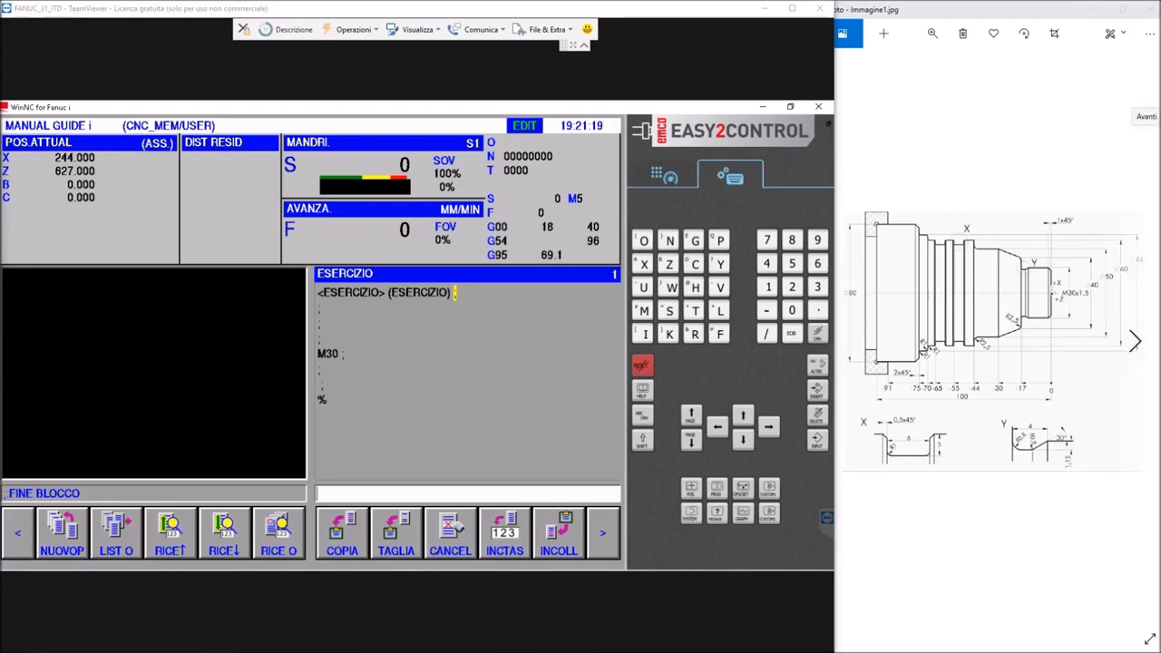
# Insert a CILINDRO blank definition with diameter 80, length 102 and Z workpiece origin 2 at the start of the ESERCIZIO program
pyautogui.click(602, 532)
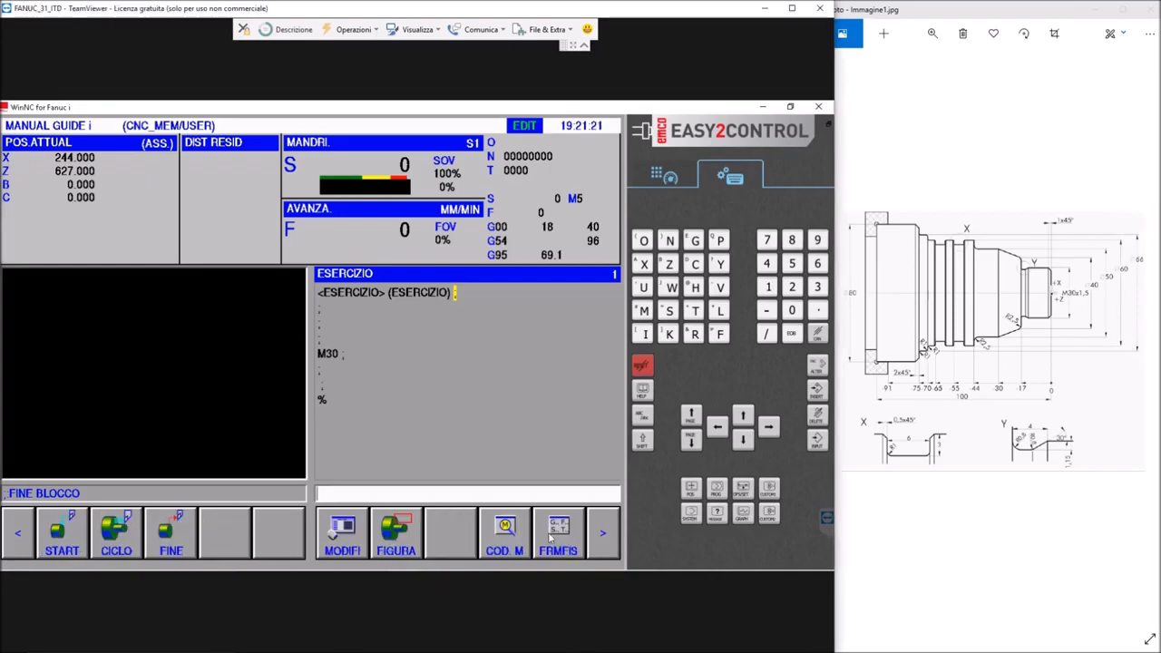
pyautogui.click(64, 547)
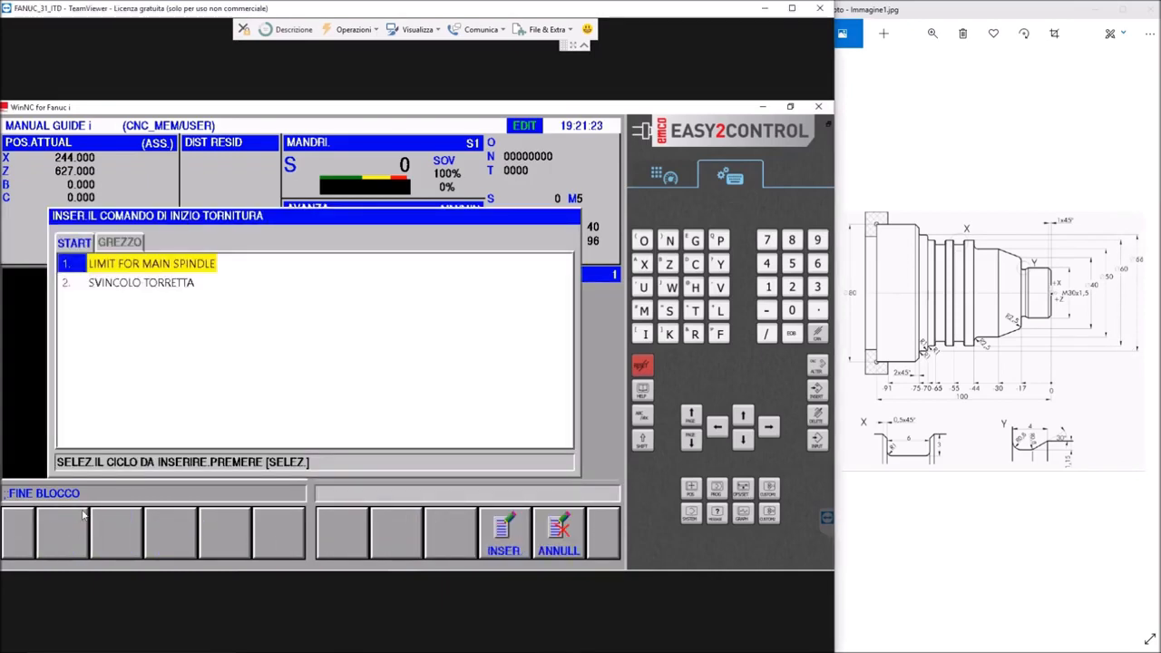
pyautogui.click(122, 245)
pyautogui.click(110, 307)
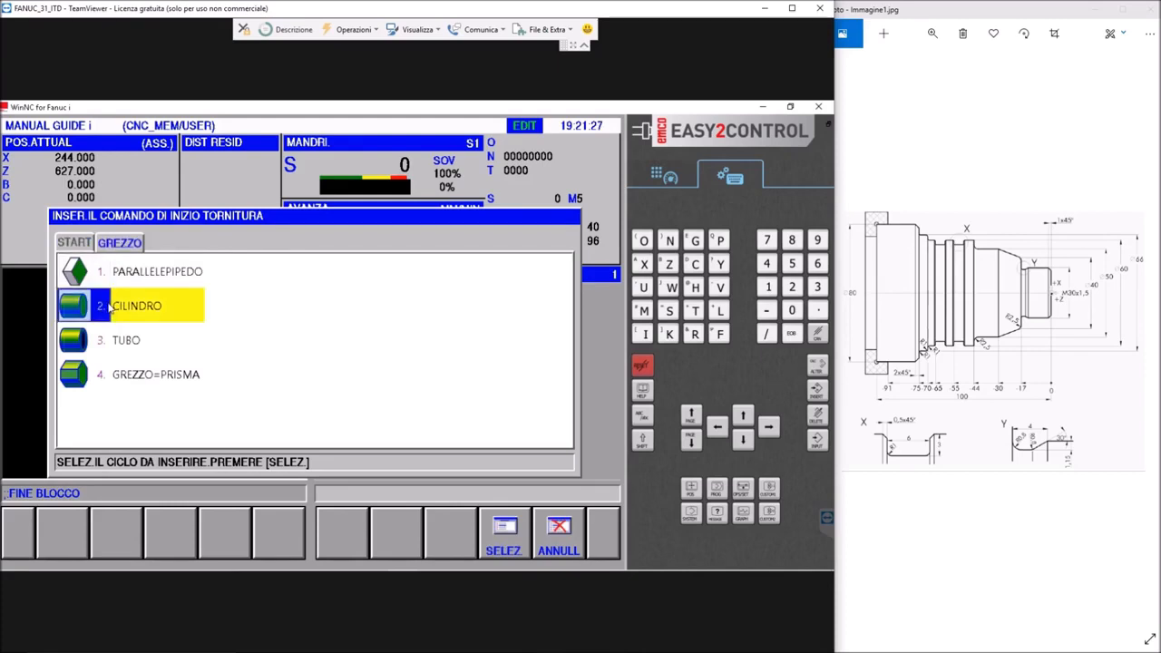
pyautogui.click(109, 307)
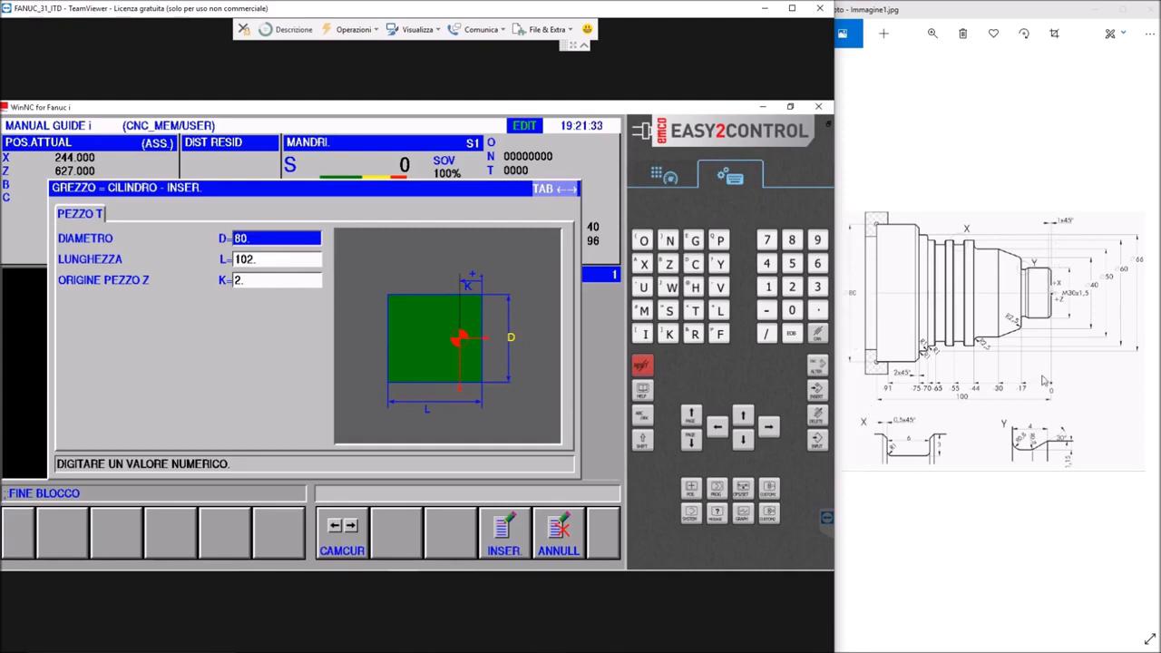
pyautogui.click(497, 533)
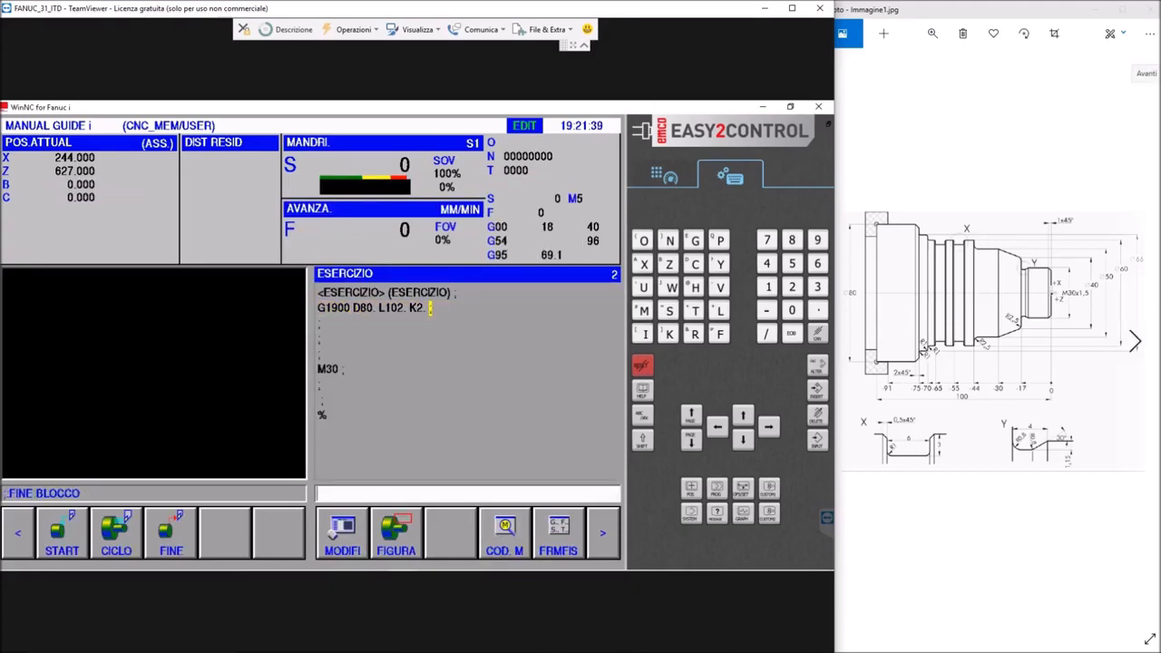
# Enter the feed-mode block G95 and the spindle speed limit block G92 S2000 for the program
pyautogui.write('G05')
pyautogui.press('BackSpace')
pyautogui.press('BackSpace')
pyautogui.write('95')
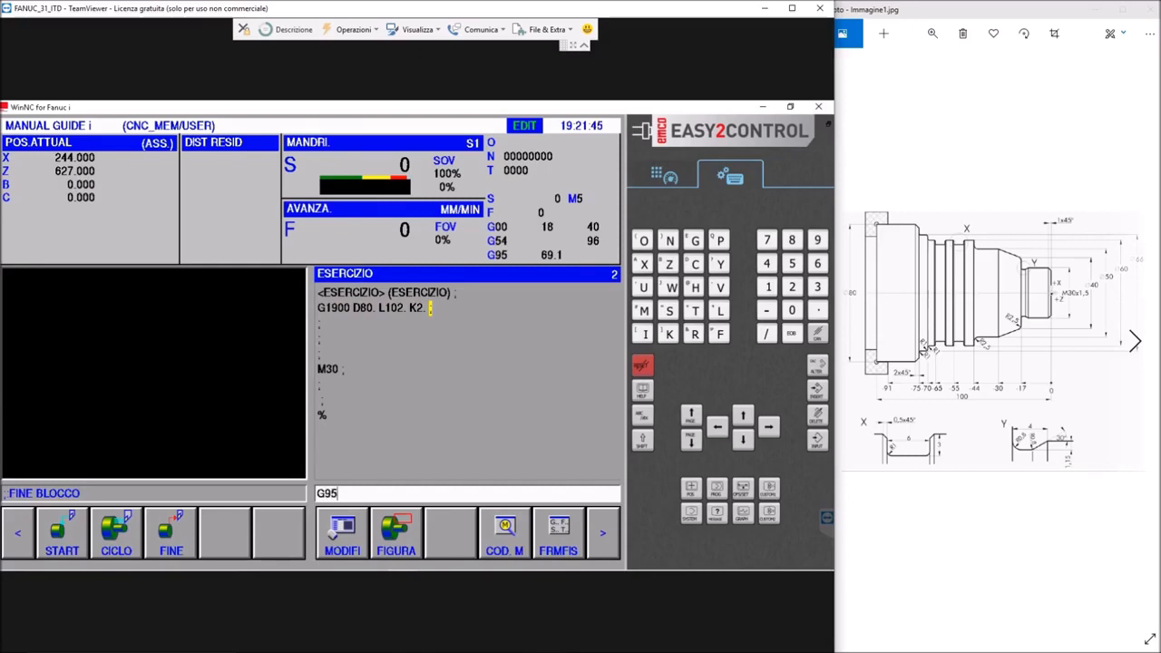
pyautogui.write(';G92S2')
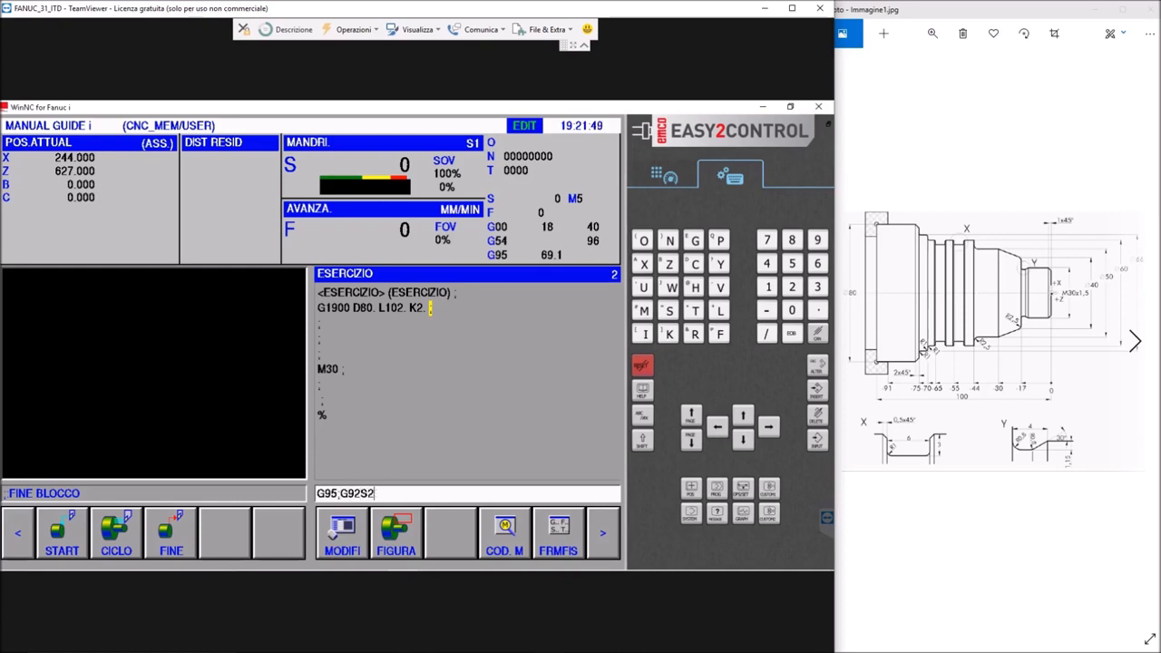
pyautogui.write('000;')
# Add the tool call T0101 with the comment (CNMG 120408 PM 4325 SU STELO 25 X 25) and insert the entered blocks below G1900
pyautogui.write('T0101')
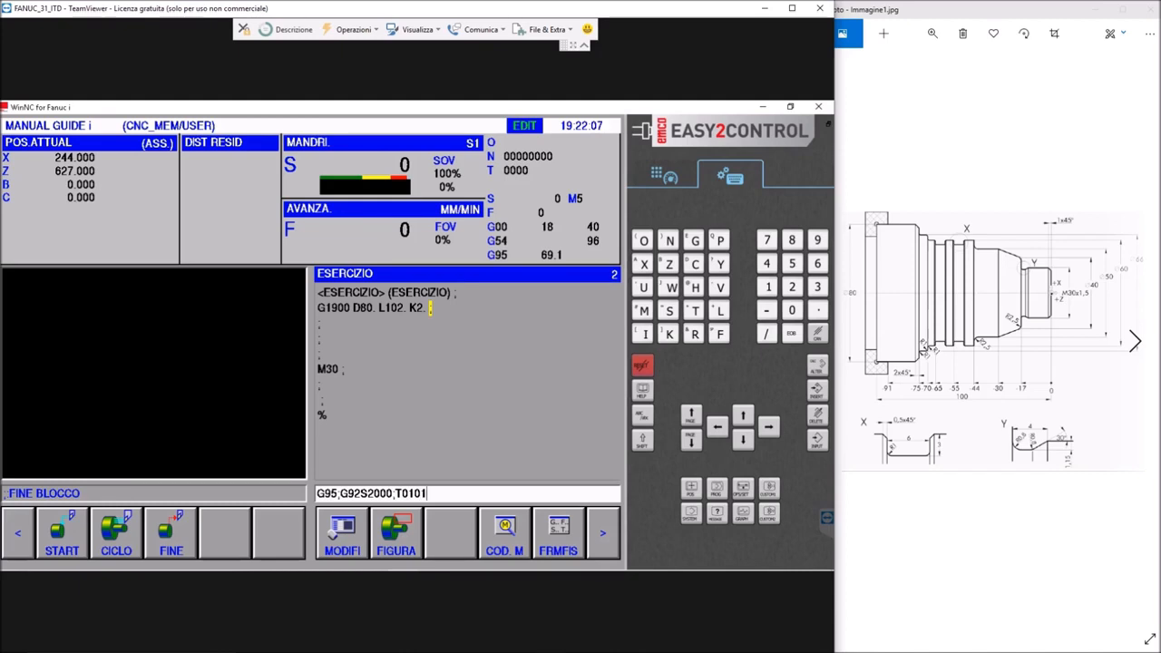
pyautogui.write('(CNMG 120')
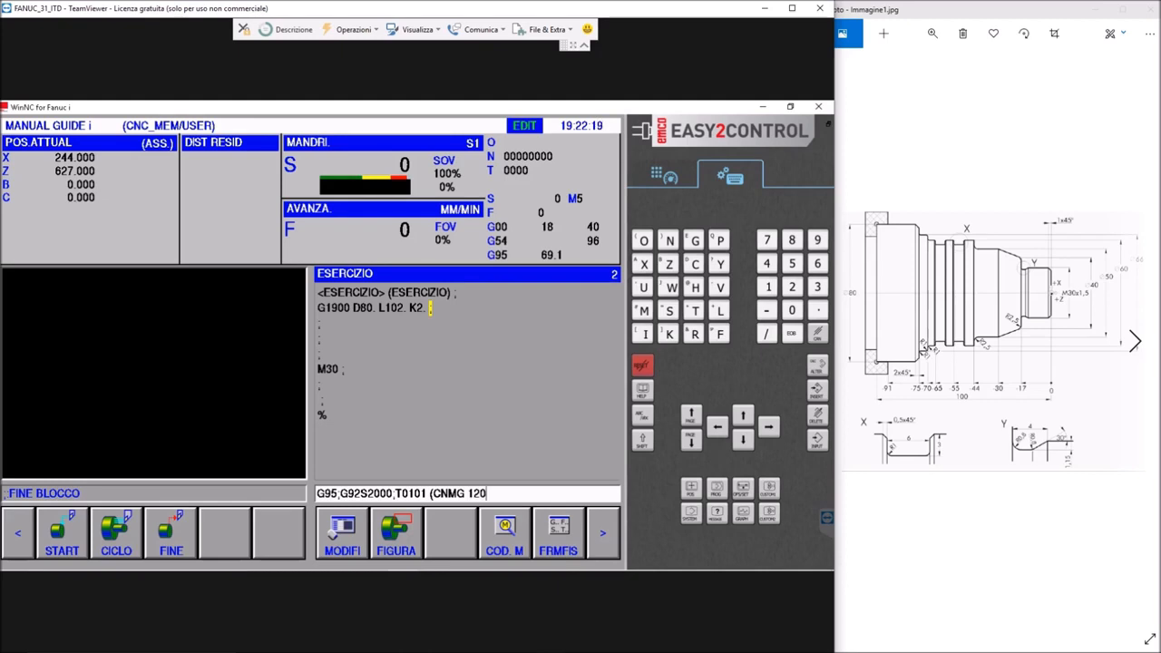
pyautogui.write('408 PM')
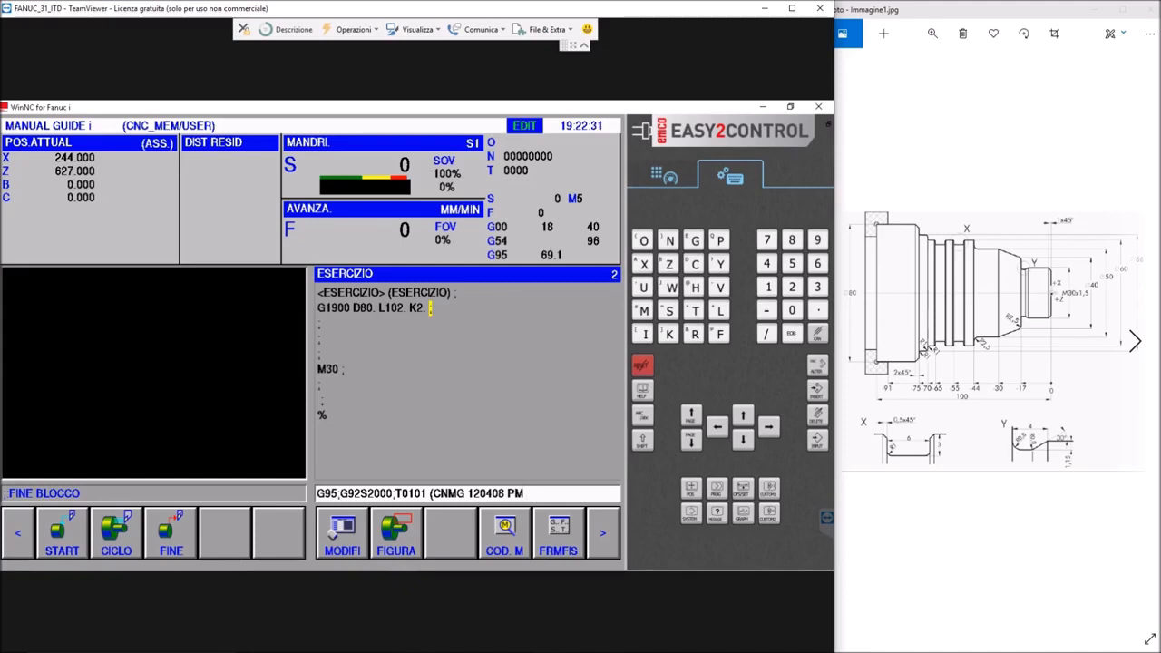
pyautogui.write('4325')
pyautogui.write('SU S')
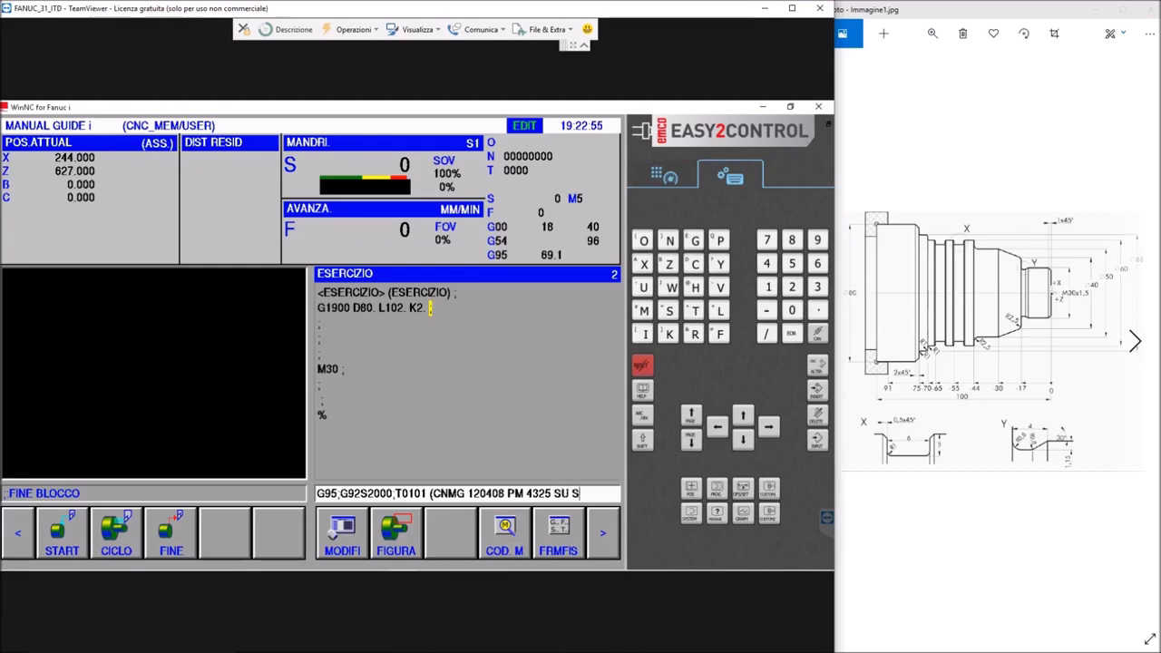
pyautogui.write('TELO 25 X 25')
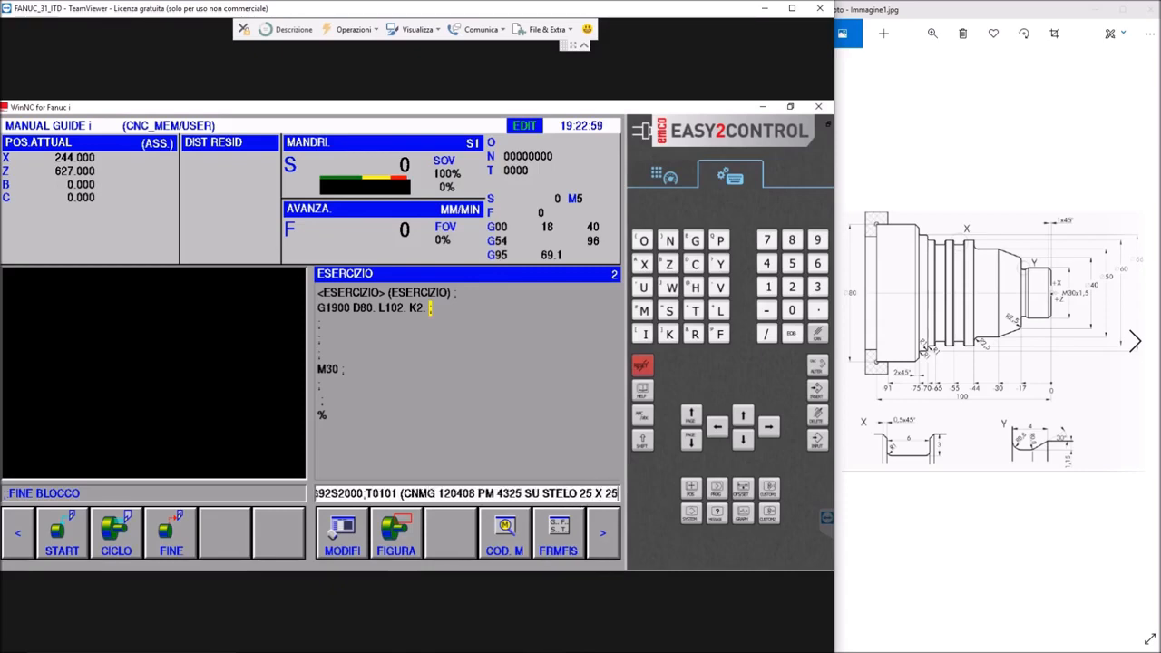
pyautogui.write(');')
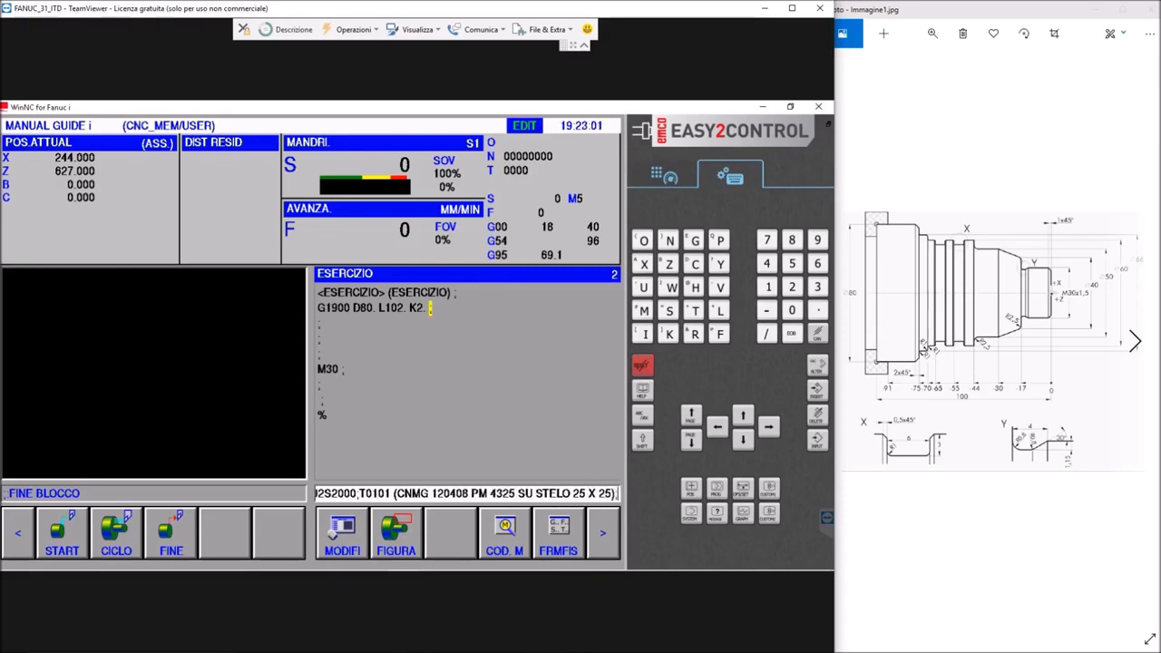
pyautogui.click(816, 391)
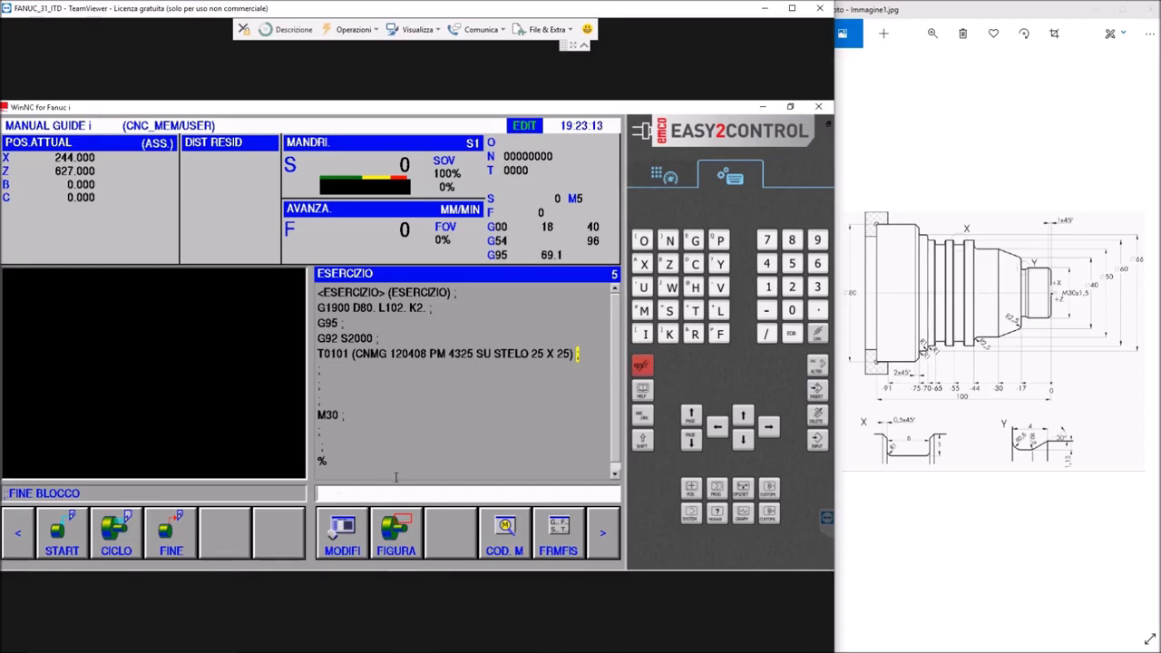
# Enter the spindle block M4 G96 S96 and open a comment for the block after it
pyautogui.write('M4G96')
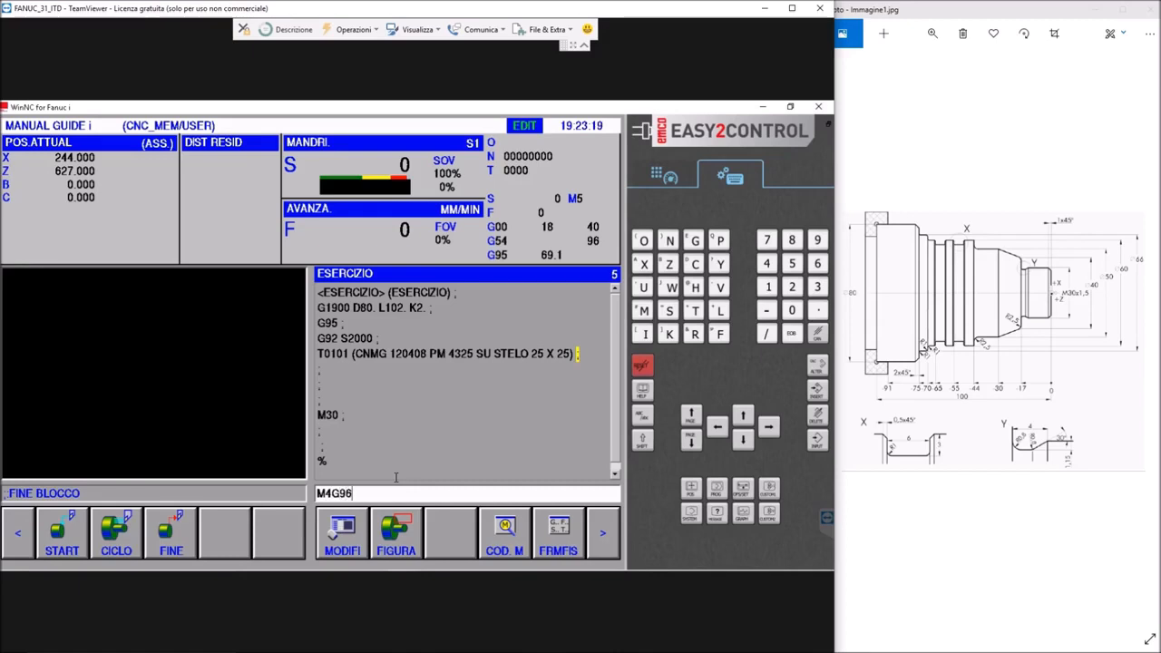
pyautogui.write('S96; (')
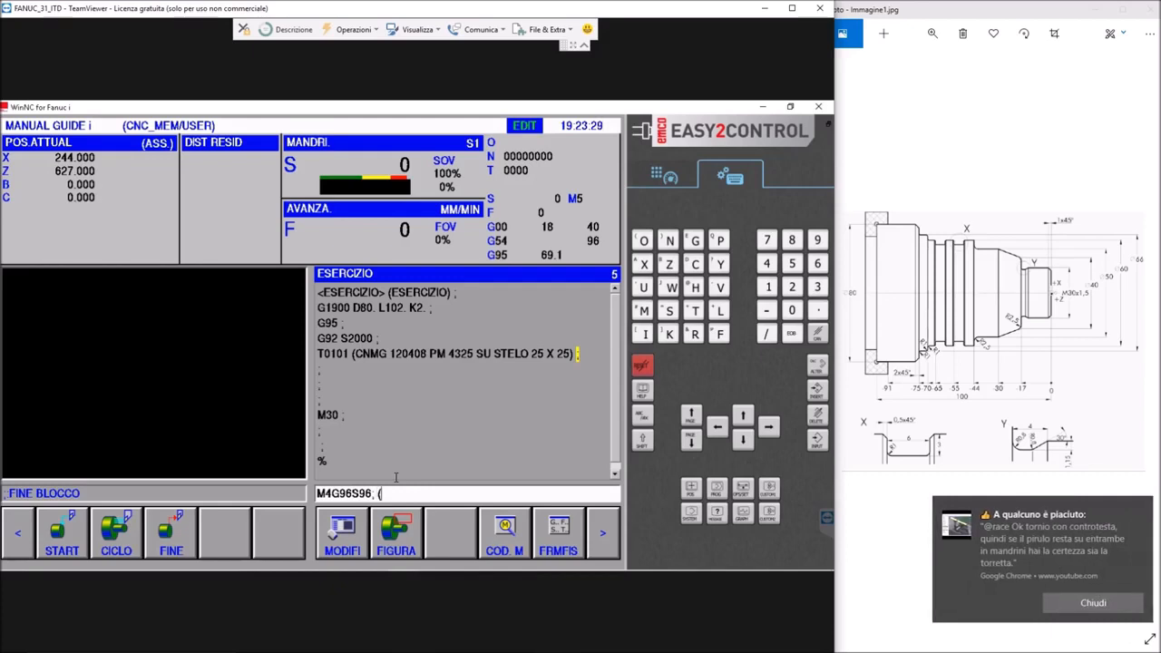
# Bring Immagine1.jpg back in the photo viewer, dismiss the browser notification and return to the program entry line
pyautogui.click(880, 594)
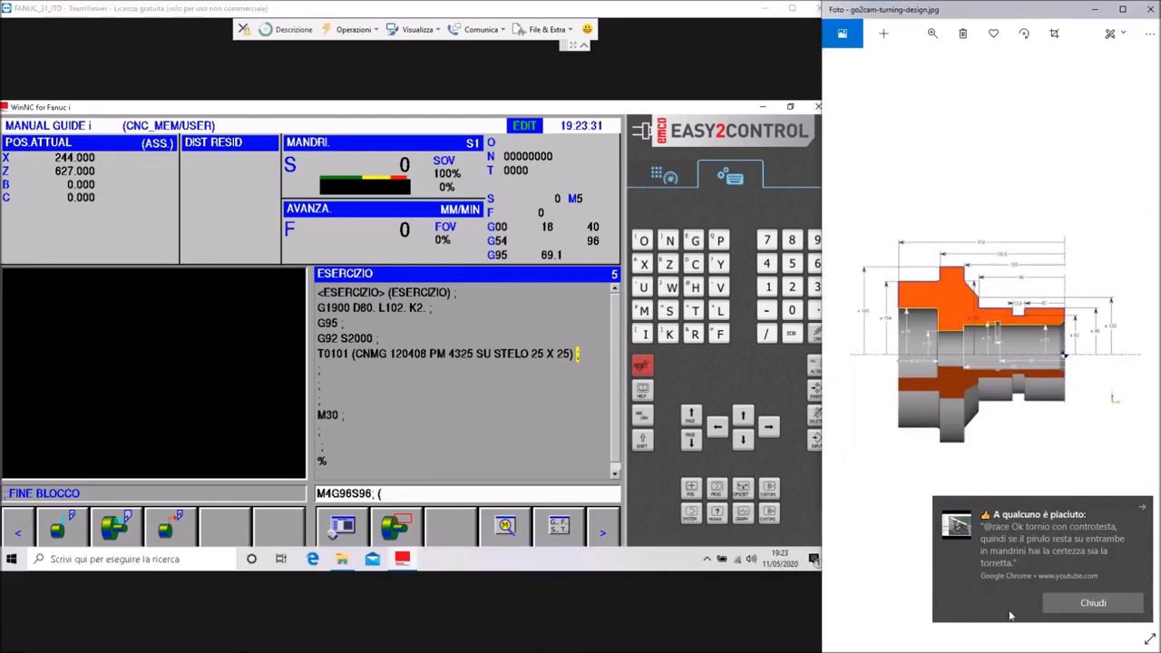
pyautogui.click(854, 343)
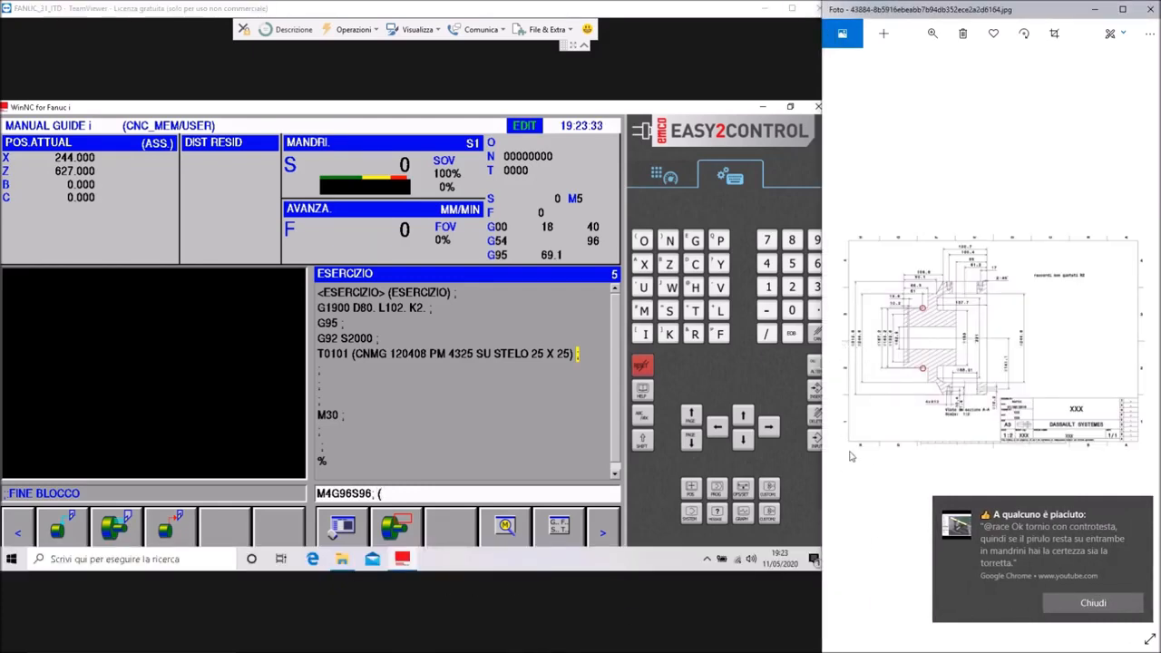
pyautogui.click(1134, 340)
pyautogui.click(1146, 215)
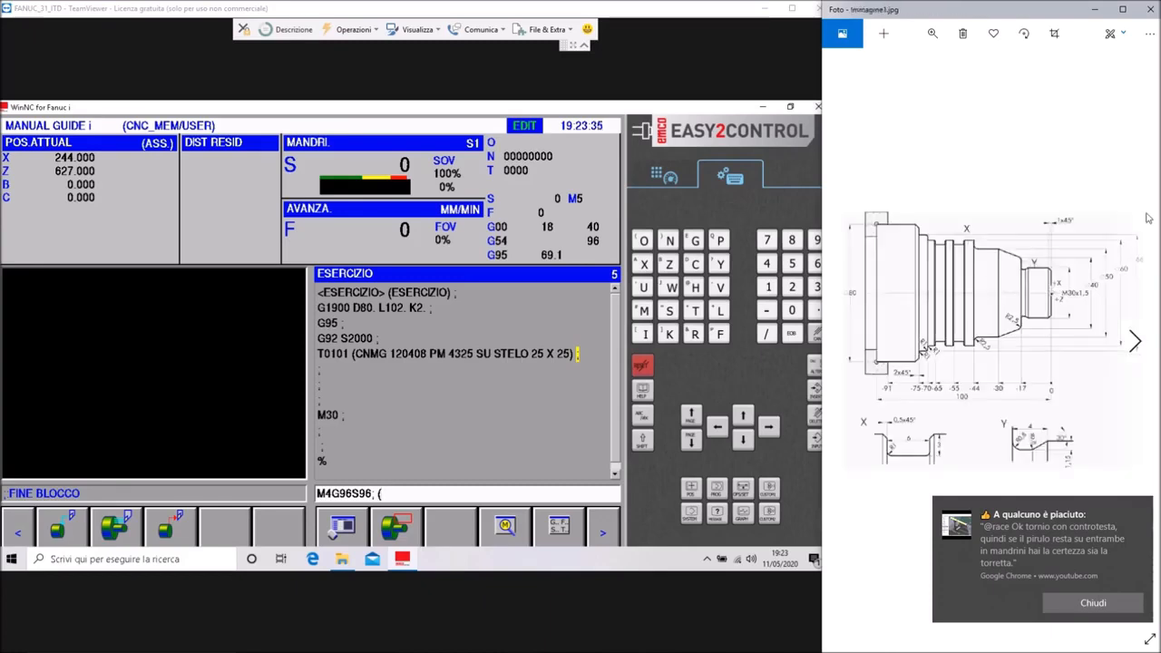
pyautogui.click(1095, 605)
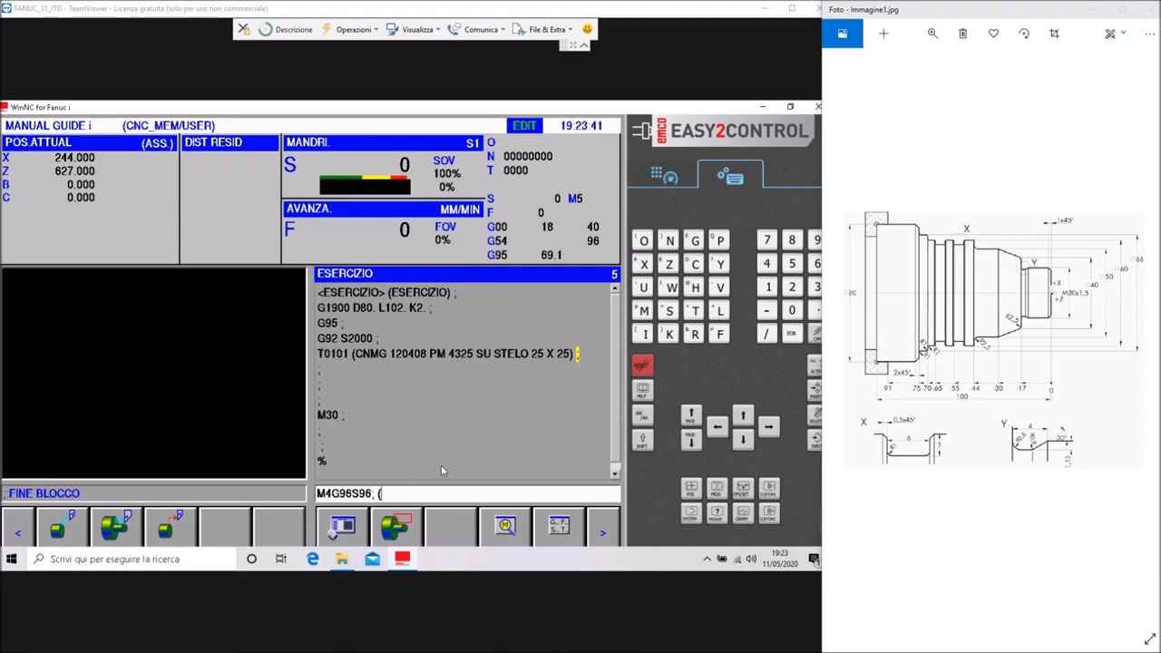
pyautogui.click(409, 492)
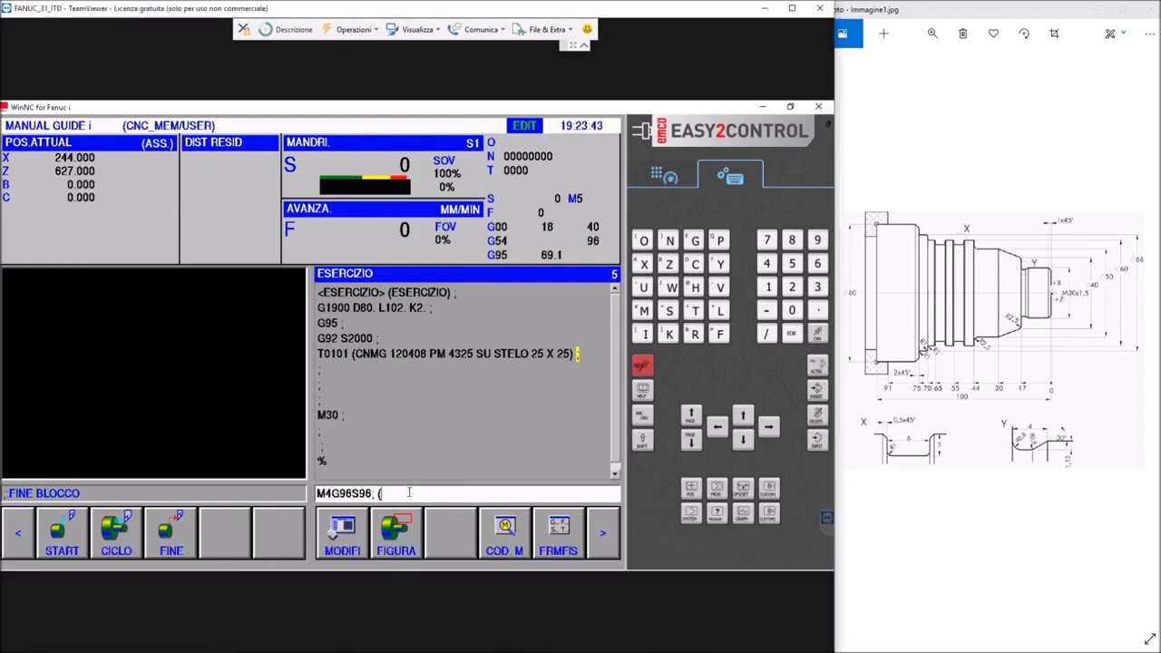
# Complete the comment as (SFACCIATURA), insert the entered blocks, and add an empty block after M4 G96 S96
pyautogui.write('SFACC')
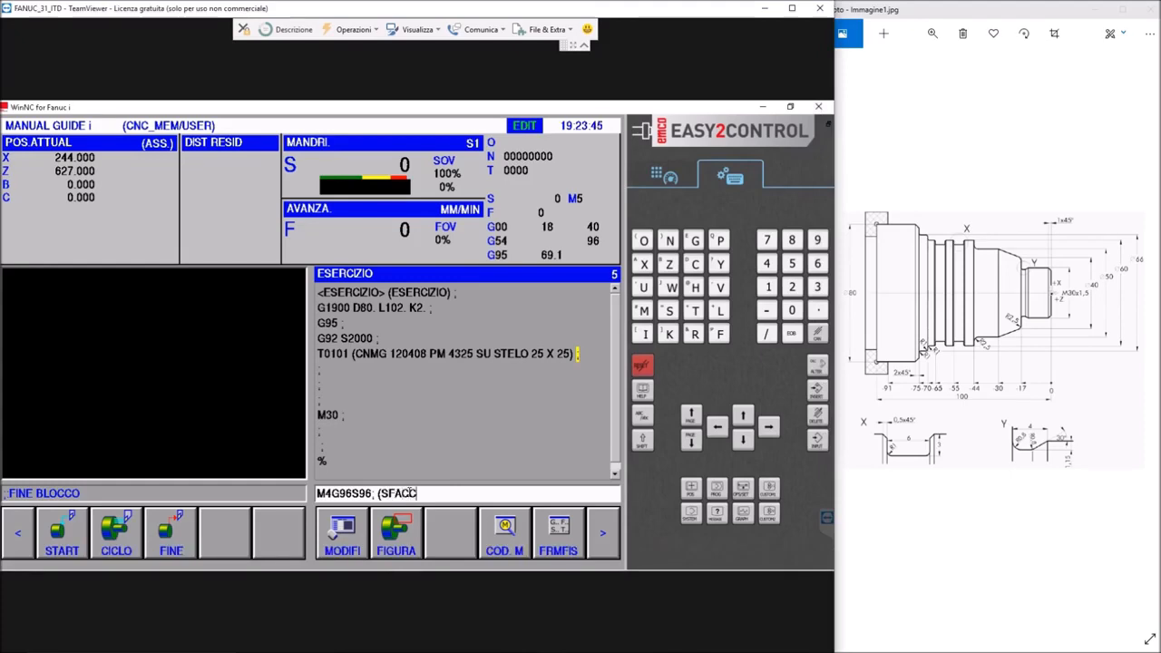
pyautogui.write('IATURA);')
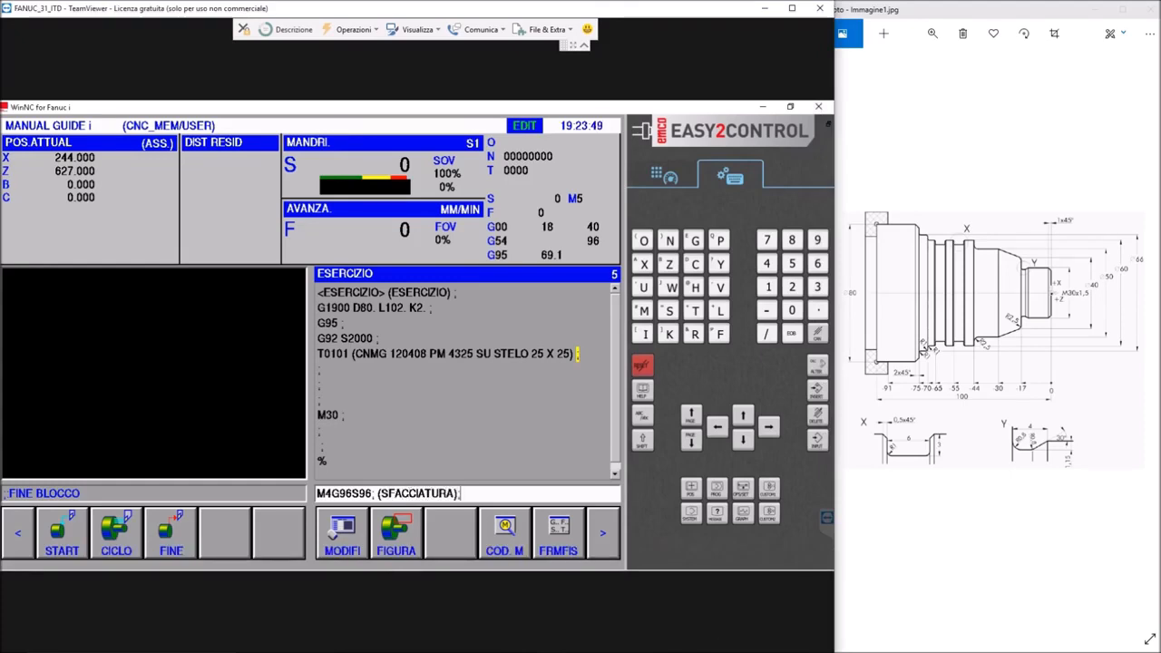
pyautogui.click(791, 337)
pyautogui.click(816, 391)
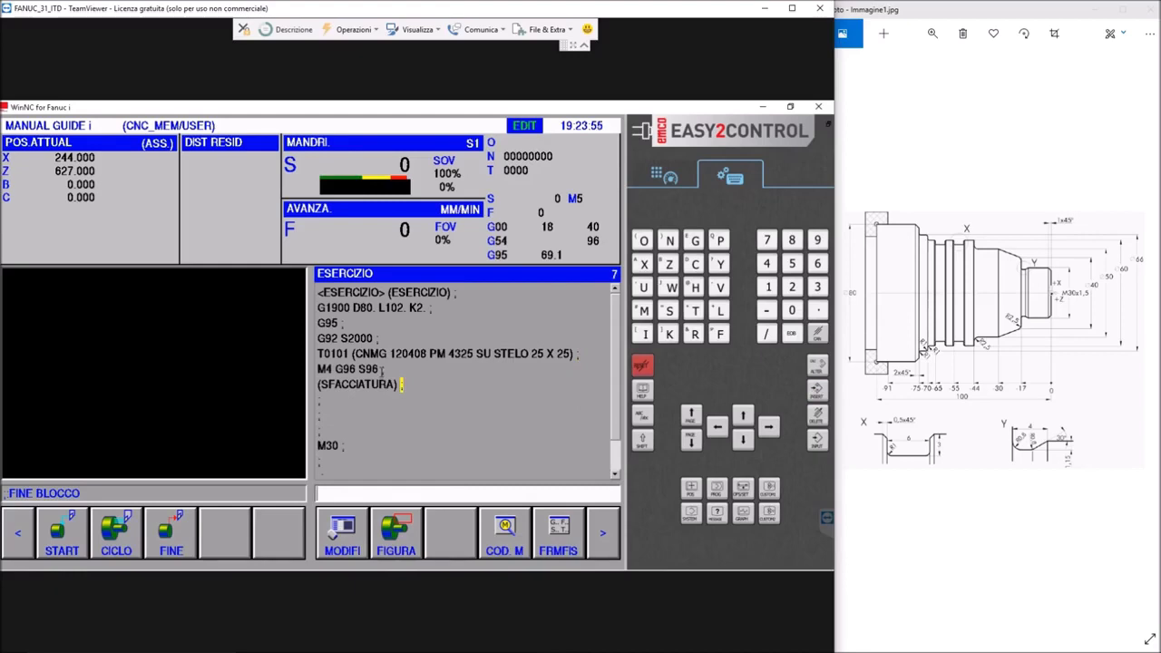
pyautogui.click(383, 370)
pyautogui.click(816, 390)
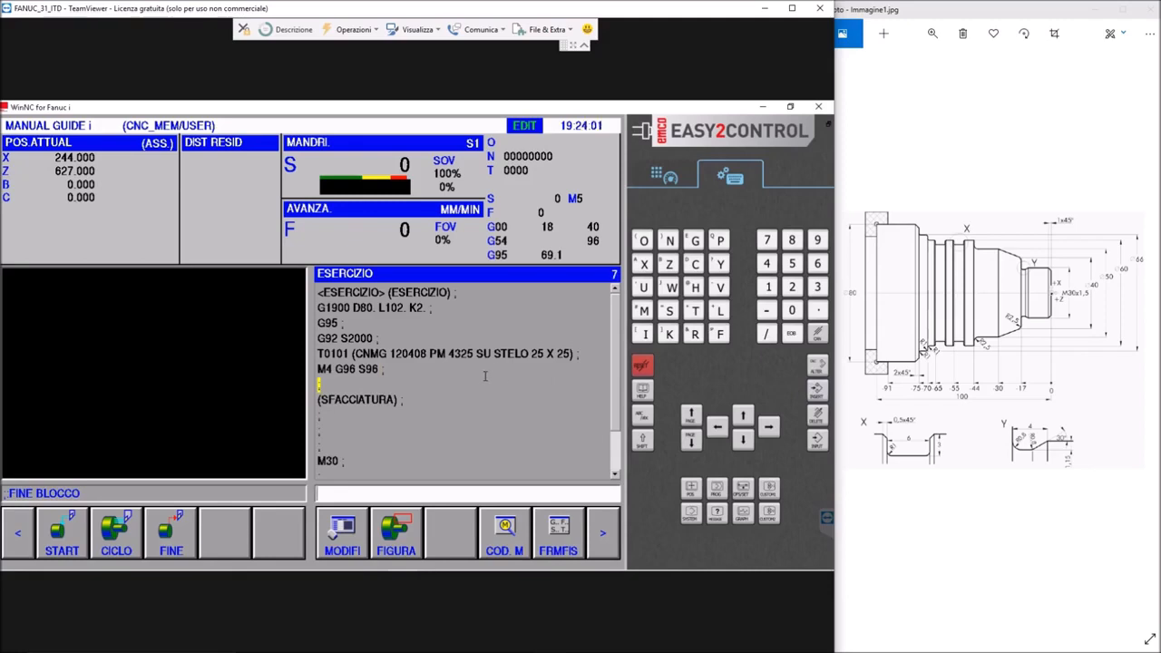
# Open the TORNITURA(FINITURA FRONTALE) turning cycle for insertion after the (SFACCIATURA) block
pyautogui.click(402, 402)
pyautogui.click(125, 535)
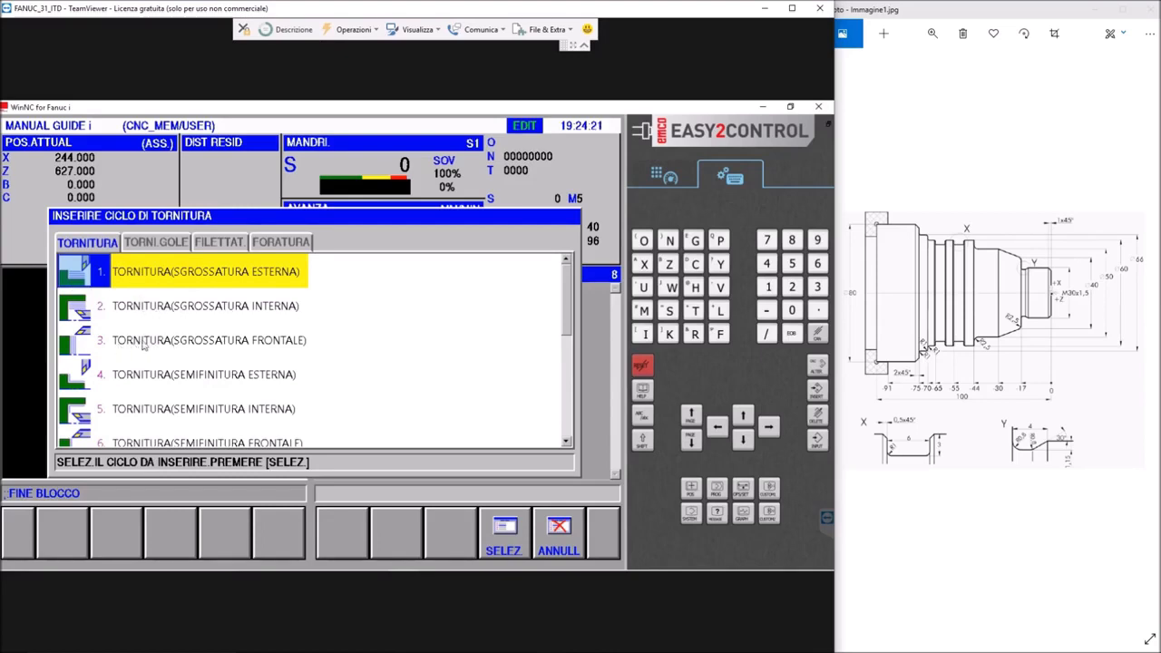
pyautogui.scroll(-1, 158, 343)
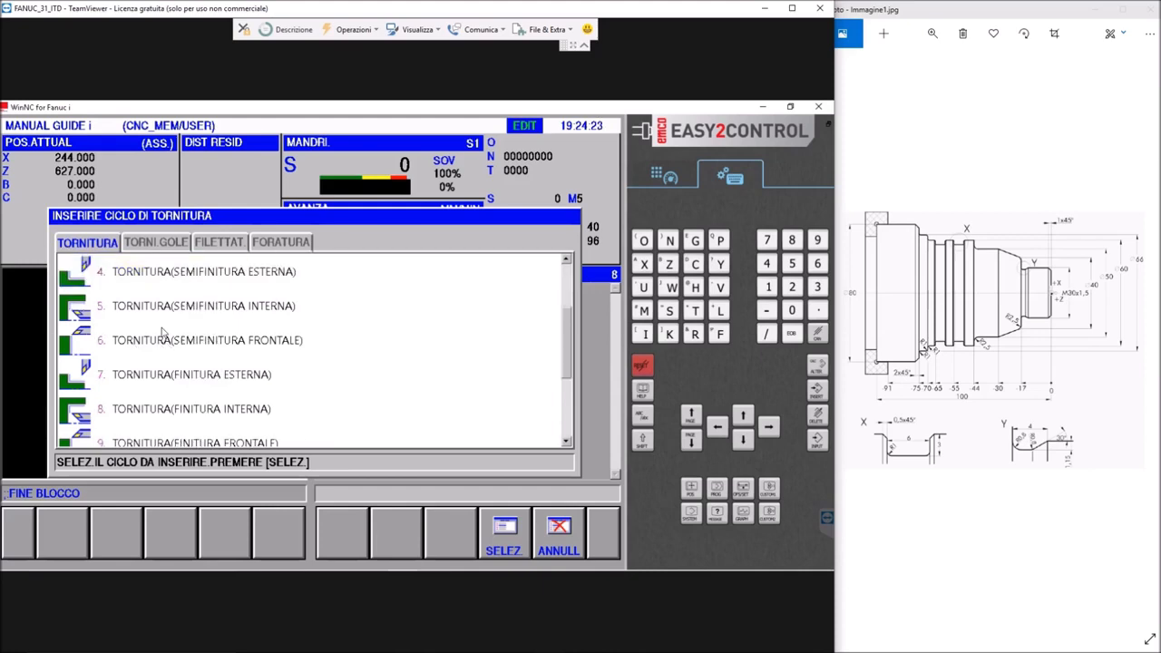
pyautogui.scroll(1, 162, 334)
pyautogui.scroll(-1, 163, 332)
pyautogui.scroll(-1, 163, 333)
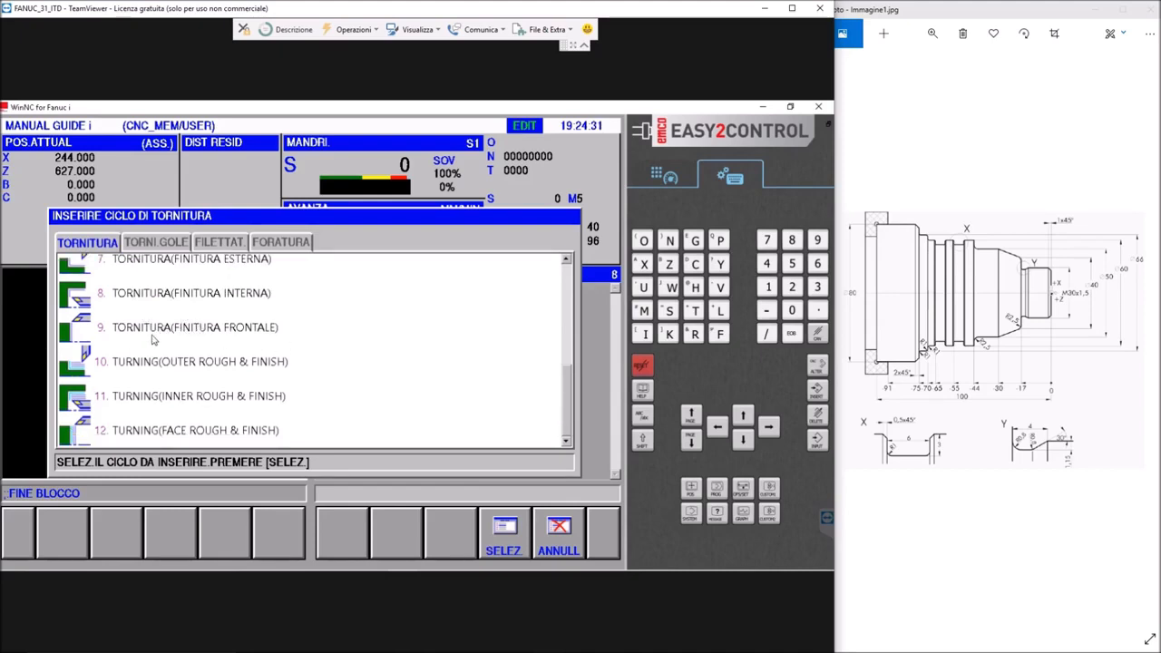
pyautogui.doubleClick(83, 333)
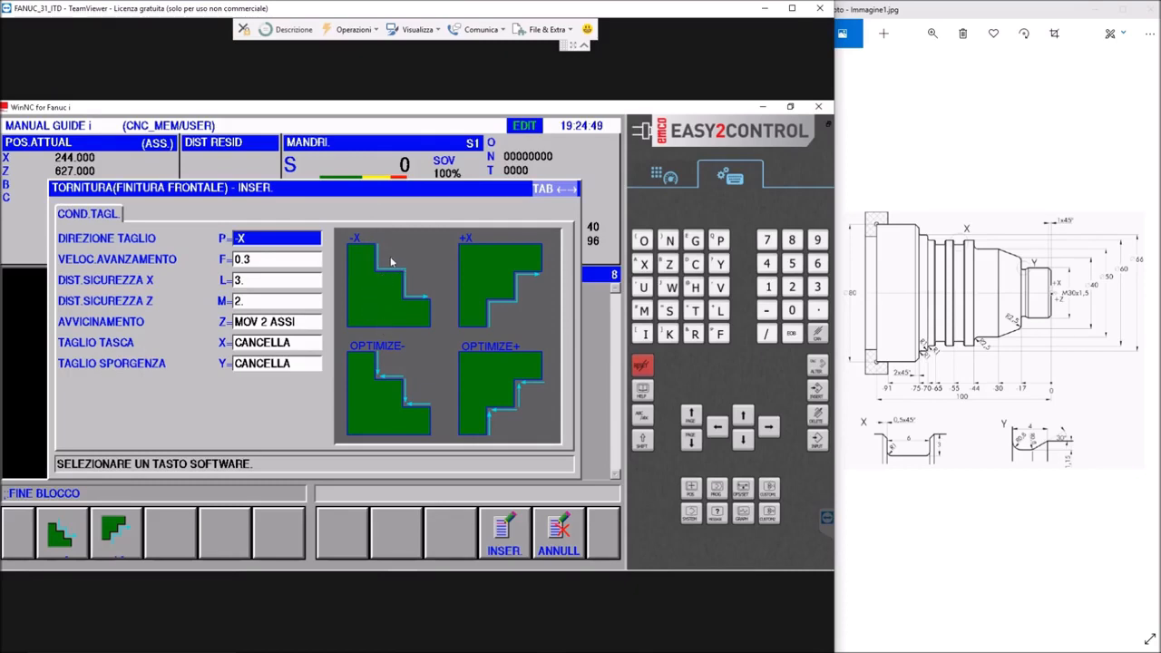
# Insert the face finishing cycle with cutting direction -X, feed 0.3, X clearance 3, Z clearance 2, MOV 2 ASSI approach, and pocket and overhang cutting CANCELLA
pyautogui.click(254, 259)
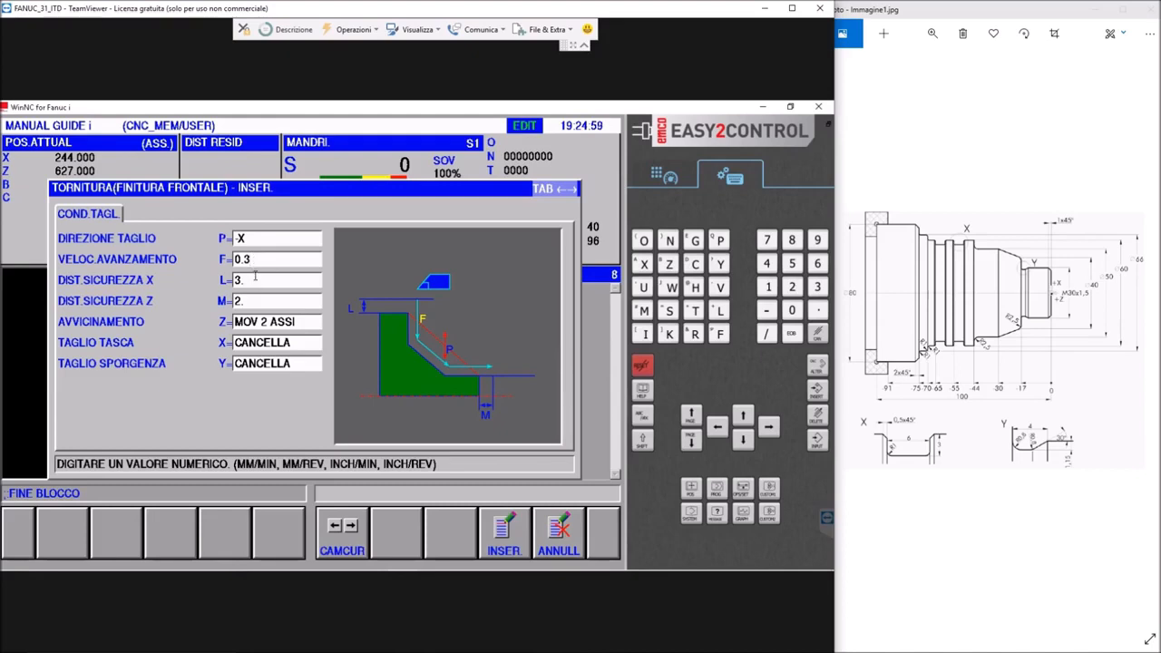
pyautogui.click(254, 280)
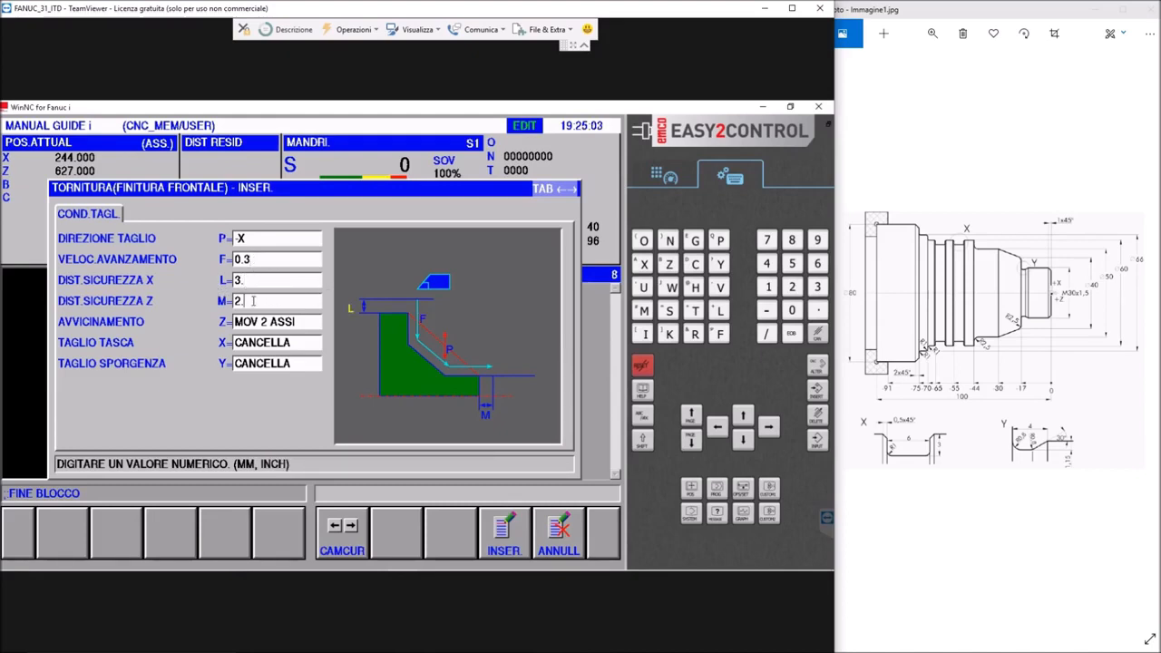
pyautogui.click(253, 301)
pyautogui.click(245, 346)
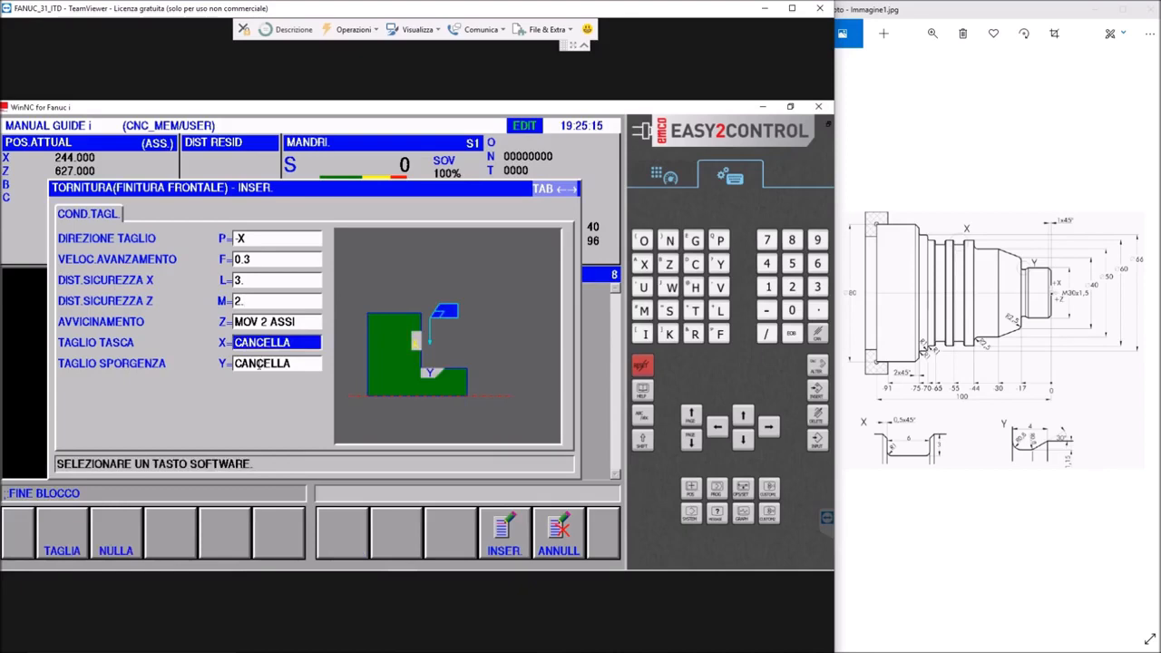
pyautogui.click(260, 365)
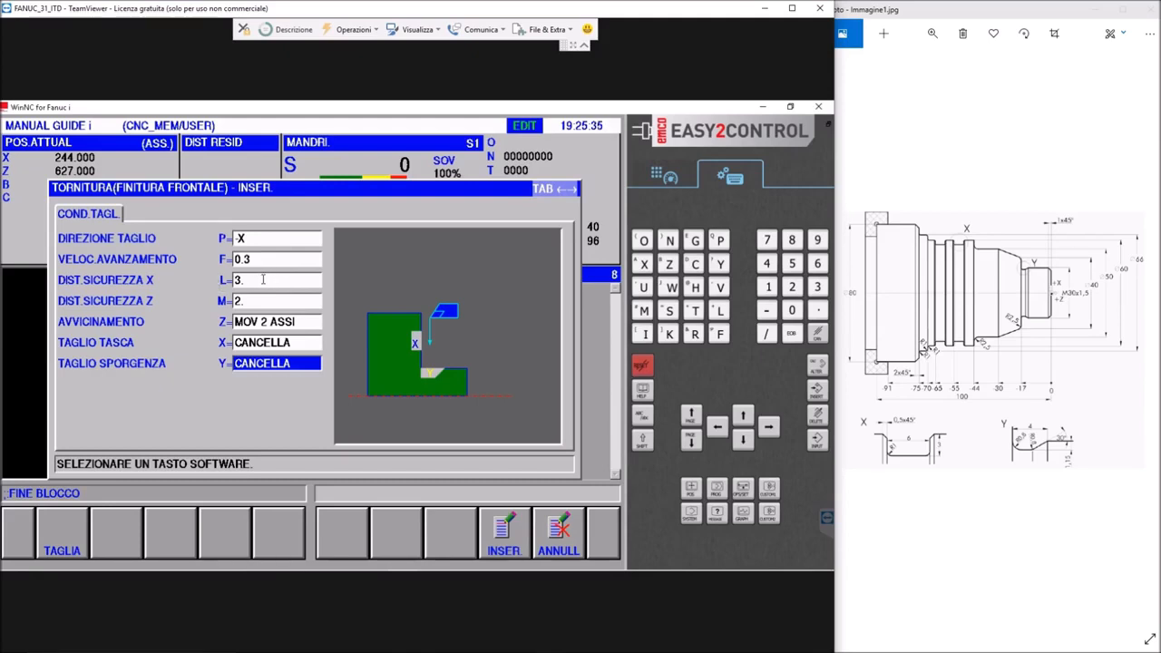
pyautogui.click(505, 528)
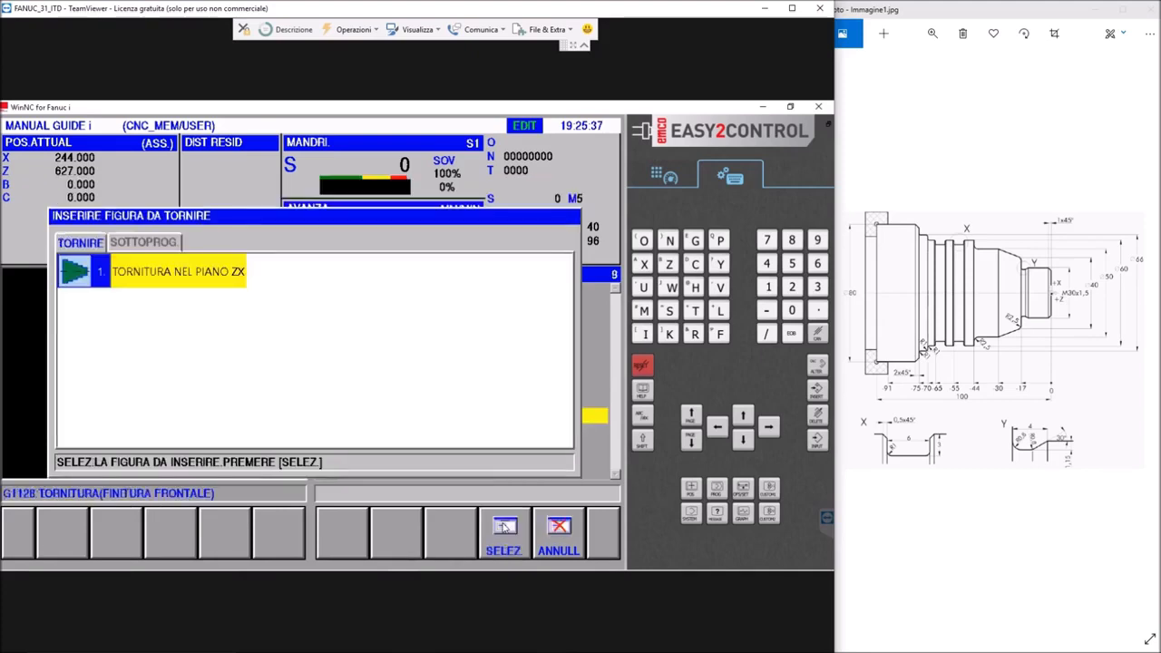
# Start a TORNITURA NEL PIANO ZX figure for the facing cycle with its initial point at DX 85, Z 0
pyautogui.click(133, 271)
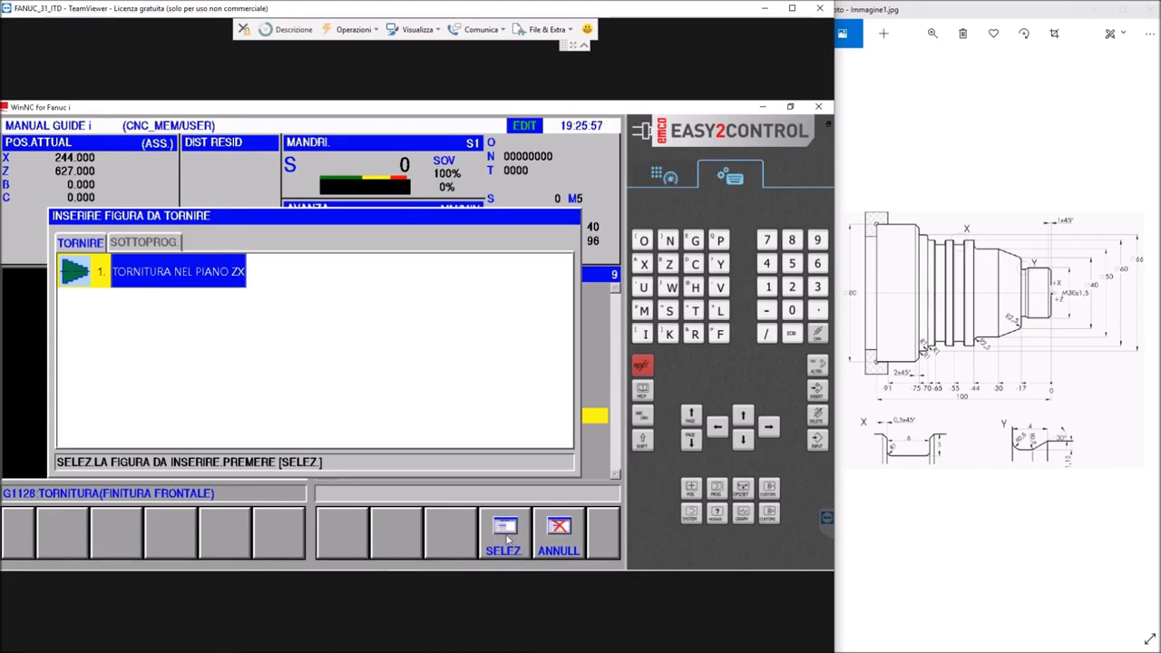
pyautogui.click(507, 539)
pyautogui.click(438, 264)
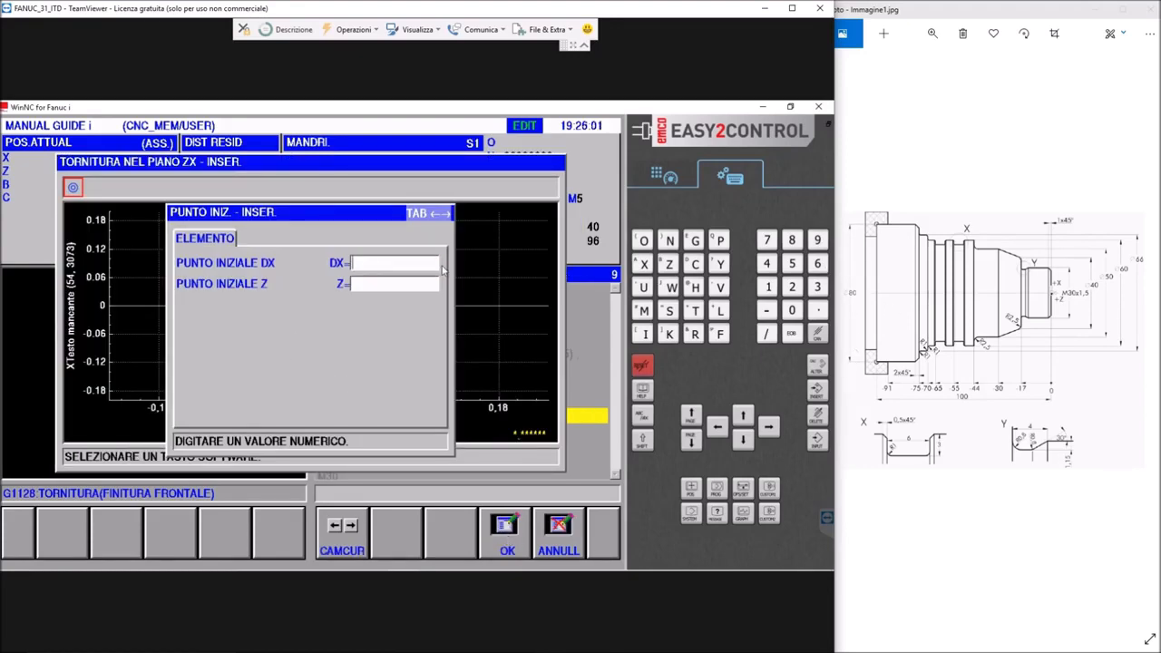
pyautogui.write('5')
pyautogui.press('Return')
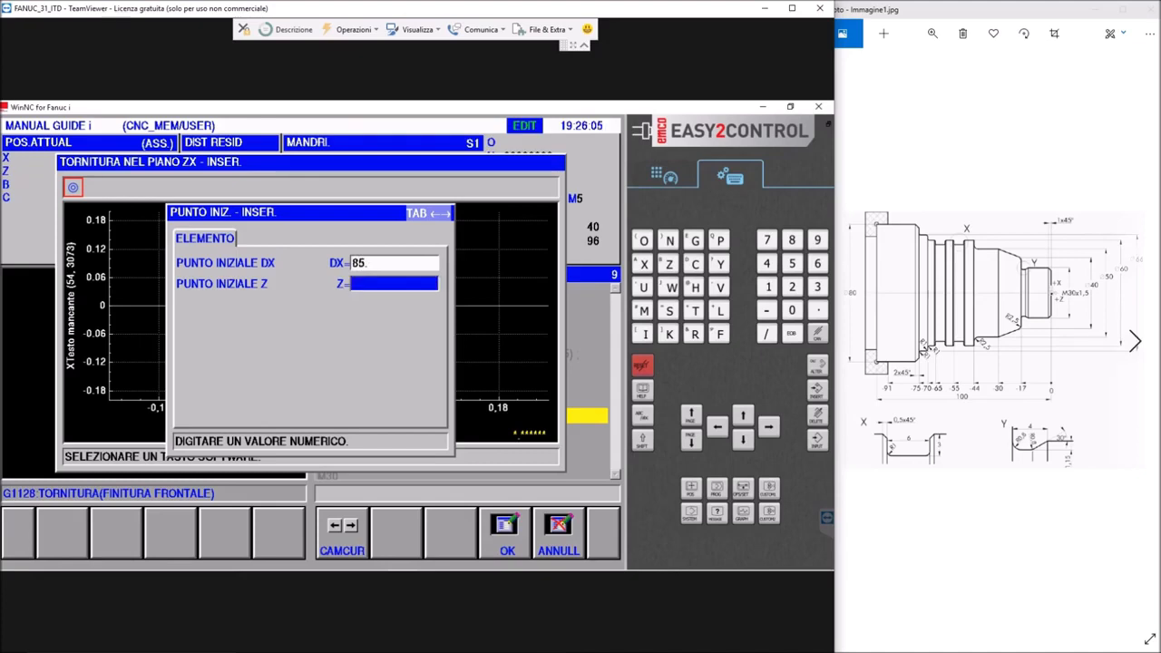
pyautogui.write('0.')
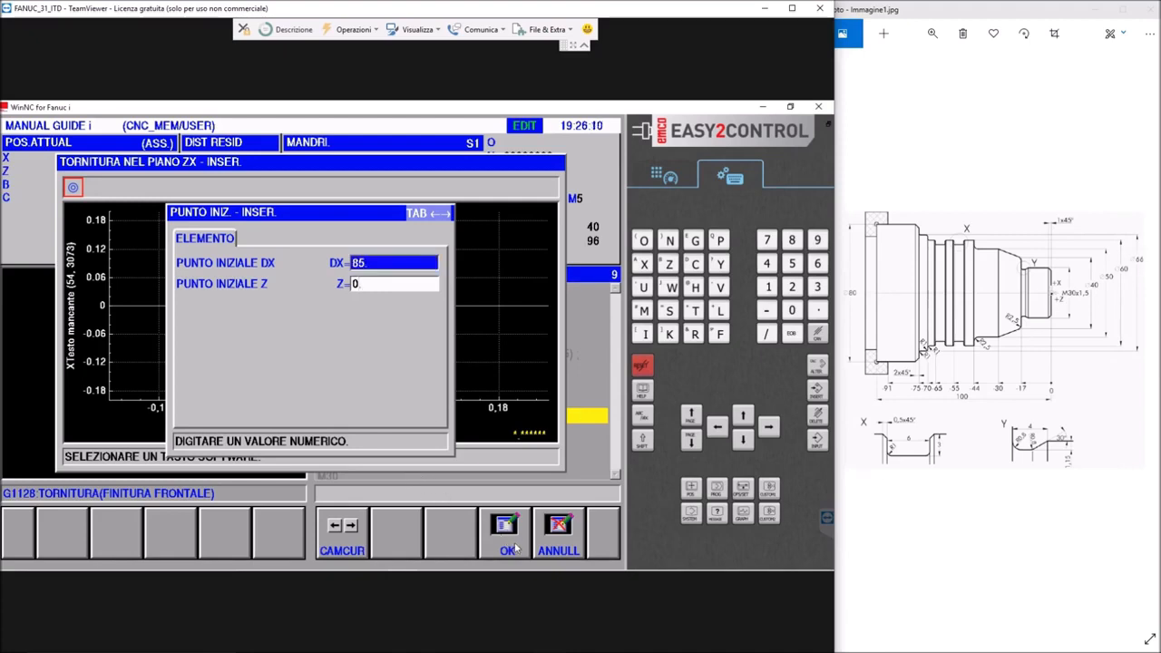
pyautogui.click(513, 542)
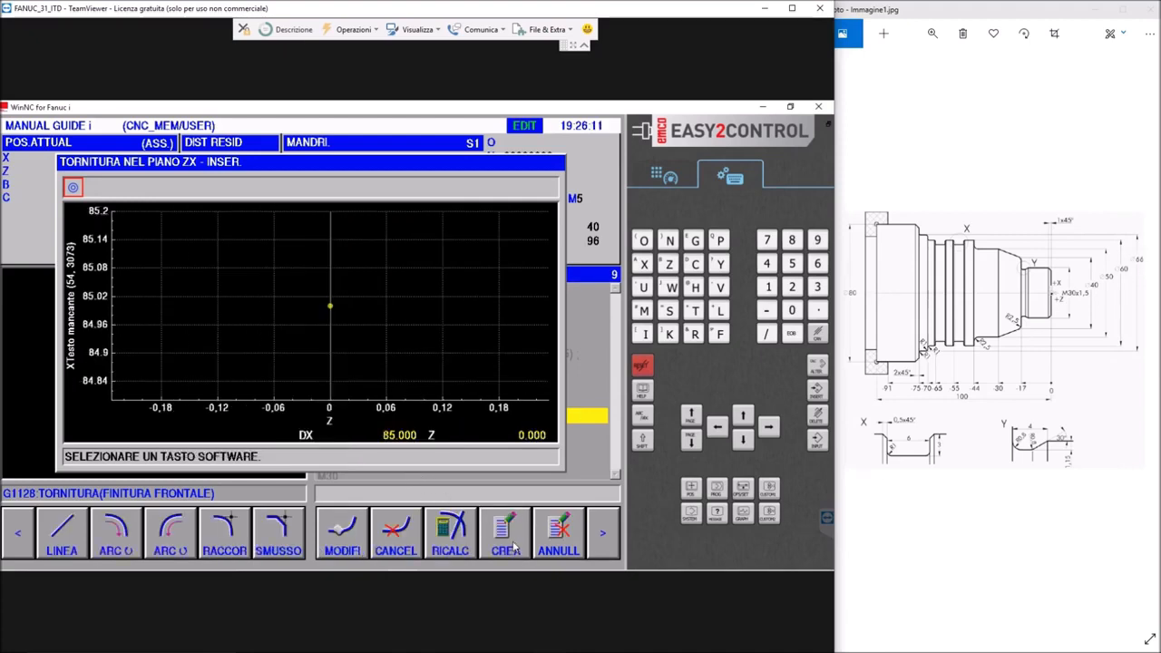
# Add a line in direction GIU to final point DX -2 to the facing contour
pyautogui.click(73, 545)
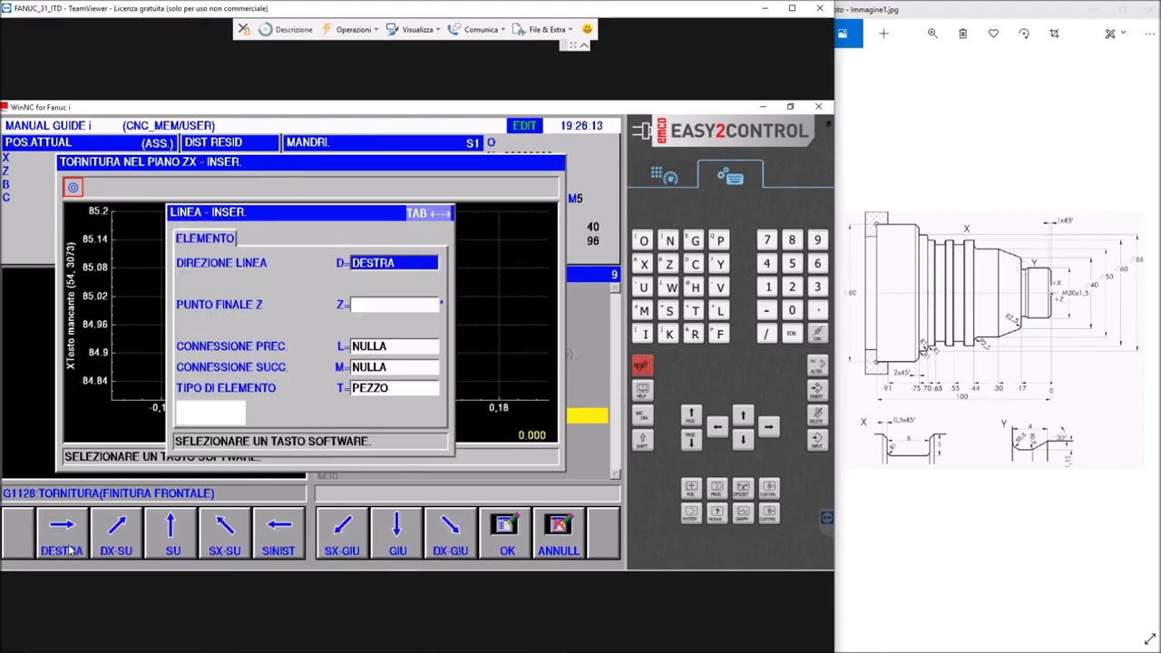
pyautogui.click(396, 541)
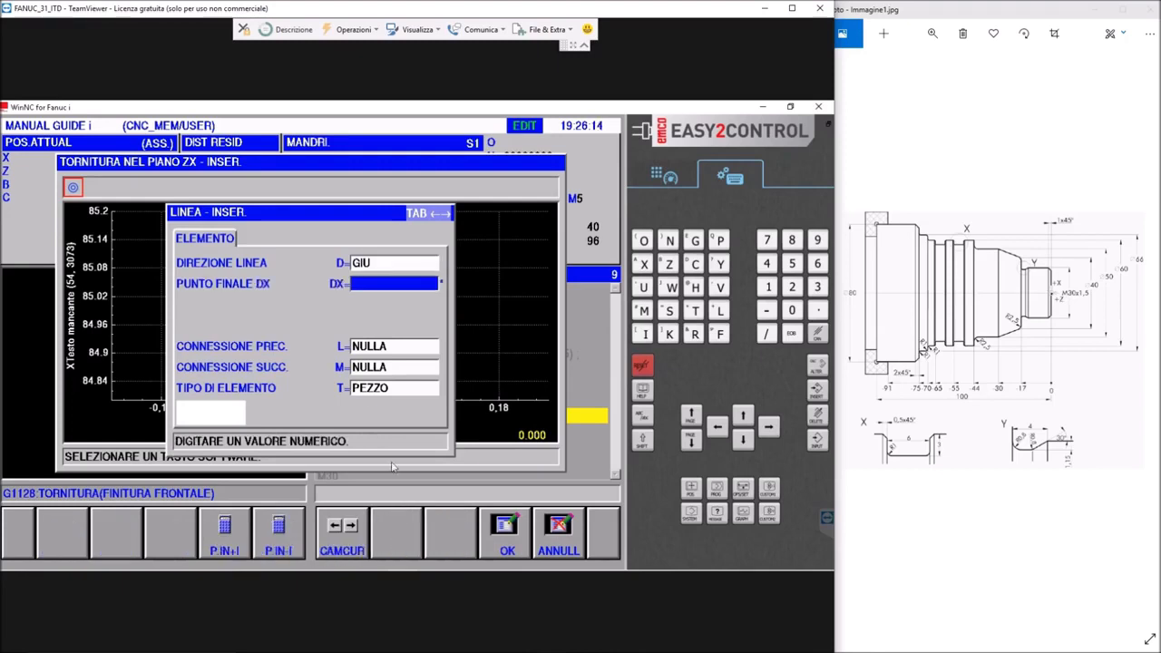
pyautogui.click(358, 283)
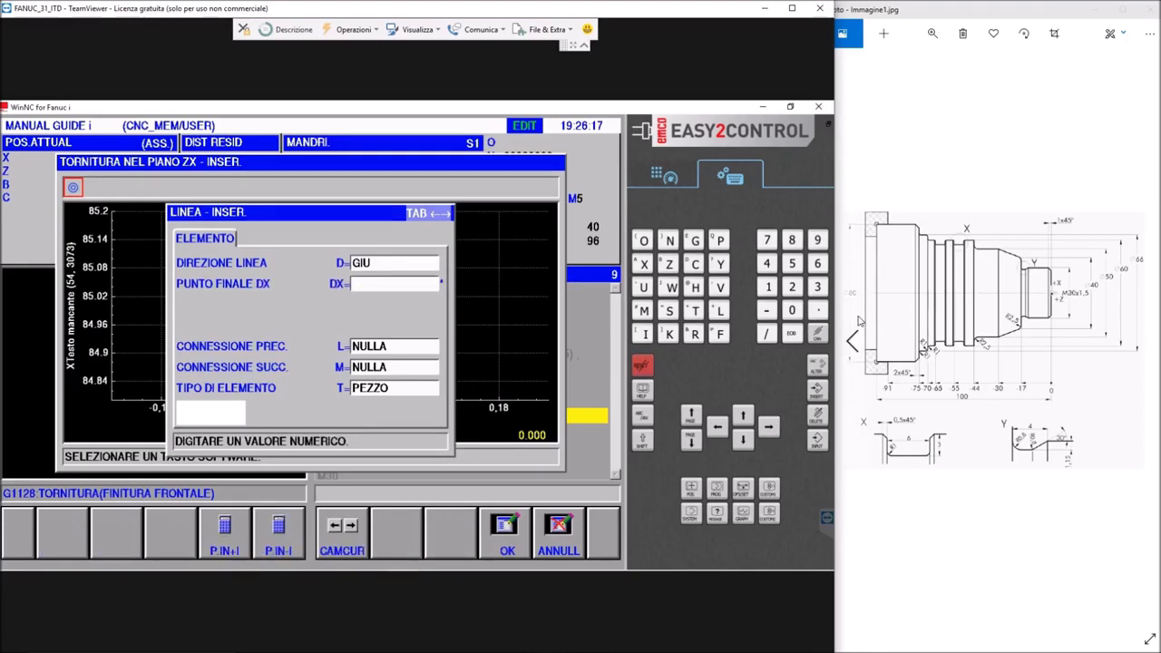
pyautogui.write('-2')
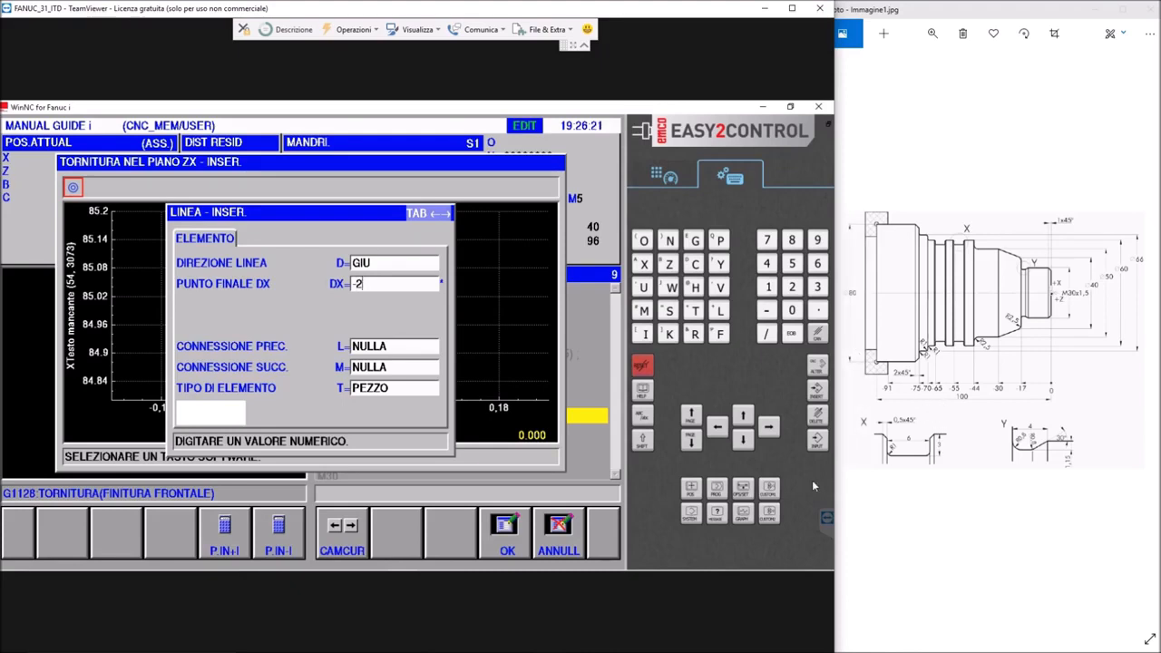
pyautogui.click(505, 518)
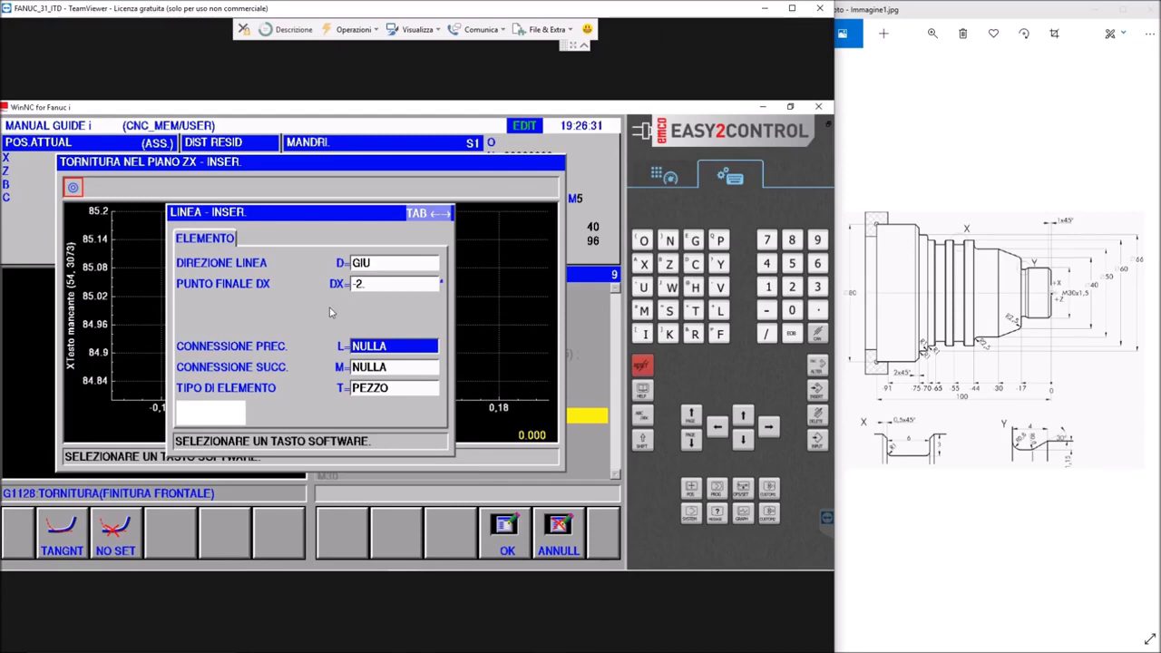
pyautogui.click(506, 535)
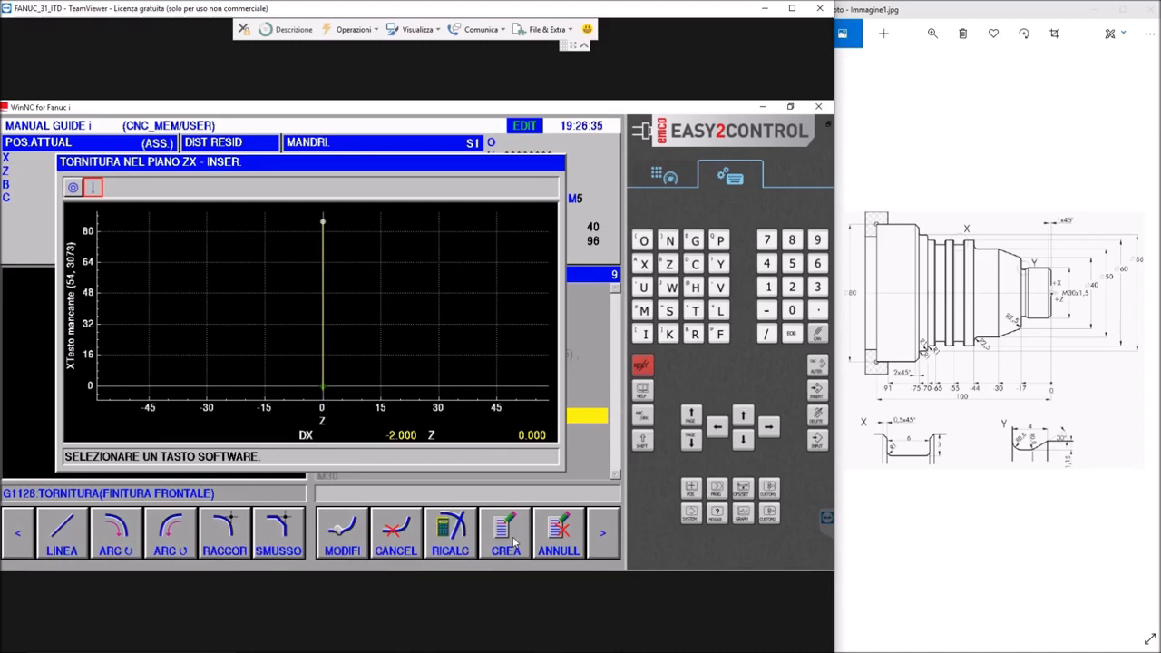
# Complete the blank side of the facing contour with GR.CON using target shape TRGET1, and accept connecting the blank elements
pyautogui.click(603, 539)
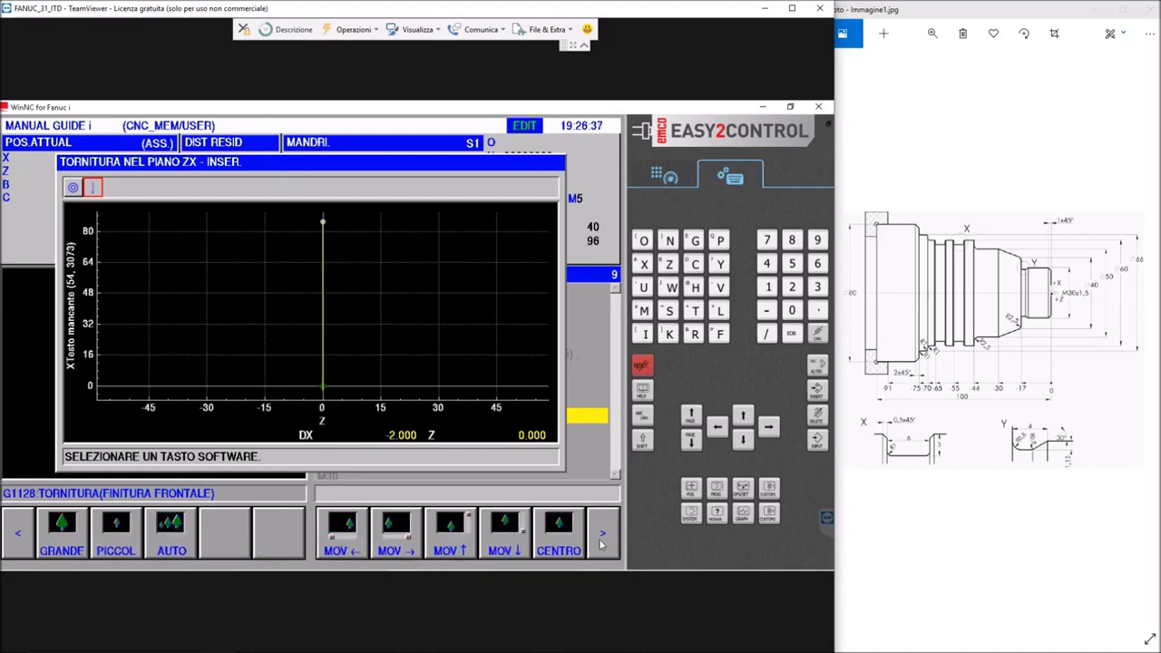
pyautogui.click(602, 540)
pyautogui.click(603, 540)
pyautogui.click(602, 540)
pyautogui.click(602, 540)
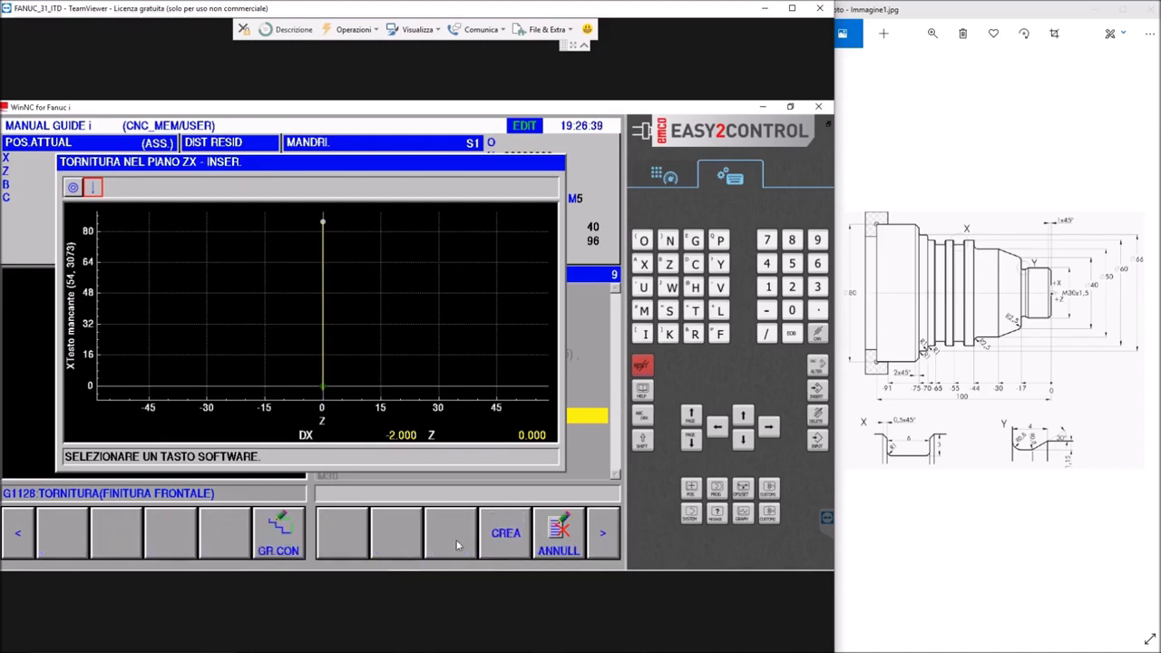
pyautogui.click(282, 537)
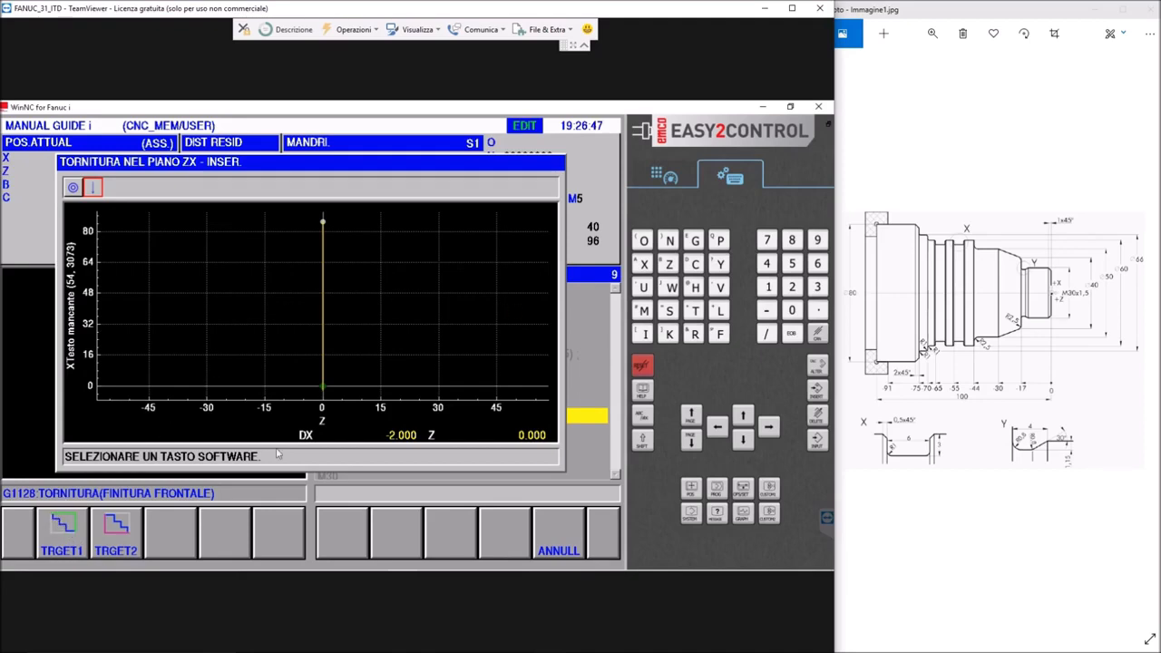
pyautogui.click(62, 537)
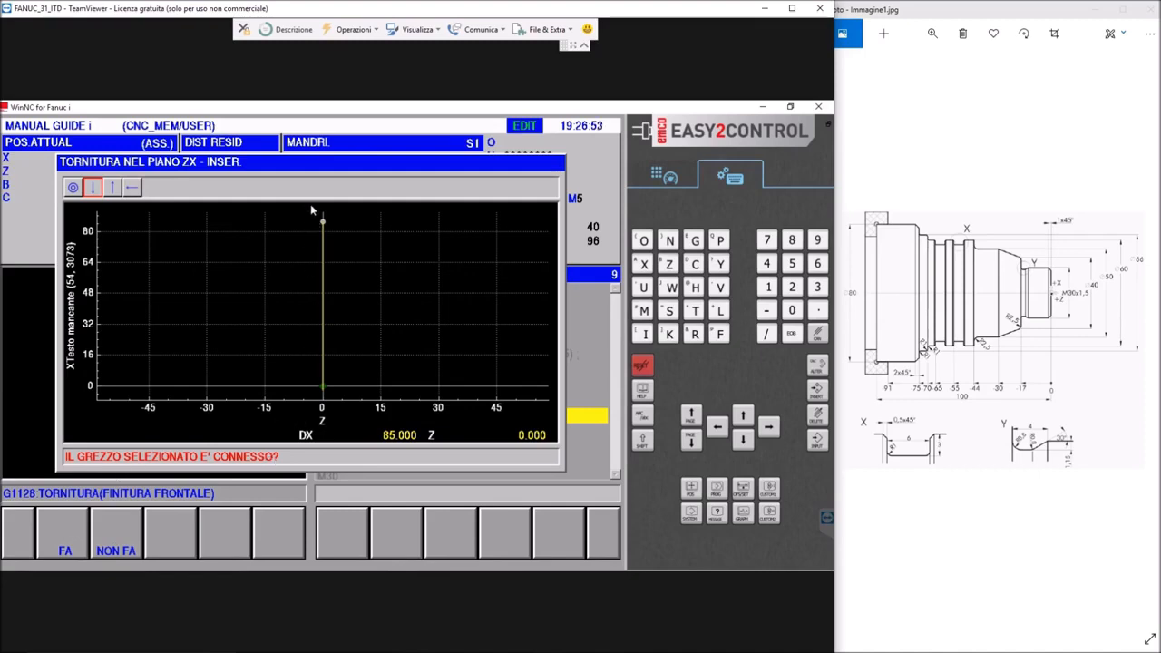
pyautogui.click(73, 543)
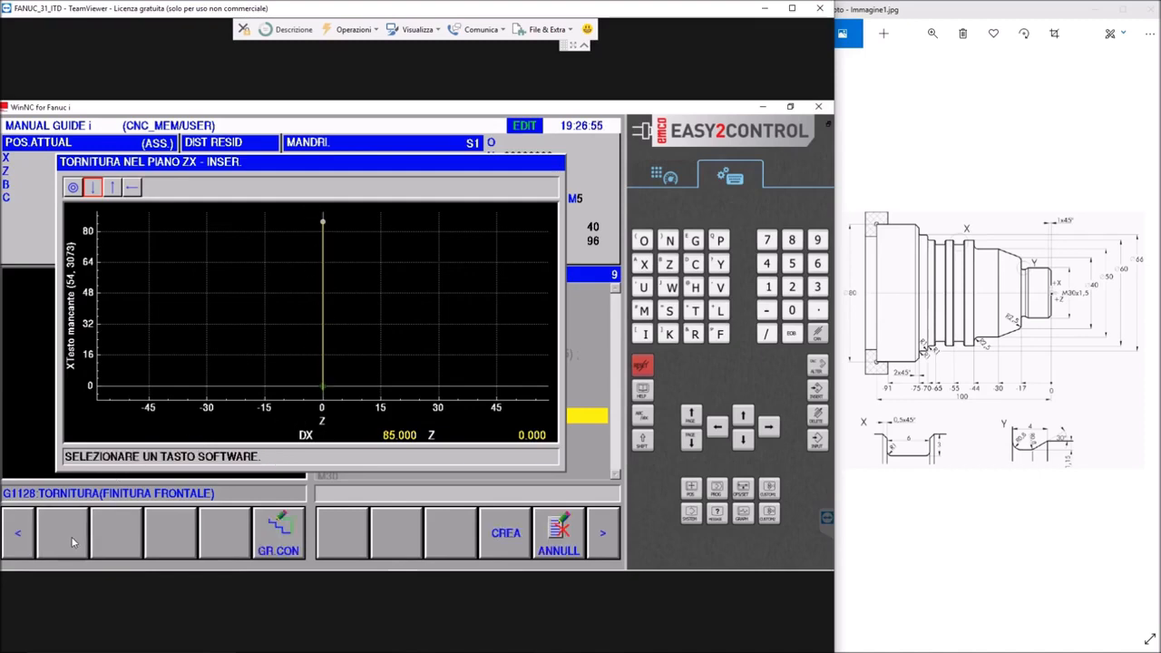
# Create the facing figure using INSERIMENTO NEL PROGRAMMA ATTUALE as the creation method
pyautogui.click(506, 537)
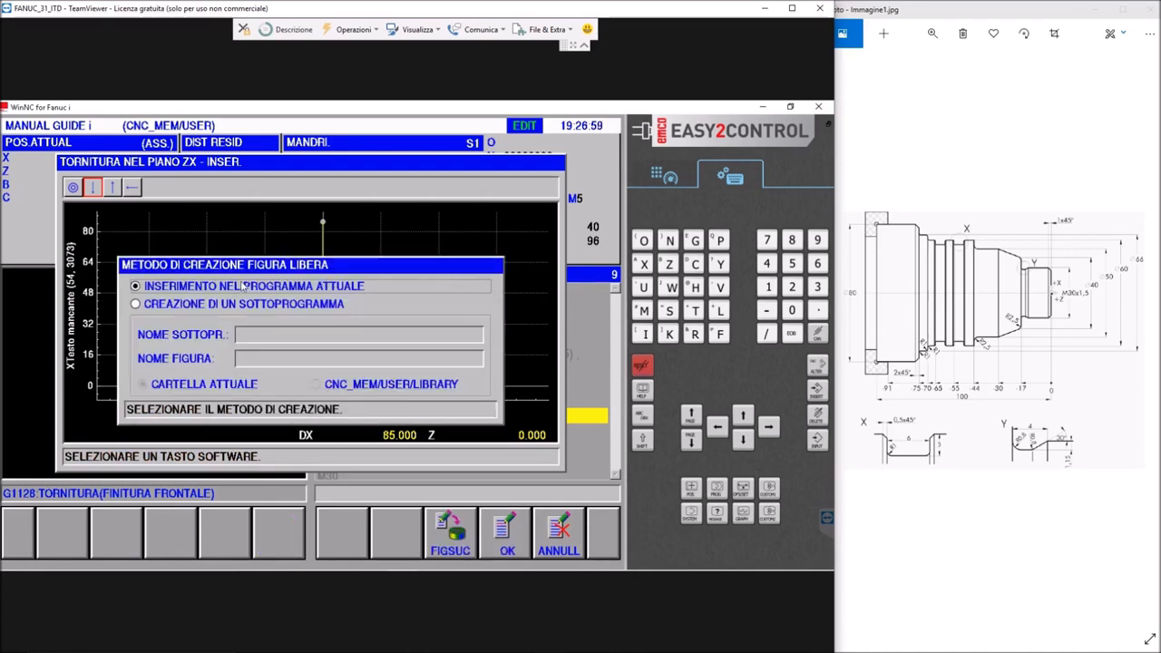
pyautogui.click(506, 543)
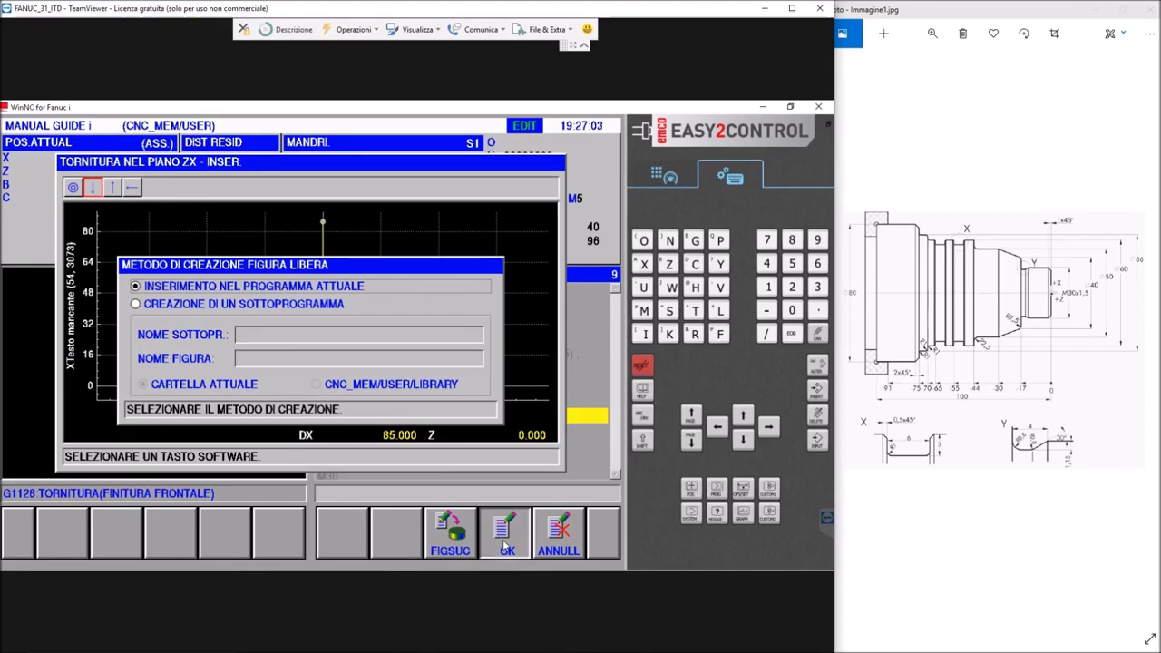
pyautogui.scroll(-1, 357, 440)
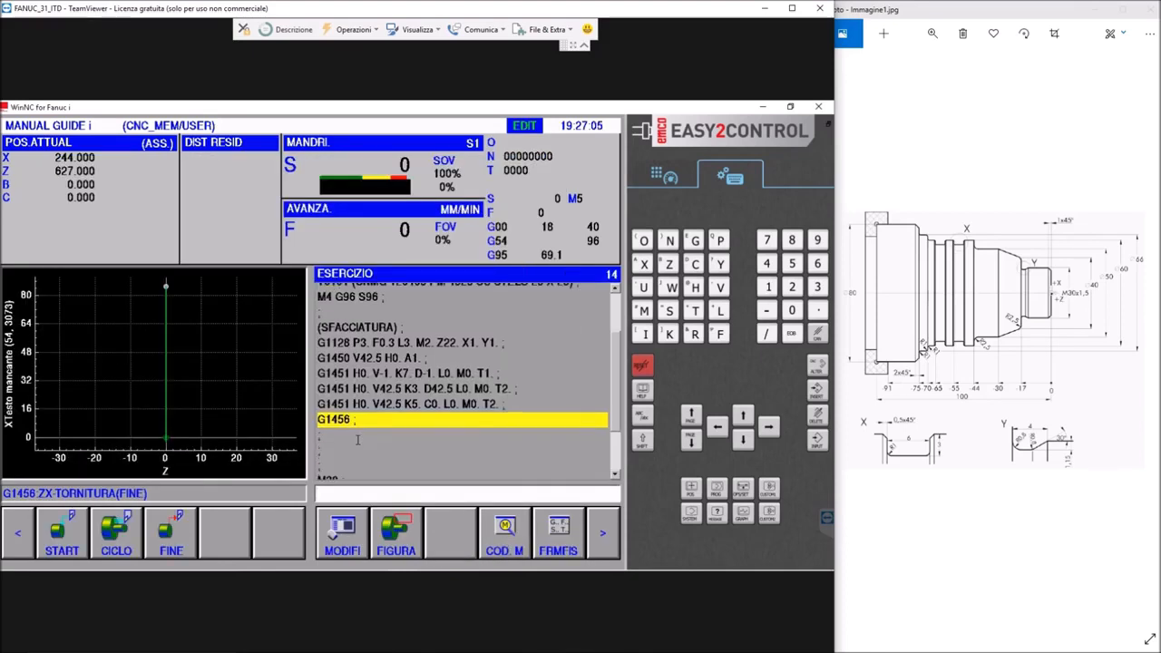
# Run the animated simulation of ESERCIZIO from its first block, then return to editing the program
pyautogui.click(608, 548)
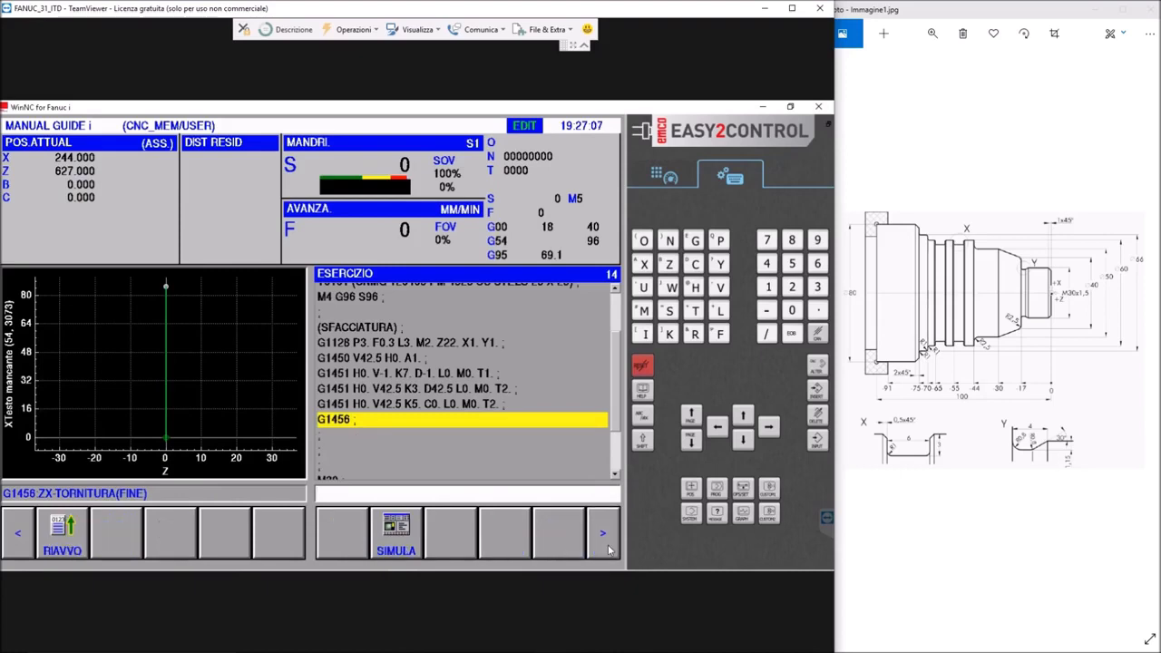
pyautogui.click(399, 535)
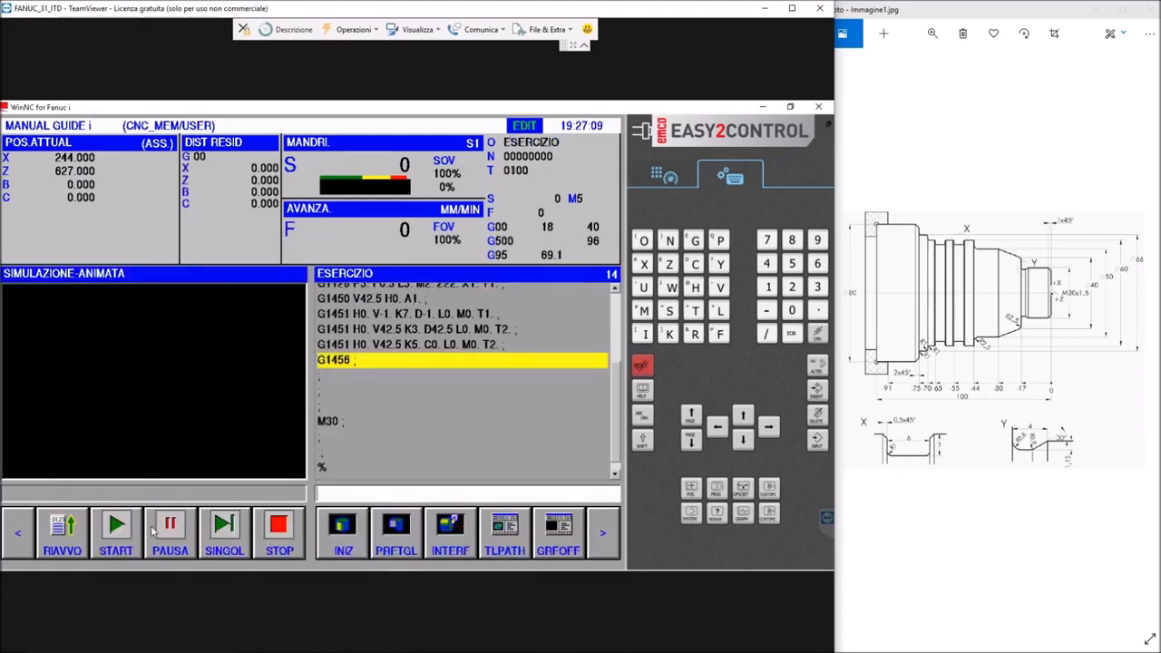
pyautogui.click(66, 535)
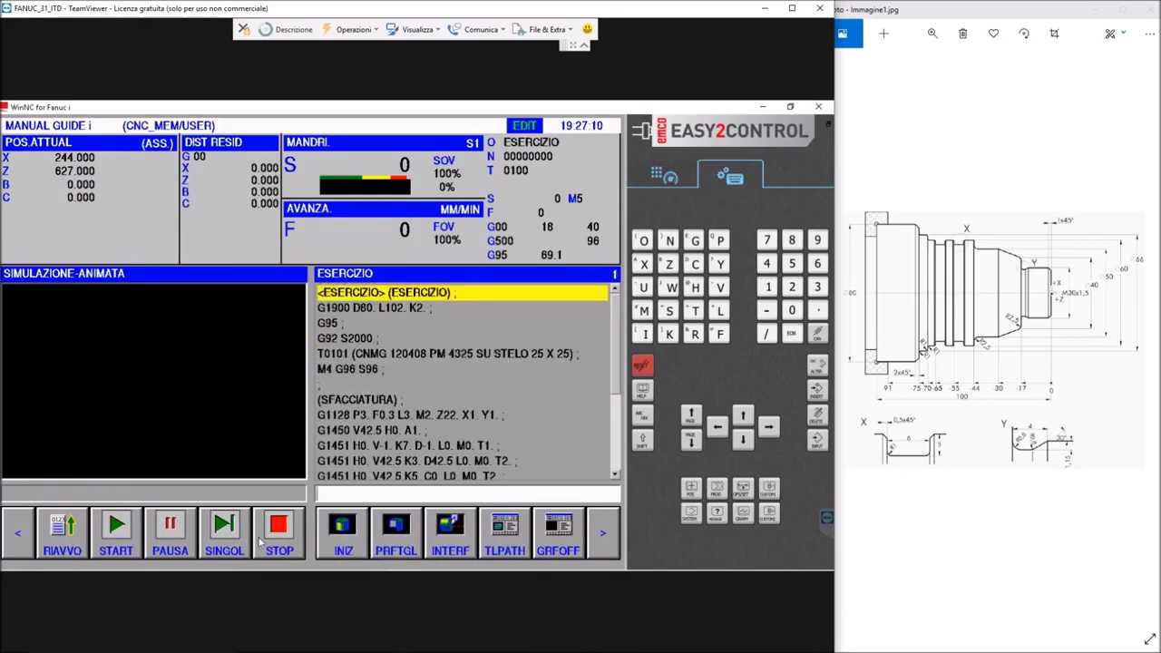
pyautogui.click(120, 543)
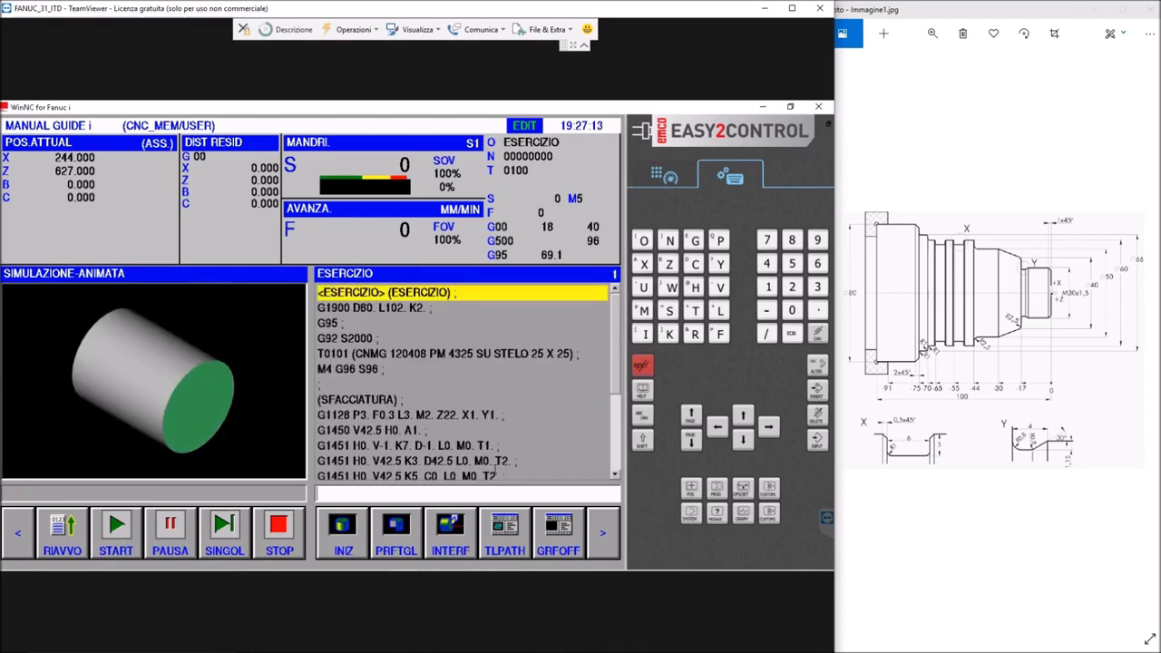
pyautogui.scroll(-3, 541, 434)
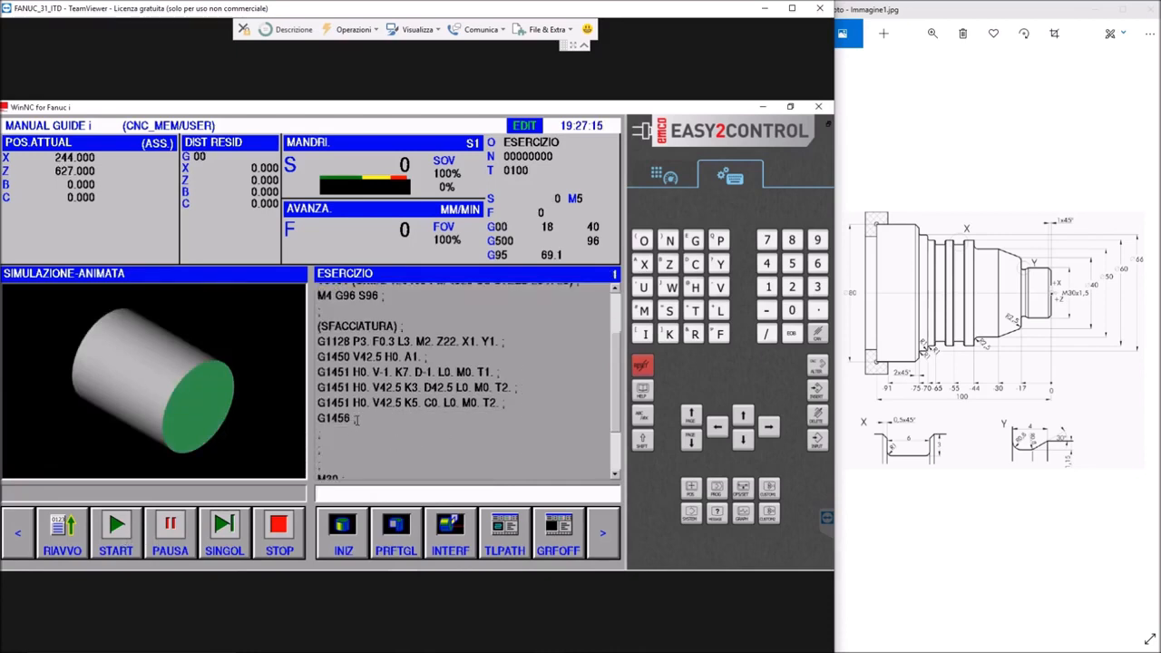
pyautogui.click(603, 523)
pyautogui.click(603, 523)
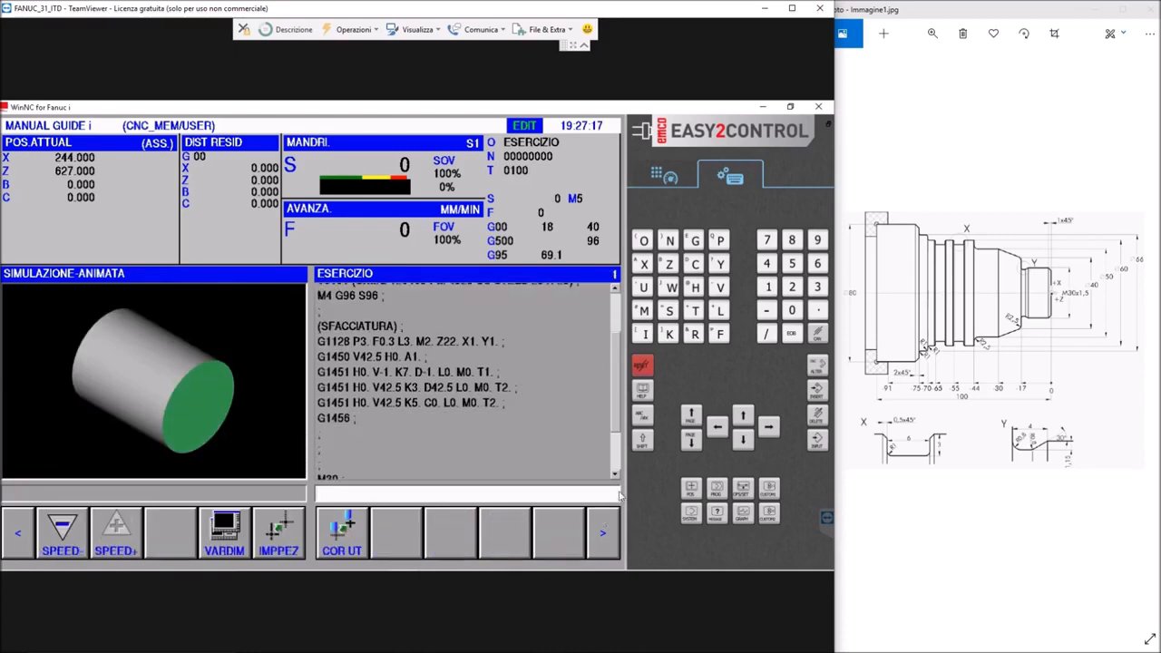
pyautogui.click(663, 180)
pyautogui.click(651, 223)
pyautogui.click(651, 251)
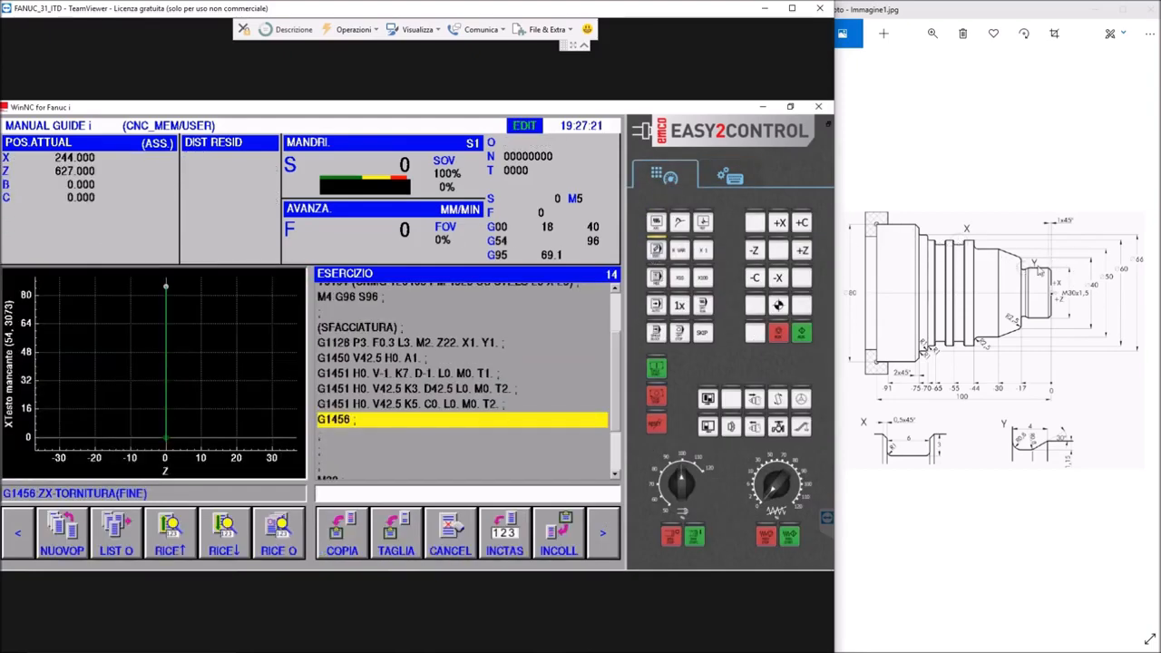
# Insert an empty block after the G1456 block that ends the facing figure
pyautogui.click(354, 420)
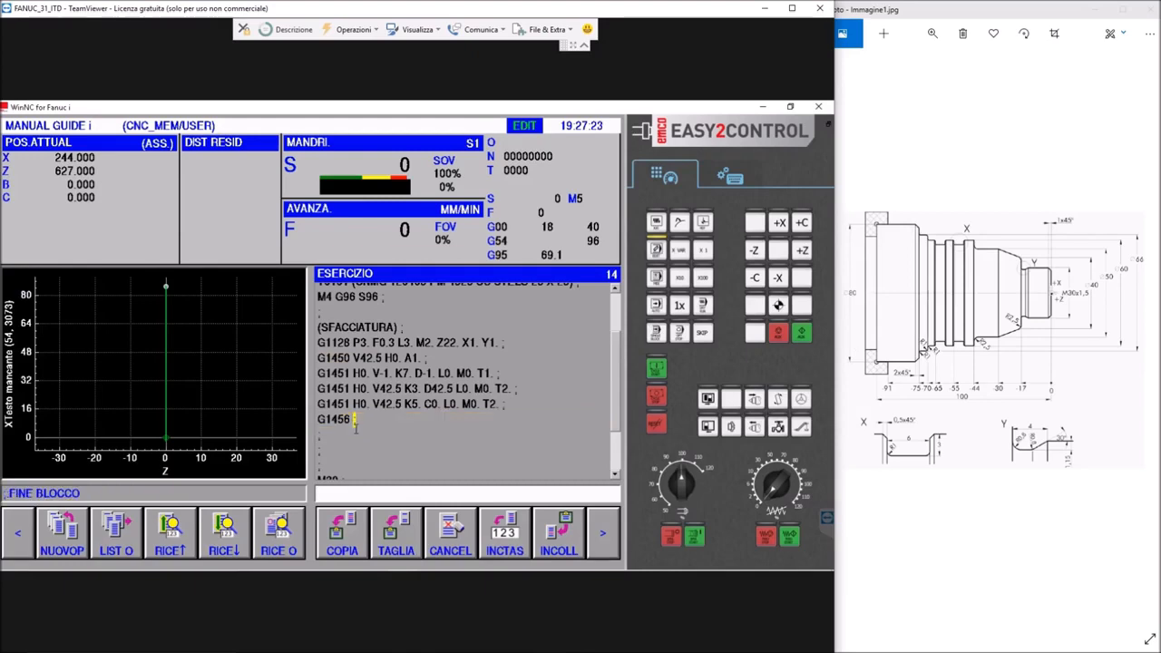
pyautogui.click(731, 177)
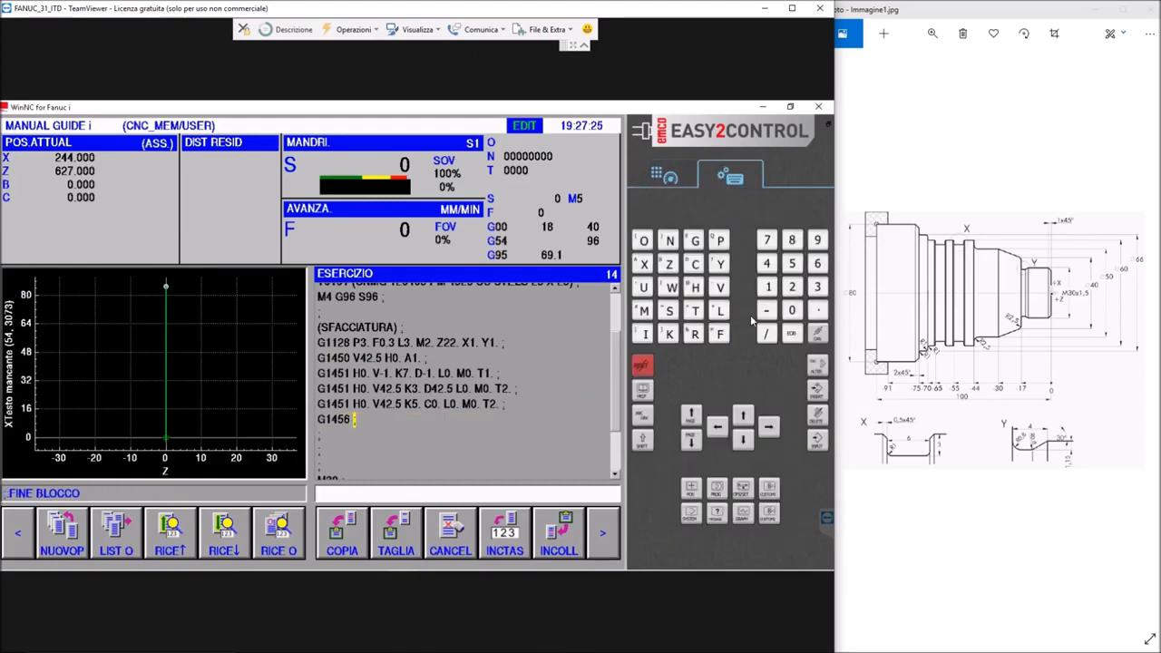
pyautogui.click(791, 335)
pyautogui.click(817, 390)
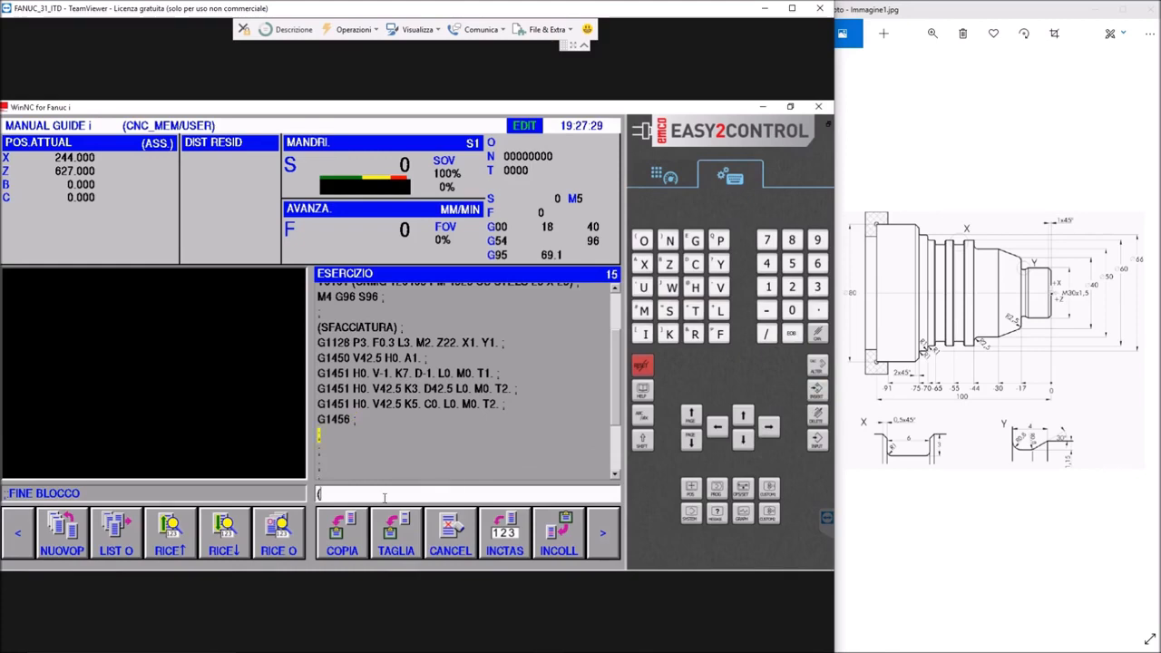
# Insert the comment block (SGROSSATURA ESTERNA) after the empty block following G1456
pyautogui.write('(SGROSSATURA E')
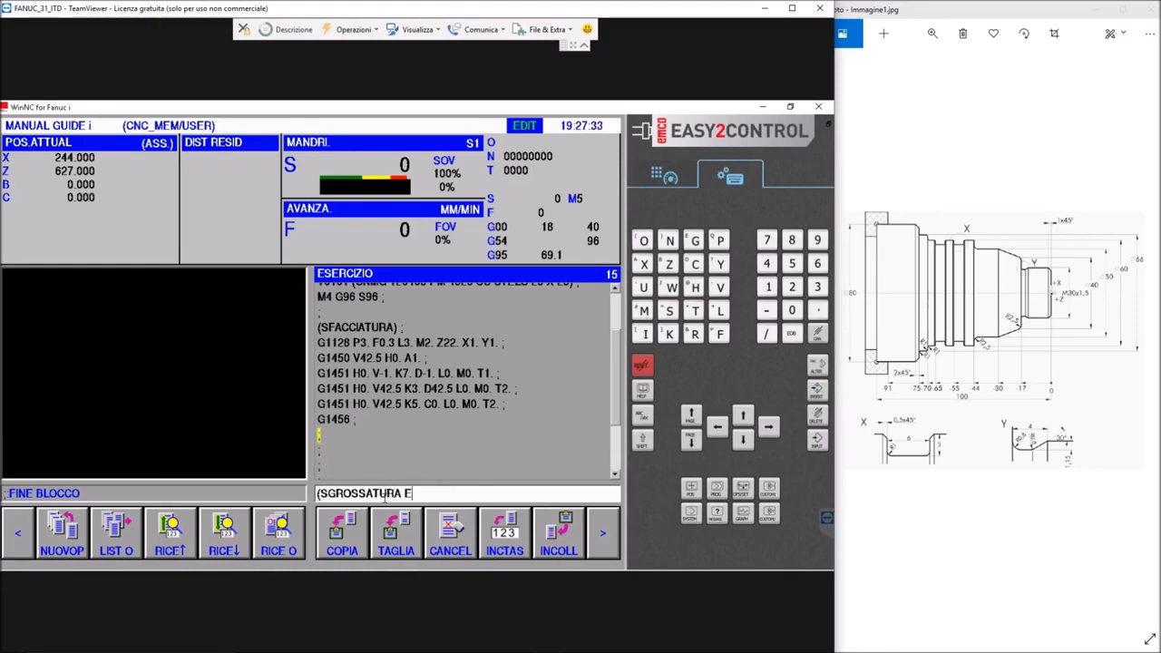
pyautogui.write('STERNA);')
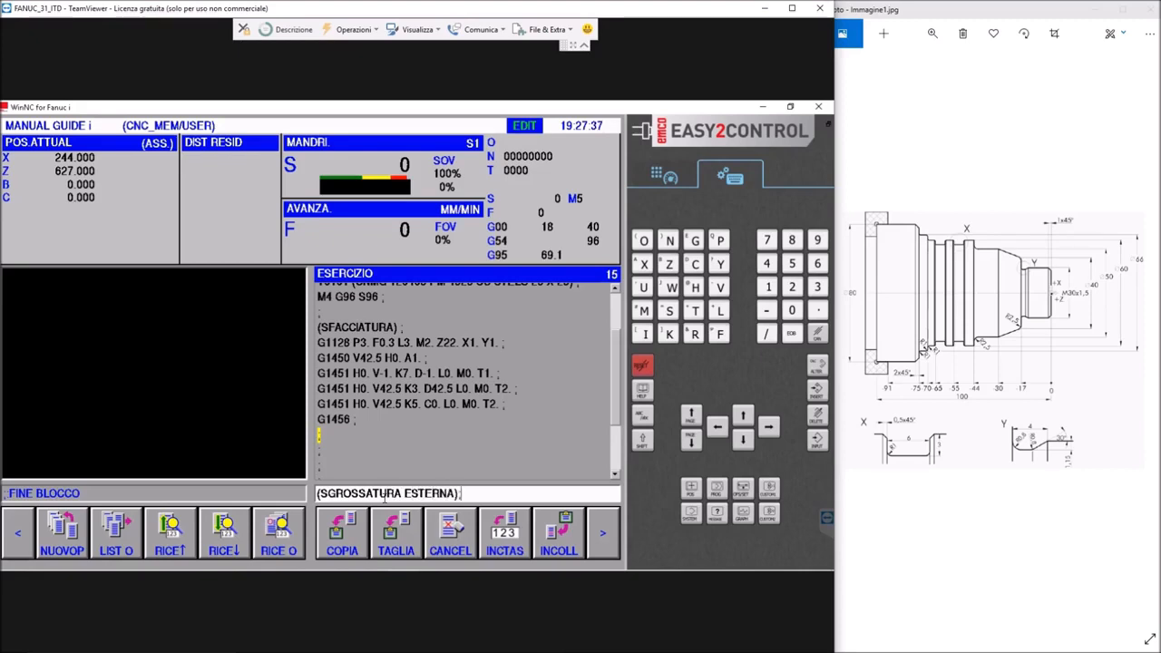
pyautogui.click(815, 398)
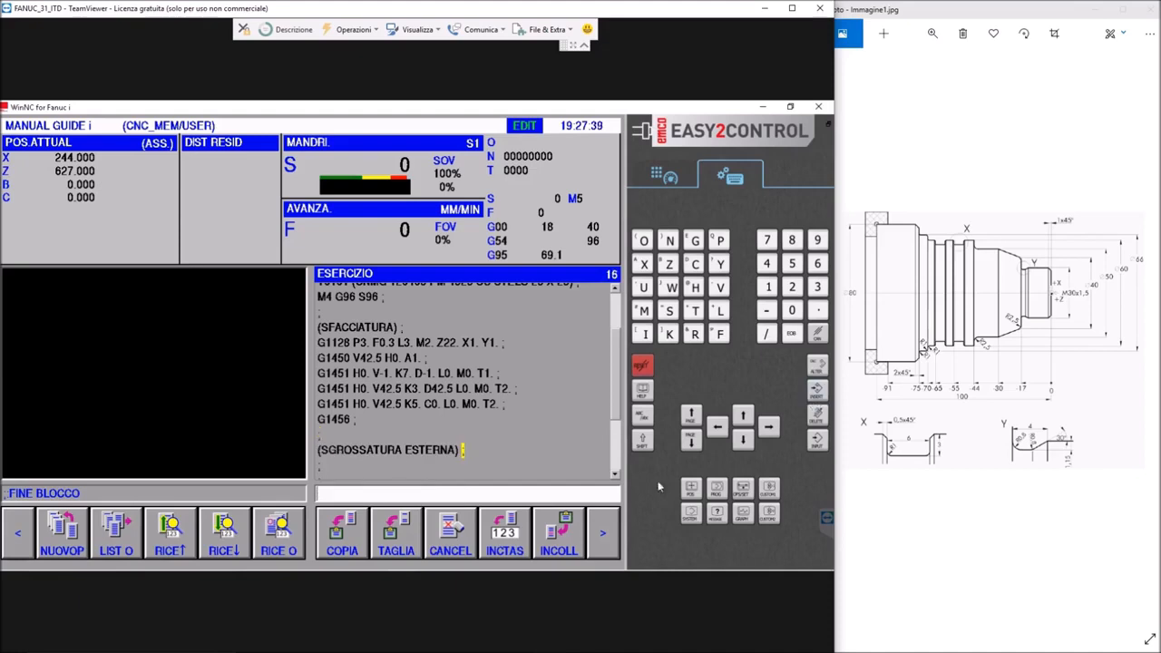
# Open the TORNITURA(SGROSSATURA ESTERNA) turning cycle for insertion after the (SGROSSATURA ESTERNA) comment
pyautogui.click(601, 523)
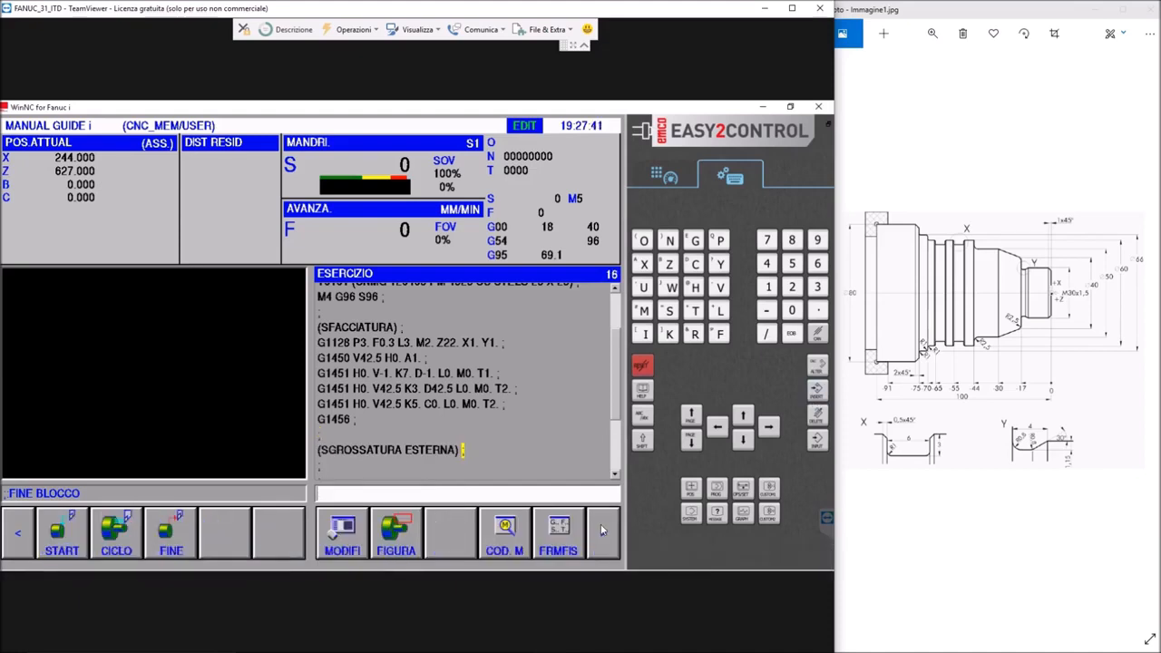
pyautogui.click(109, 544)
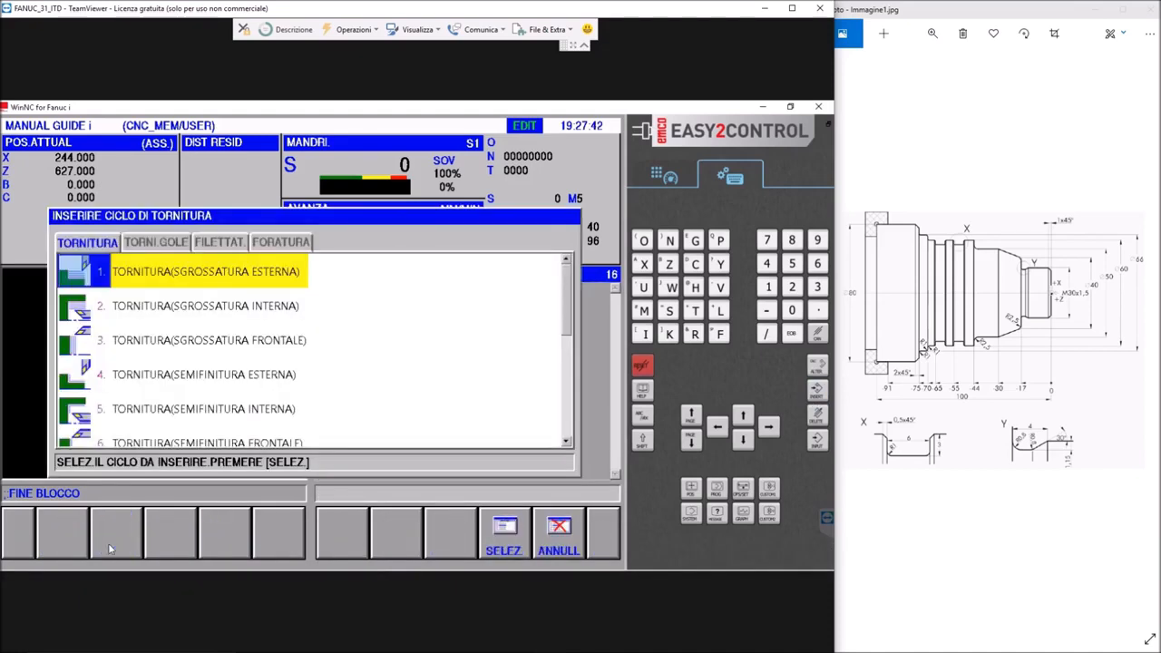
pyautogui.click(168, 274)
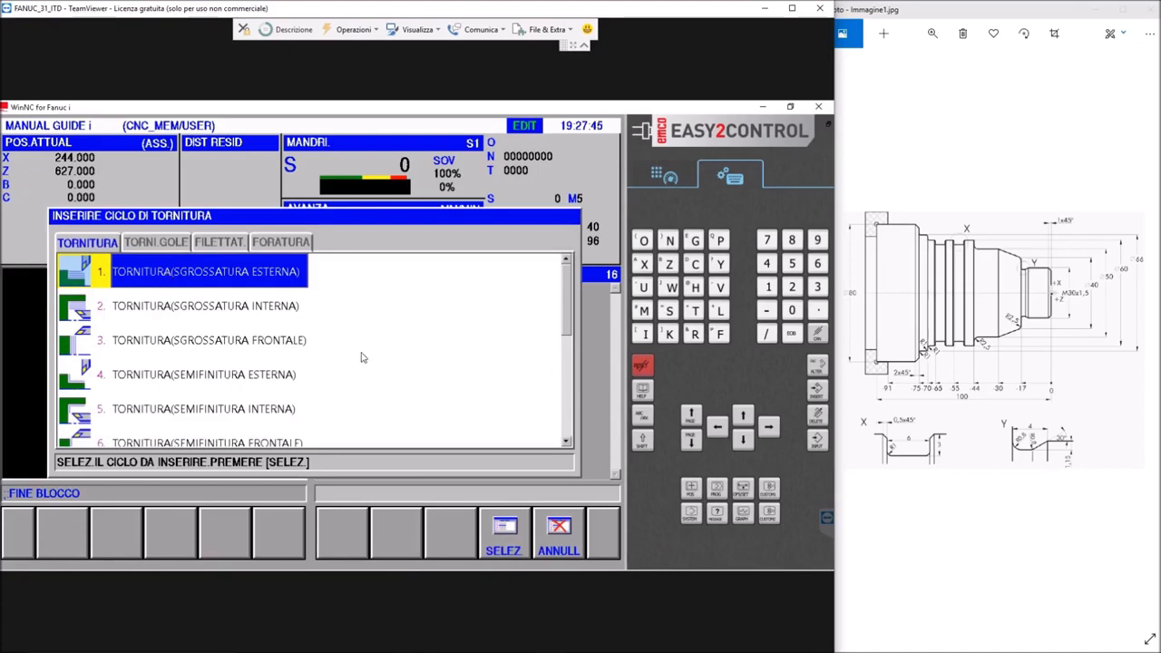
pyautogui.click(509, 536)
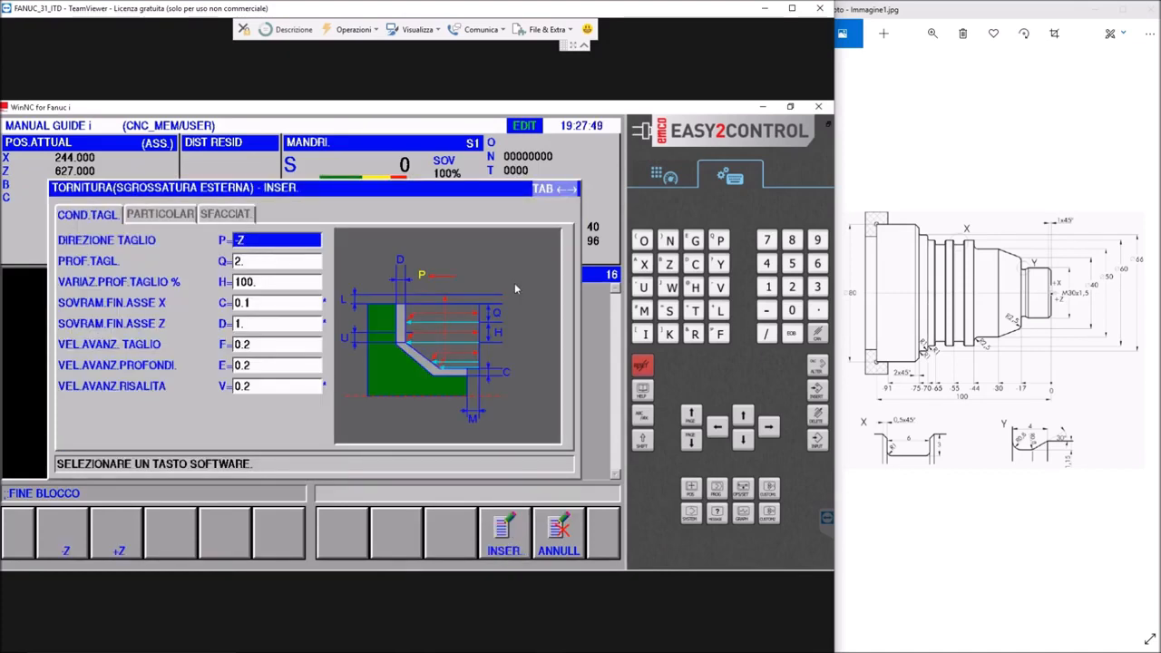
# Set the external roughing cycle's cutting depth Q to 5
pyautogui.click(247, 260)
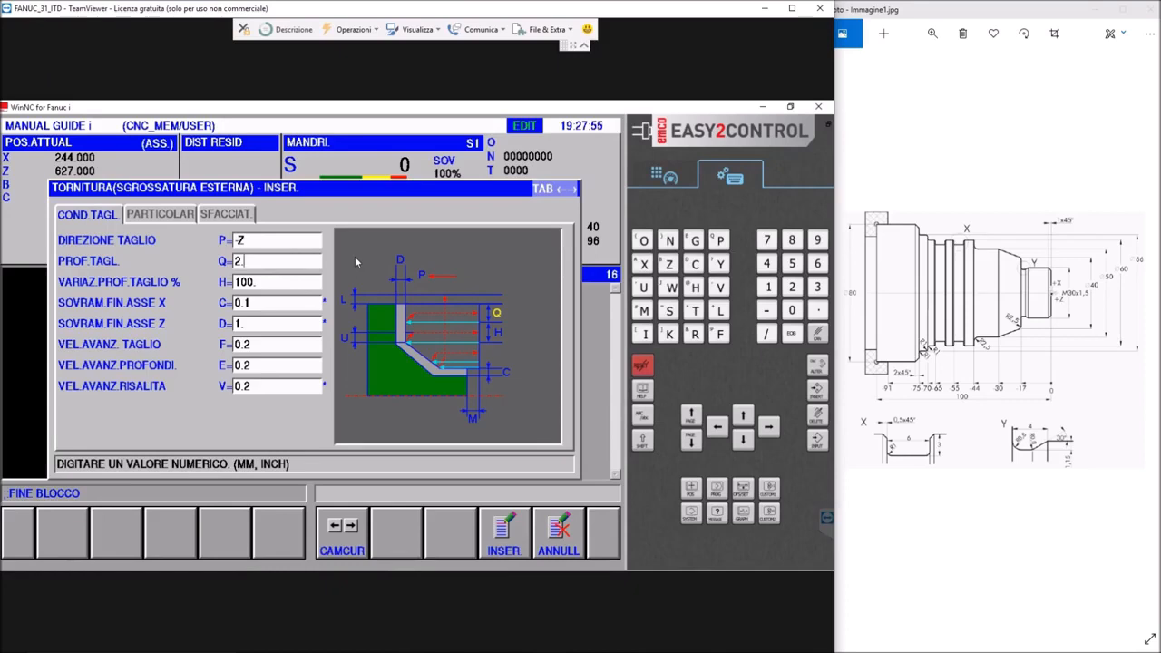
pyautogui.press('BackSpace')
pyautogui.press('BackSpace')
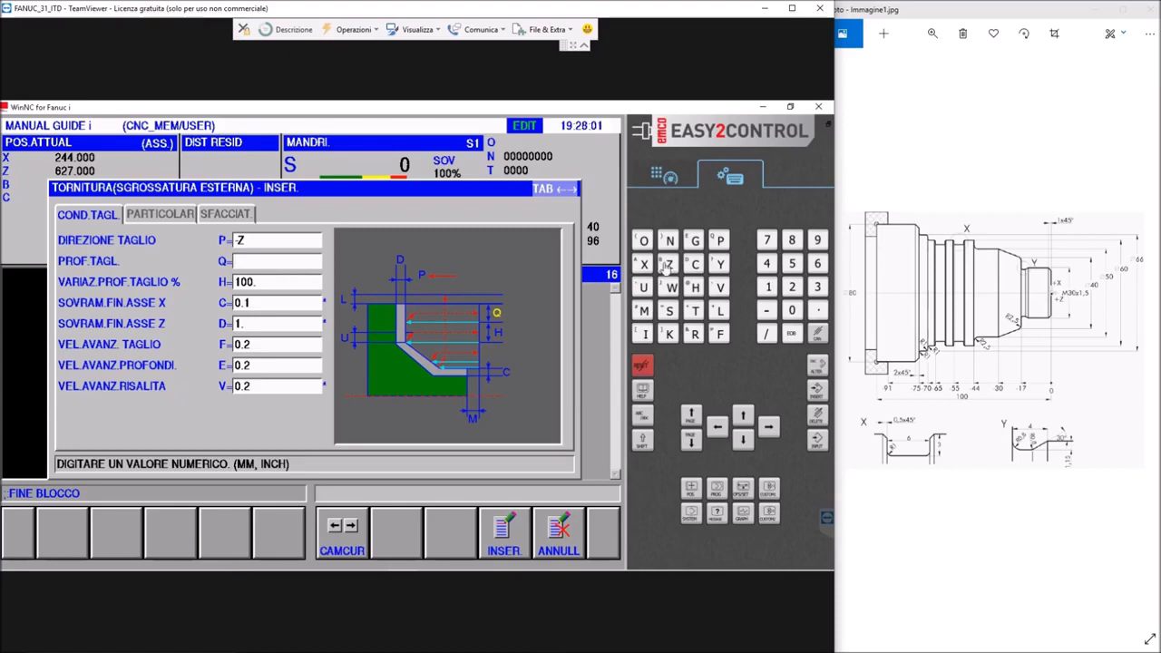
pyautogui.write('5')
# Set the roughing cycle's finishing allowances to C=1 on the X axis and D=0.1 on the Z axis
pyautogui.click(270, 286)
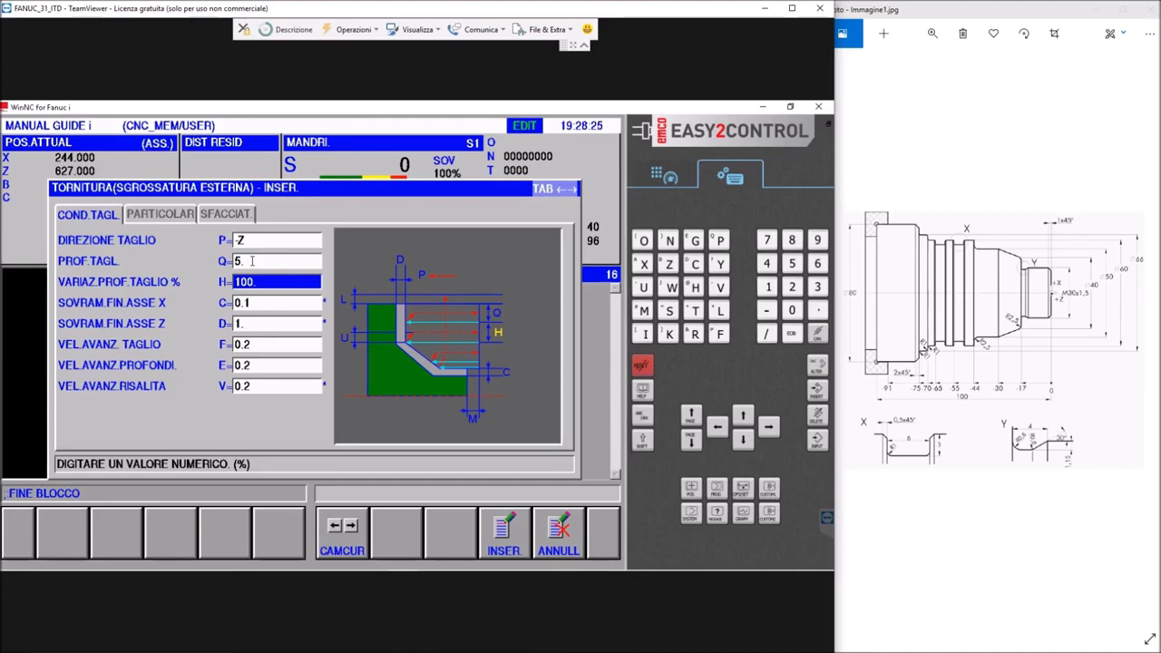
pyautogui.click(254, 304)
pyautogui.click(253, 282)
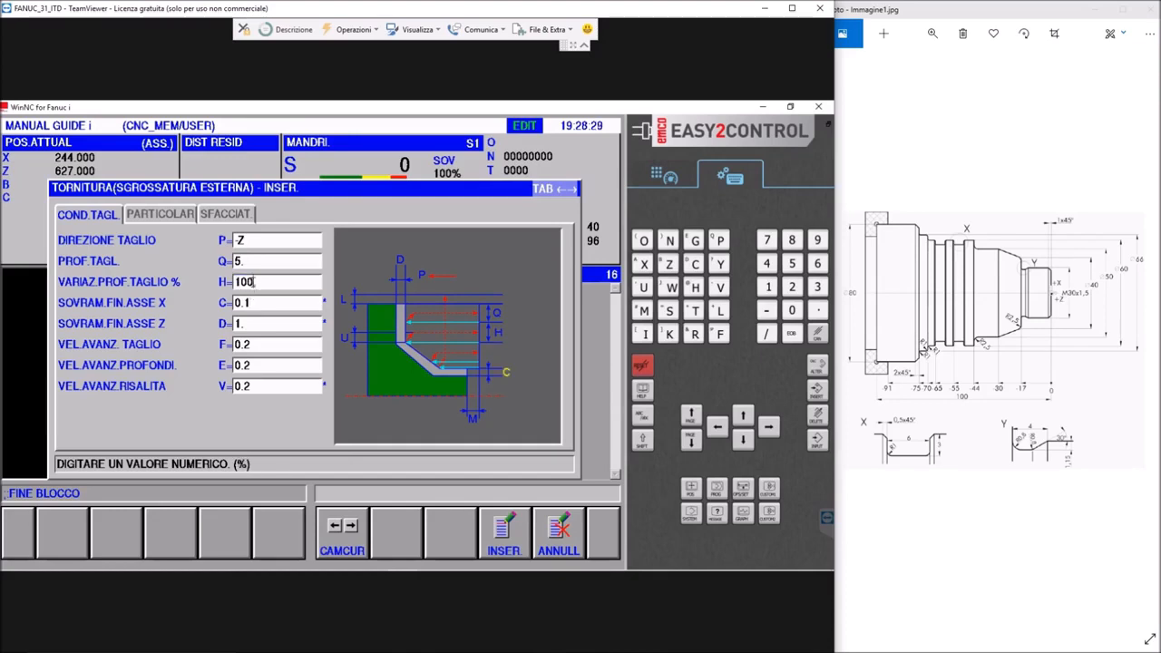
pyautogui.click(255, 303)
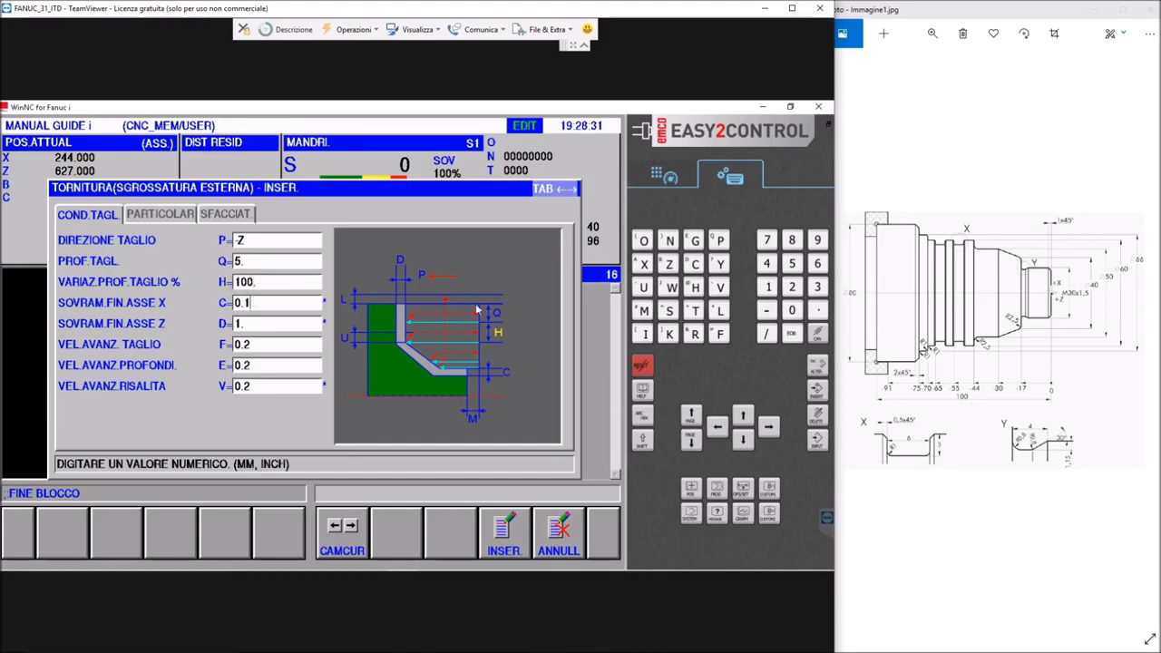
pyautogui.press('BackSpace')
pyautogui.press('BackSpace')
pyautogui.press('BackSpace')
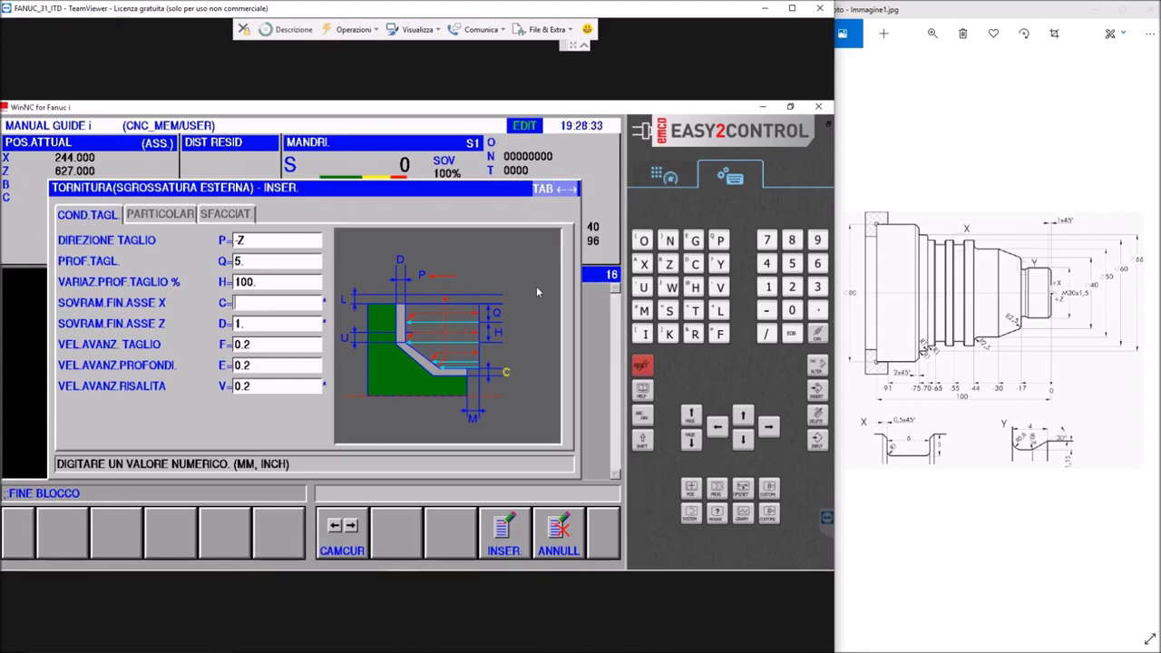
pyautogui.write('1')
pyautogui.click(259, 324)
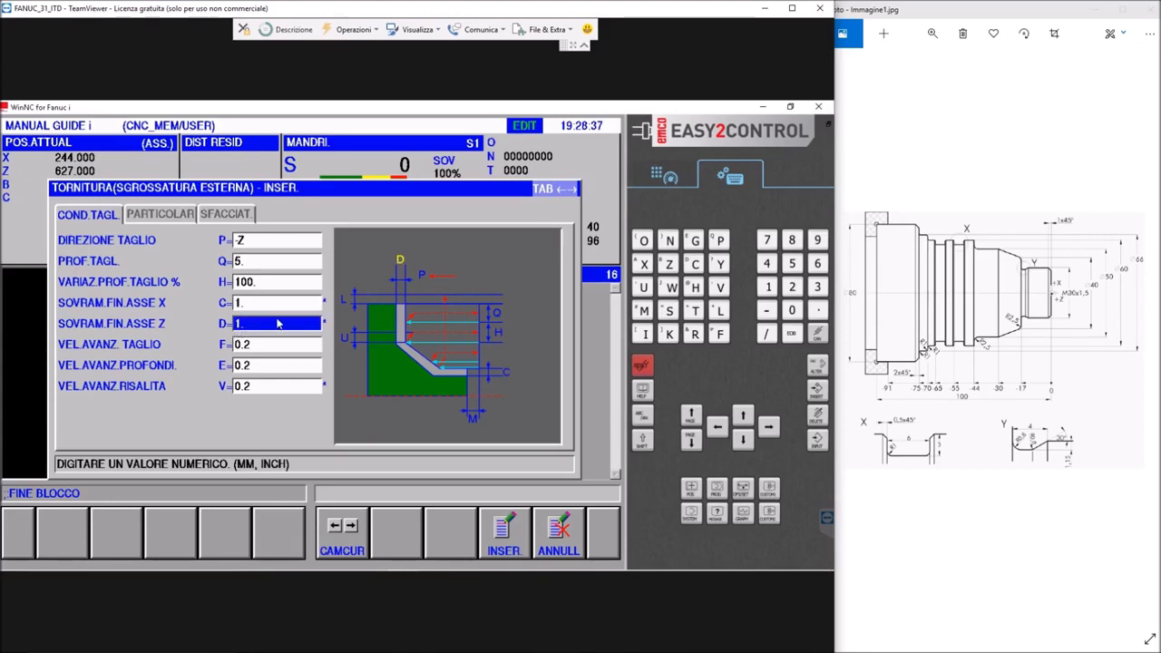
pyautogui.write('0.')
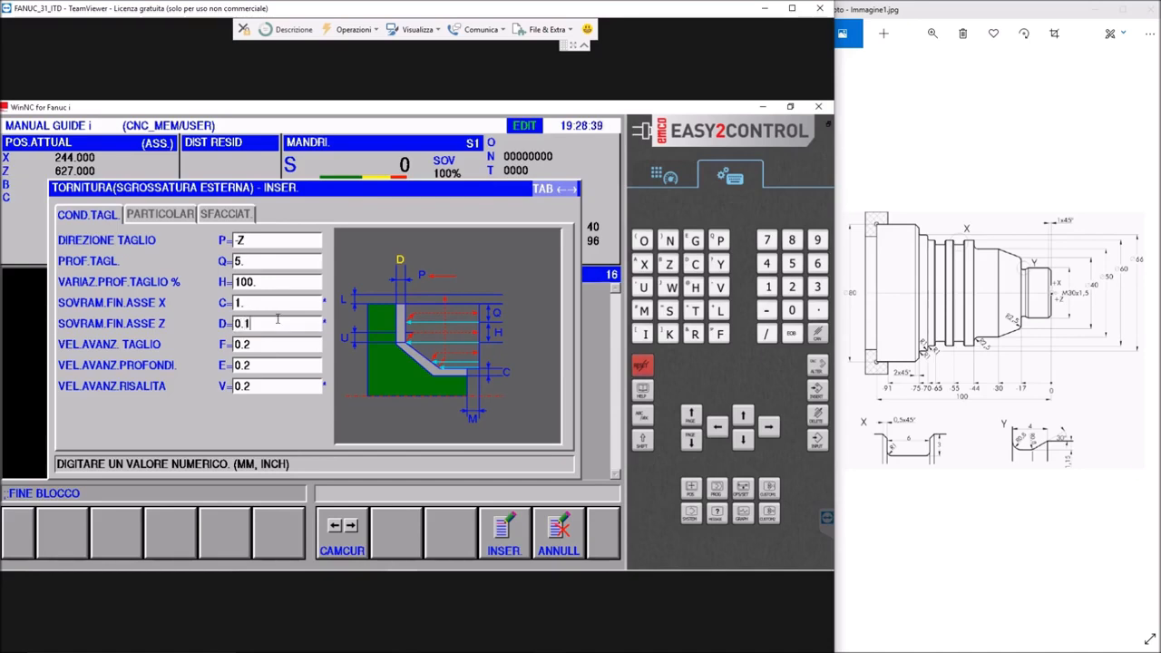
# Set the roughing cycle's cutting feed rate F to 0.3
pyautogui.click(258, 344)
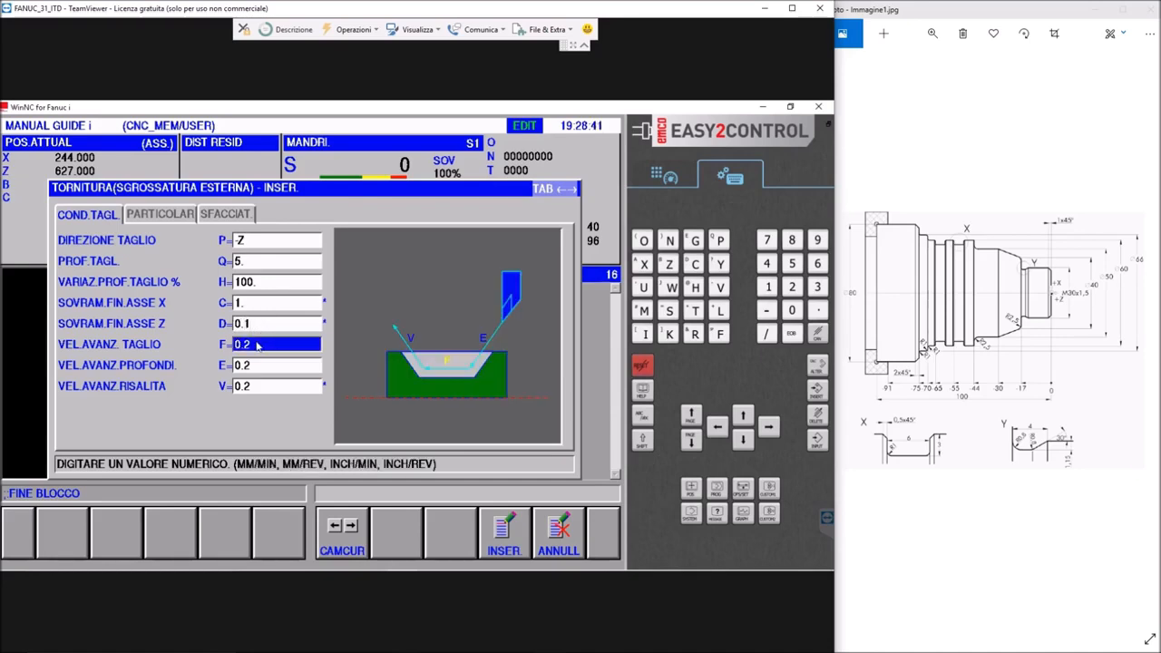
pyautogui.write('0.3')
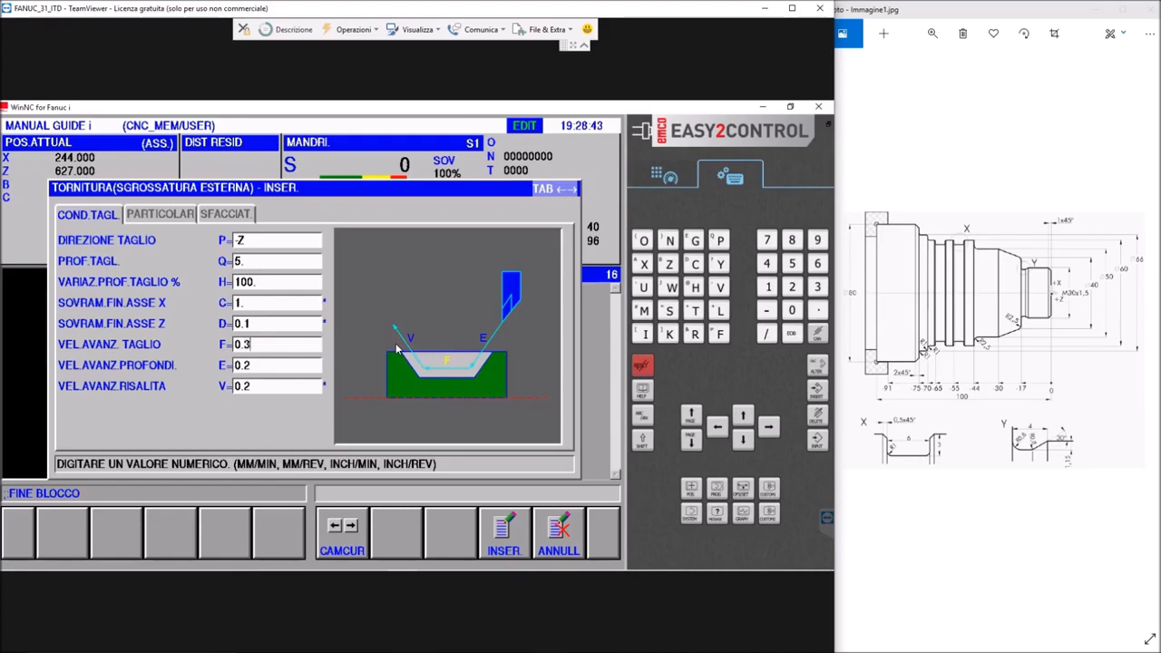
pyautogui.press('Return')
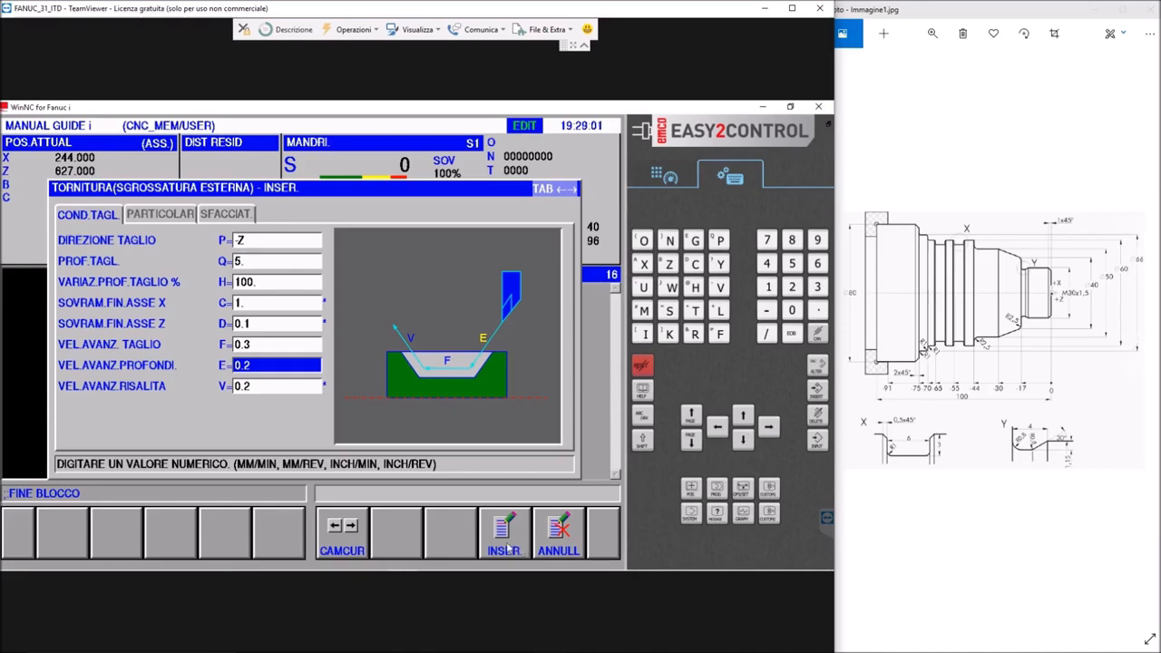
# Review the cycle's detail and facing parameters, keeping facing as INDISPON., and insert the external roughing cycle into the program
pyautogui.click(150, 215)
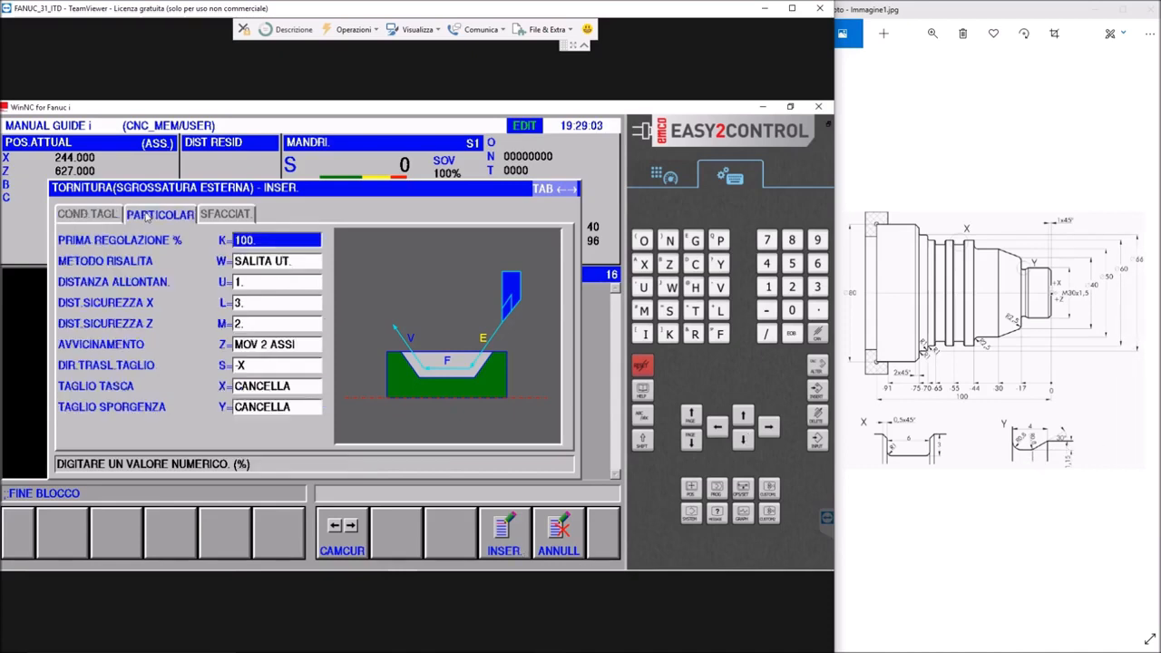
pyautogui.click(254, 241)
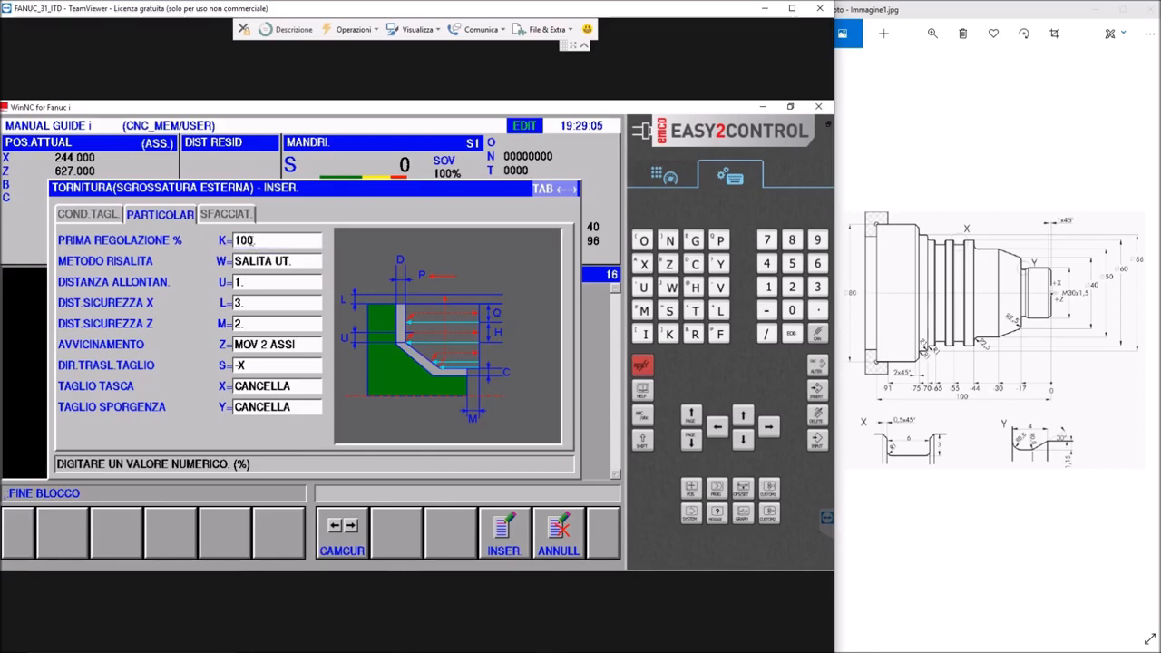
pyautogui.click(262, 260)
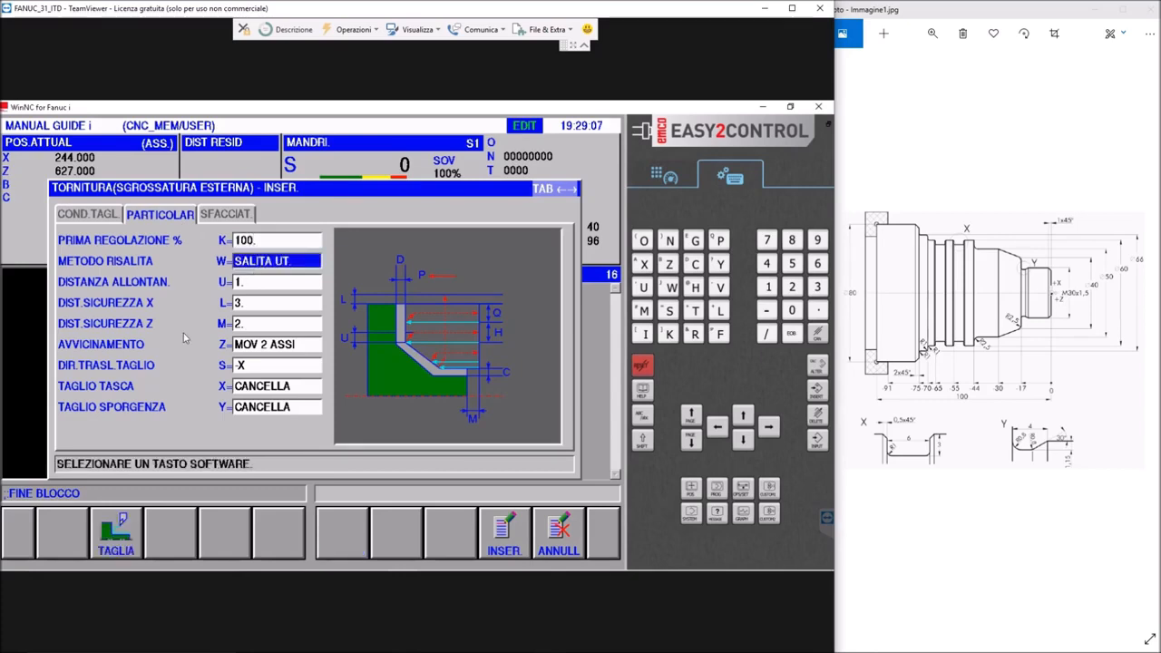
pyautogui.click(261, 281)
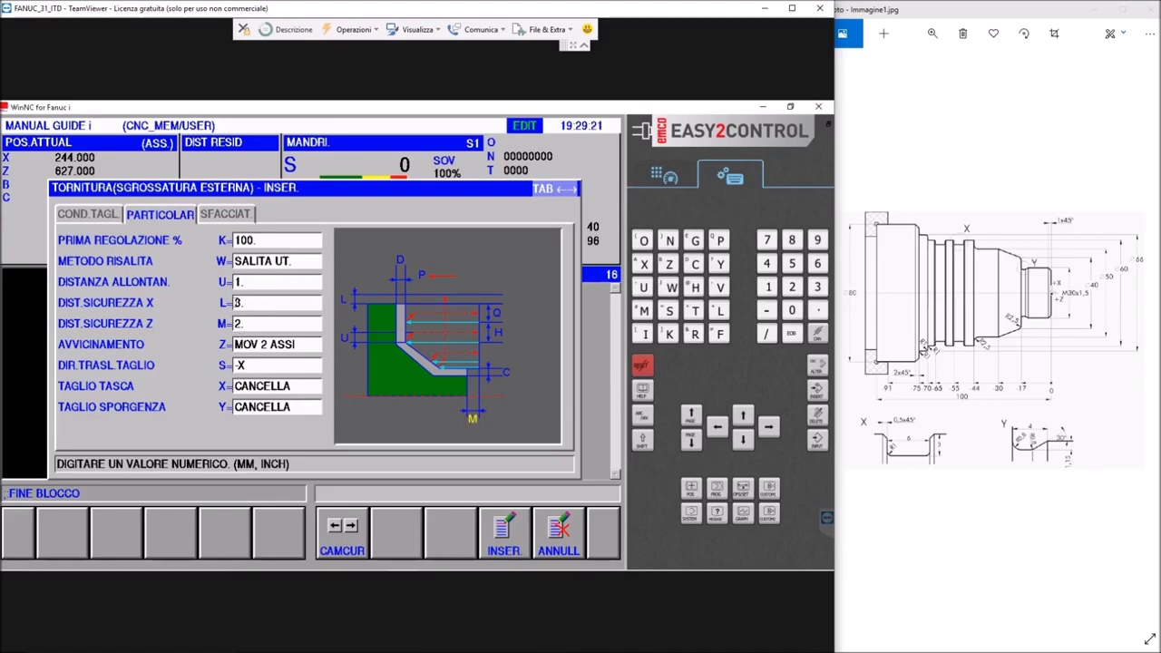
pyautogui.click(250, 343)
pyautogui.click(256, 364)
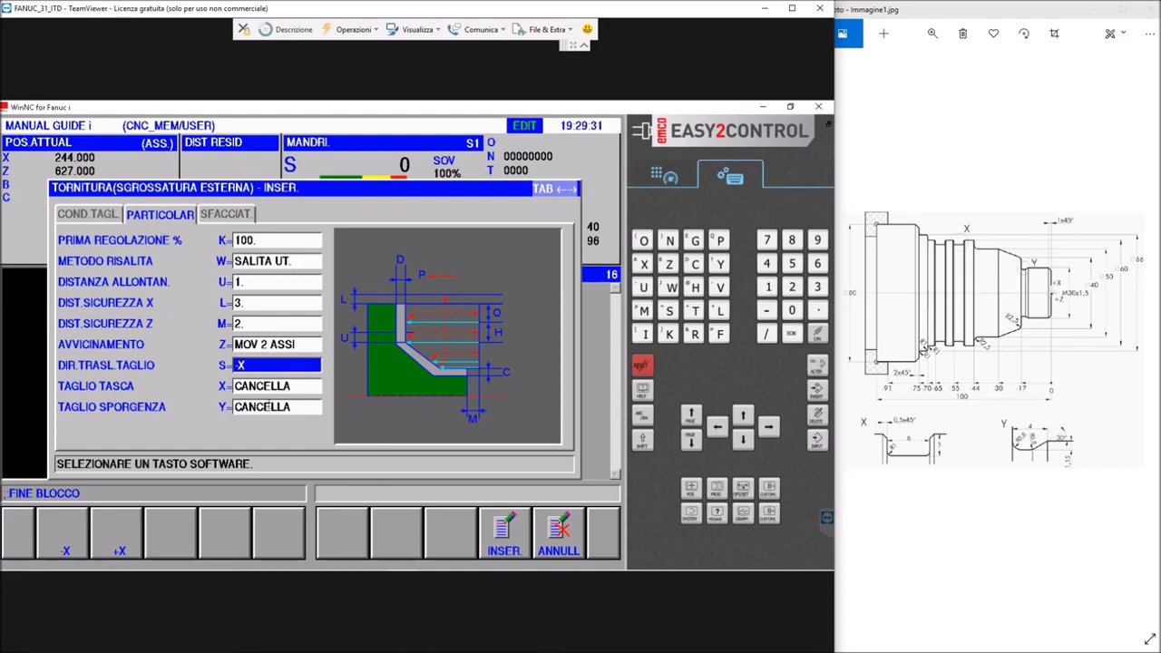
pyautogui.click(227, 216)
pyautogui.click(275, 240)
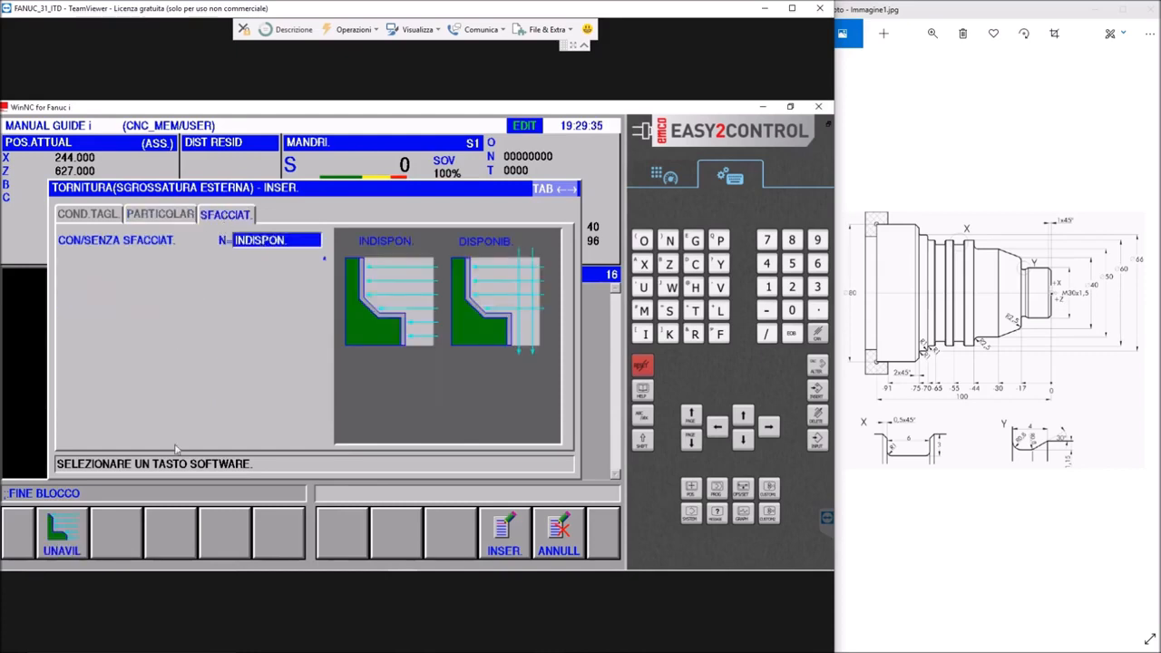
pyautogui.click(505, 534)
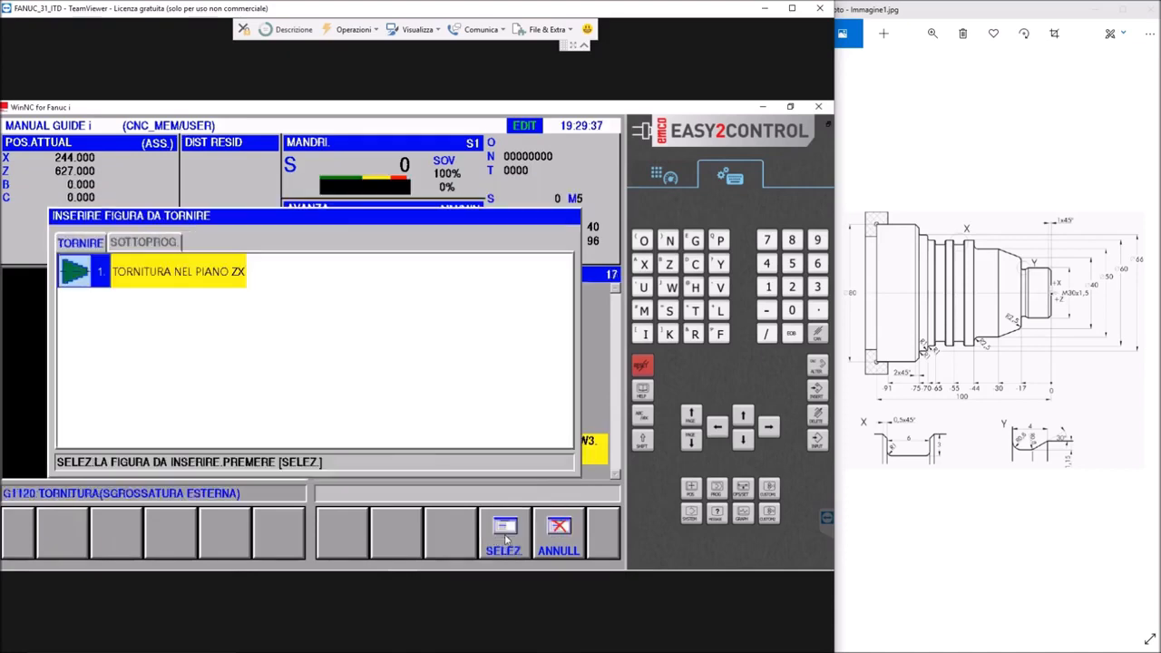
# Create a TORNITURA NEL PIANO ZX figure for the roughing cycle with its start point at DX=28, Z=0
pyautogui.click(166, 277)
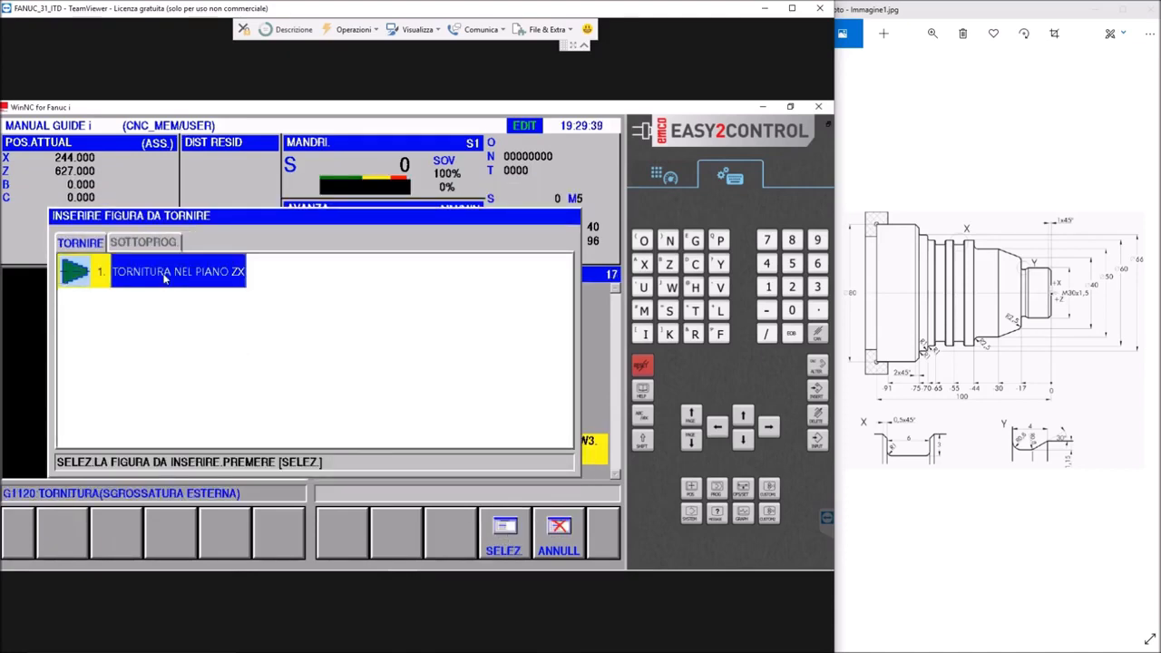
pyautogui.click(496, 536)
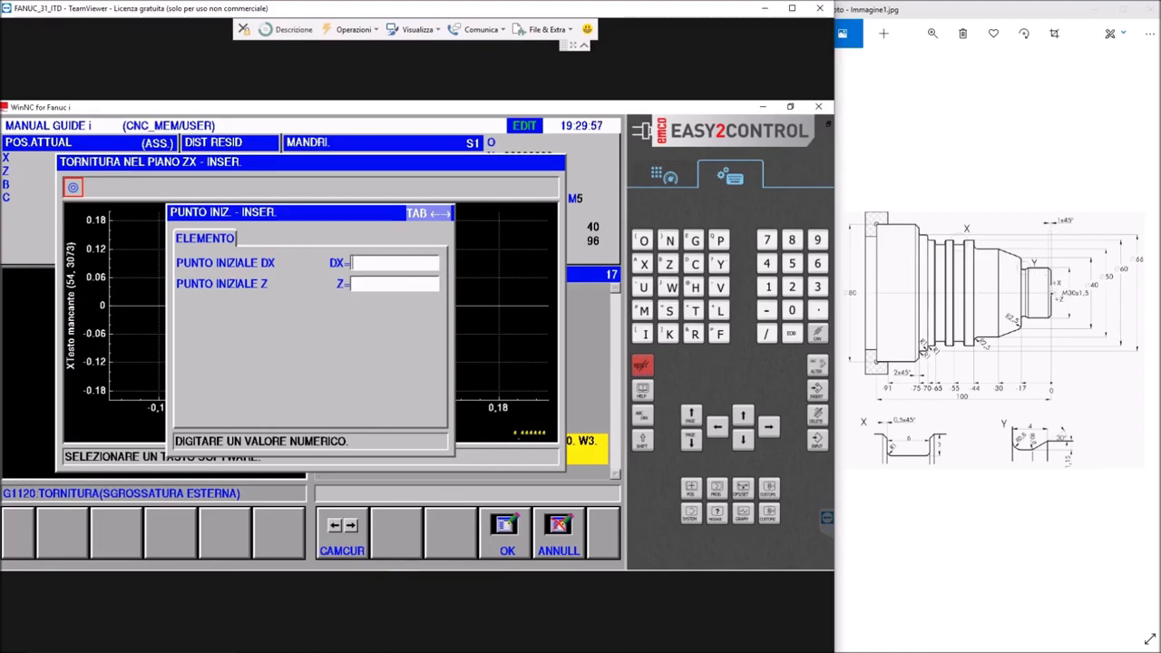
pyautogui.write('28')
pyautogui.press('Return')
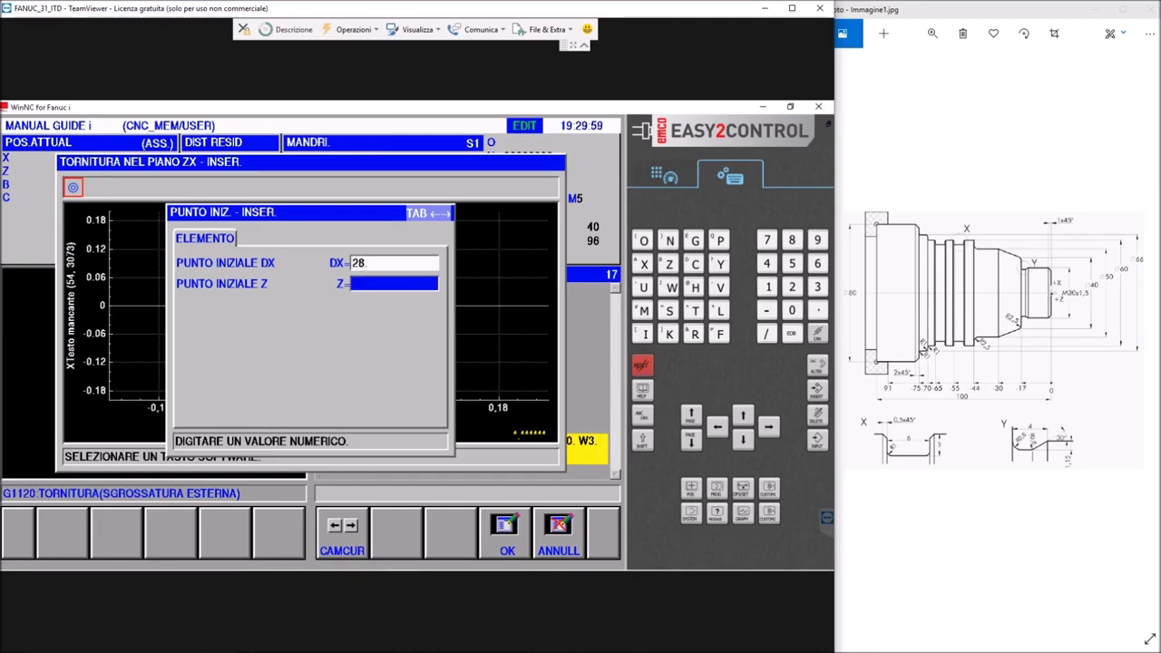
pyautogui.write('0')
pyautogui.press('Return')
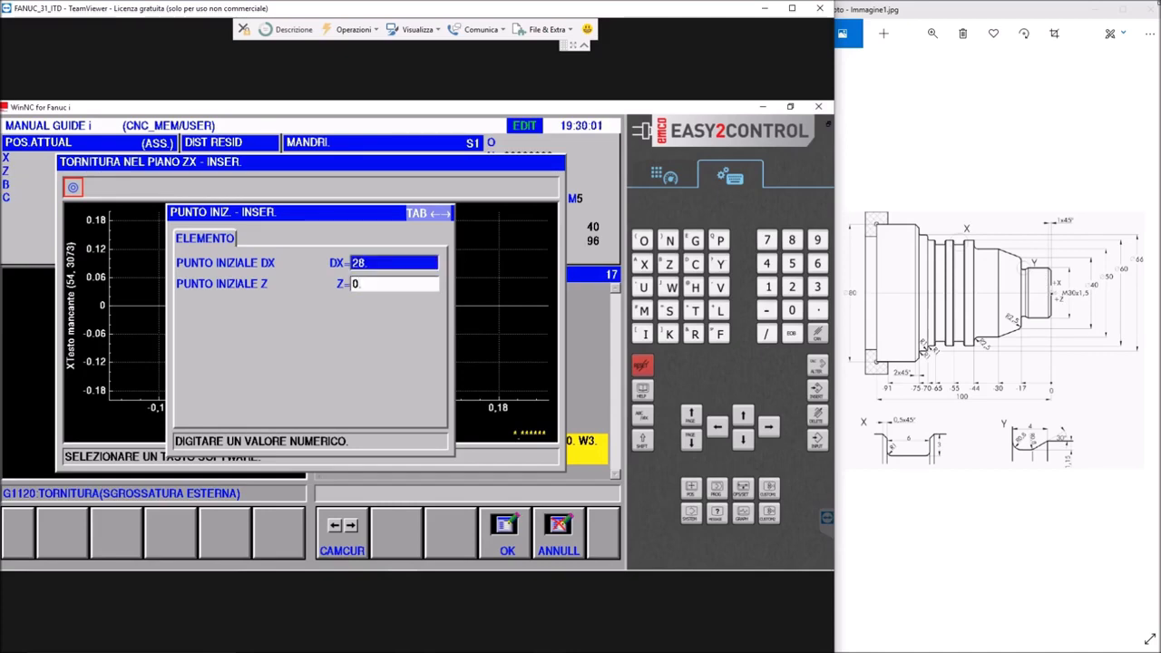
pyautogui.click(507, 528)
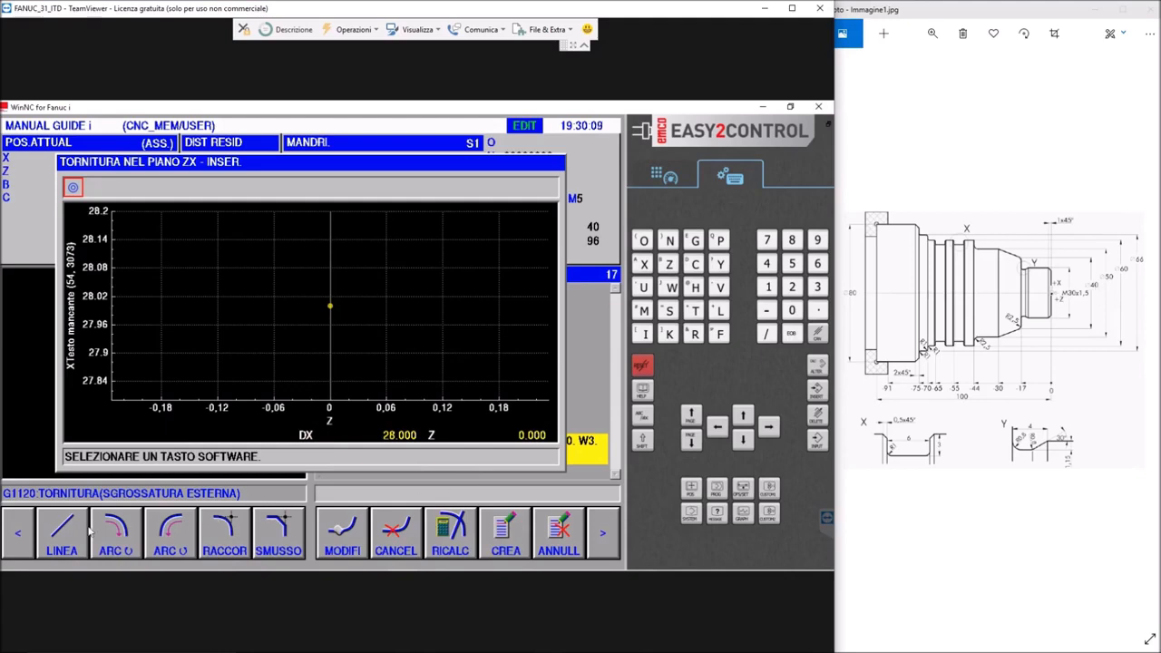
# Add the chamfer as an SX-SU line from the start point to DX=30, Z=-1
pyautogui.click(60, 537)
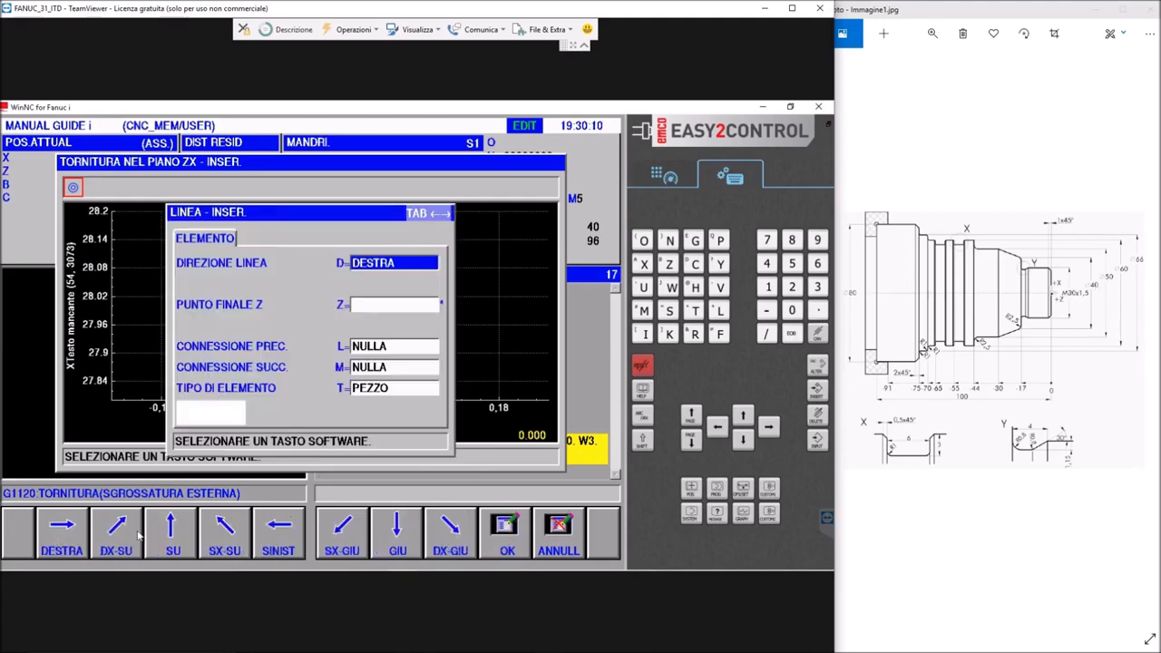
pyautogui.click(224, 542)
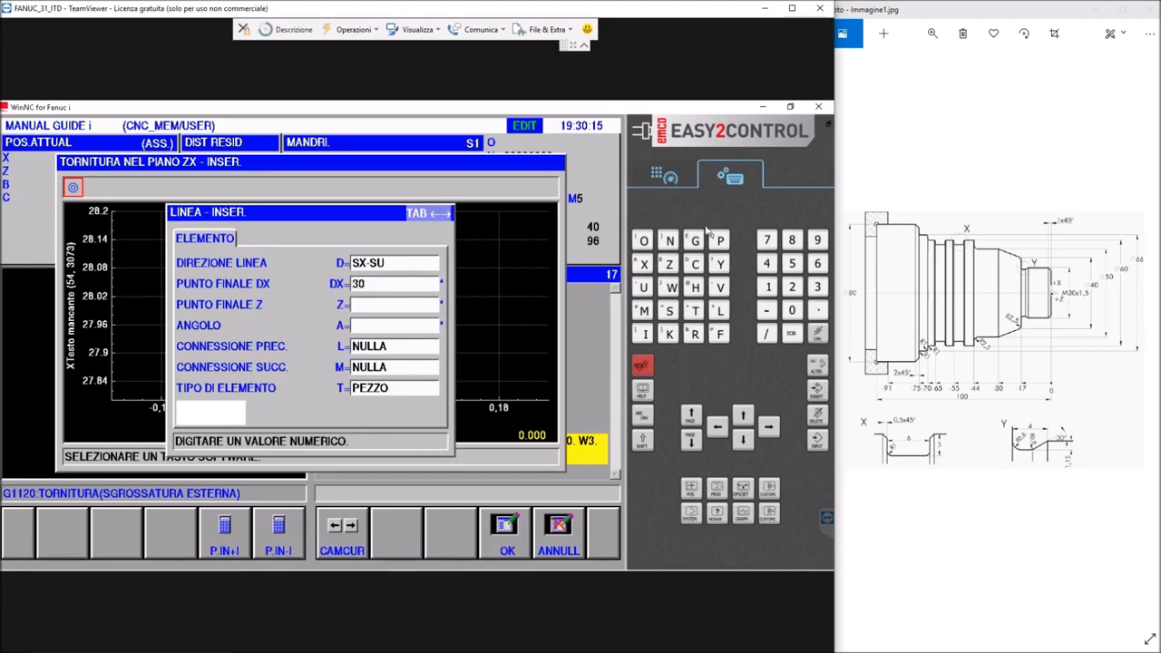
pyautogui.press('Return')
pyautogui.write('1')
pyautogui.write('-')
pyautogui.press('Return')
pyautogui.click(505, 545)
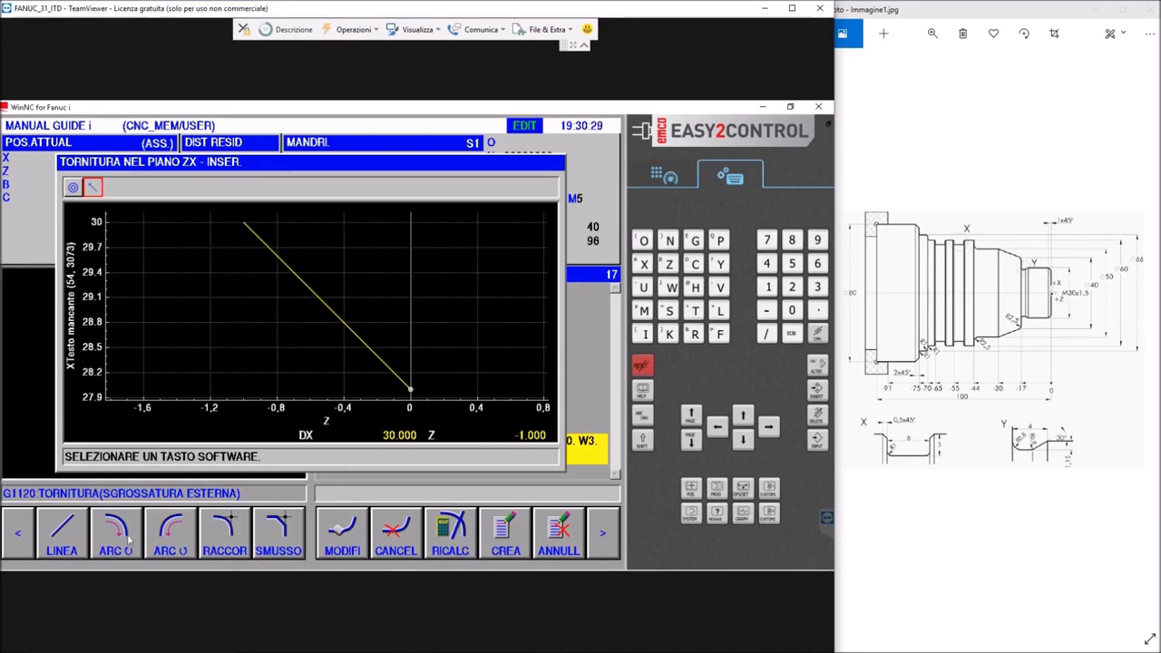
# Add a SINISTRA line along the 30 mm diameter to Z=-17
pyautogui.click(78, 541)
pyautogui.click(266, 543)
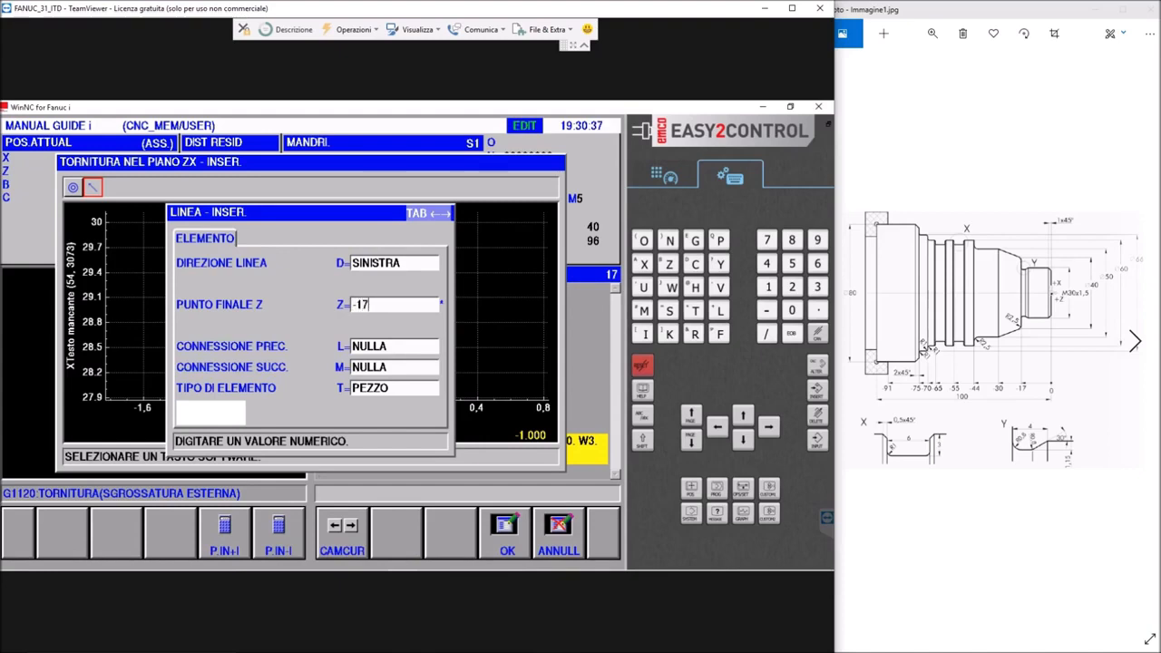
pyautogui.press('Return')
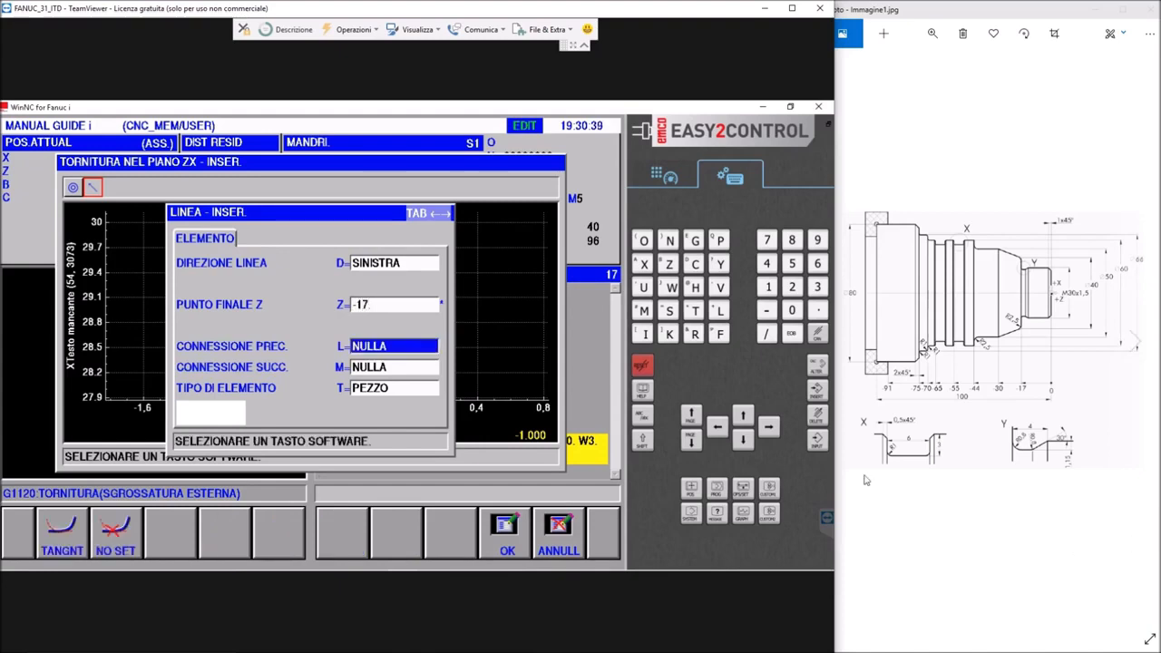
pyautogui.click(502, 531)
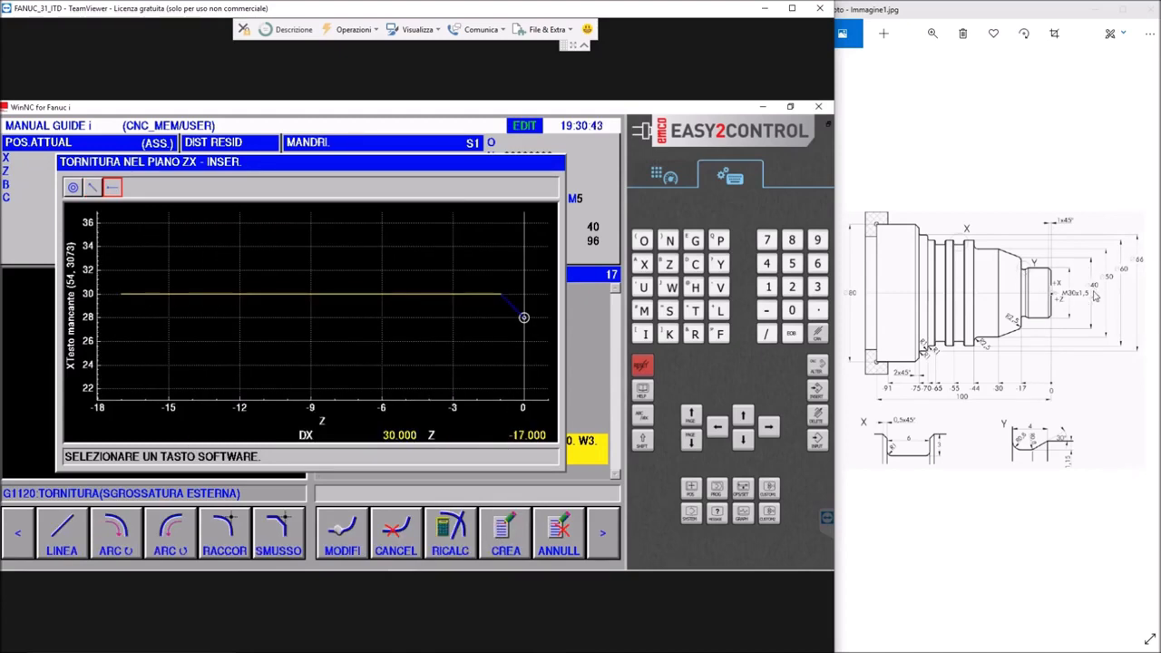
# Add a vertical SU line from the end of the 30 mm diameter up to DX=40
pyautogui.click(62, 535)
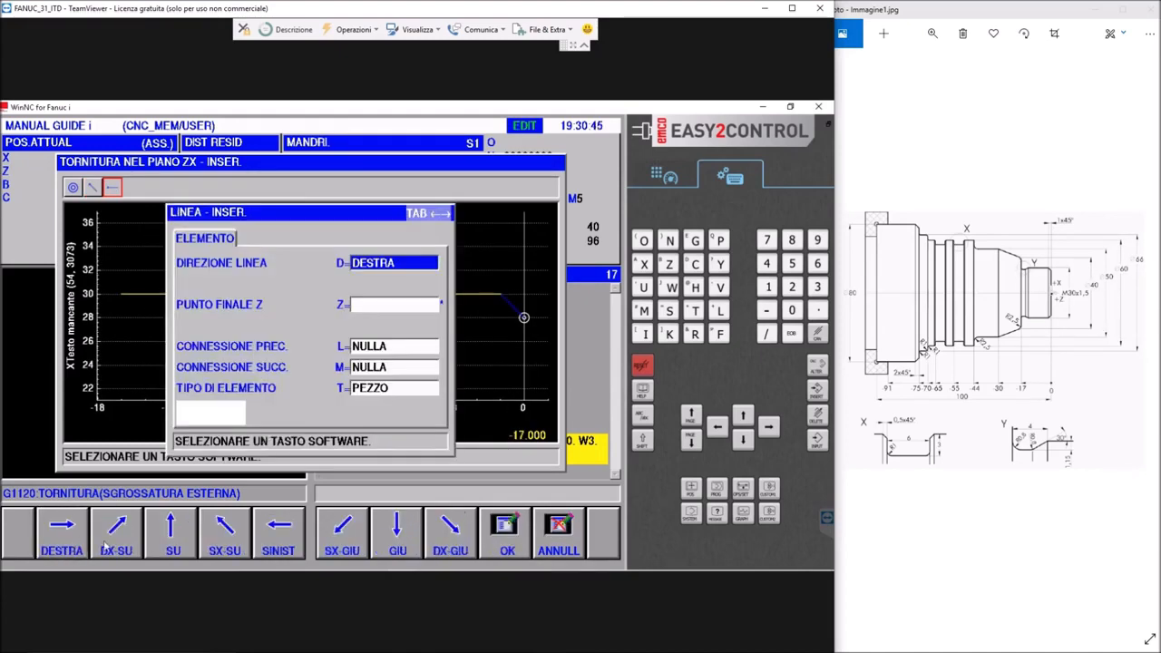
pyautogui.click(172, 542)
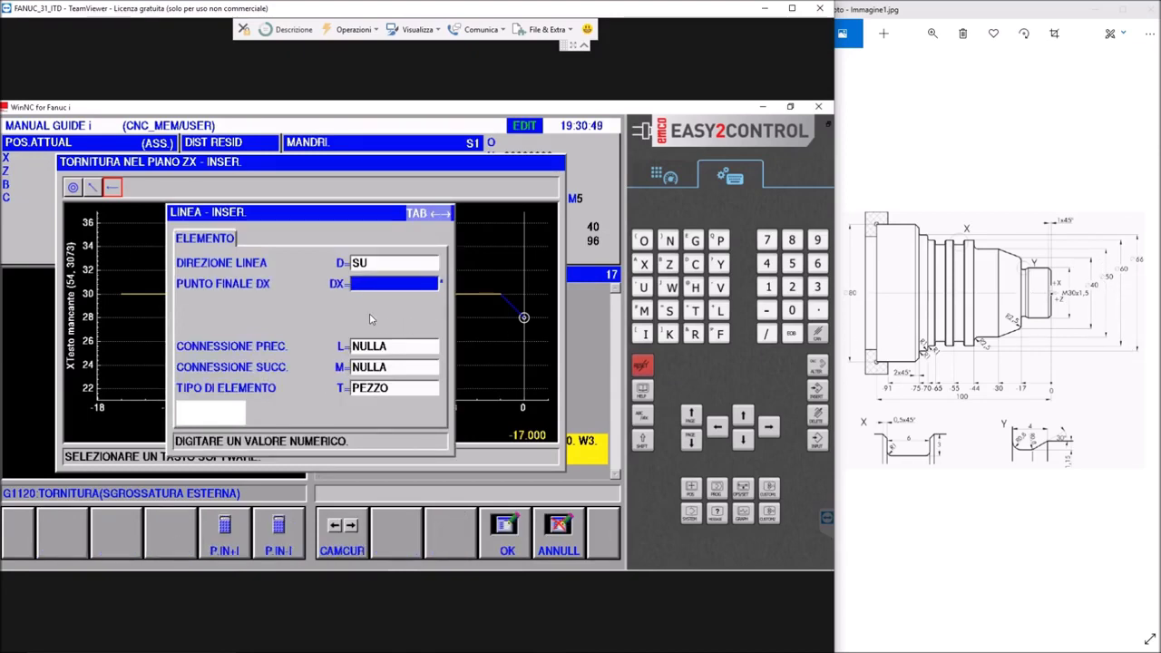
pyautogui.click(372, 284)
pyautogui.write('40')
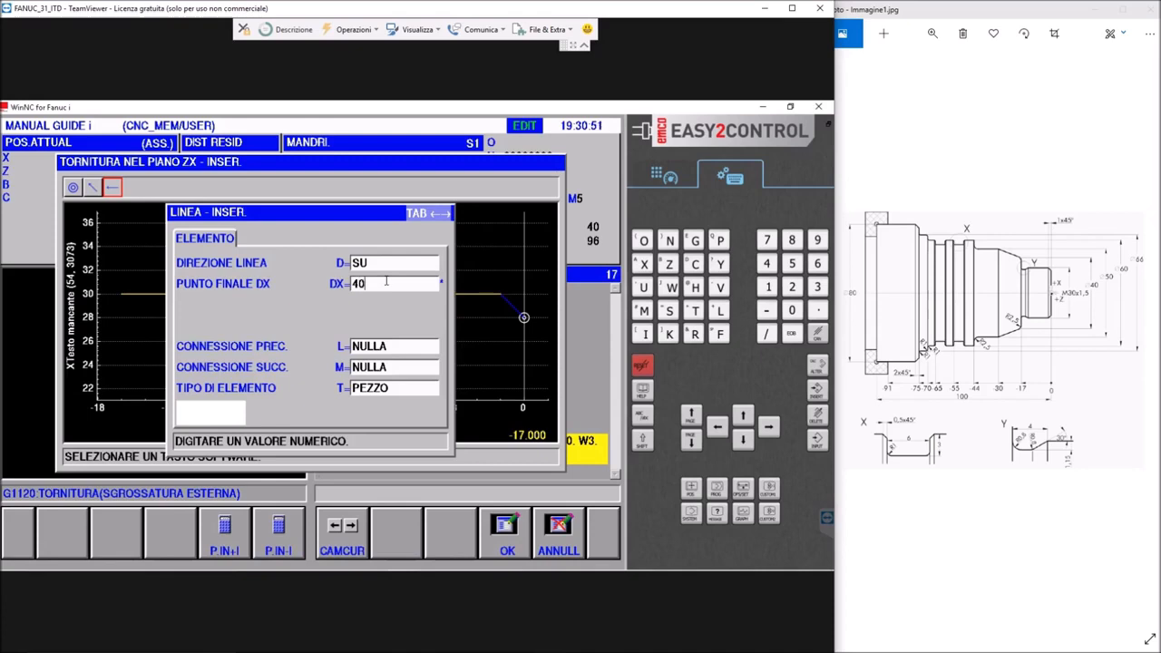
pyautogui.press('Return')
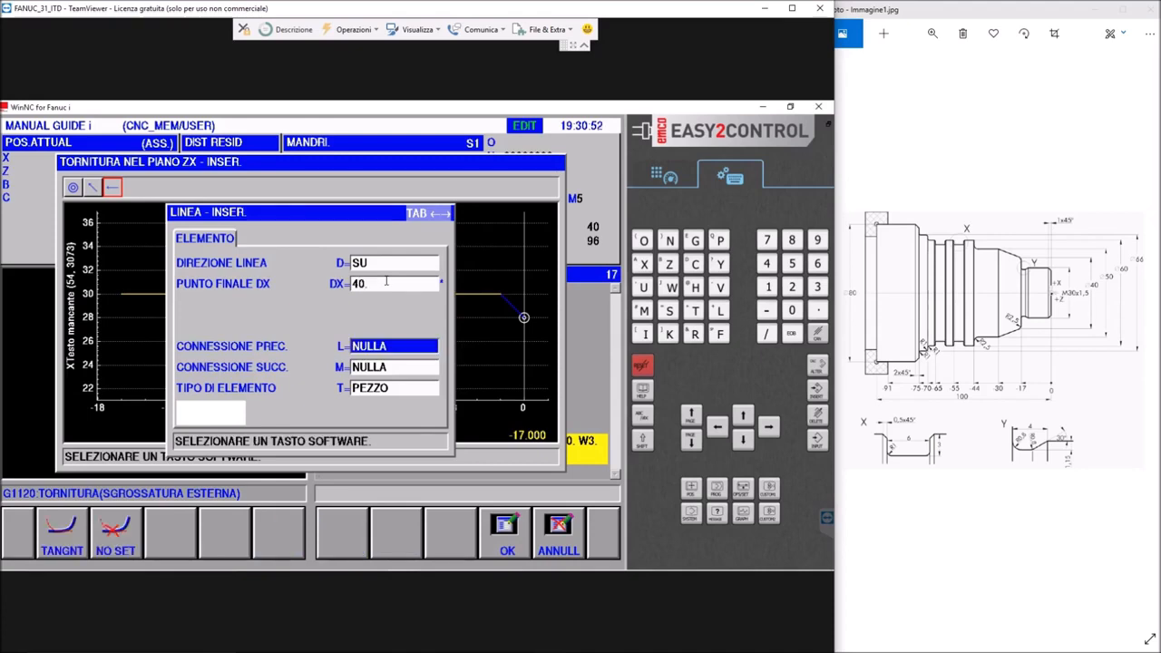
pyautogui.click(504, 534)
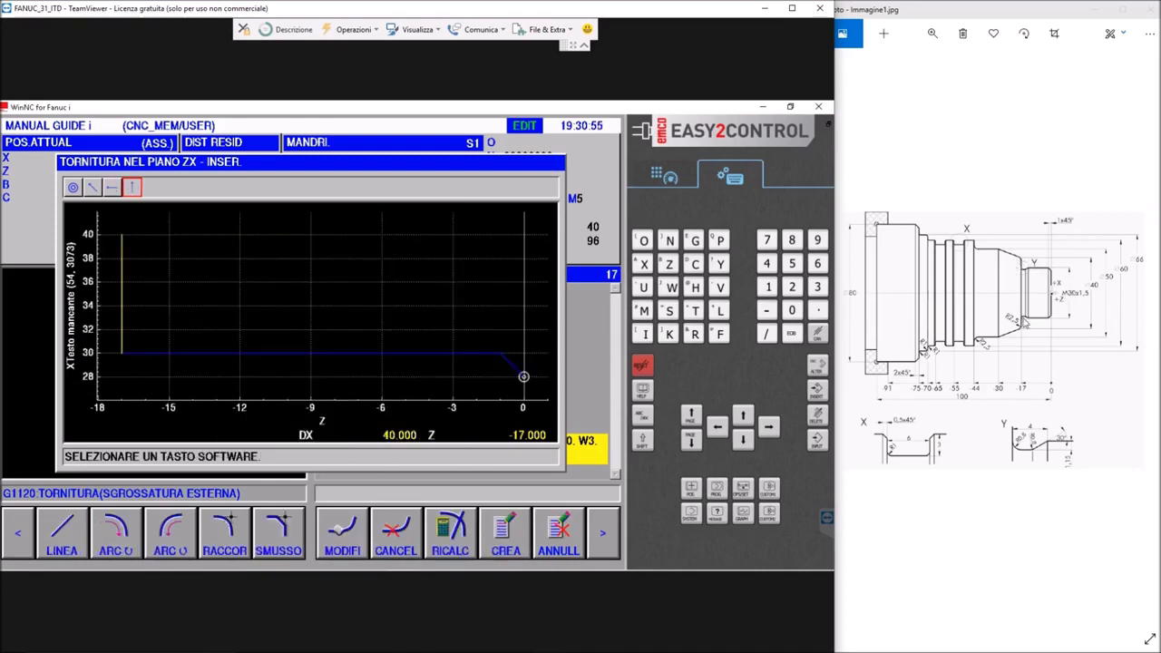
# Add a RACCORDO of R=2.5 after the vertical line that ends at the 40 mm diameter
pyautogui.click(224, 541)
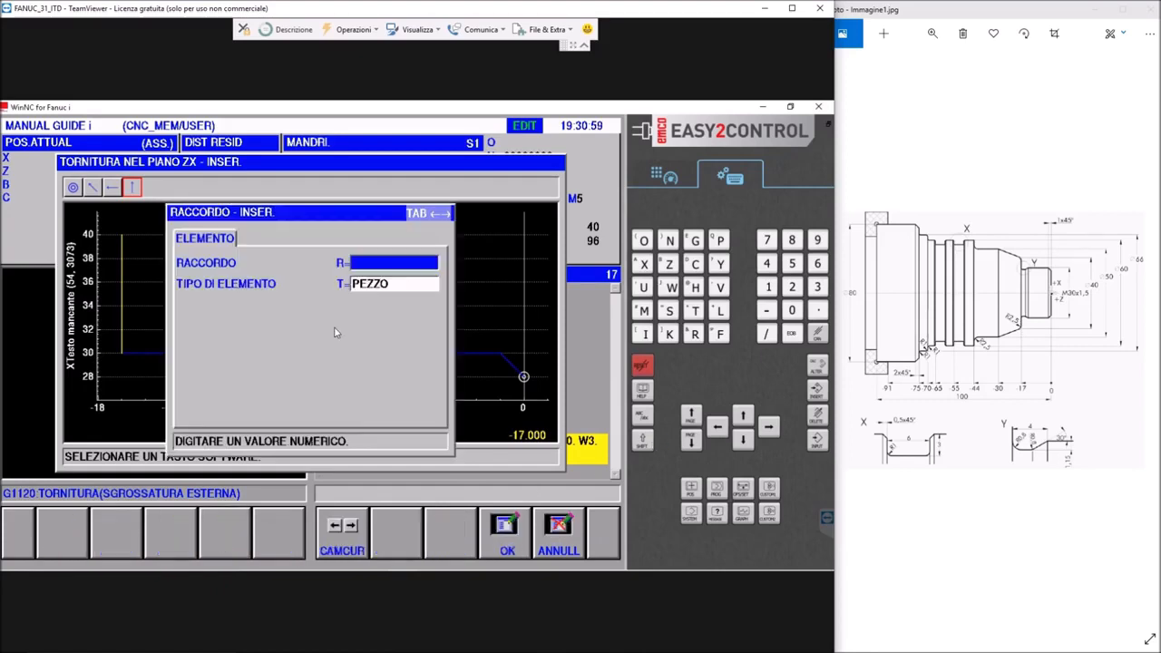
pyautogui.write('2.')
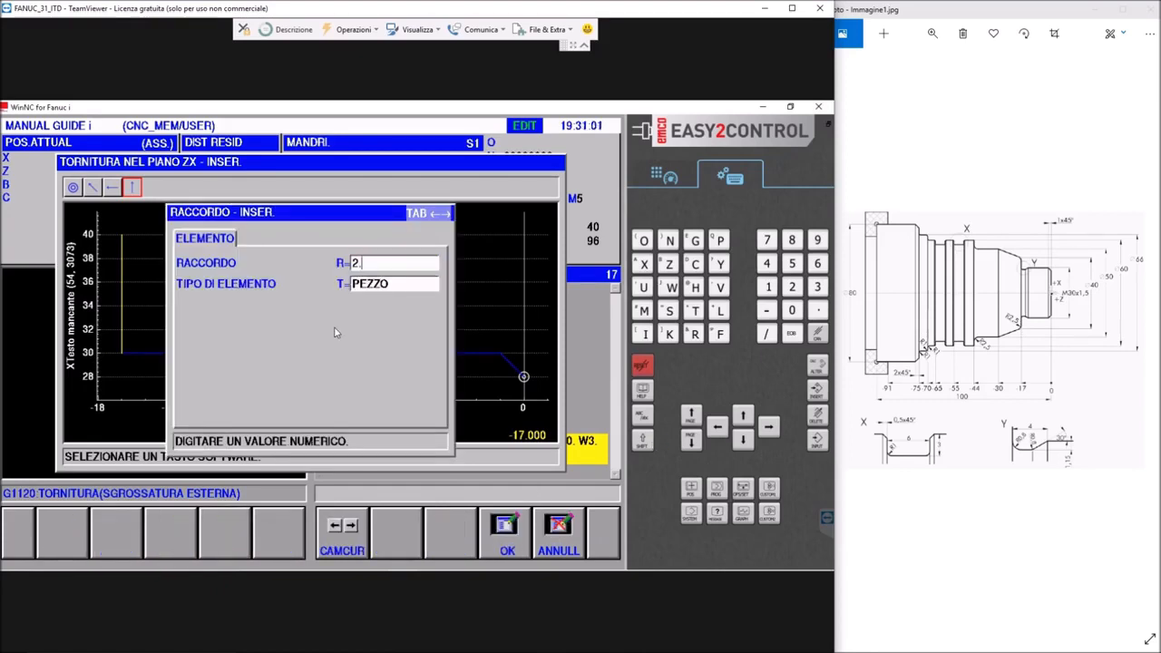
pyautogui.write('5')
pyautogui.press('Return')
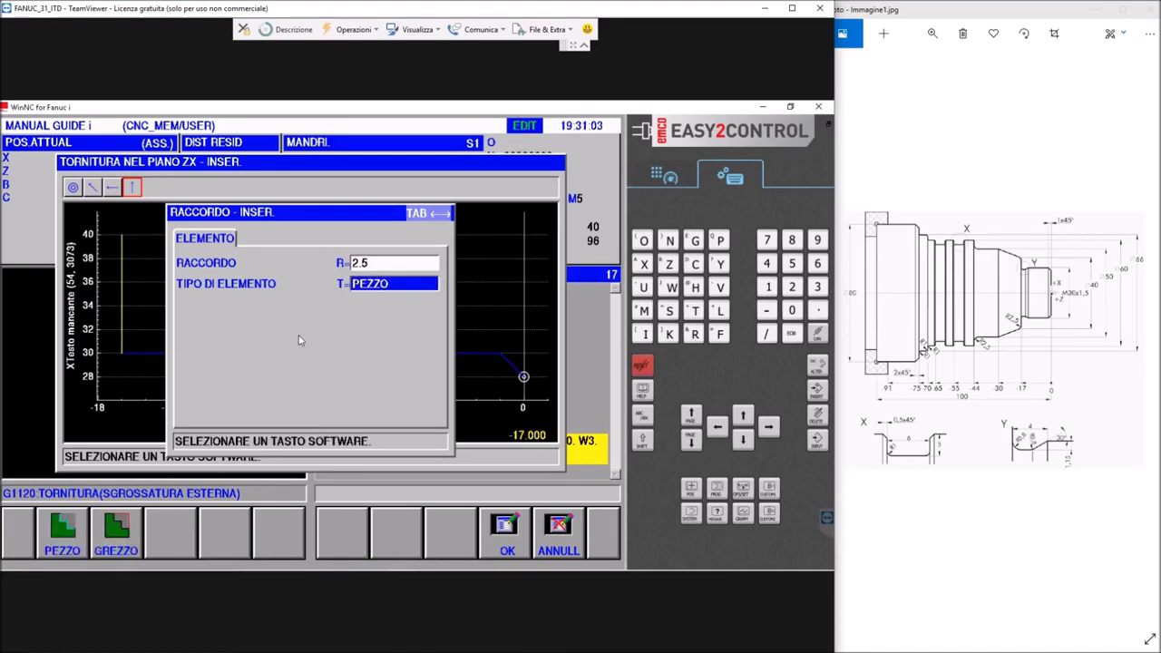
pyautogui.click(517, 539)
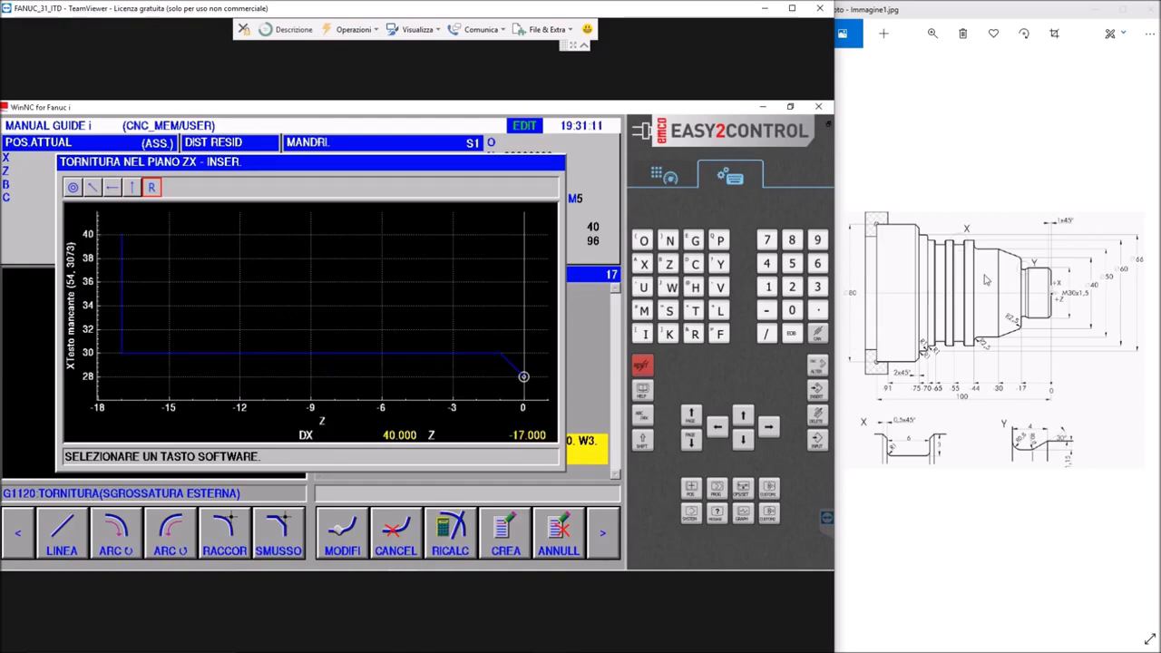
# Add the taper as an SX-SU line from the fillet to DX=50, Z=-30
pyautogui.click(68, 538)
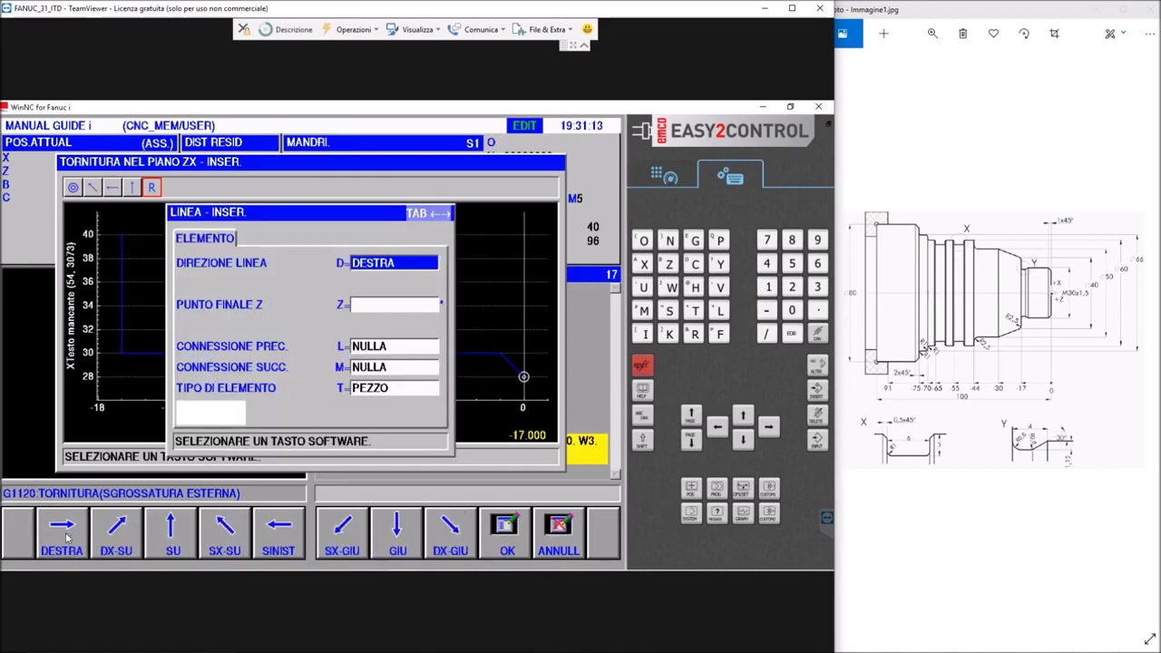
pyautogui.click(222, 540)
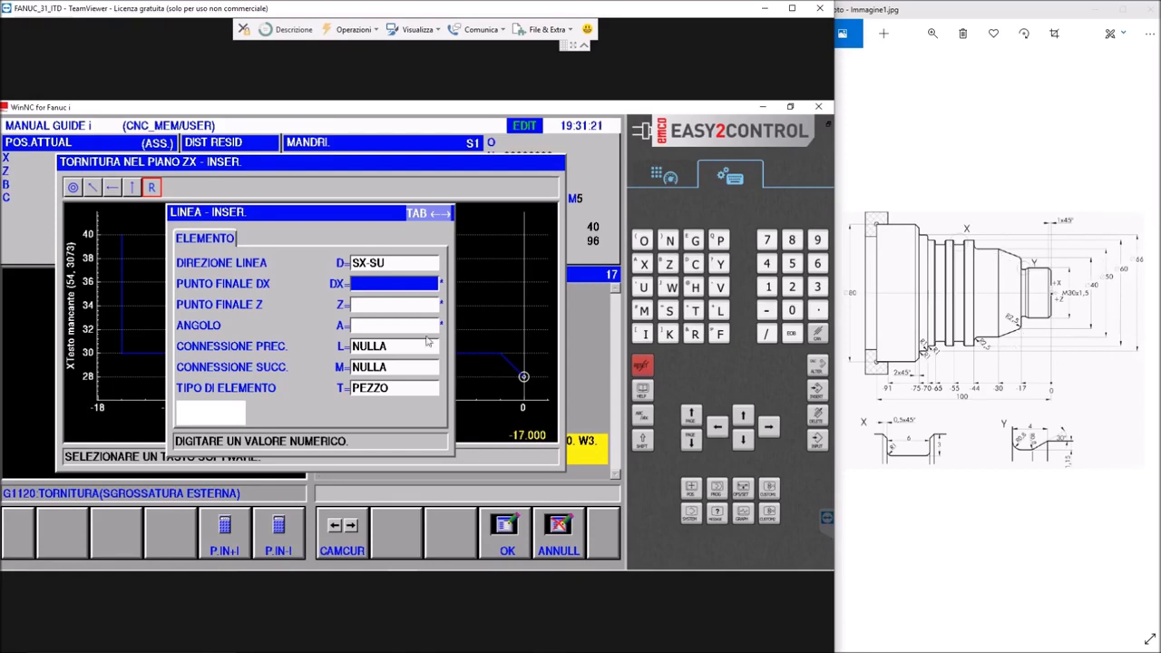
pyautogui.click(371, 285)
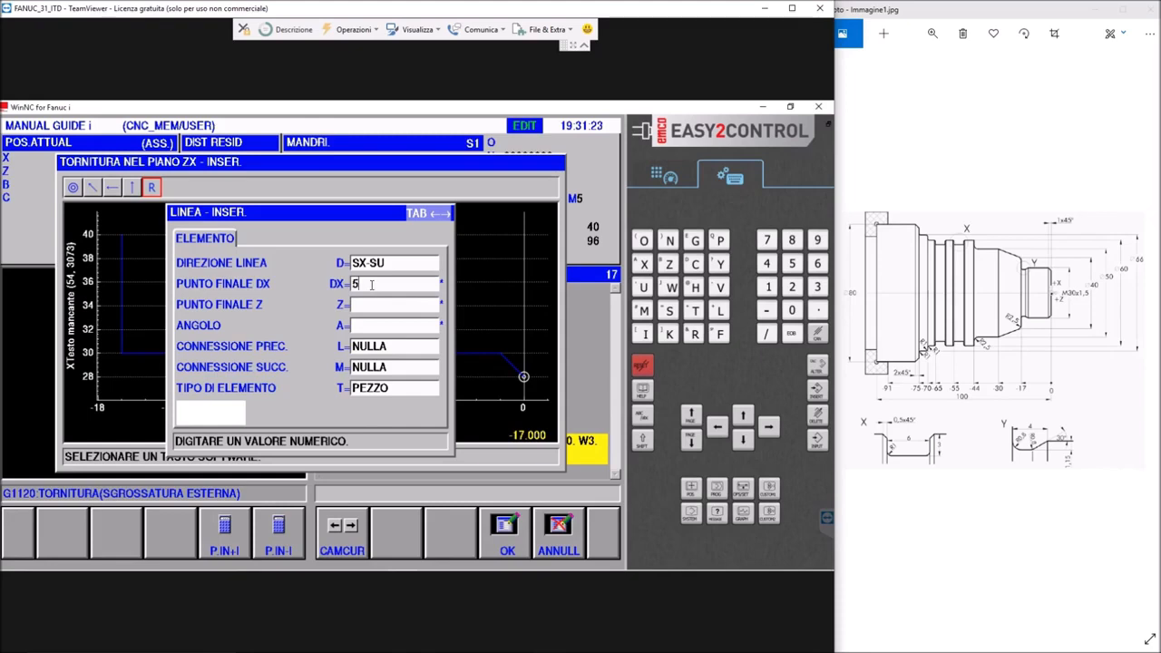
pyautogui.press('Return')
pyautogui.write('-30')
pyautogui.press('Return')
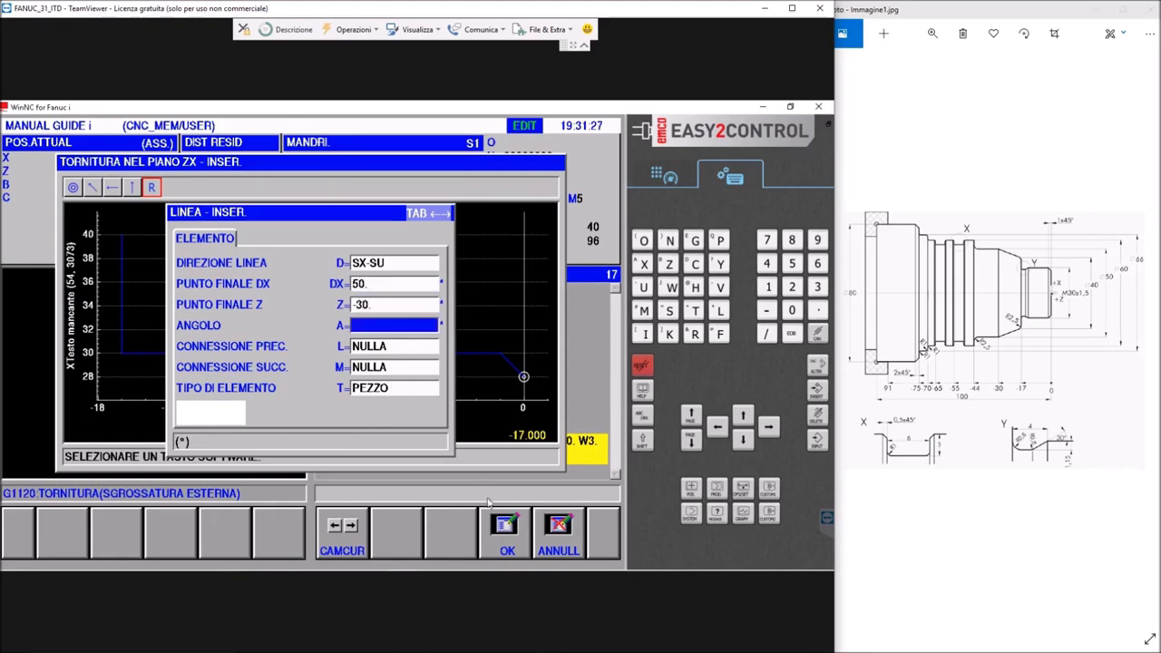
pyautogui.click(506, 533)
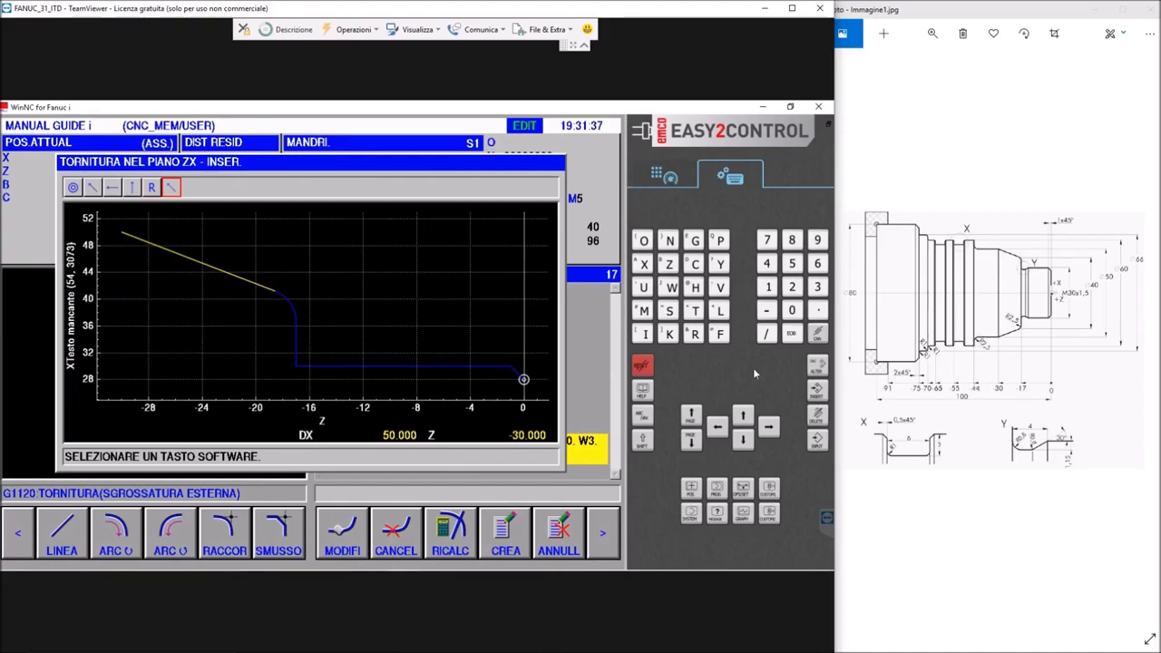
# Add a SINISTRA line along the 50 mm diameter with its end point at Z=44
pyautogui.click(62, 535)
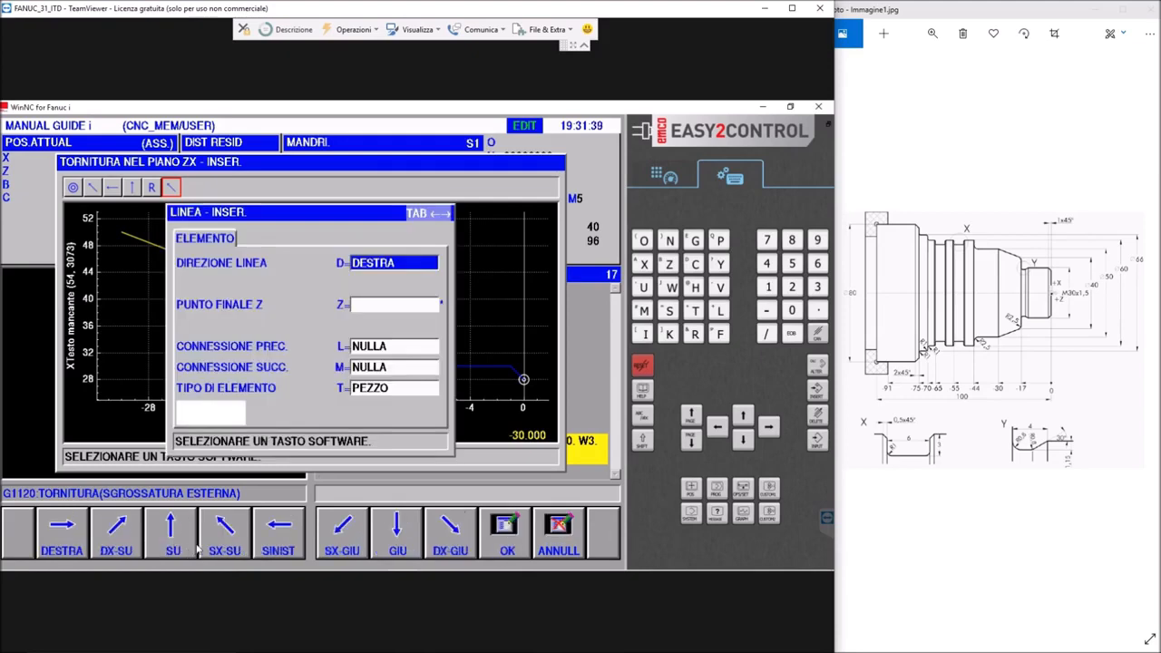
pyautogui.click(270, 551)
pyautogui.click(373, 303)
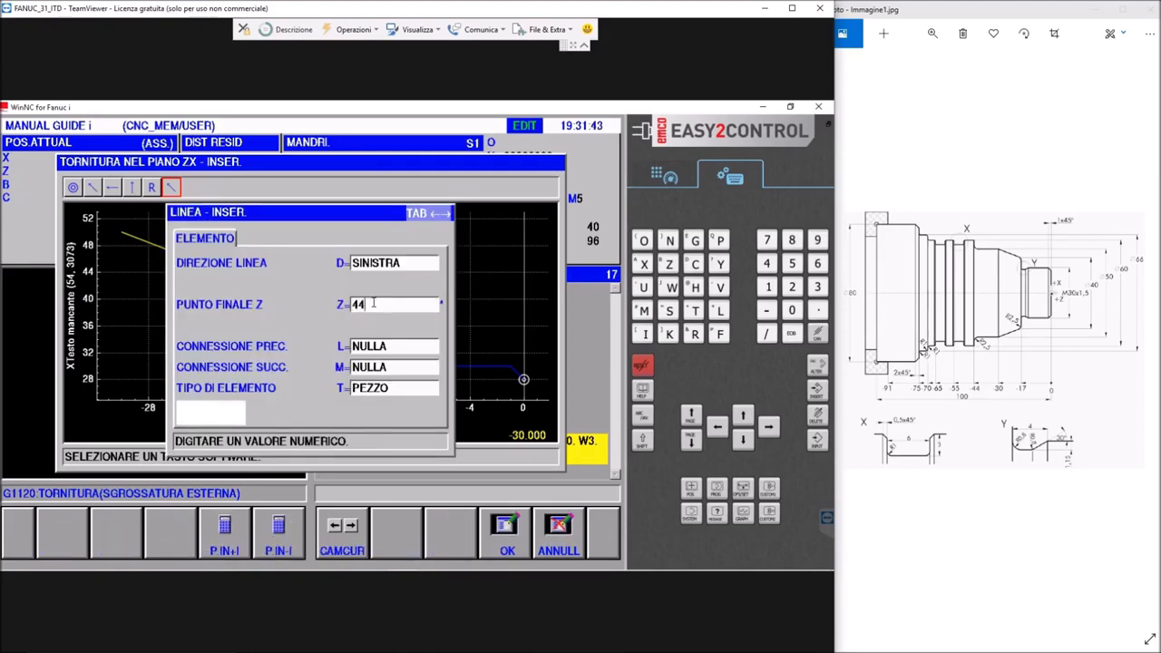
pyautogui.write('44')
pyautogui.press('Return')
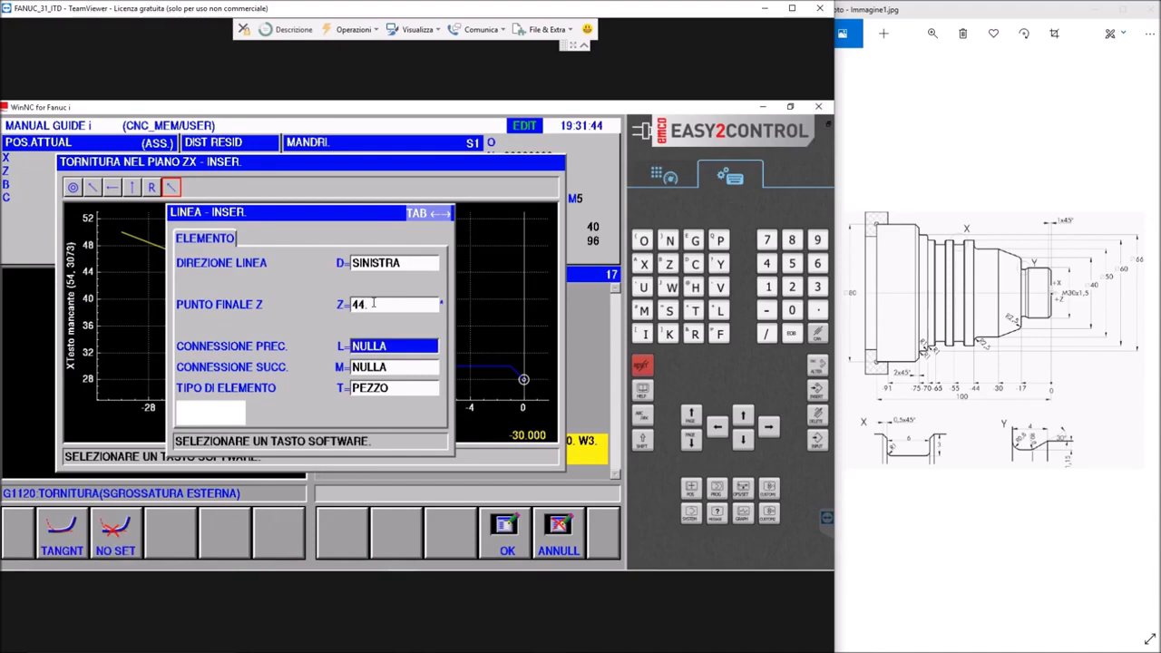
pyautogui.click(514, 539)
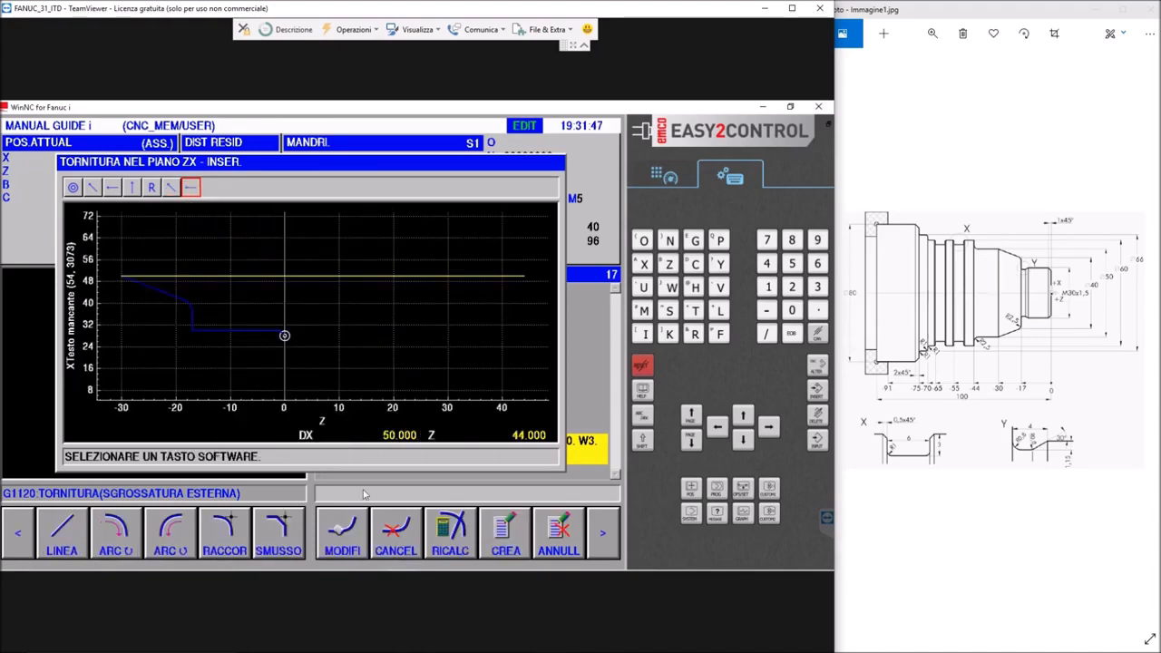
# Modify the 50 mm diameter line so its end point is at Z=-44
pyautogui.click(226, 540)
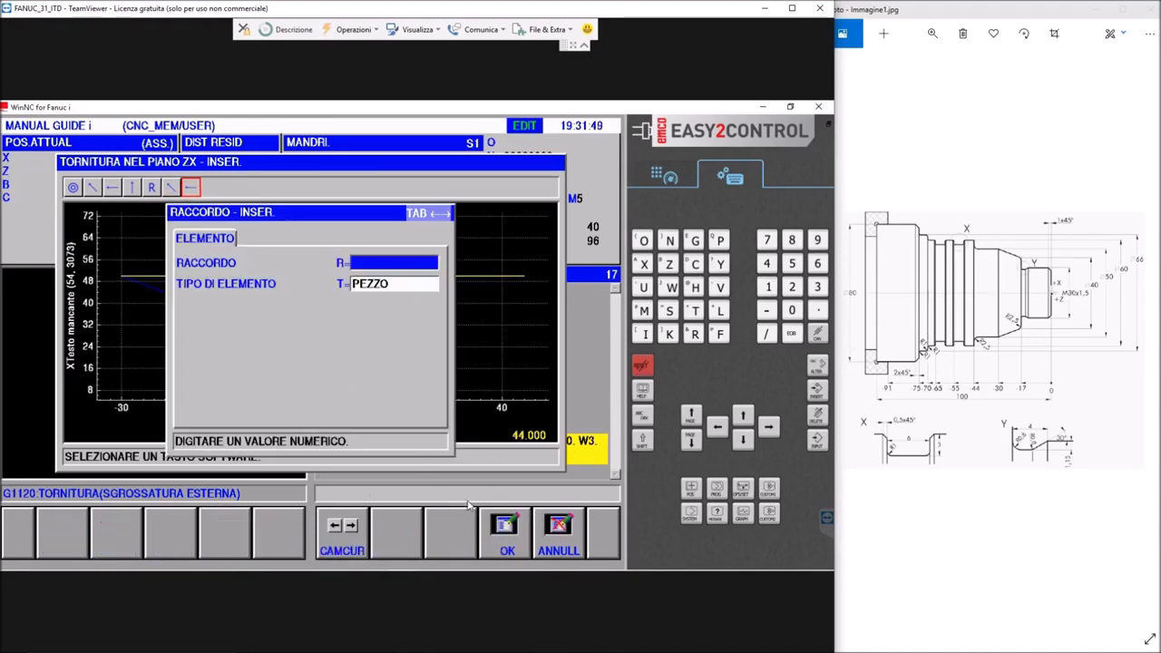
pyautogui.click(557, 543)
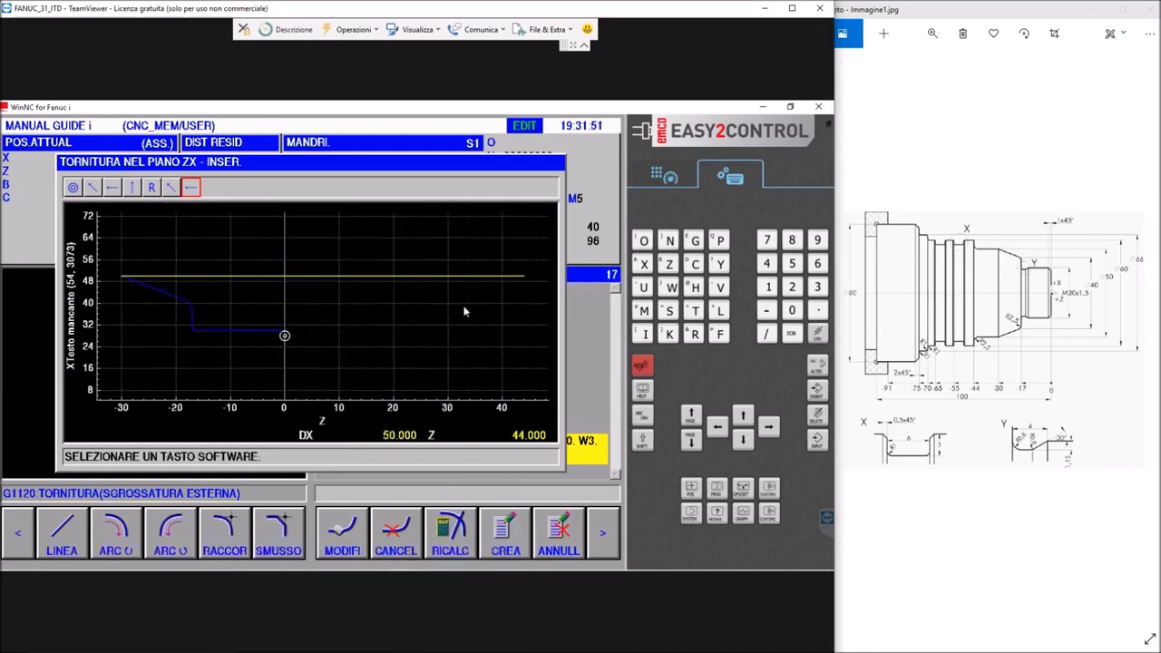
pyautogui.click(343, 535)
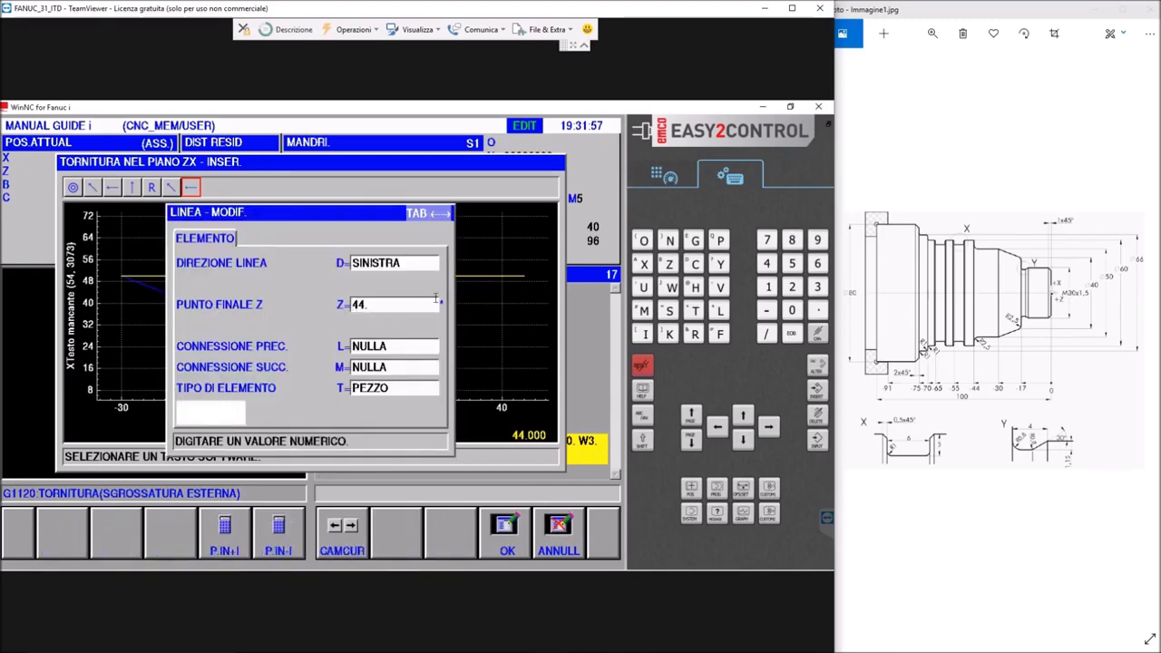
pyautogui.write('-')
pyautogui.press('Return')
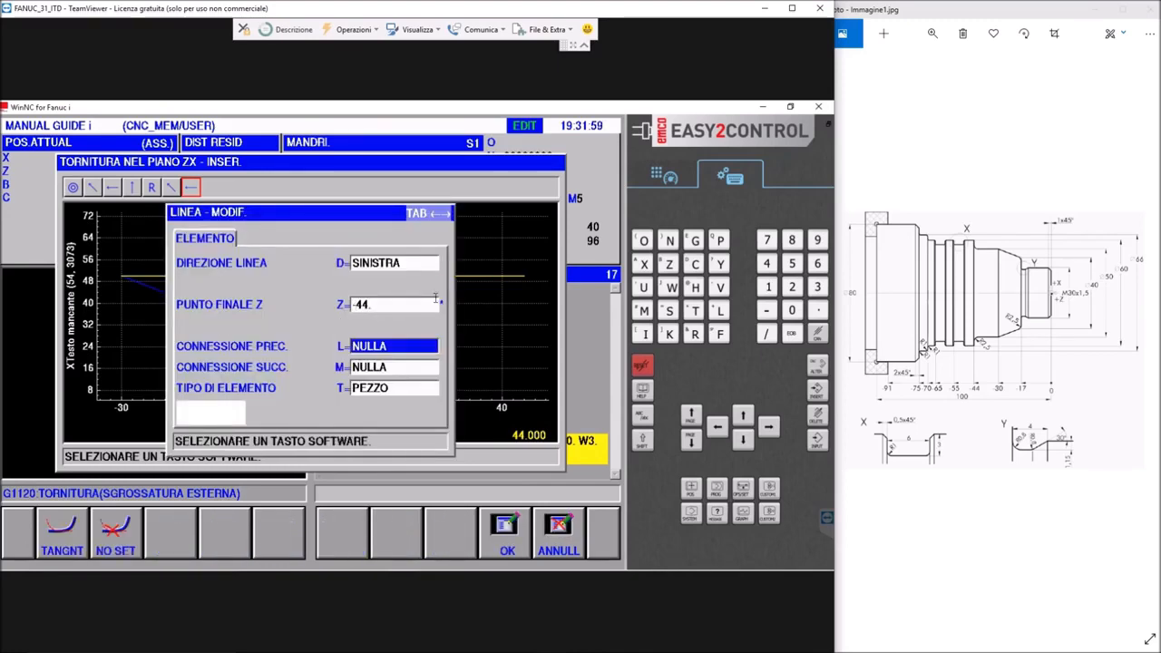
pyautogui.click(513, 539)
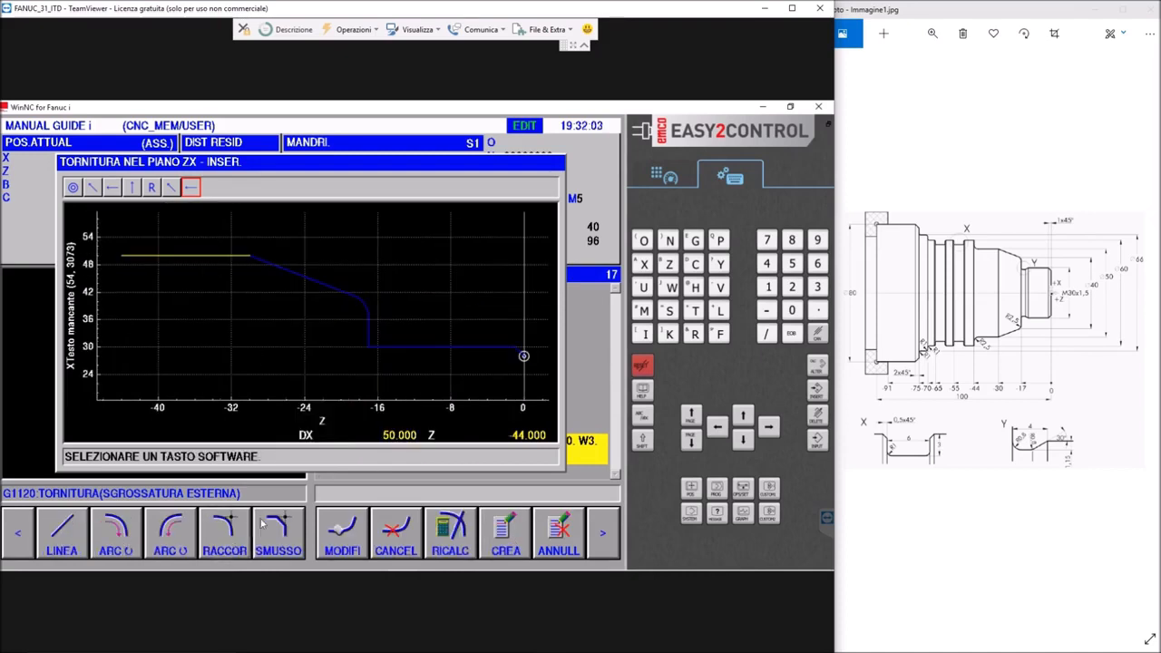
# Add a RACCORDO of R=2.5 at the end of the 50 mm diameter line
pyautogui.click(238, 550)
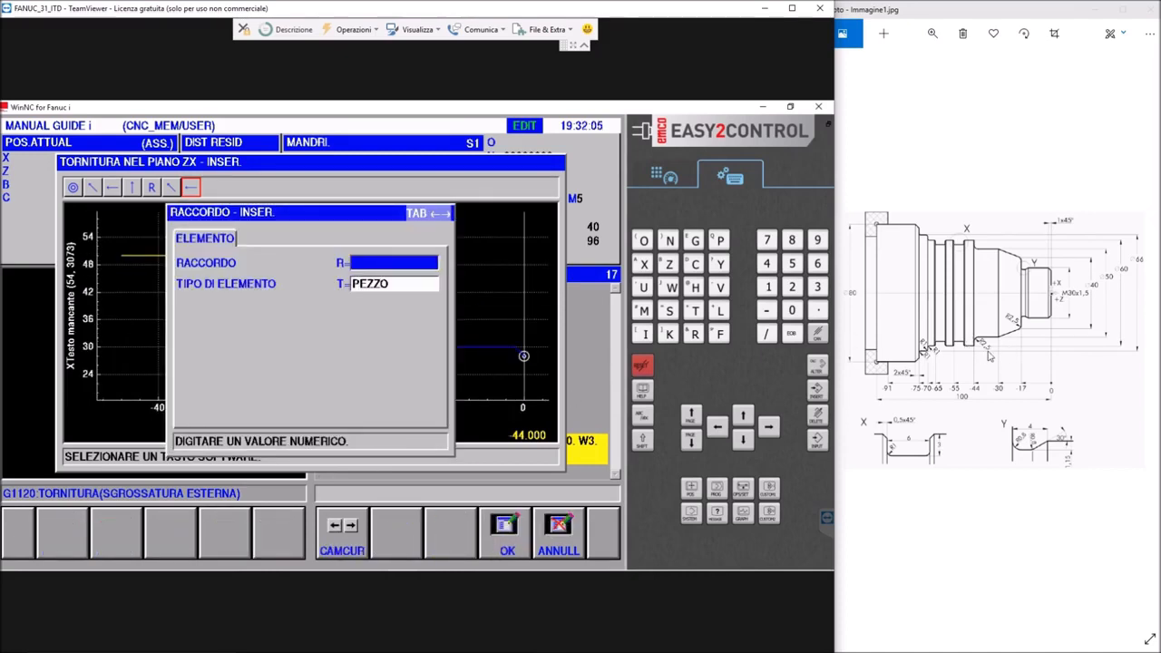
pyautogui.write('2,4')
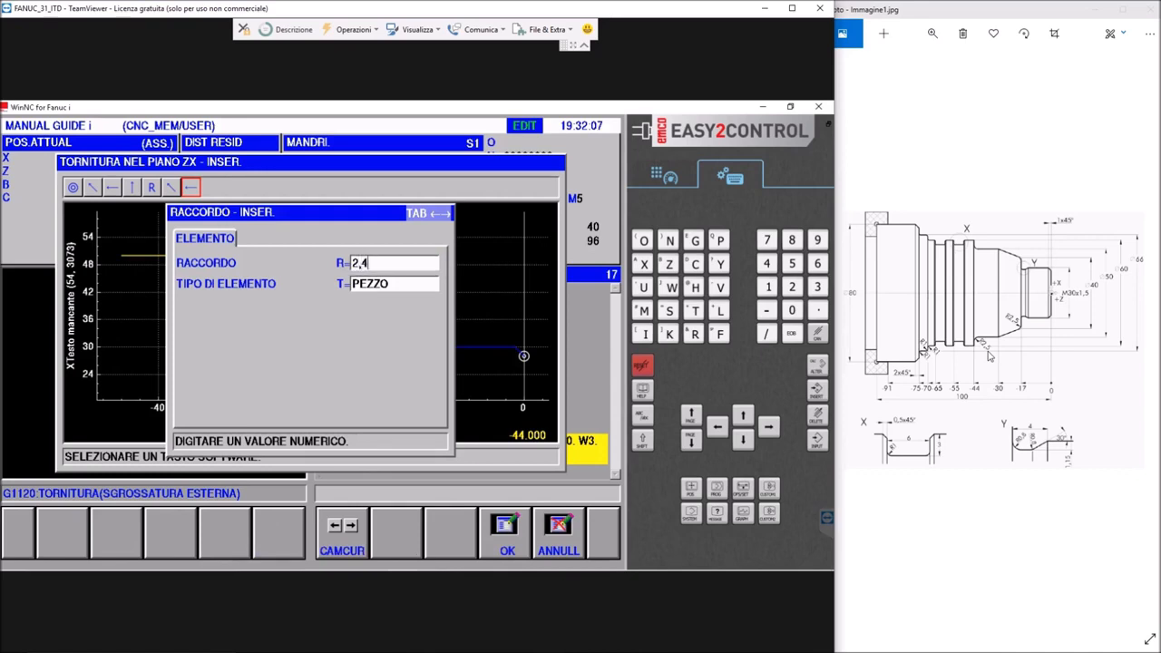
pyautogui.press('BackSpace')
pyautogui.write('5')
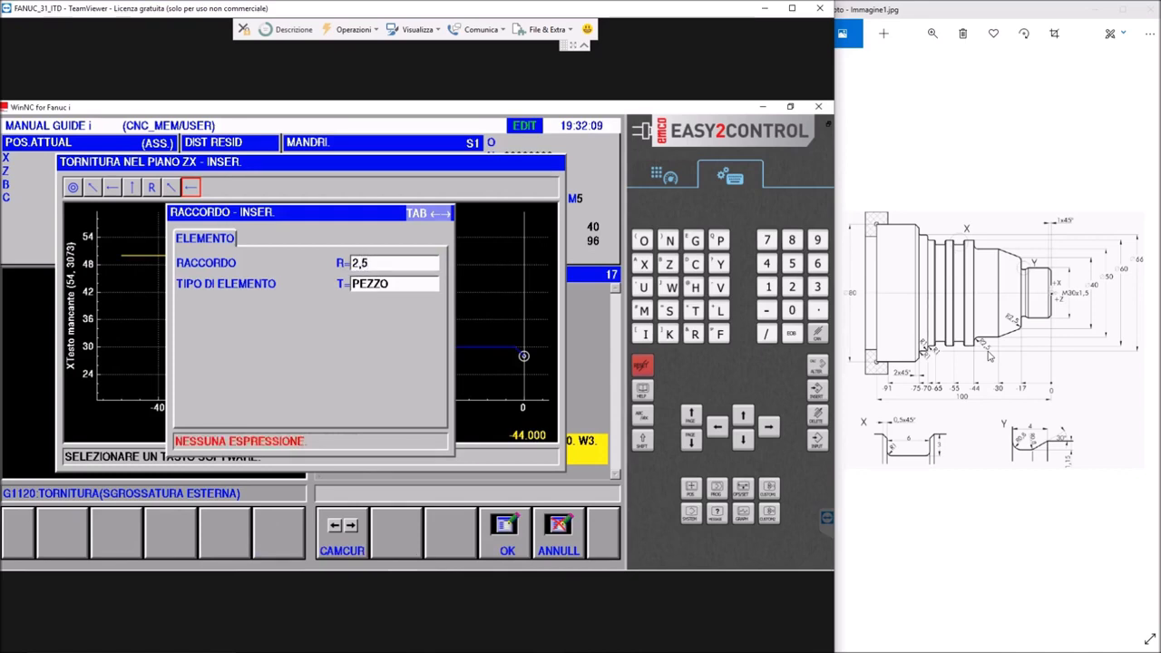
pyautogui.click(382, 261)
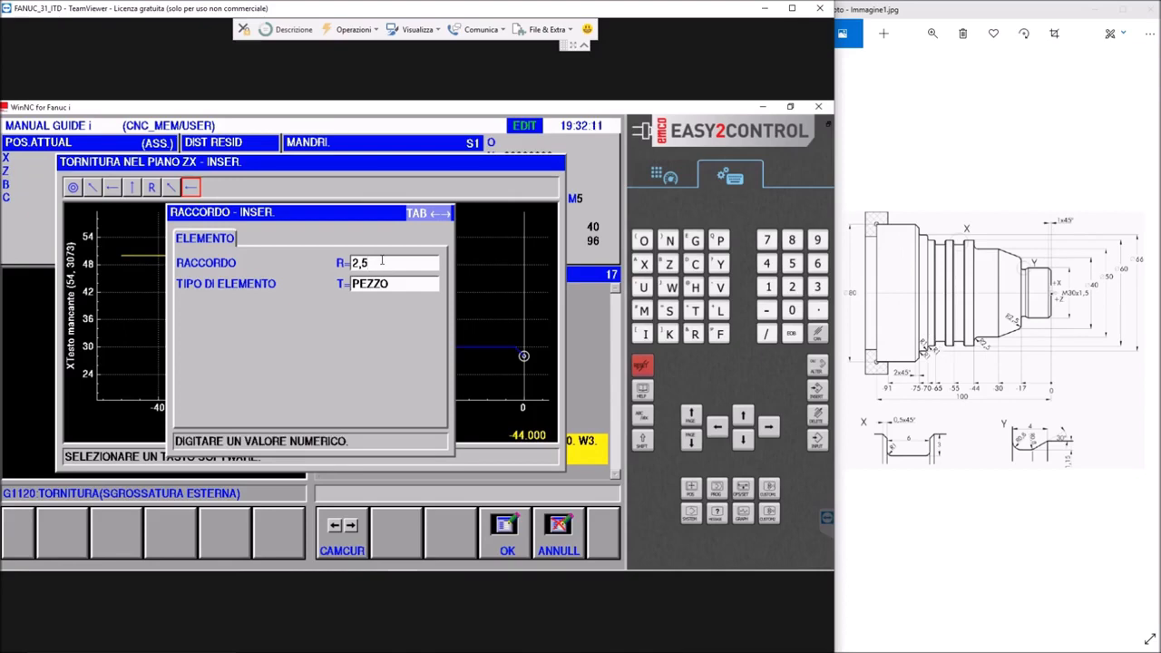
pyautogui.press('Return')
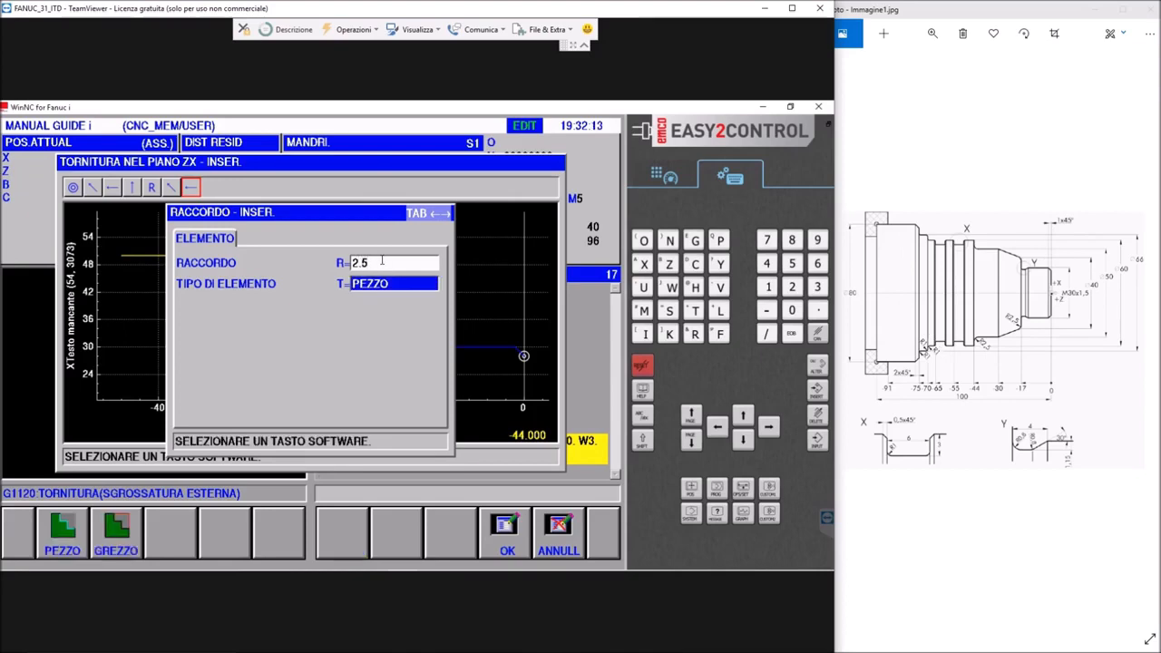
pyautogui.click(504, 532)
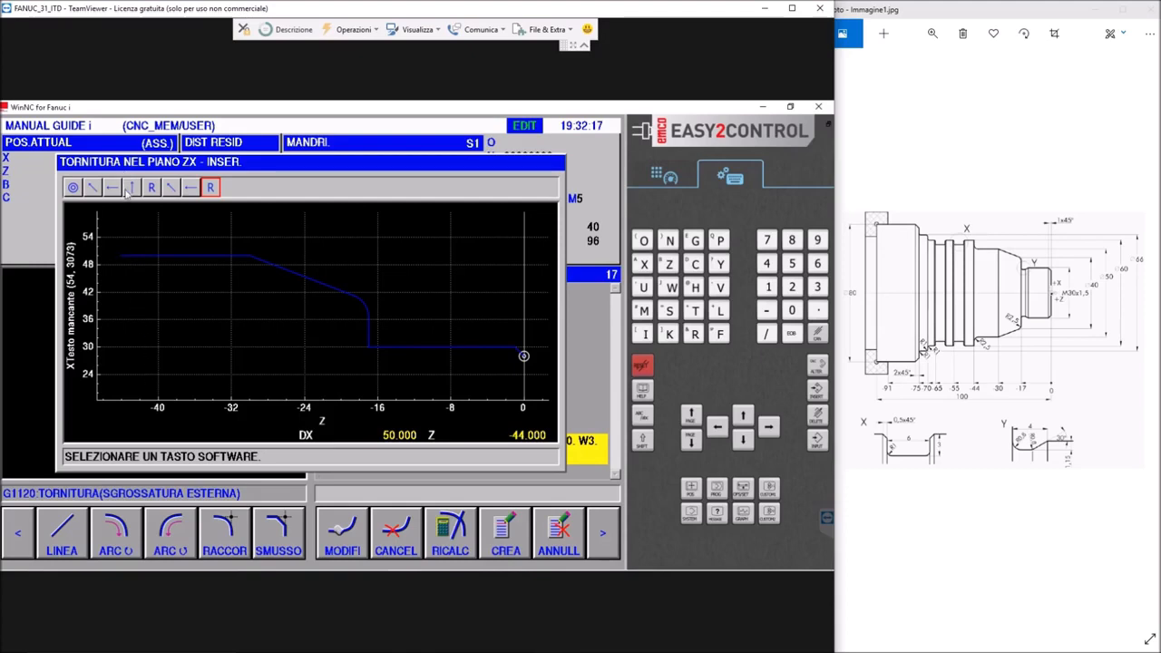
# Add a vertical SU line from the end of the 50 mm diameter up to DX=60
pyautogui.click(63, 536)
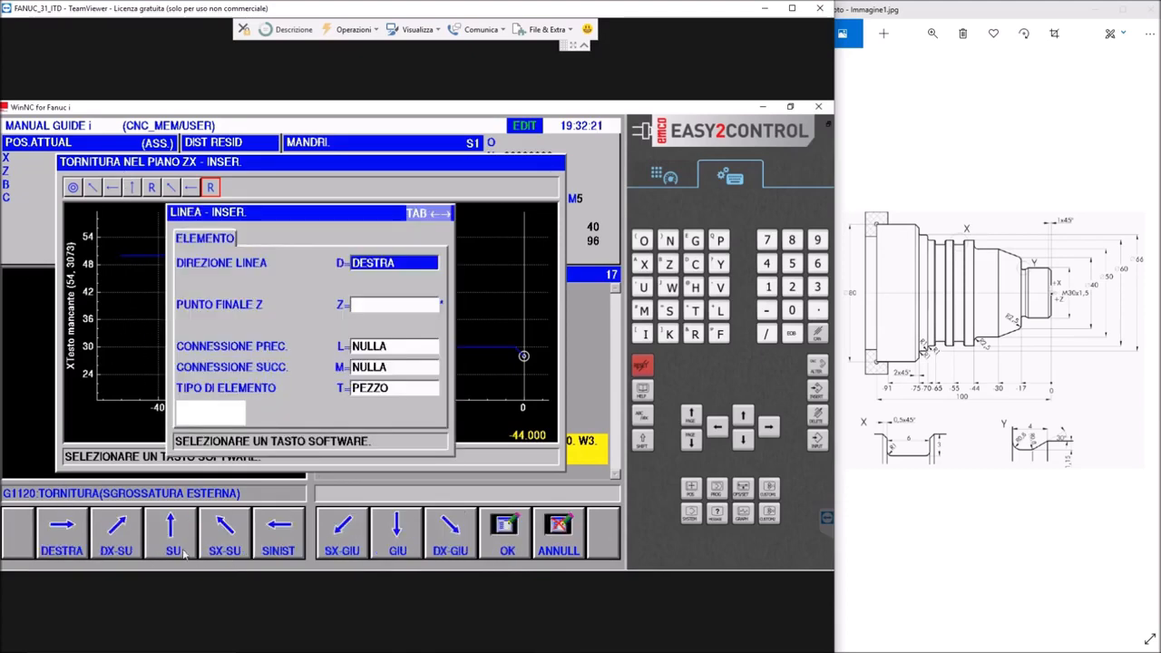
pyautogui.click(164, 543)
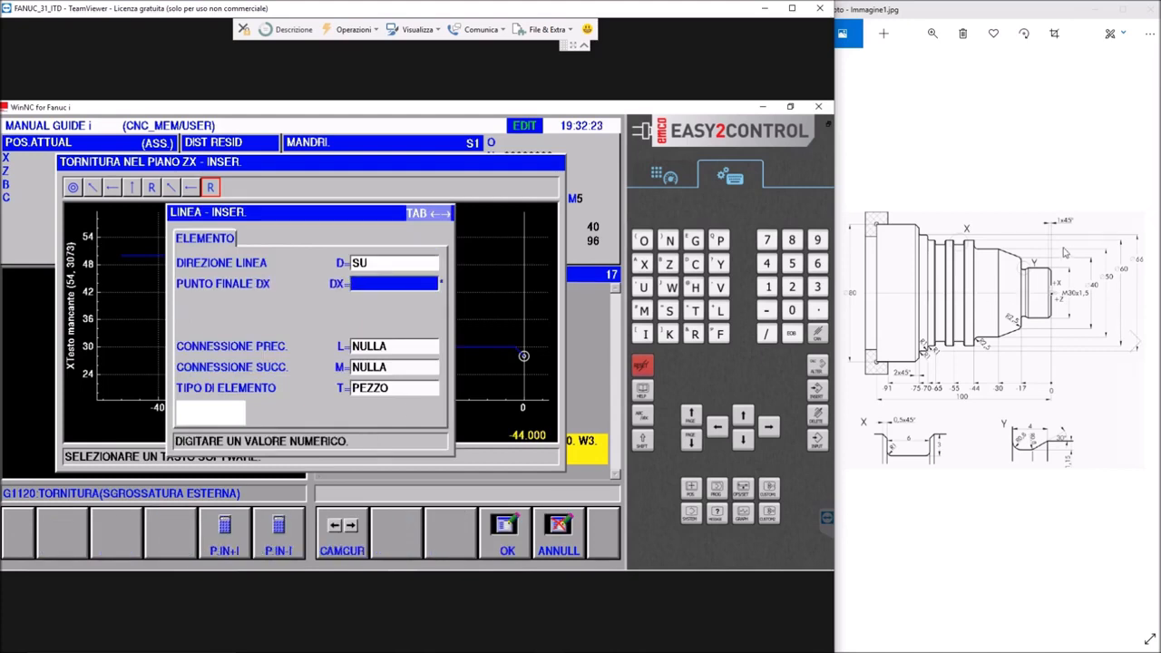
pyautogui.click(379, 284)
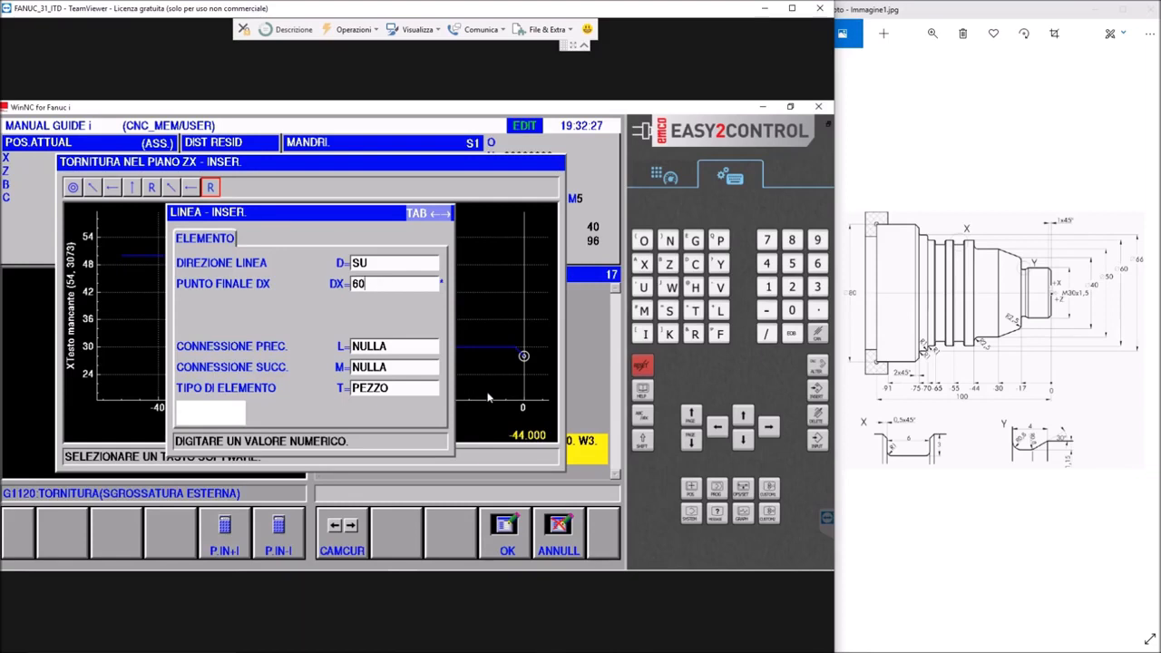
pyautogui.click(506, 531)
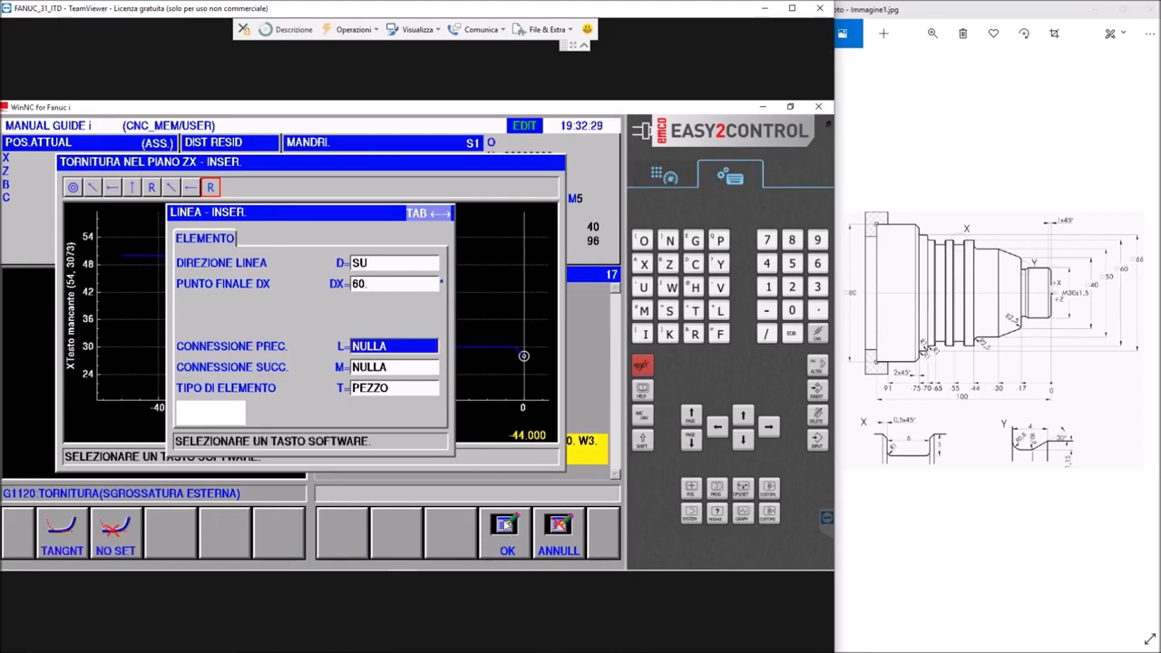
pyautogui.click(507, 528)
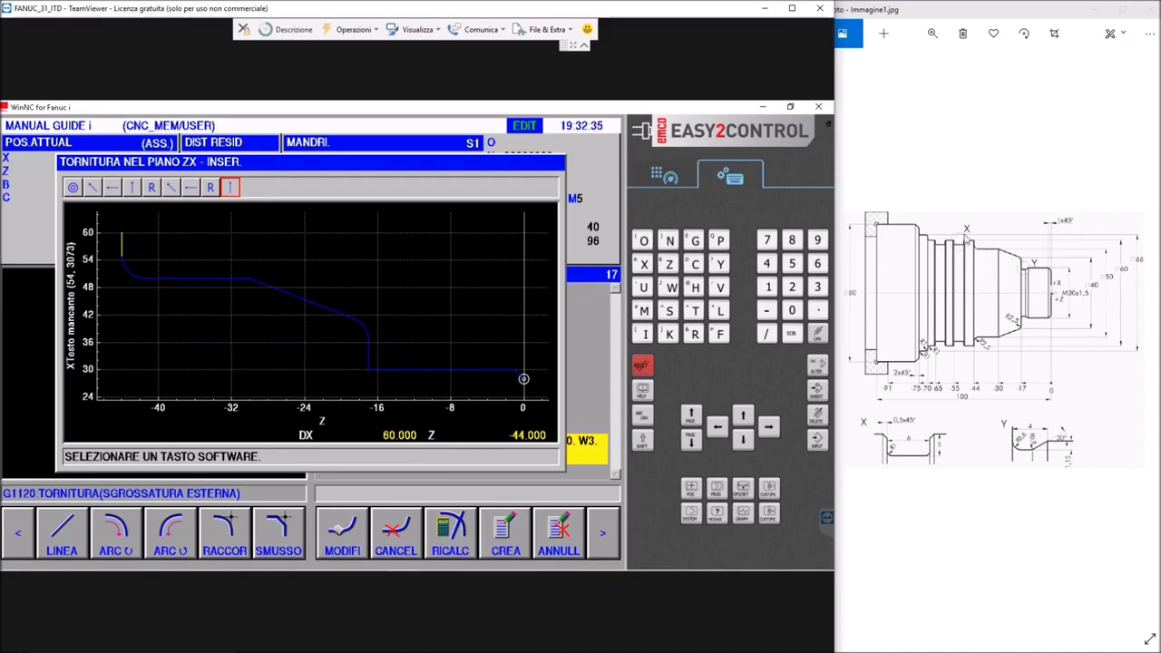
# Add a SMUSSO of C=0.5 at the corner on the 60 mm diameter
pyautogui.click(278, 535)
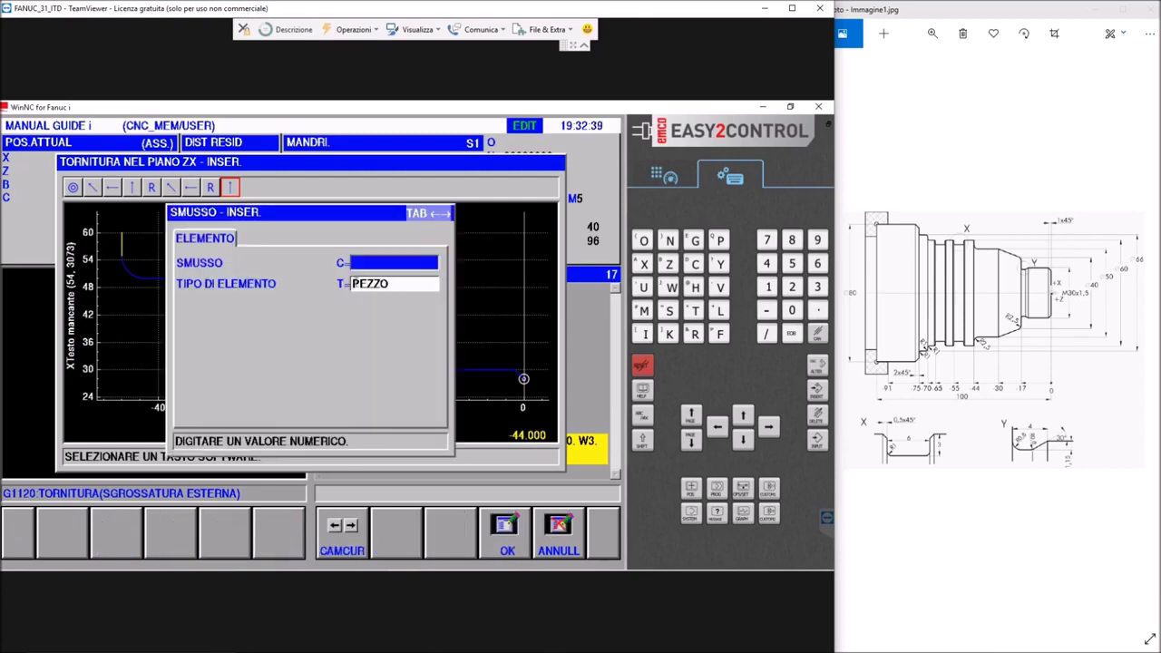
pyautogui.click(367, 261)
pyautogui.write('0.5')
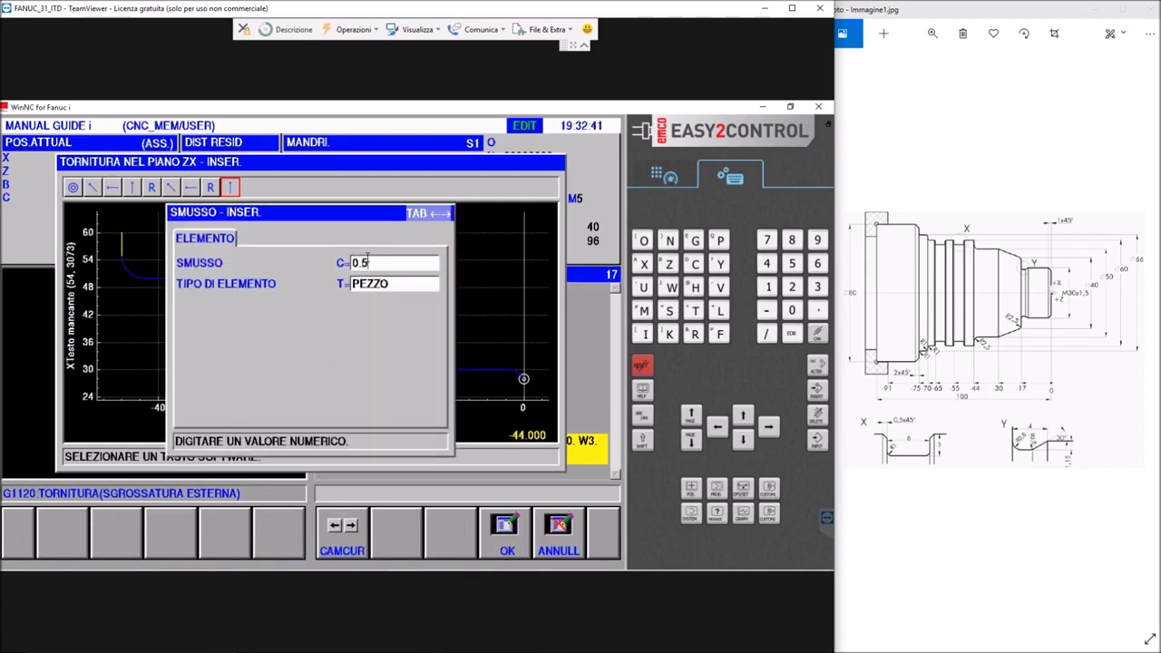
pyautogui.press('Return')
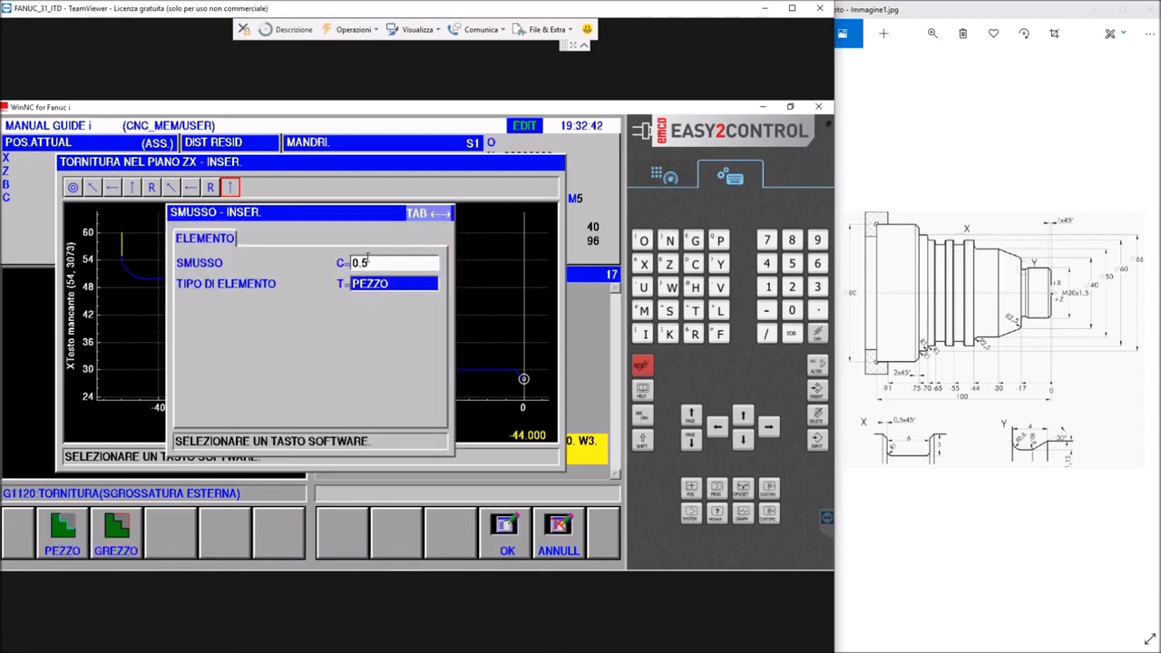
pyautogui.click(510, 543)
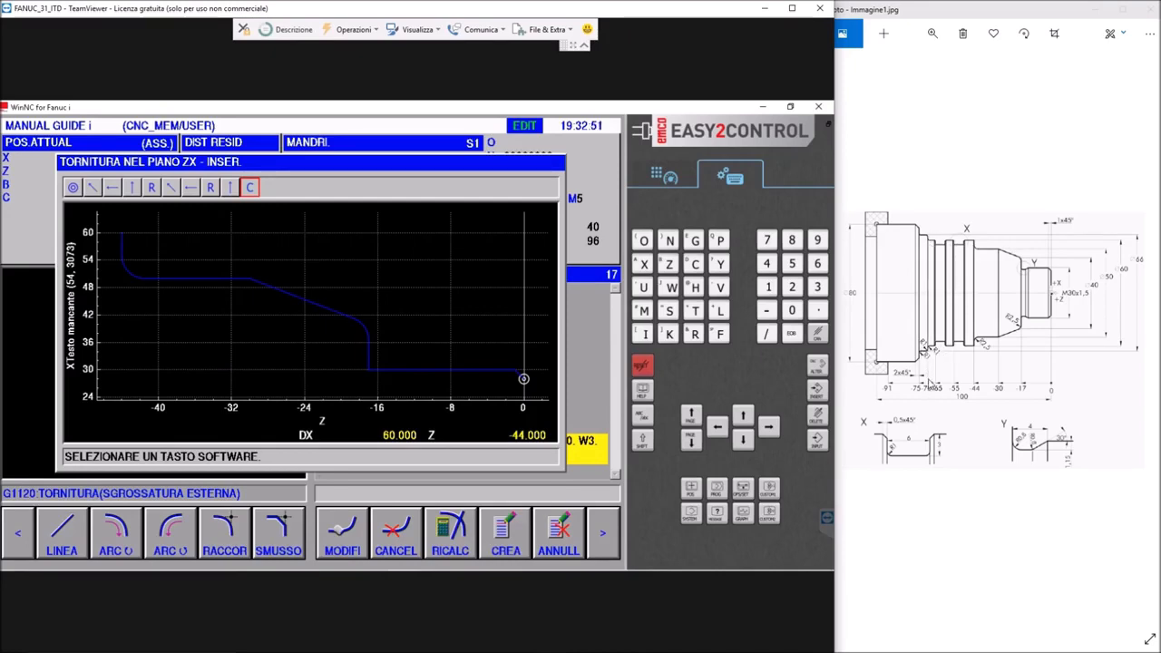
# Add a SINISTRA line along the 60 mm diameter with its end point at Z=-70
pyautogui.click(59, 531)
pyautogui.click(278, 543)
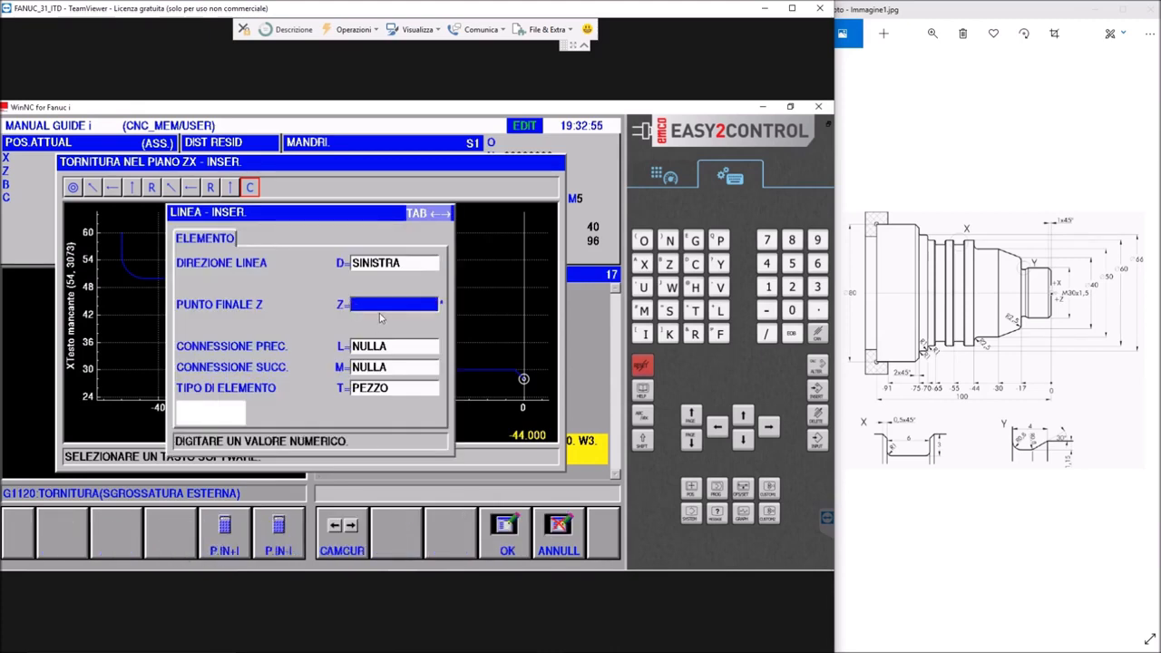
pyautogui.click(379, 302)
pyautogui.write('70')
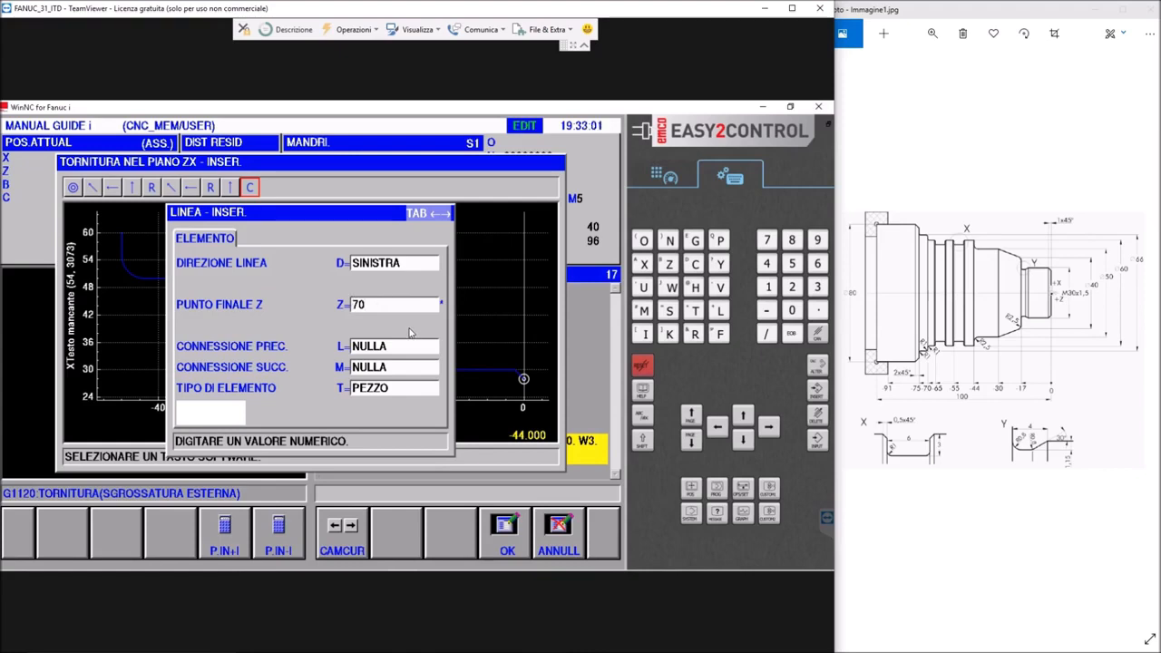
pyautogui.write('-')
pyautogui.press('Return')
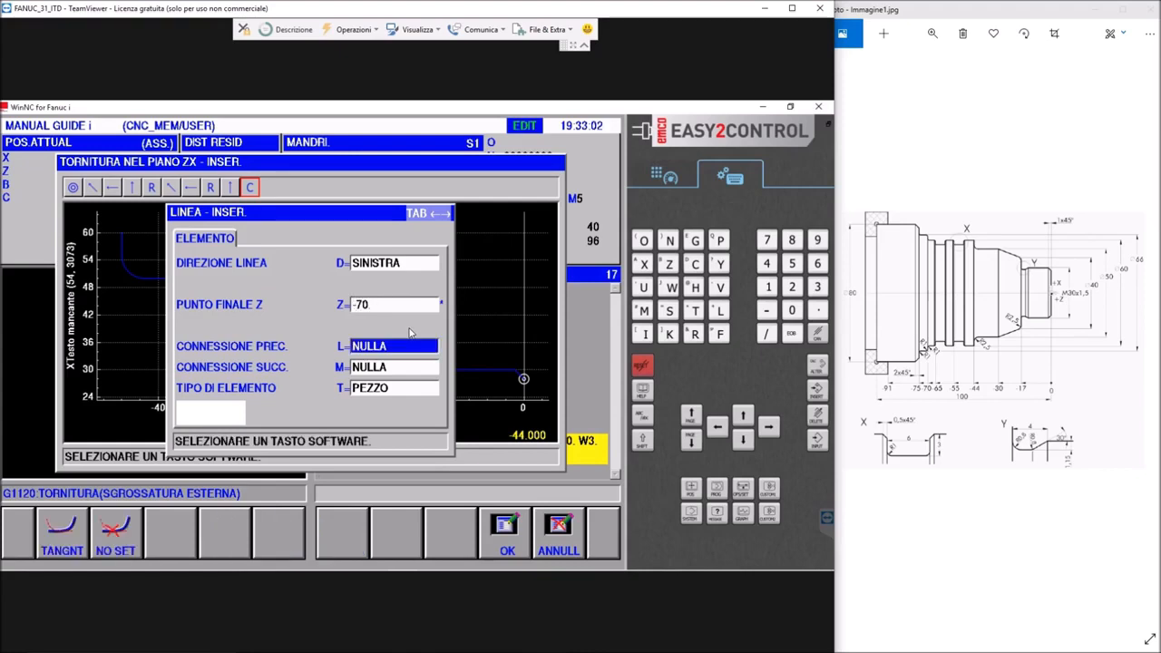
pyautogui.click(508, 537)
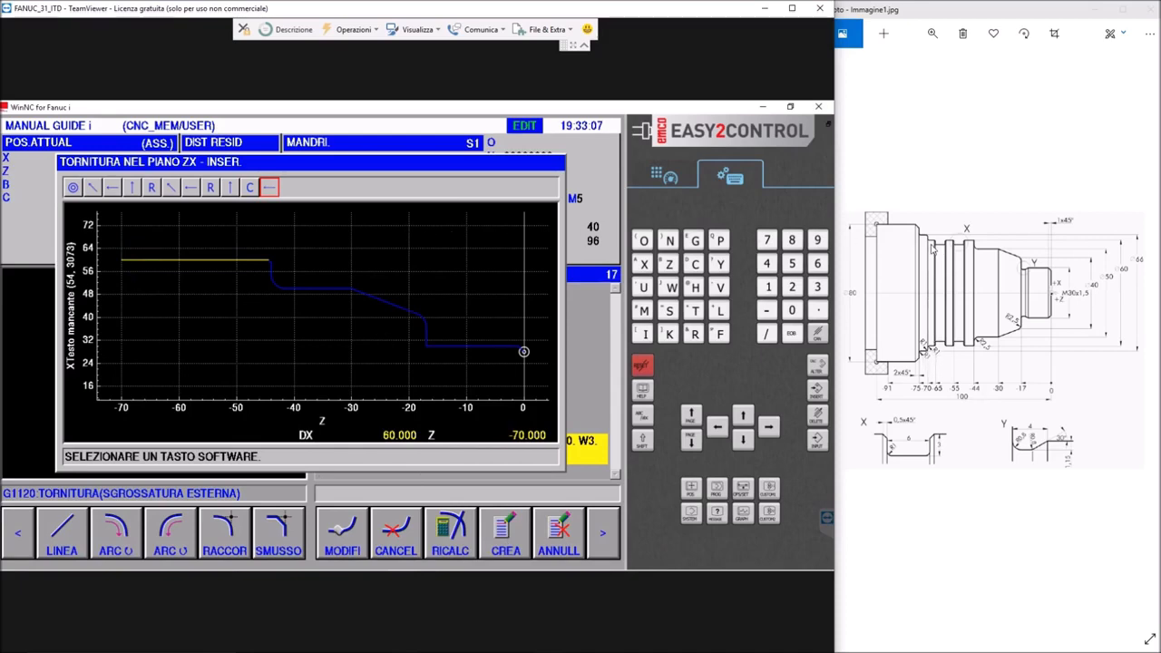
# Add a RACCORDO of R=1 at the end of the 60 mm diameter line
pyautogui.click(226, 533)
pyautogui.write('1')
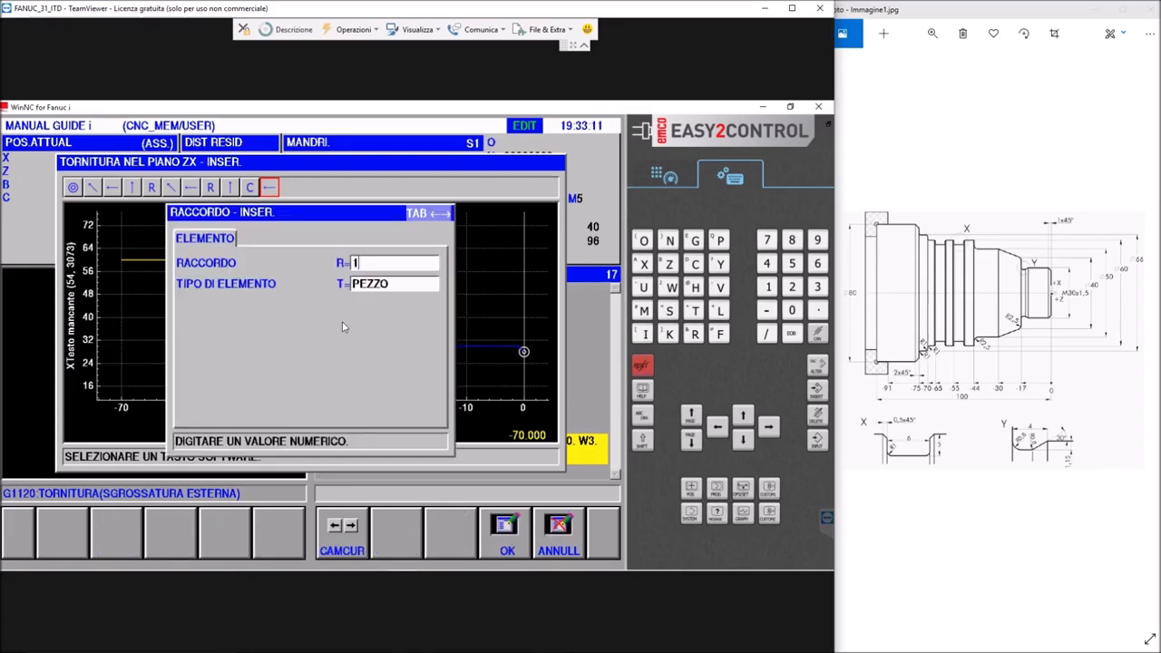
pyautogui.press('Return')
pyautogui.click(502, 532)
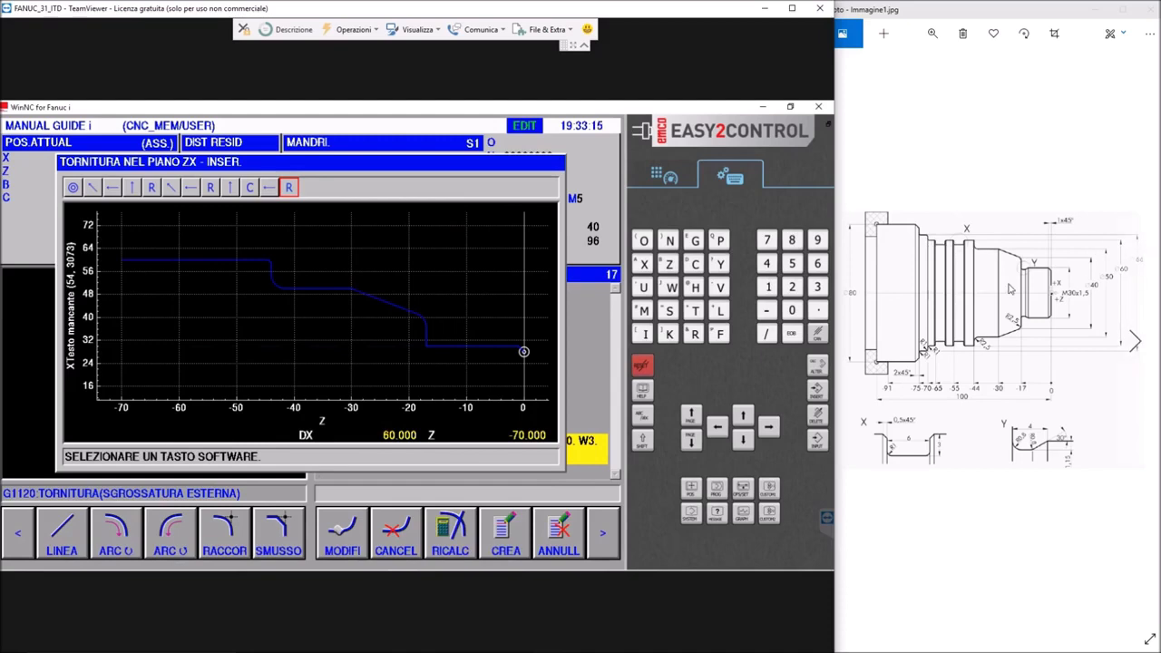
# Add a vertical SU line from the end of the 60 mm diameter up to DX=66
pyautogui.click(61, 539)
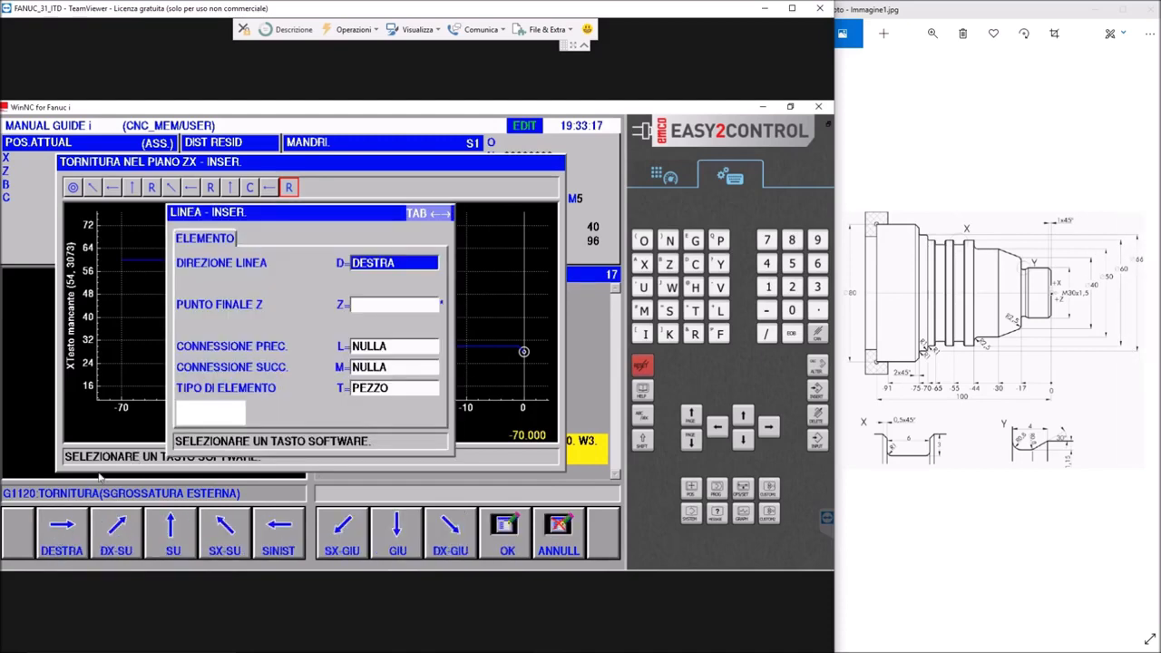
pyautogui.click(186, 531)
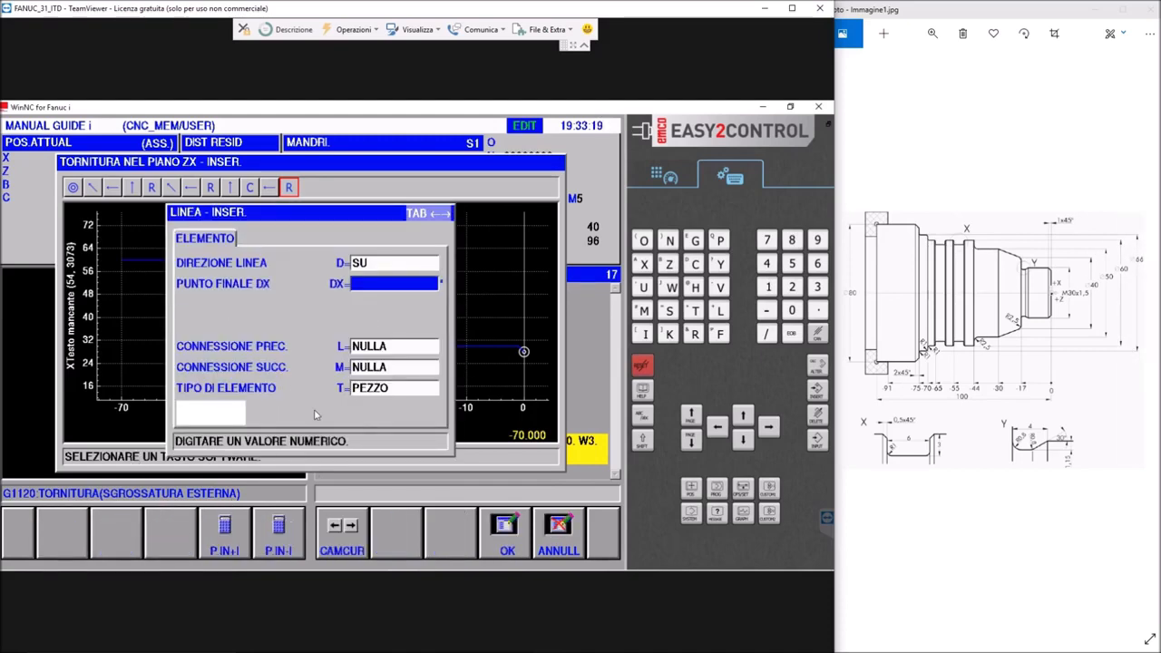
pyautogui.click(381, 282)
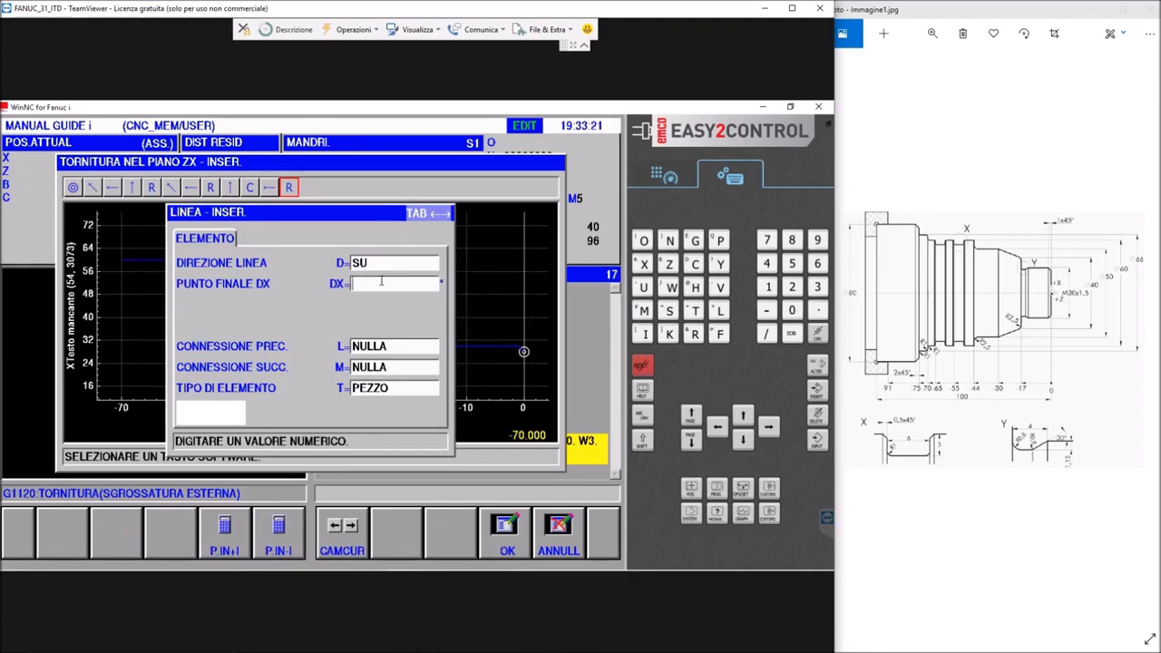
pyautogui.write('60')
pyautogui.press('BackSpace')
pyautogui.write('6')
pyautogui.press('Return')
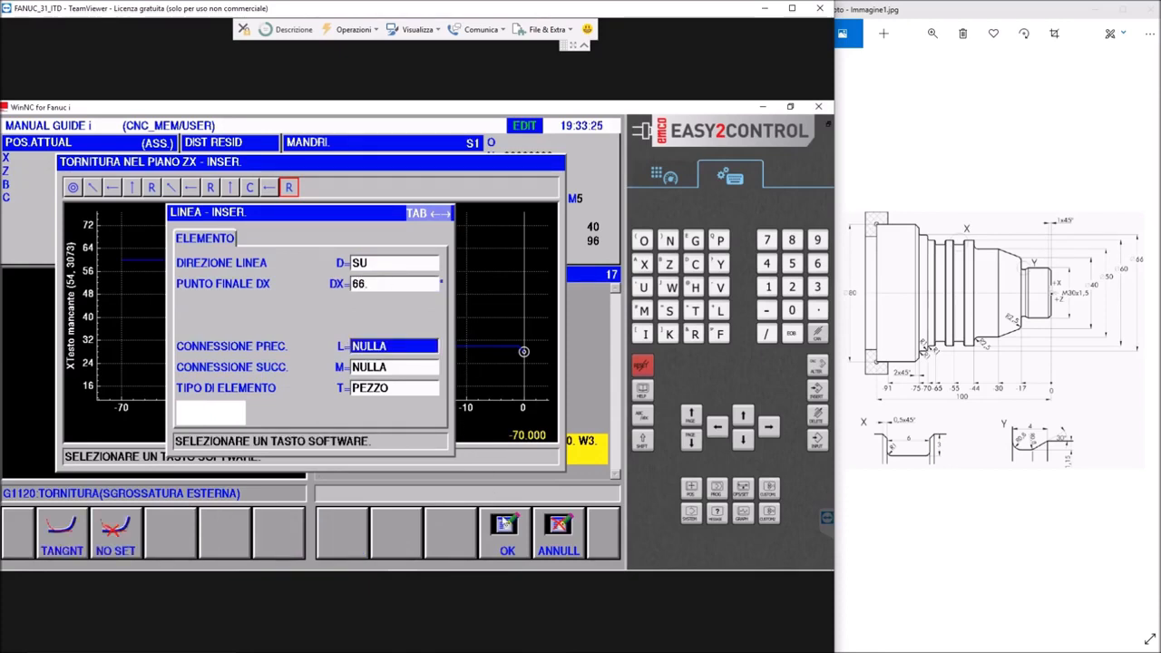
pyautogui.click(507, 531)
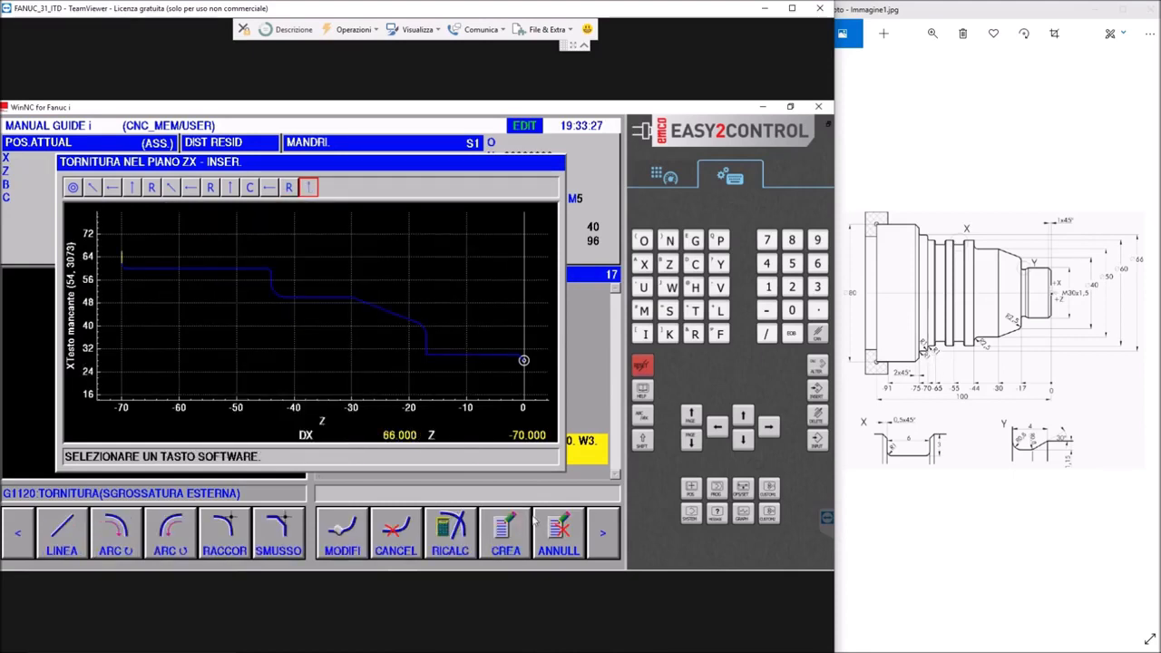
# Add a RACCORDO of R=1 at the outer corner on the 66 mm diameter
pyautogui.click(224, 533)
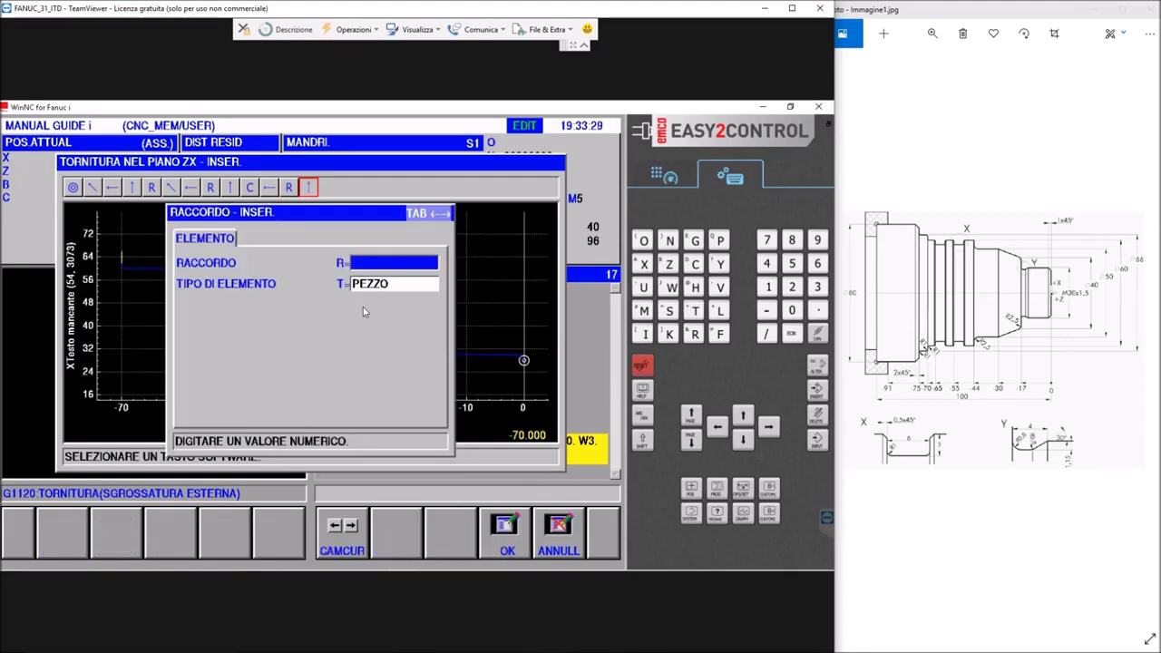
pyautogui.write('1')
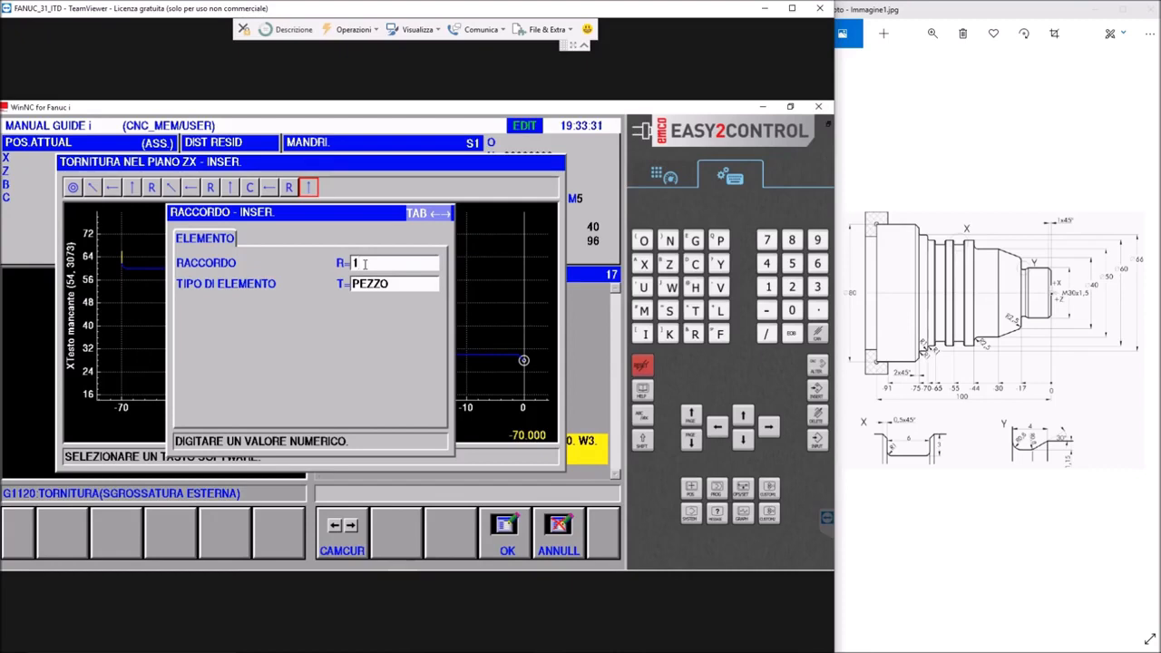
pyautogui.press('Return')
pyautogui.click(507, 530)
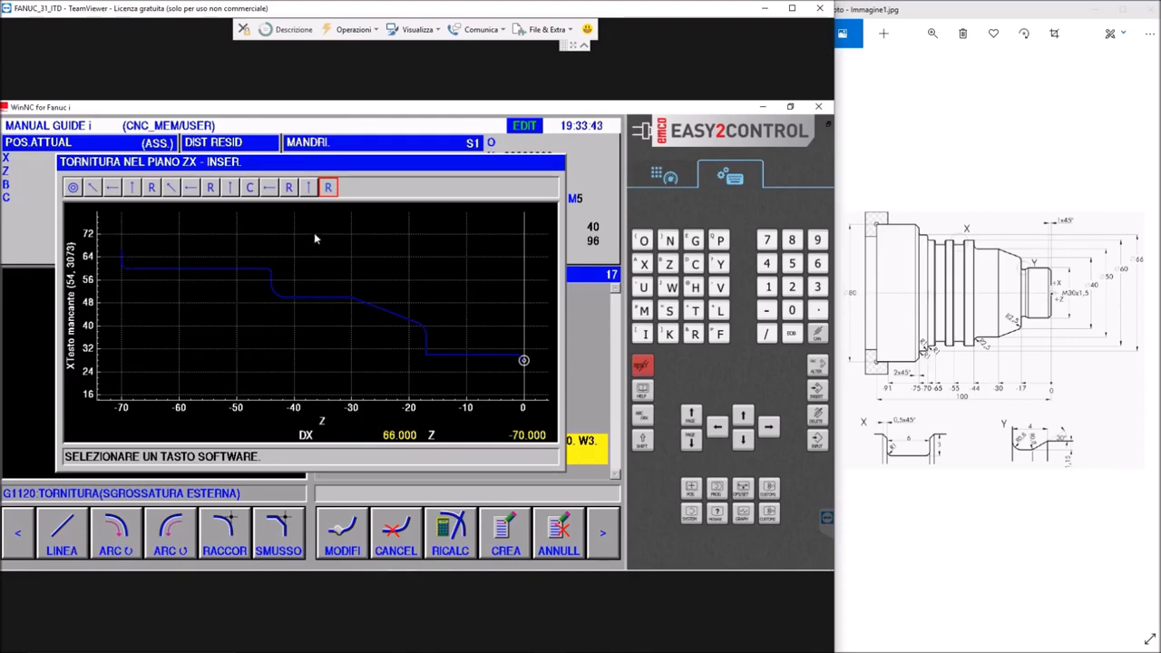
# Add a SINISTRA line along the 66 mm diameter with its end point at Z=-75
pyautogui.click(61, 534)
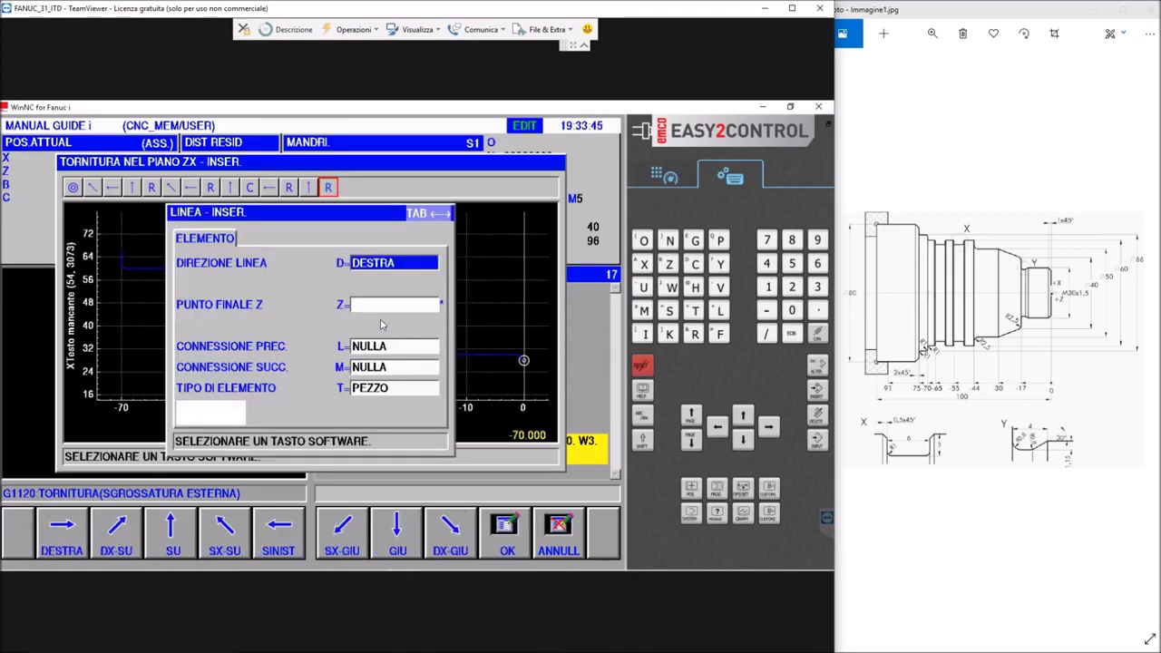
pyautogui.click(277, 544)
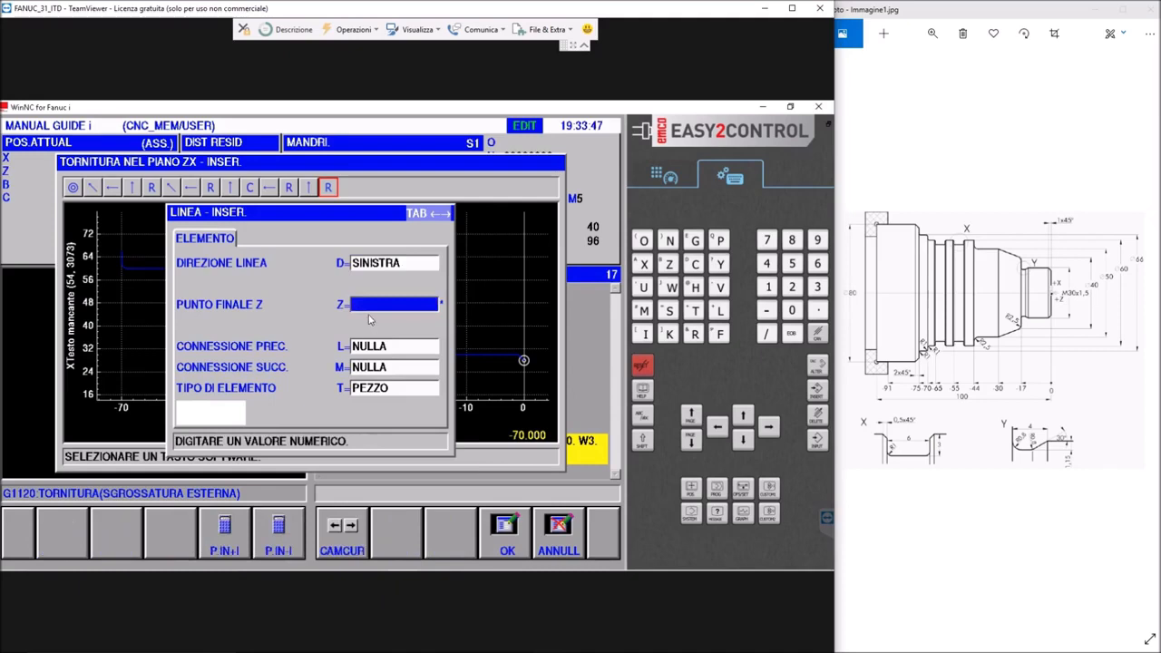
pyautogui.click(371, 308)
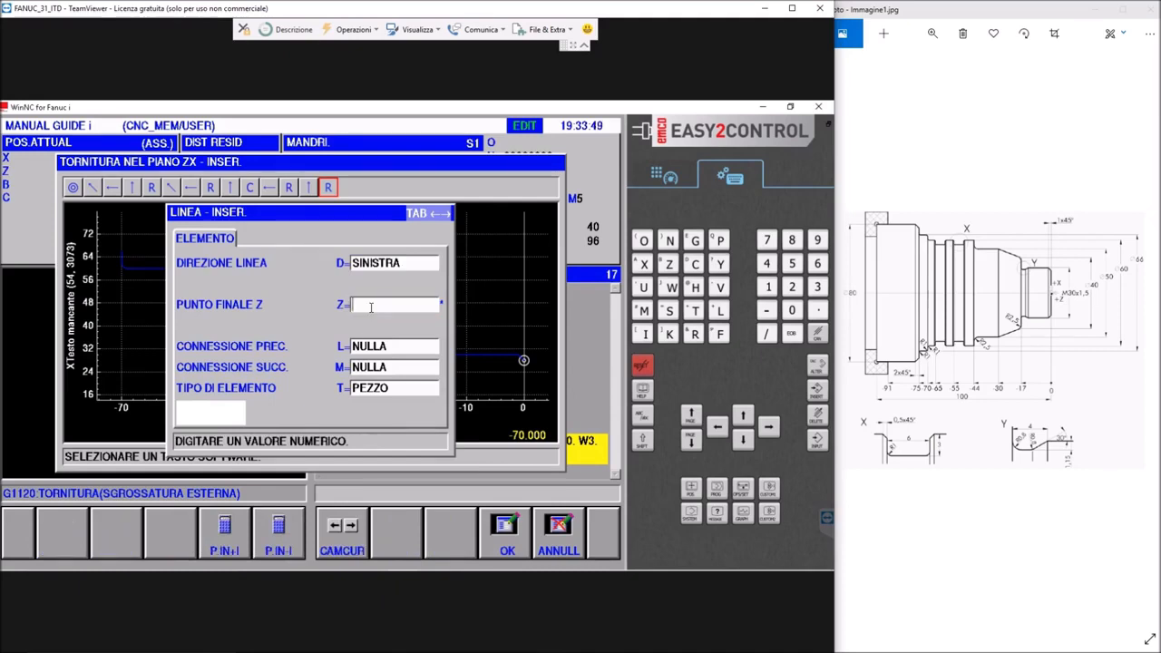
pyautogui.write('-75')
pyautogui.press('Return')
pyautogui.click(501, 540)
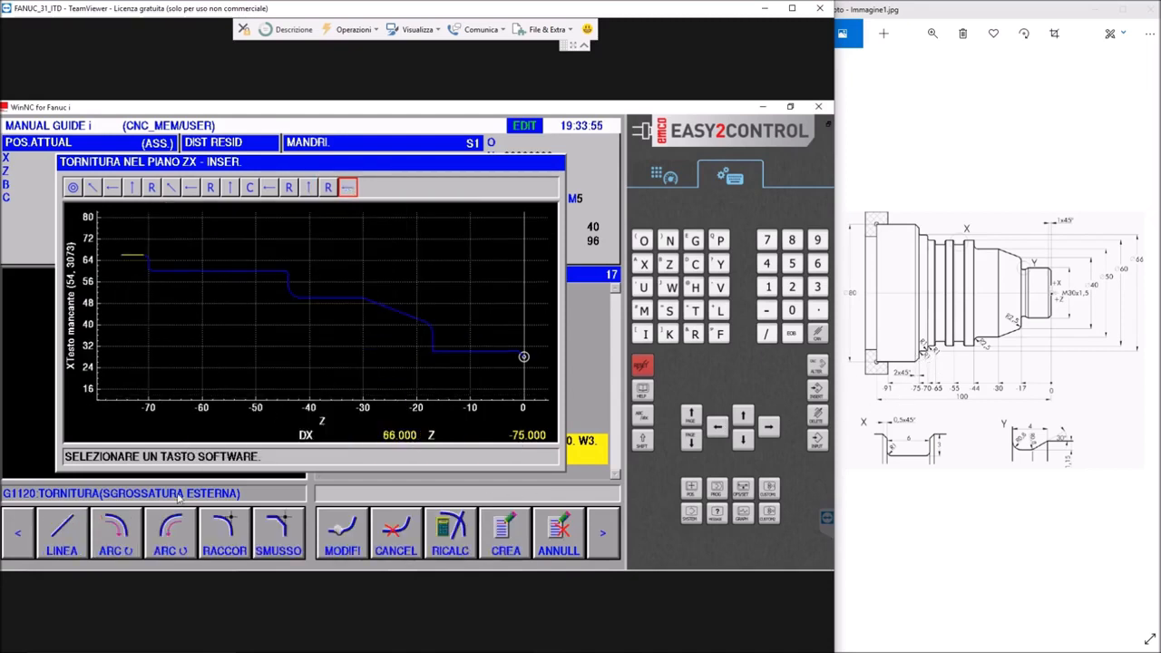
# Add a RACCORDO of R=1 at the end of the 66 mm diameter line, keeping the element type PEZZO
pyautogui.click(234, 549)
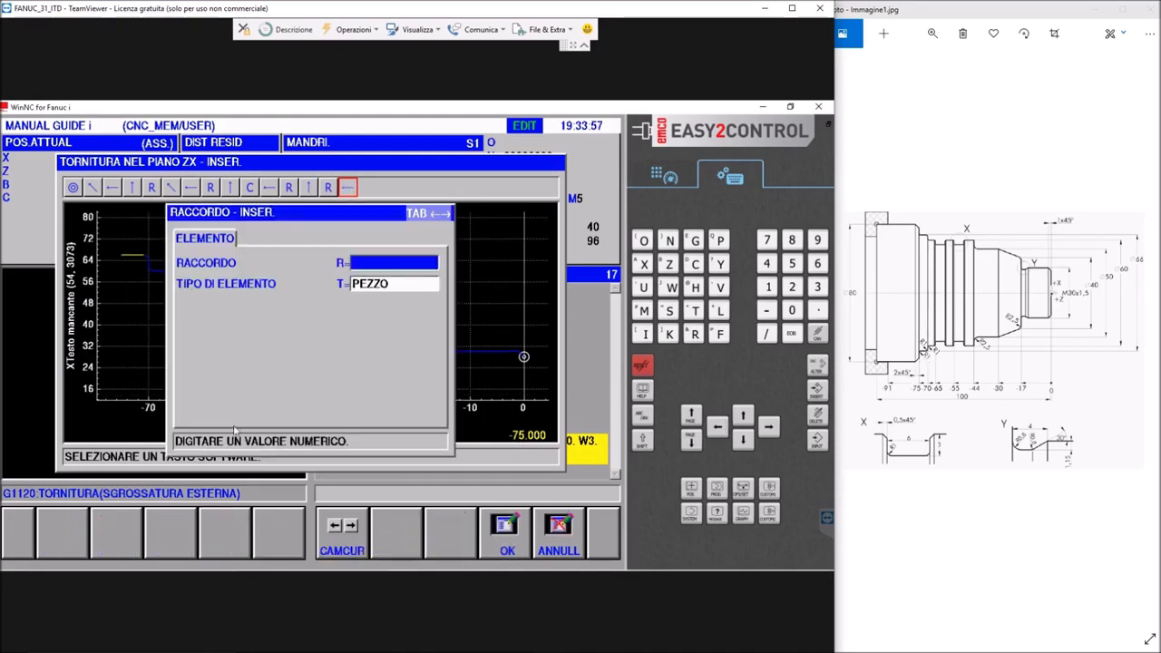
pyautogui.write('1')
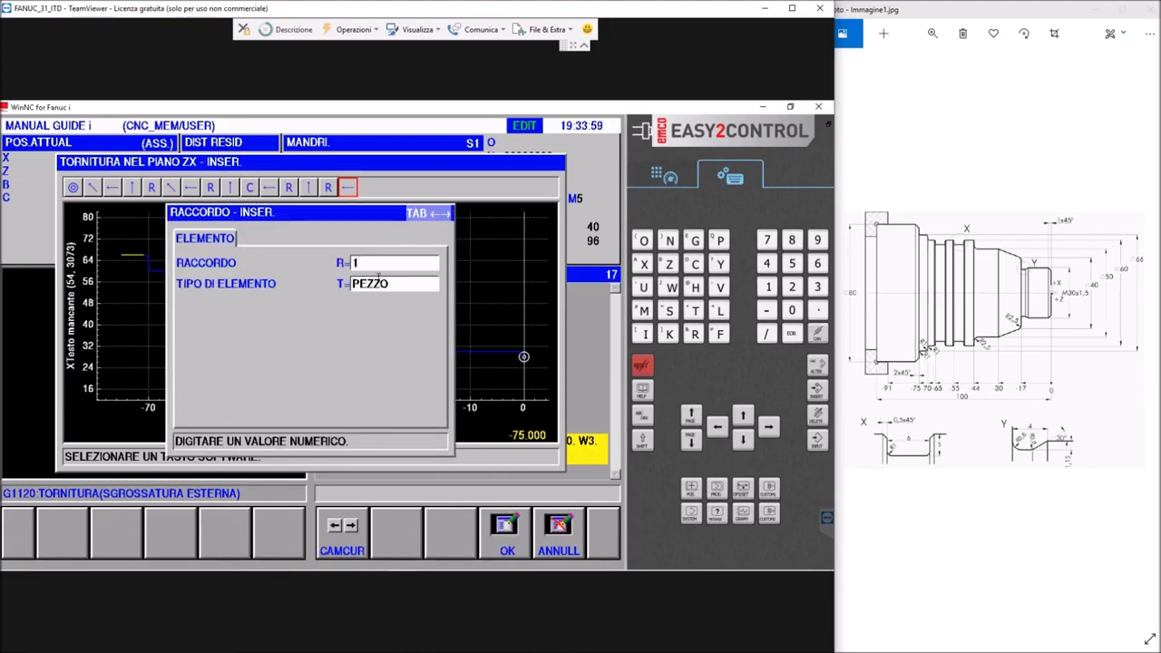
pyautogui.click(379, 278)
pyautogui.click(506, 535)
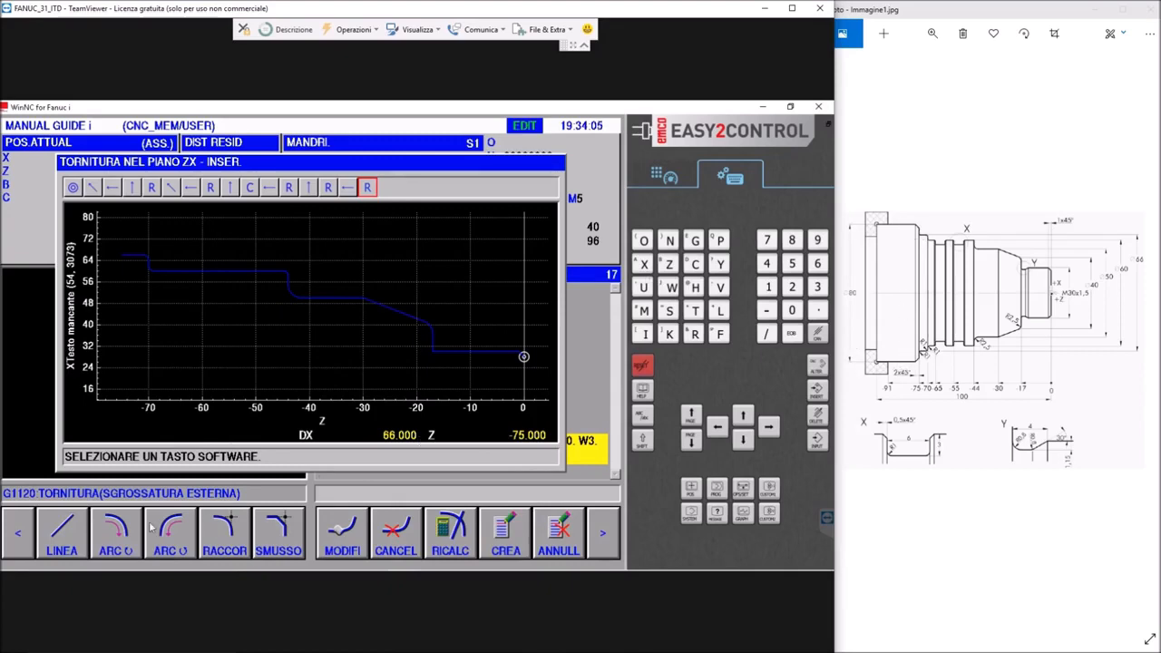
# Add a vertical SU line from the end of the 66 mm diameter up to DX=80
pyautogui.click(62, 535)
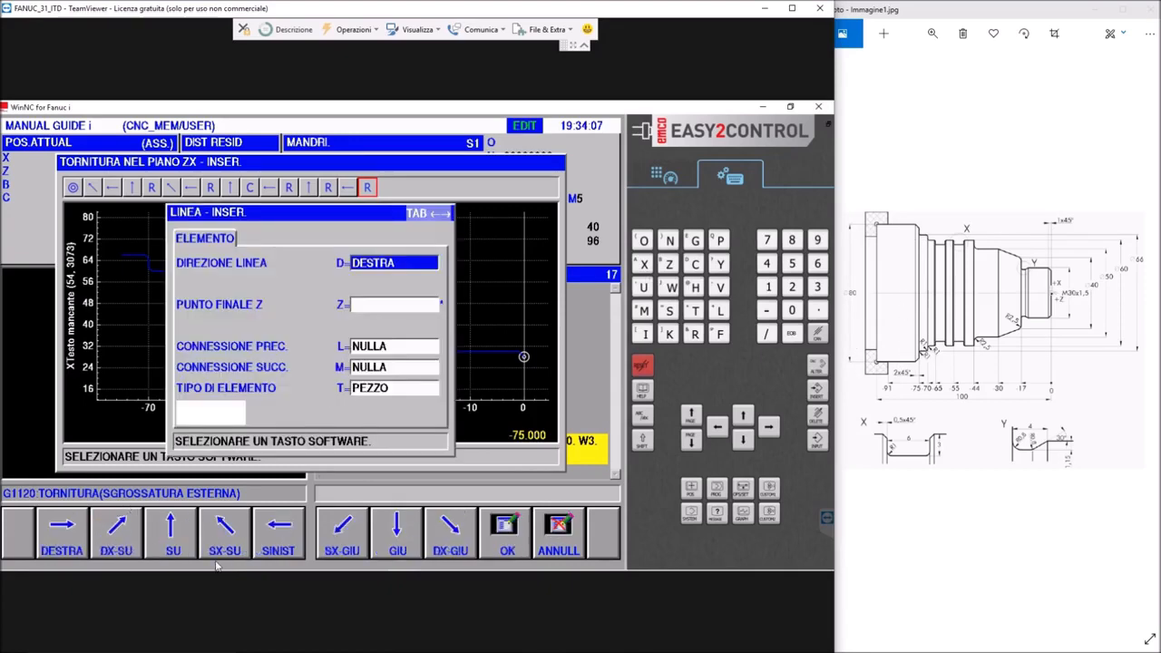
pyautogui.click(171, 535)
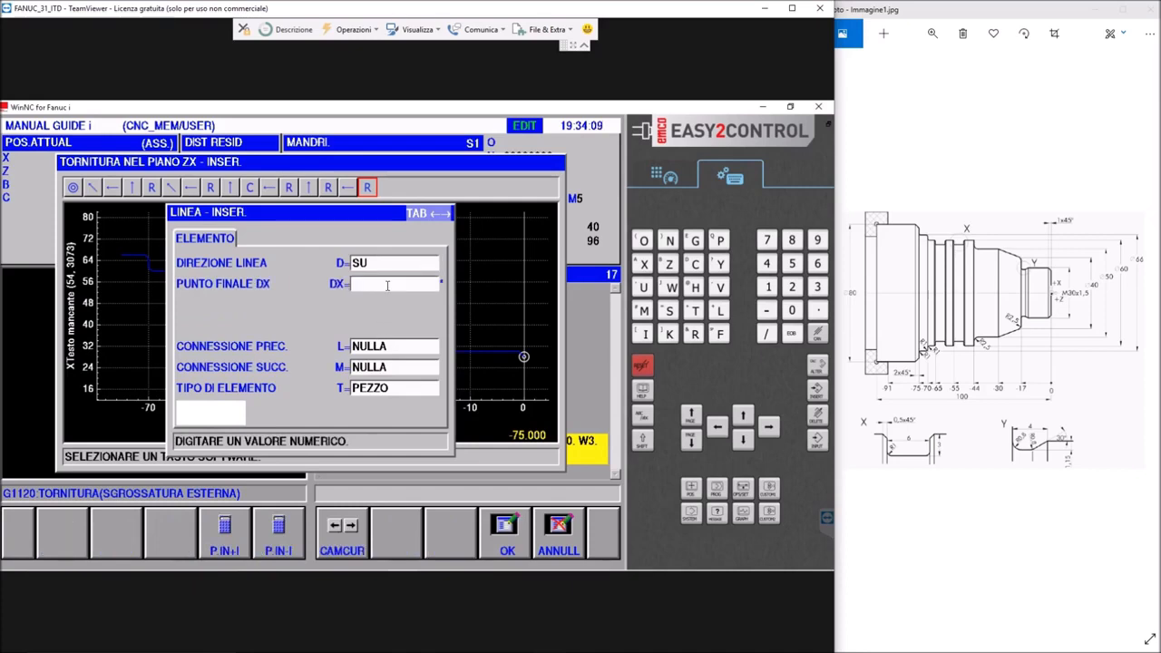
pyautogui.write('80')
pyautogui.press('Return')
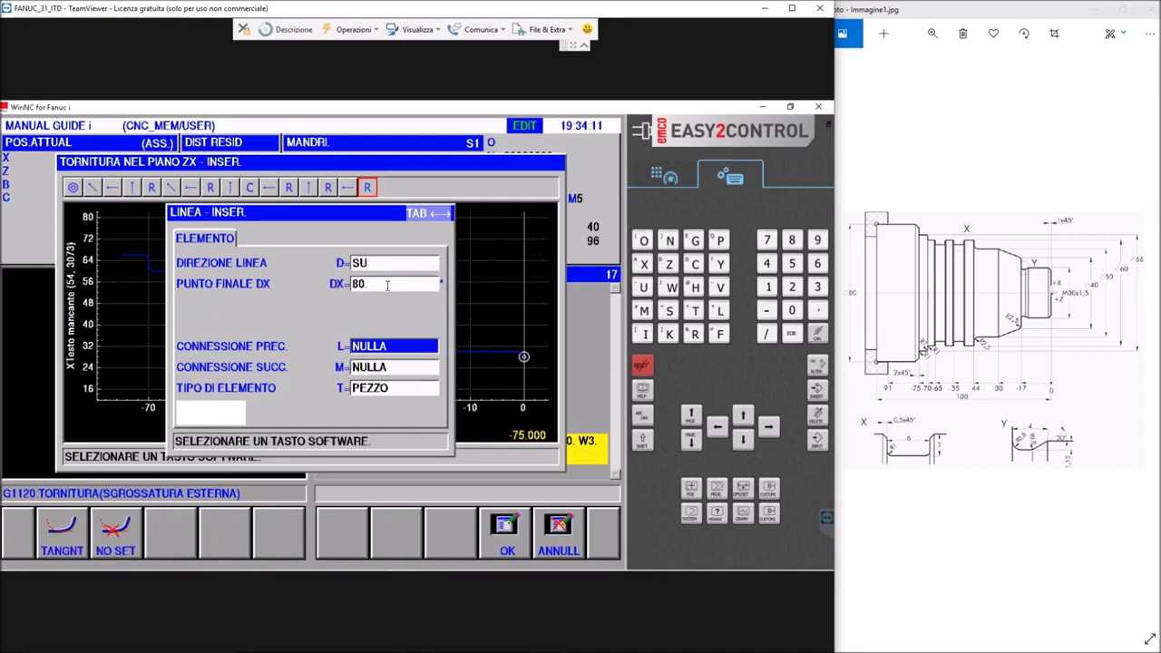
pyautogui.click(507, 544)
# Add a SMUSSO of C=2 at the corner on the 80 mm diameter
pyautogui.click(276, 536)
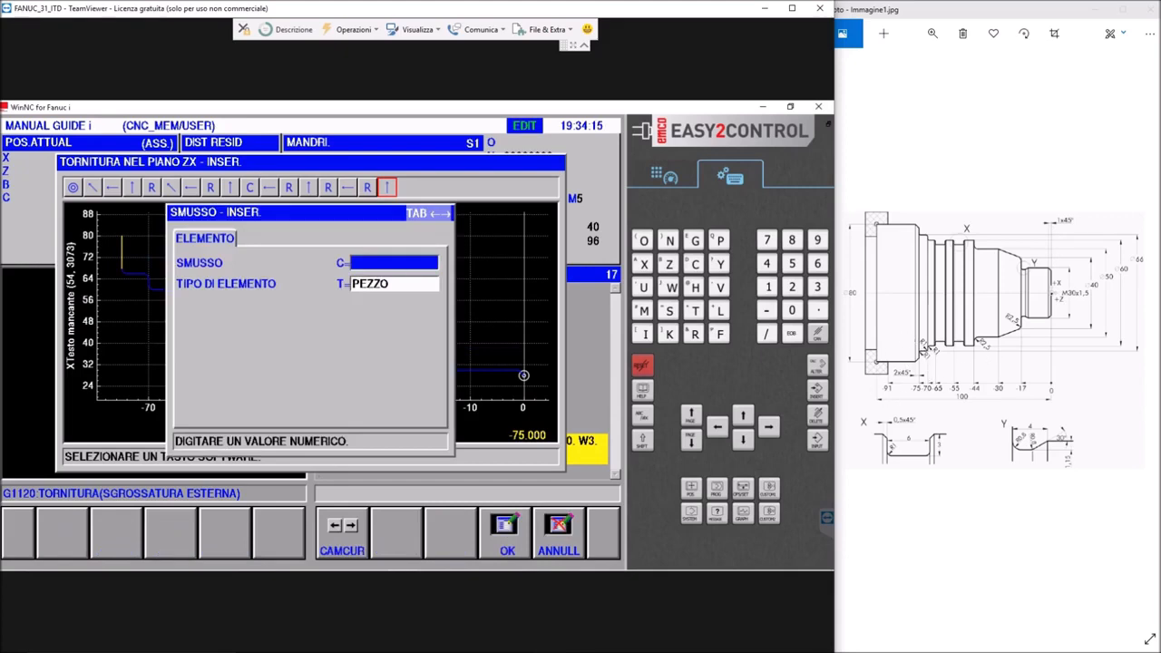
pyautogui.click(372, 260)
pyautogui.press('Return')
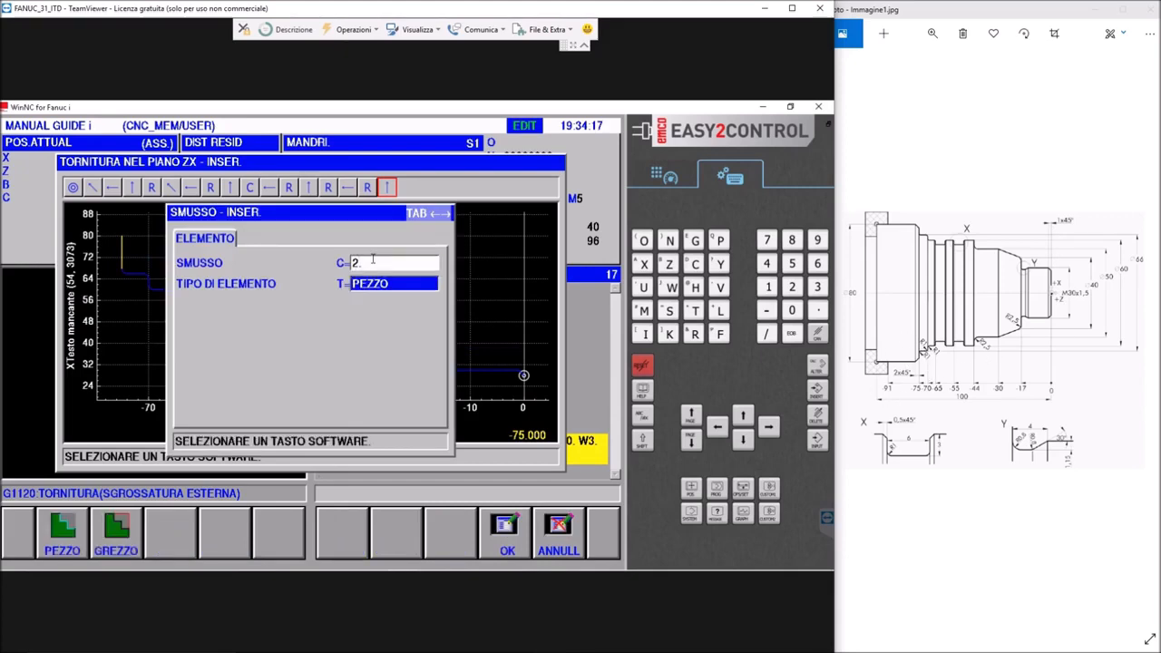
pyautogui.click(502, 537)
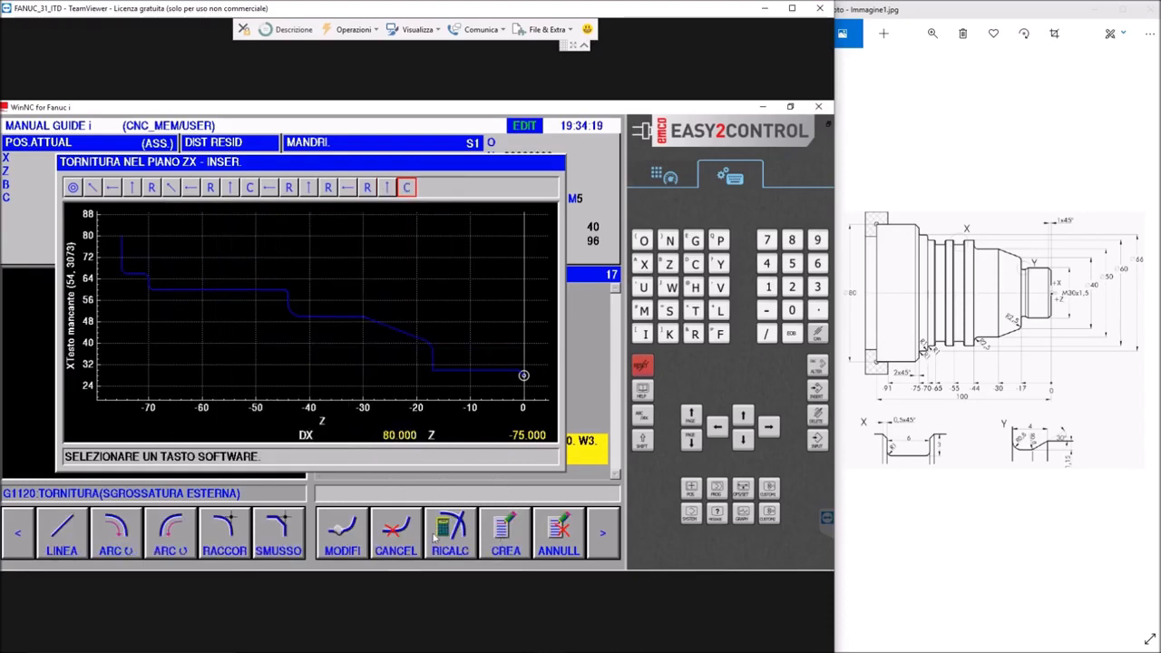
# Add a short SINISTRA line along the 80 mm diameter with its end point at Z=-78
pyautogui.click(56, 540)
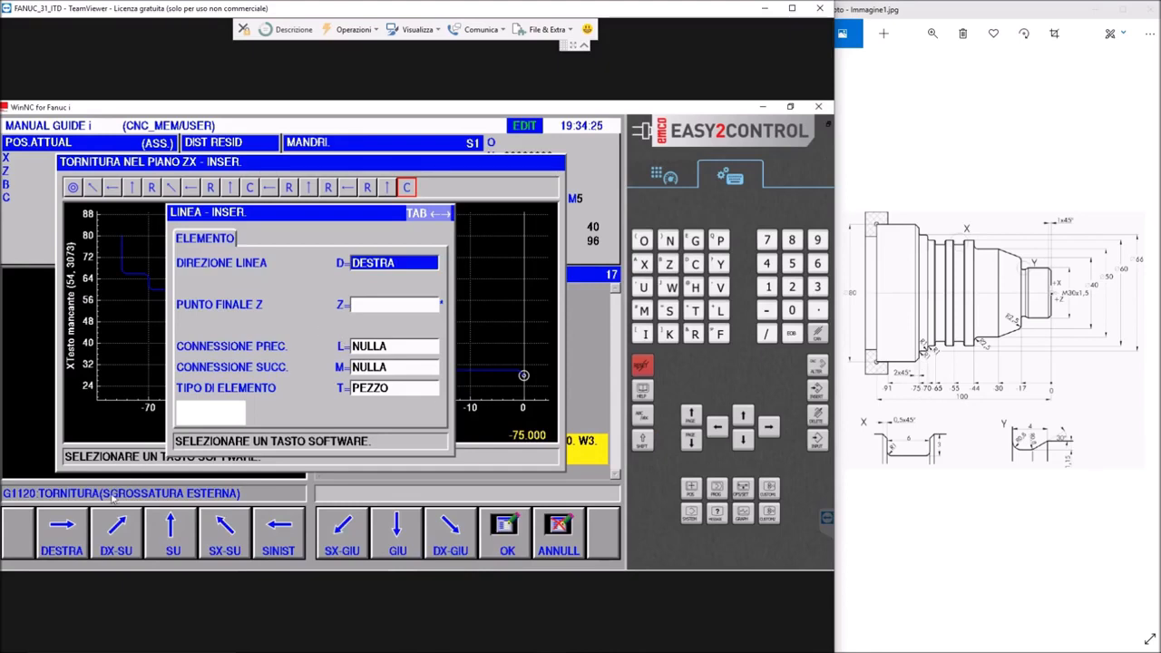
pyautogui.click(277, 544)
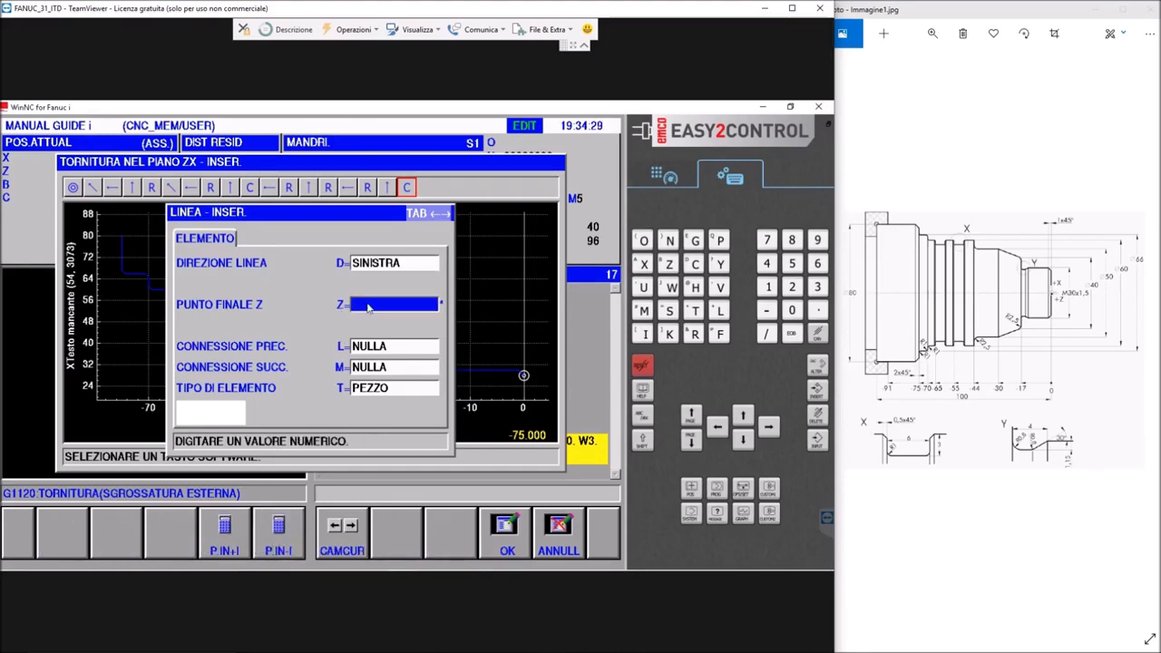
pyautogui.click(367, 304)
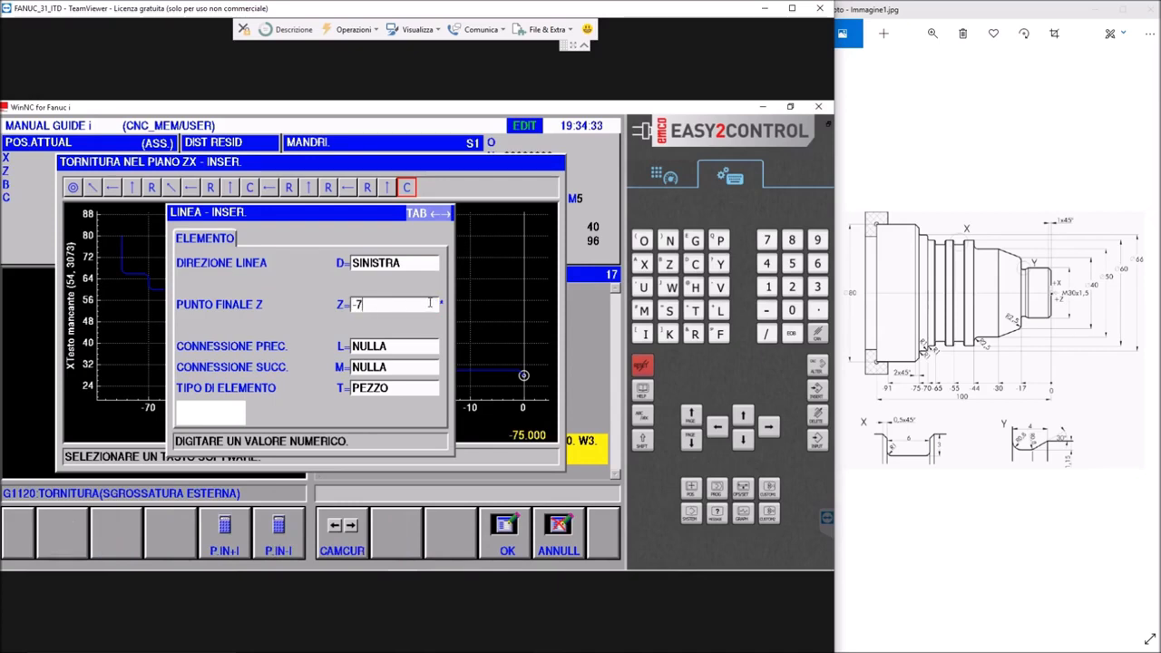
pyautogui.click(515, 537)
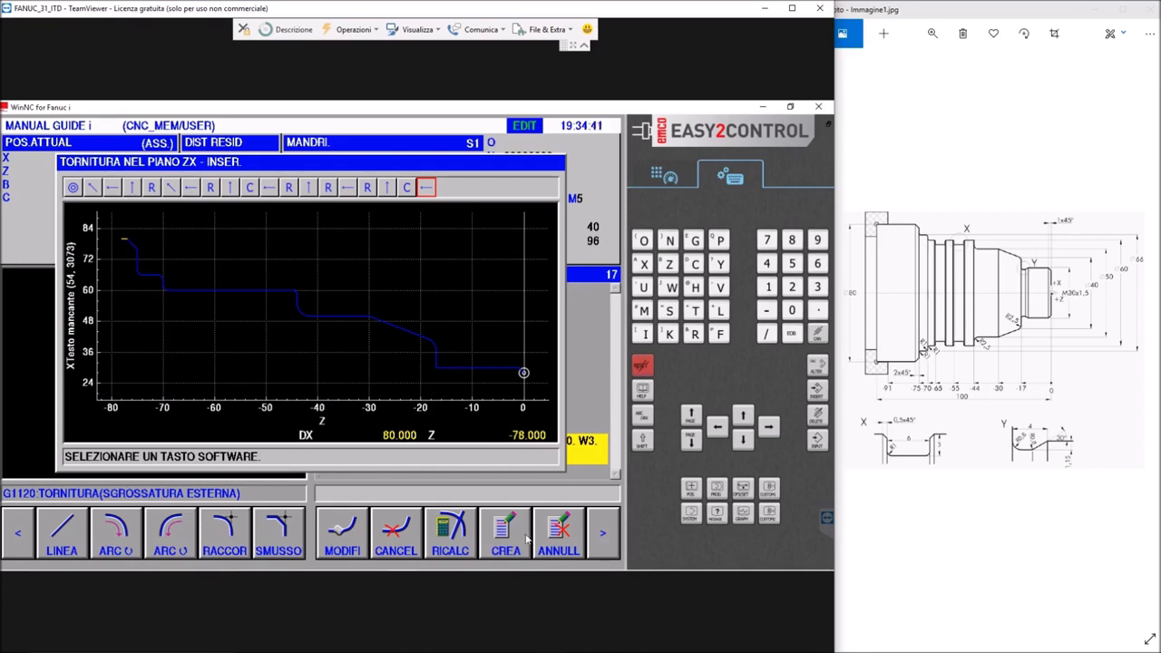
# Close the contour with the blank-part connection GR.CON using the TRGET1 variant, and accept the proposed connection
pyautogui.click(603, 537)
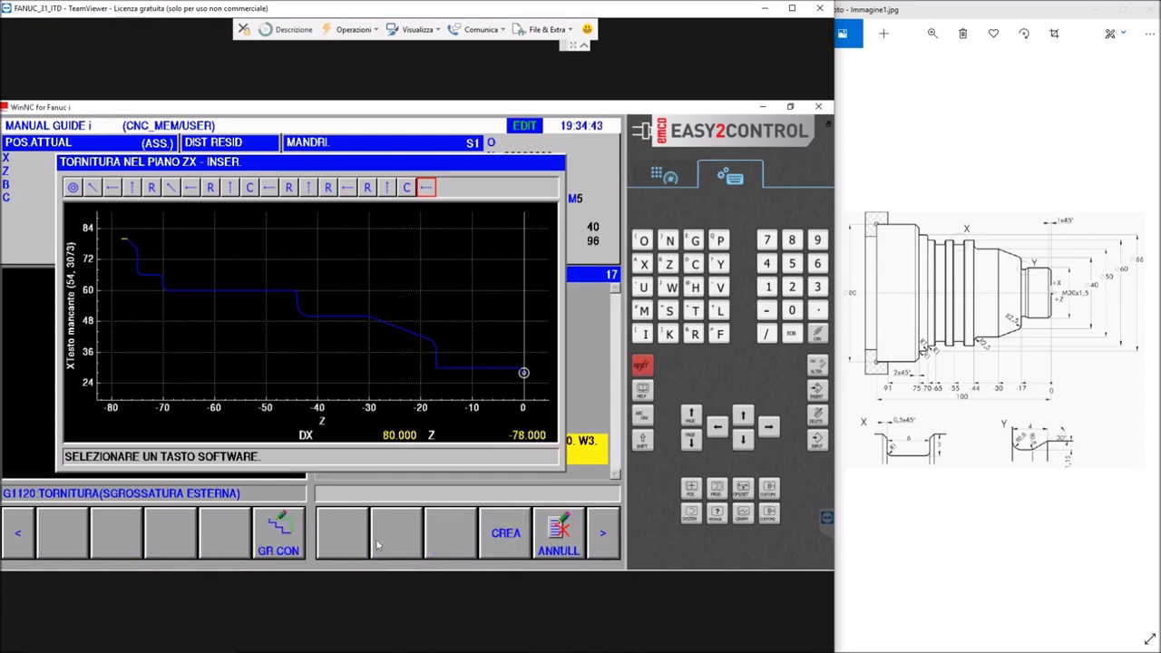
pyautogui.click(292, 535)
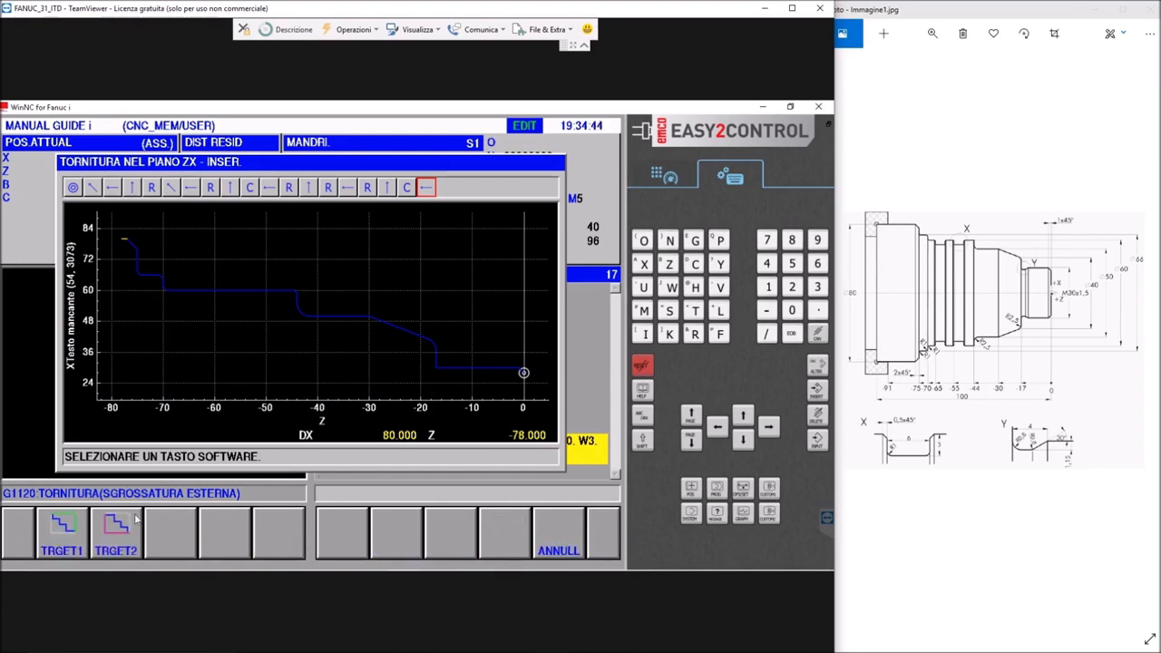
pyautogui.click(69, 539)
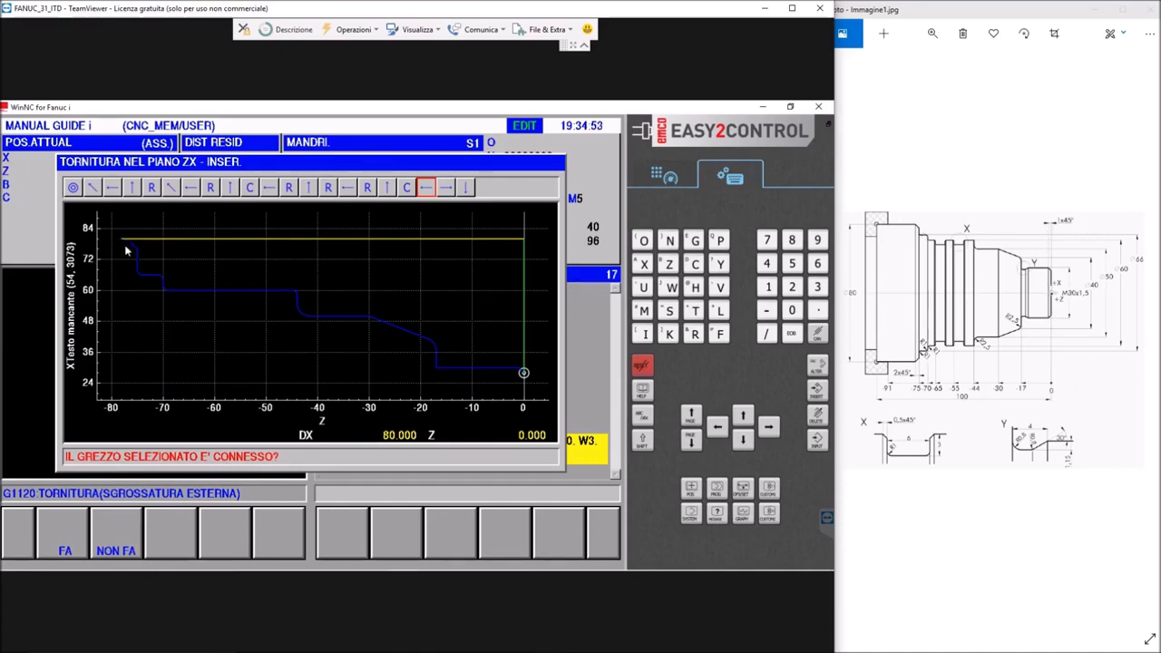
pyautogui.click(65, 532)
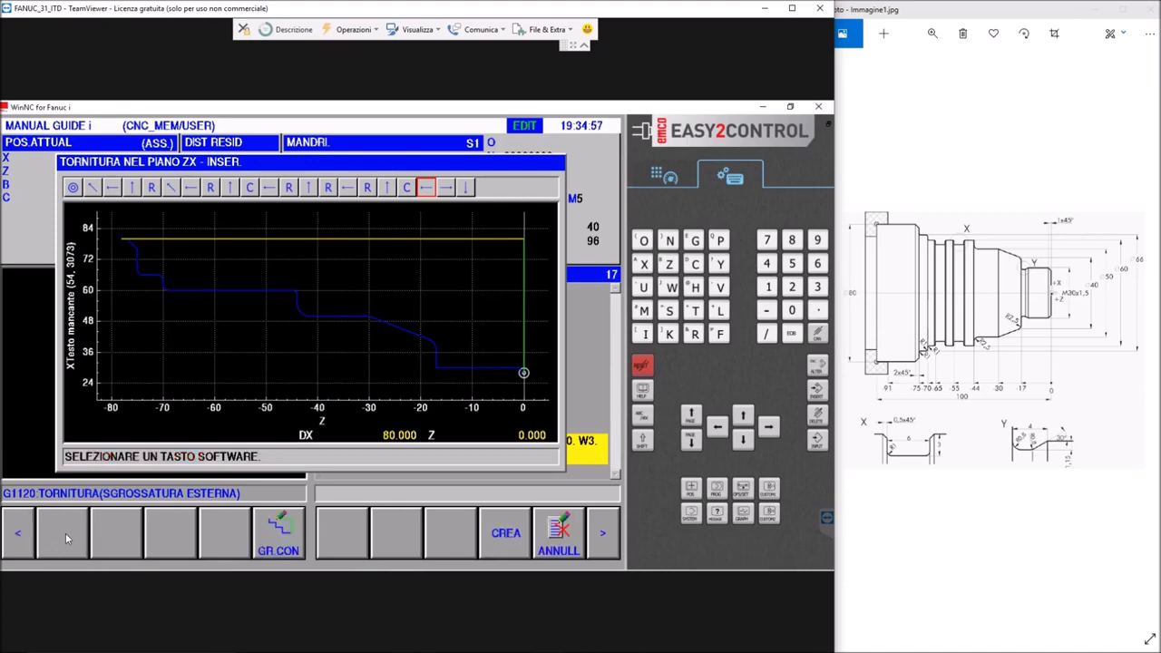
# Start creating the finished contour as a free figure in a separate subprogram
pyautogui.click(505, 533)
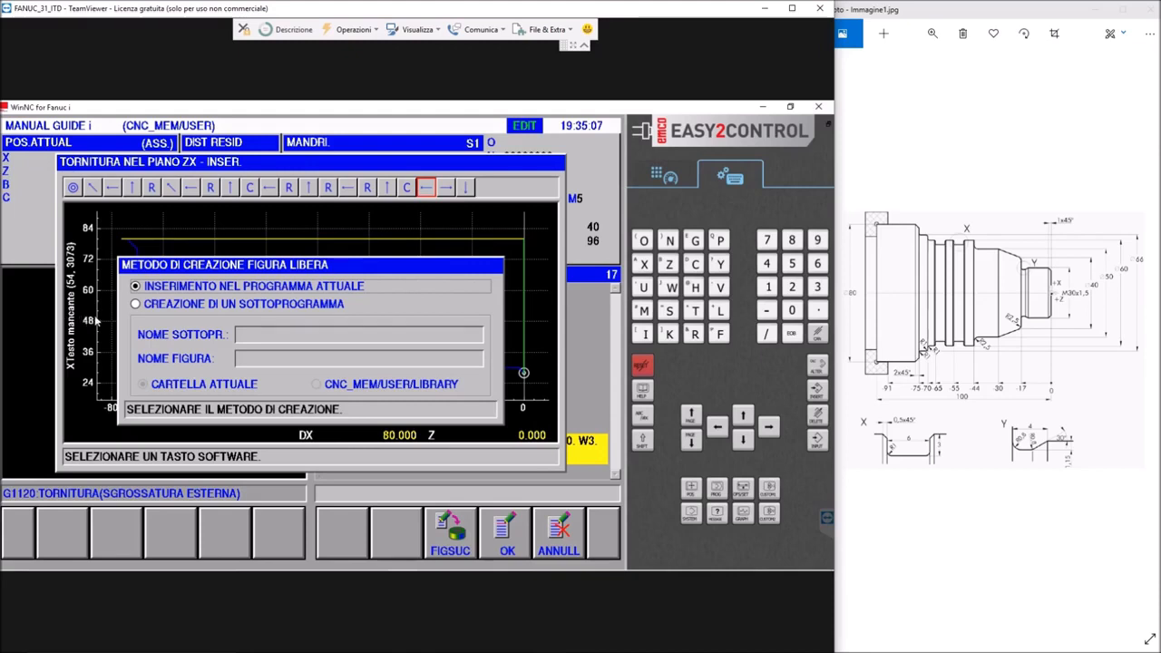
pyautogui.click(136, 307)
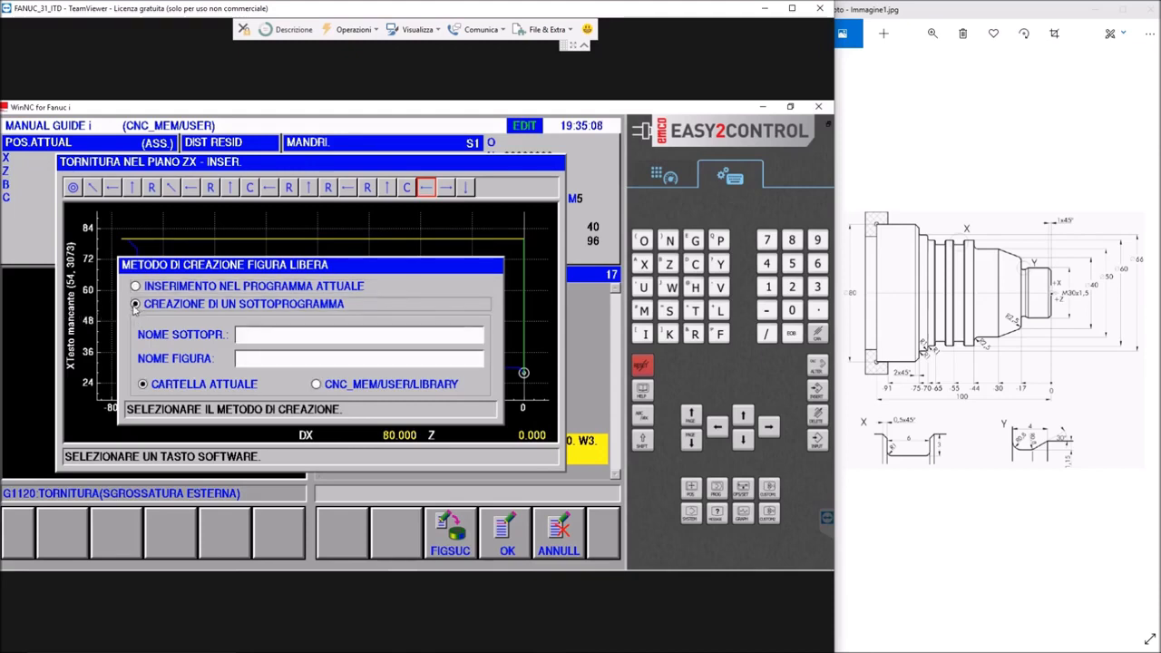
pyautogui.click(252, 336)
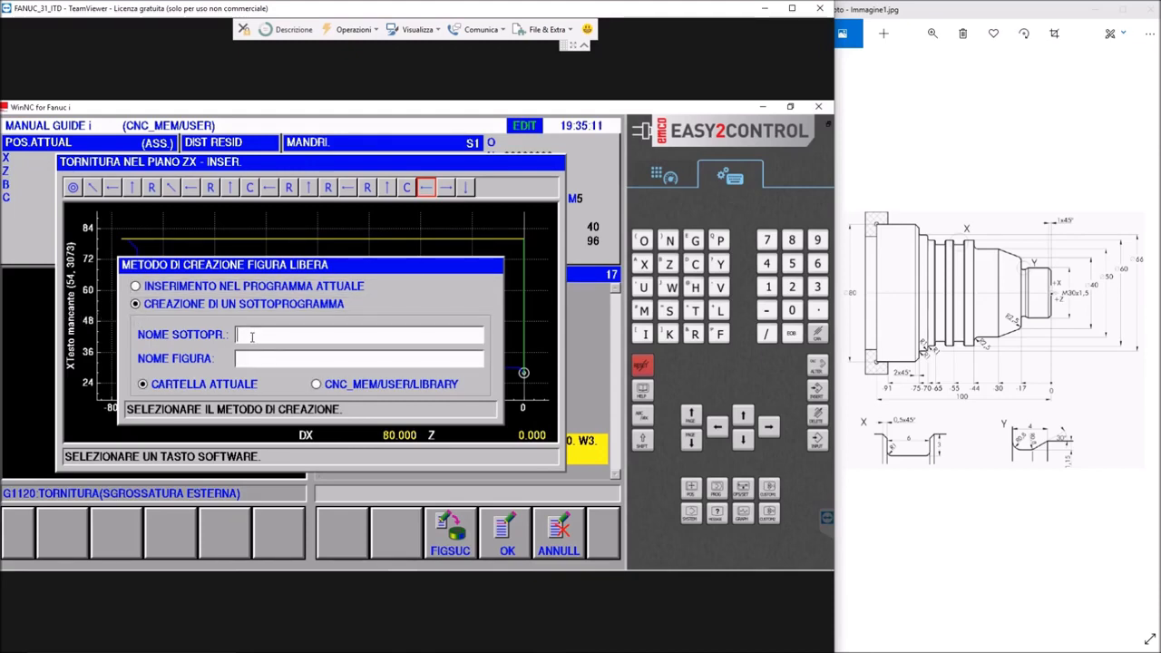
pyautogui.write('O')
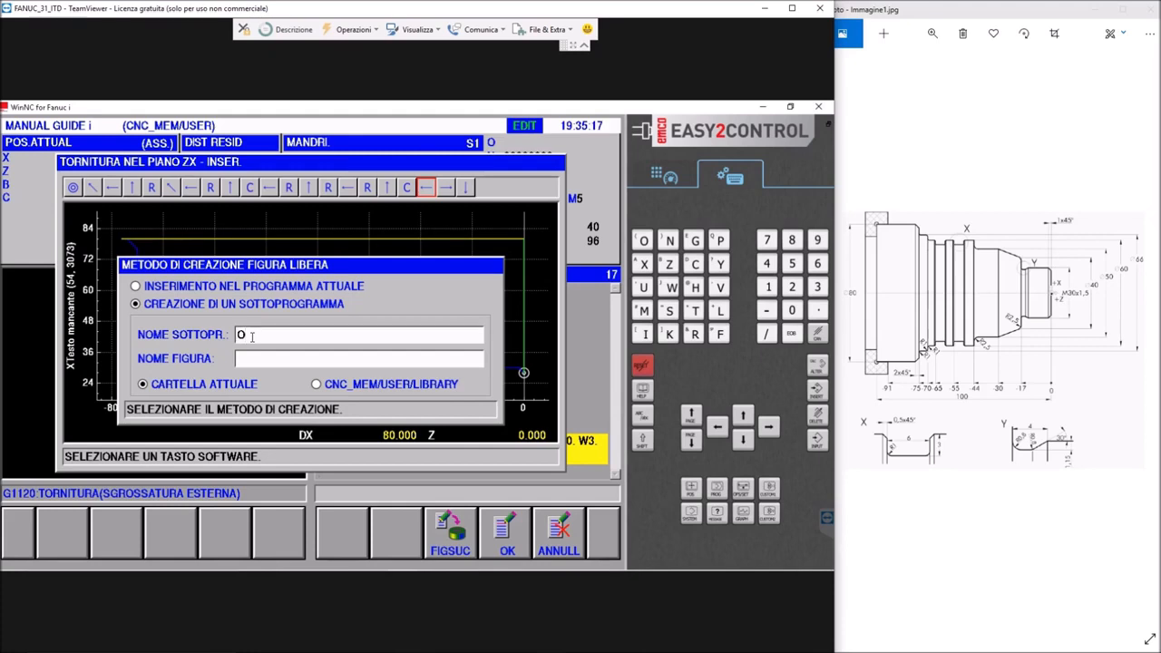
pyautogui.write('0015')
pyautogui.click(257, 360)
pyautogui.write('ESERC')
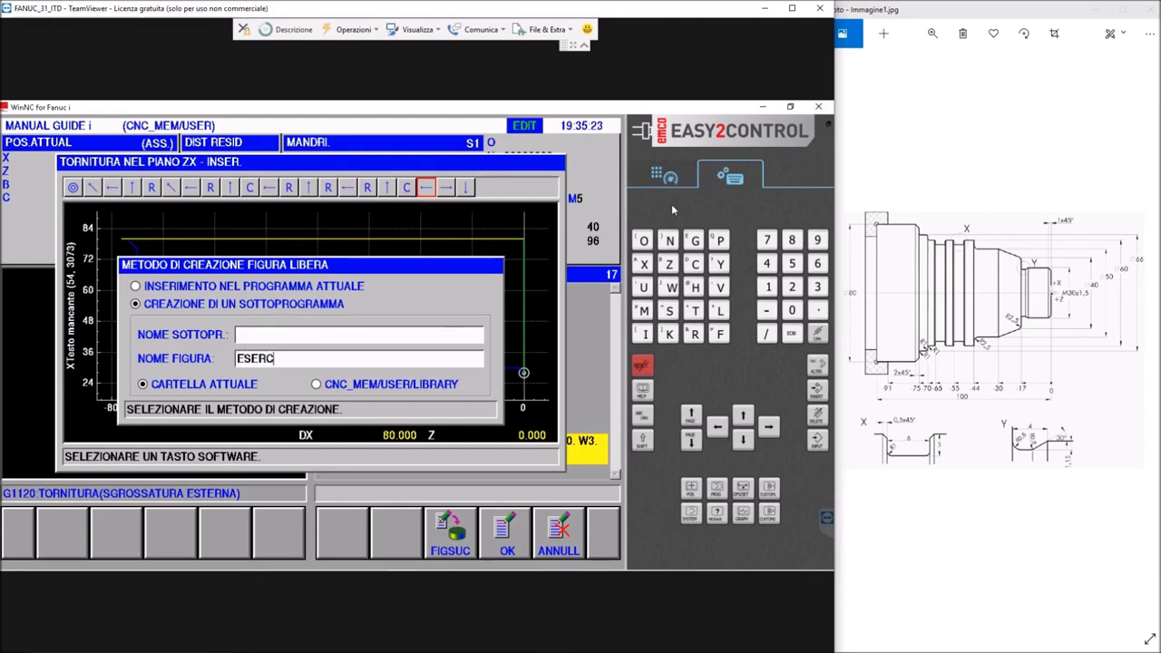
pyautogui.write('IZIO')
# Name the subprogram O0015 and the figure ESERCIZIO in the current folder, and create the figure
pyautogui.click(272, 337)
pyautogui.write('O')
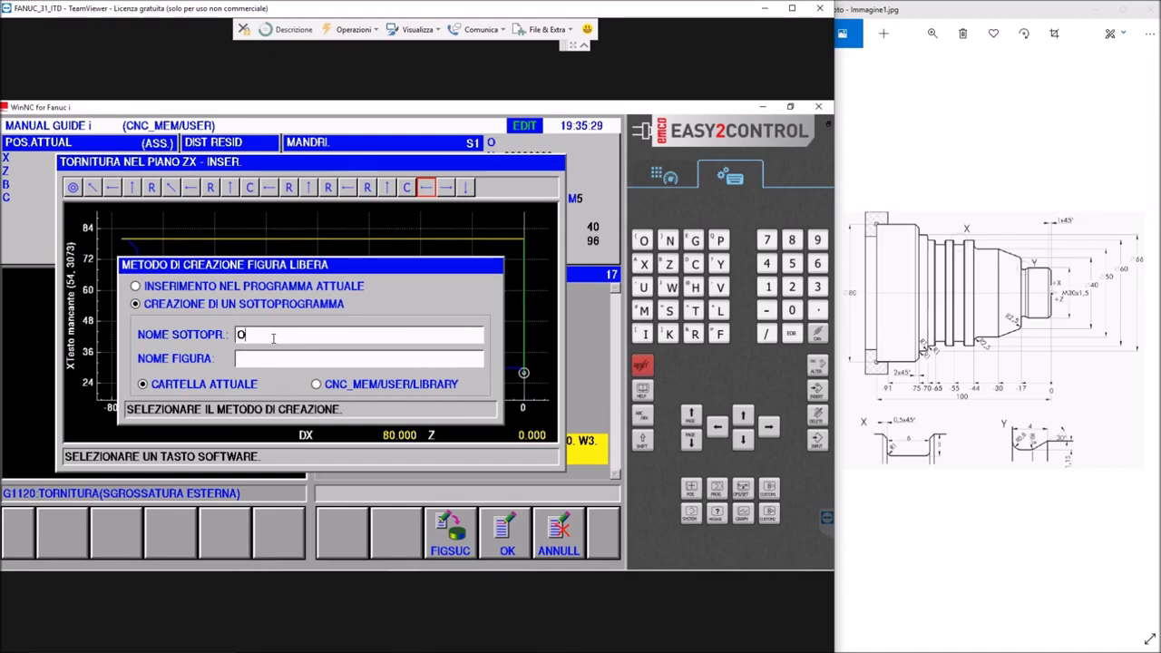
pyautogui.write('0015')
pyautogui.press('Tab')
pyautogui.write('ESERCIZIO')
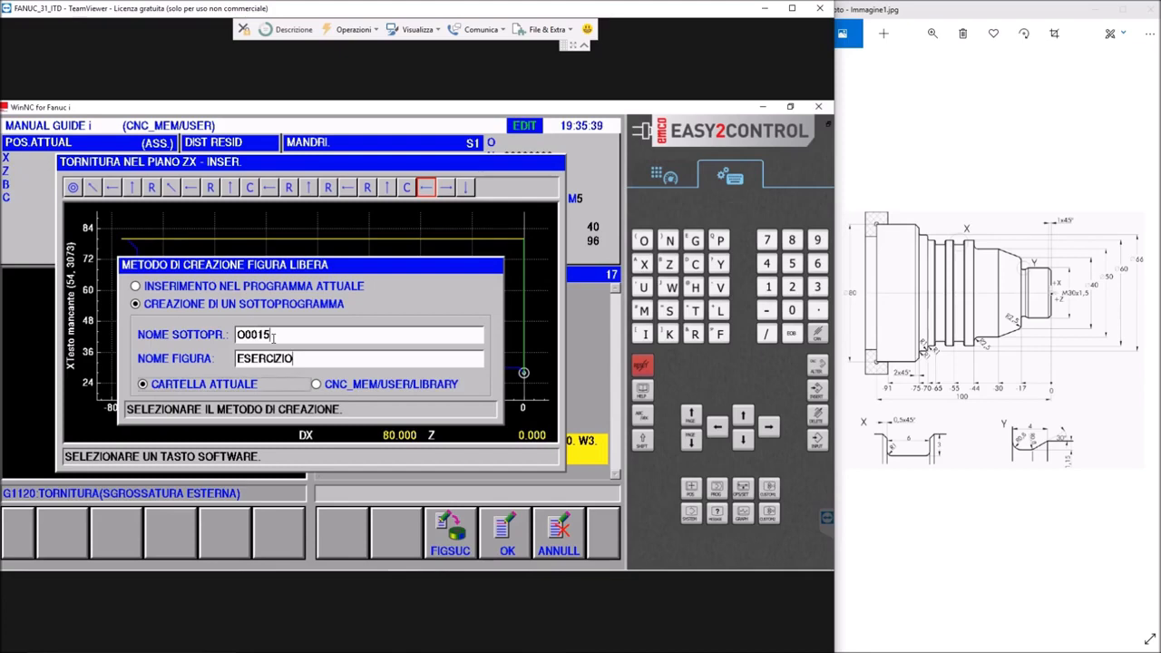
pyautogui.click(507, 536)
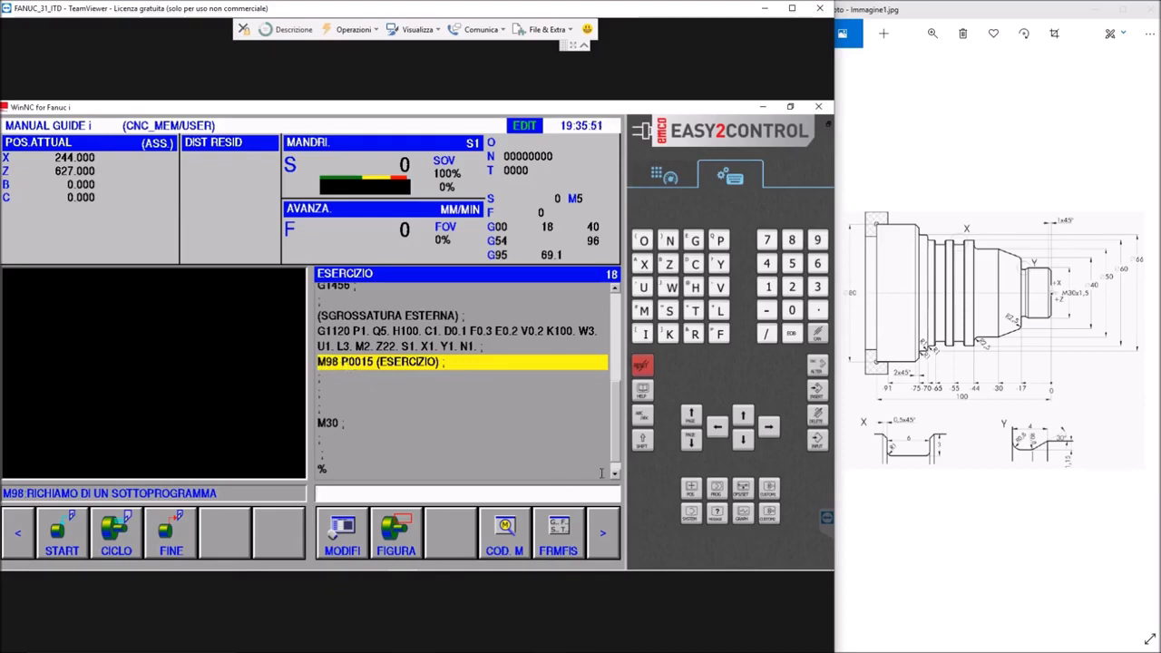
# Check the program list for the new contour subprogram alongside ESERCIZIO, and return to the program
pyautogui.click(665, 182)
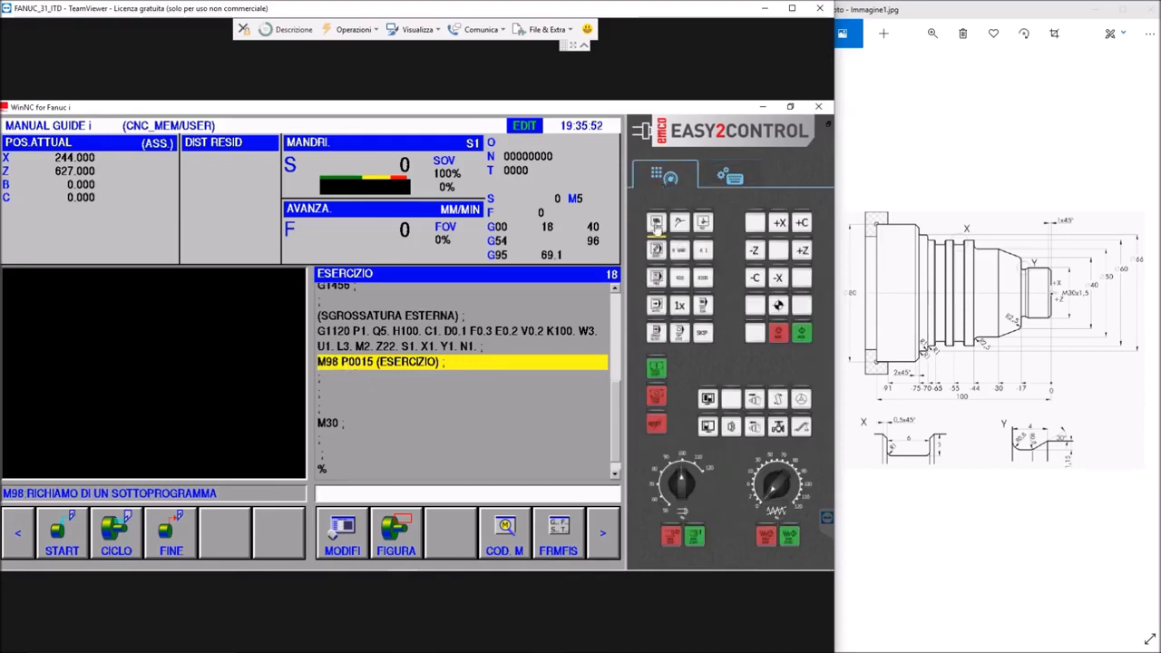
pyautogui.click(656, 223)
pyautogui.click(656, 249)
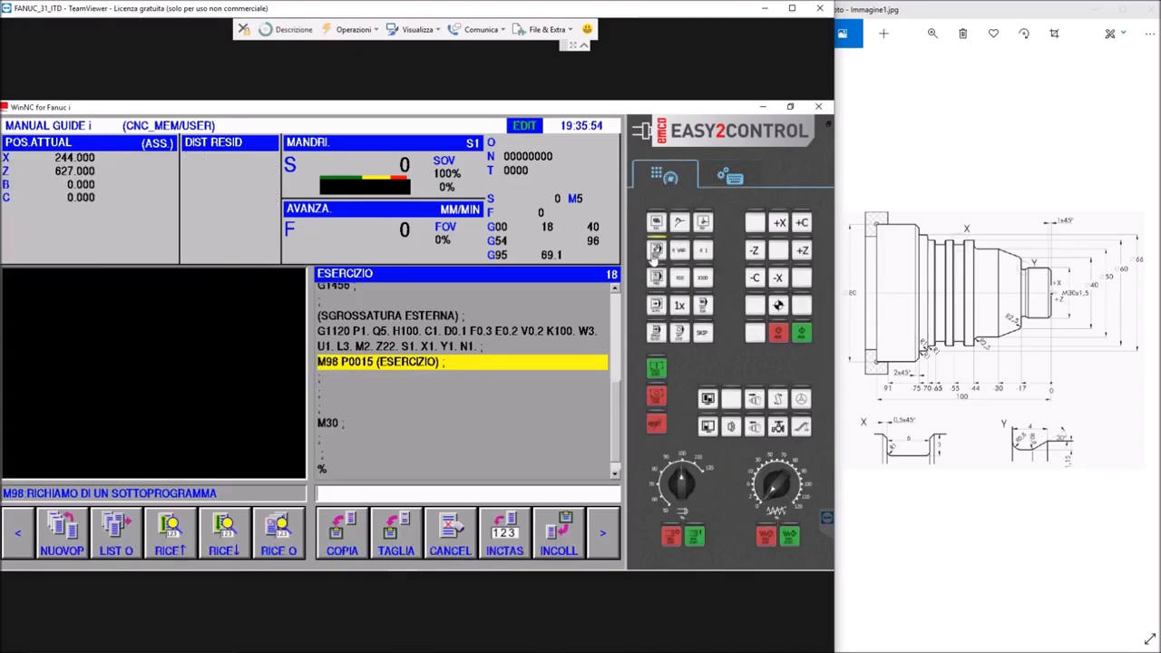
pyautogui.click(115, 536)
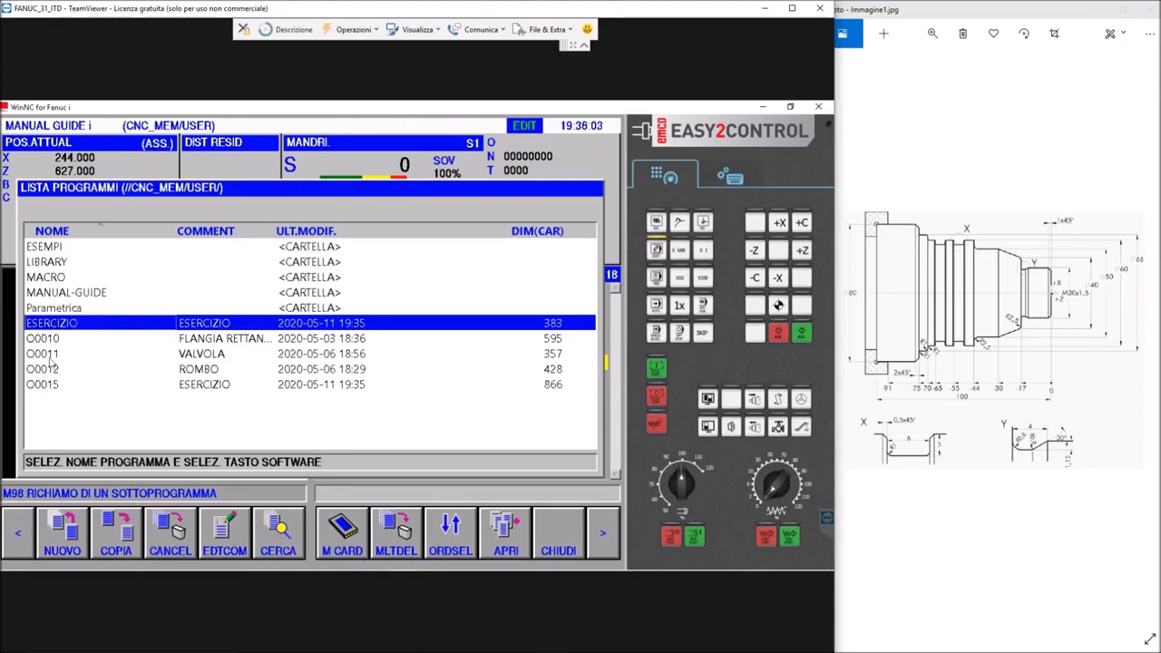
pyautogui.click(560, 545)
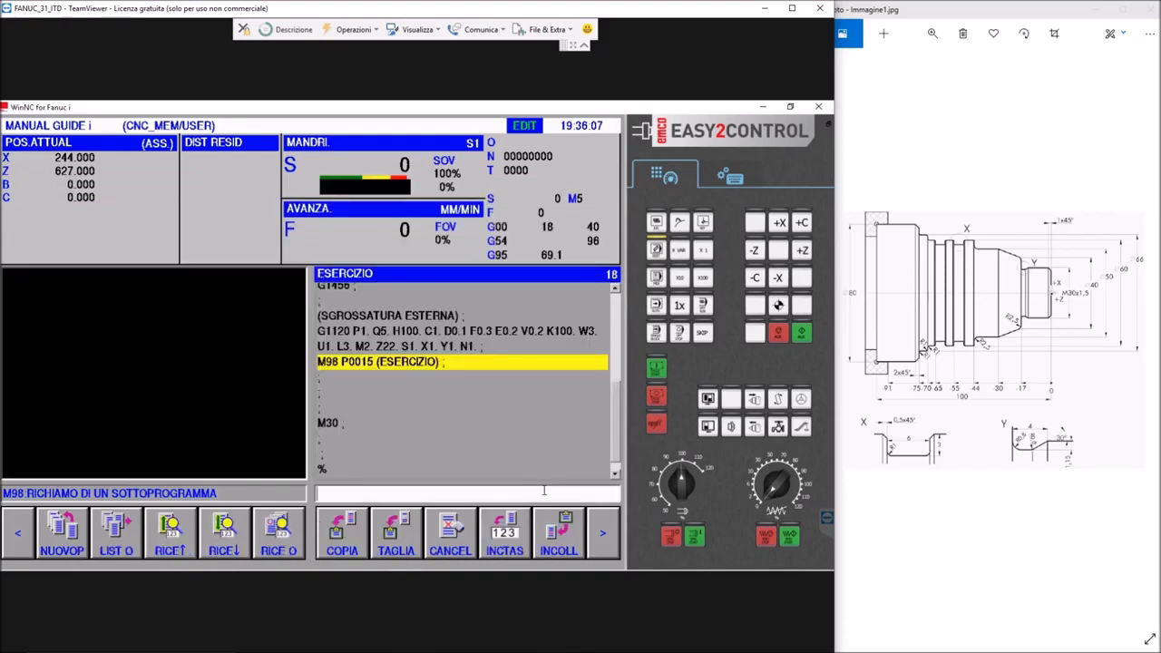
# Place the insertion point at the end of the M98 P0015 subprogram call, following the external roughing cycle
pyautogui.click(443, 362)
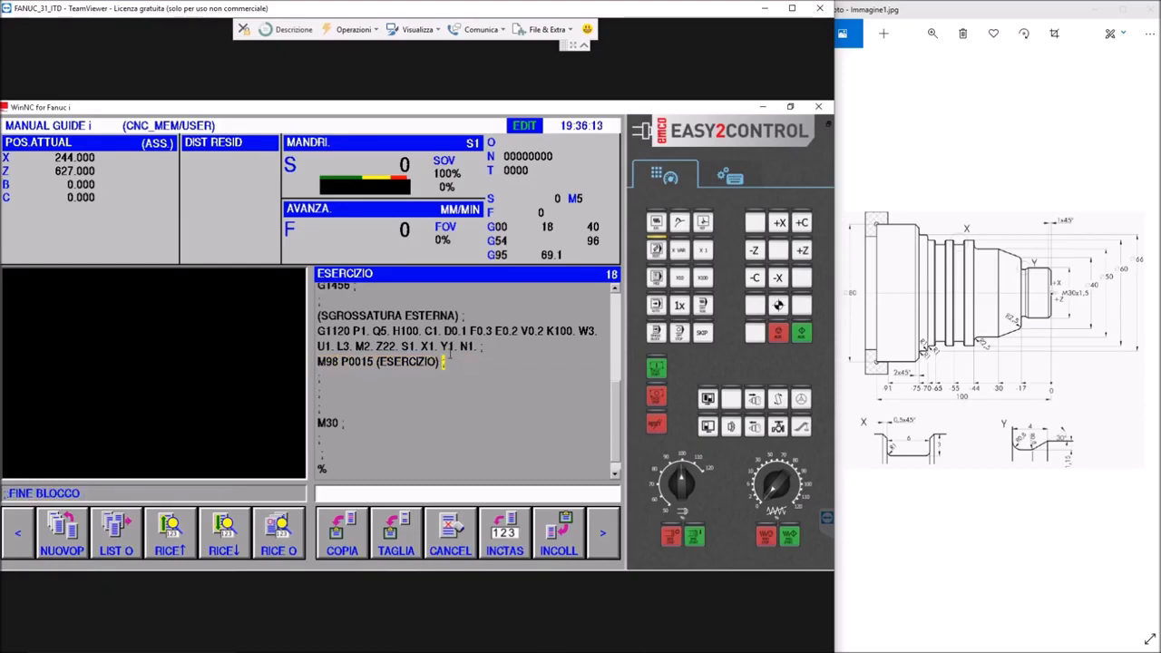
pyautogui.scroll(2, 444, 349)
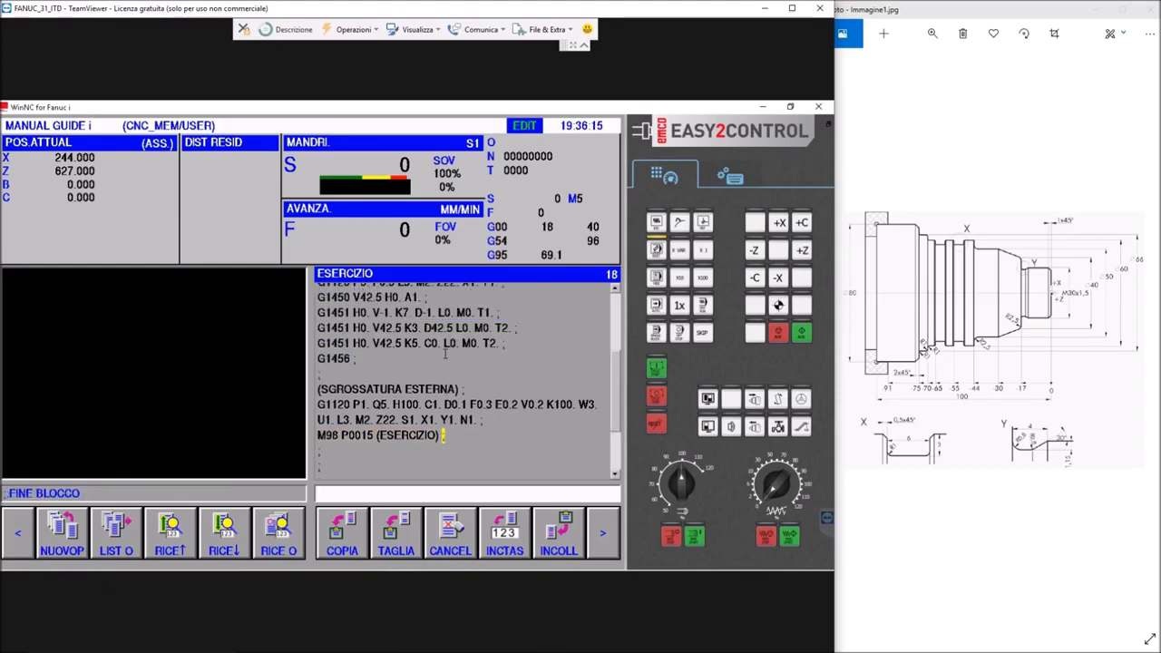
pyautogui.scroll(-2, 444, 354)
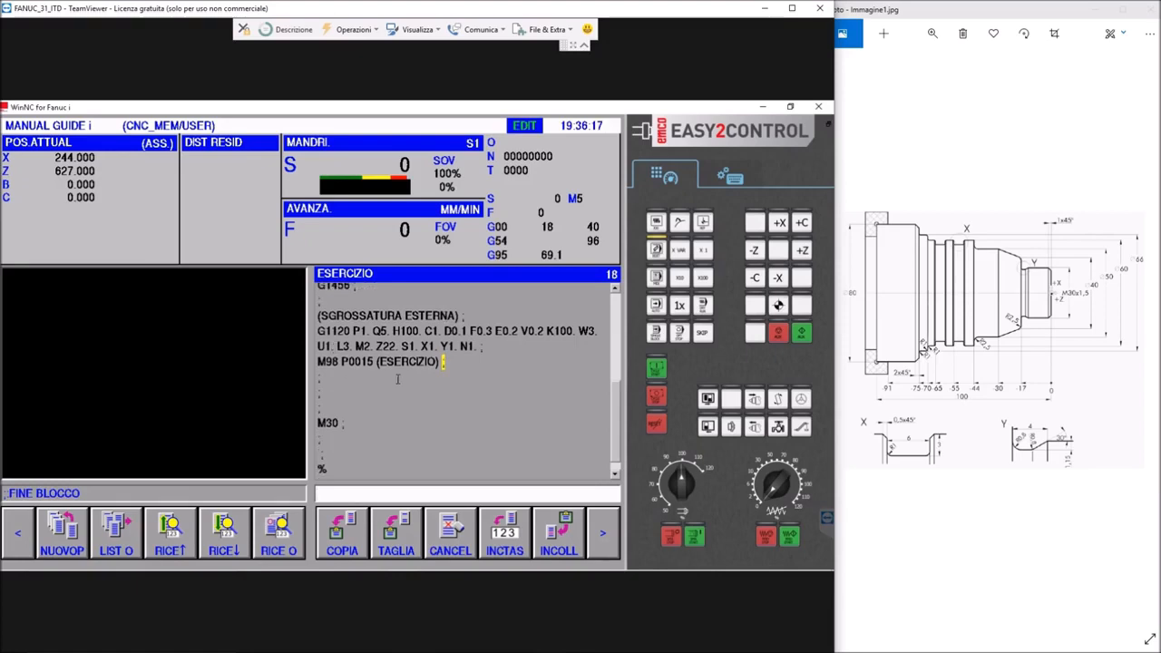
# Consult the tool offset table and the tool data to find a tool for finishing, and close it
pyautogui.click(606, 534)
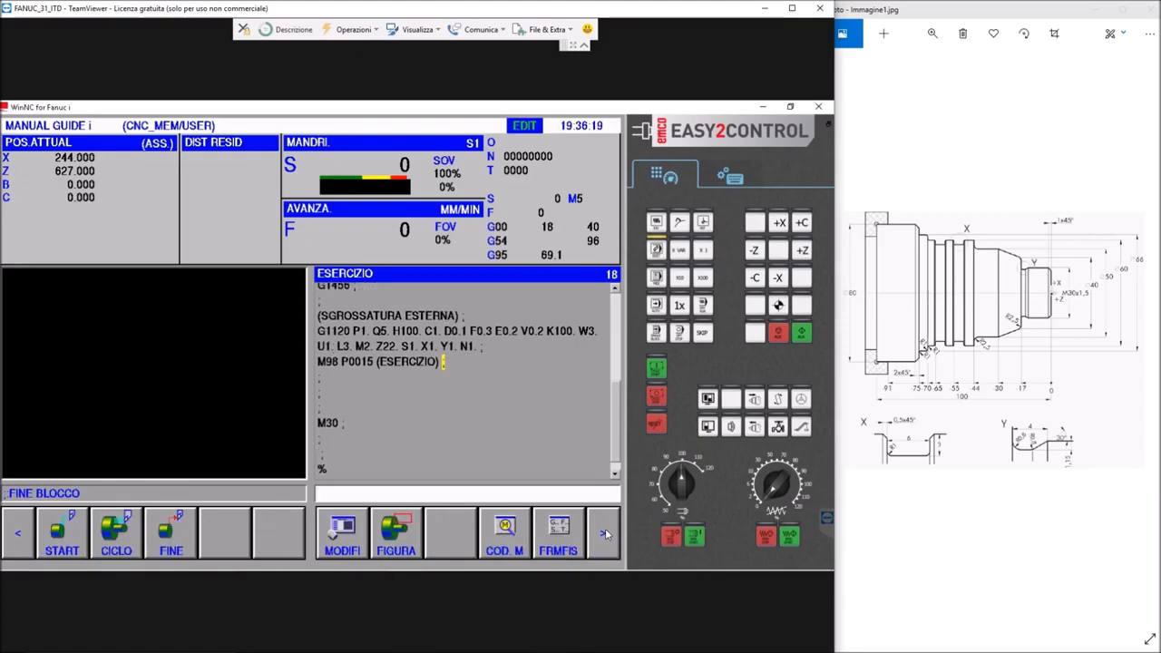
pyautogui.click(606, 533)
pyautogui.click(606, 534)
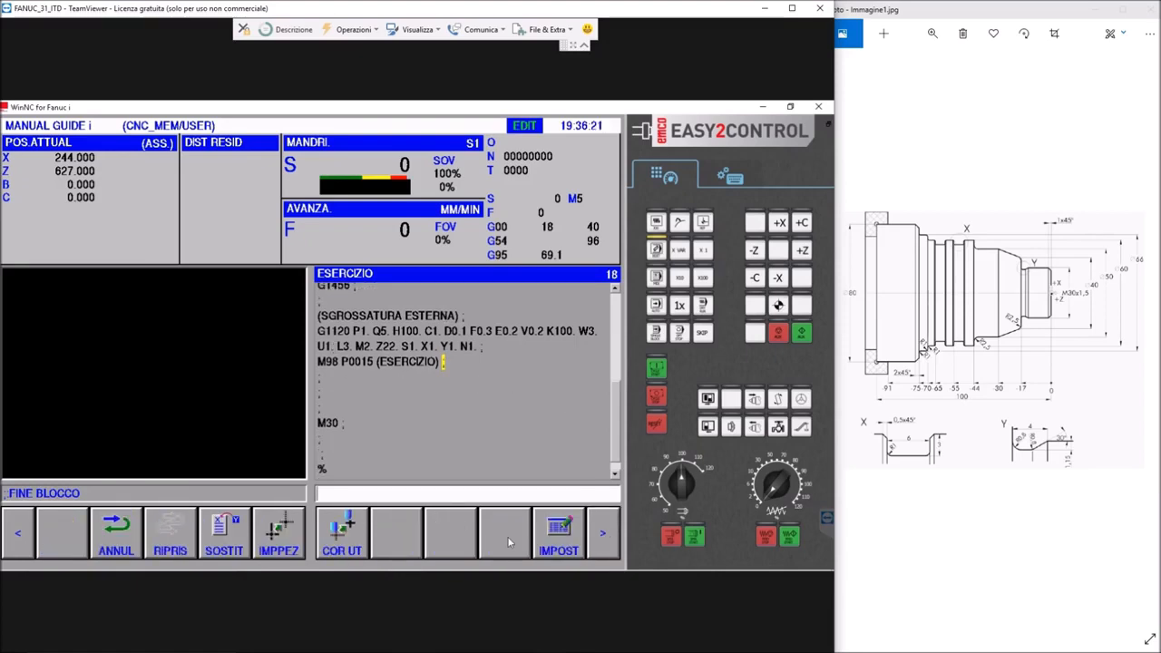
pyautogui.click(342, 536)
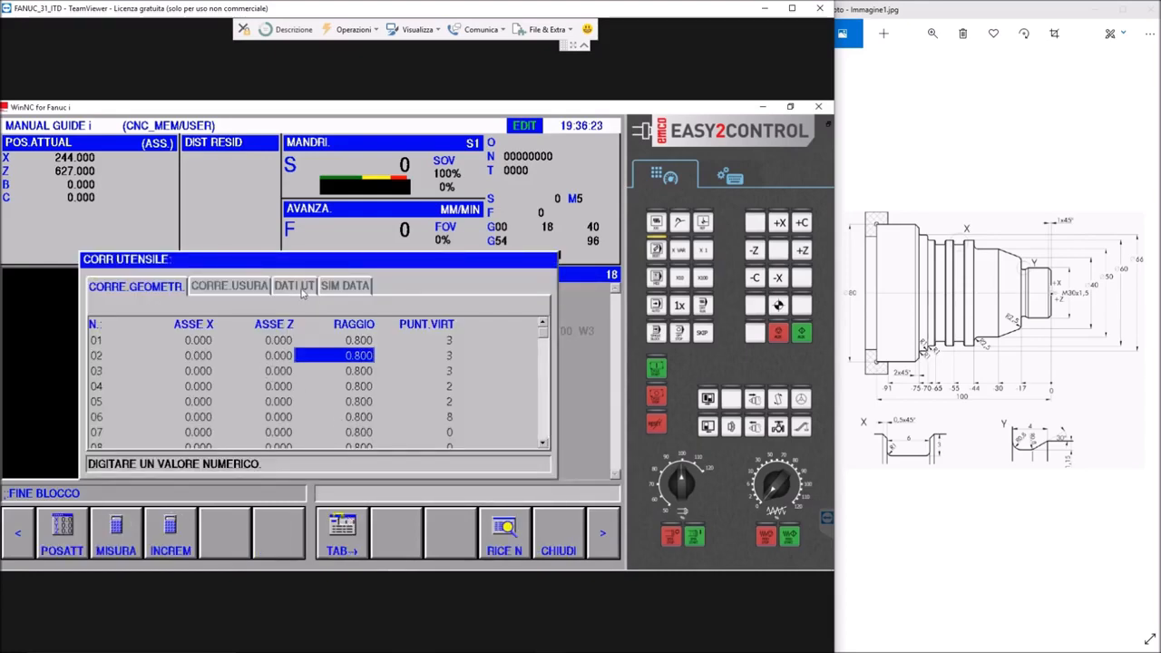
pyautogui.click(302, 288)
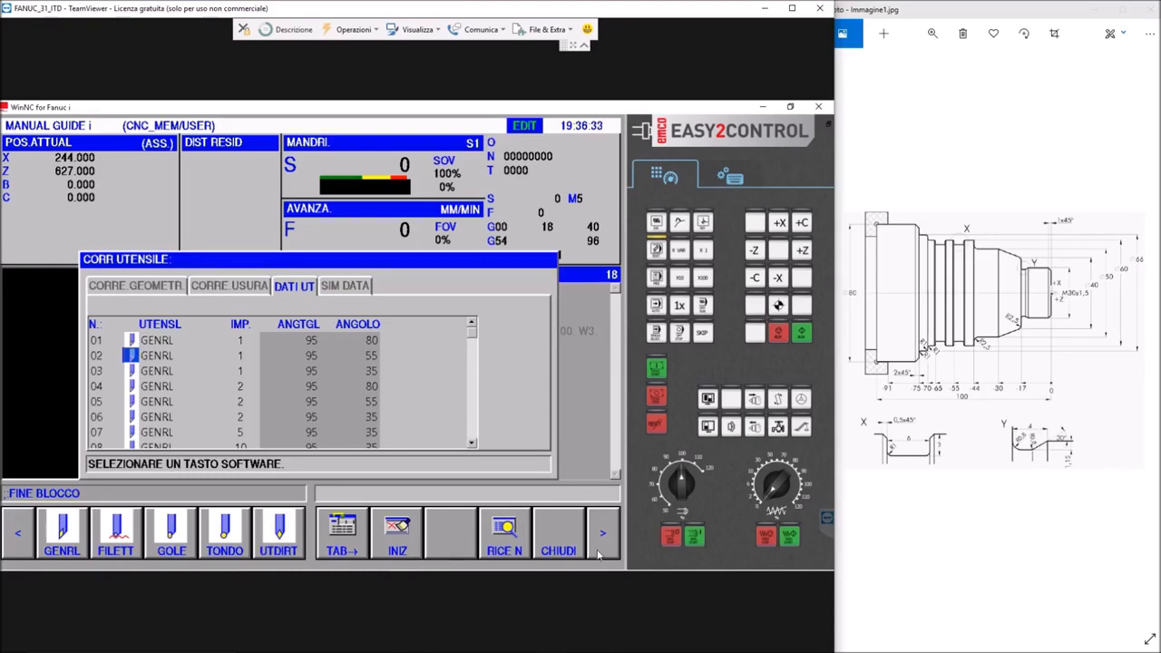
pyautogui.click(558, 540)
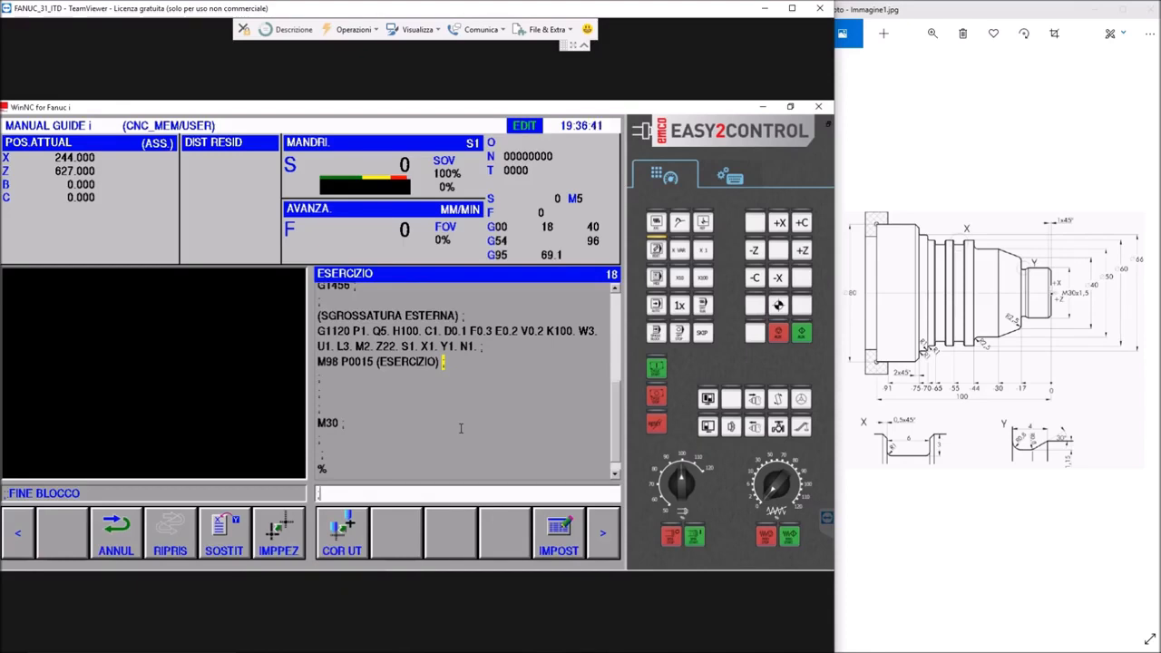
# Insert the tool call T0303 (VNMG X FINITURA R0.8) and the spindle block M4 S200 G96 below the subprogram call
pyautogui.write('T0303(VNM')
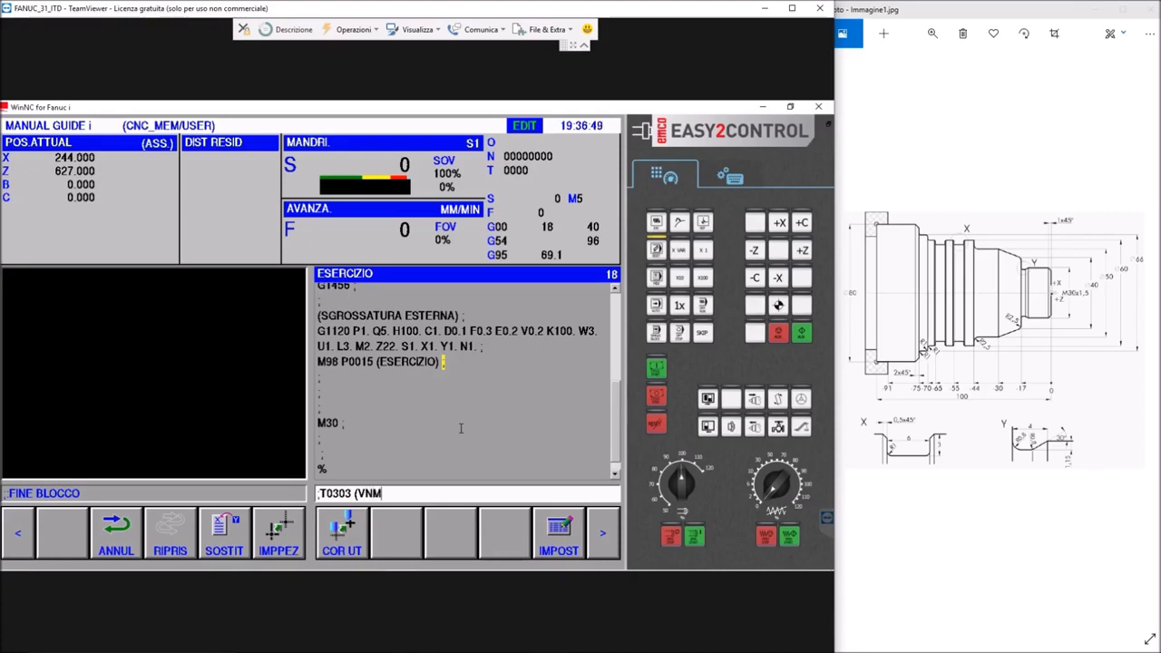
pyautogui.write('G X FINITURE')
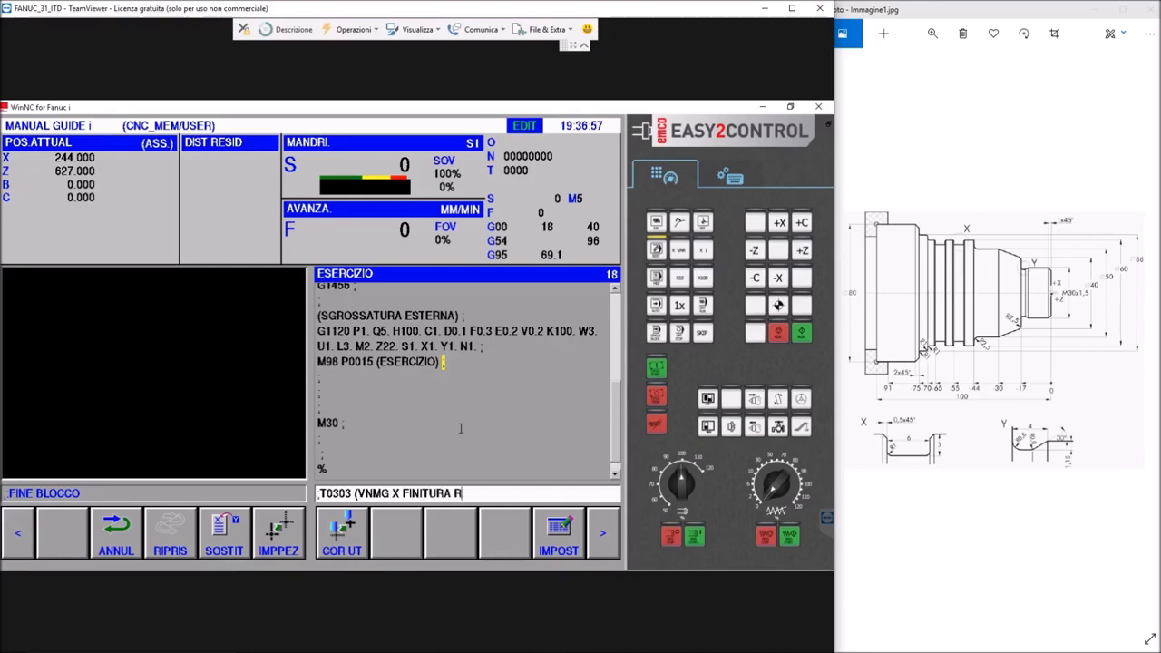
pyautogui.write(' R0.8); M4')
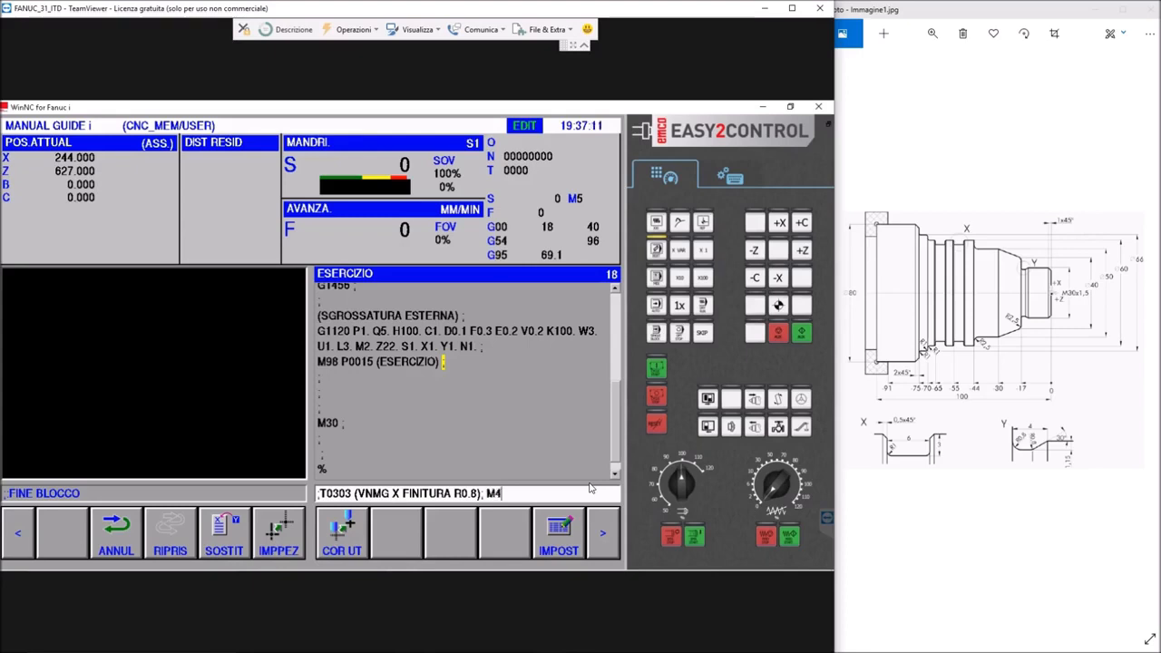
pyautogui.write('S200')
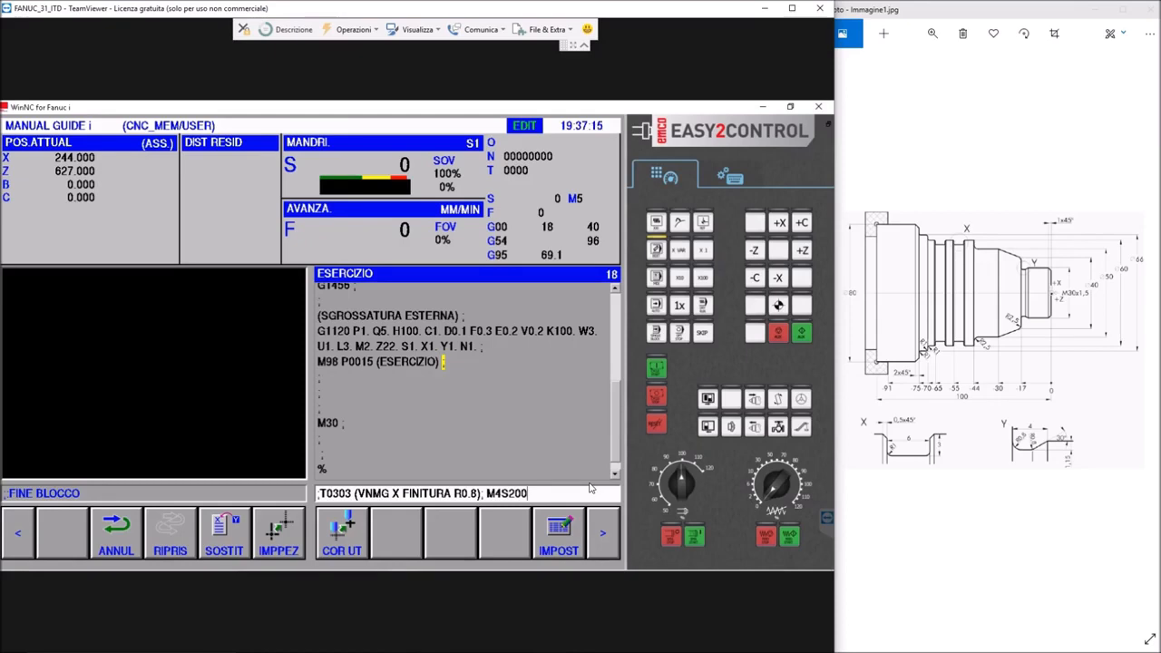
pyautogui.write('G96;')
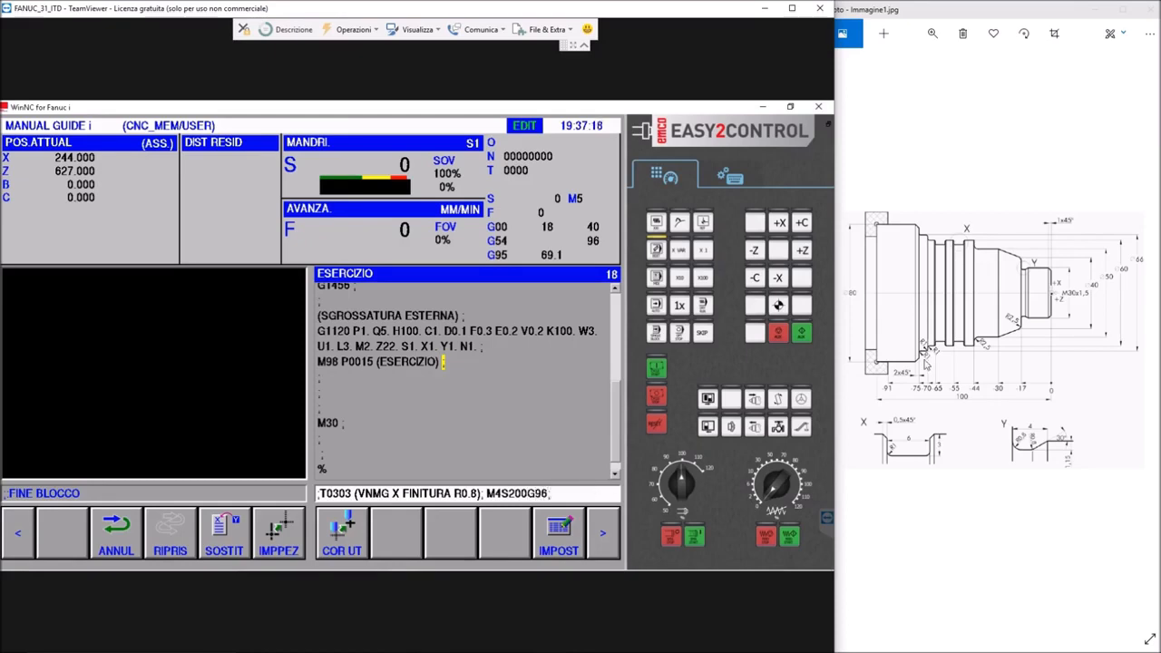
pyautogui.click(730, 177)
pyautogui.click(816, 392)
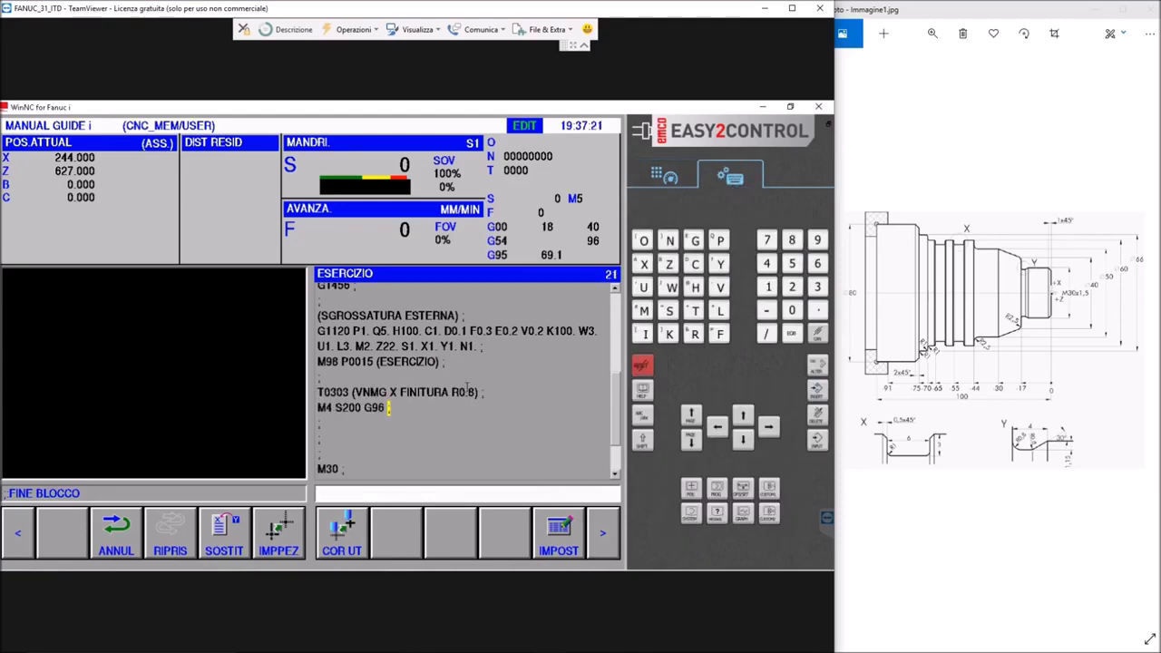
# Choose the TORNITURA(FINITURA ESTERNA) turning cycle for insertion below the spindle block
pyautogui.click(598, 540)
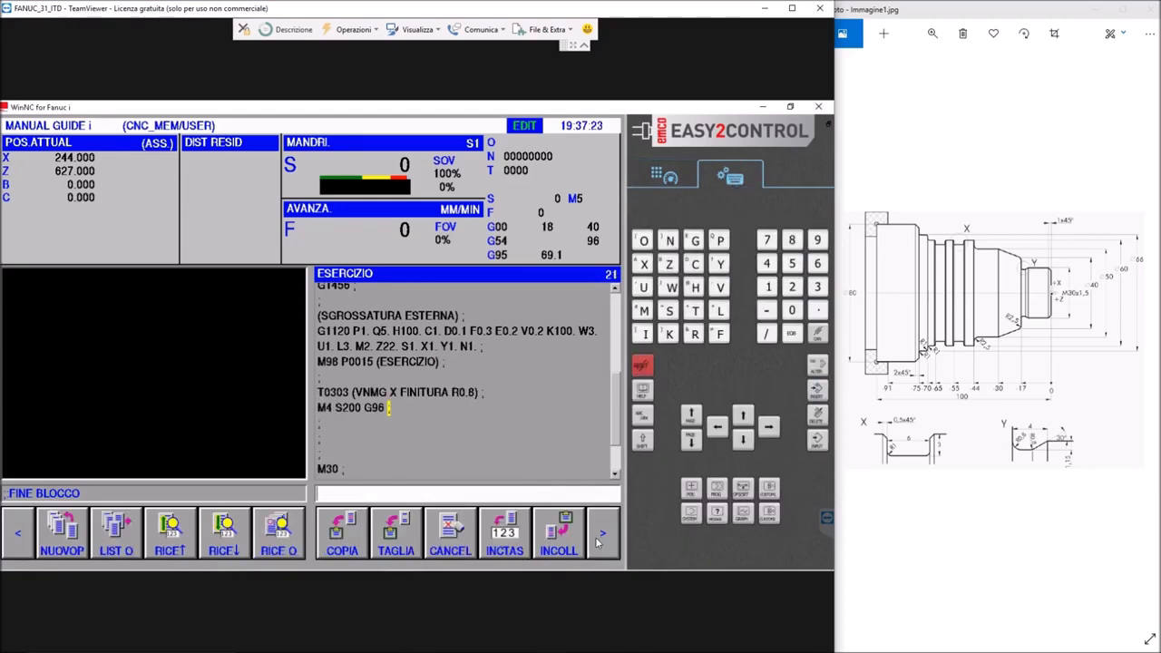
pyautogui.click(598, 541)
pyautogui.click(127, 533)
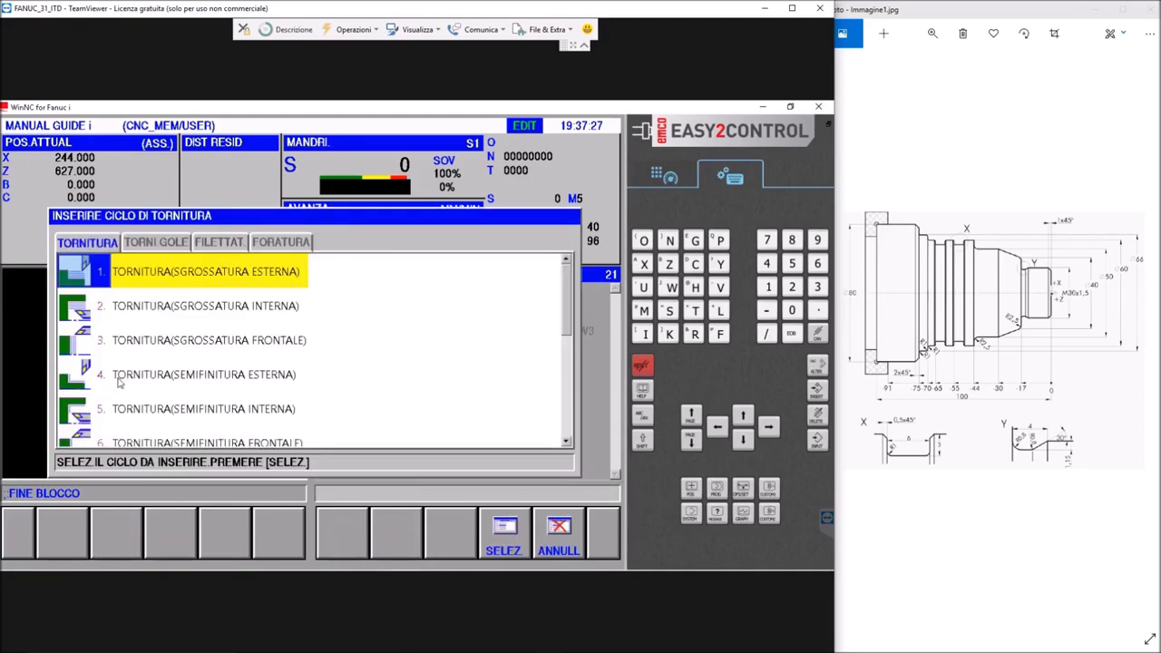
pyautogui.scroll(-1, 190, 356)
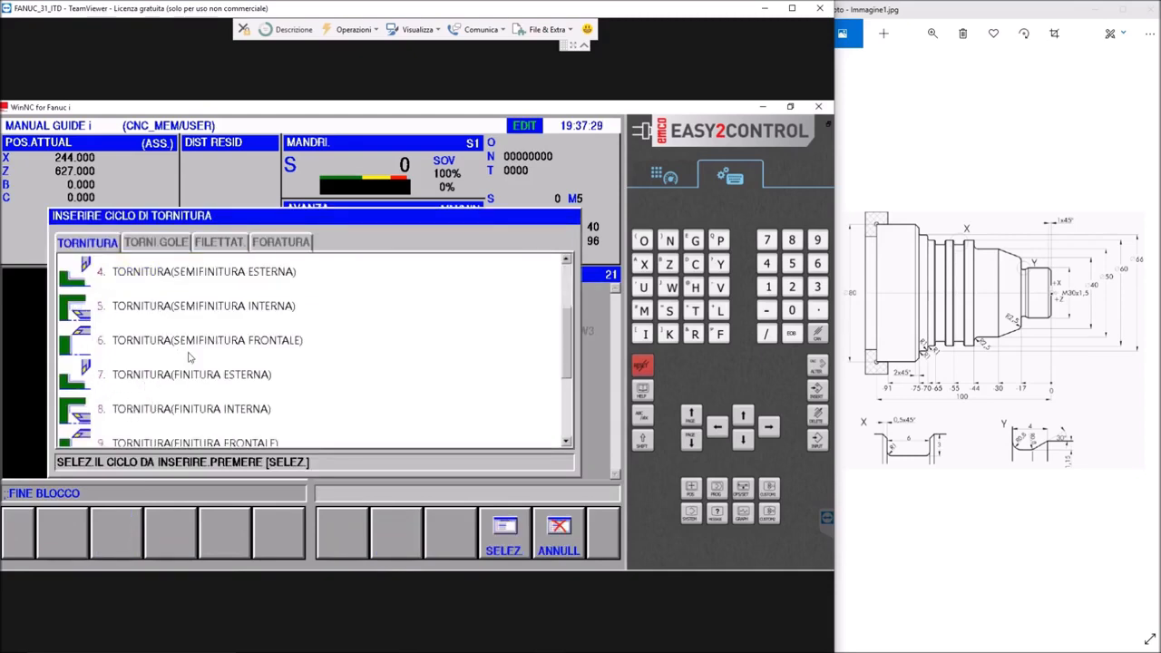
pyautogui.scroll(-2, 191, 358)
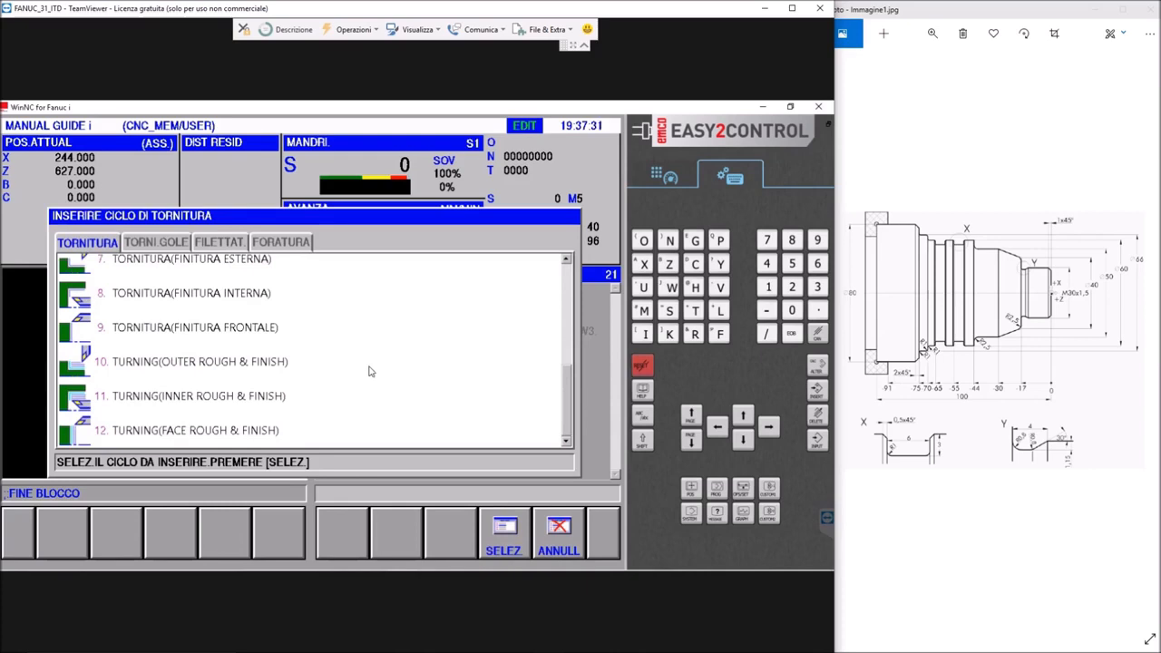
pyautogui.scroll(1, 370, 372)
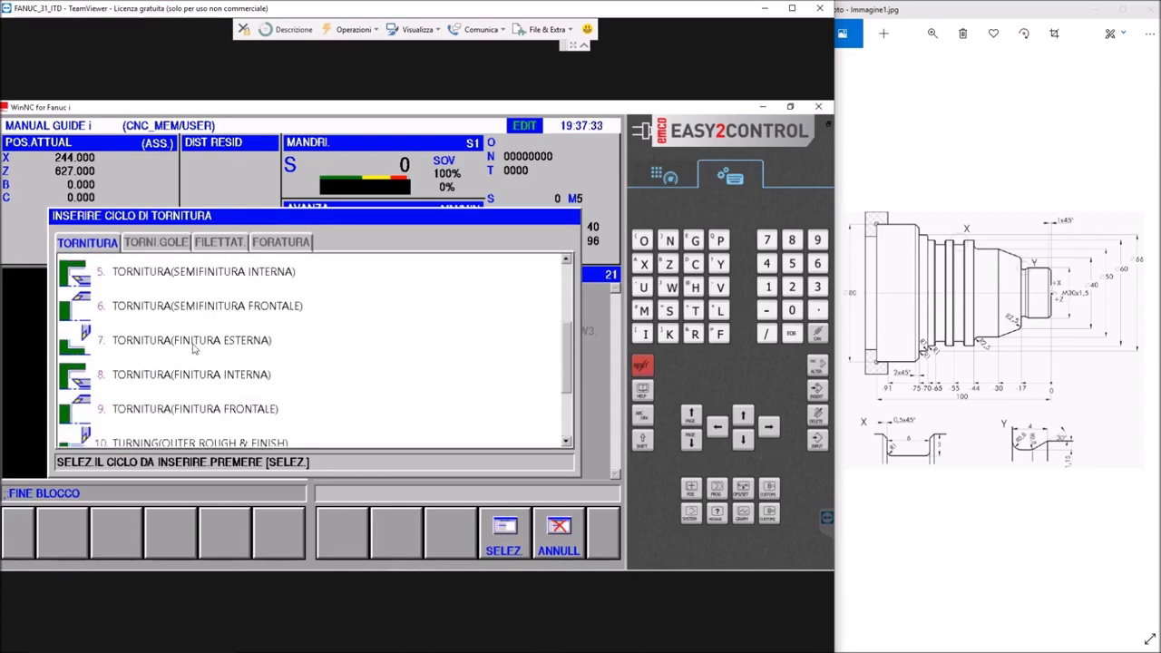
pyautogui.doubleClick(67, 350)
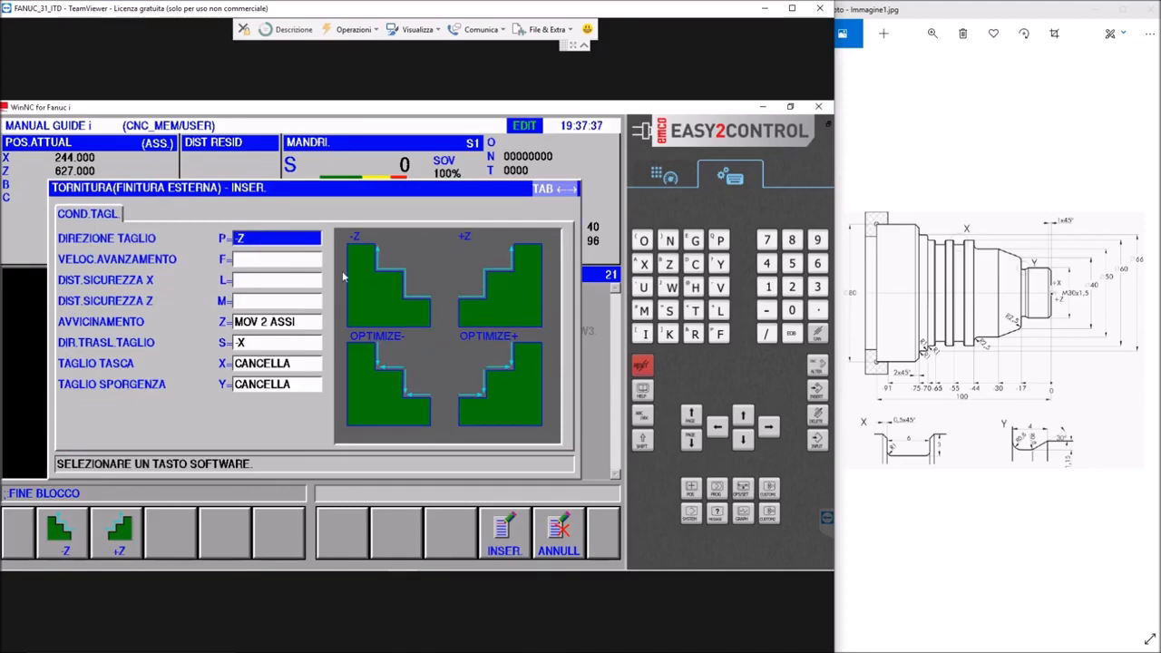
# Set the finishing cycle's feed to F=0.15, safety distances to L=3 in X and M=2 in Z, and cut shift direction to S=+X
pyautogui.click(258, 262)
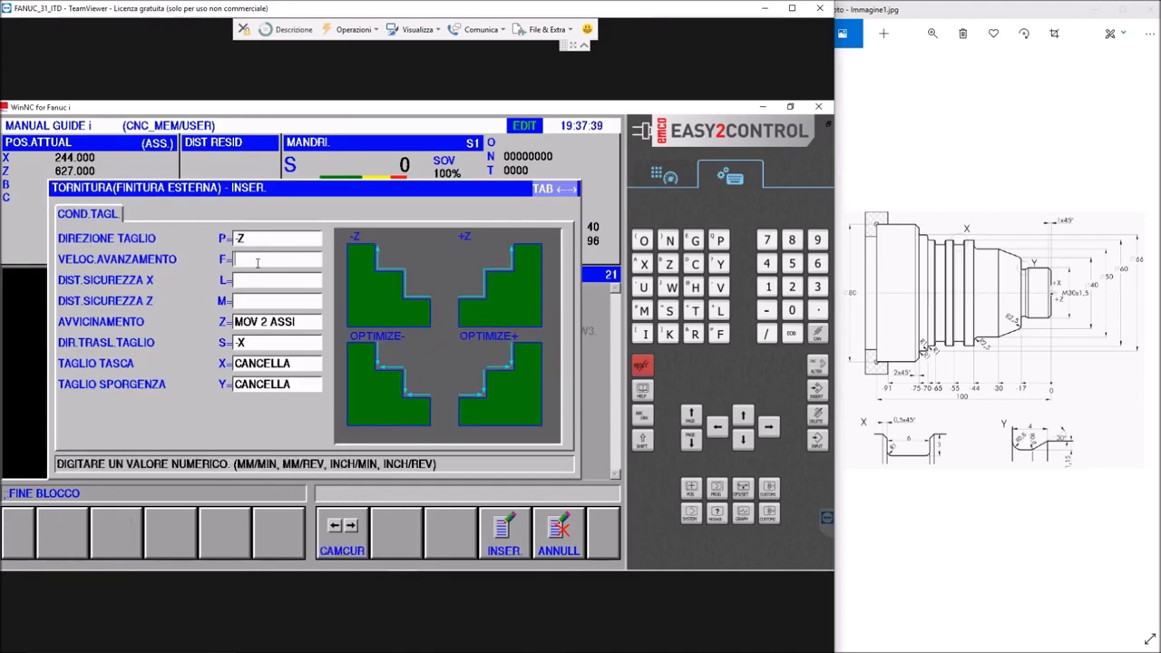
pyautogui.write('0.15')
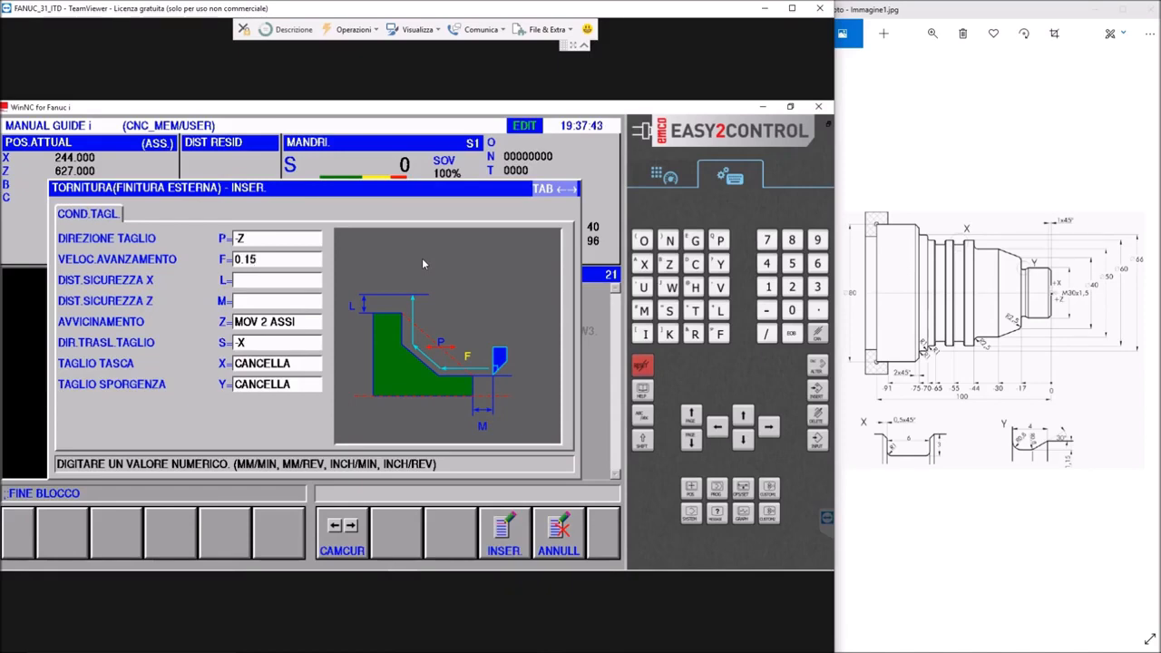
pyautogui.press('Return')
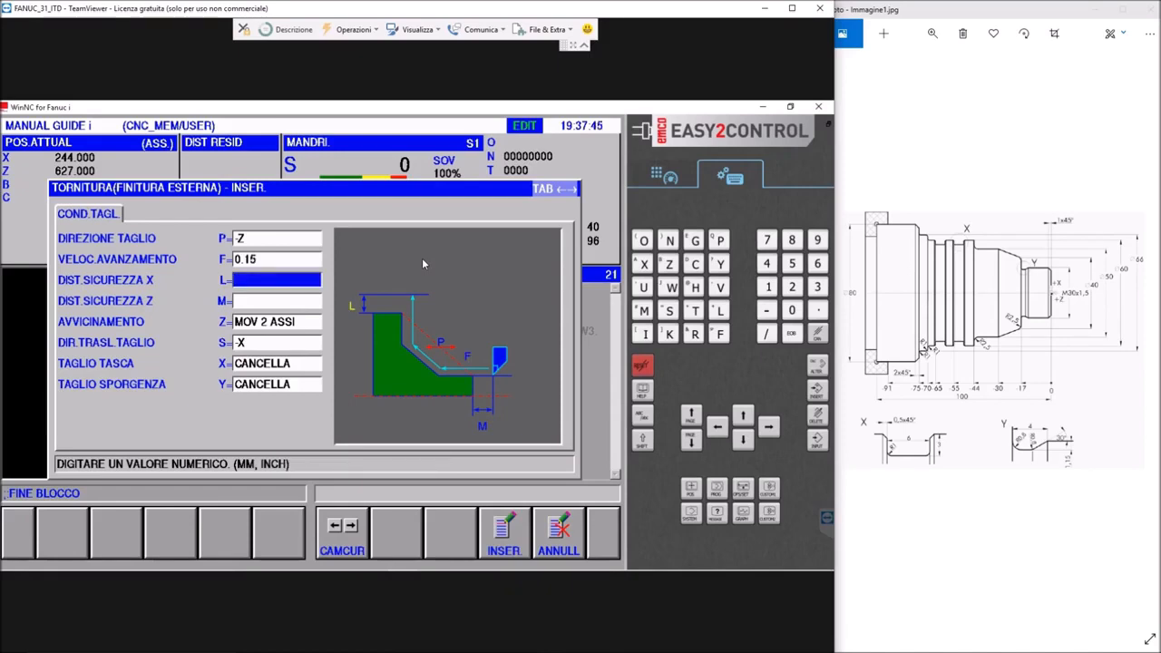
pyautogui.write('3.')
pyautogui.press('Return')
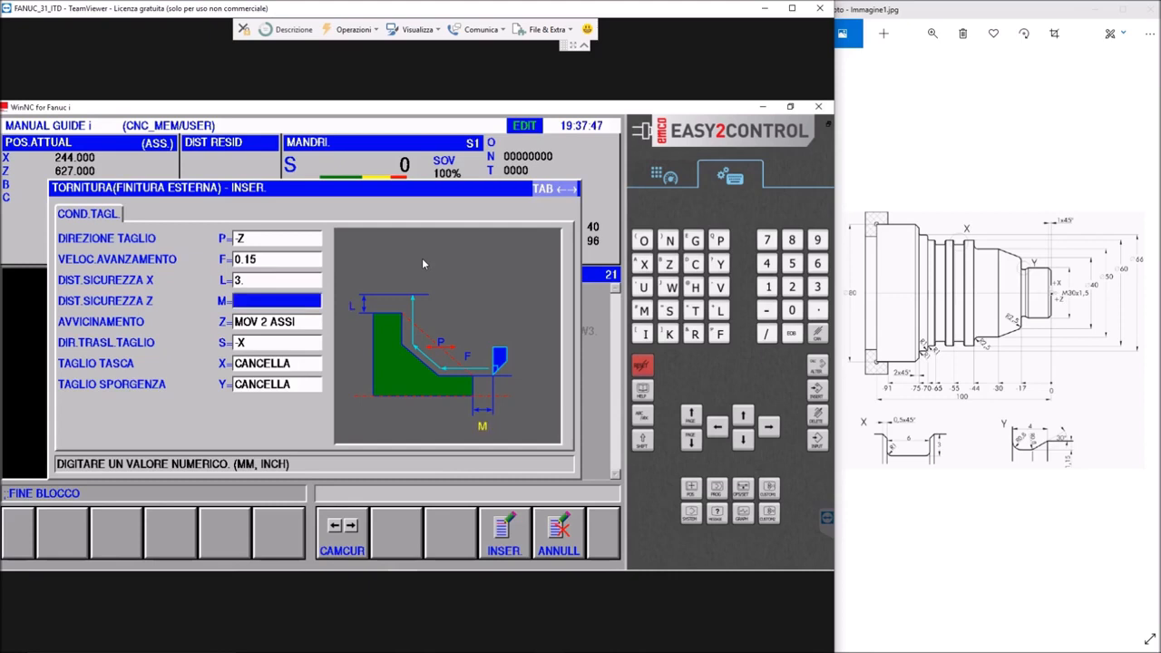
pyautogui.write('2')
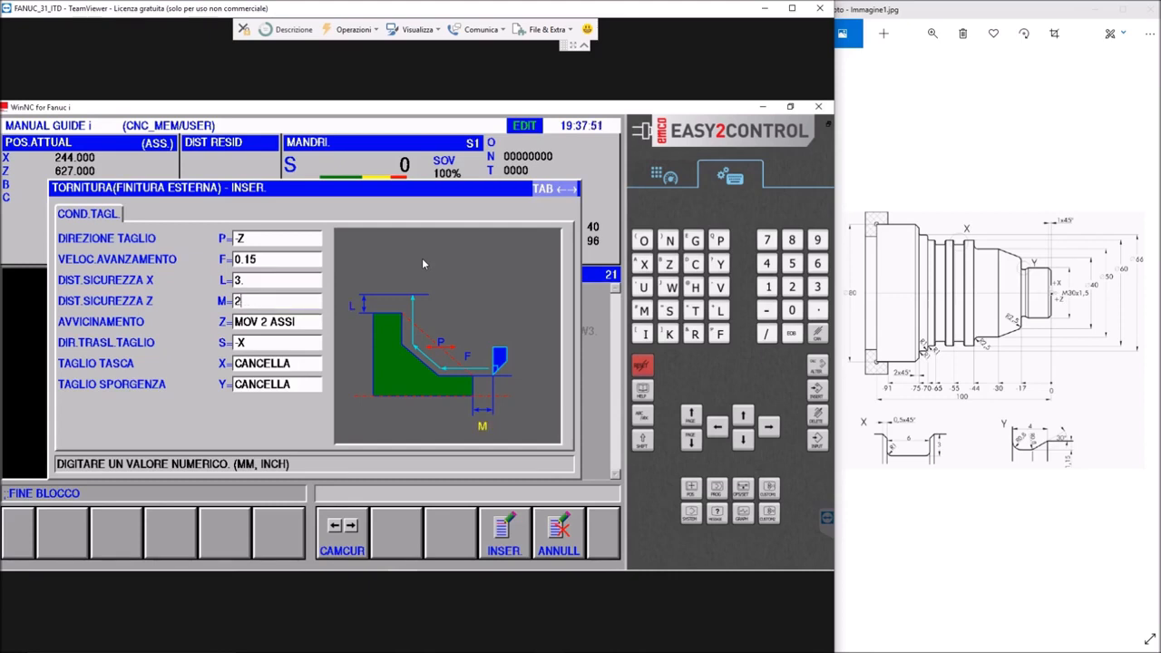
pyautogui.press('Return')
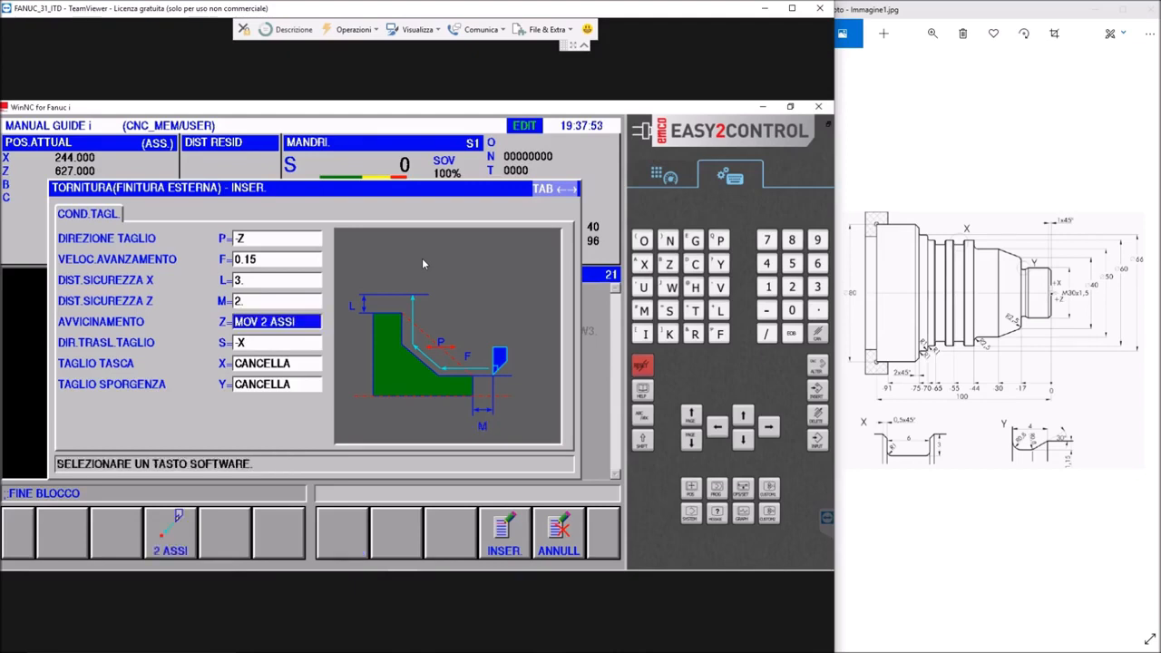
pyautogui.press('Down')
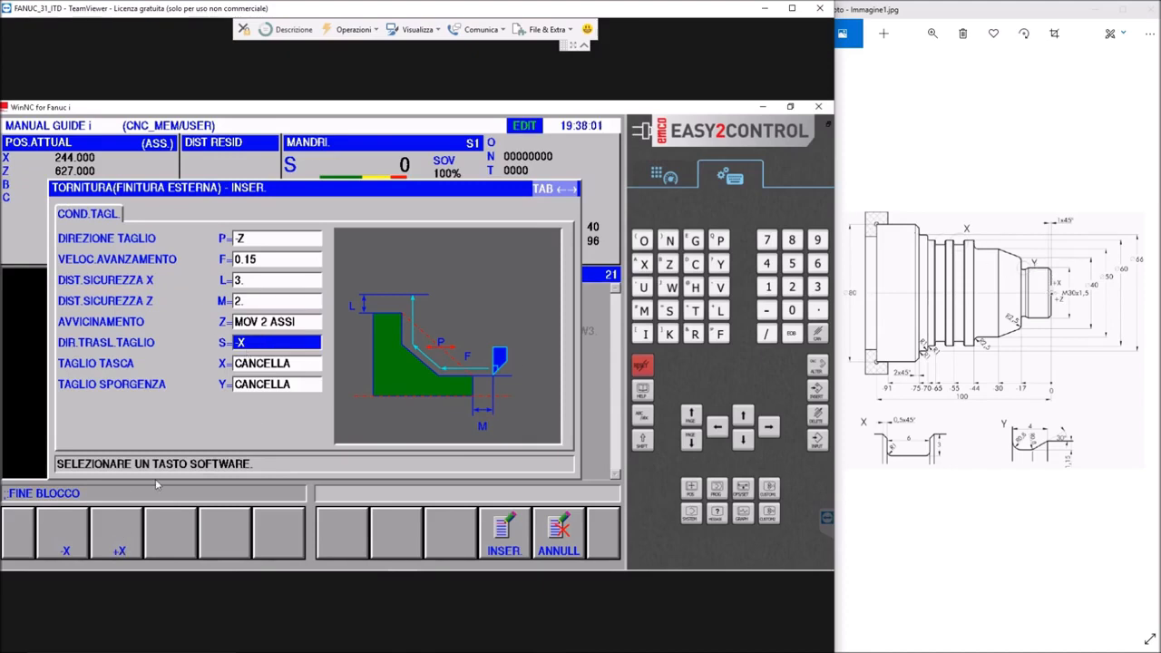
pyautogui.click(119, 540)
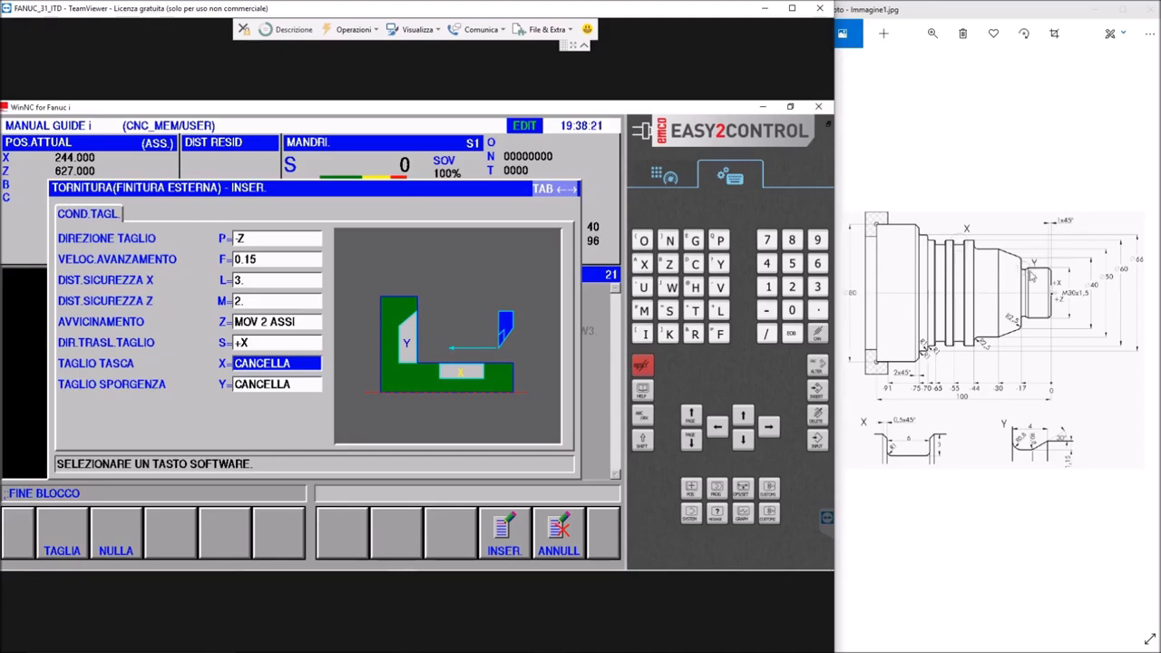
# Insert the external finishing cycle and call the existing ESERCIZIO contour subprogram (P15) as its figure
pyautogui.click(505, 535)
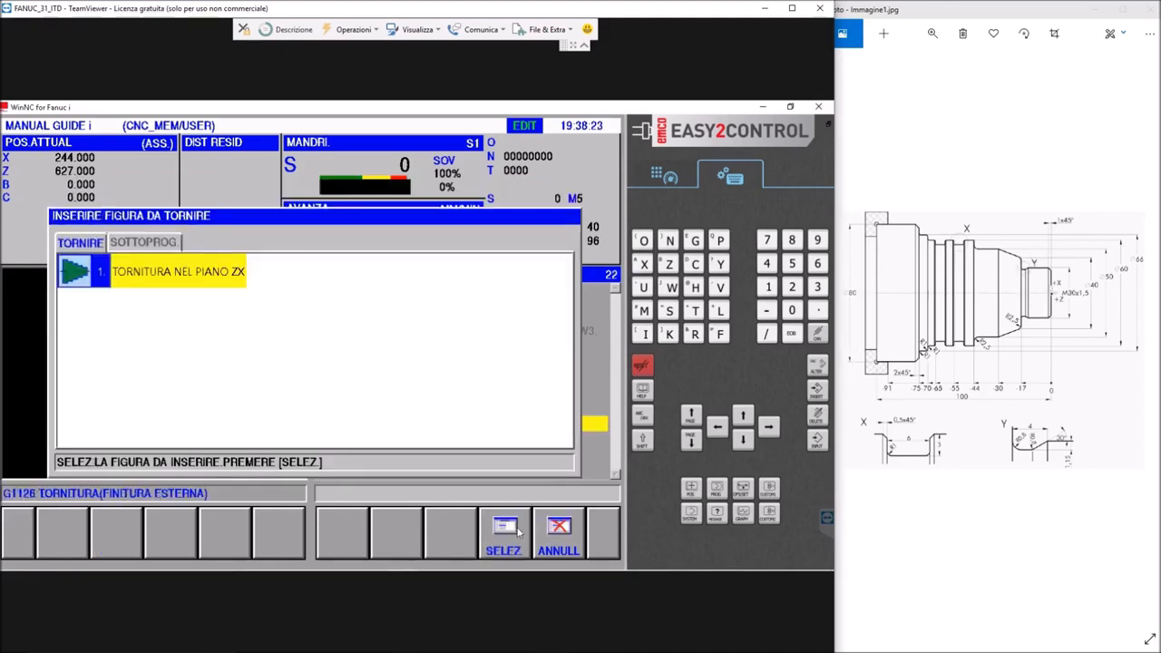
pyautogui.click(152, 245)
pyautogui.doubleClick(80, 345)
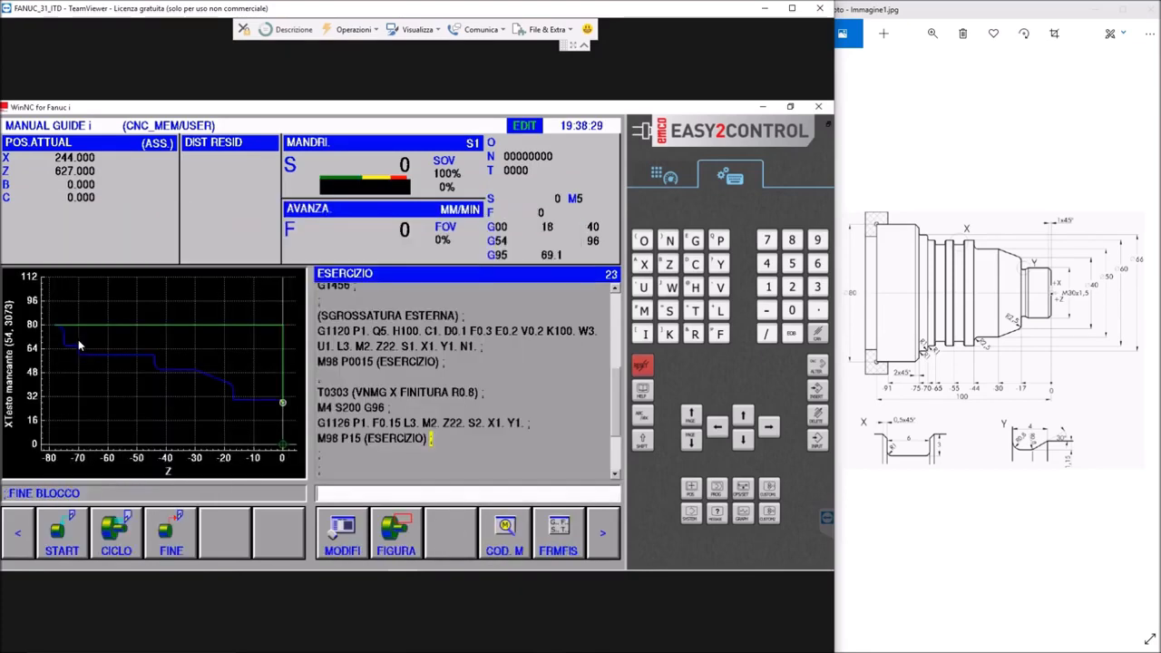
# Run the animated simulation of the ESERCIZIO program to check the roughed and finished shaft
pyautogui.click(601, 539)
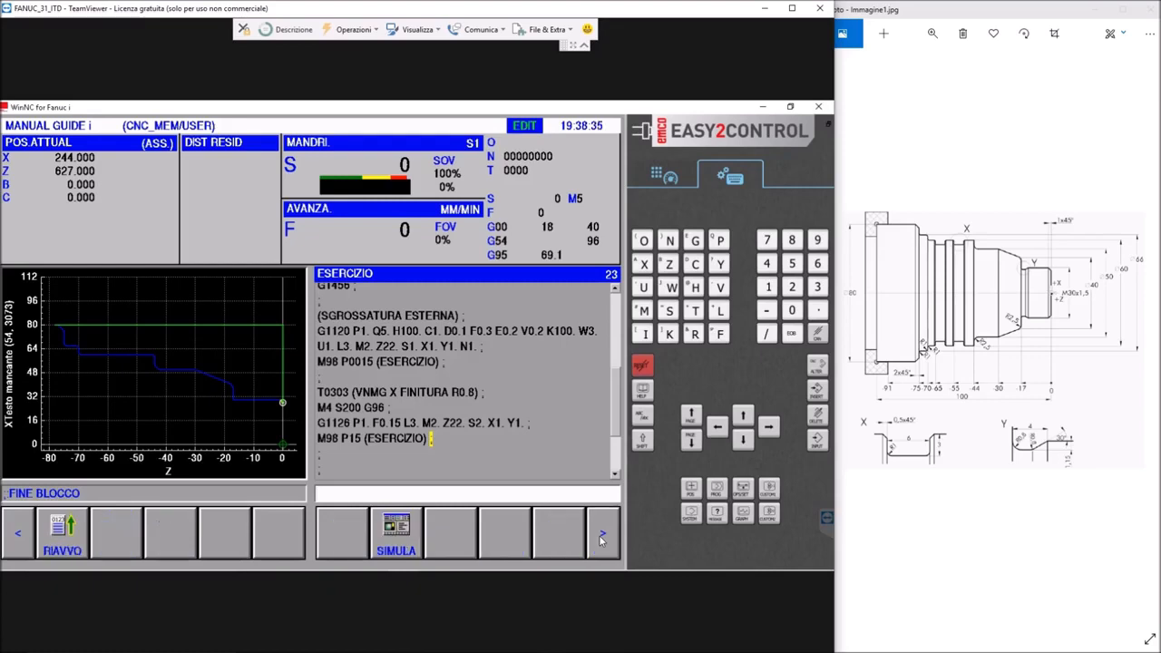
pyautogui.click(396, 535)
pyautogui.click(115, 535)
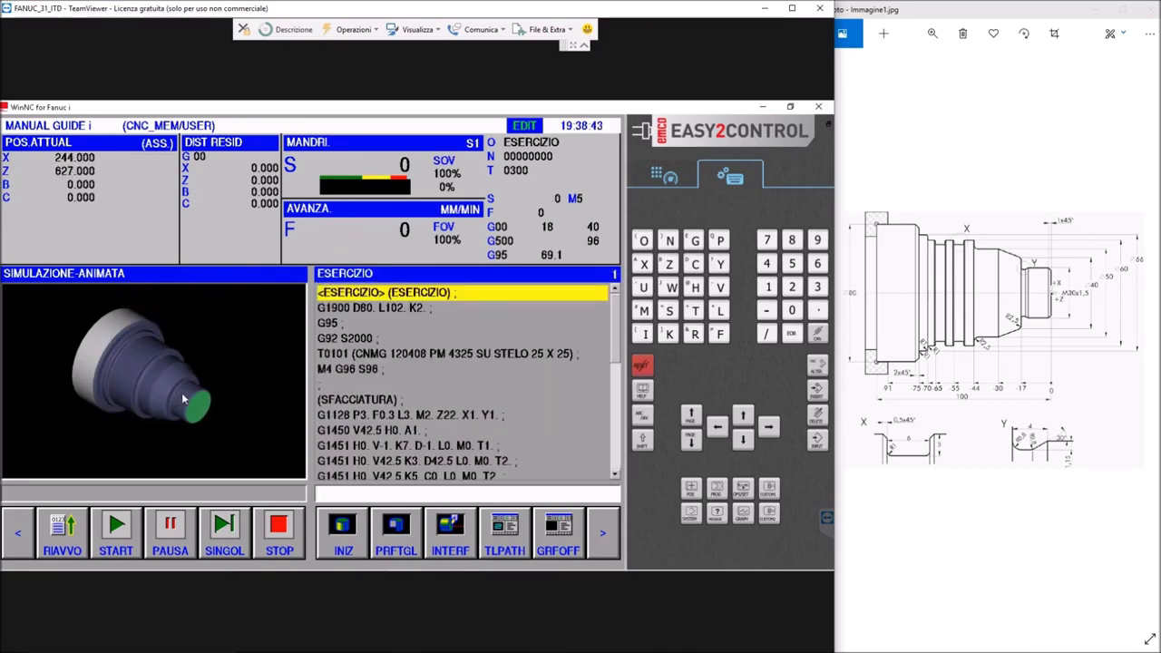
pyautogui.moveTo(620, 343); pyautogui.dragTo(621, 451)
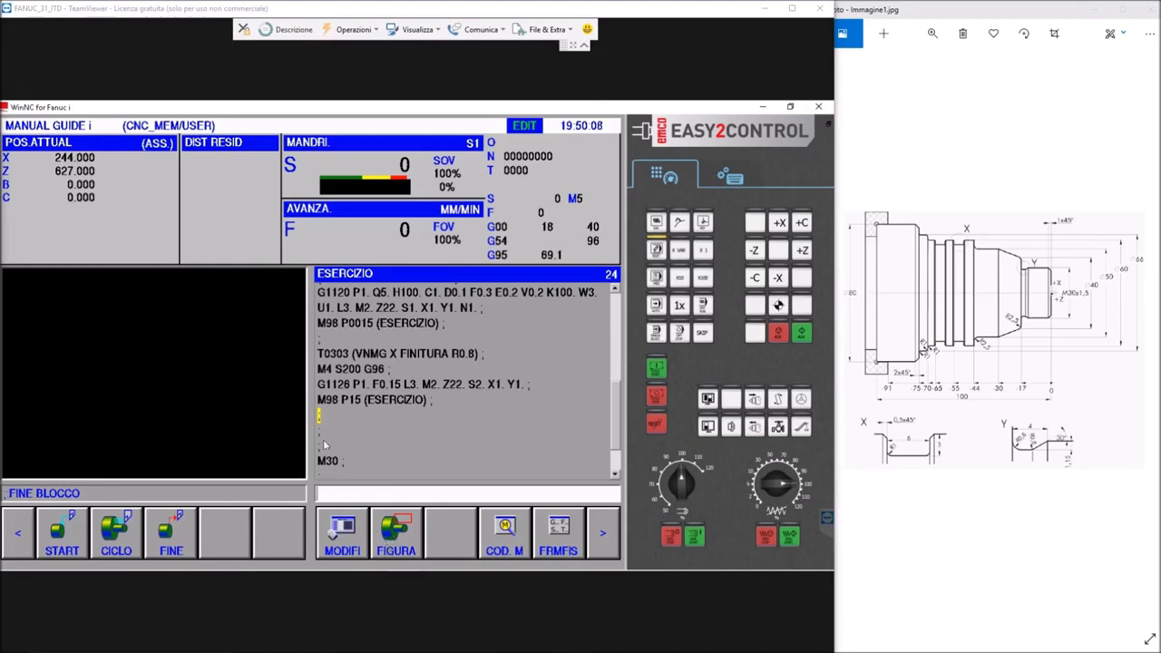
# Start a ZX-plane turning figure on the empty line above M30, with start point DX=30 and Z=-13
pyautogui.click(400, 550)
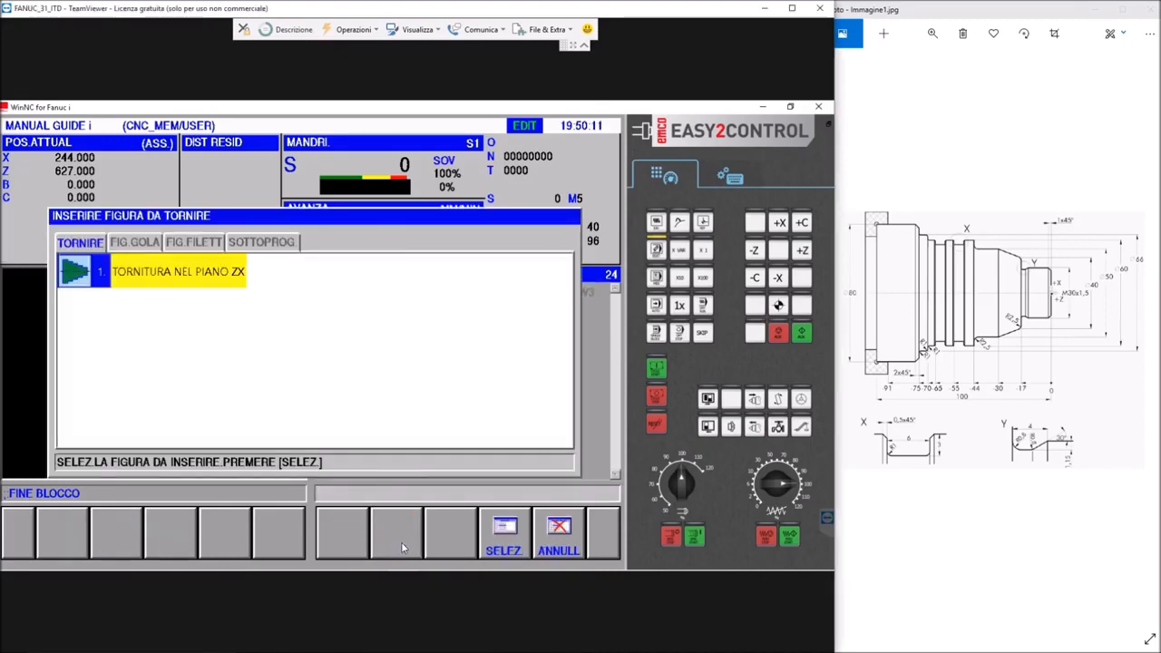
pyautogui.doubleClick(205, 276)
pyautogui.click(378, 262)
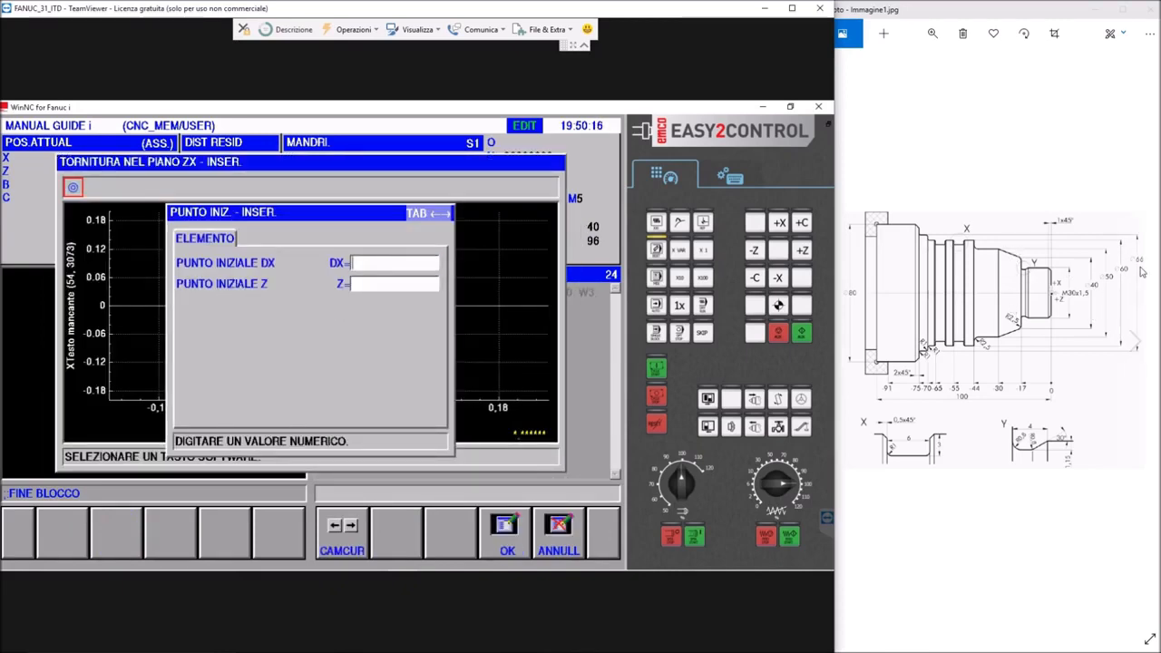
pyautogui.write('30.')
pyautogui.press('Return')
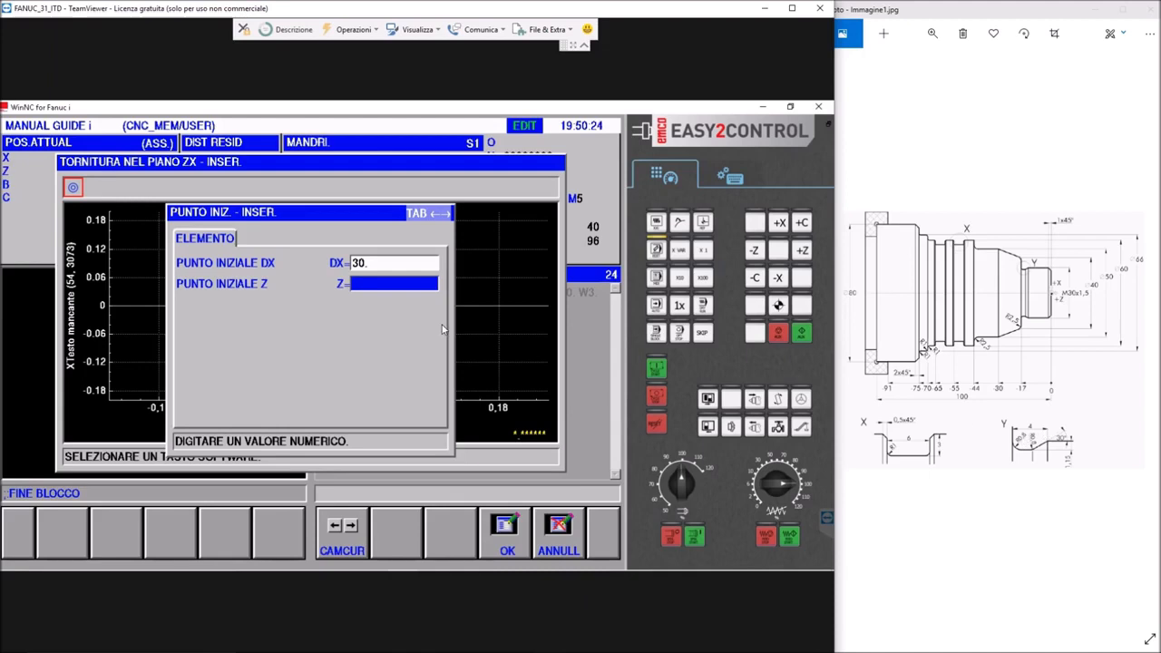
pyautogui.write('-13')
pyautogui.press('Return')
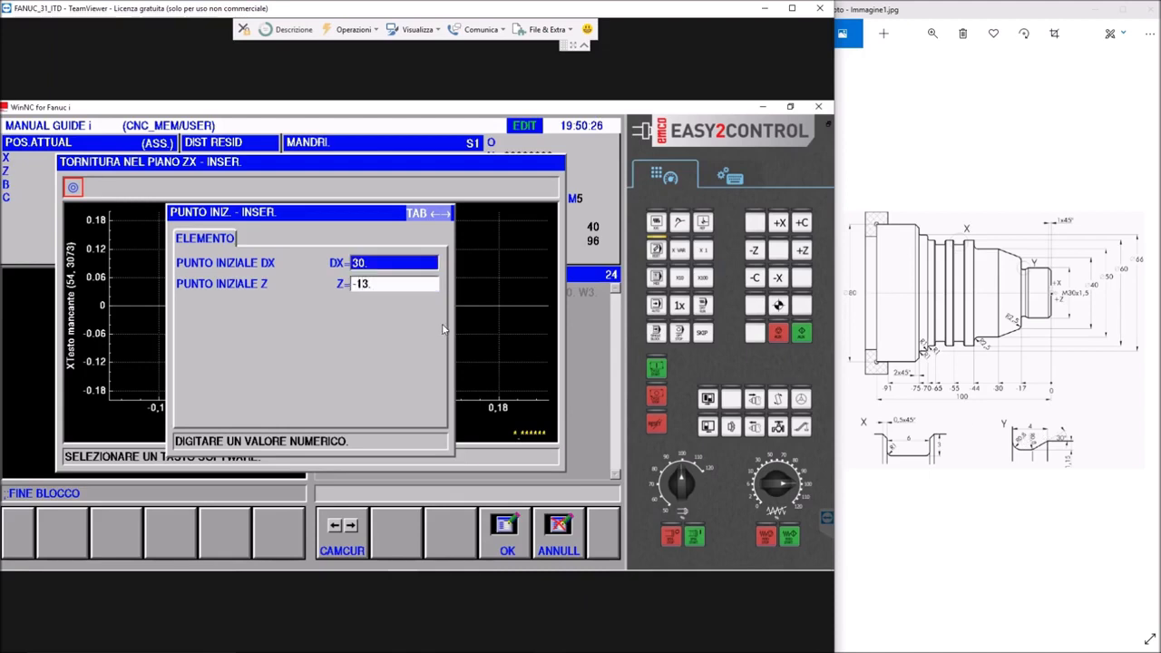
pyautogui.click(503, 539)
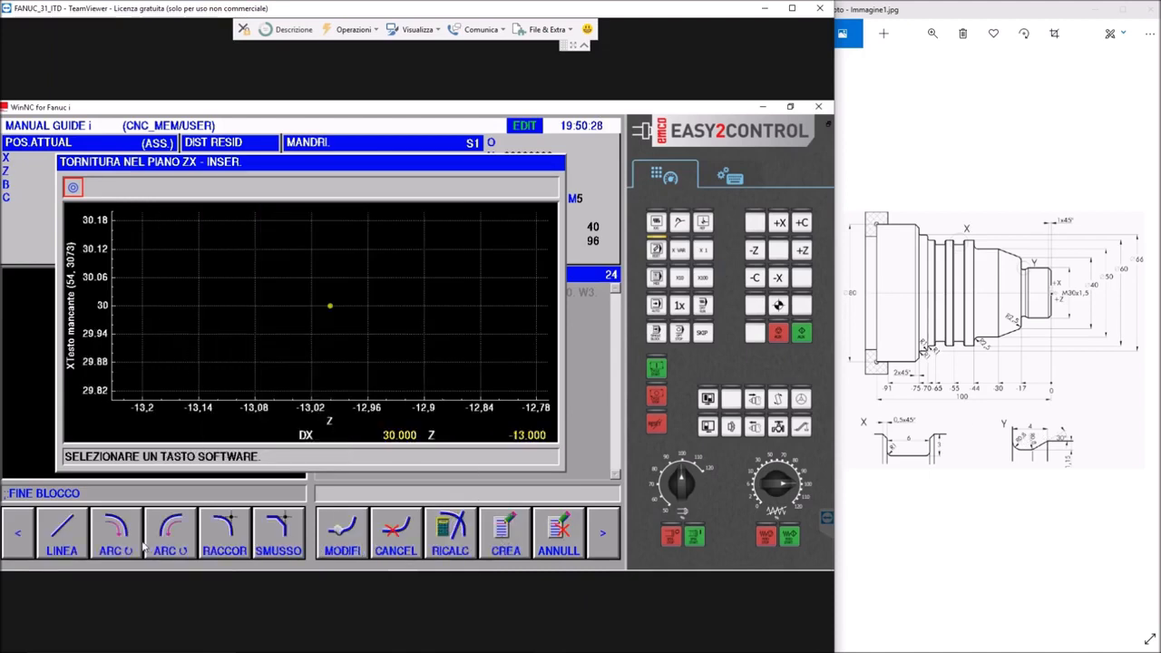
# Add the undercut's sloping line in direction SX-GIU, ending at DX=27.7 with an angle of 30
pyautogui.click(72, 543)
pyautogui.click(365, 555)
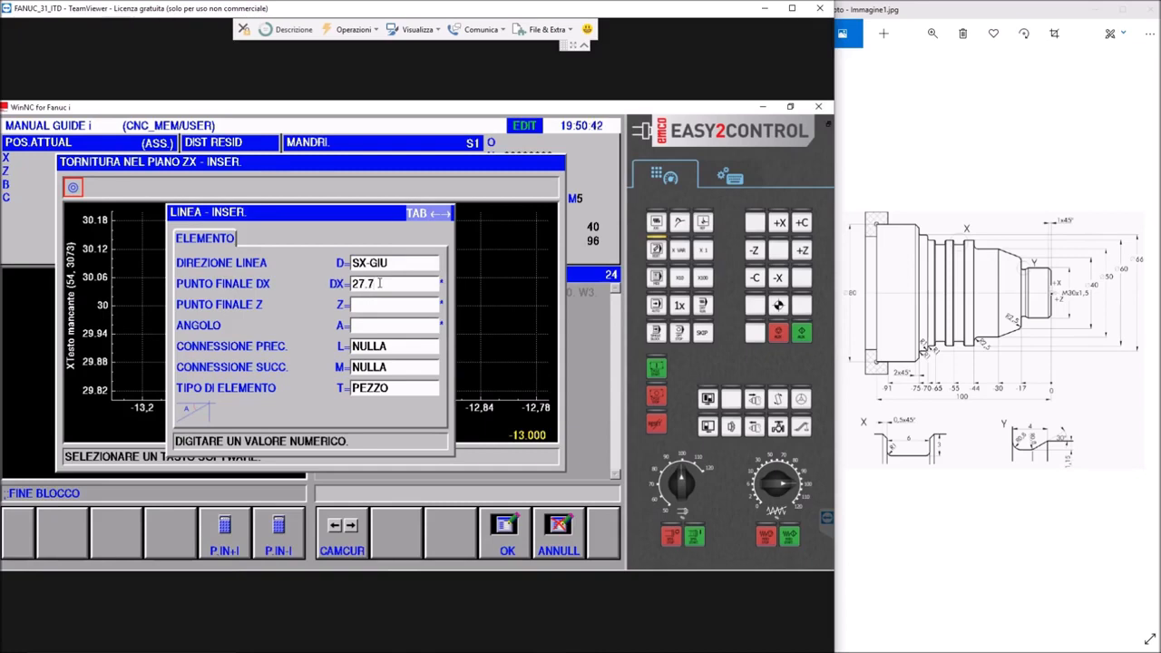
pyautogui.press('Down')
pyautogui.press('Down')
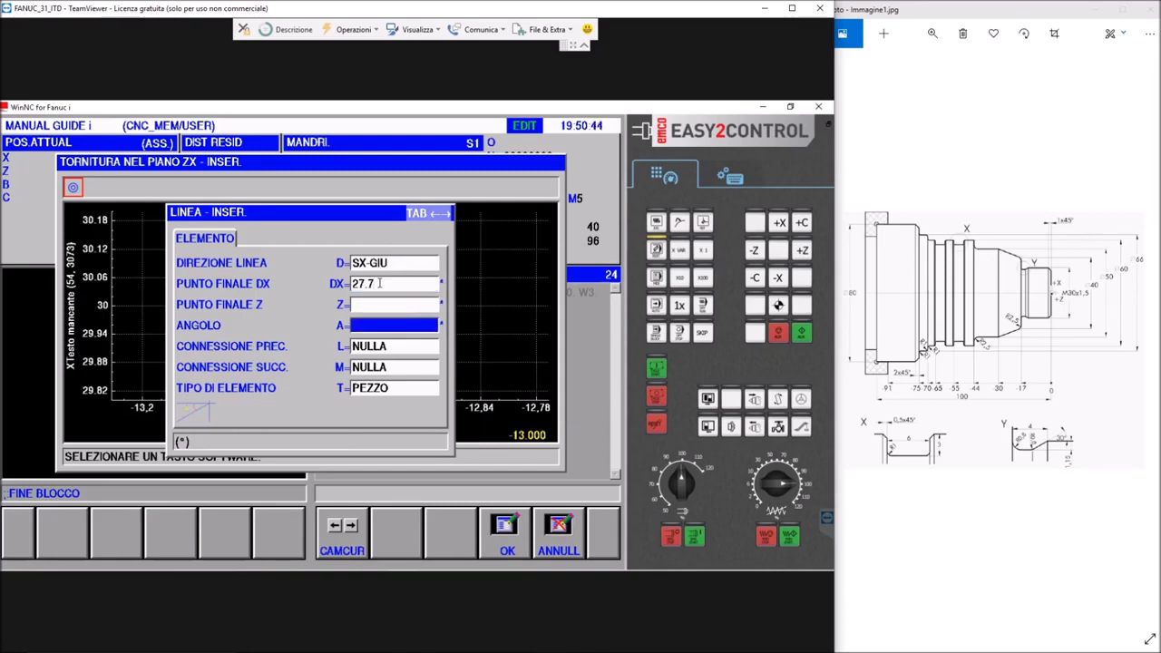
pyautogui.write('30')
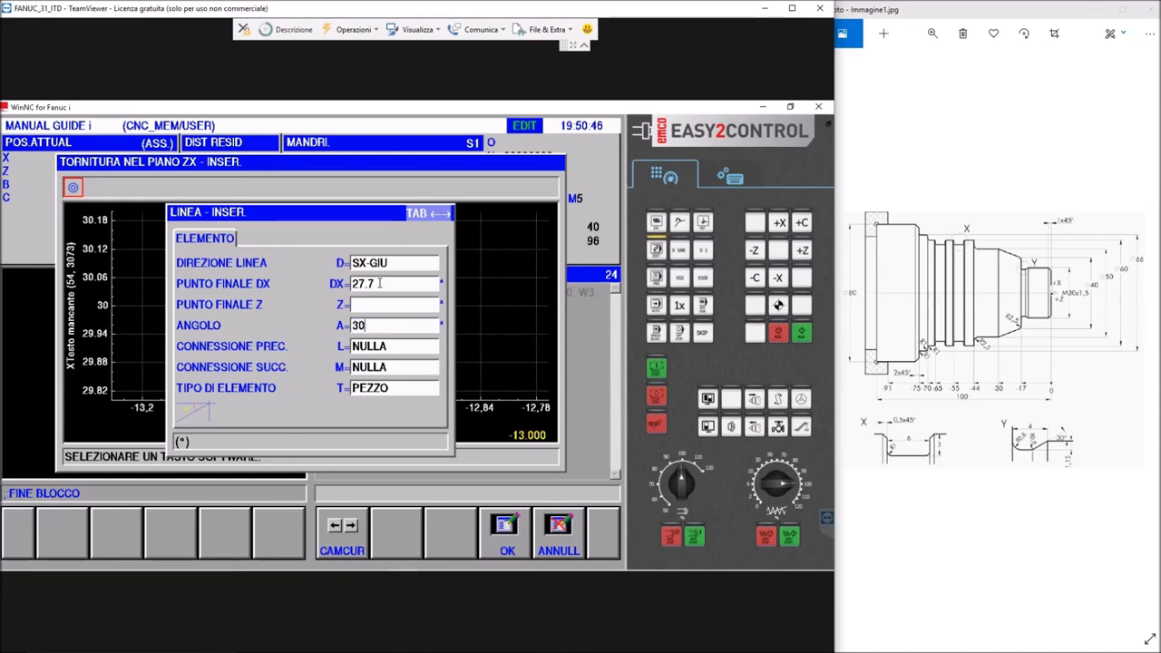
pyautogui.press('Down')
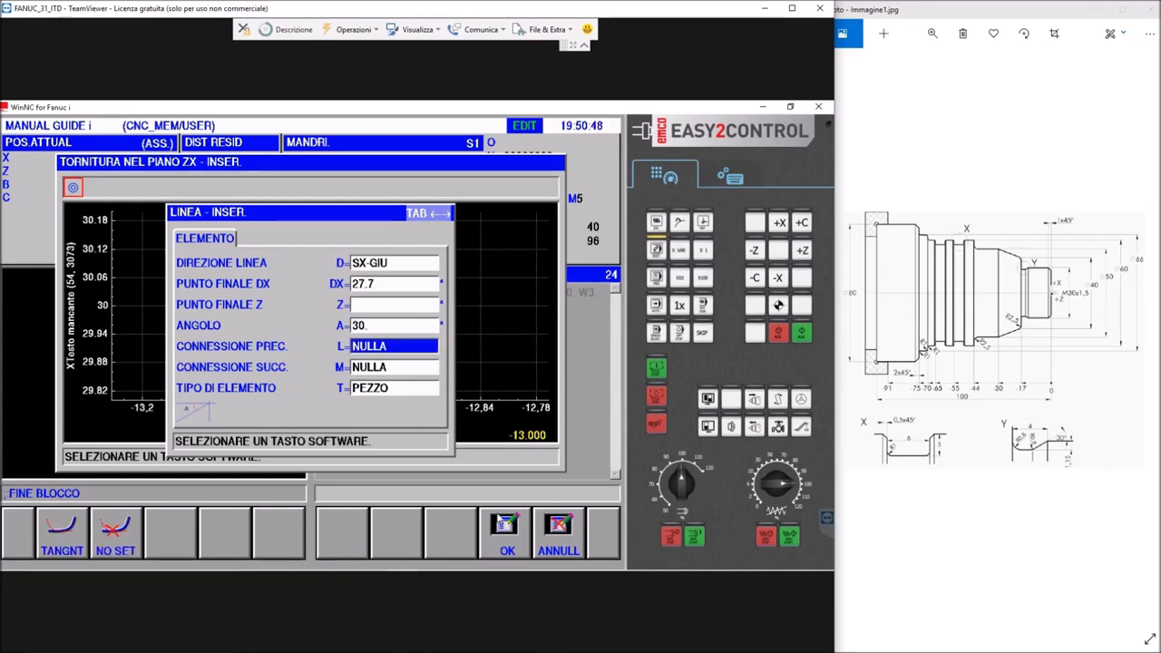
pyautogui.click(505, 530)
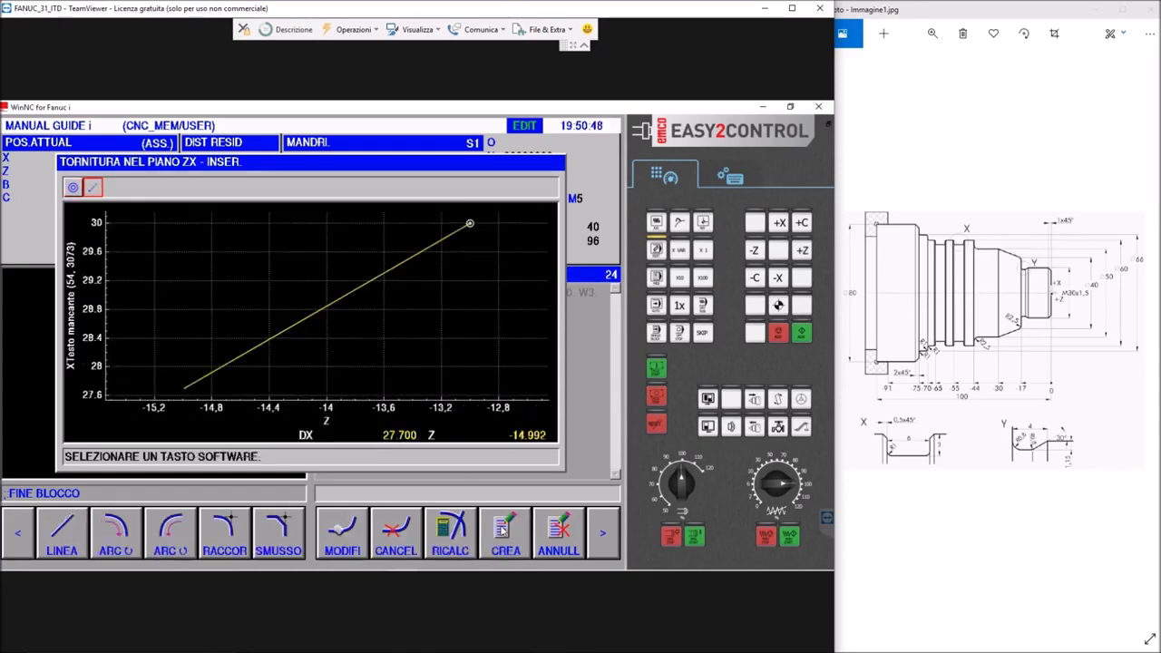
# Add the undercut's floor as a SINISTRA line ending at Z=-17
pyautogui.click(80, 539)
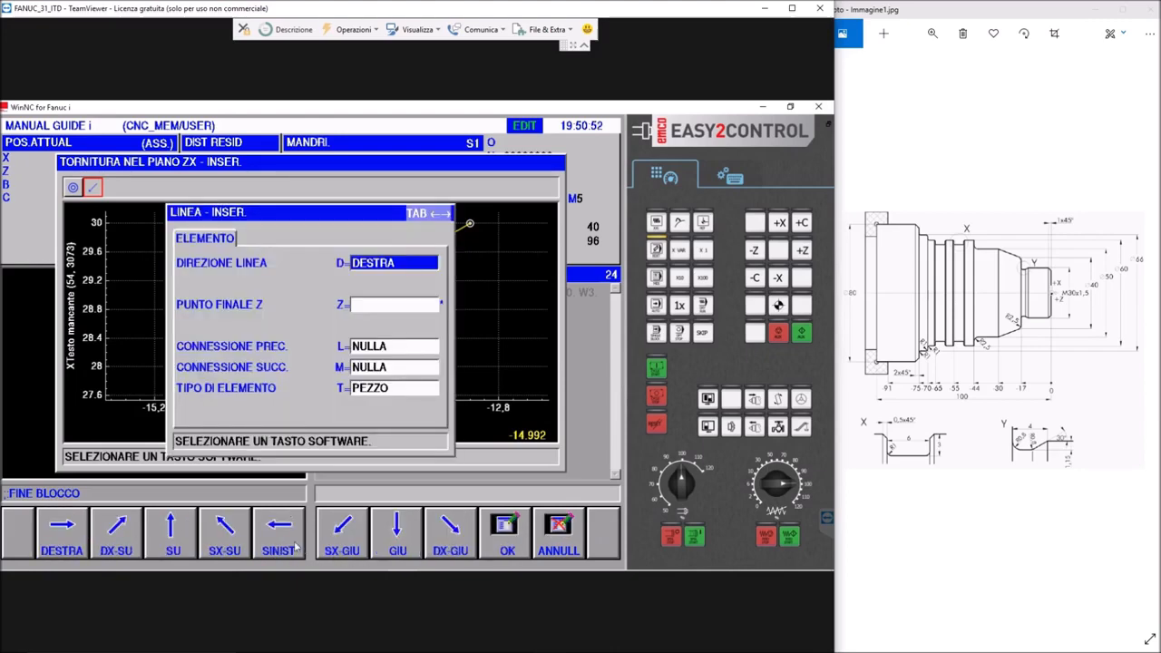
pyautogui.click(295, 545)
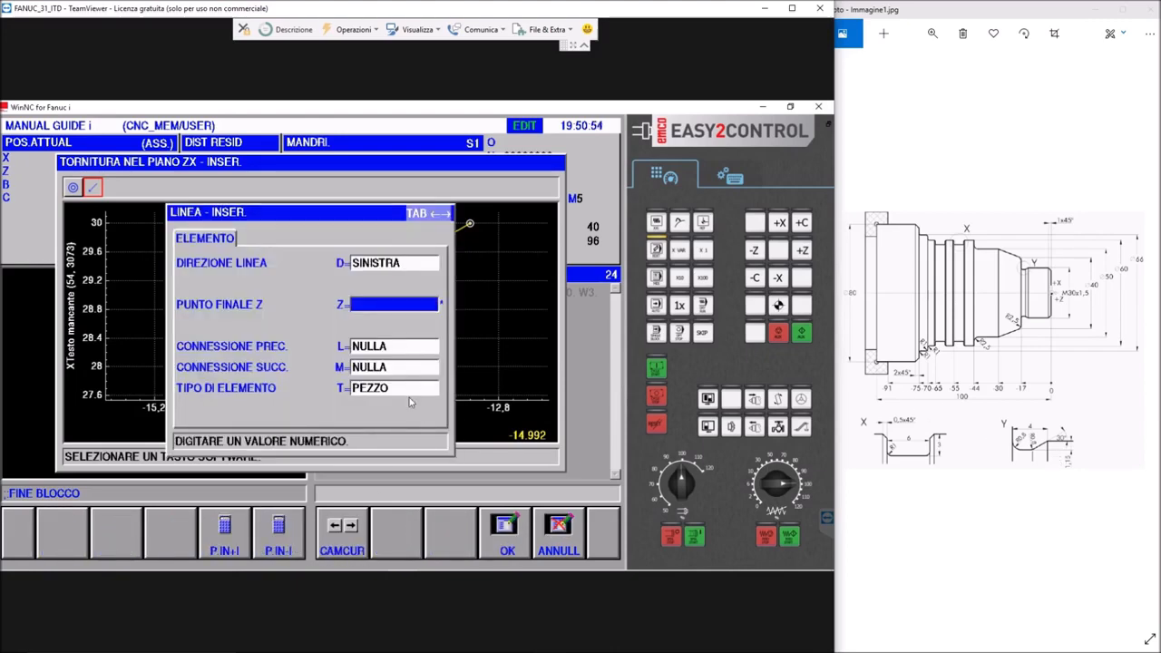
pyautogui.click(370, 305)
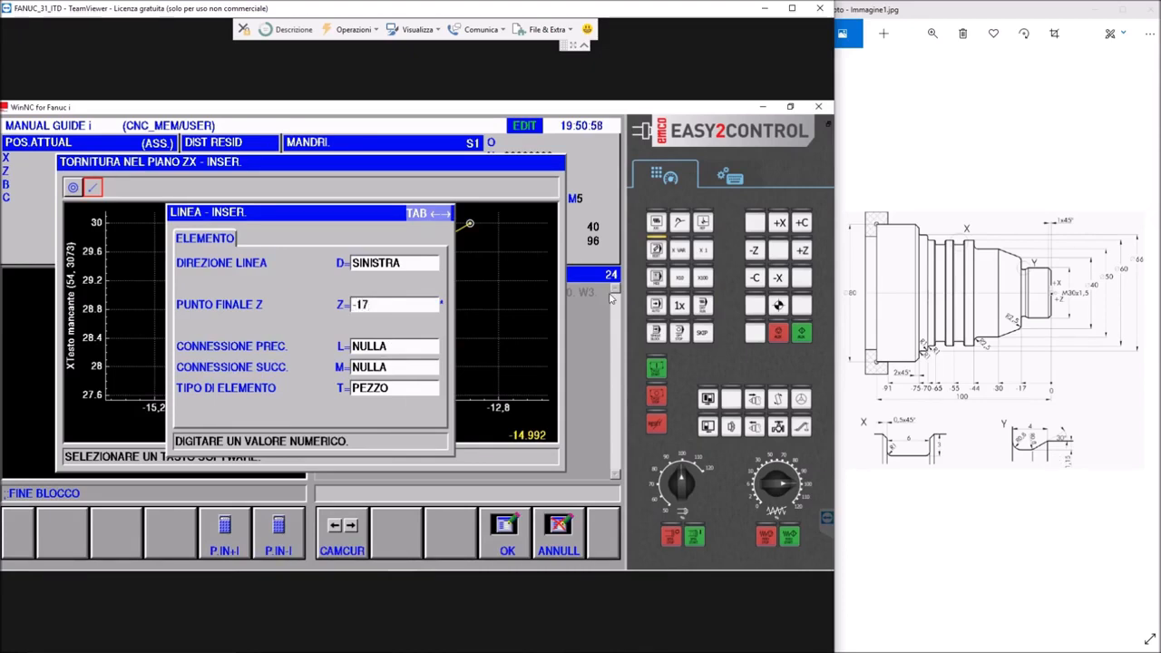
pyautogui.press('Return')
pyautogui.click(506, 544)
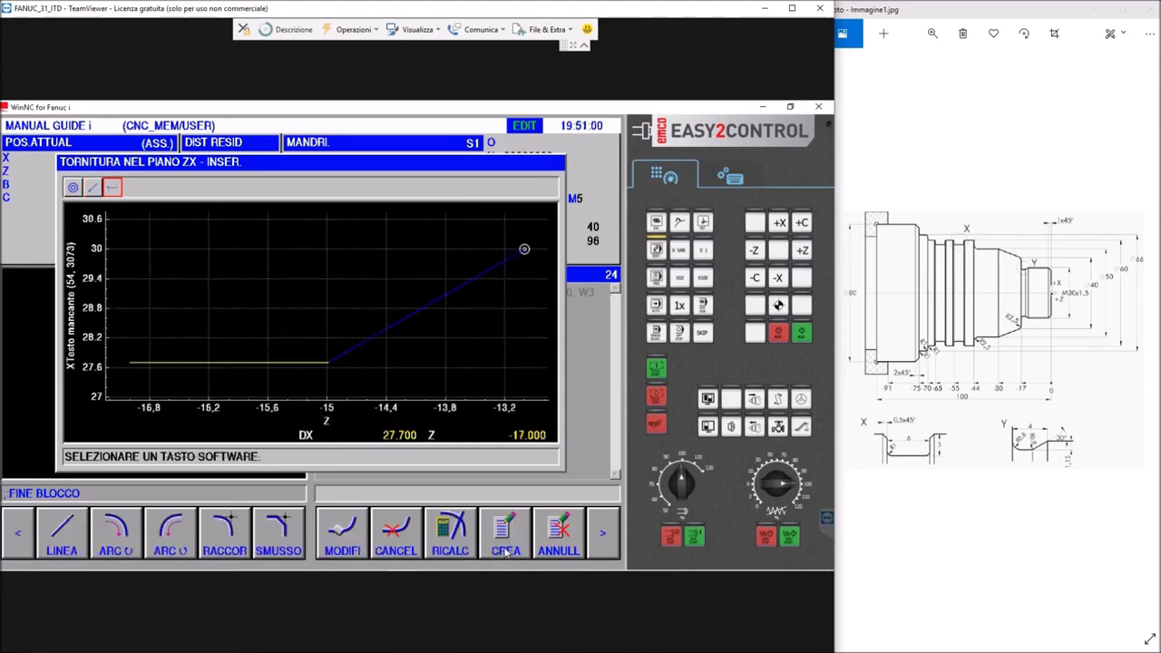
# Add the undercut's end wall as a line in direction SU, ending at DX=32
pyautogui.click(60, 546)
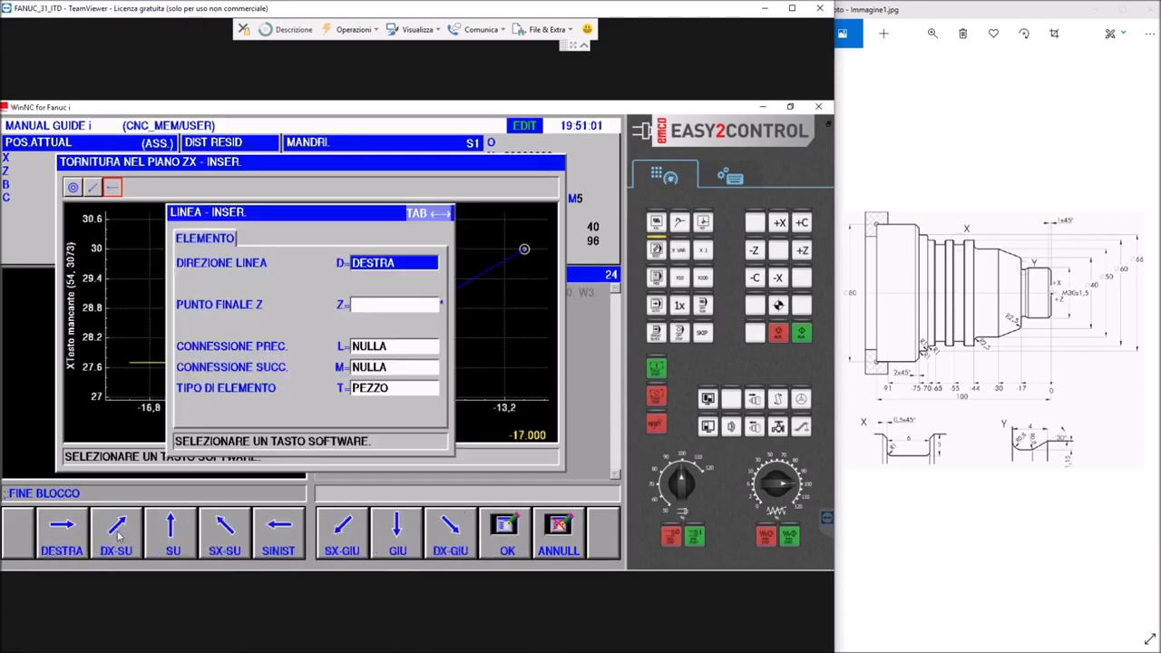
pyautogui.click(172, 537)
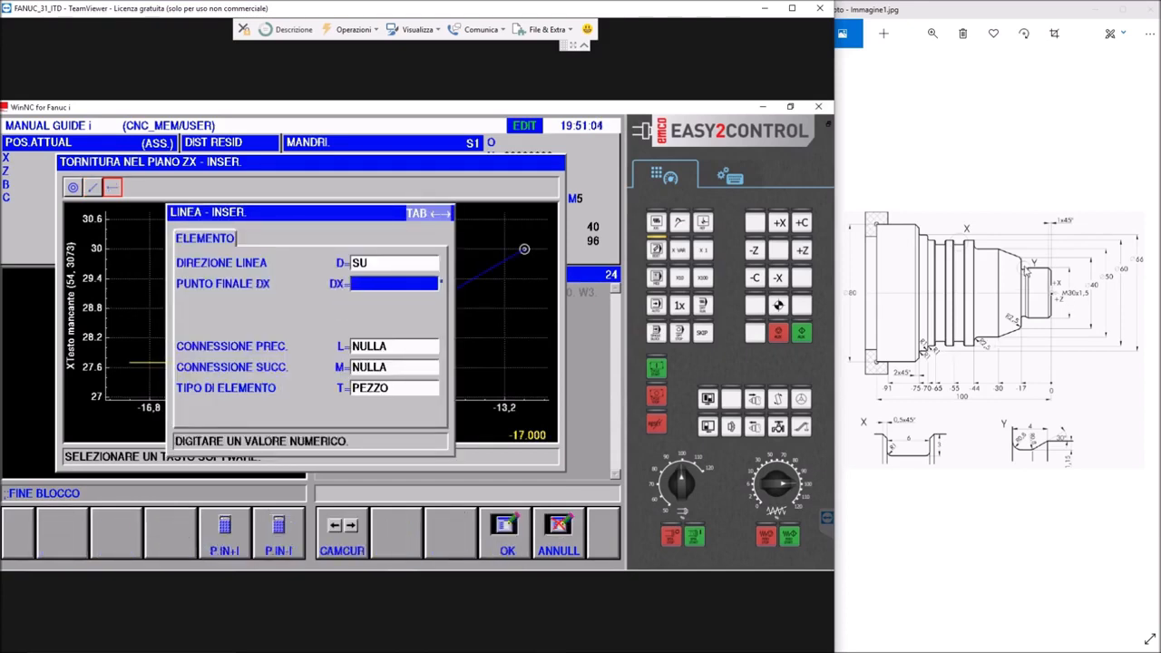
pyautogui.write('3')
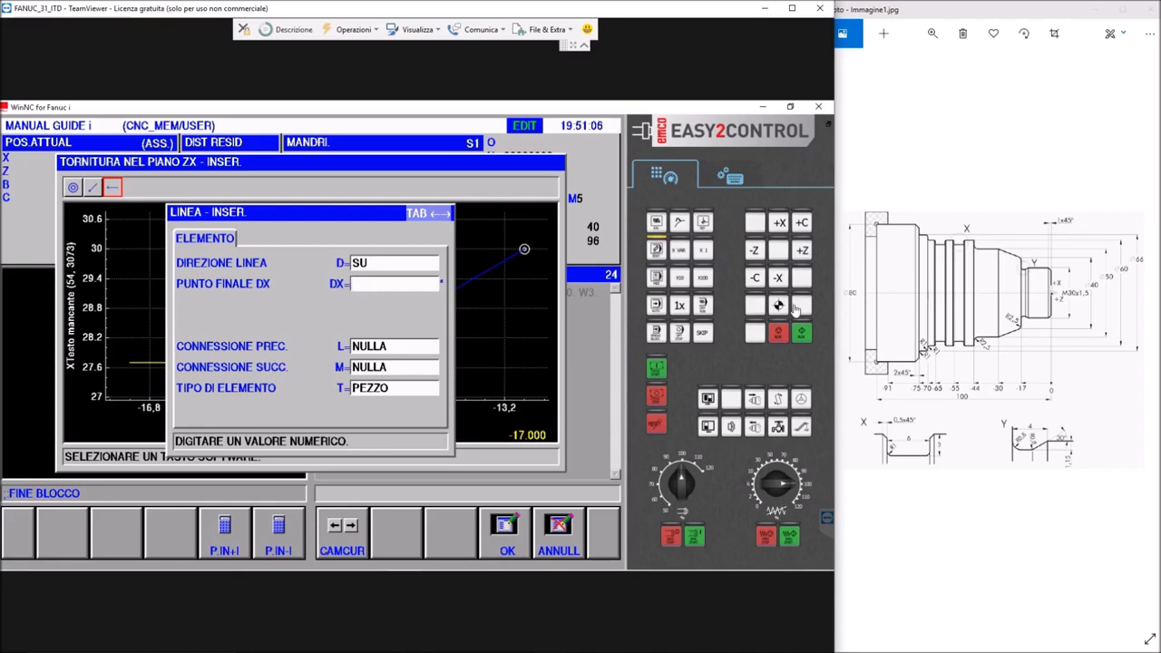
pyautogui.write('2')
pyautogui.press('Return')
pyautogui.click(500, 535)
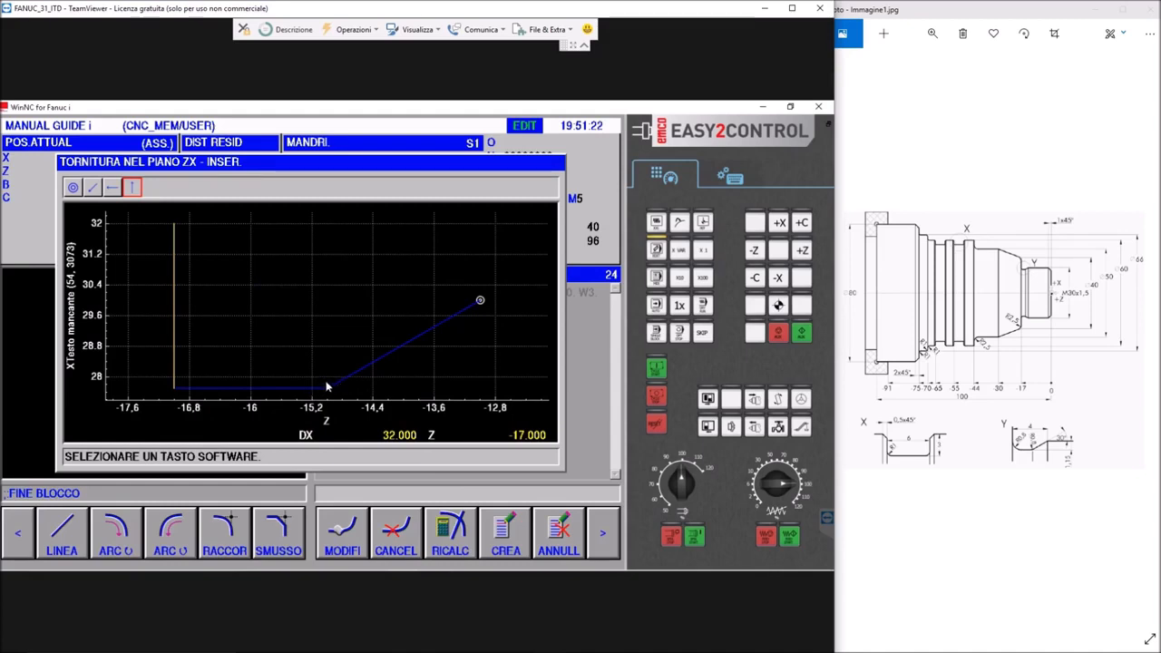
# Close the undercut contour with connected blank elements using TRGET1, and create the figure in the current program
pyautogui.click(605, 532)
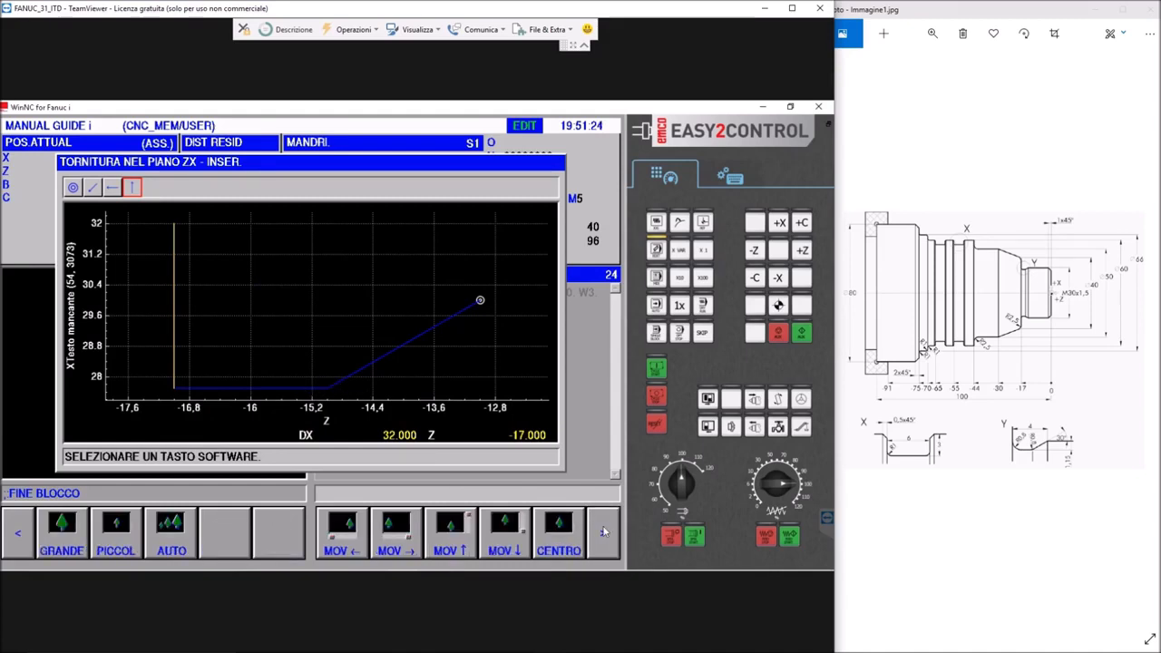
pyautogui.click(279, 535)
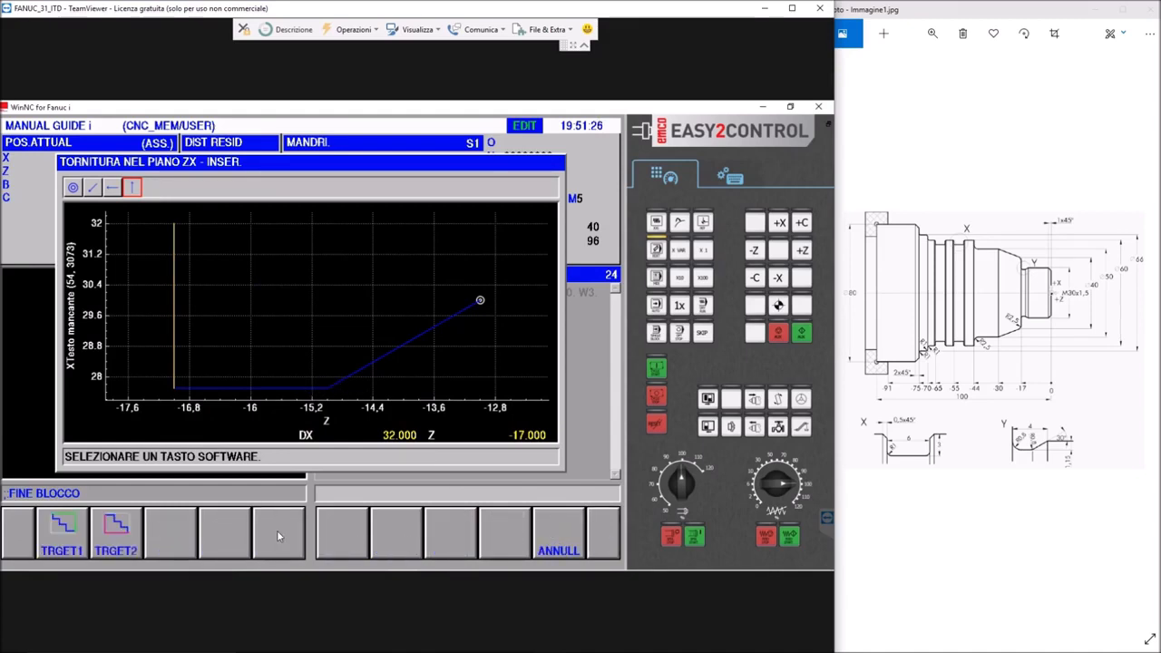
pyautogui.click(77, 535)
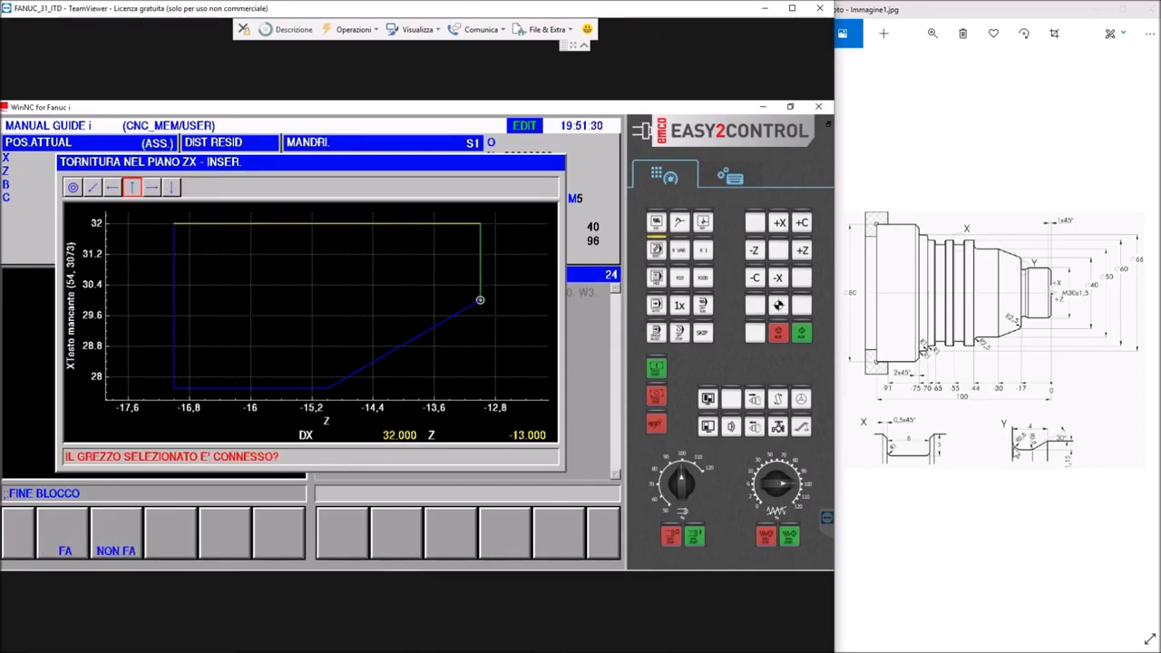
pyautogui.click(66, 549)
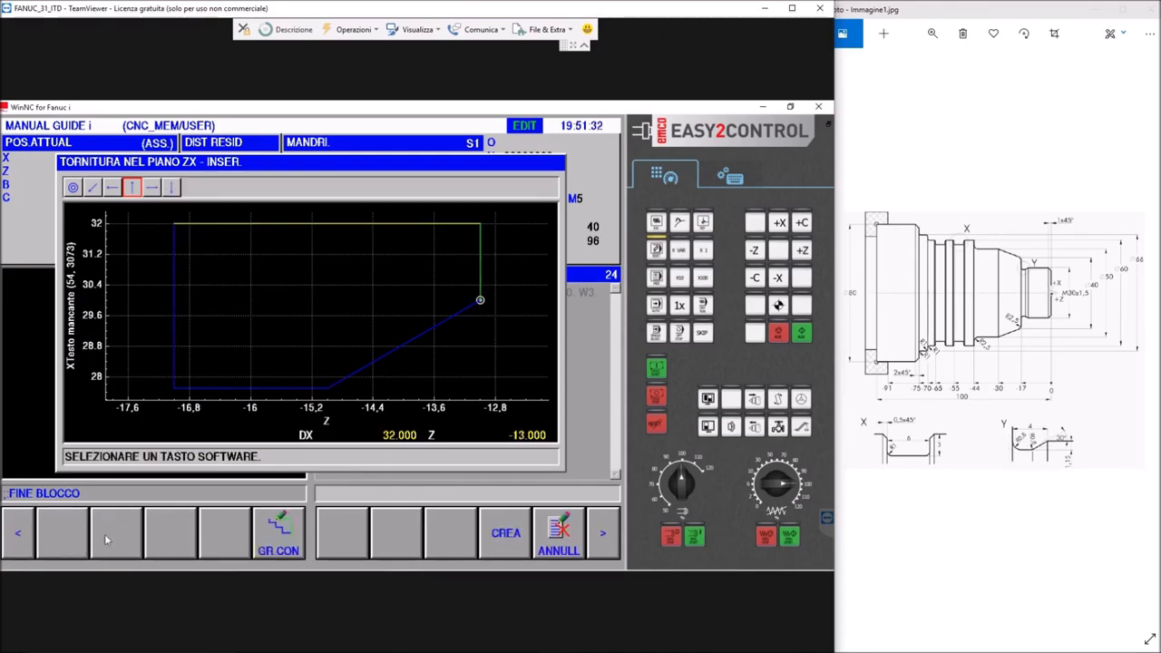
pyautogui.click(493, 541)
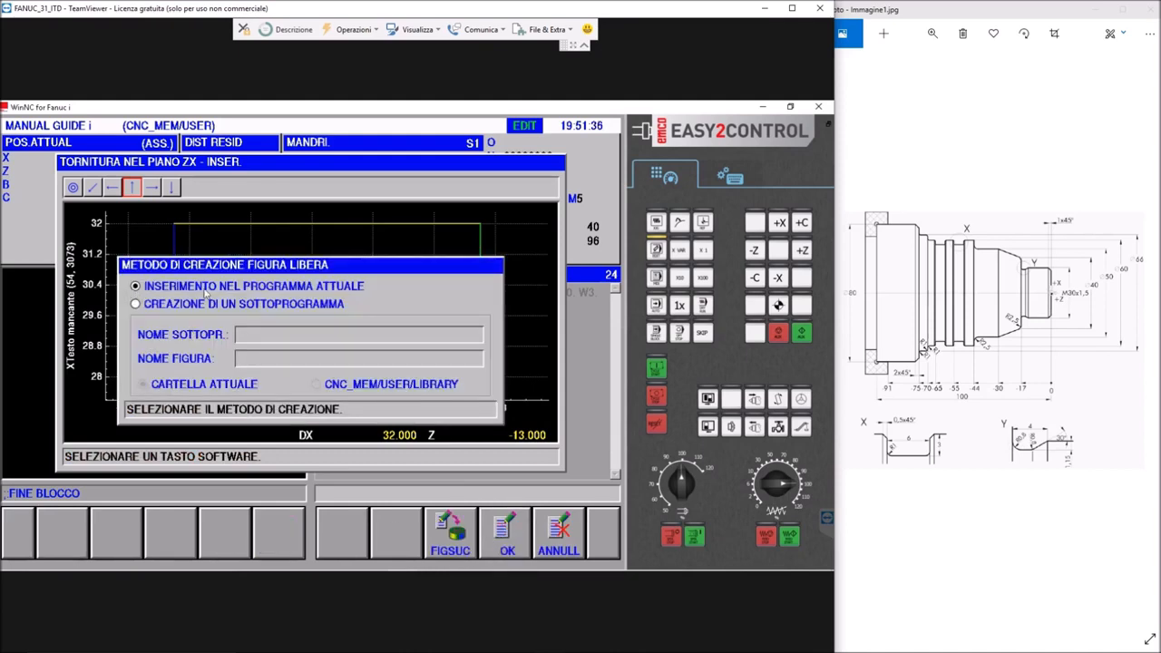
pyautogui.click(506, 535)
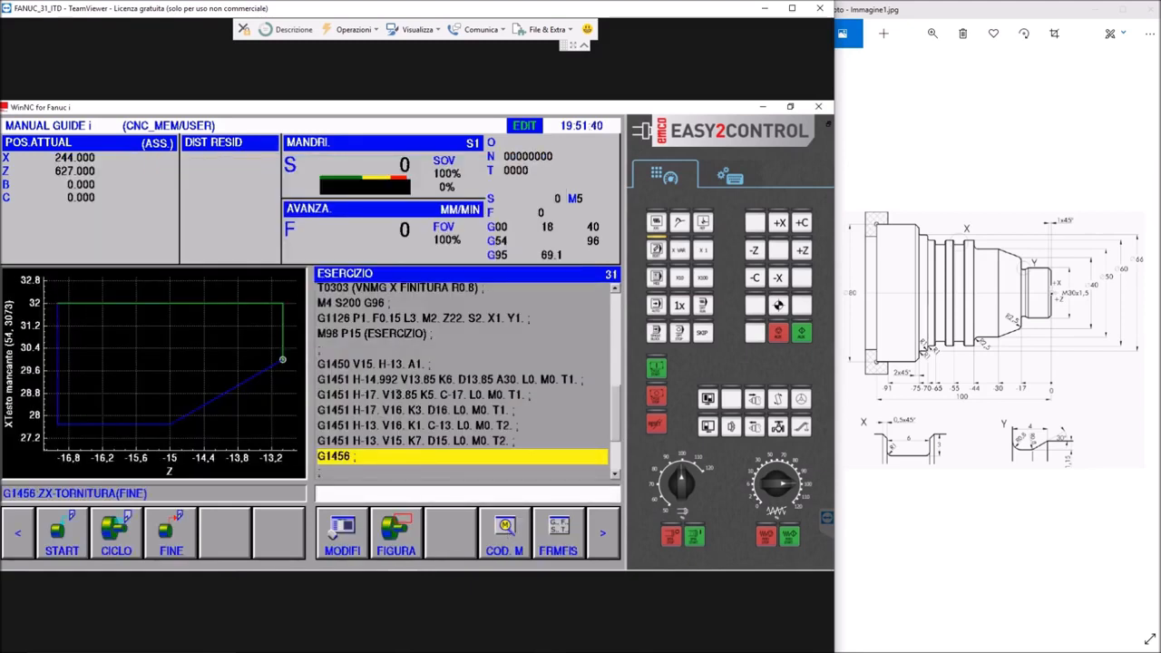
# Insert the comment (FINITURA PROFILO) as its own block between the G1126 finishing cycle and the M98 P15 subprogram call
pyautogui.scroll(3, 388, 396)
pyautogui.scroll(-2, 390, 399)
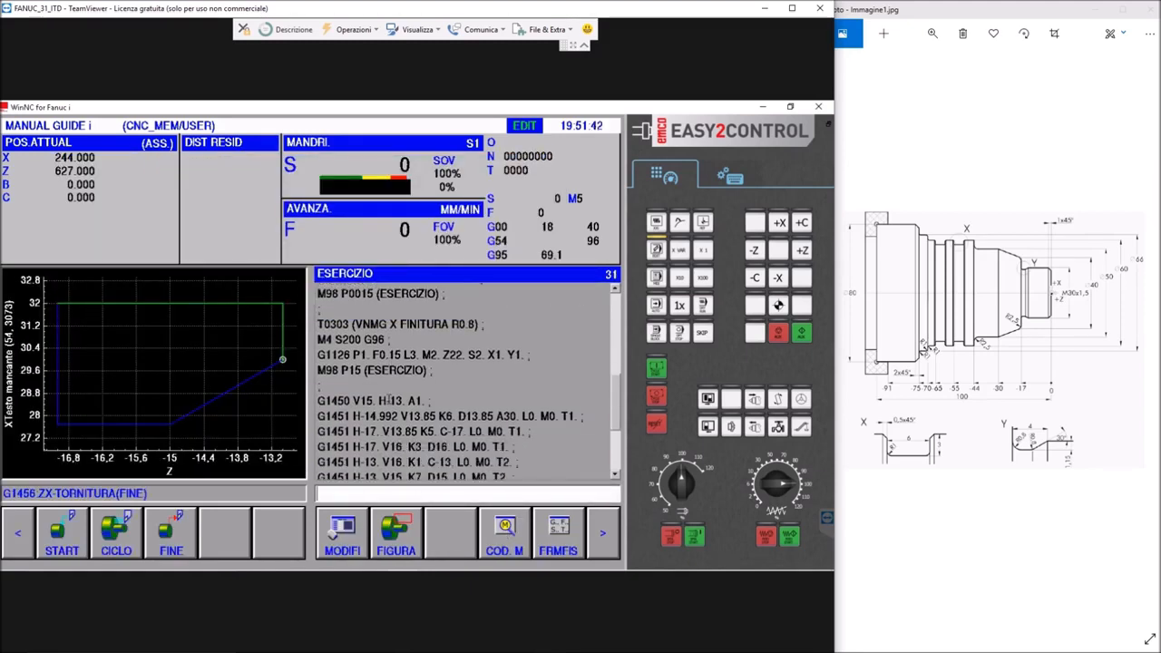
pyautogui.scroll(-2, 388, 399)
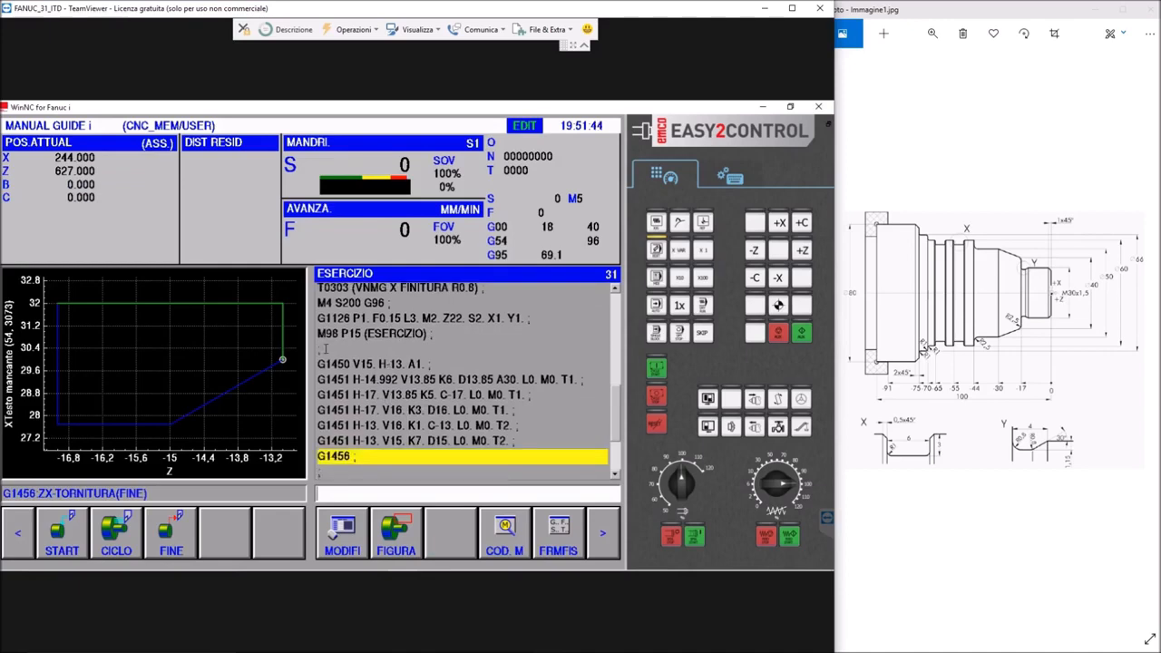
pyautogui.scroll(2, 379, 343)
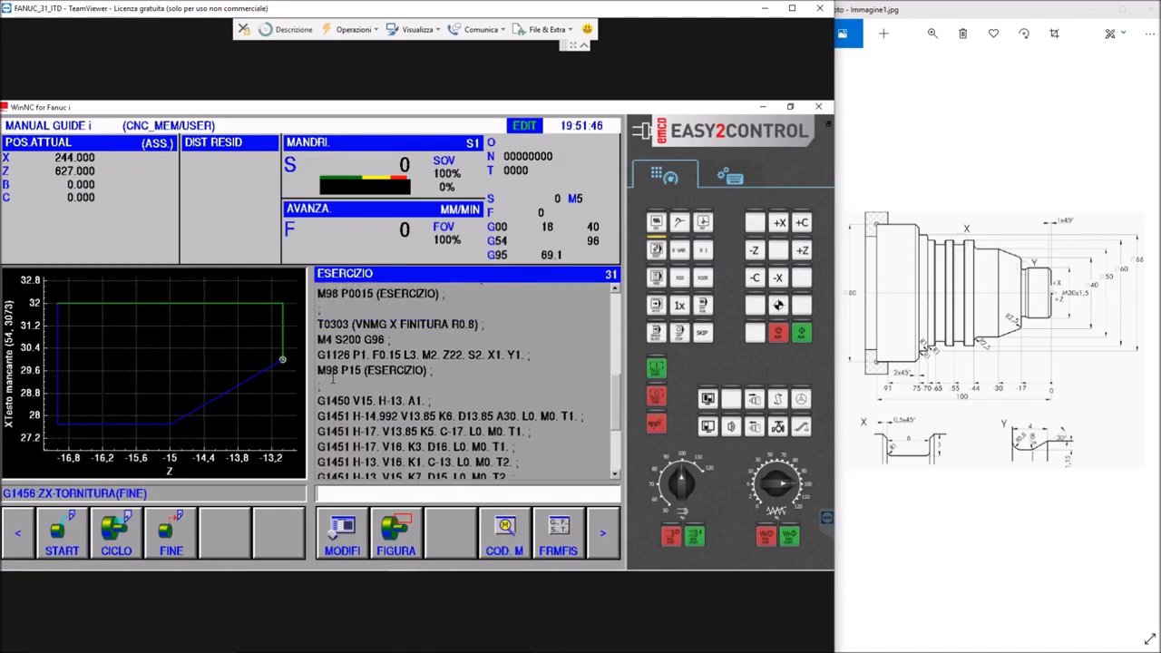
pyautogui.click(530, 355)
pyautogui.click(530, 355)
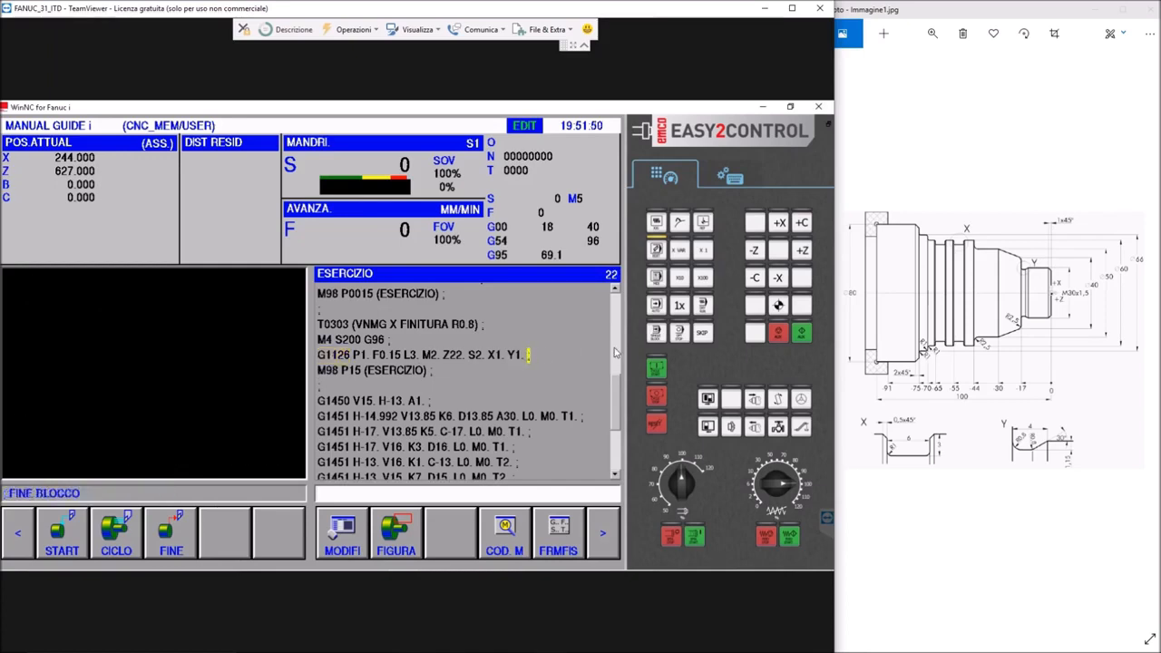
pyautogui.write('(FINITURA PRO')
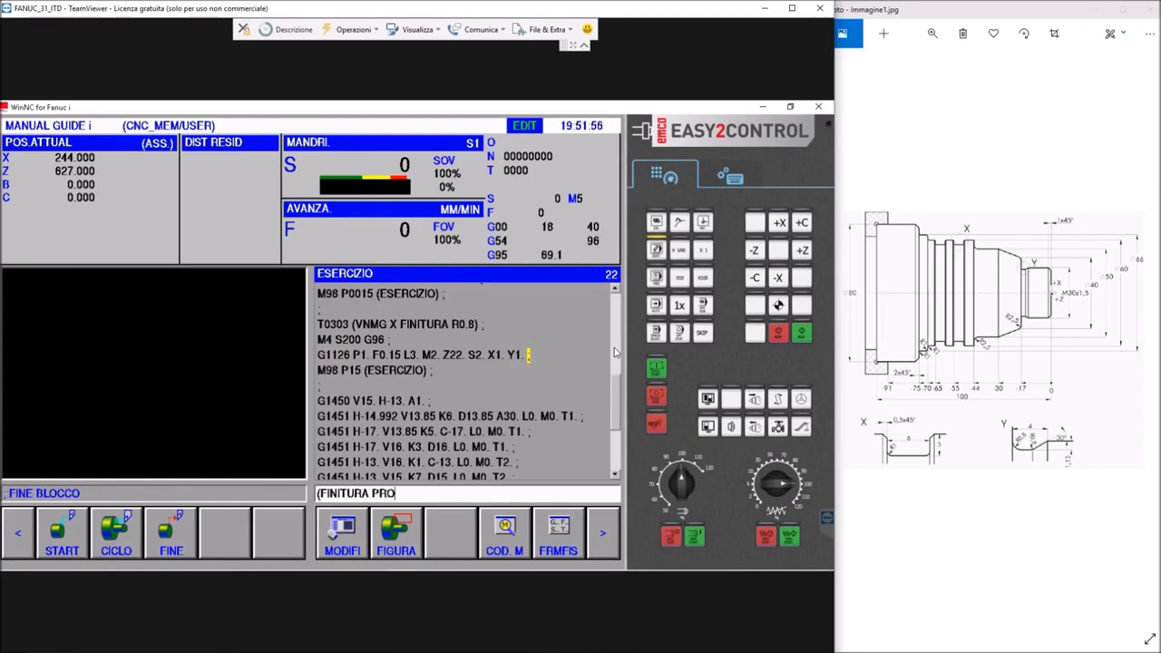
pyautogui.write('FILO')
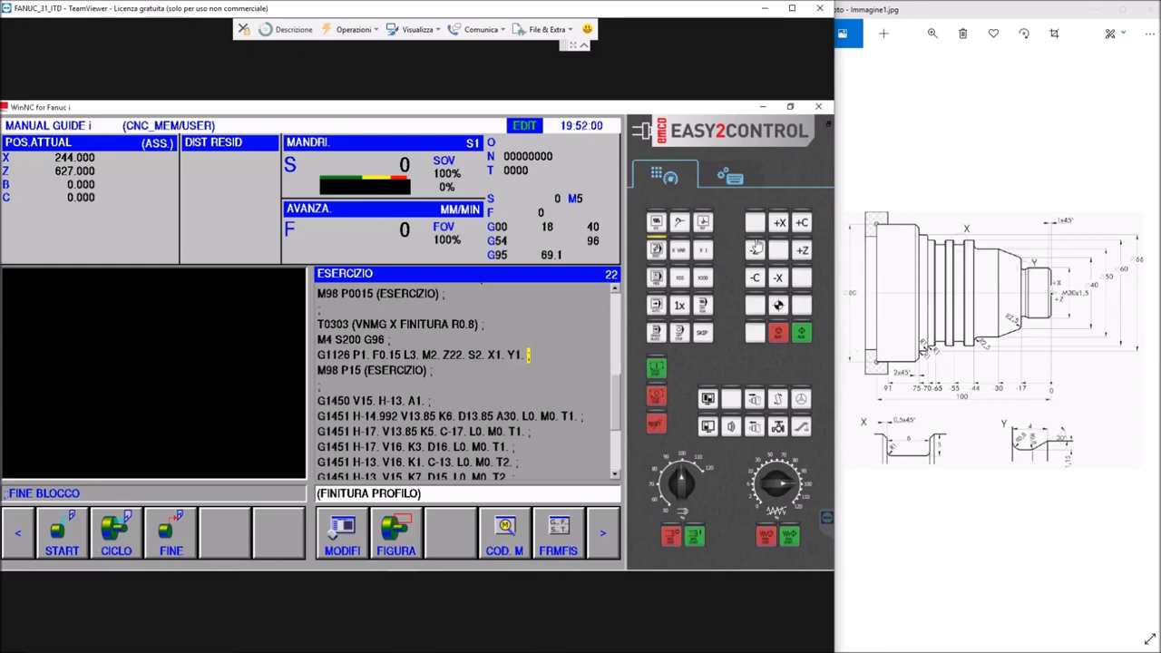
pyautogui.click(742, 186)
pyautogui.click(818, 390)
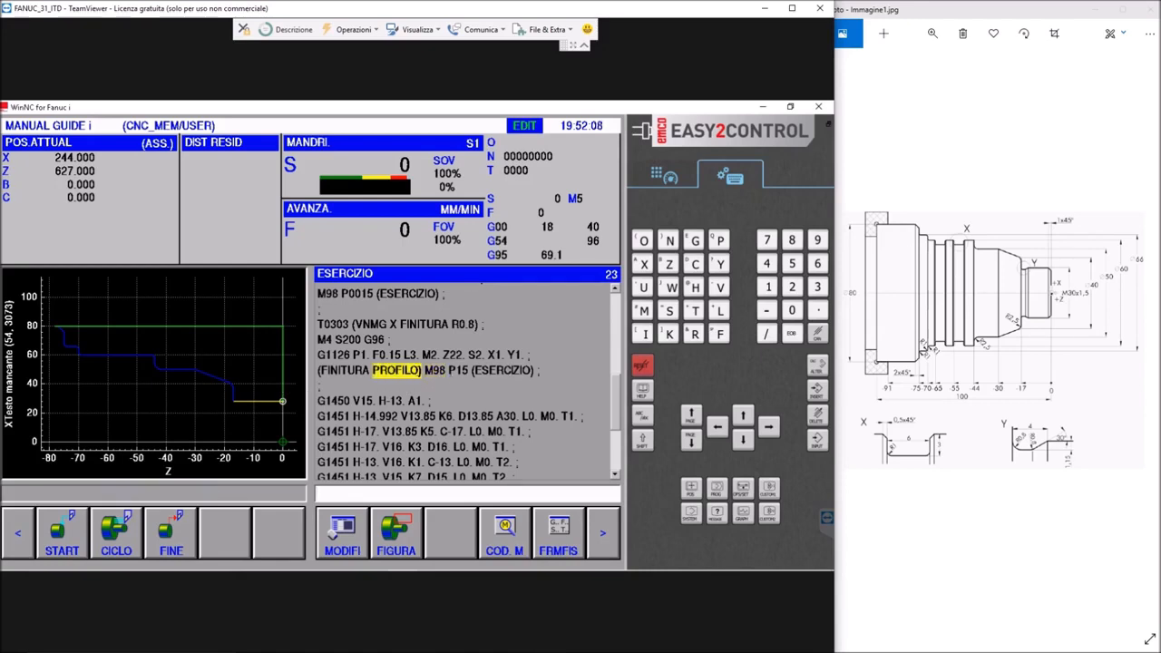
pyautogui.click(810, 394)
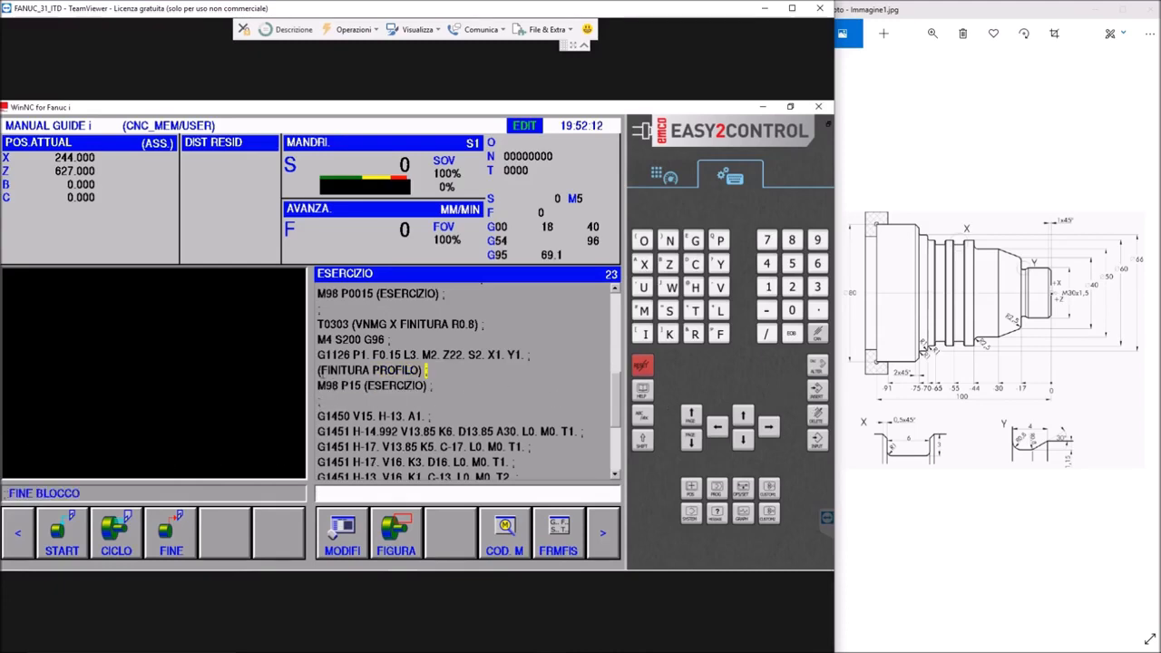
# Insert the comment block (PART Y) directly above the G1450 start of the undercut contour
pyautogui.click(319, 402)
pyautogui.write('(PART Y')
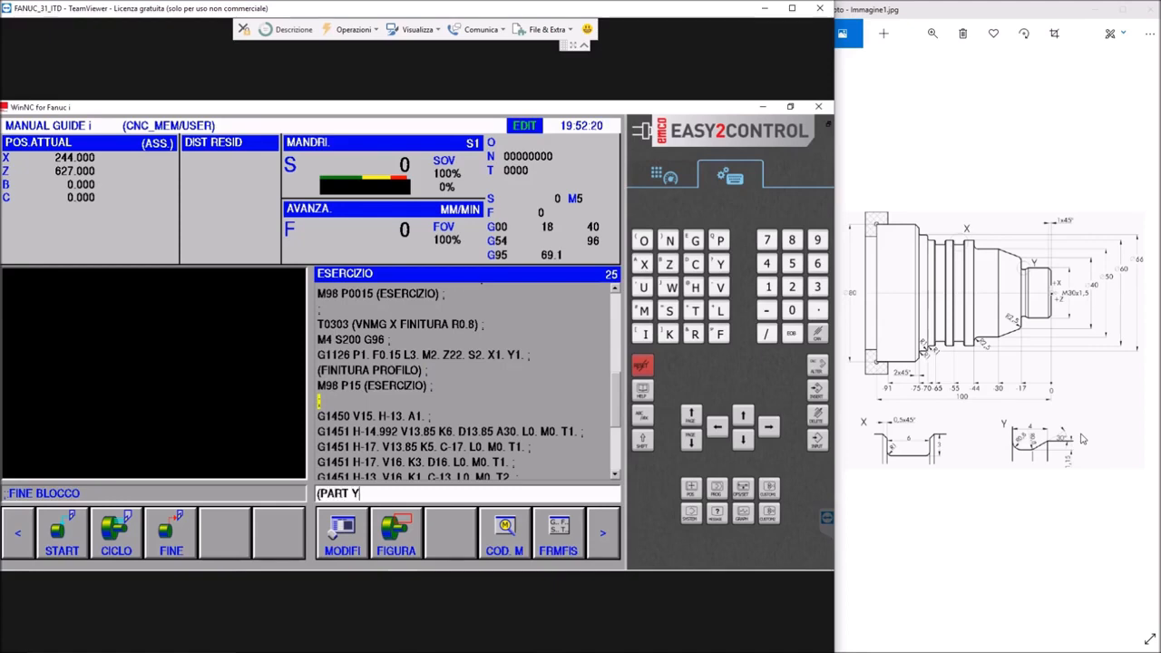
pyautogui.write(');')
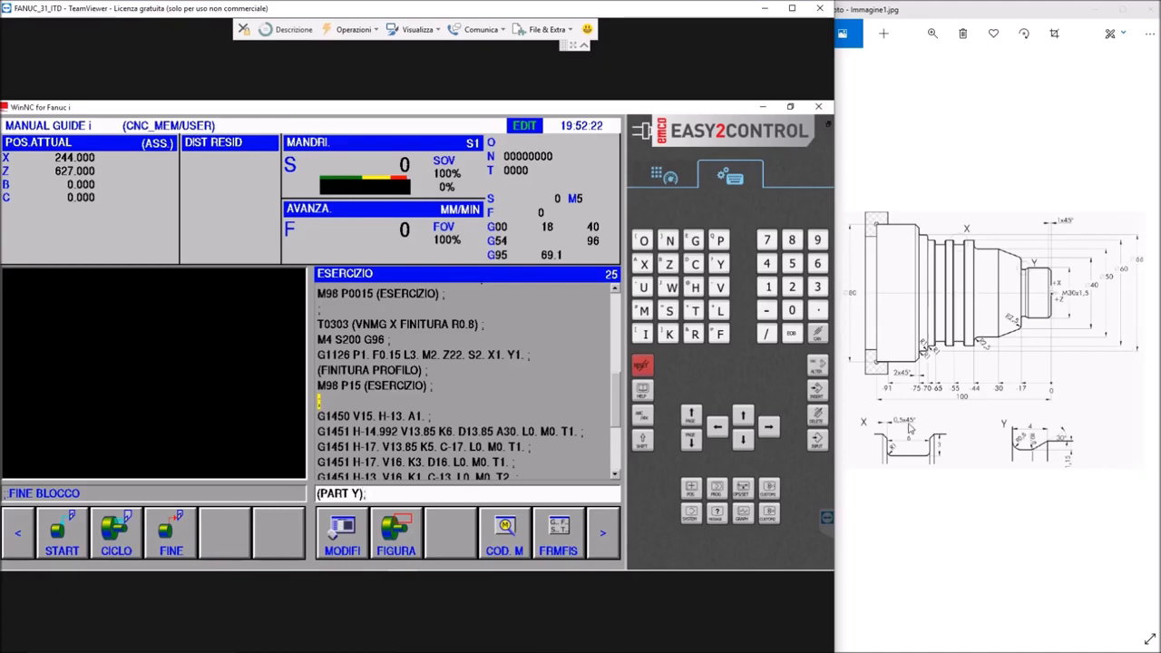
pyautogui.click(819, 394)
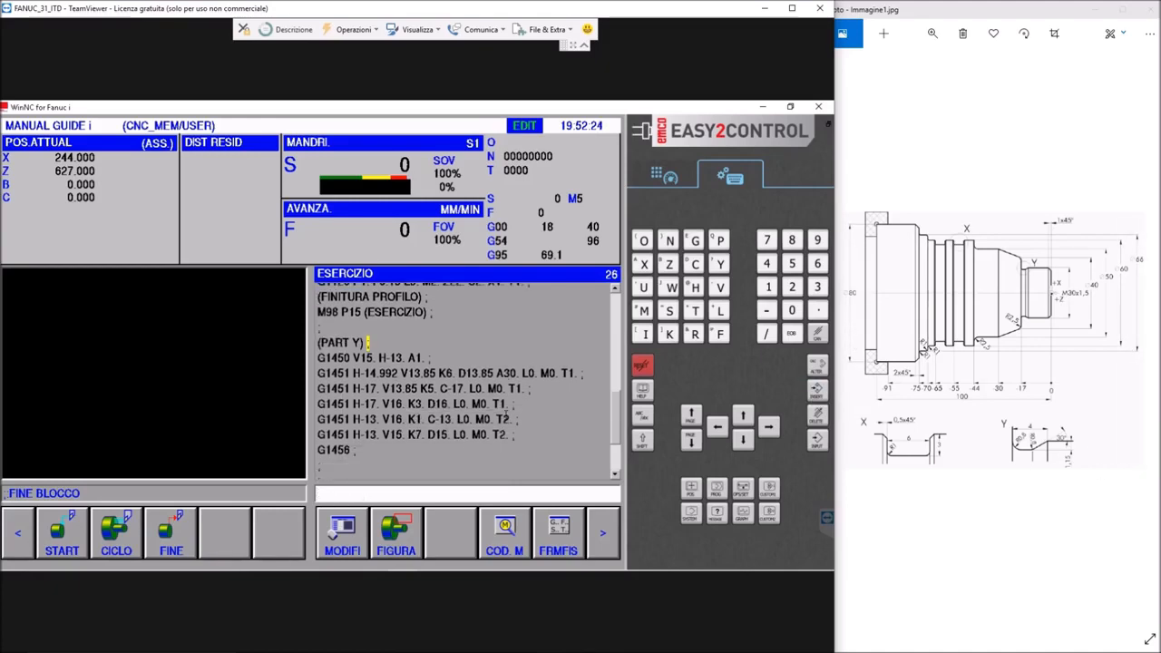
# Run the animated simulation of the ESERCIZIO program from its beginning and inspect the turned shaft up close
pyautogui.click(602, 543)
pyautogui.click(601, 543)
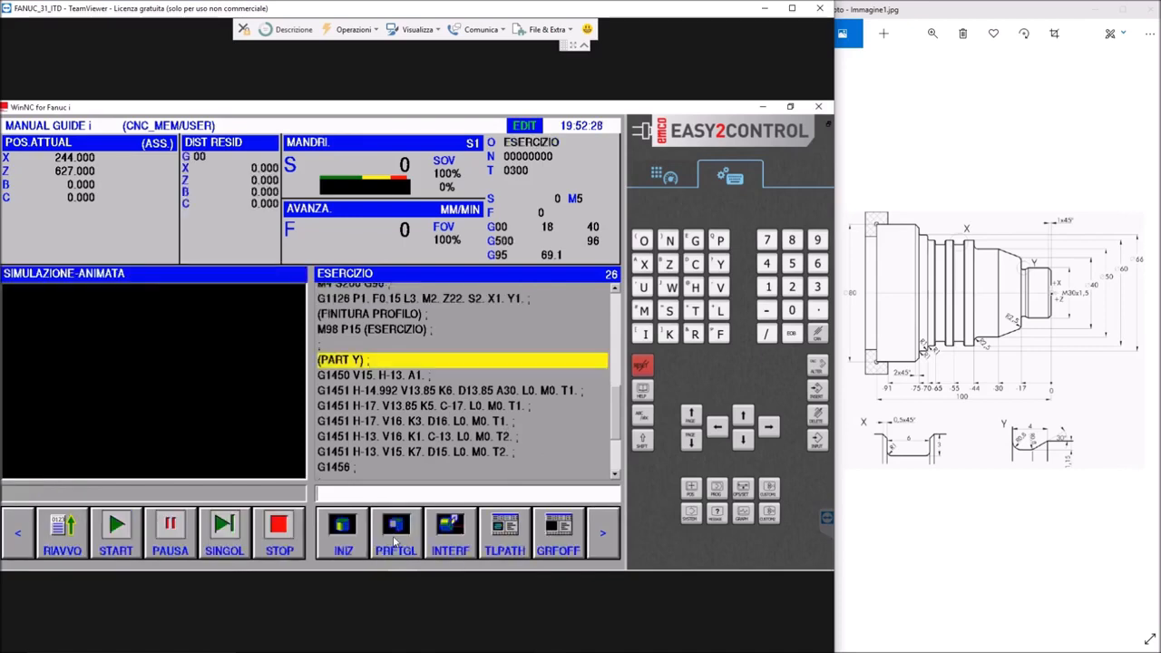
pyautogui.click(79, 548)
pyautogui.click(116, 533)
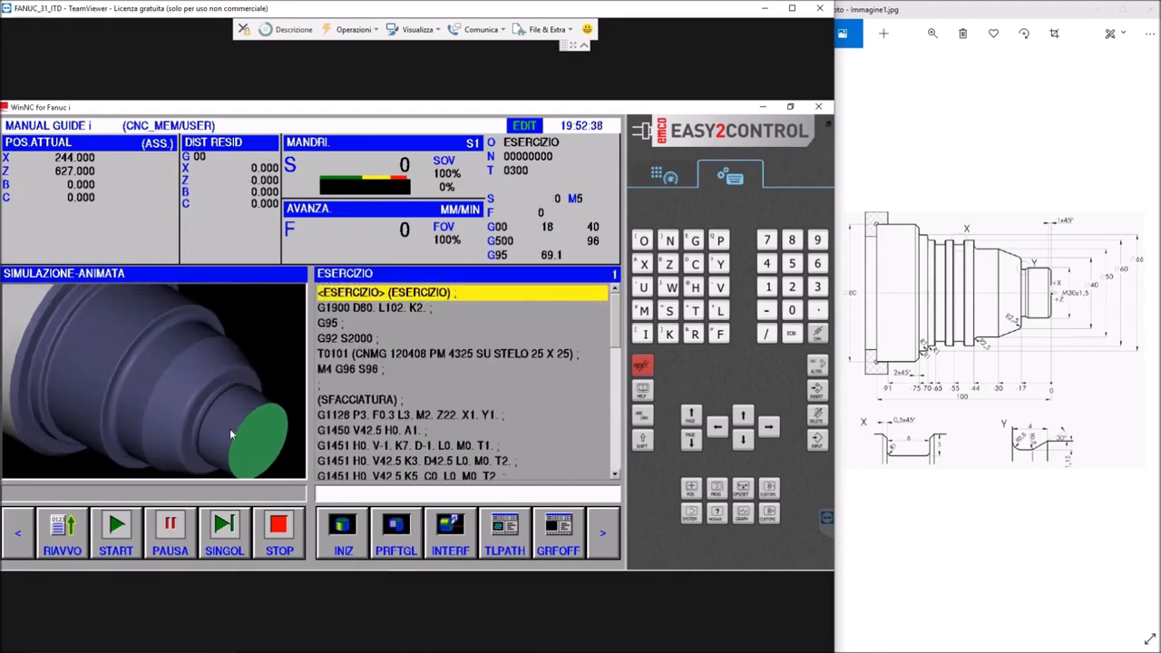
pyautogui.scroll(-2, 230, 428)
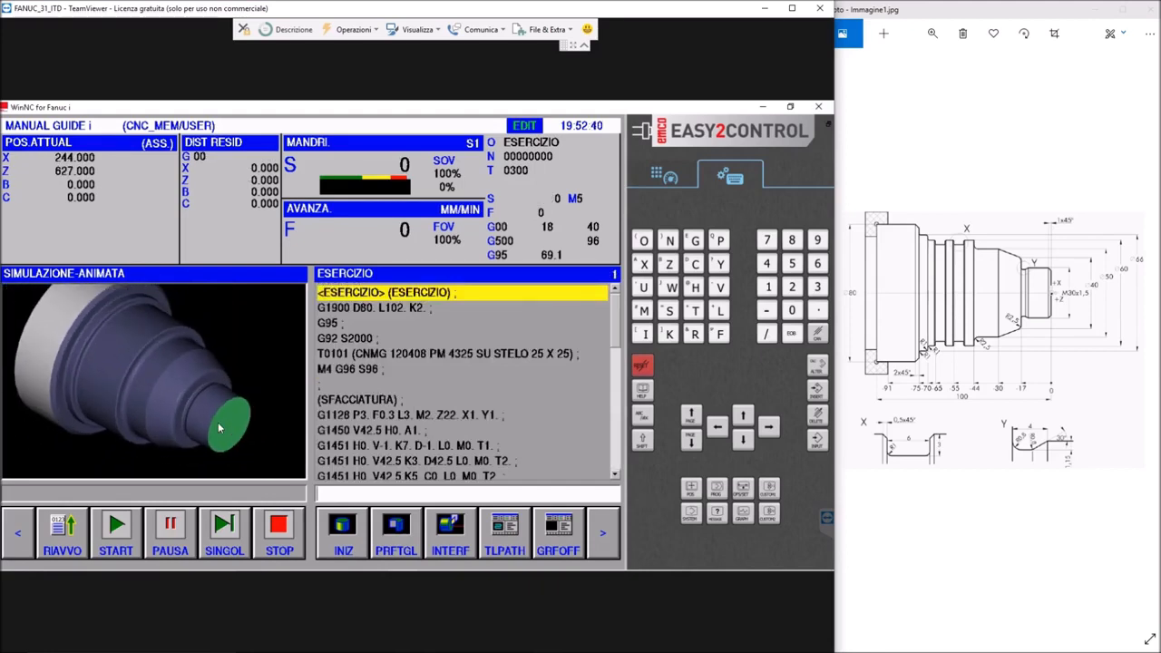
pyautogui.scroll(4, 219, 427)
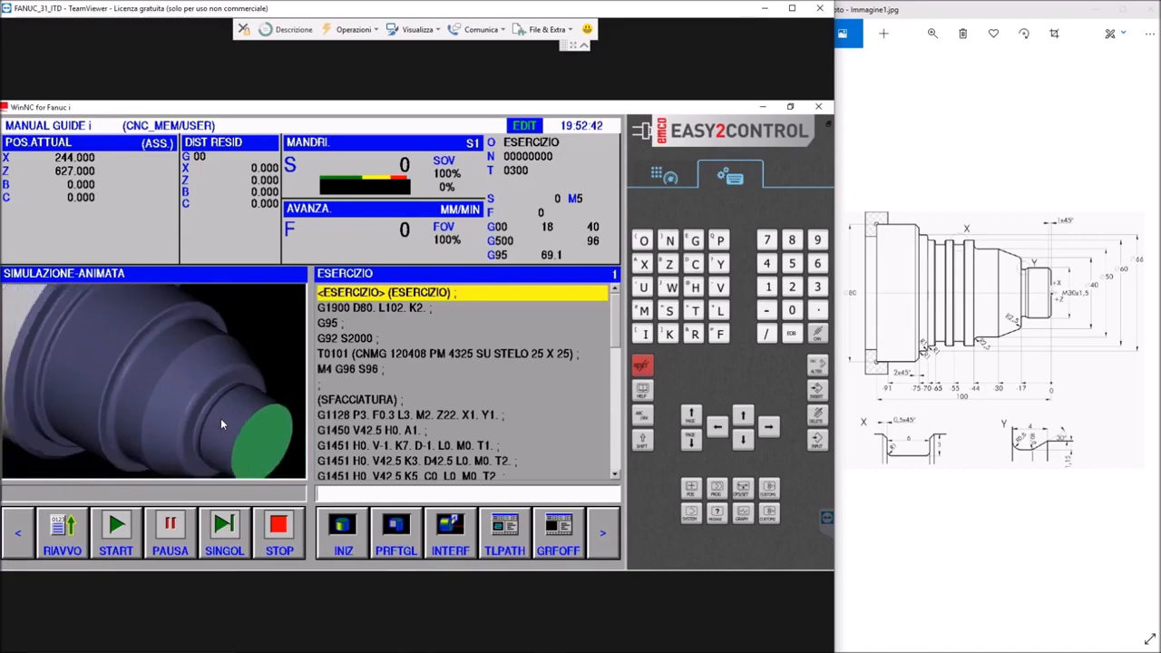
pyautogui.scroll(-2, 221, 422)
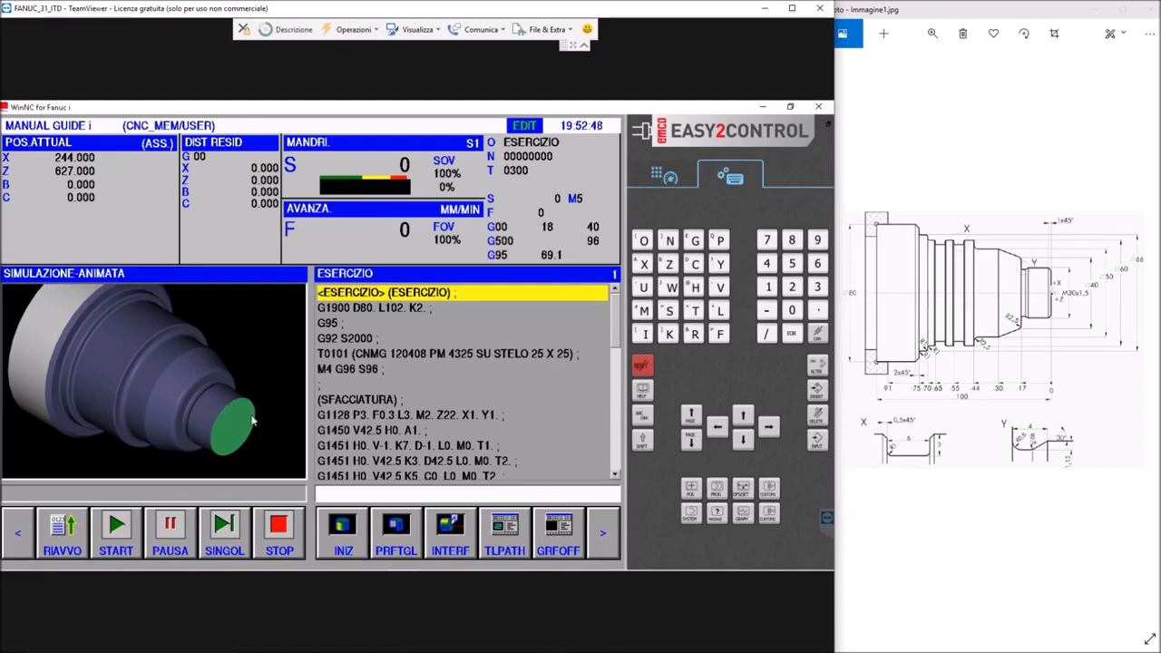
pyautogui.scroll(2, 253, 421)
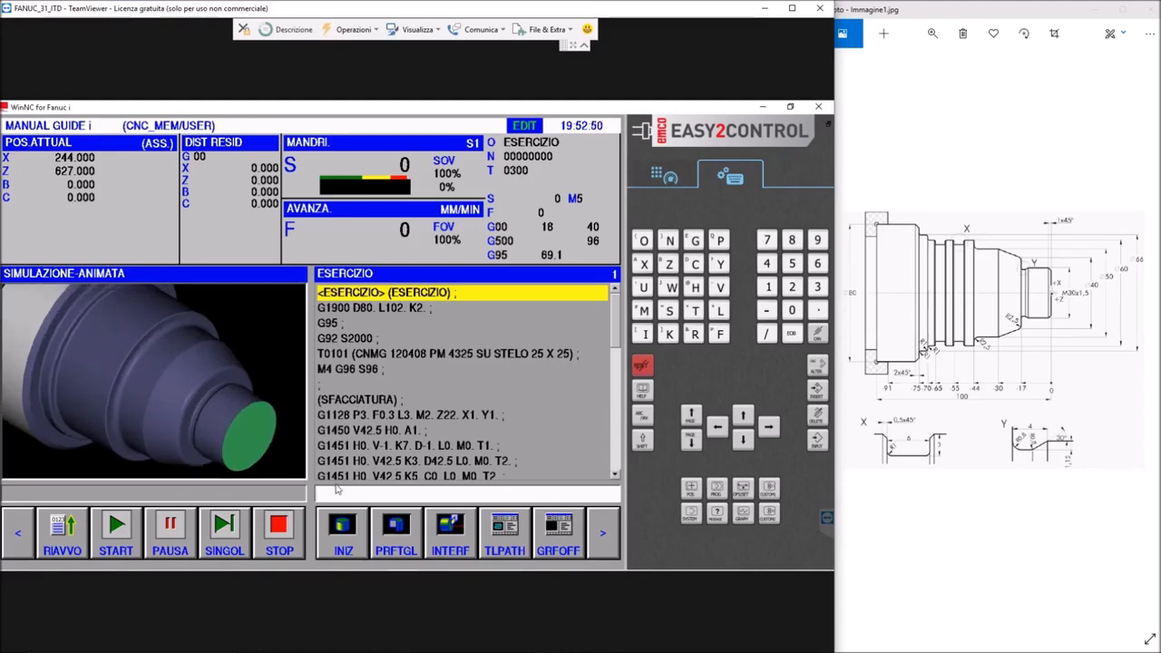
pyautogui.click(608, 538)
pyautogui.click(608, 539)
pyautogui.click(608, 539)
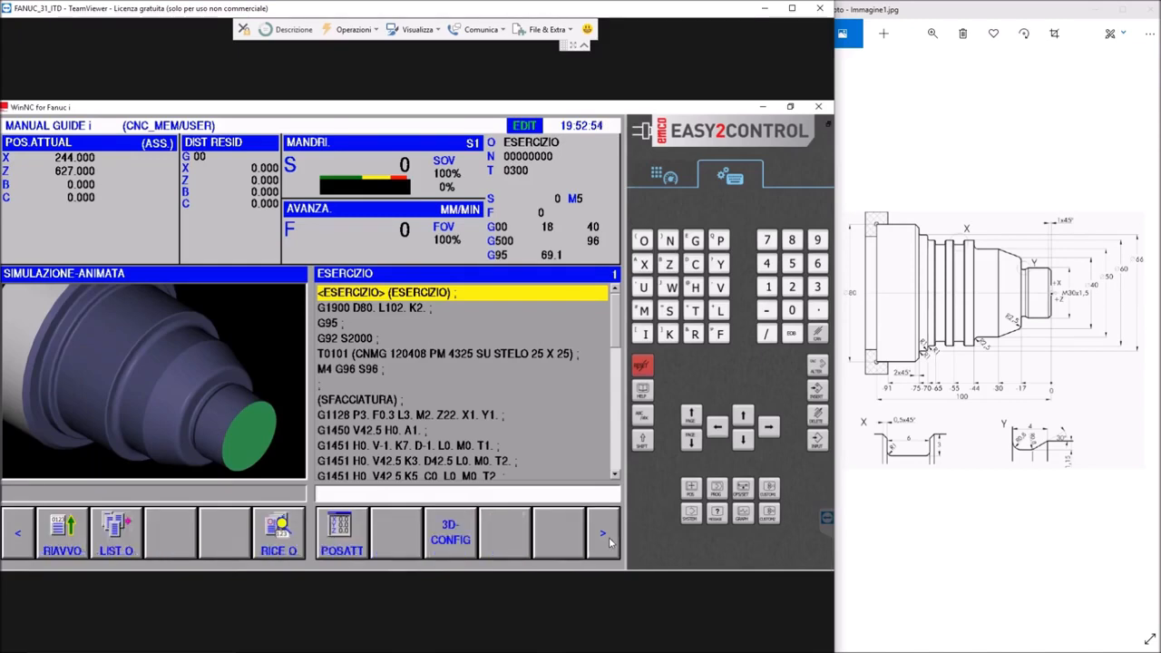
pyautogui.click(607, 539)
pyautogui.click(14, 538)
pyautogui.click(14, 537)
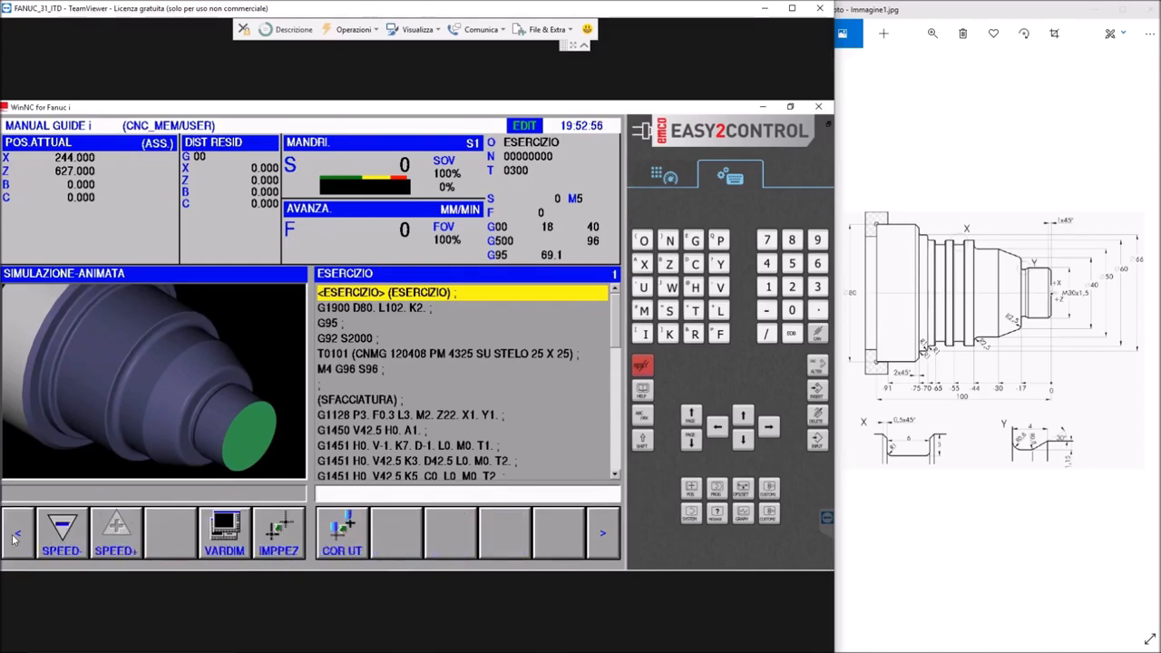
pyautogui.click(650, 175)
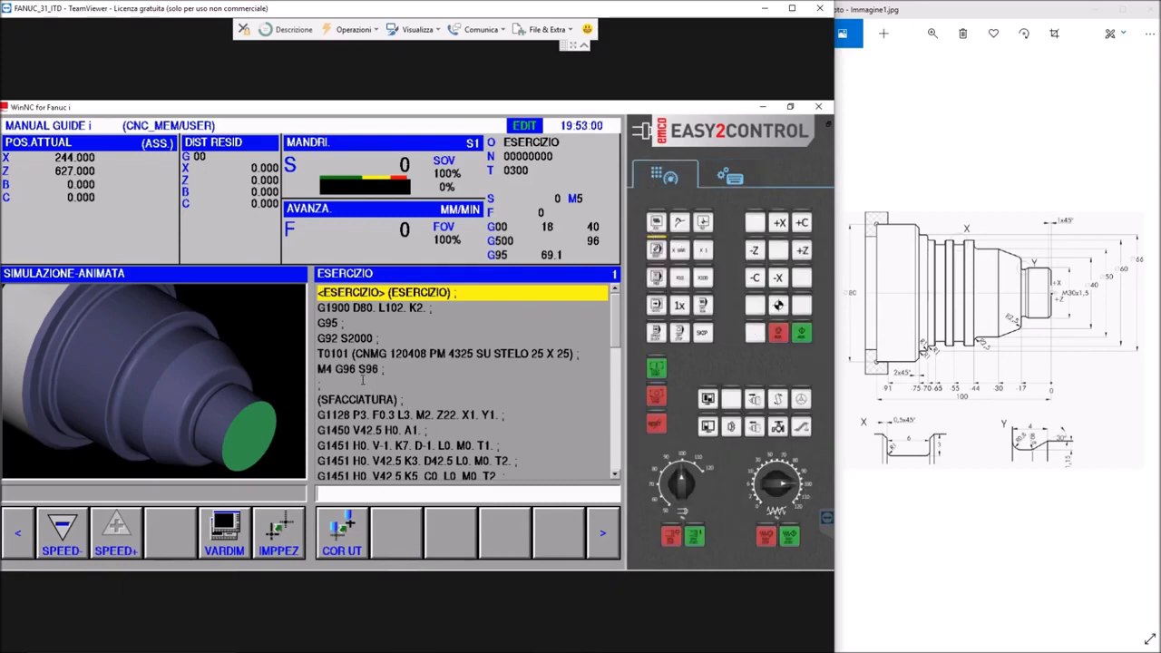
pyautogui.scroll(-1, 353, 374)
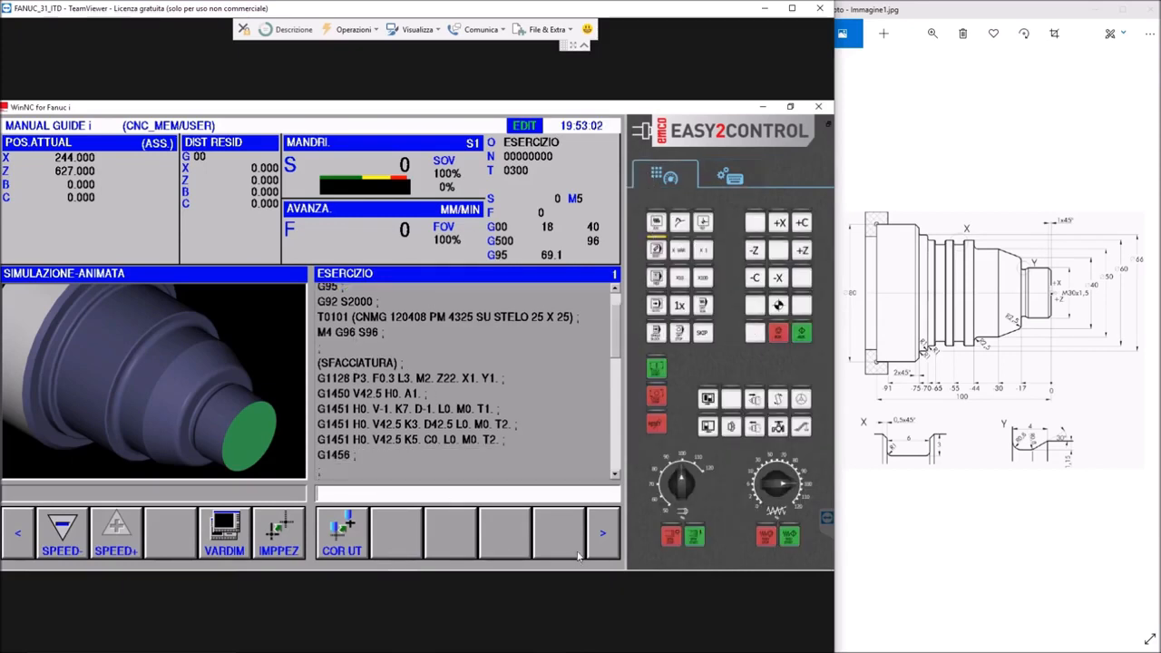
pyautogui.click(606, 534)
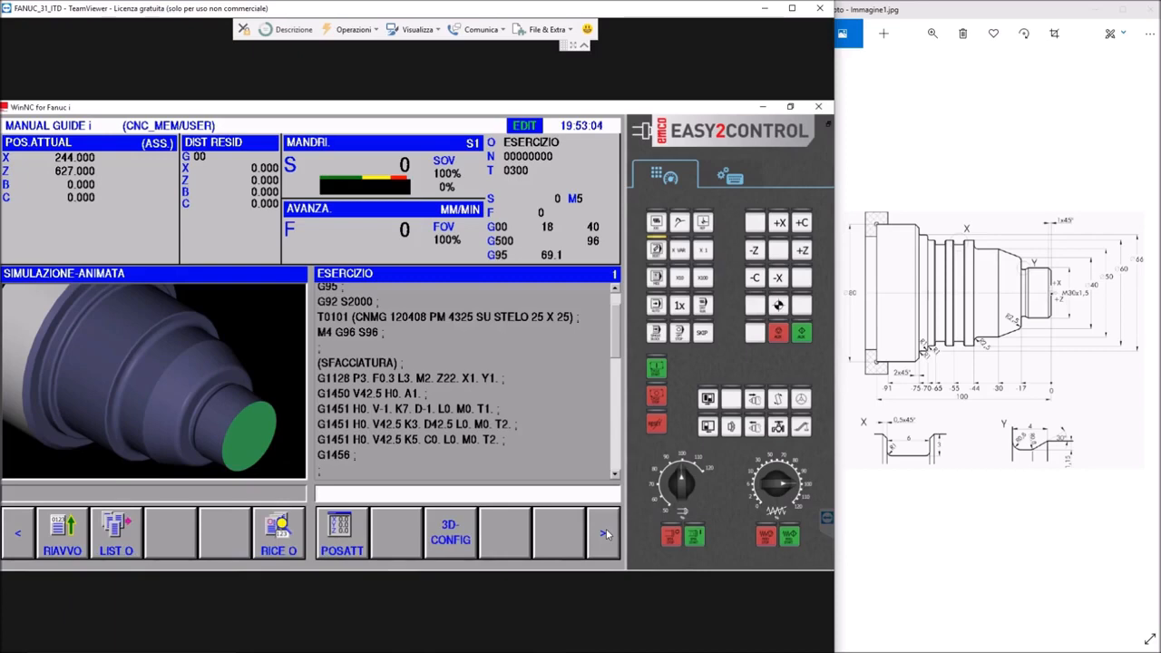
pyautogui.click(606, 532)
# Stop the simulation and try to rotate the simulation view
pyautogui.click(269, 538)
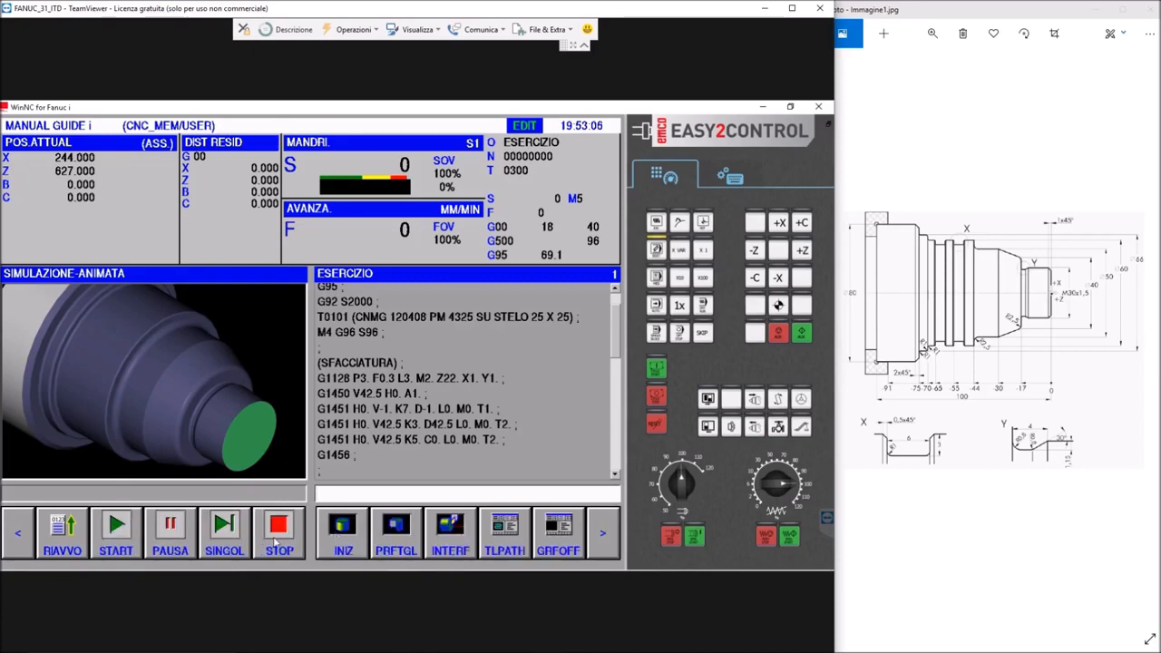
pyautogui.click(596, 538)
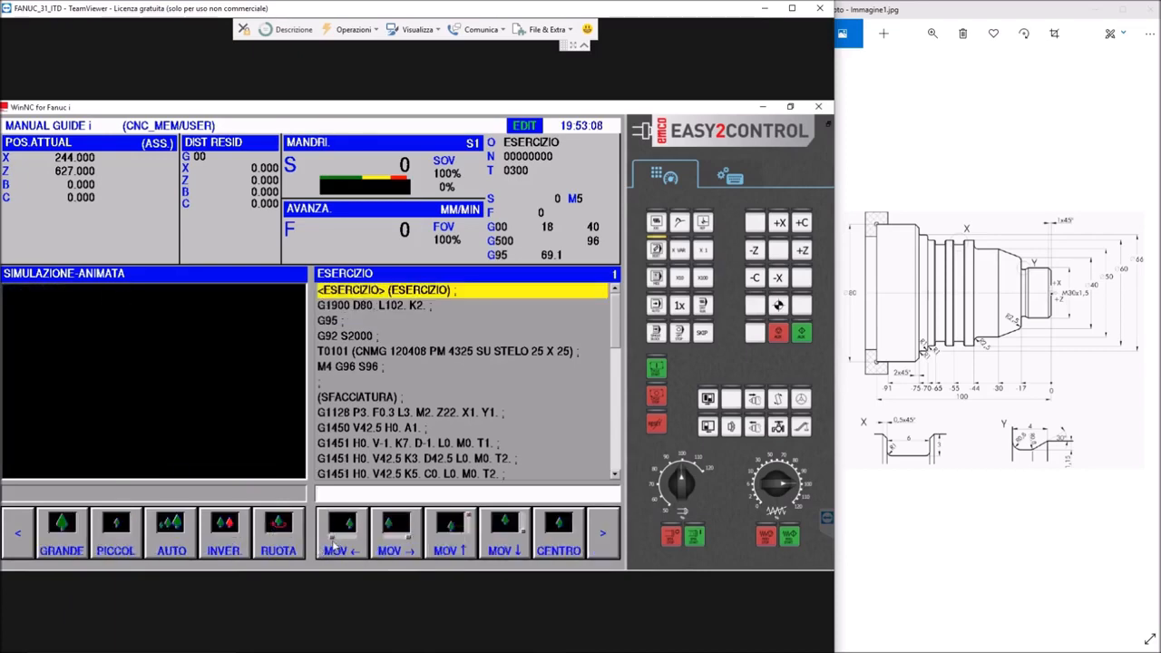
pyautogui.click(279, 533)
pyautogui.click(21, 539)
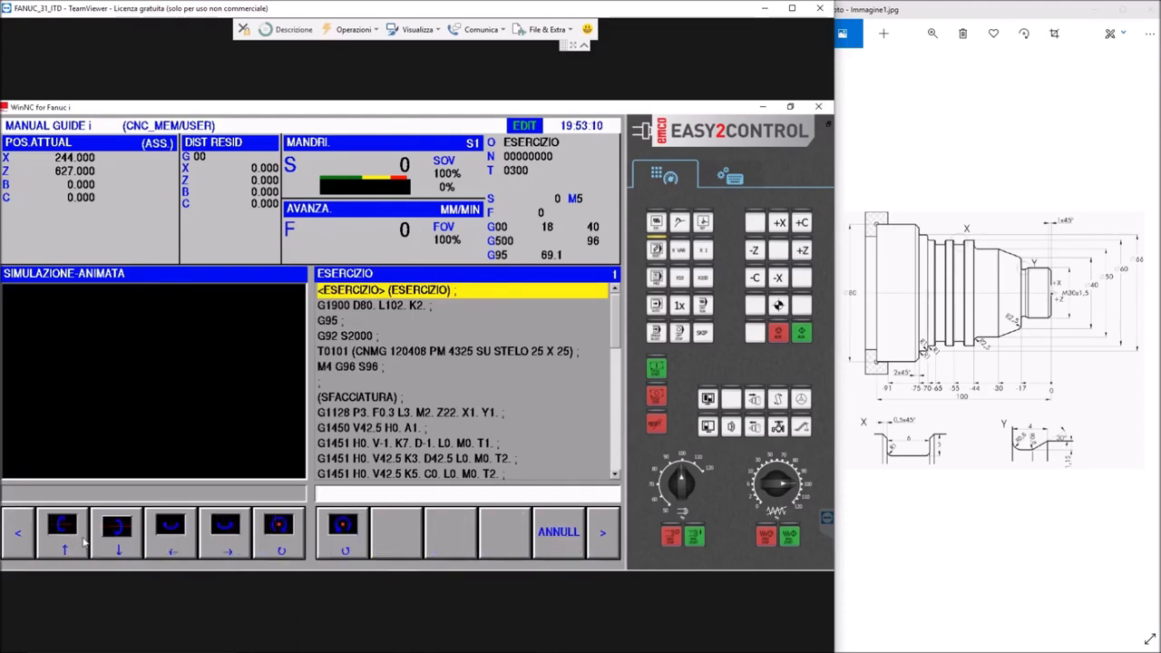
pyautogui.click(562, 539)
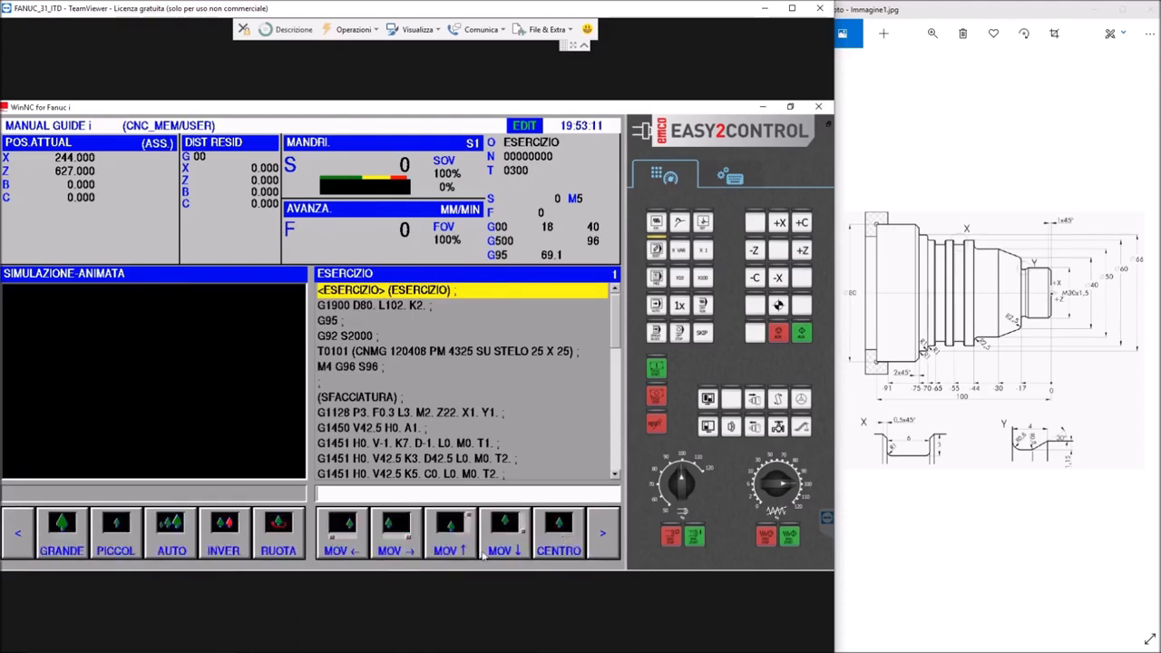
pyautogui.click(598, 535)
pyautogui.click(599, 535)
pyautogui.click(598, 535)
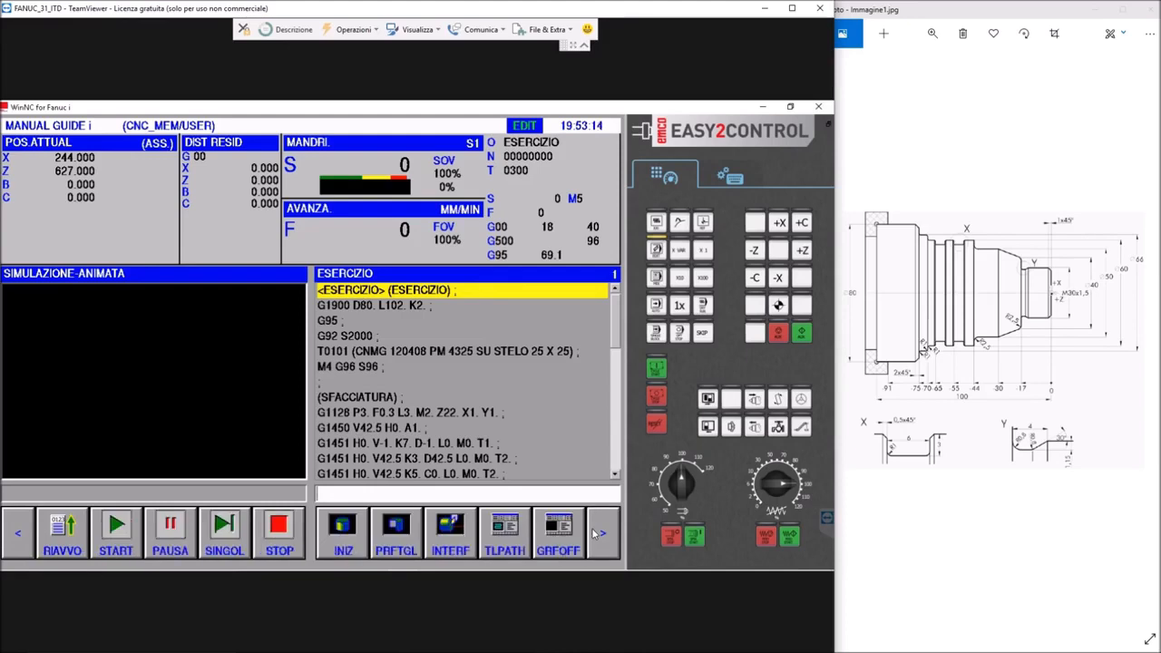
# Simulate the program again, rotate the machined shaft to a nearly side-on view, and examine its stepped profile
pyautogui.click(119, 534)
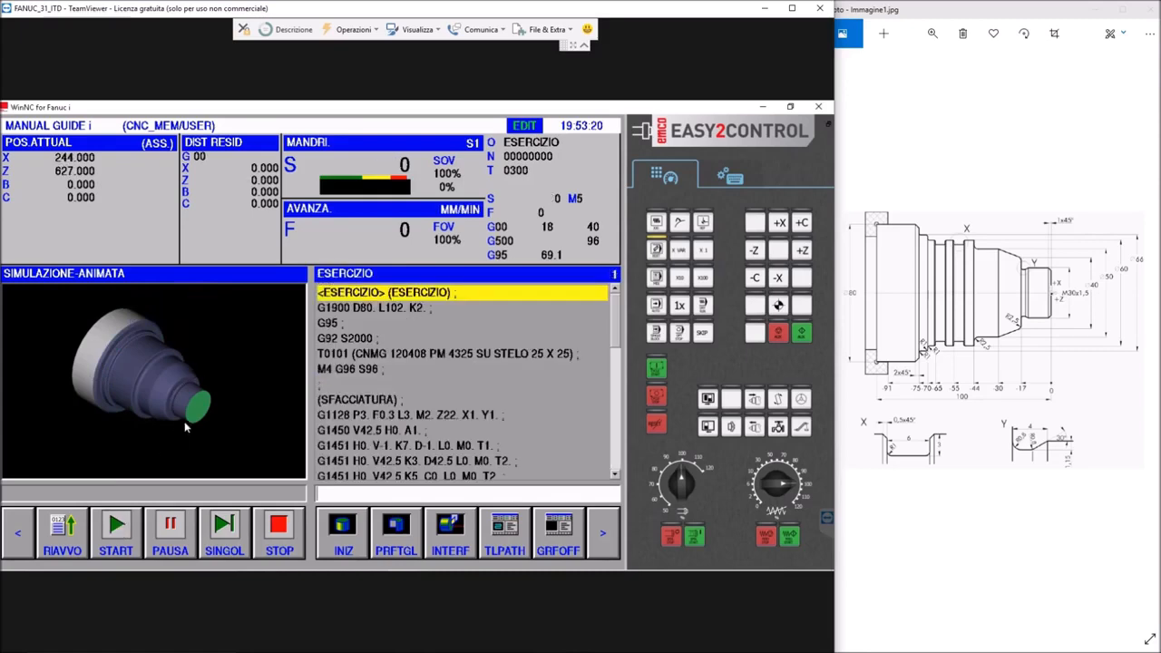
pyautogui.click(27, 539)
pyautogui.click(27, 538)
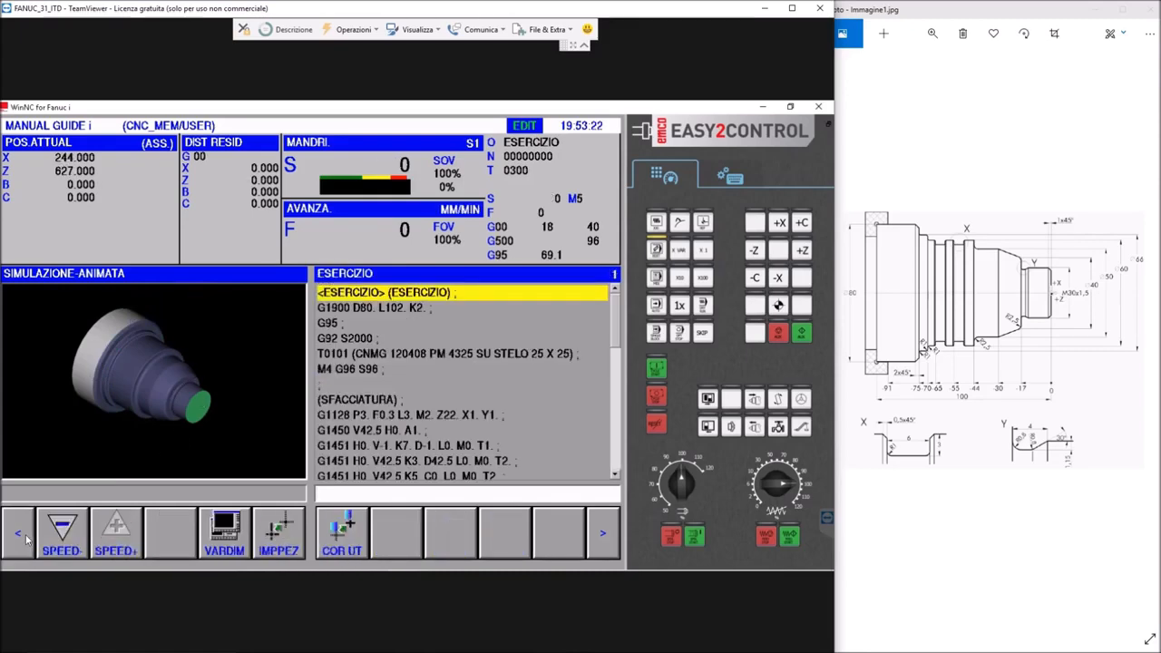
pyautogui.click(28, 539)
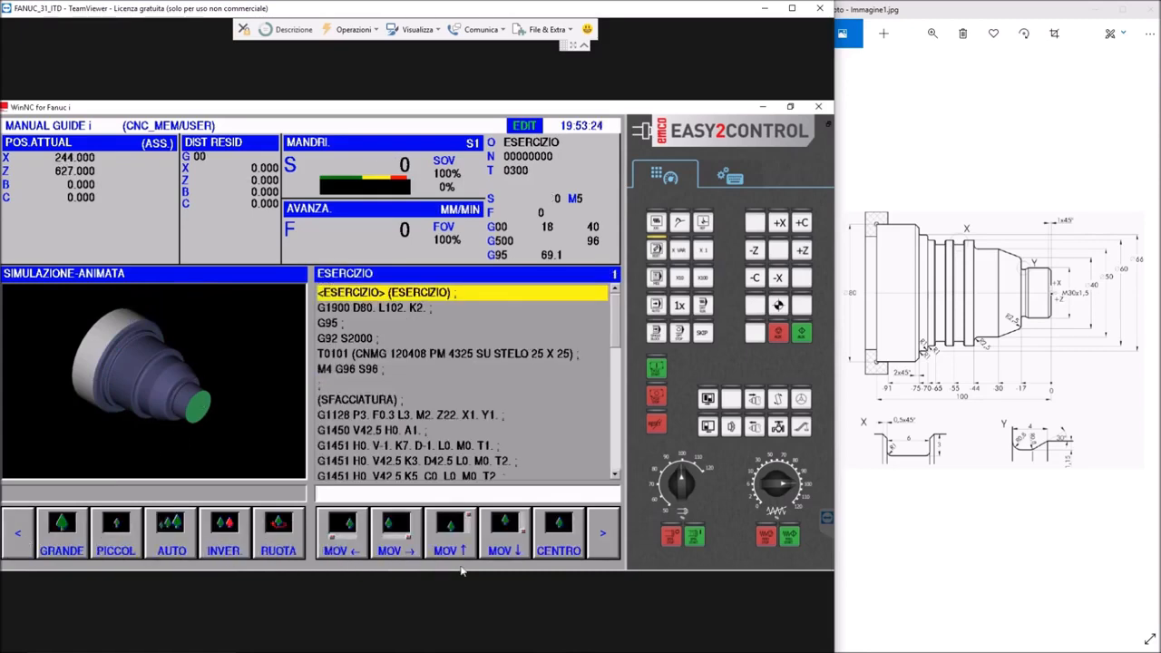
pyautogui.click(281, 537)
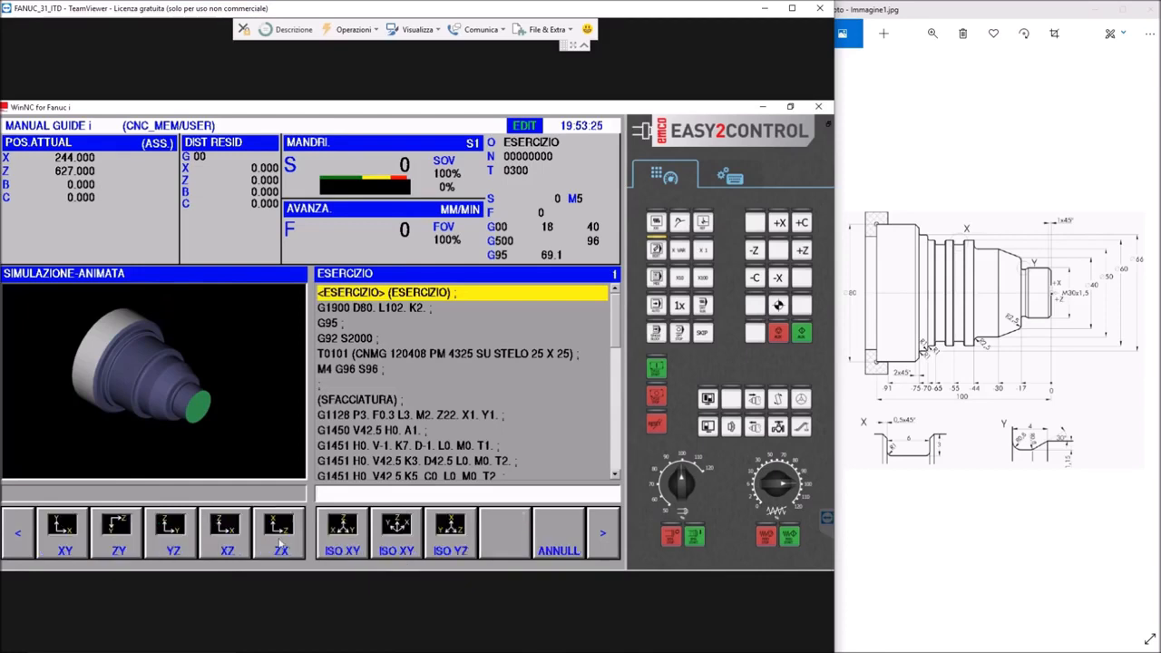
pyautogui.click(18, 539)
pyautogui.click(172, 542)
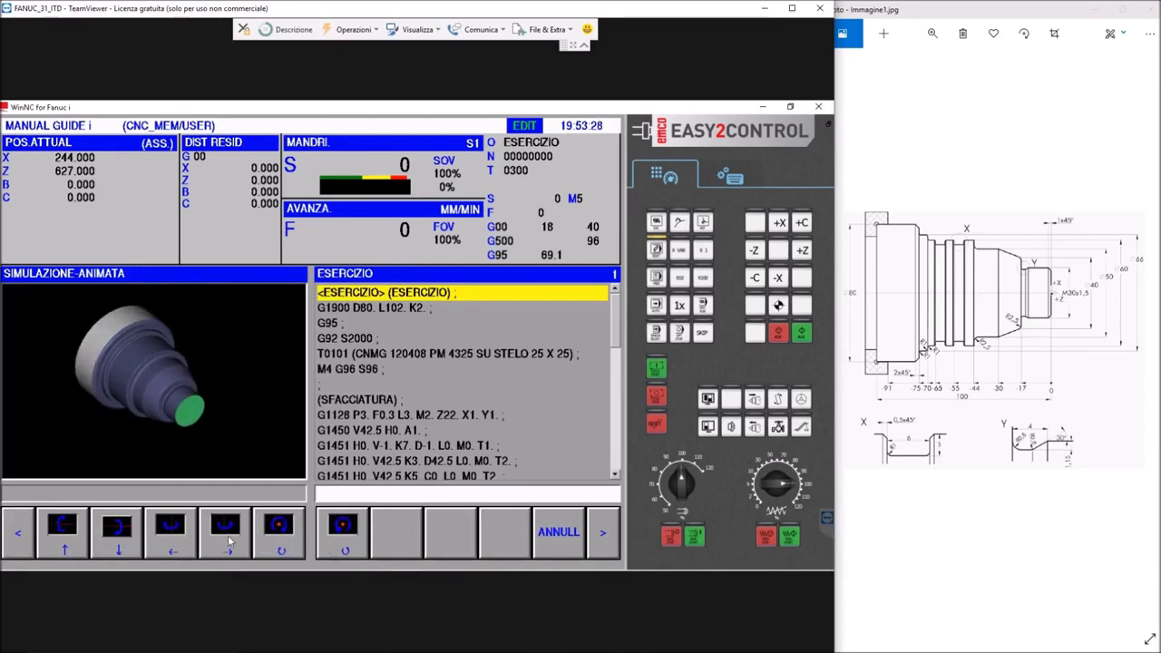
pyautogui.click(227, 539)
pyautogui.click(228, 539)
pyautogui.scroll(4, 228, 420)
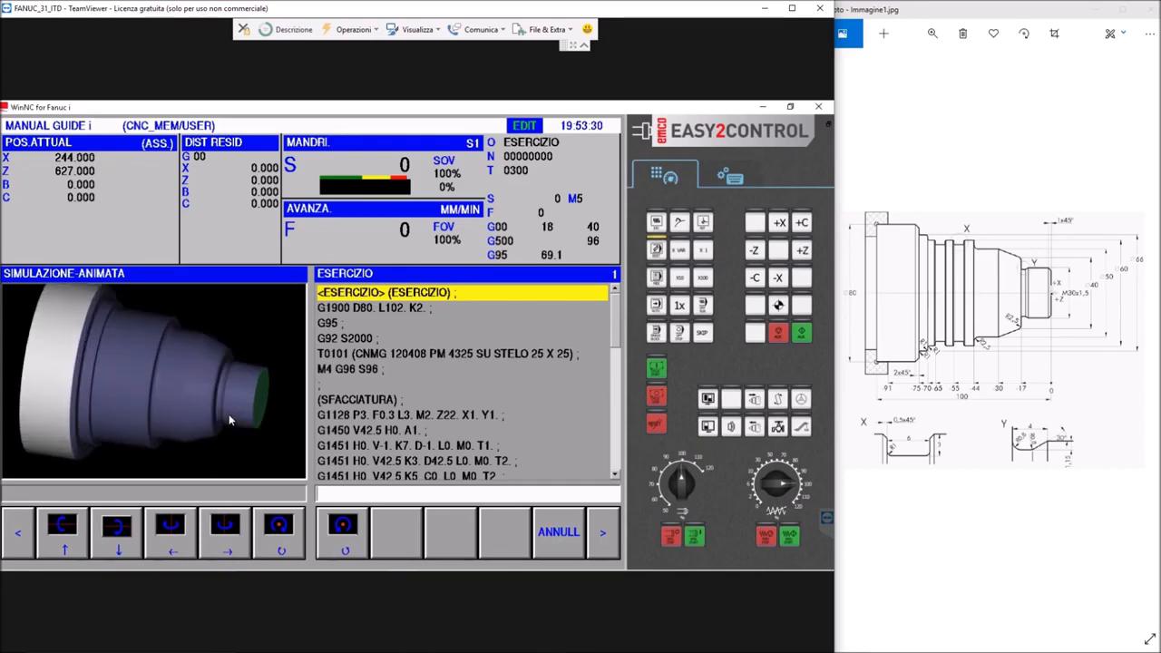
pyautogui.scroll(4, 228, 419)
pyautogui.scroll(-3, 228, 419)
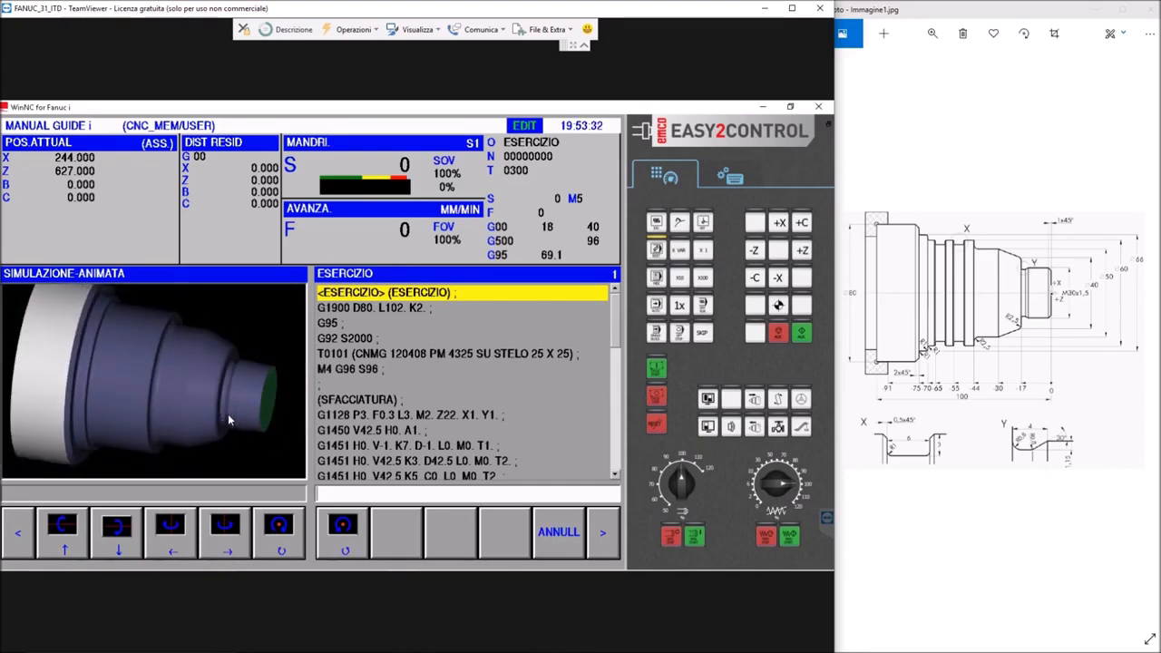
pyautogui.scroll(-4, 244, 381)
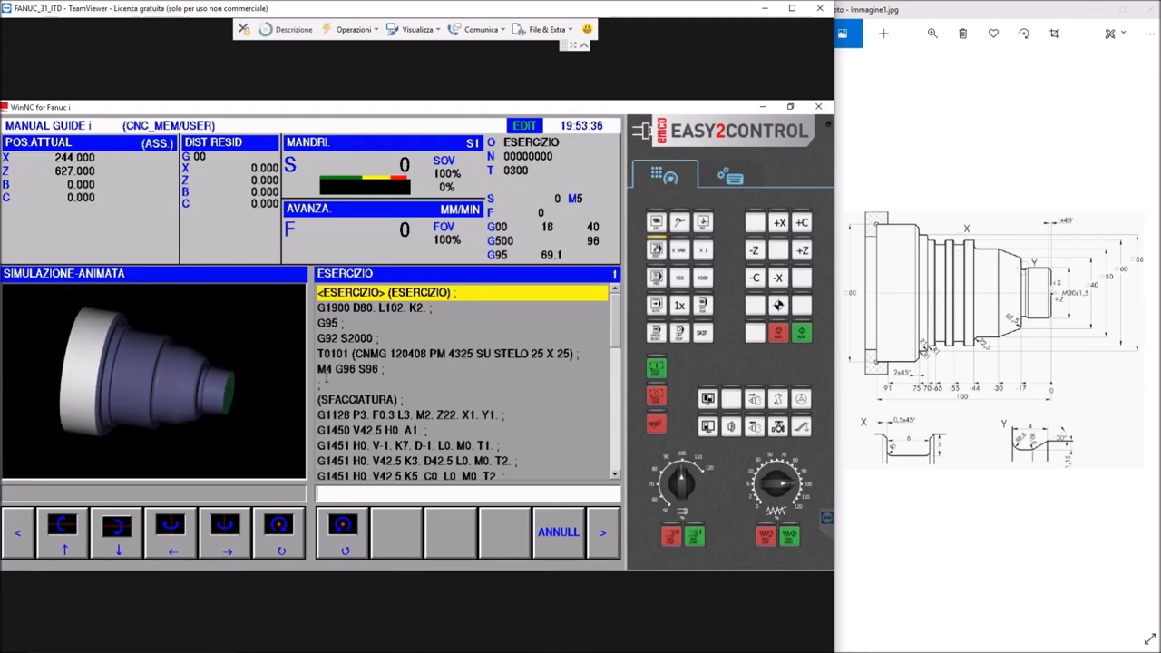
# Switch to memory mode and open program O0015 for background editing
pyautogui.click(657, 305)
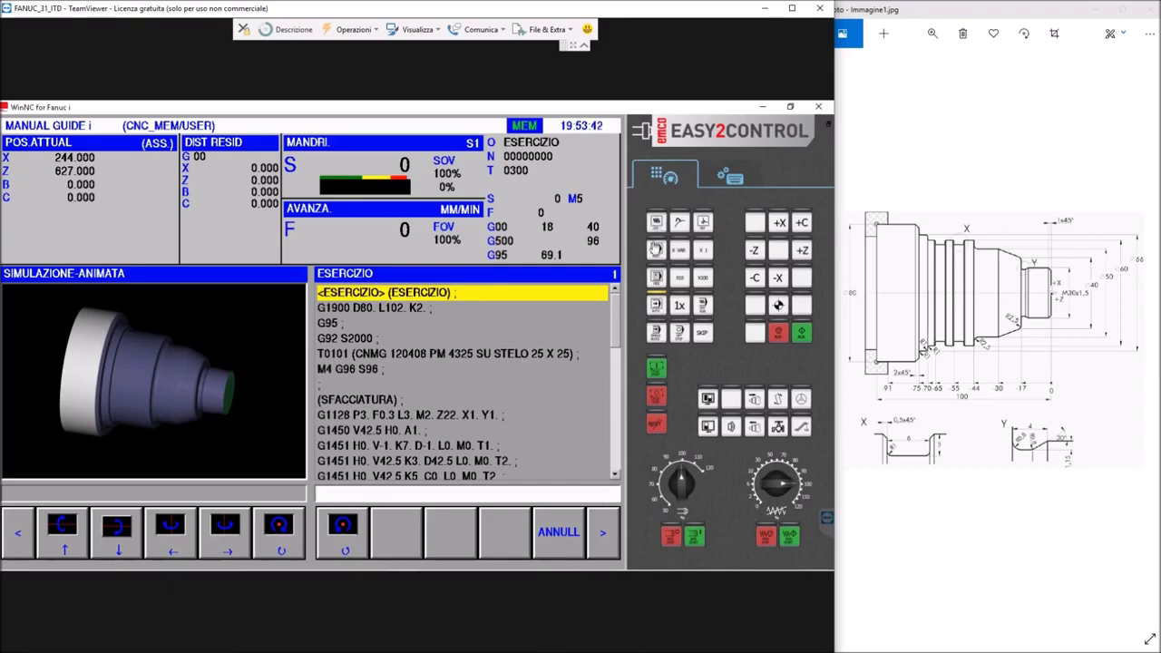
pyautogui.click(654, 279)
pyautogui.click(657, 304)
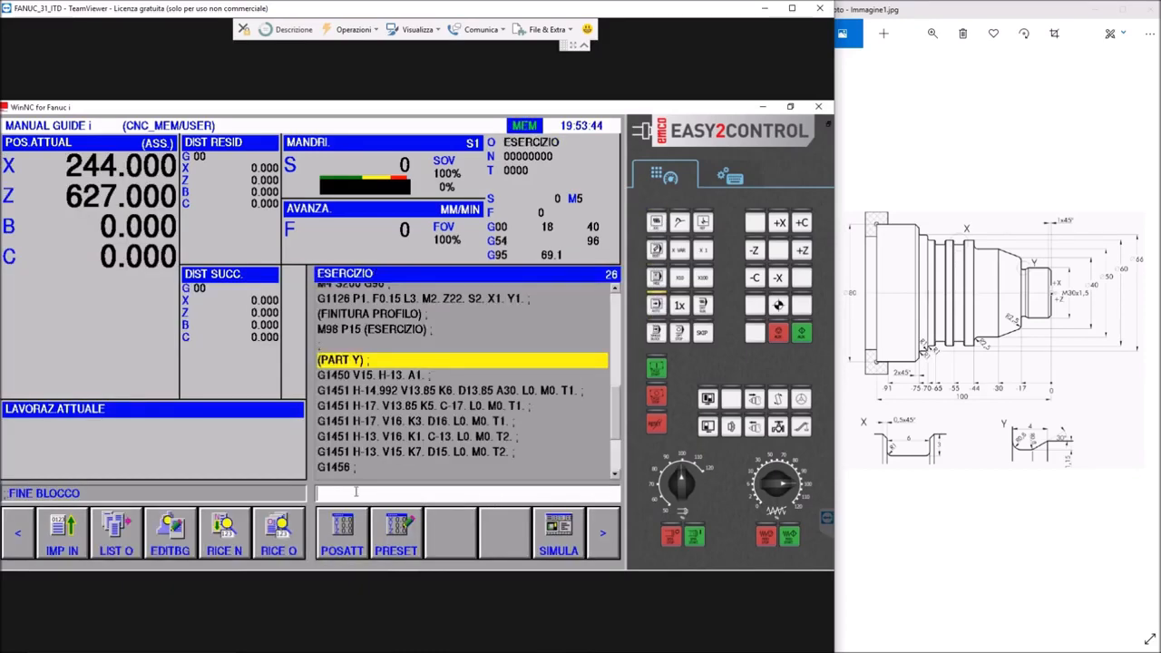
pyautogui.click(167, 542)
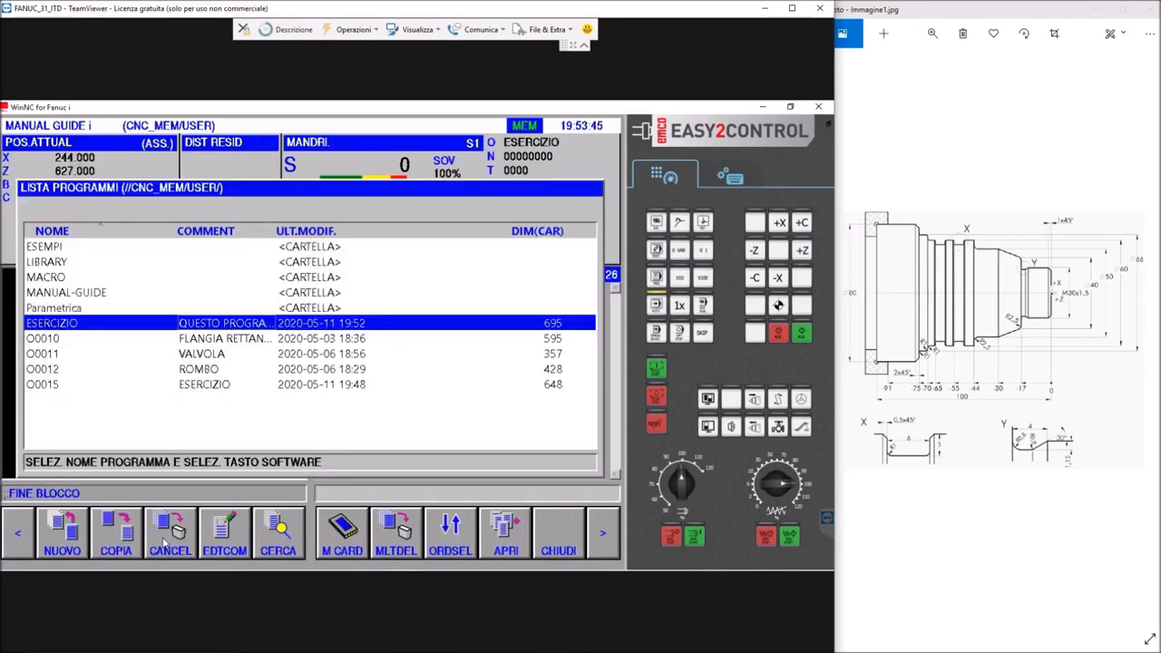
pyautogui.doubleClick(43, 385)
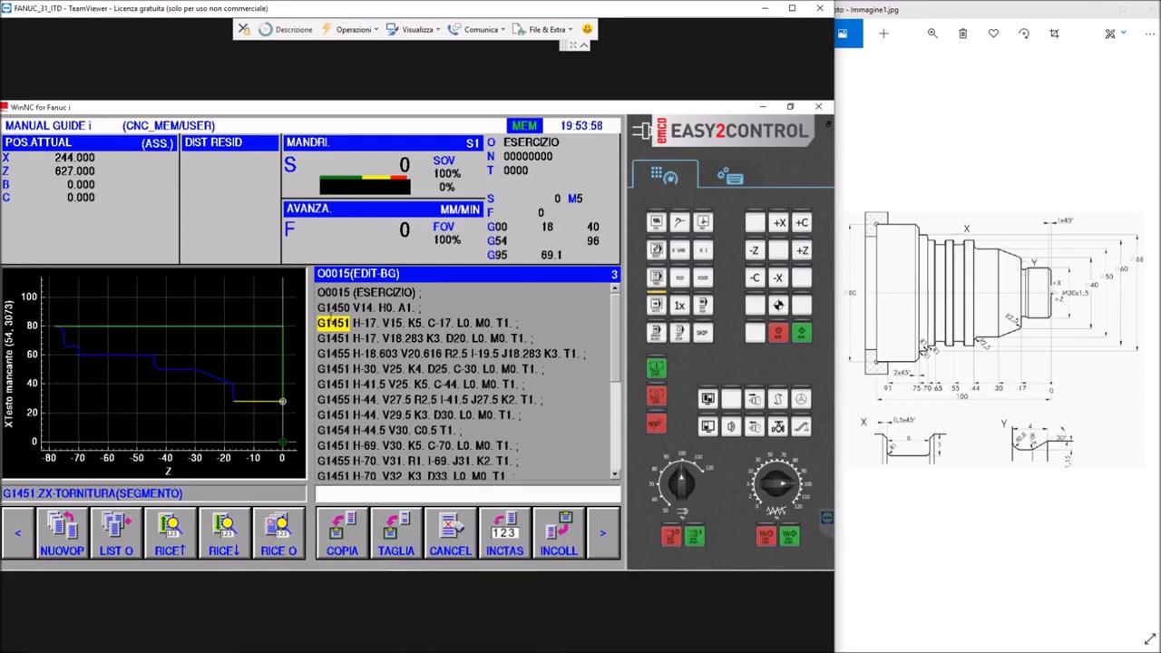
# Locate the G1450 starting block of the O0015 contour and open the contour for graphical modification
pyautogui.click(334, 310)
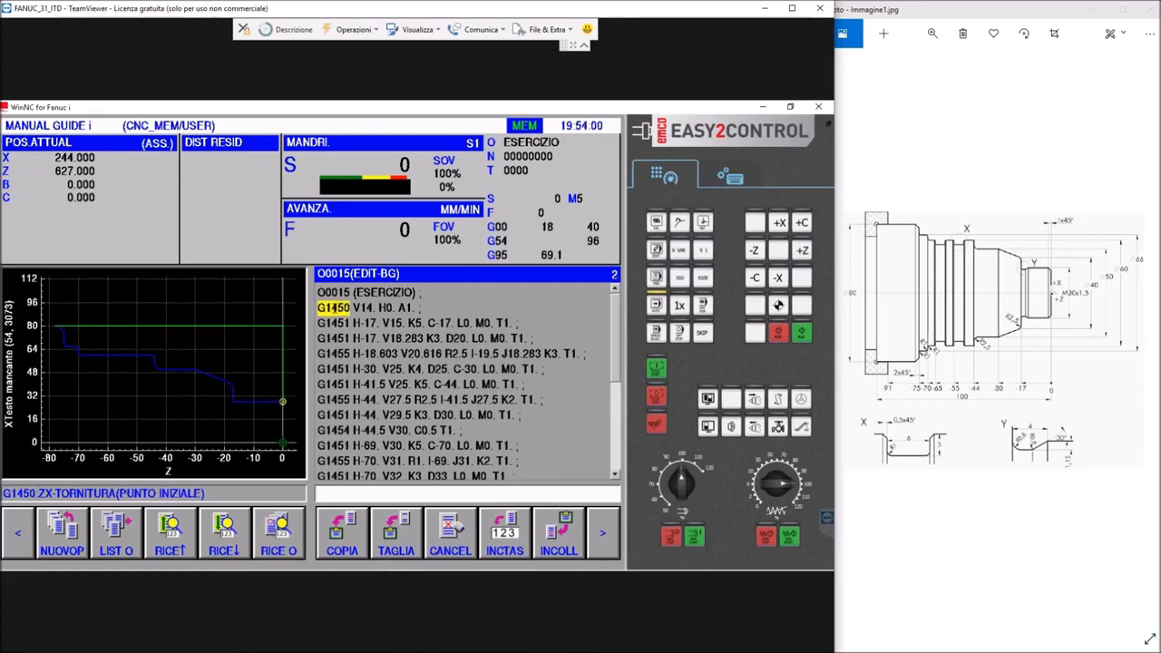
pyautogui.click(337, 323)
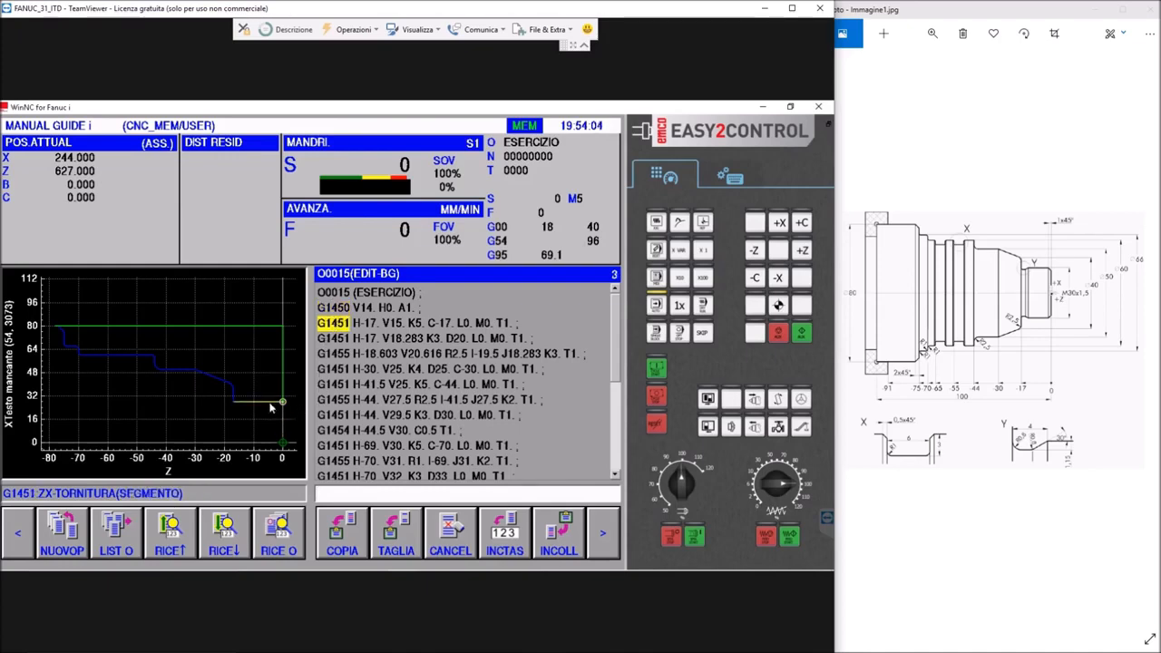
pyautogui.click(418, 308)
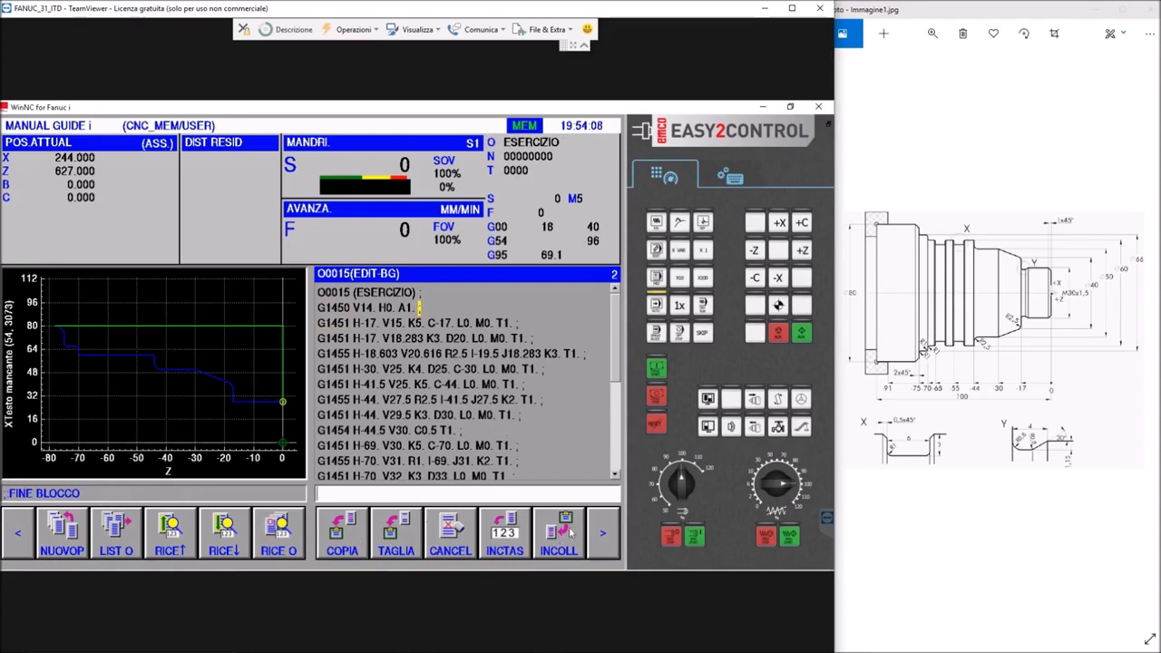
pyautogui.click(604, 534)
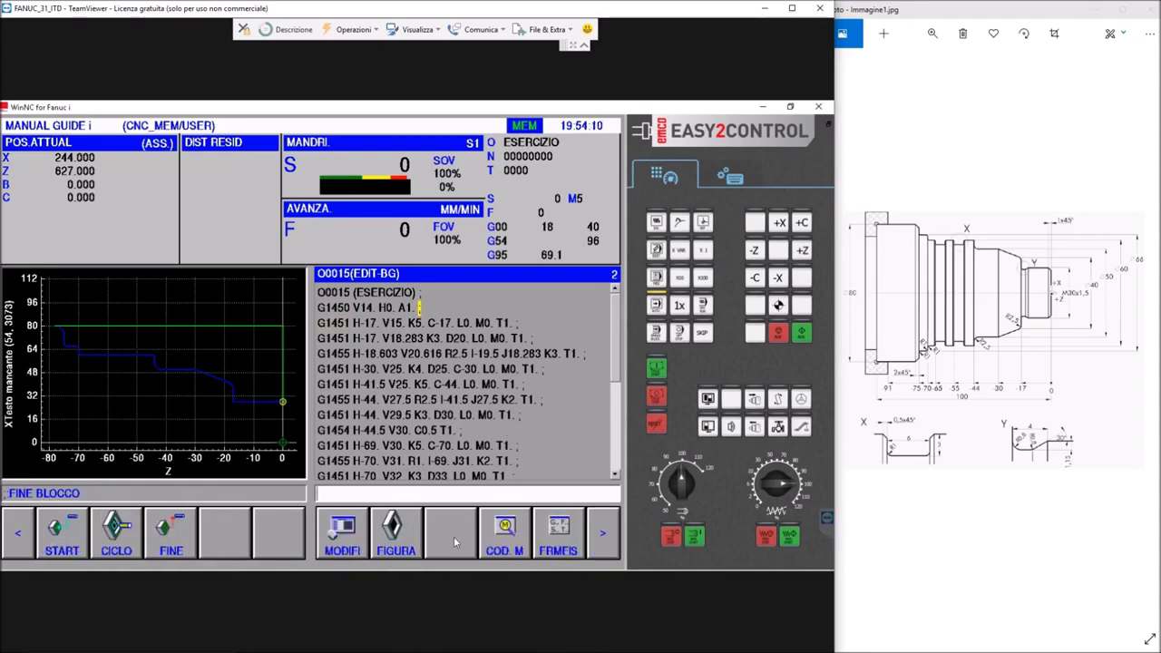
pyautogui.click(342, 535)
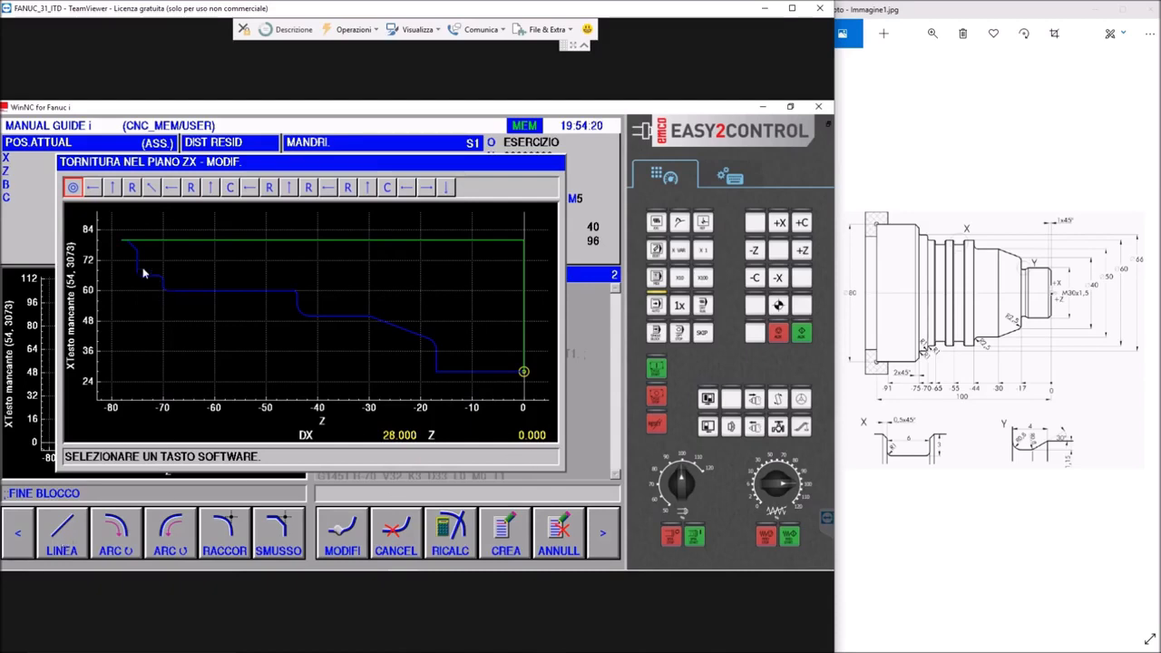
pyautogui.click(92, 187)
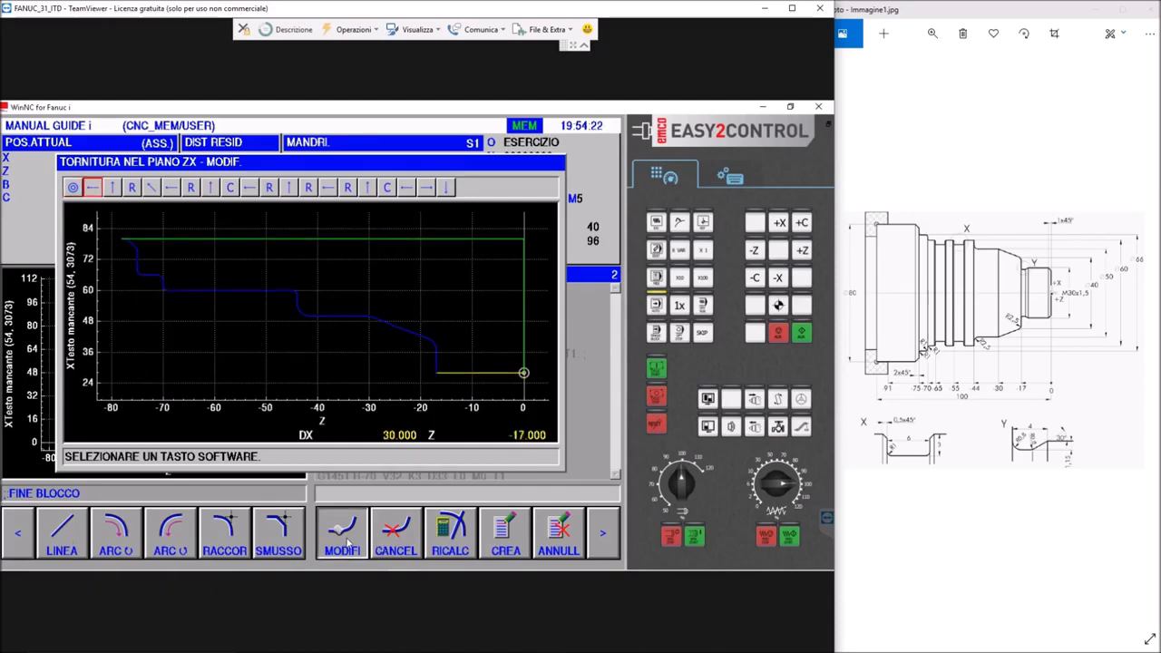
pyautogui.click(342, 537)
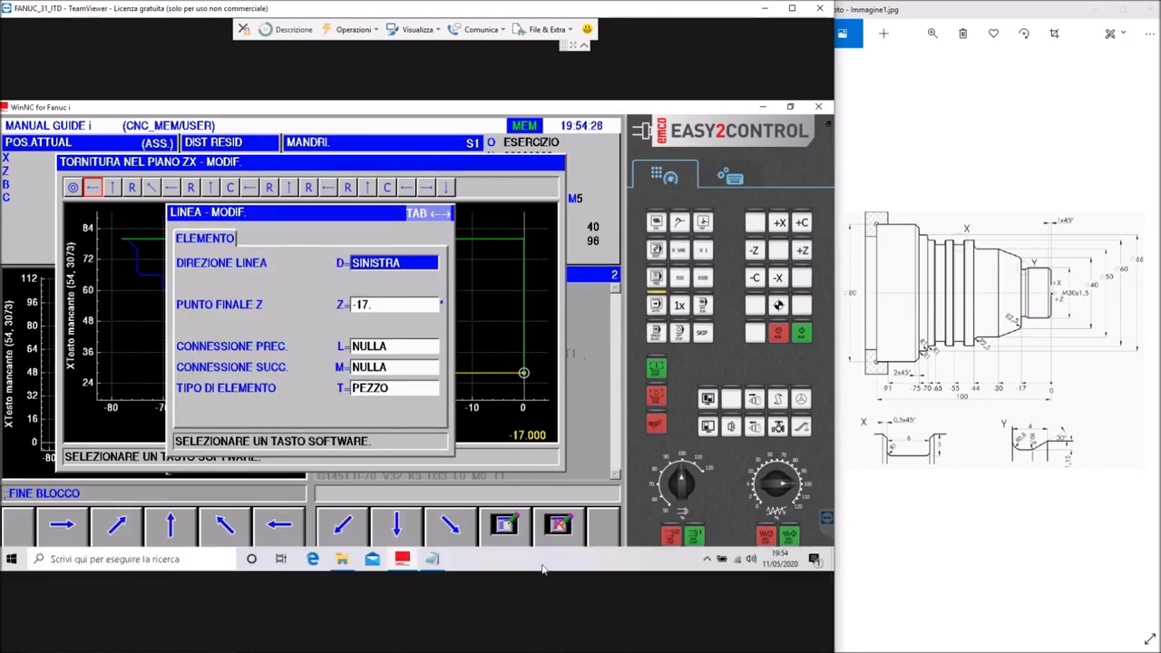
pyautogui.click(559, 535)
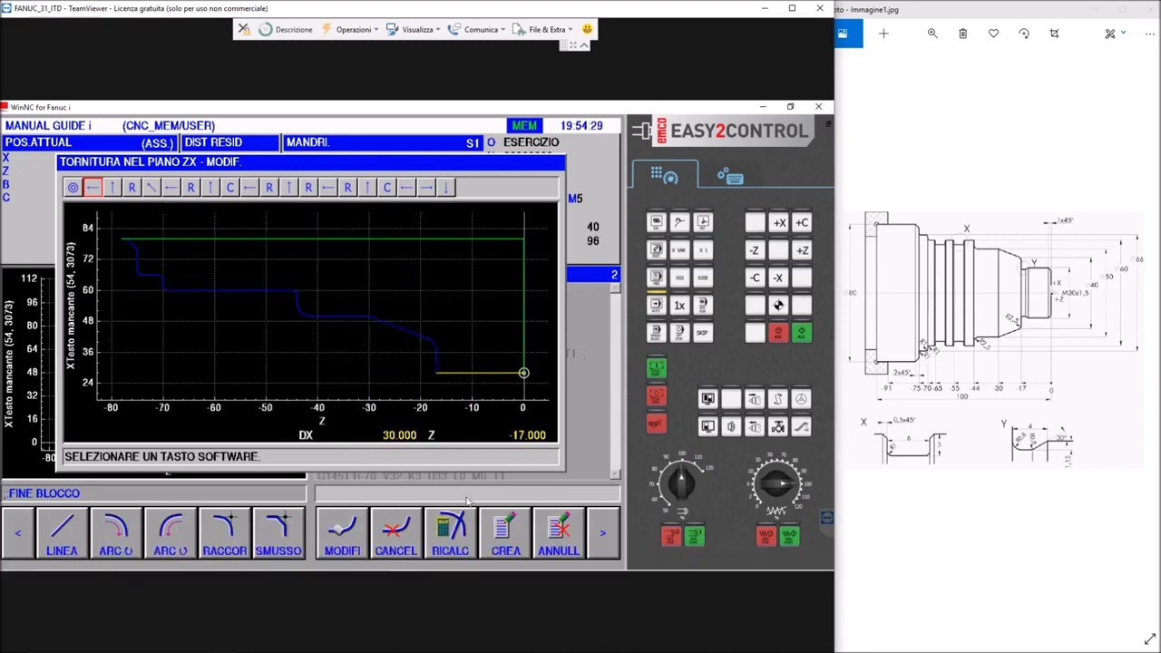
# Insert an SX-SU chamfer line directly after the contour's start point, ending at DX 30 and Z -1
pyautogui.click(72, 189)
pyautogui.click(75, 534)
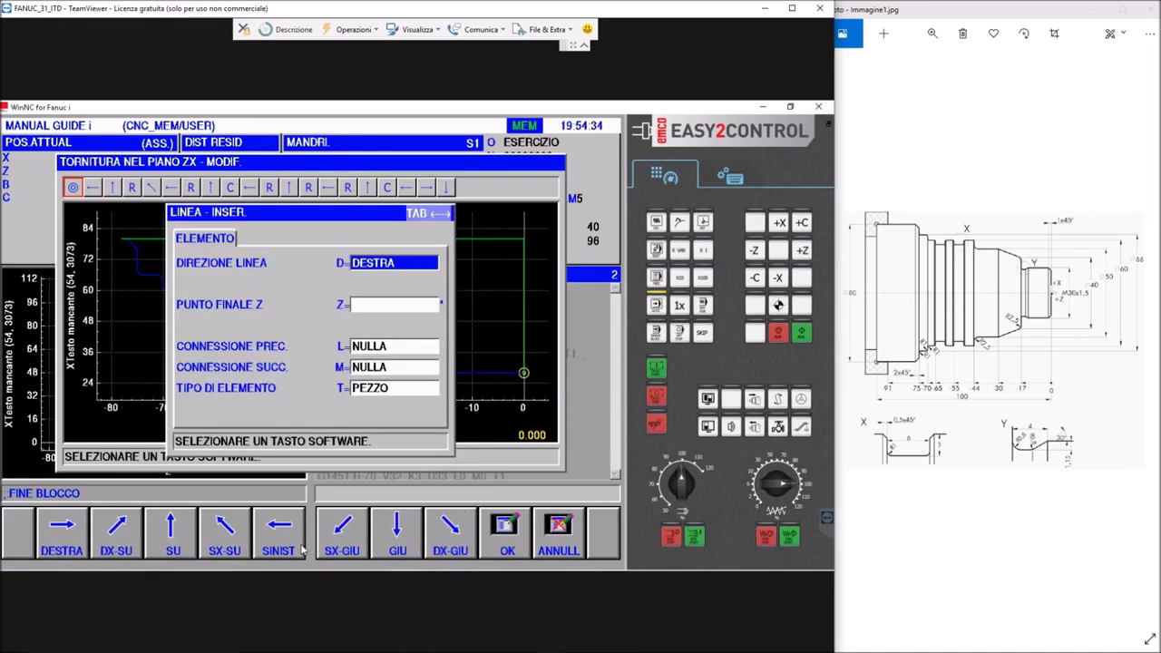
pyautogui.click(220, 543)
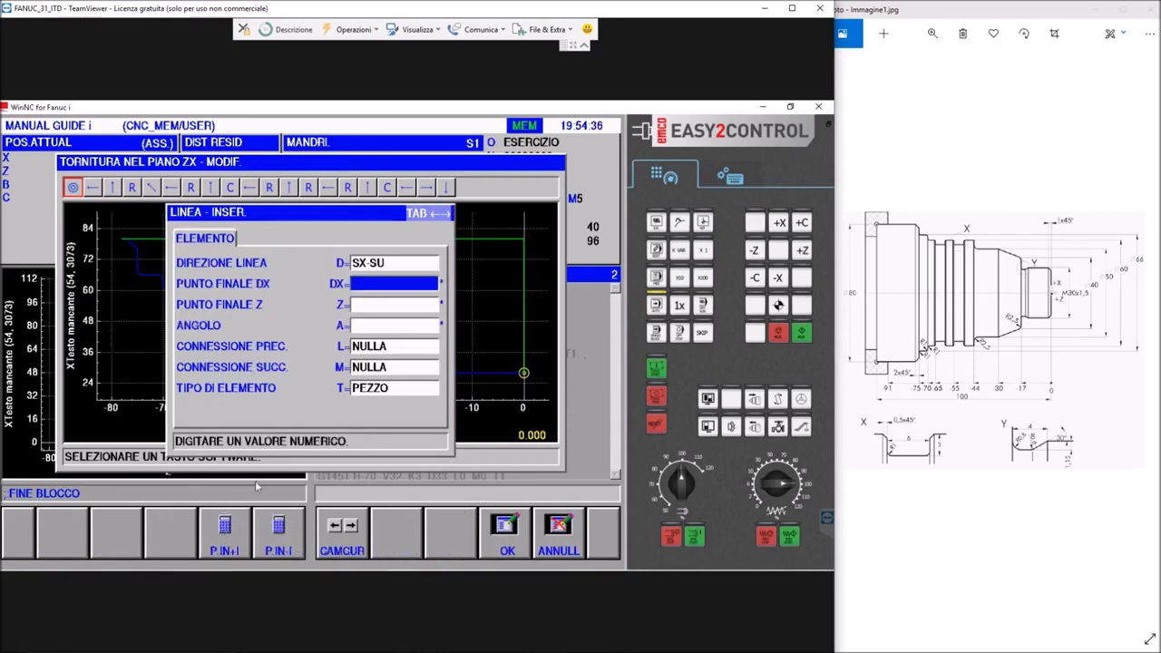
pyautogui.click(367, 284)
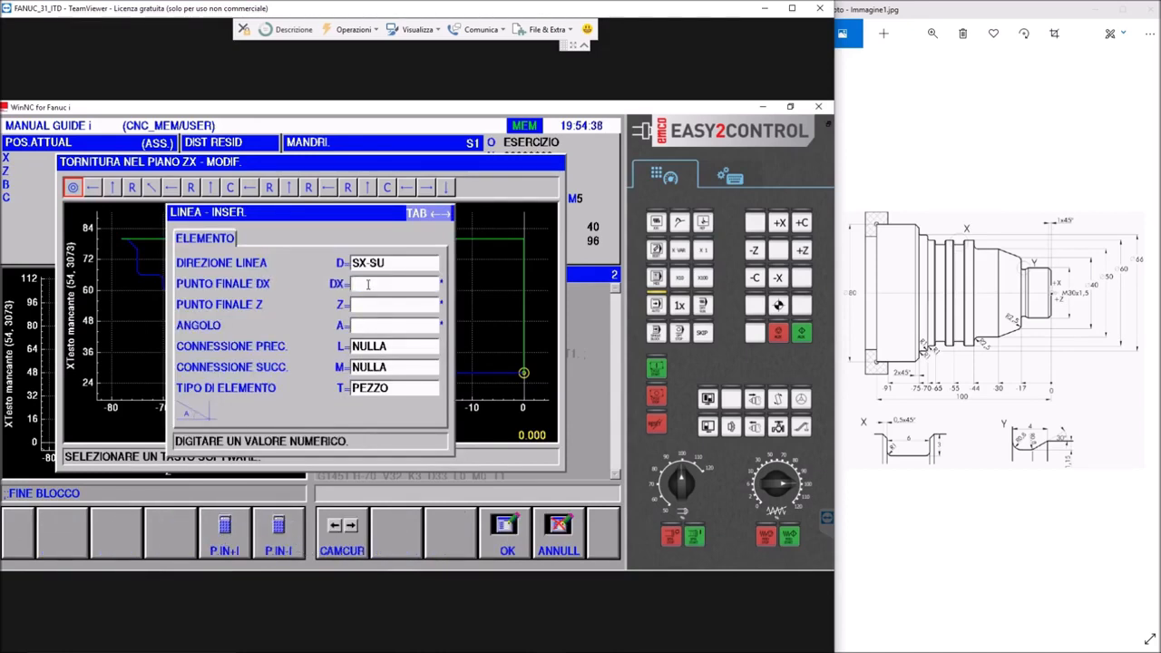
pyautogui.press('Return')
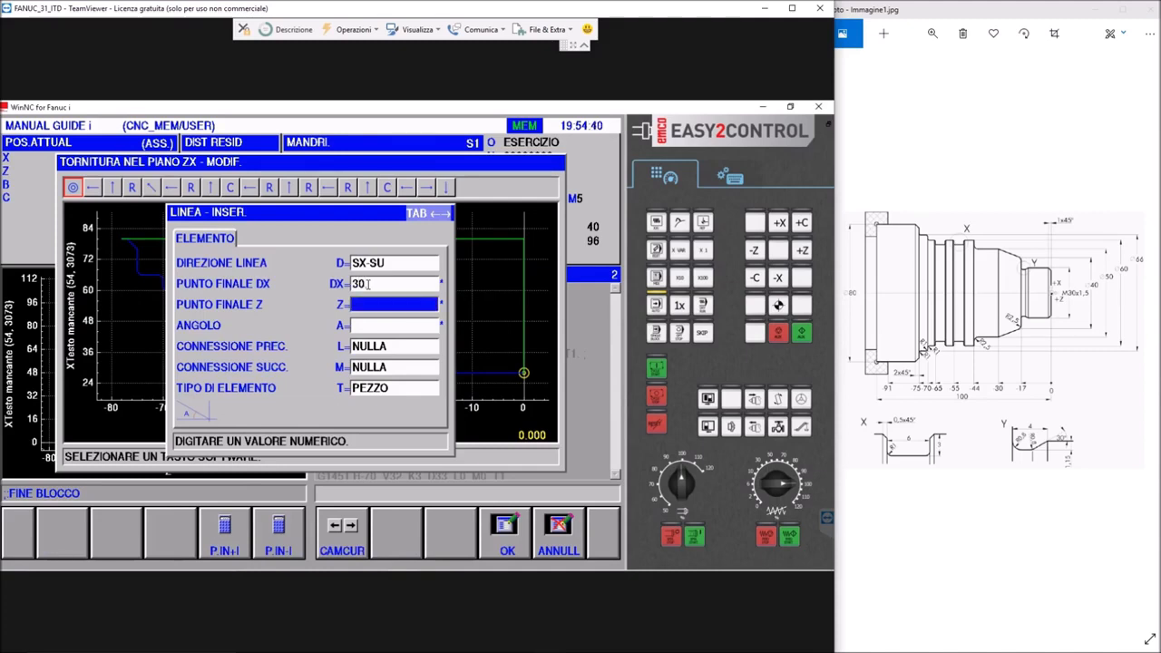
pyautogui.write('-1')
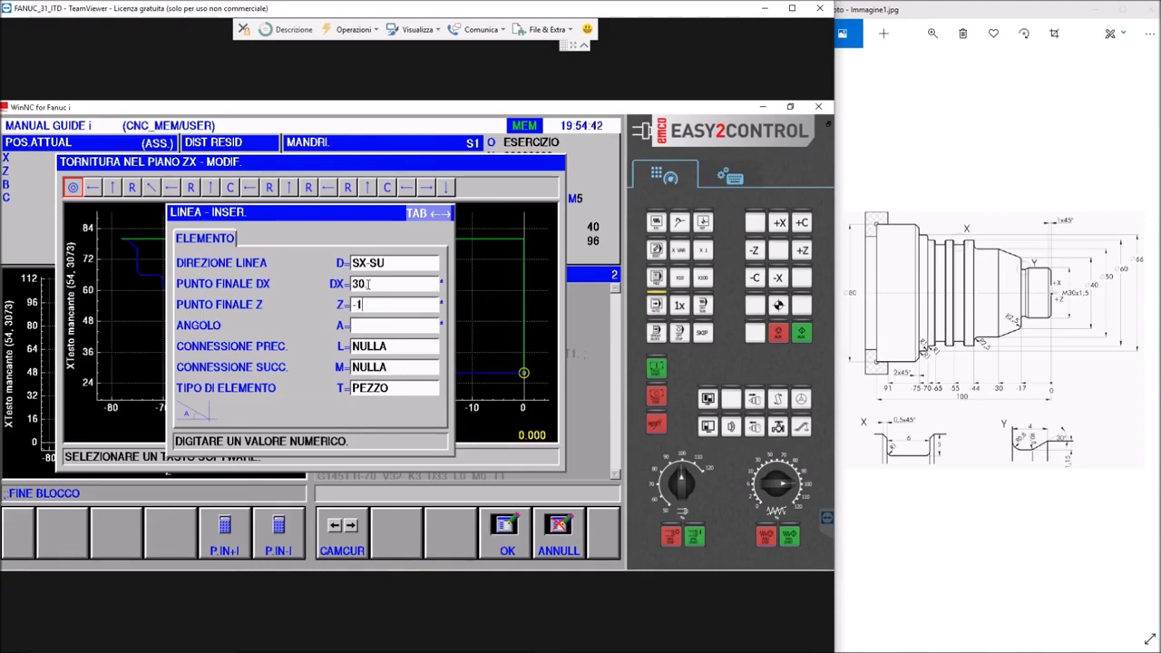
pyautogui.write('.')
pyautogui.press('Return')
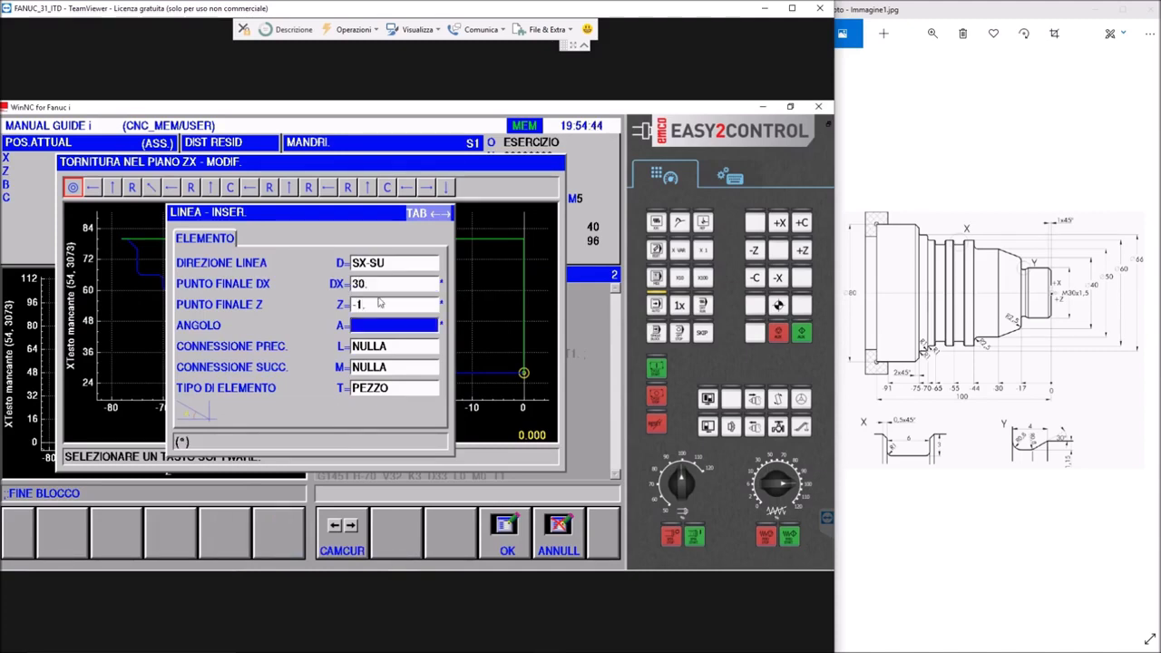
pyautogui.click(497, 526)
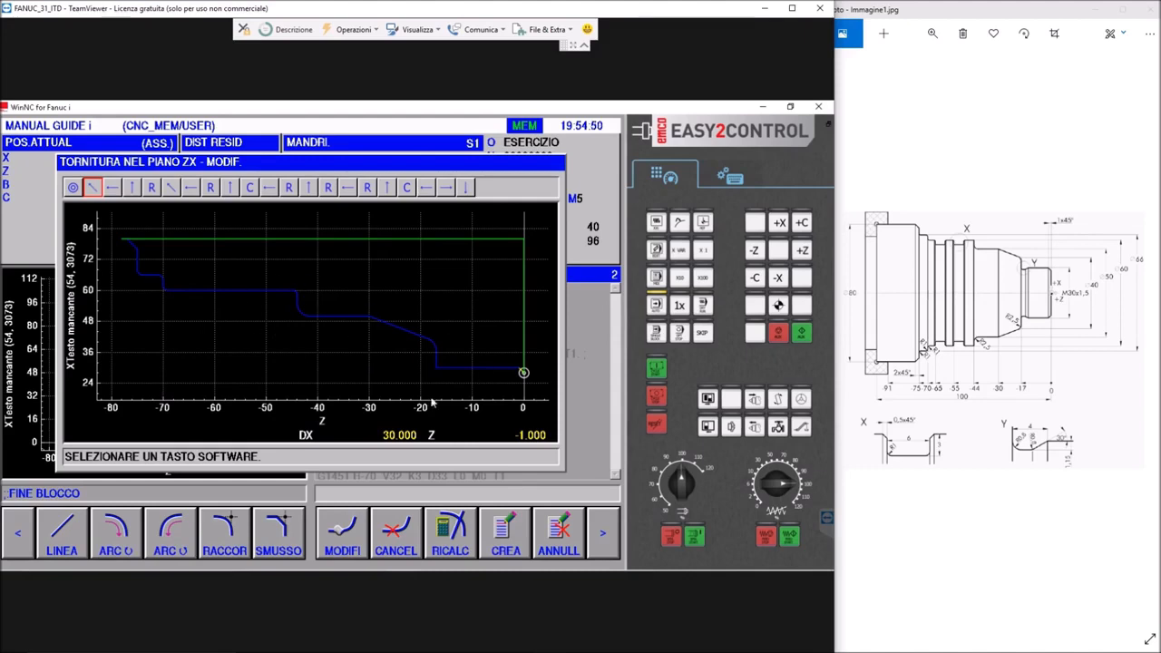
# Write the edited contour into the current program O0015 and end background editing
pyautogui.click(513, 544)
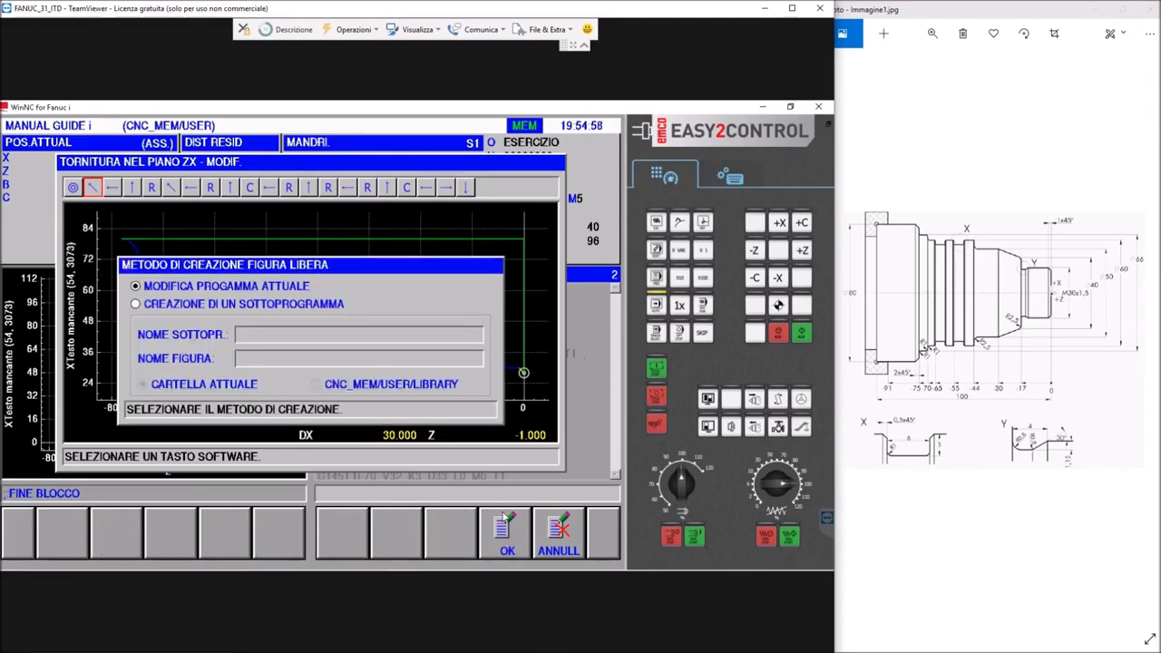
pyautogui.click(504, 519)
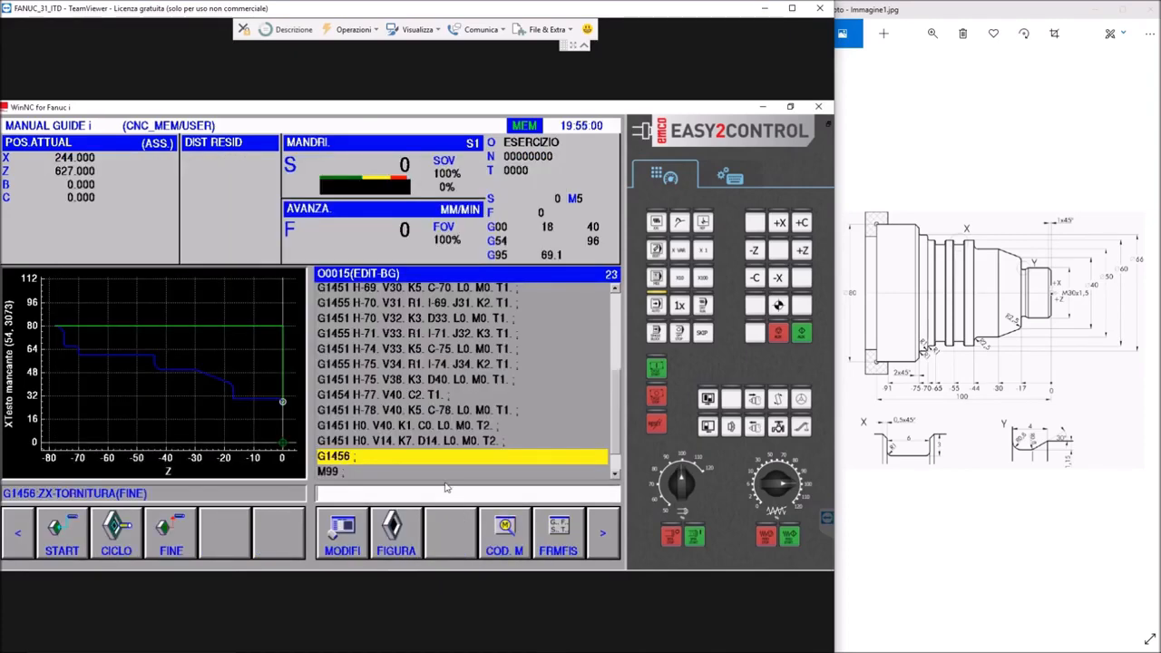
pyautogui.click(610, 549)
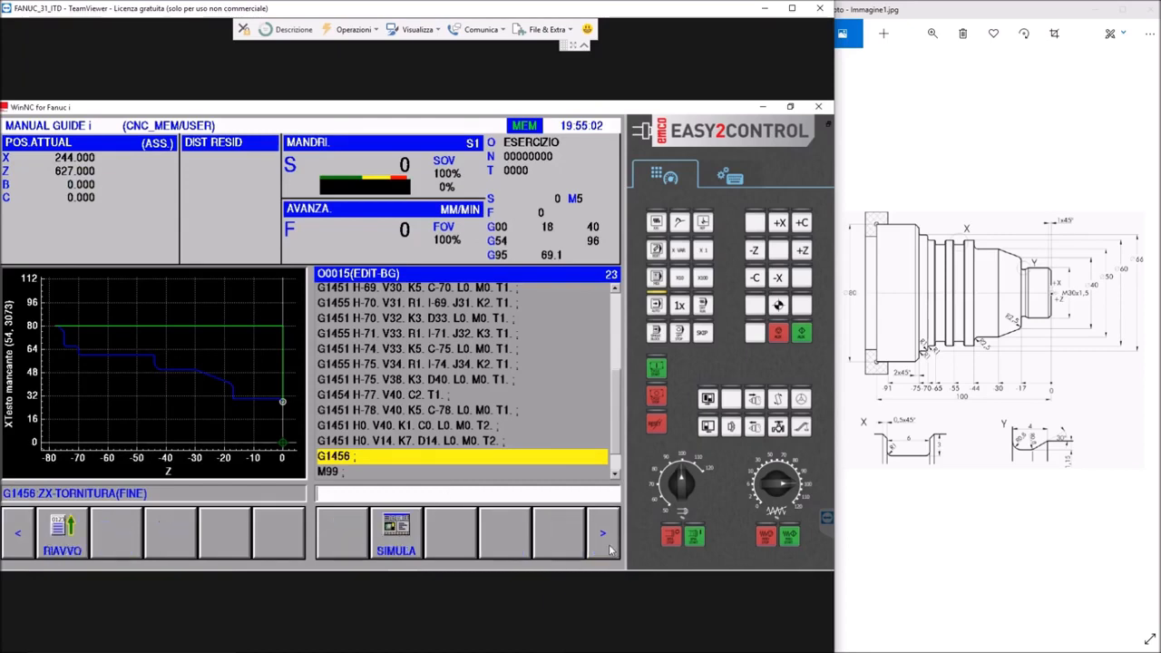
pyautogui.click(610, 550)
pyautogui.click(610, 550)
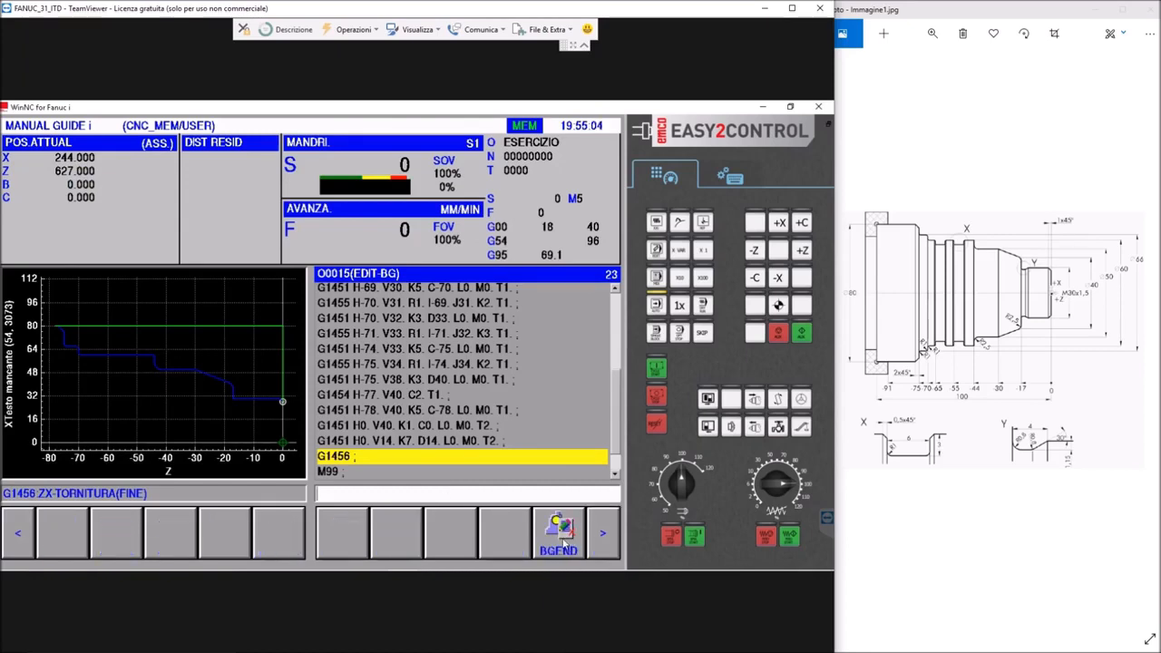
pyautogui.click(562, 540)
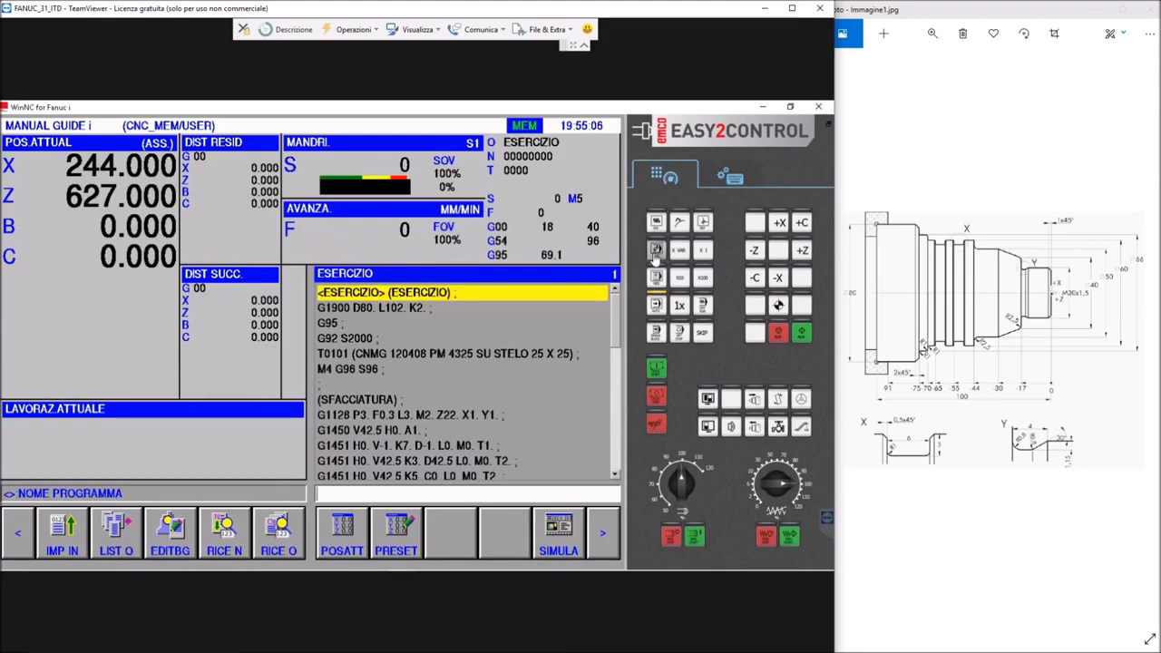
# Return ESERCIZIO to edit mode, run its animated simulation, and check the chamfered front end of the shaft
pyautogui.click(655, 251)
pyautogui.click(598, 530)
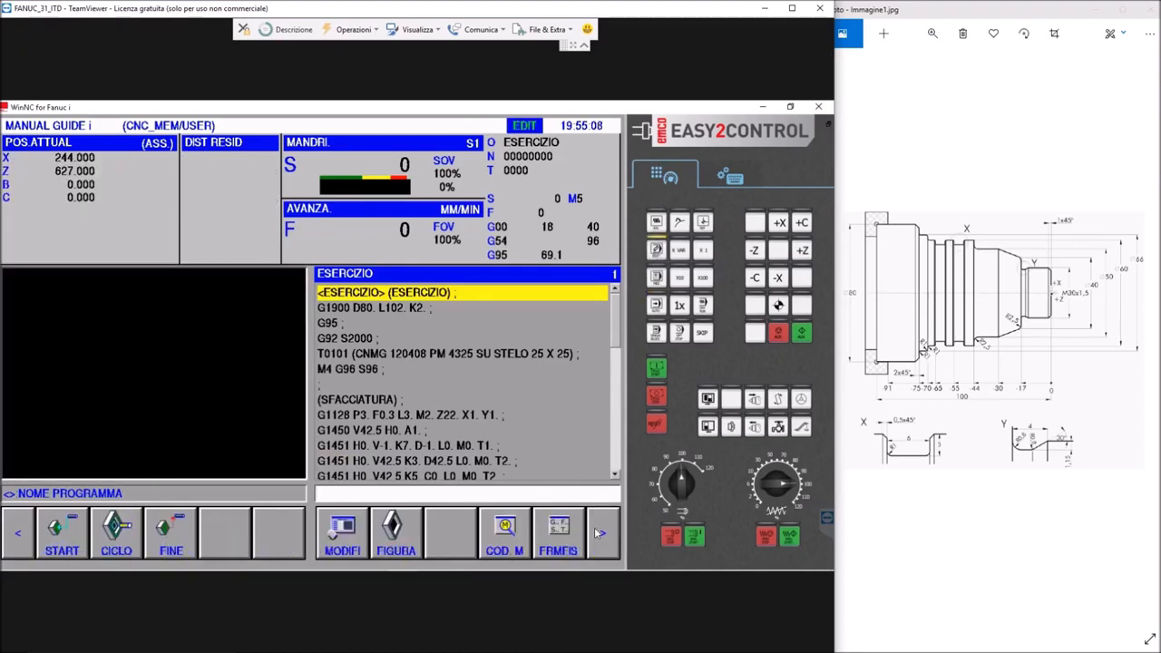
pyautogui.click(599, 530)
pyautogui.click(402, 541)
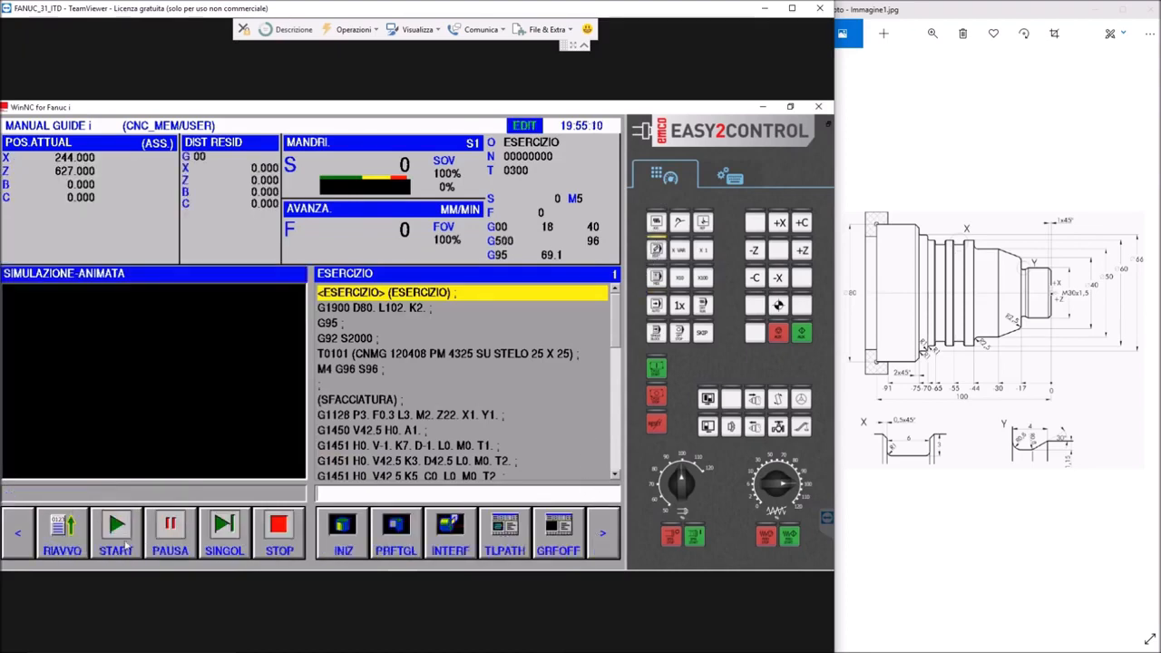
pyautogui.click(103, 545)
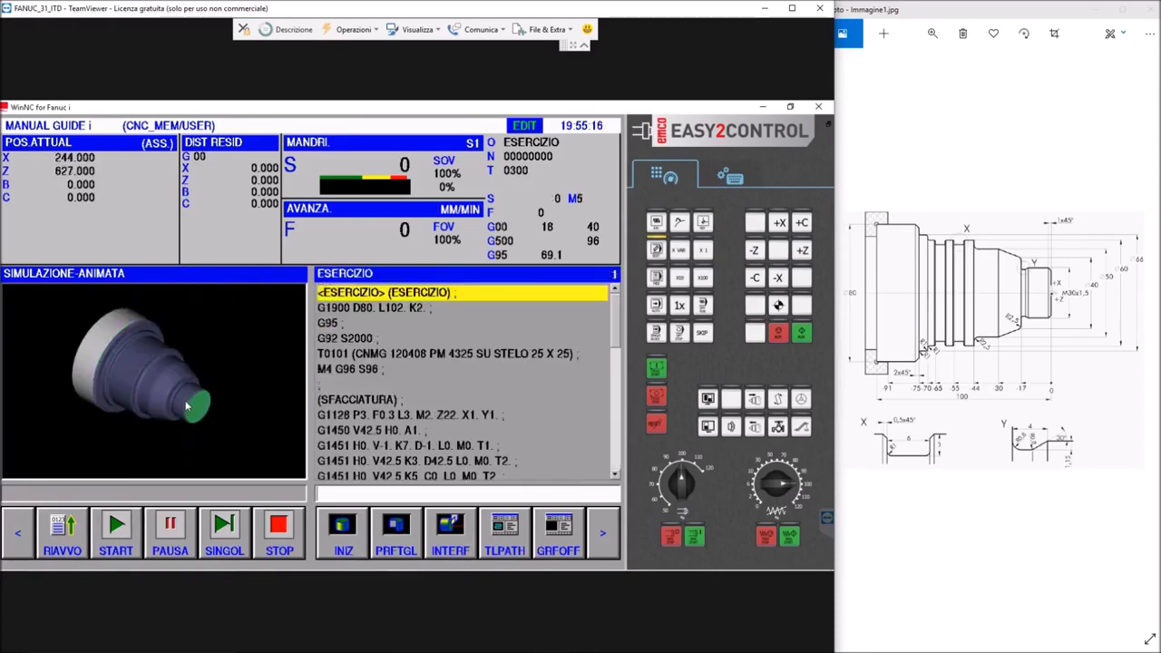
pyautogui.scroll(-10, 608, 323)
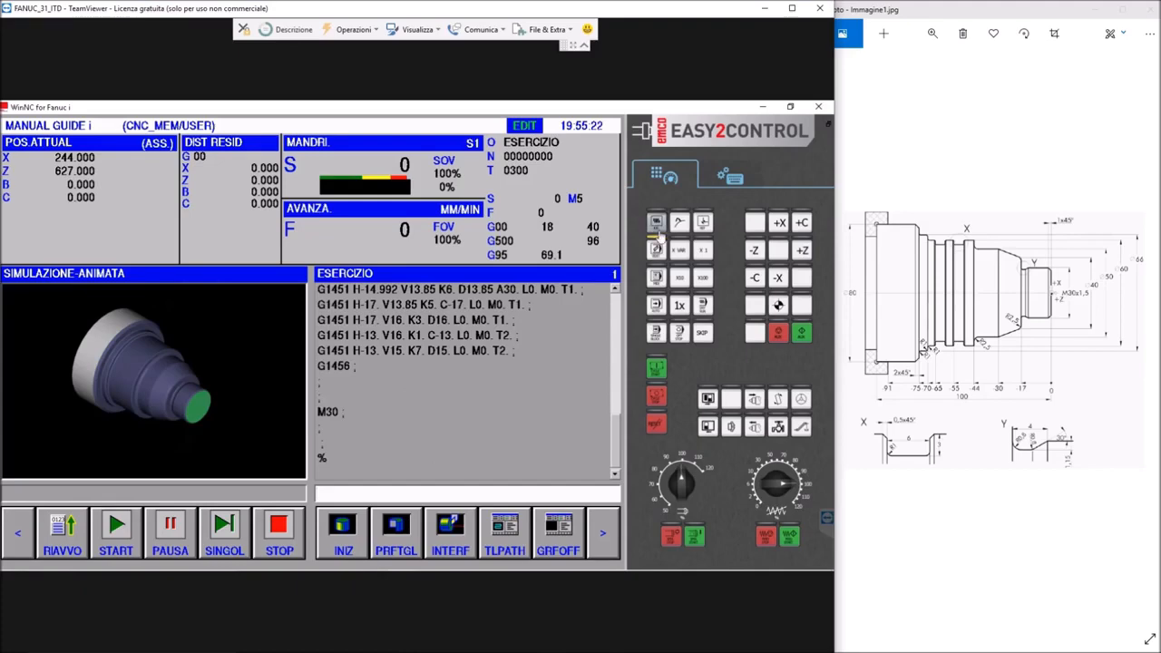
# Leave the simulation and place the cursor on the empty block after the undercut contour's closing G1456
pyautogui.click(656, 253)
pyautogui.click(656, 253)
pyautogui.scroll(-10, 617, 374)
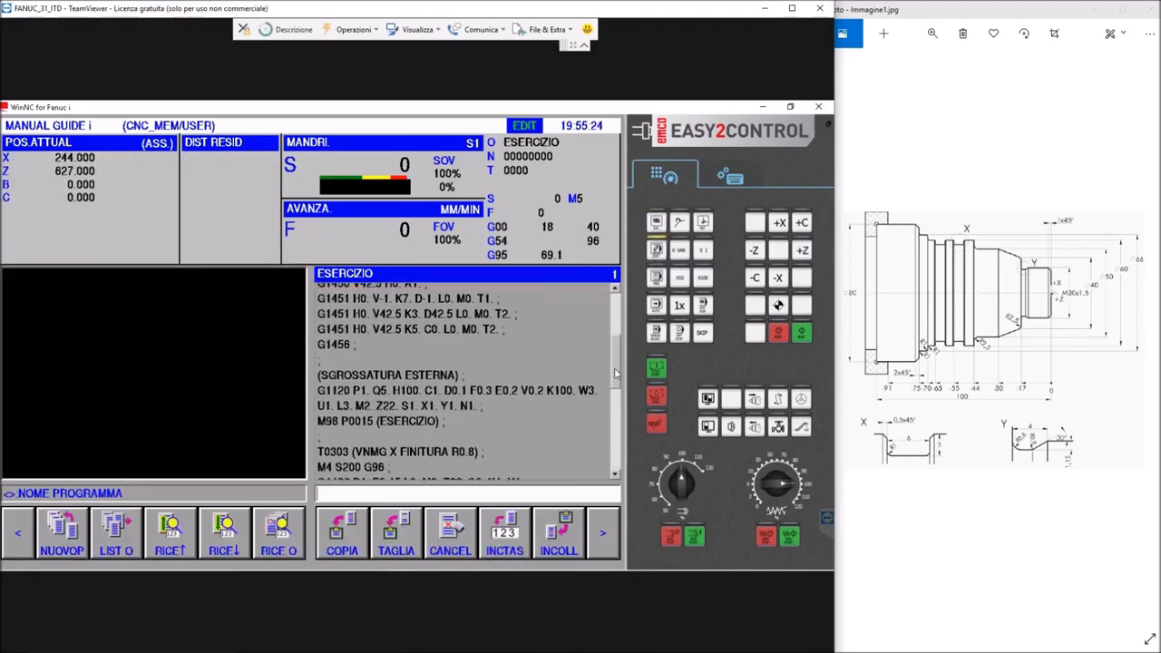
pyautogui.scroll(-2, 619, 449)
pyautogui.click(318, 377)
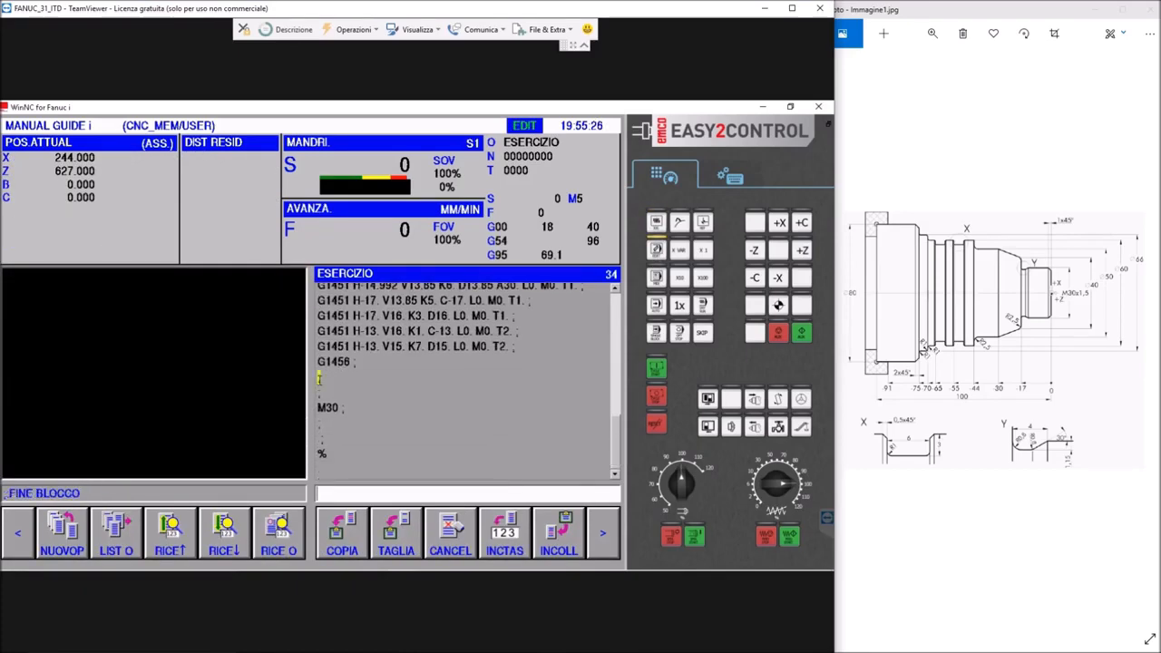
# Open the tool offset data and find the threading tool (FILETT) number 18 in the tool data list
pyautogui.click(602, 537)
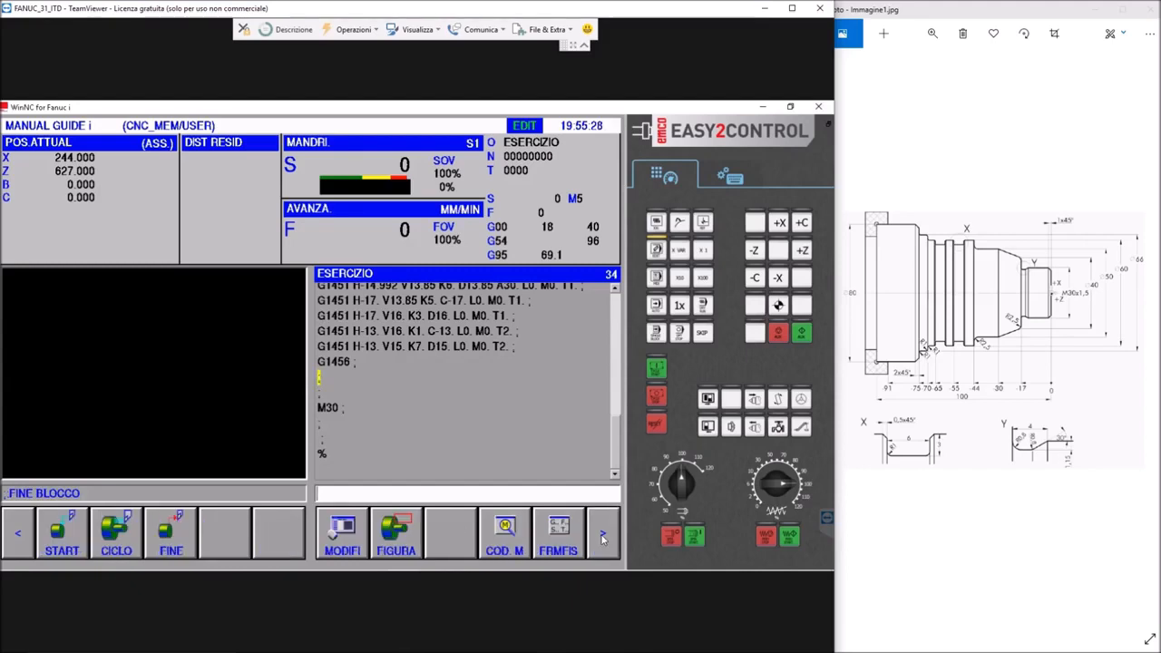
pyautogui.click(602, 537)
pyautogui.click(602, 537)
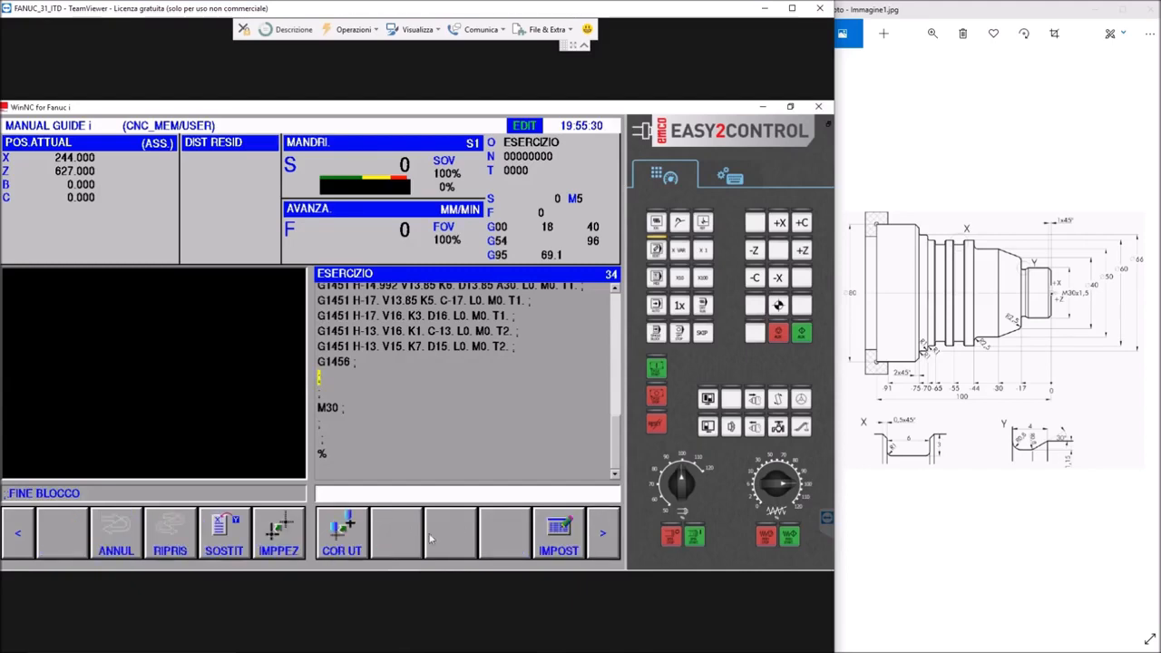
pyautogui.click(341, 535)
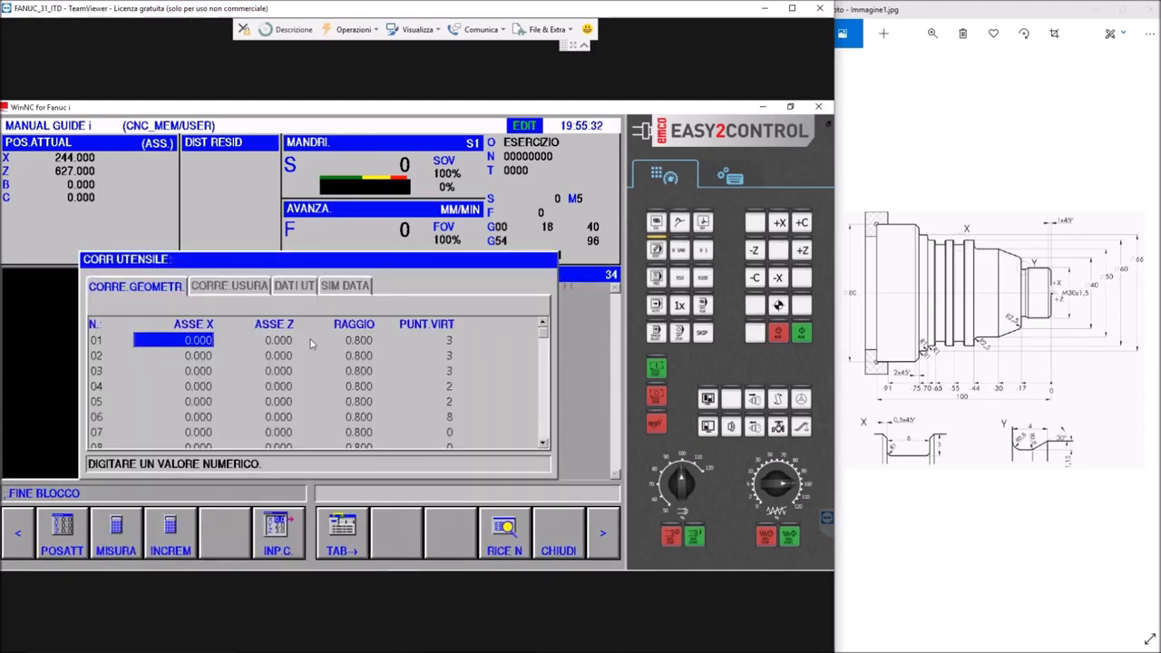
pyautogui.click(293, 286)
pyautogui.scroll(-5, 136, 370)
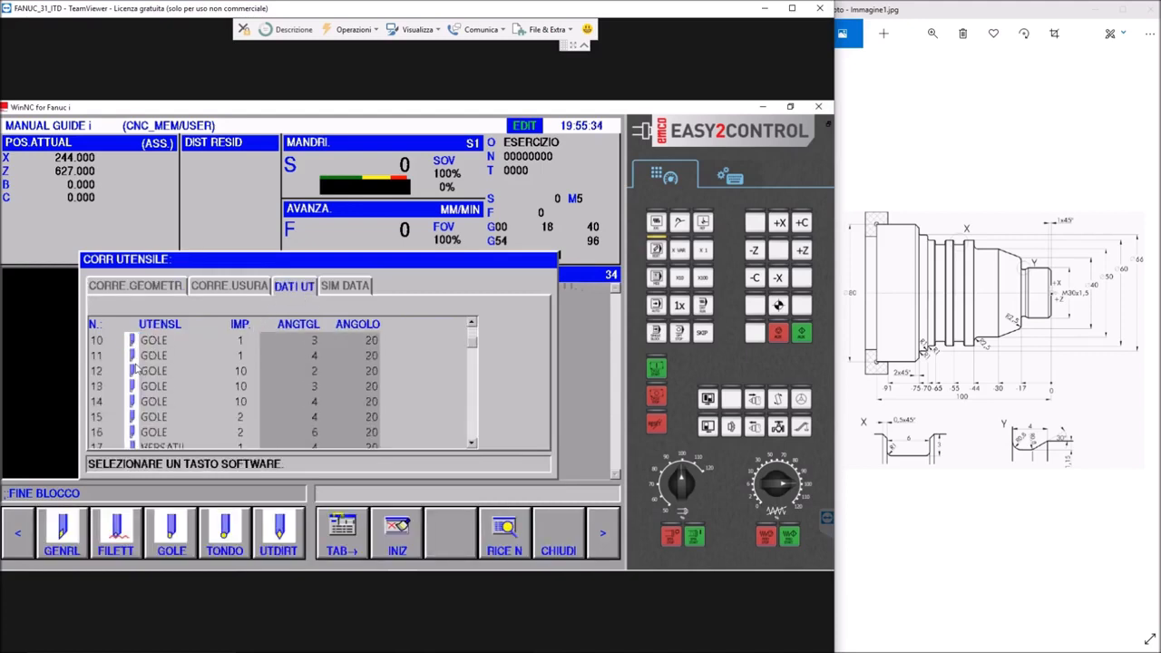
pyautogui.click(163, 374)
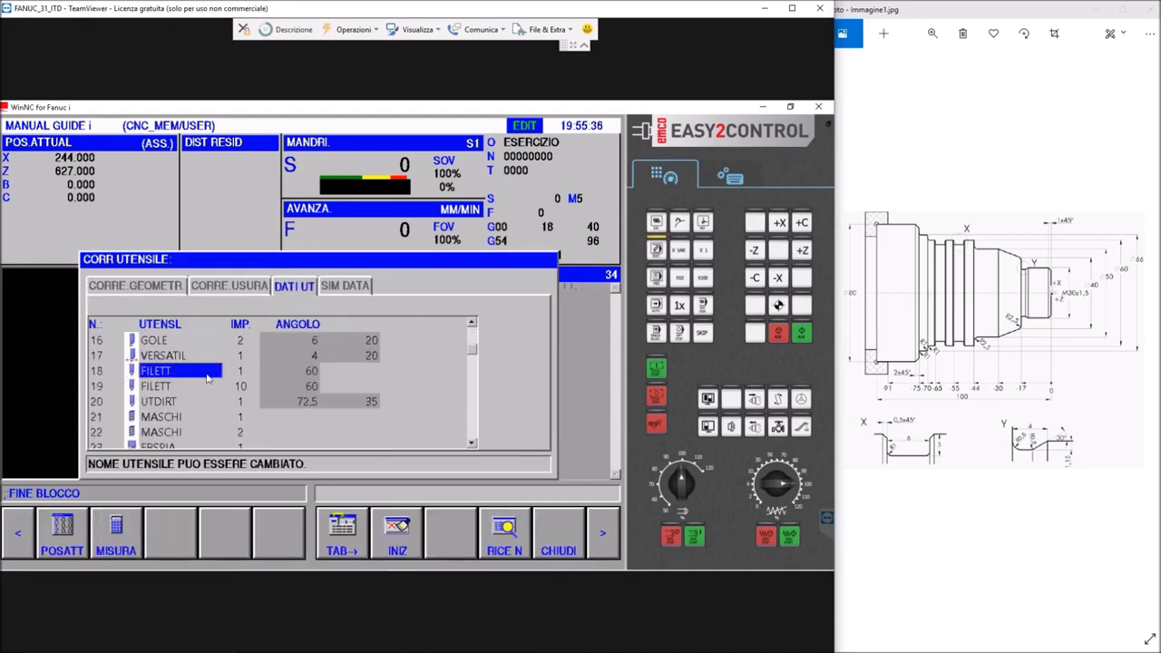
# Set the virtual tip direction of threading tool 18 to 8 in the geometry offsets and close the offset data
pyautogui.click(253, 372)
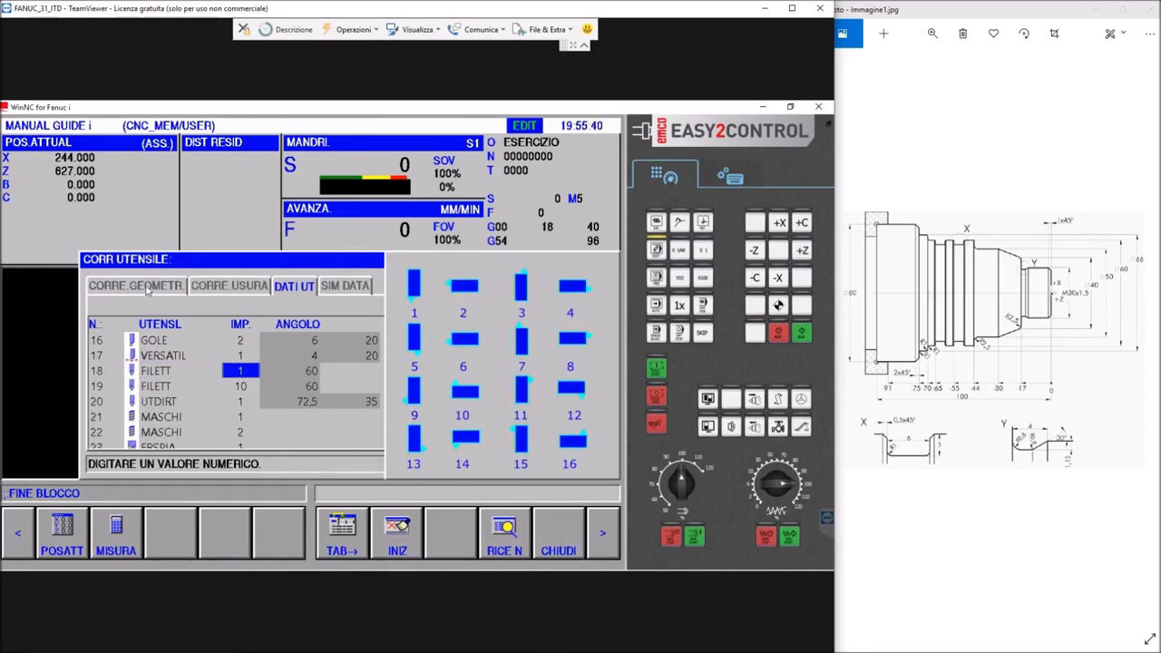
pyautogui.click(146, 287)
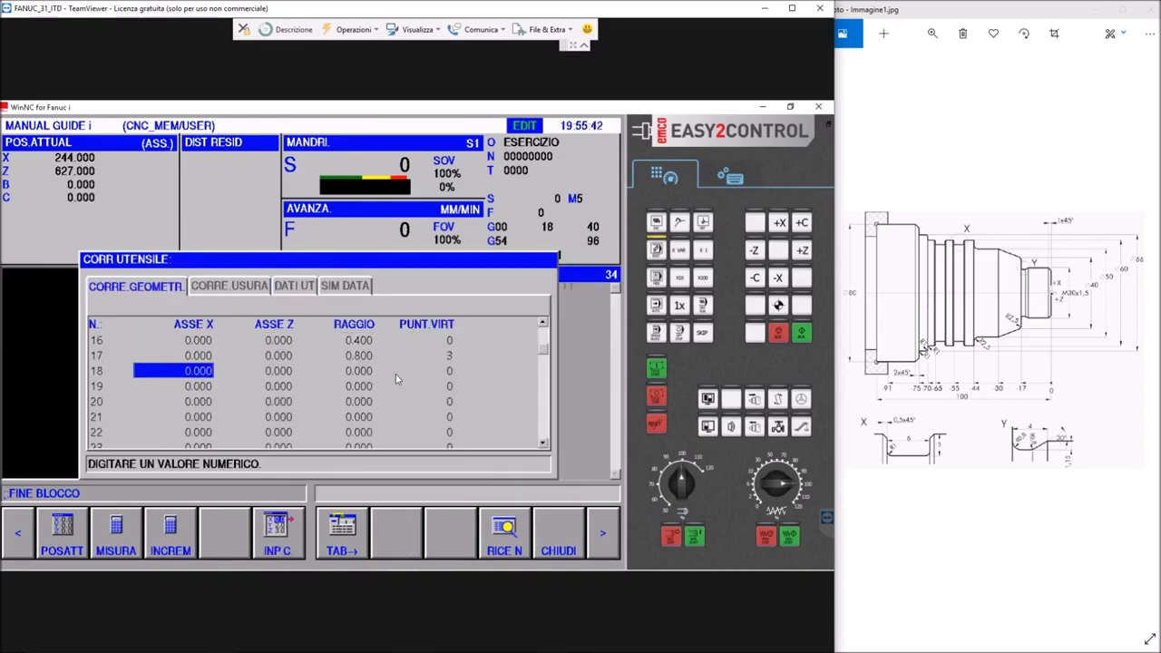
pyautogui.click(448, 372)
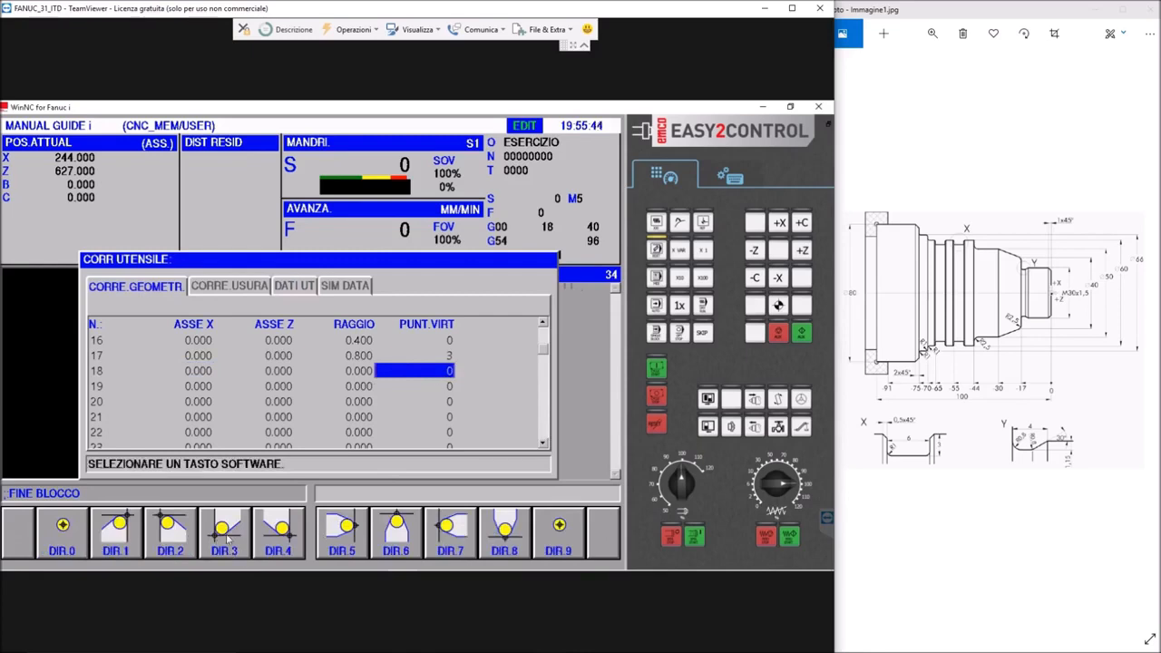
pyautogui.click(505, 547)
pyautogui.click(351, 381)
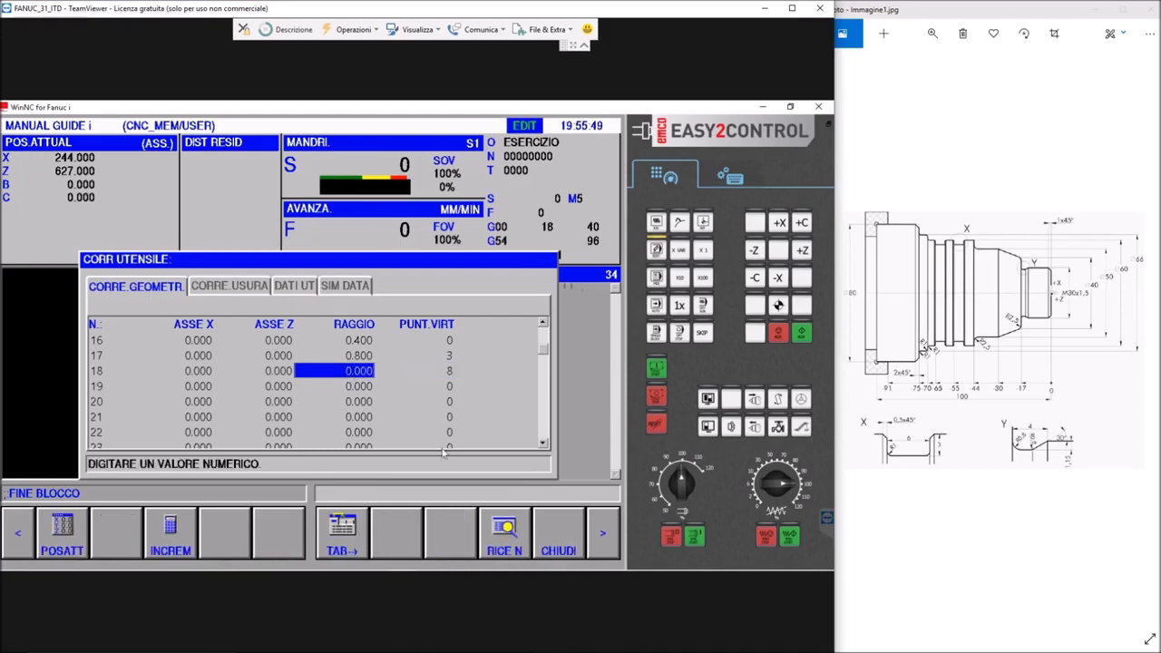
pyautogui.click(599, 531)
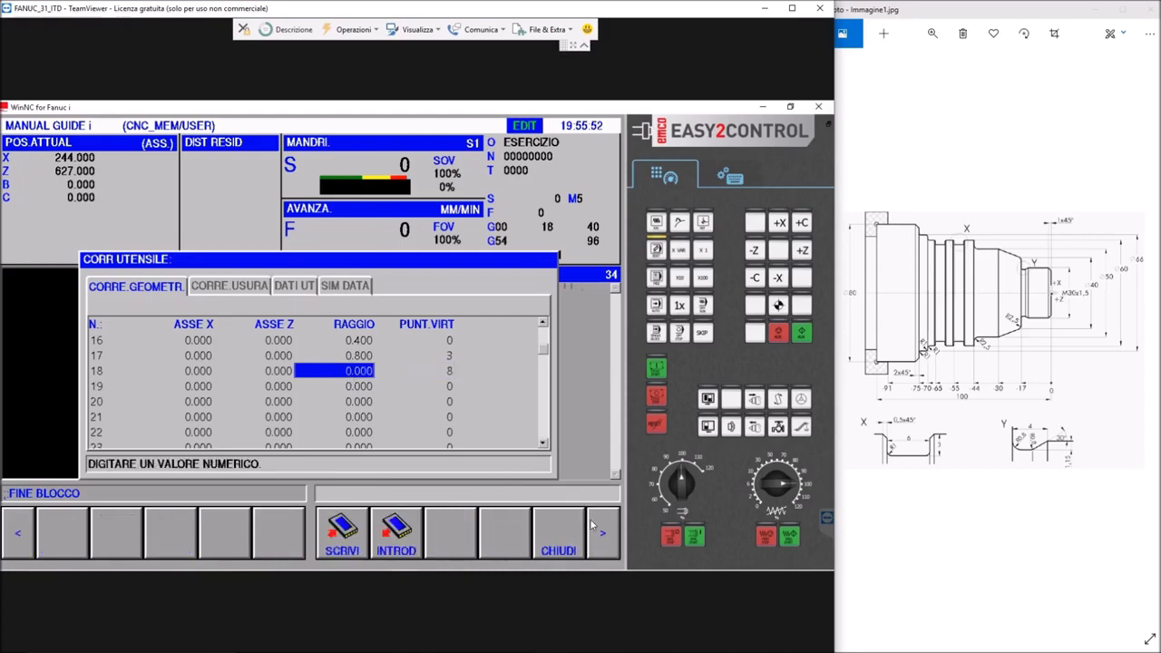
pyautogui.click(598, 530)
pyautogui.click(567, 527)
# Insert the tool call block T1818 (FILETTO M30 X 1.5) on the empty line after the undercut contour
pyautogui.click(601, 539)
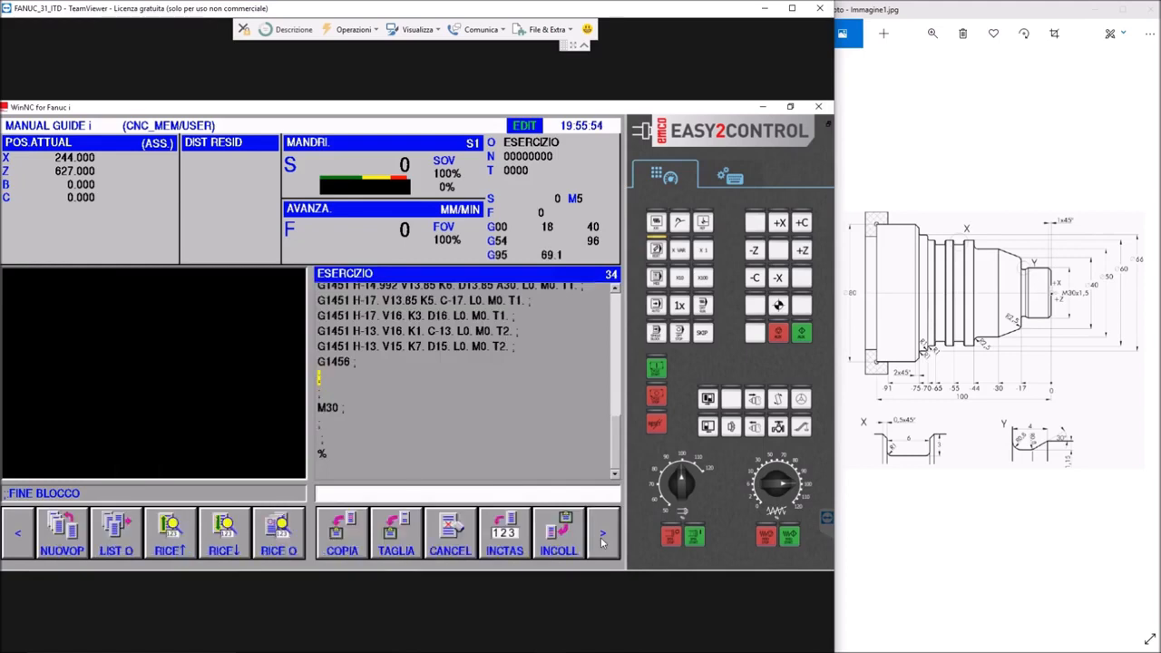
pyautogui.click(600, 539)
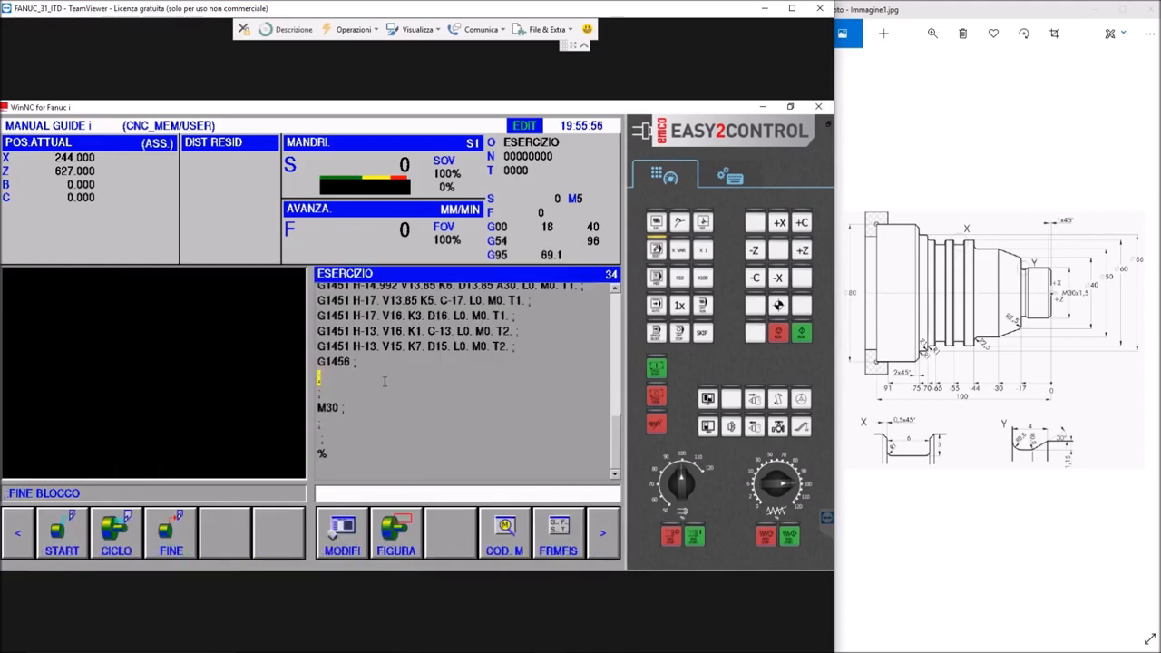
pyautogui.write('T1818 (FILETTO M30 X 1.5);')
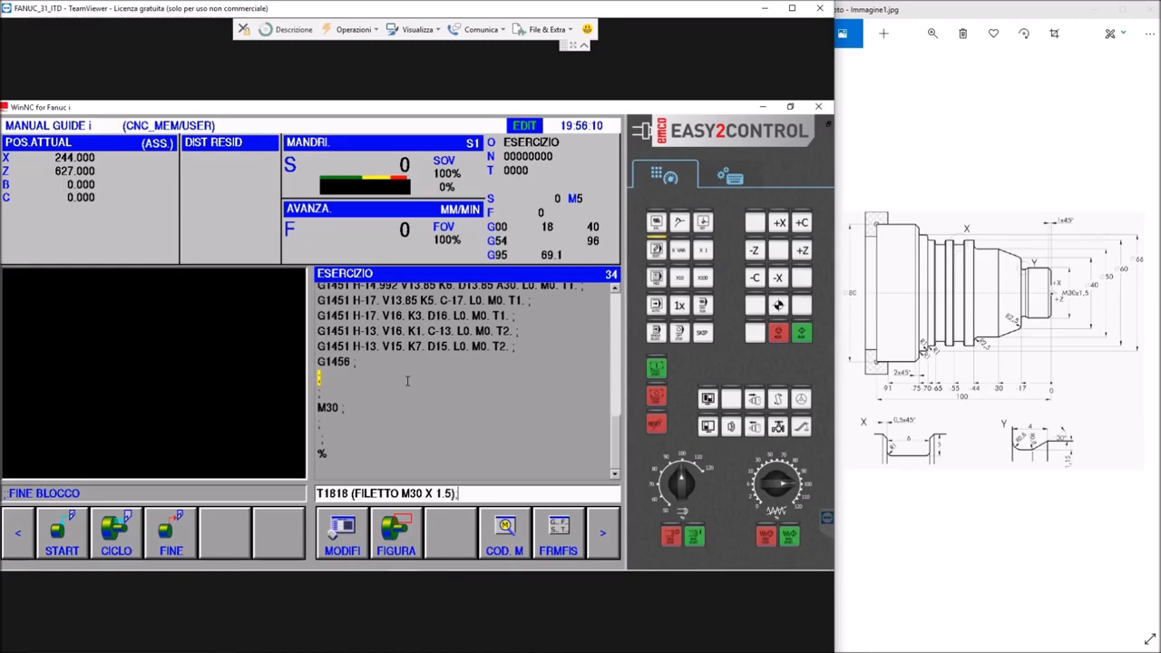
pyautogui.click(732, 178)
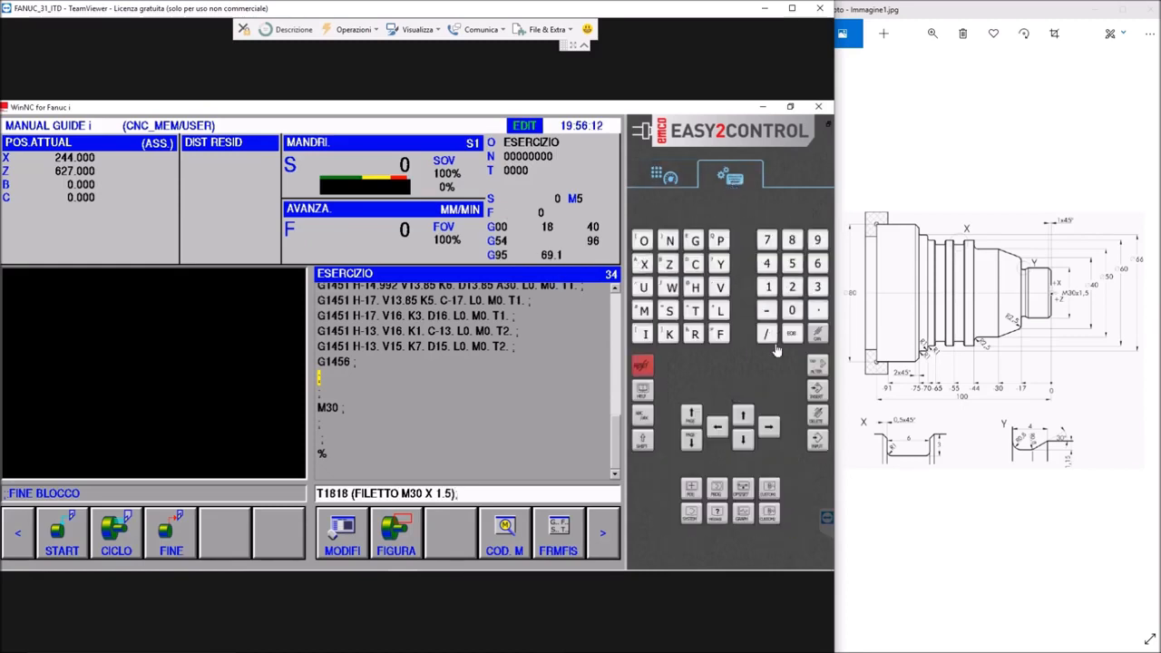
pyautogui.click(812, 391)
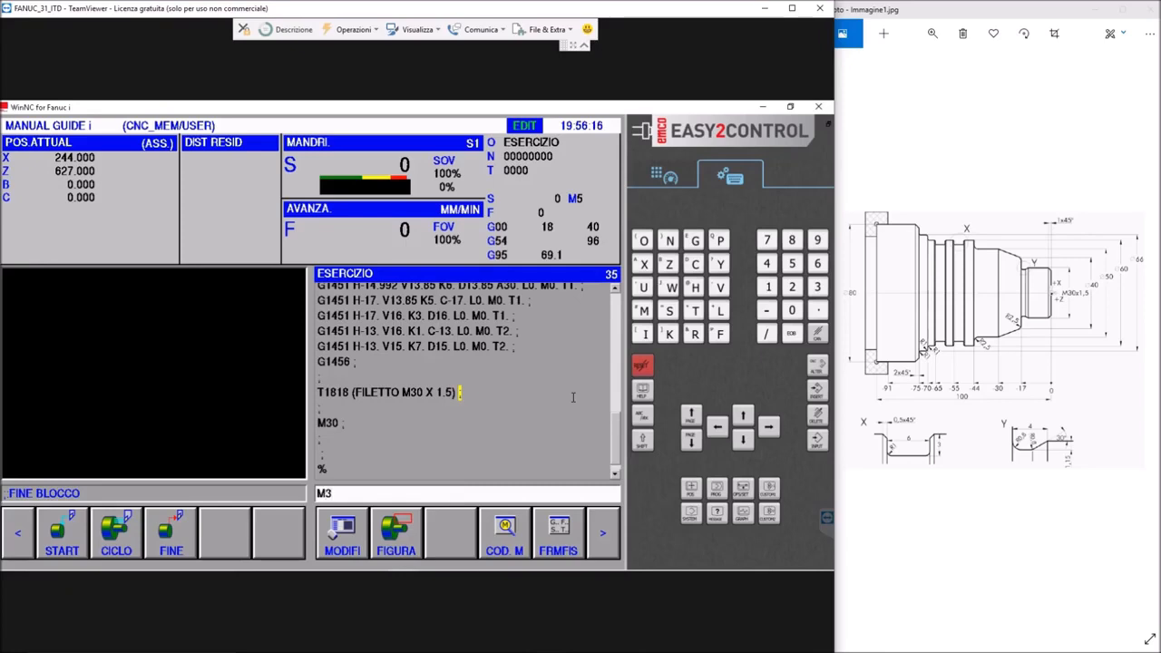
# Insert the spindle block M3 G97 S300 below the threading tool call
pyautogui.write('M3 G97 S300 ')
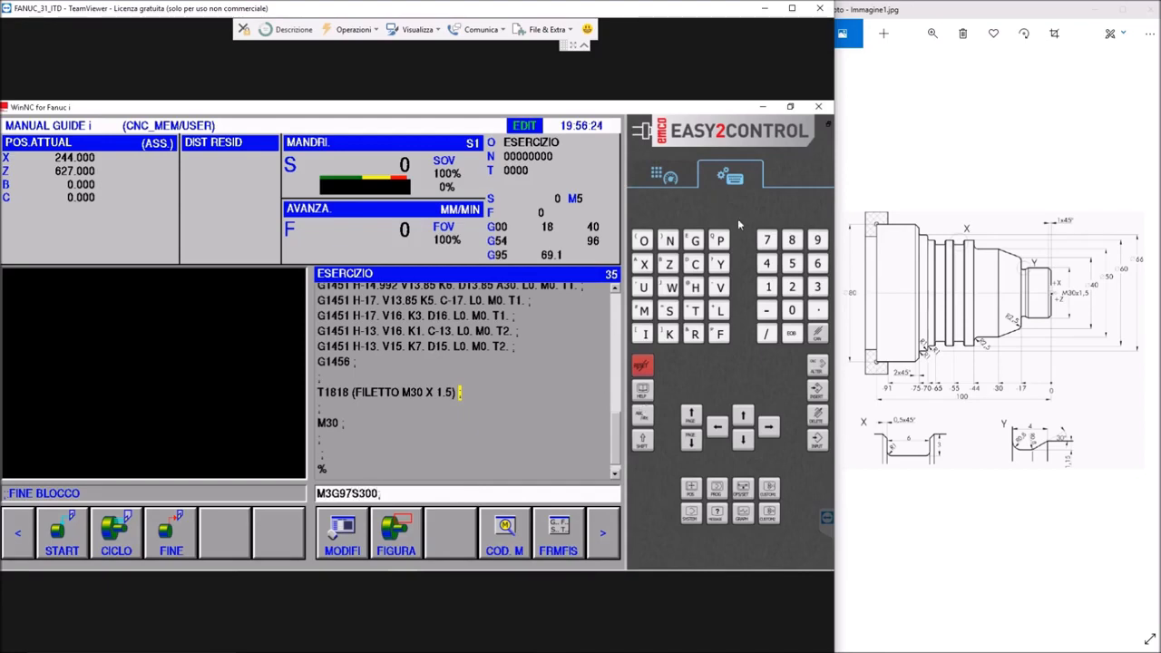
pyautogui.write(';')
pyautogui.click(818, 390)
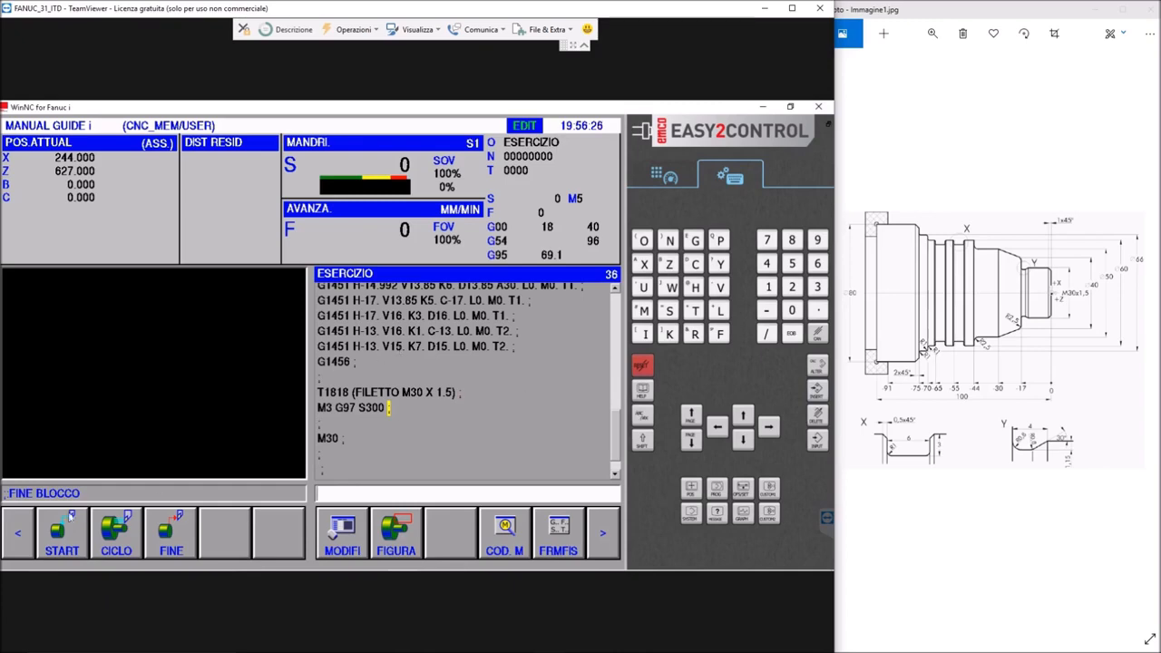
# Begin an external threading cycle with a finishing allowance of 0.1, one finishing pass, and a depth of cut Q
pyautogui.click(116, 542)
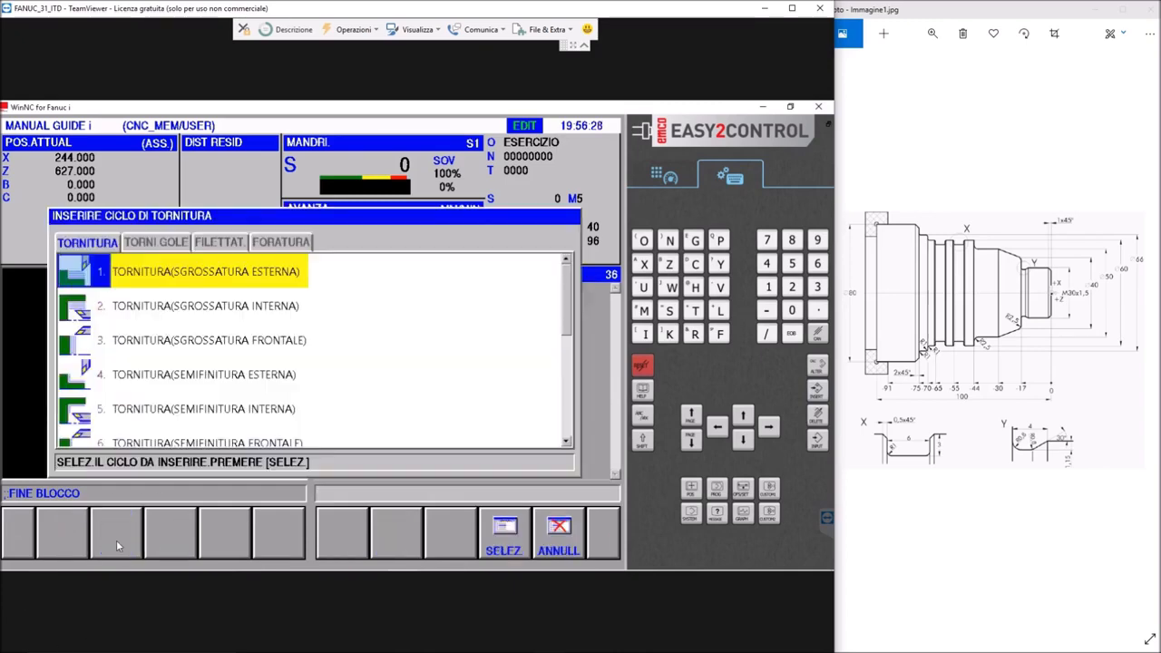
pyautogui.click(217, 243)
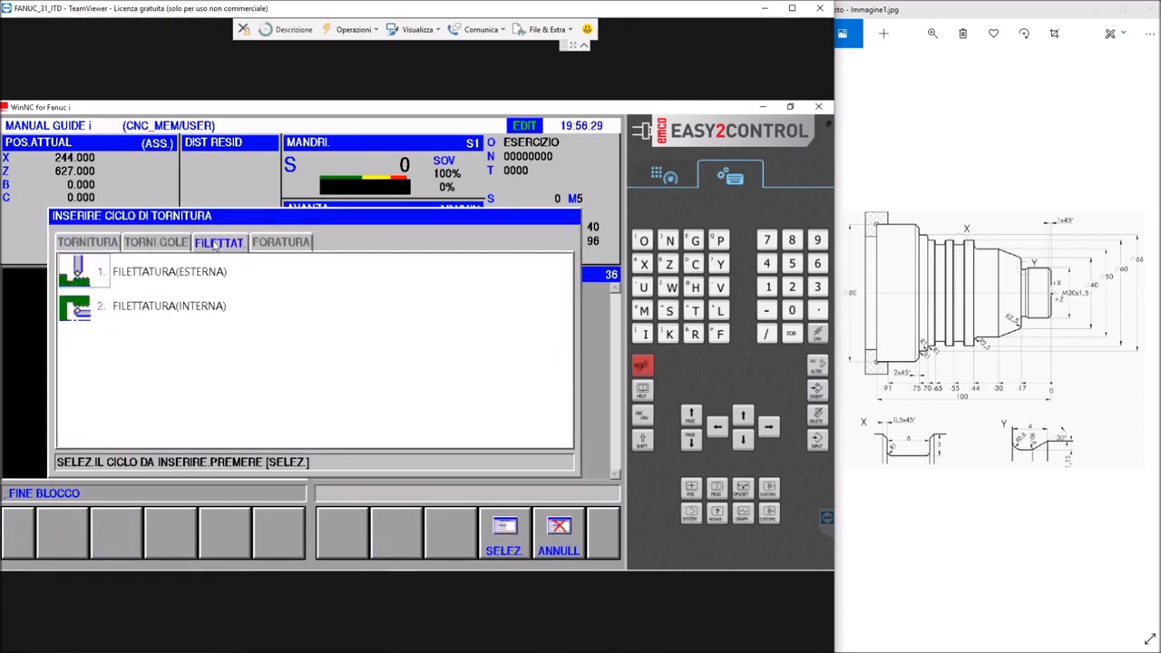
pyautogui.doubleClick(107, 277)
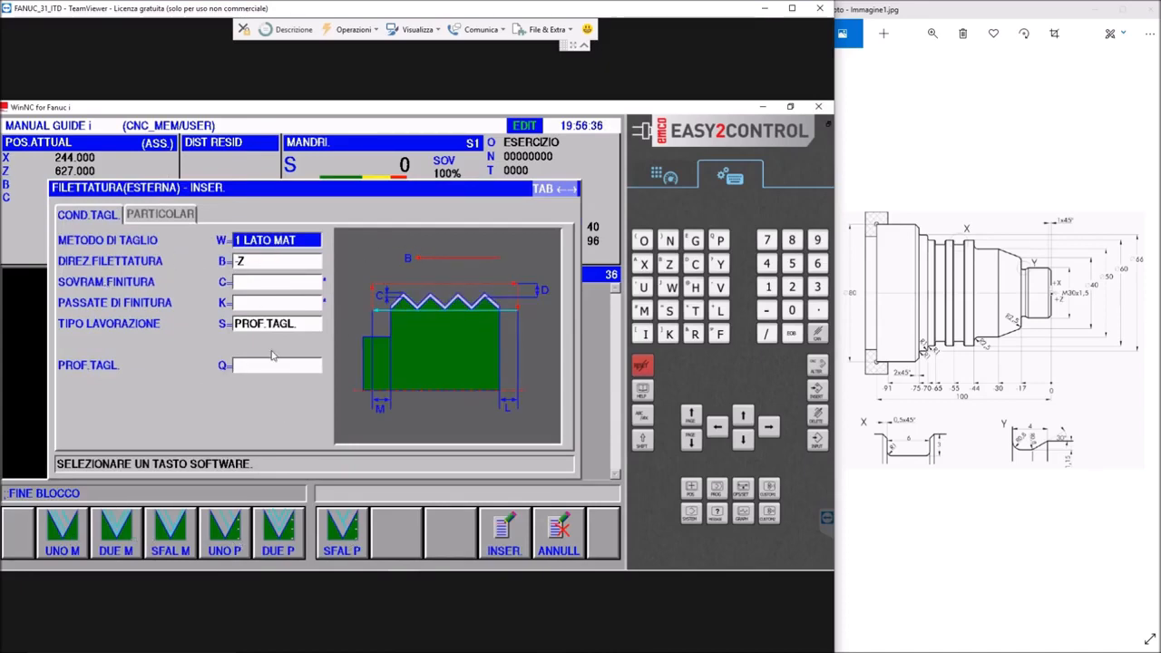
pyautogui.click(242, 284)
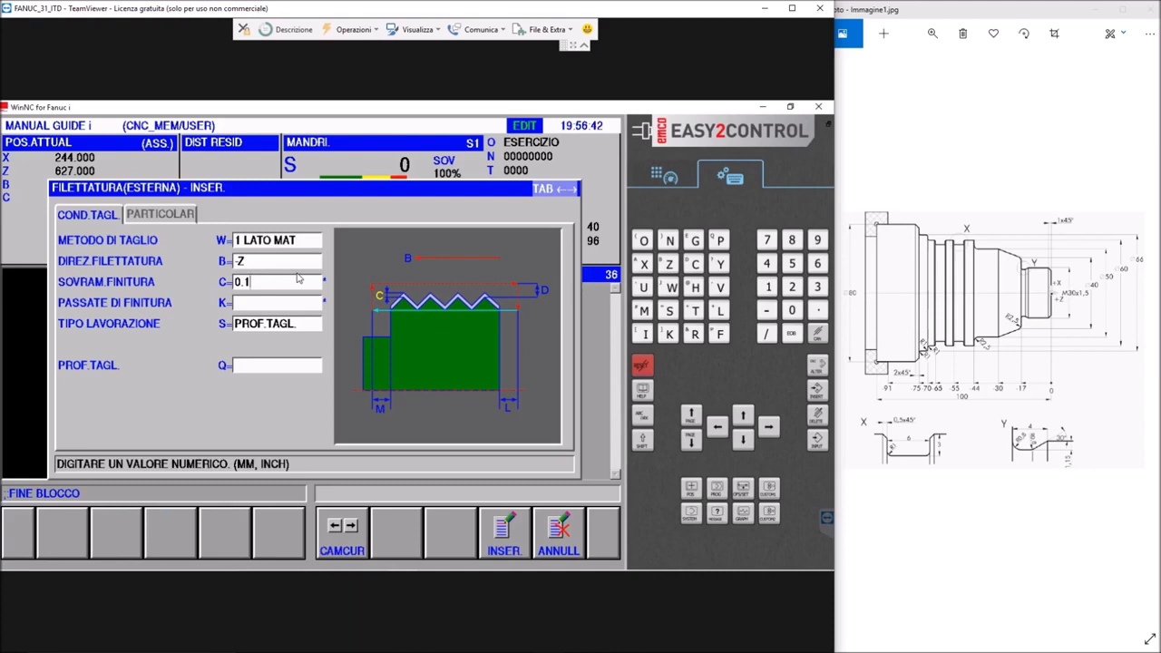
pyautogui.press('Return')
pyautogui.write('1')
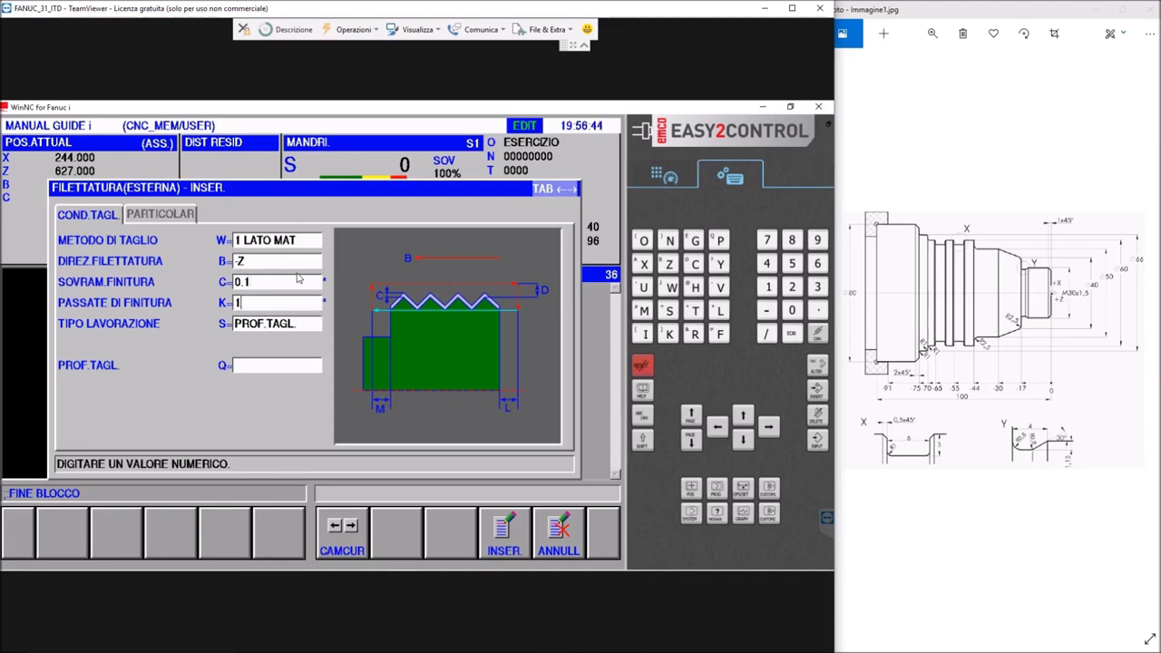
pyautogui.press('Return')
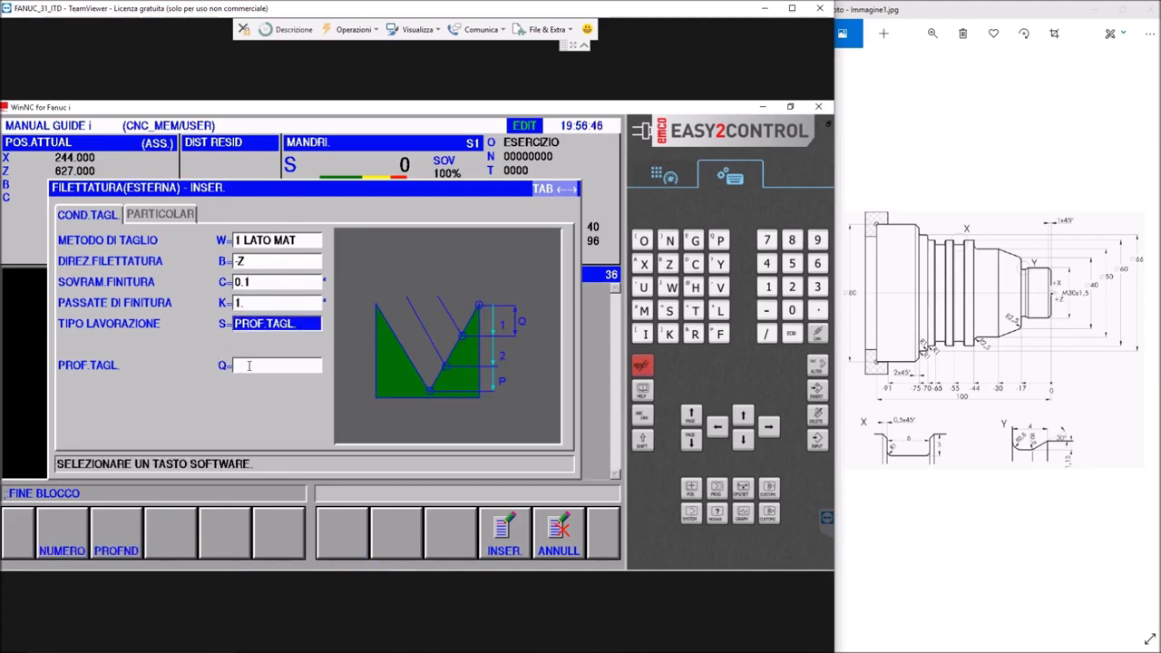
pyautogui.press('Return')
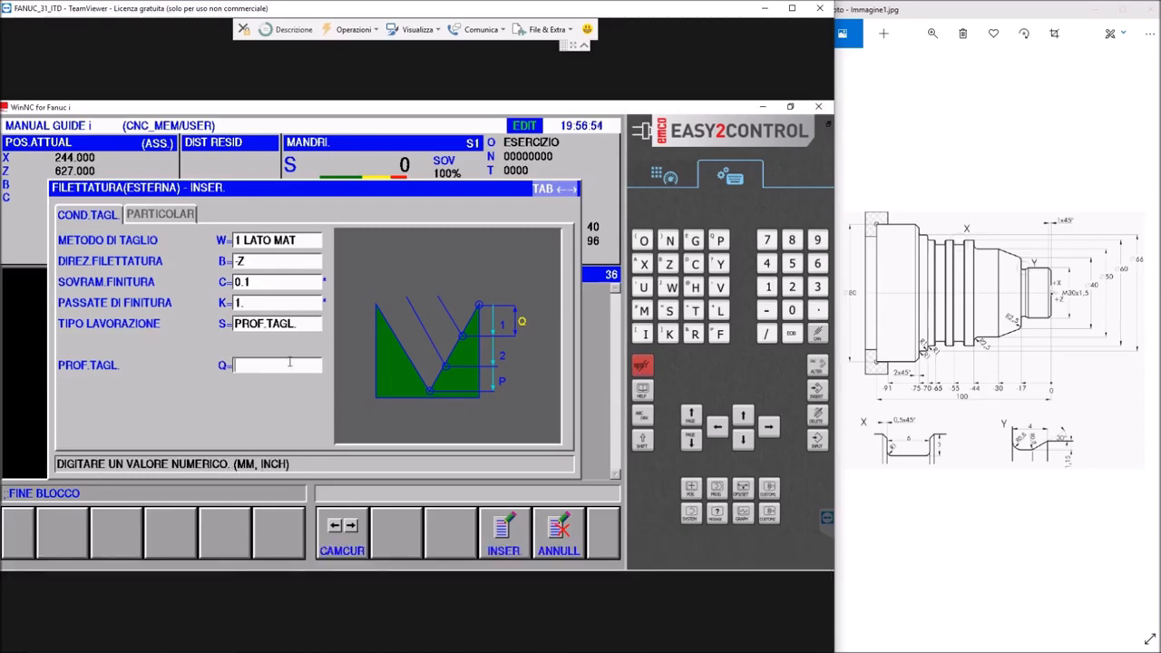
pyautogui.write('0.2')
pyautogui.press('Return')
# Set the threading cycle's surface clearance to 1, entry and exit clearances to 2, and insert the cycle
pyautogui.click(162, 215)
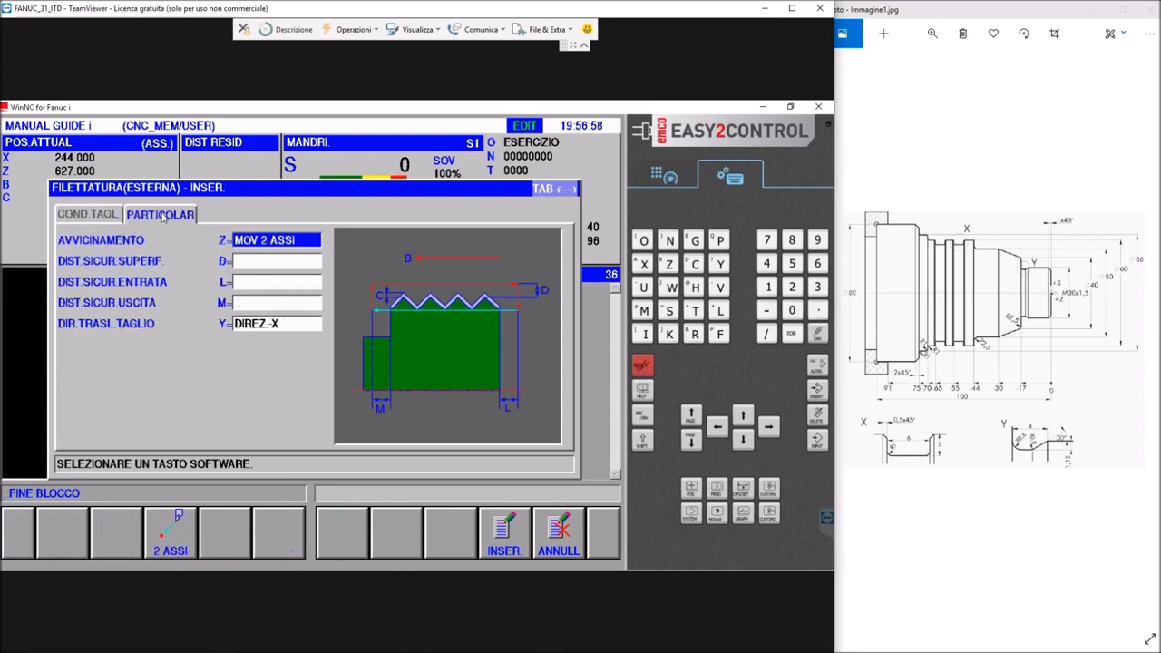
pyautogui.click(246, 261)
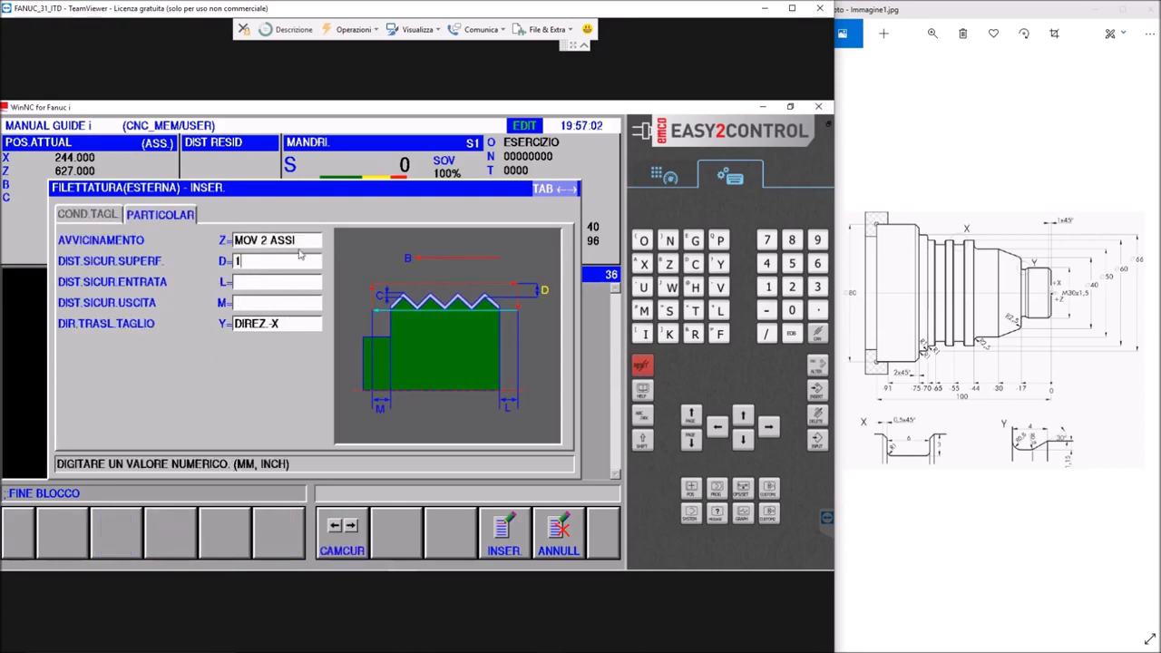
pyautogui.write('1')
pyautogui.press('Return')
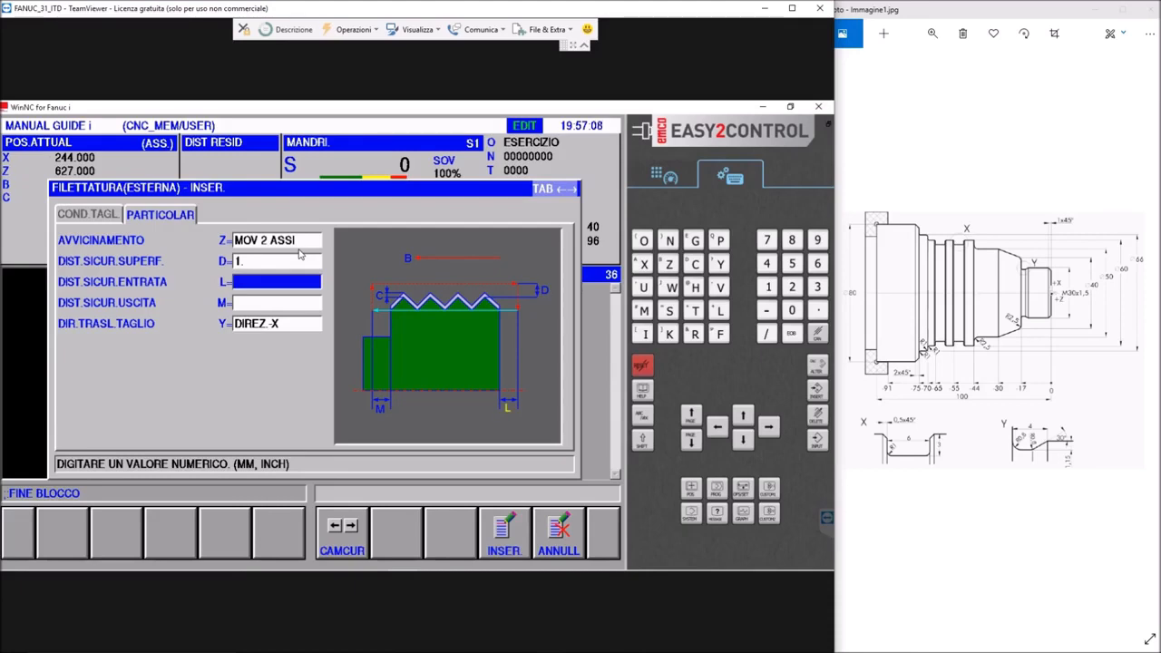
pyautogui.write('2')
pyautogui.press('Return')
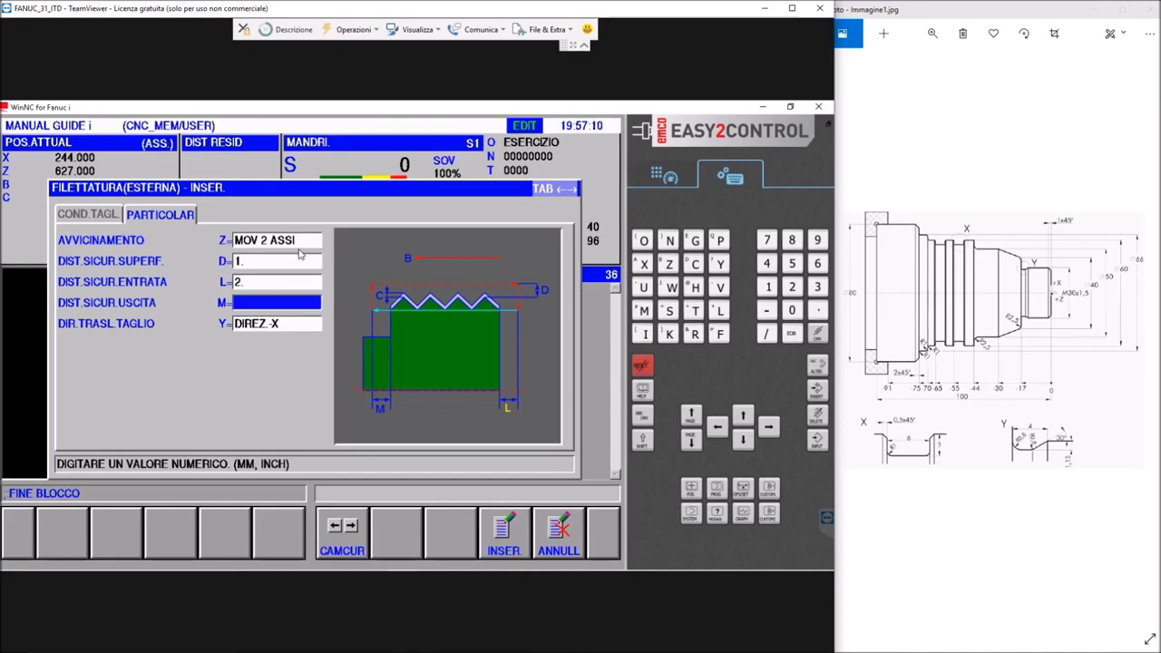
pyautogui.write('2')
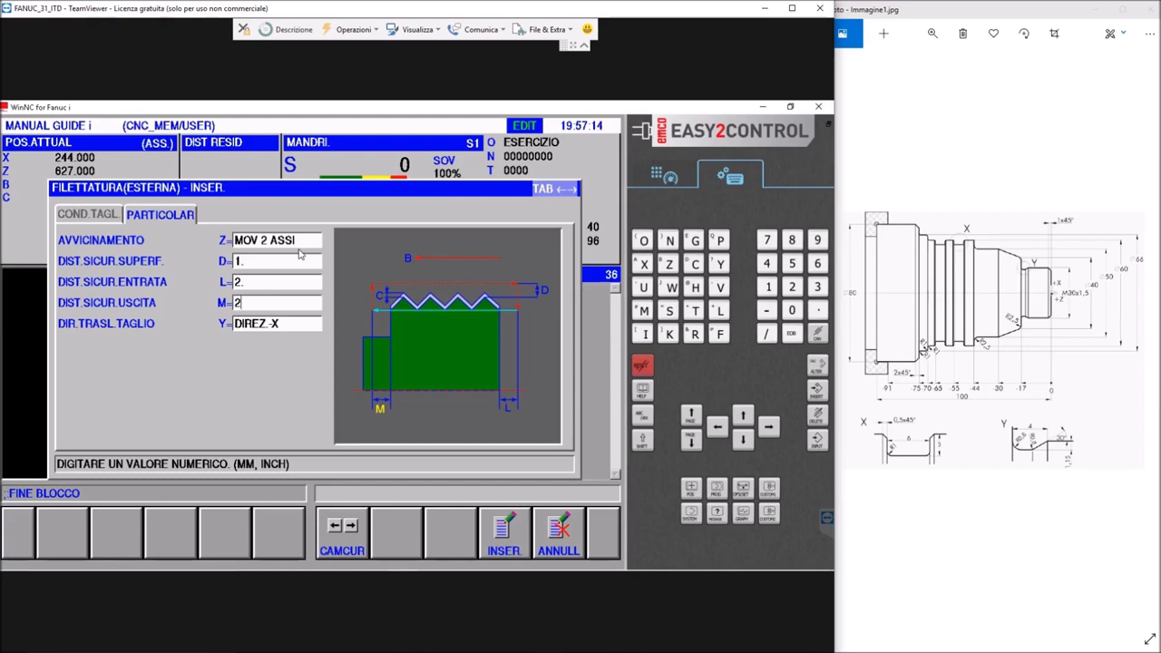
pyautogui.click(275, 331)
pyautogui.click(260, 305)
pyautogui.write('2')
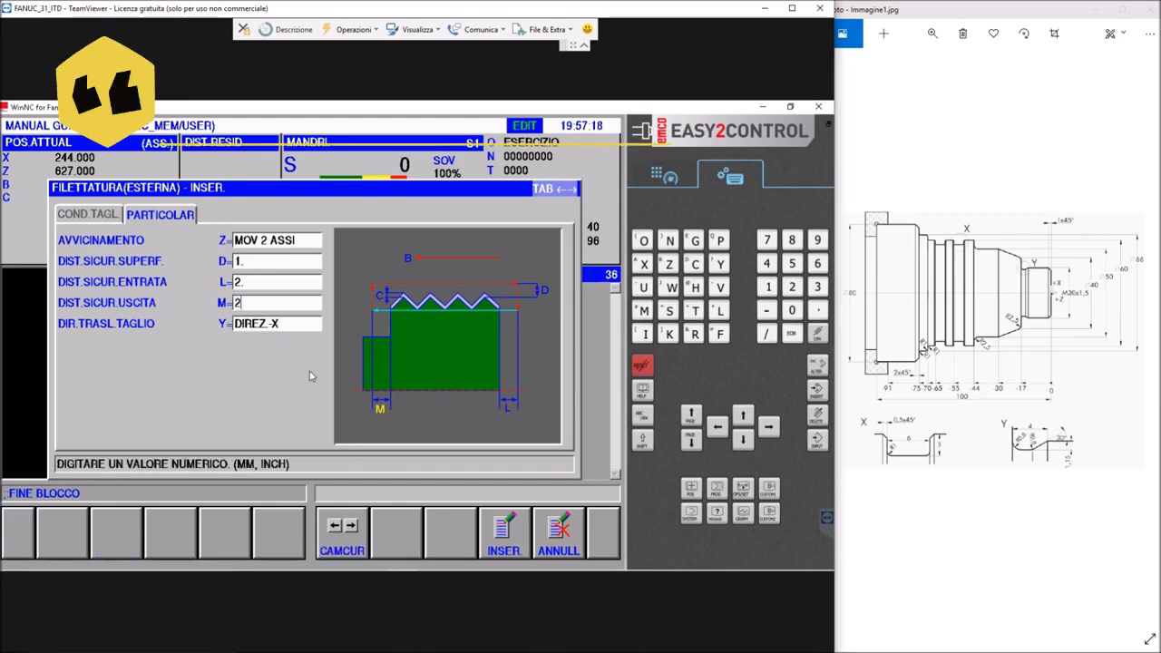
pyautogui.press('Return')
pyautogui.click(516, 550)
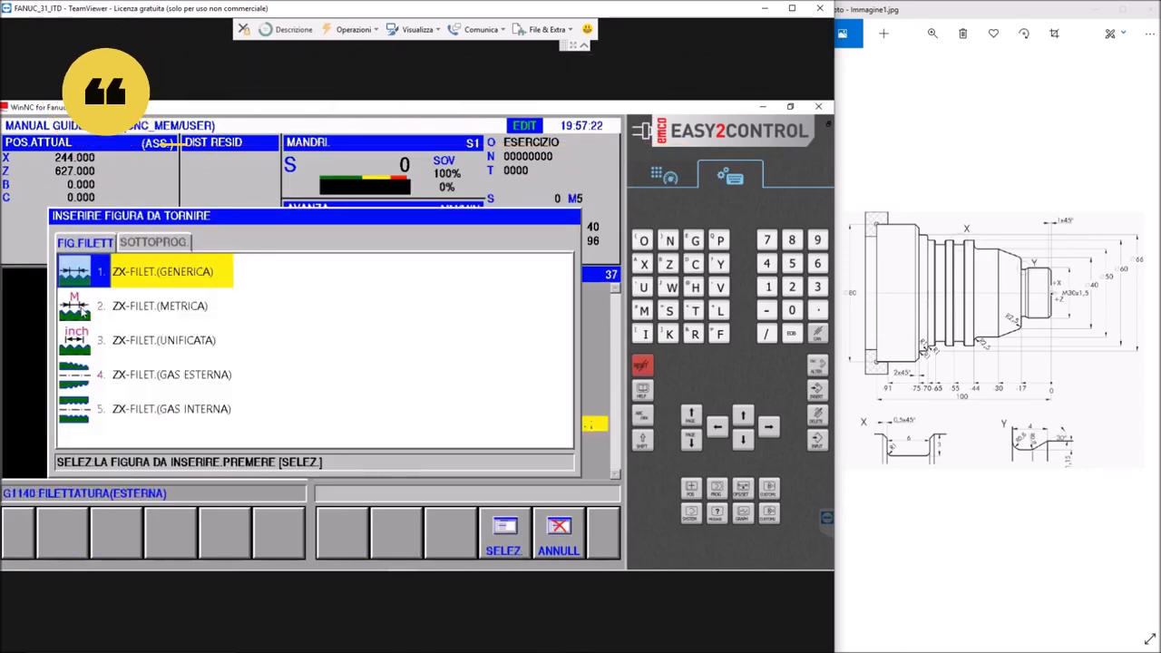
# Begin a metric external thread figure with diameter 30 and base point Z 0
pyautogui.doubleClick(99, 309)
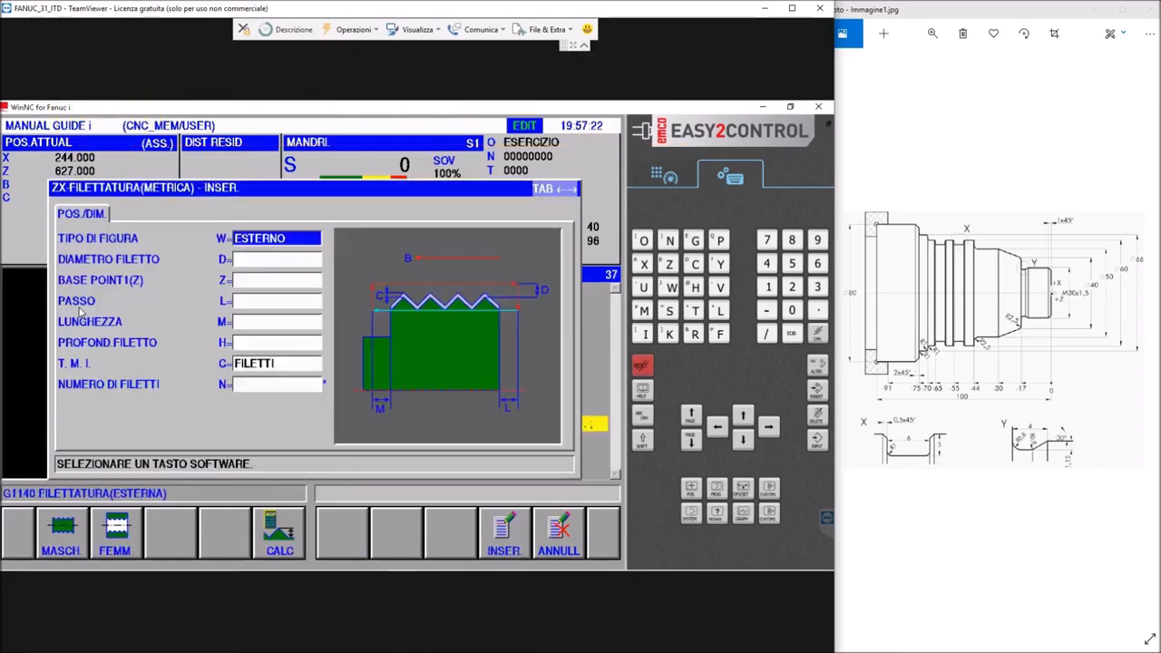
pyautogui.click(265, 258)
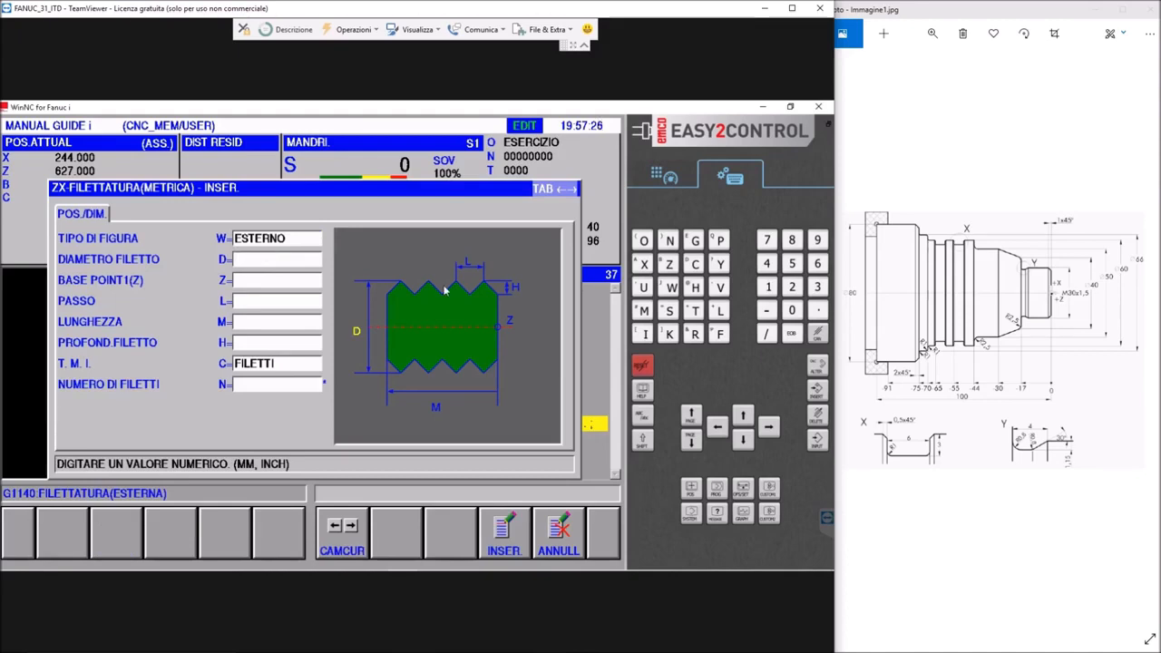
pyautogui.write('30')
pyautogui.press('Return')
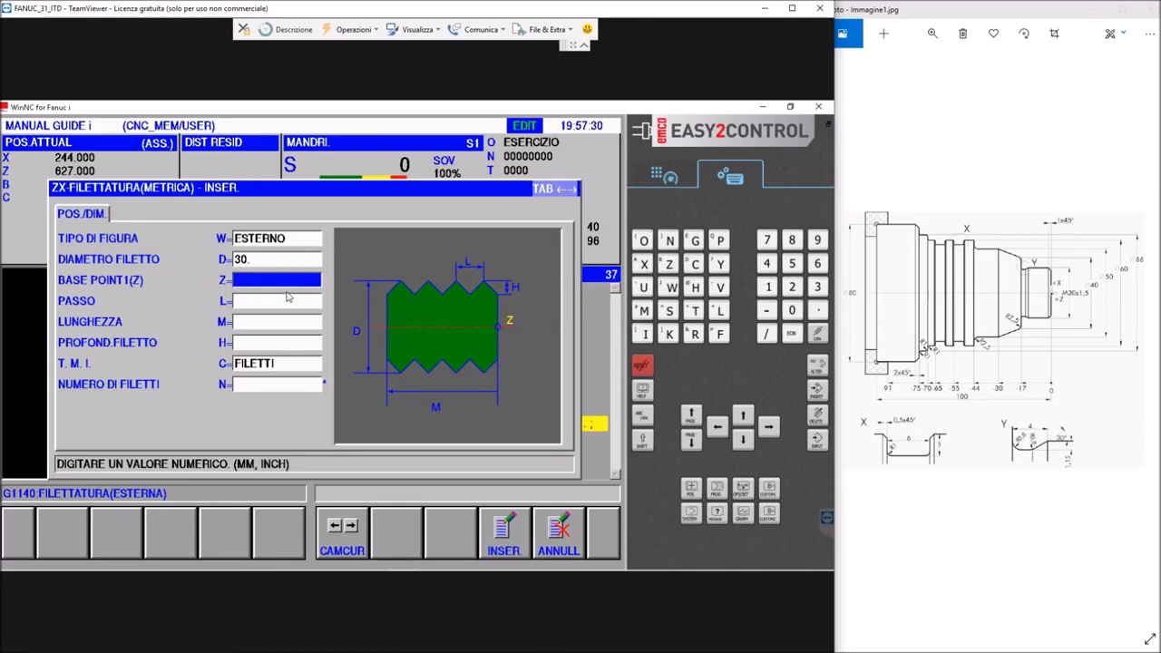
pyautogui.write('0')
pyautogui.press('Return')
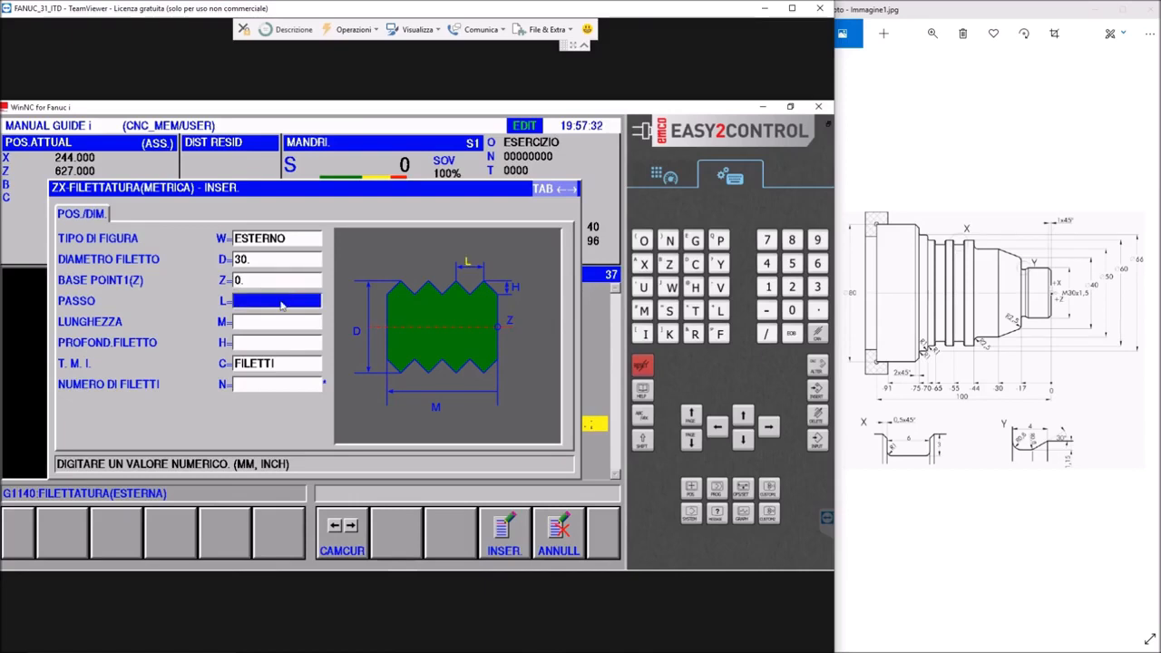
# Complete the metric thread figure with pitch 1.5, length 15, automatically calculated thread depth, and one thread, and insert it
pyautogui.write('1.5')
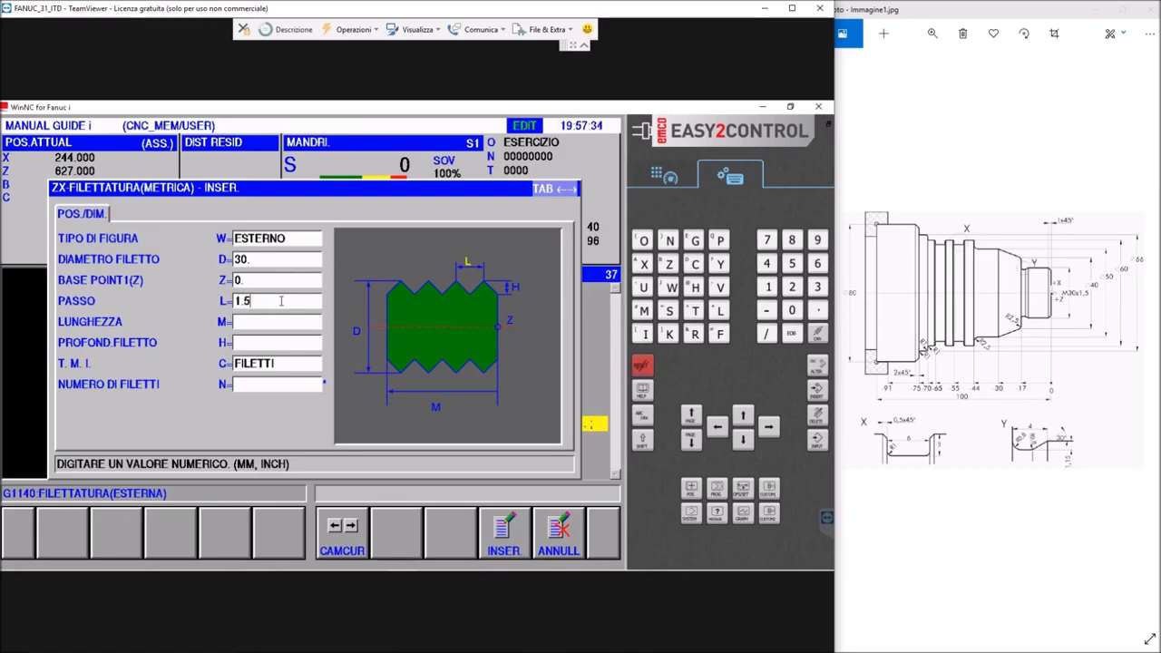
pyautogui.press('Return')
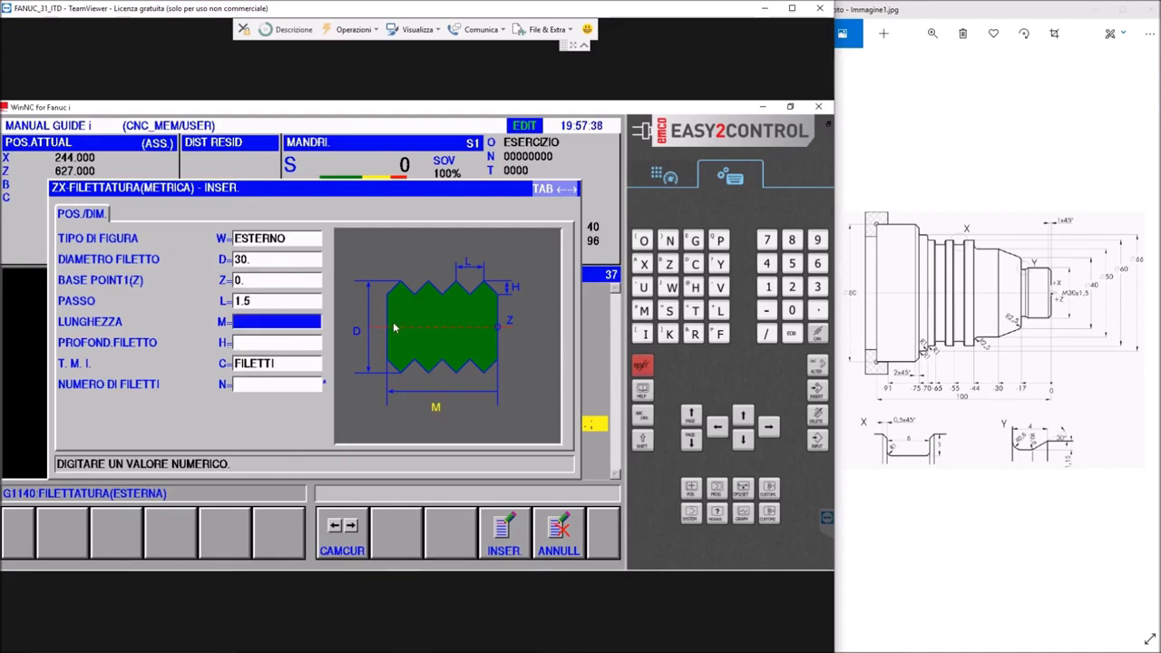
pyautogui.write('1')
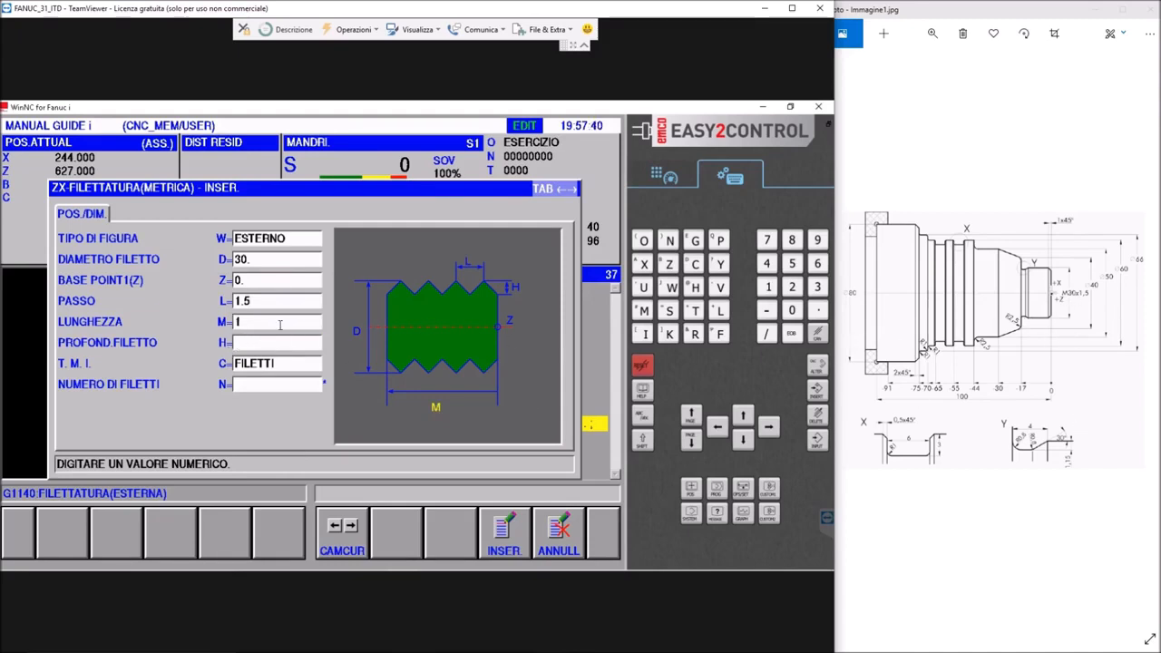
pyautogui.write('5')
pyautogui.press('Return')
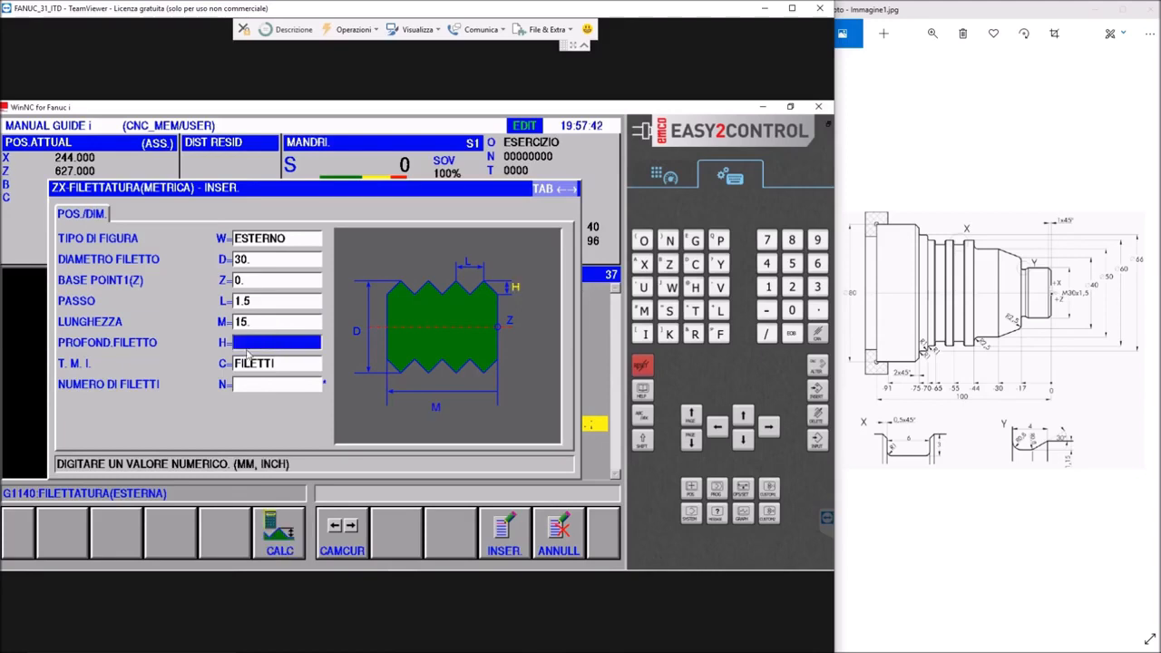
pyautogui.click(272, 549)
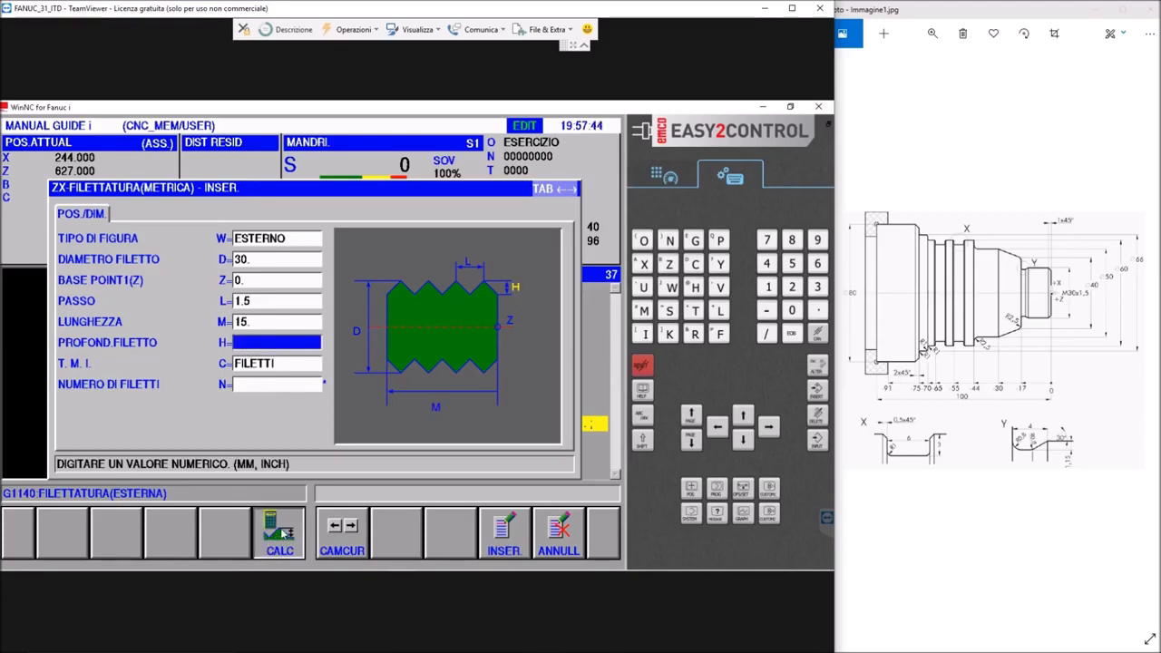
pyautogui.click(255, 390)
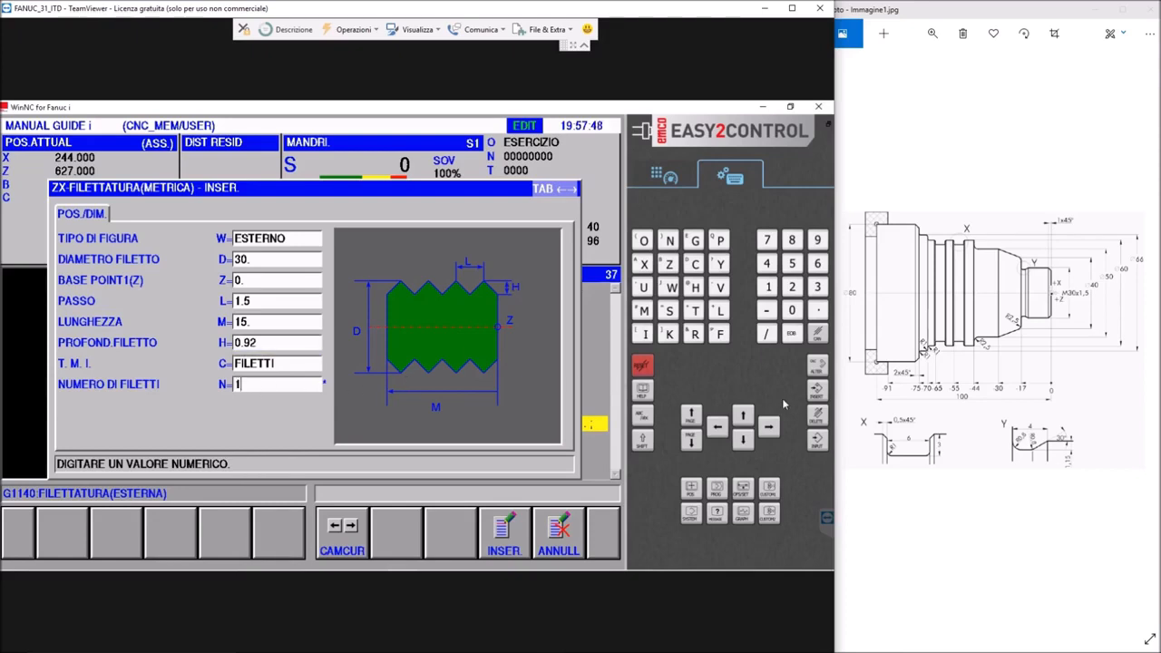
pyautogui.press('Return')
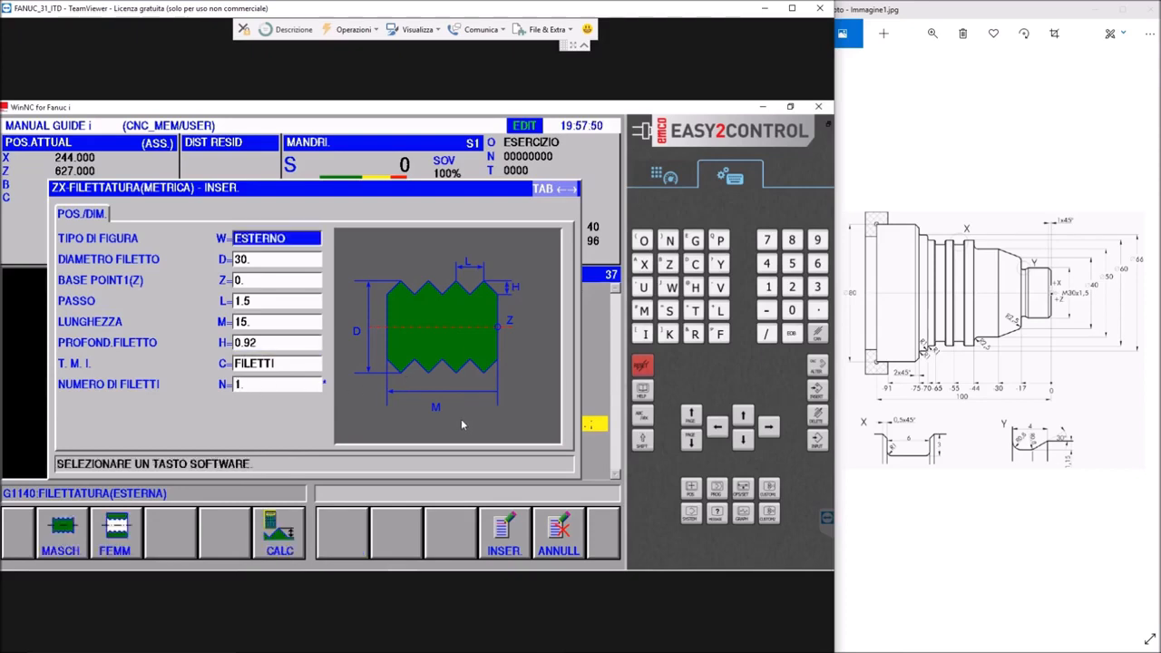
pyautogui.click(504, 524)
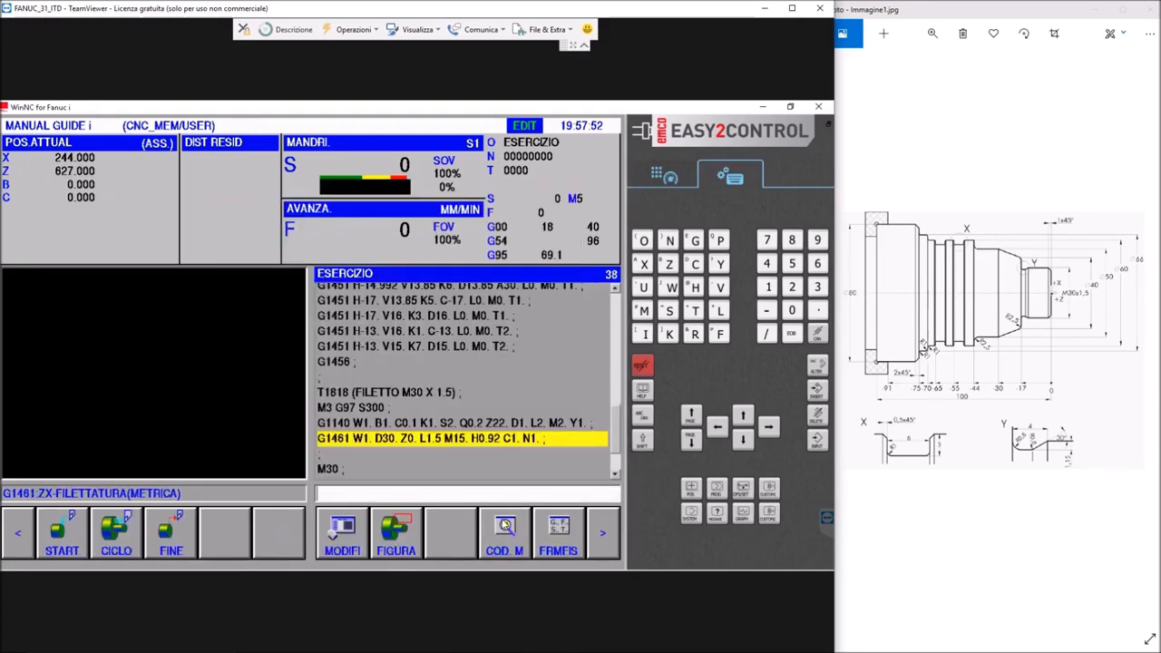
# Run the animated simulation of the whole program to check the threaded end of the shaft
pyautogui.click(598, 523)
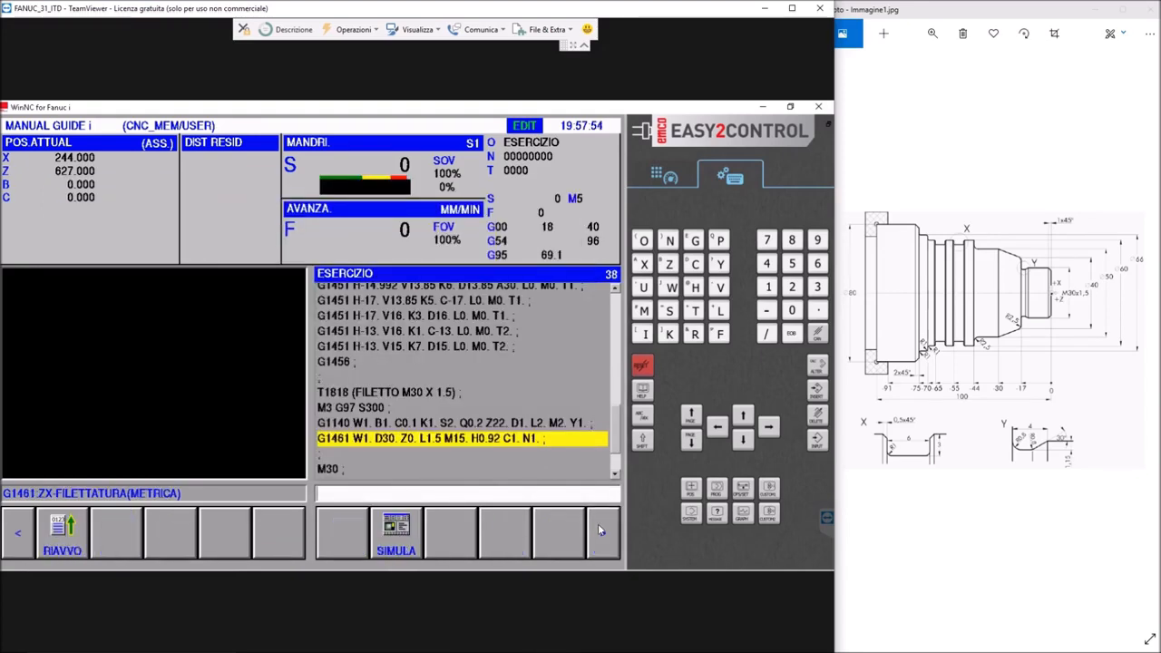
pyautogui.click(396, 534)
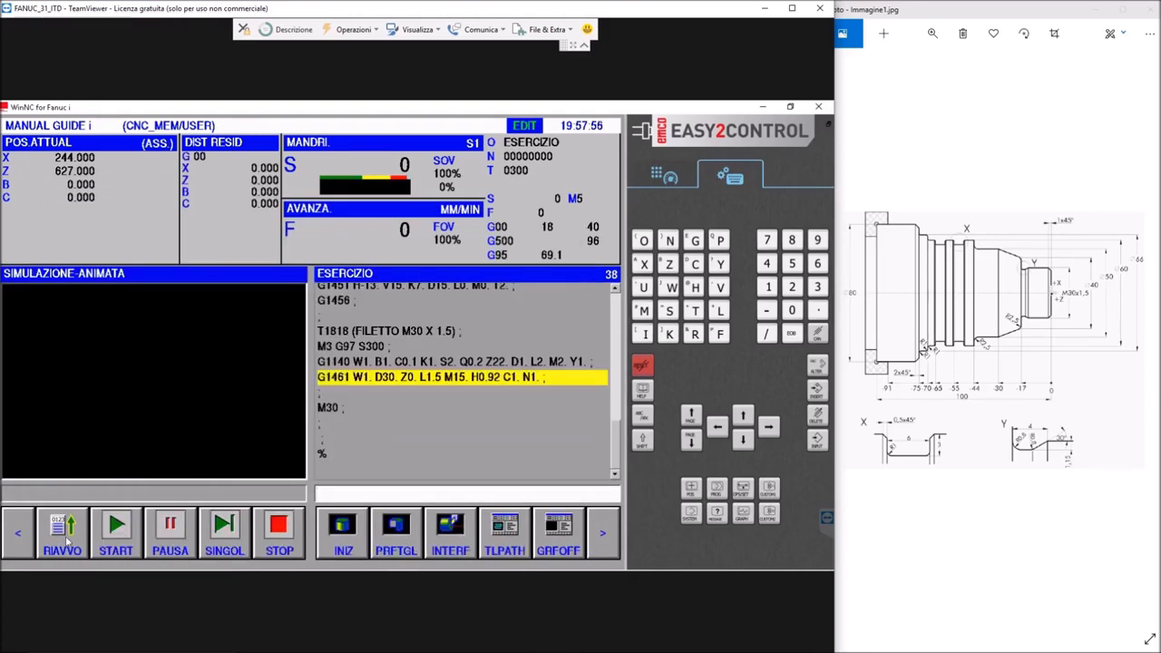
pyautogui.click(116, 531)
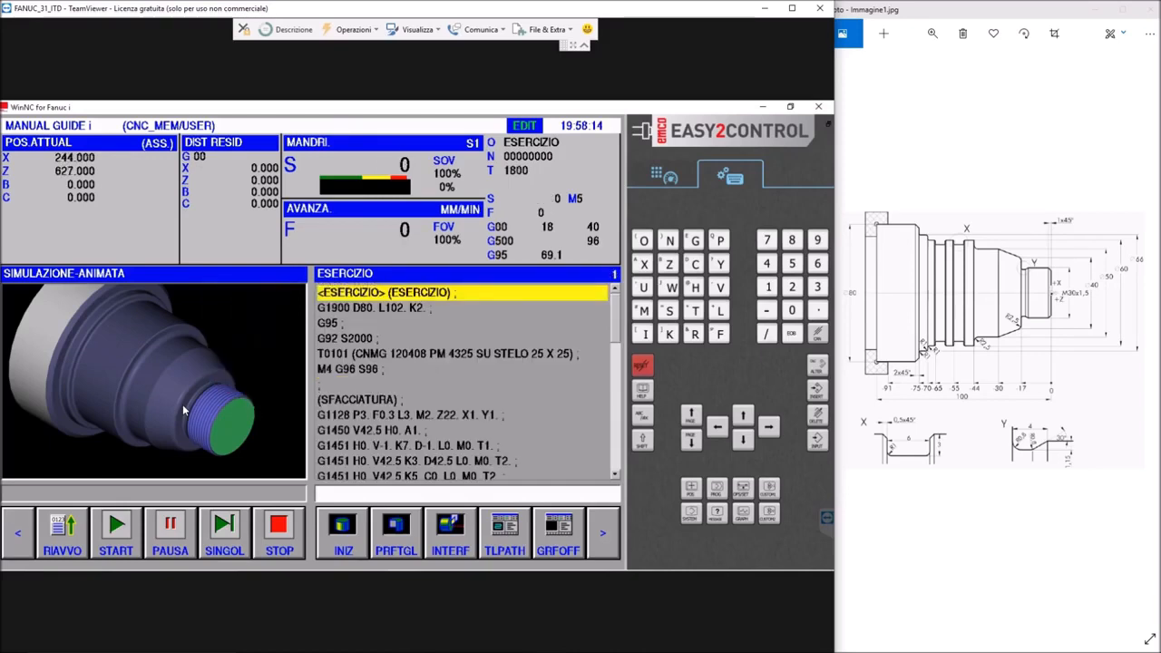
pyautogui.scroll(-3, 233, 394)
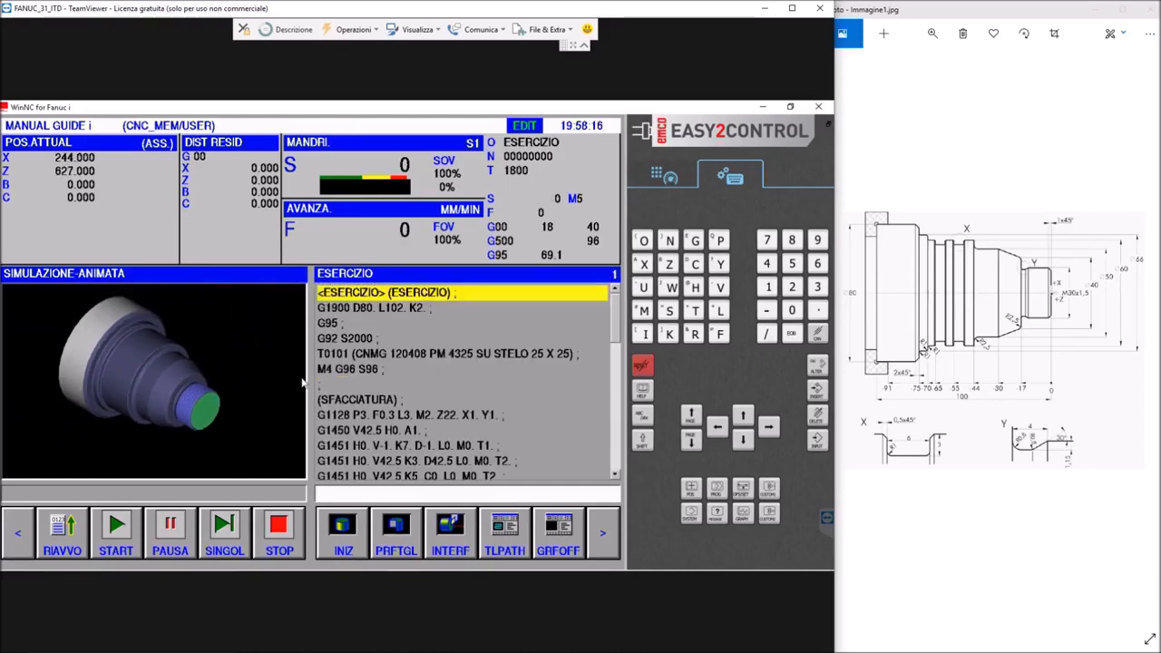
# Return to editing ESERCIZIO and insert empty end-of-block lines after the G1461 thread figure
pyautogui.moveTo(616, 329); pyautogui.dragTo(618, 458)
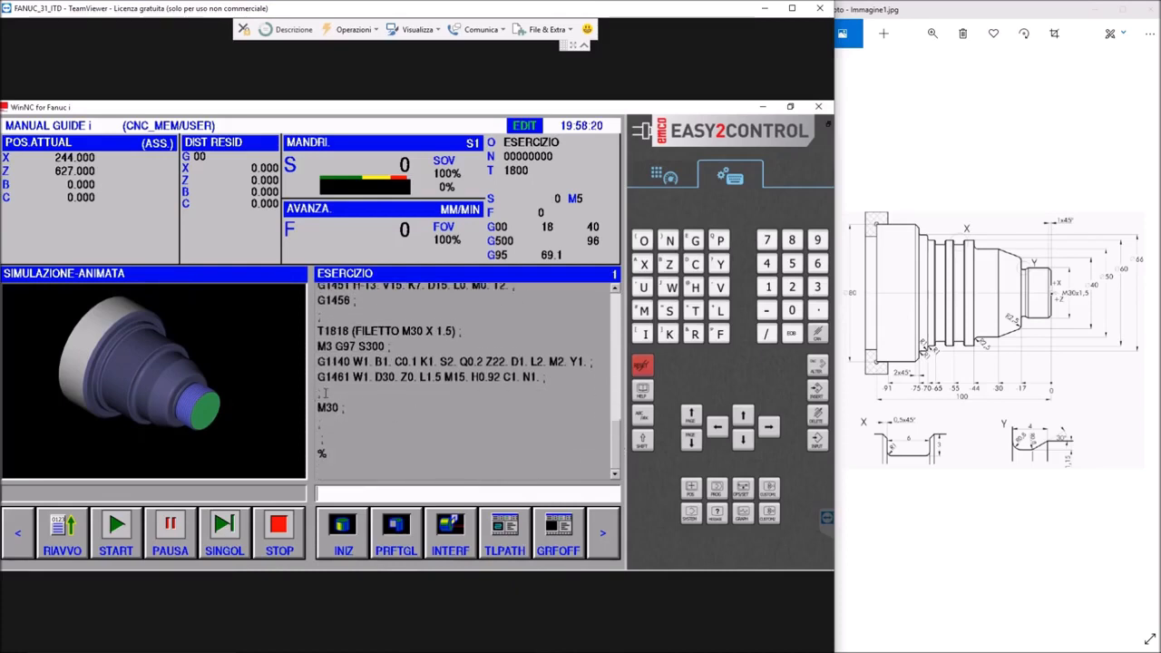
pyautogui.click(667, 177)
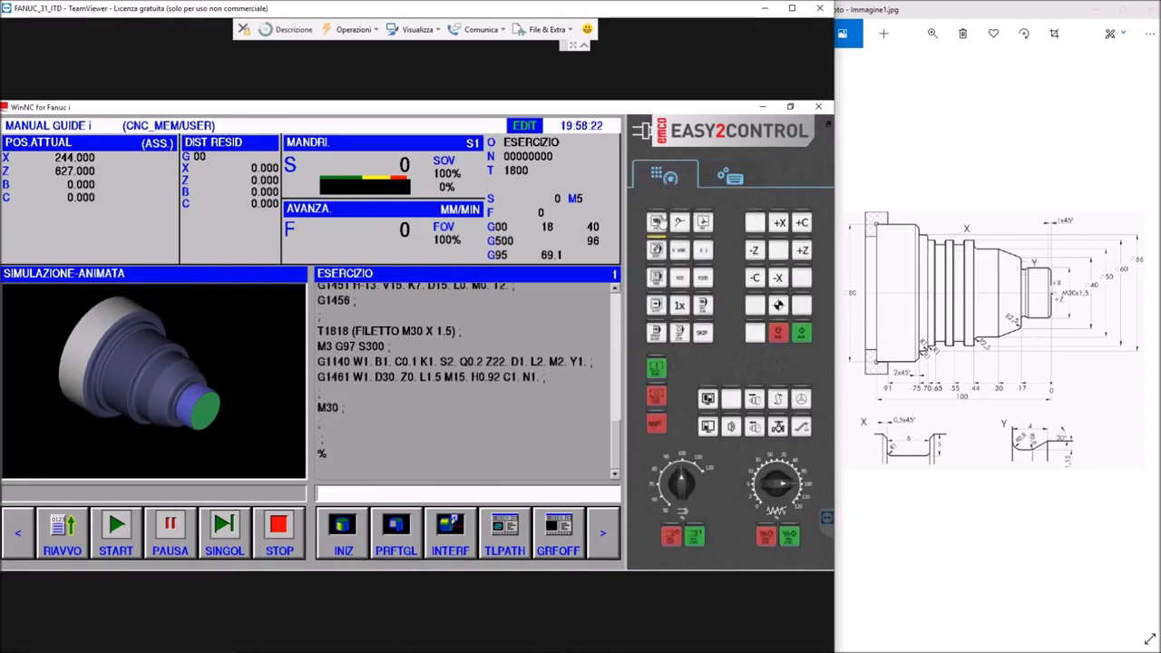
pyautogui.click(656, 223)
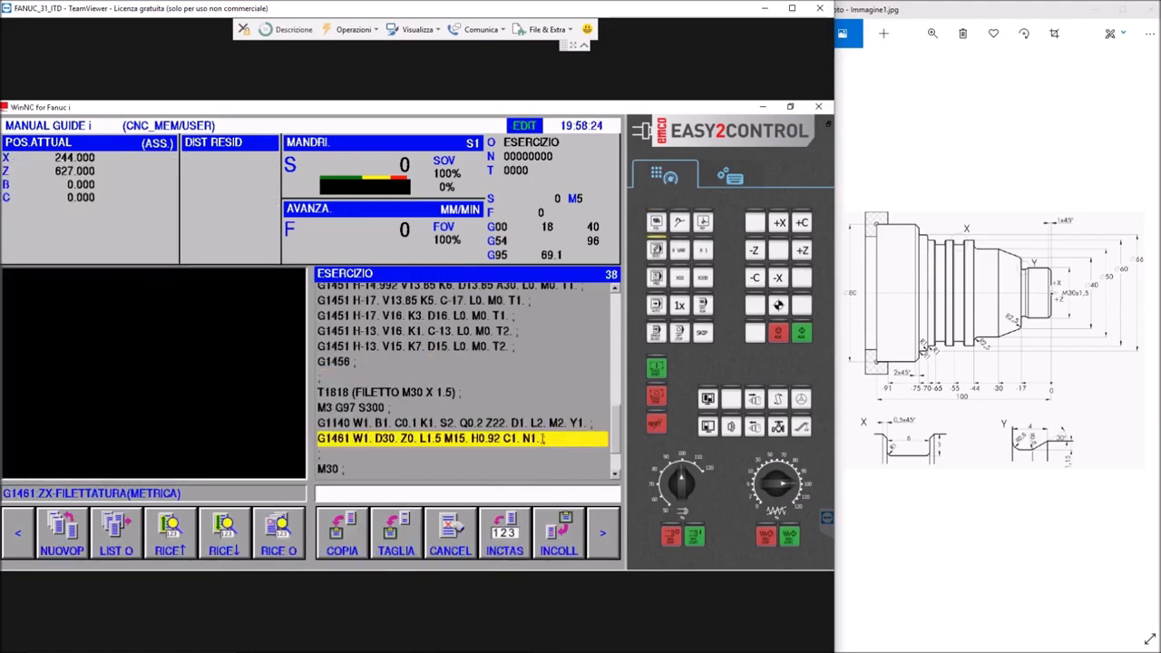
pyautogui.click(542, 439)
pyautogui.click(733, 179)
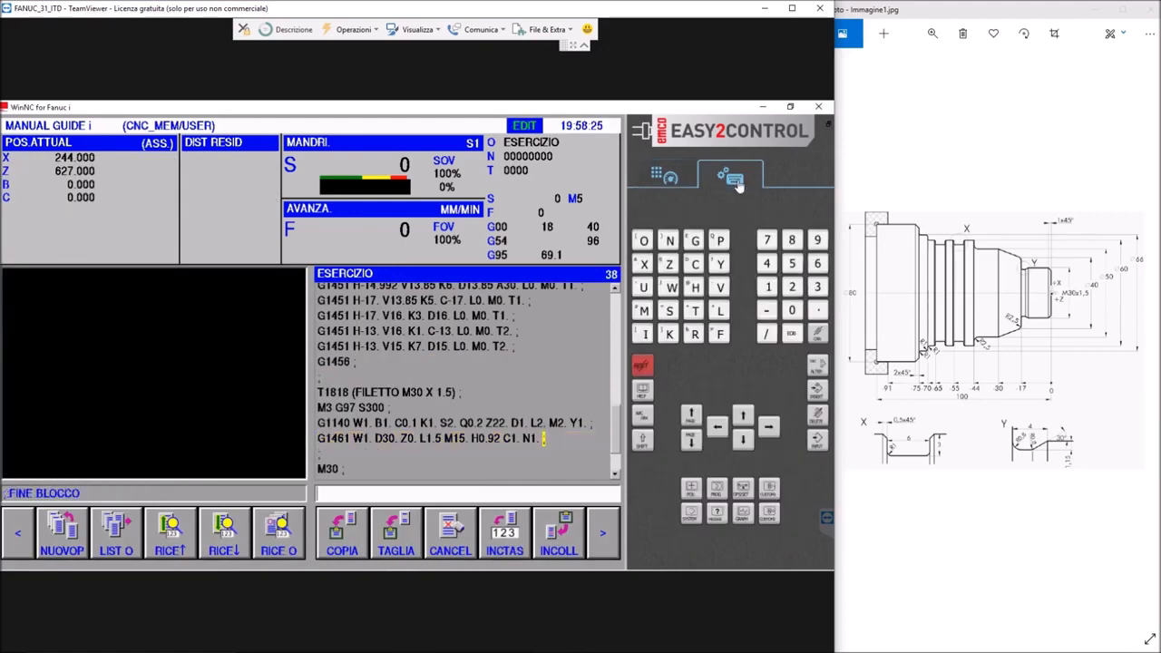
pyautogui.click(791, 334)
pyautogui.click(792, 336)
pyautogui.click(793, 336)
pyautogui.click(793, 336)
pyautogui.click(818, 388)
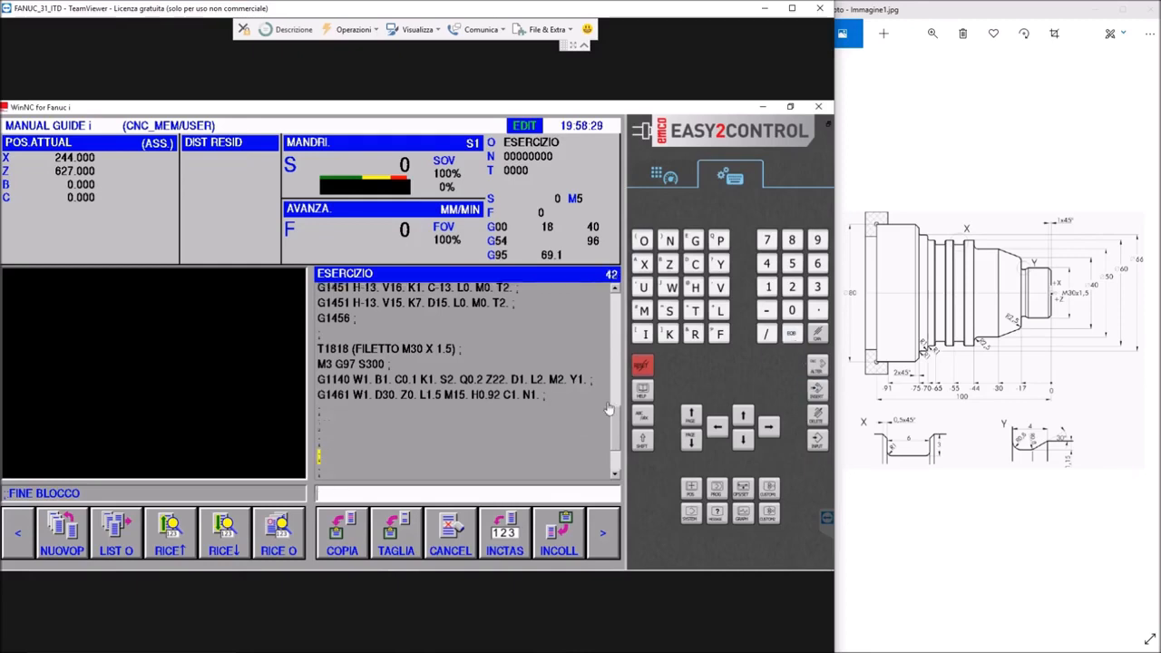
pyautogui.click(318, 423)
# Examine the width, length, and setting data of grooving tools 09 to 11 in the tool offset table
pyautogui.click(601, 535)
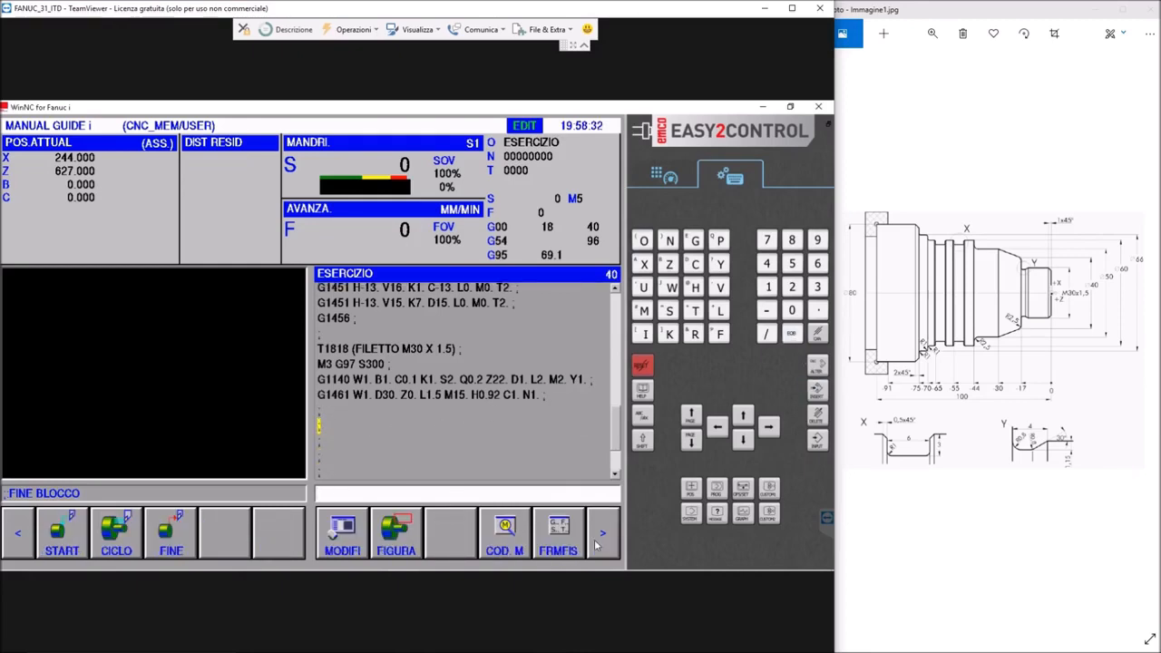
pyautogui.click(596, 539)
pyautogui.click(596, 539)
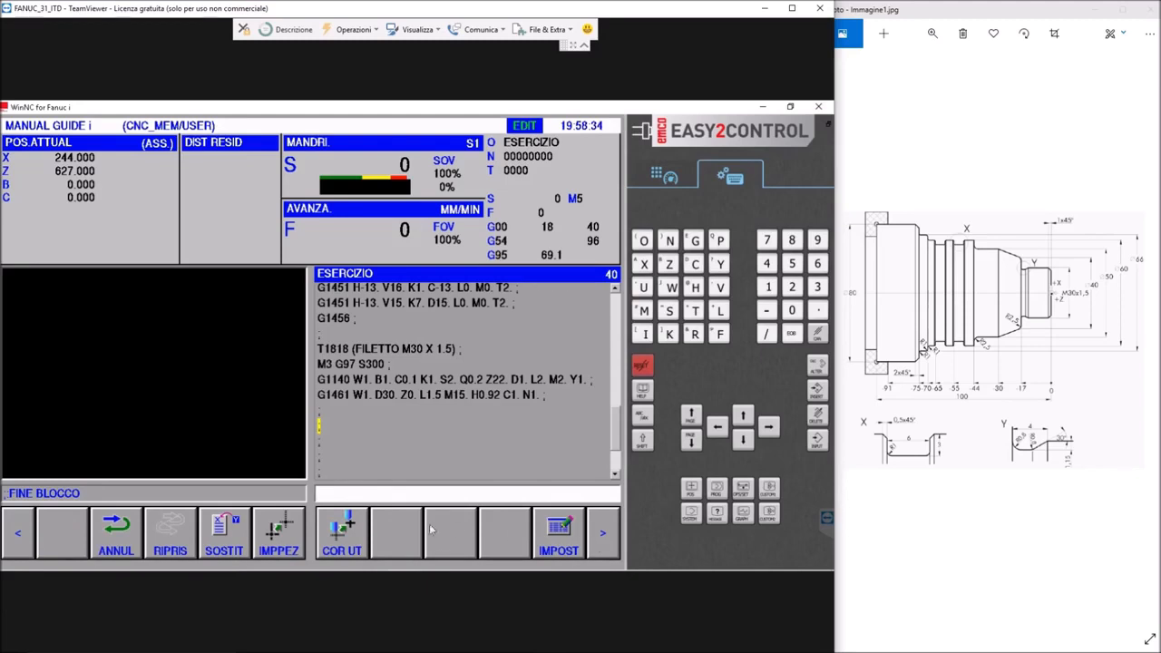
pyautogui.click(352, 529)
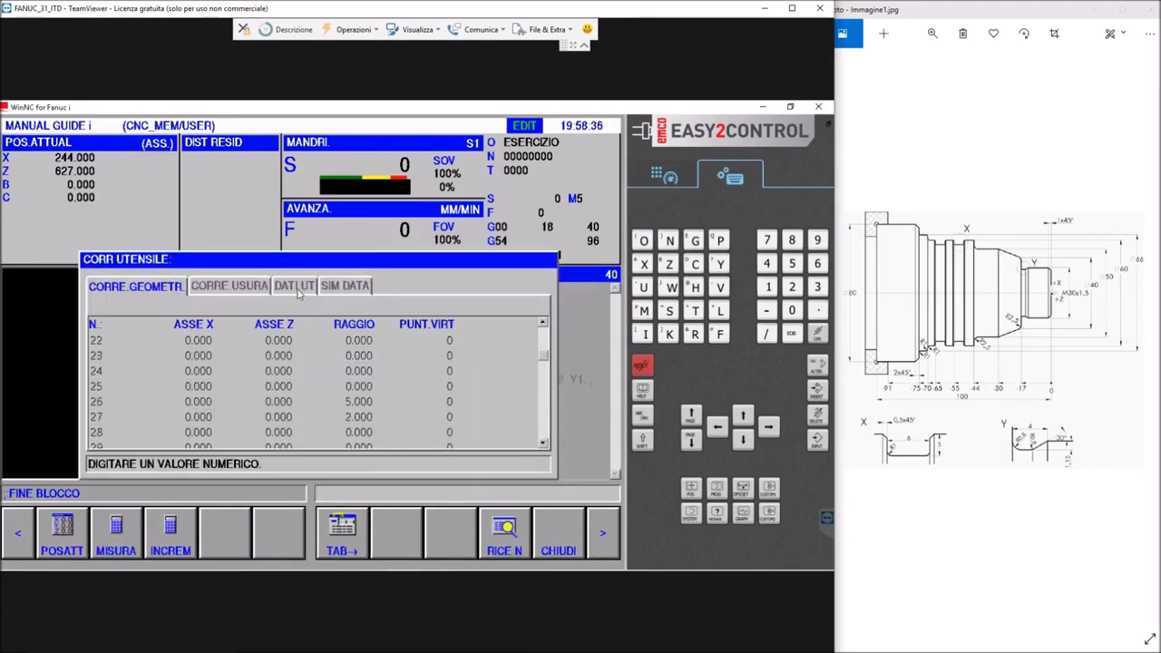
pyautogui.click(296, 286)
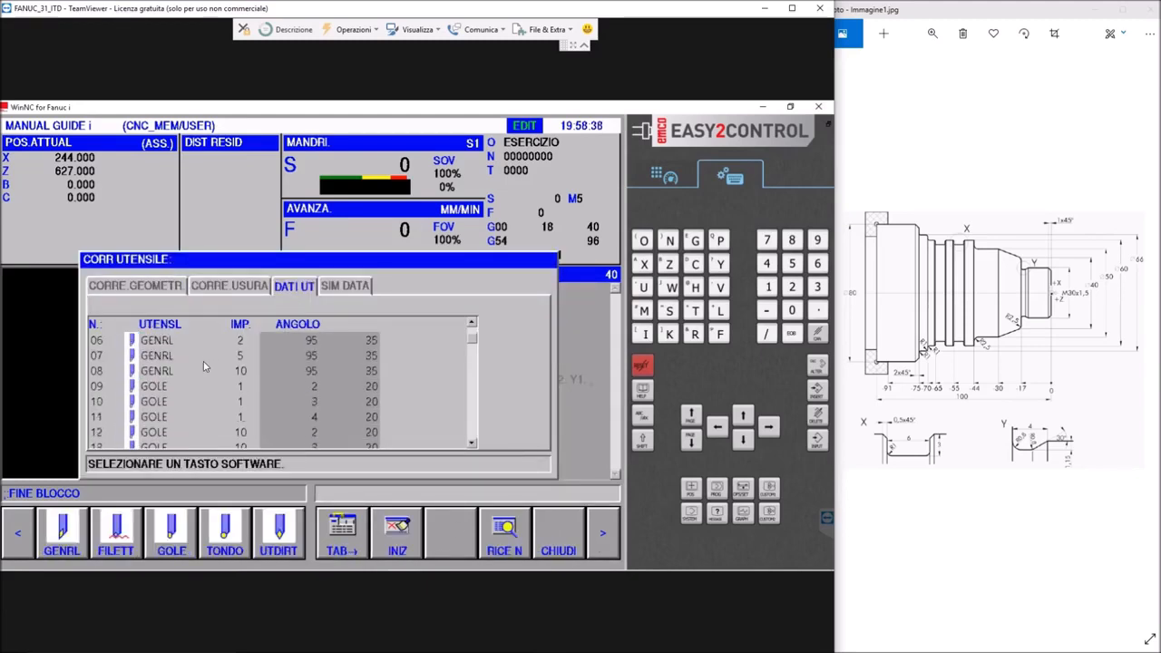
pyautogui.click(151, 388)
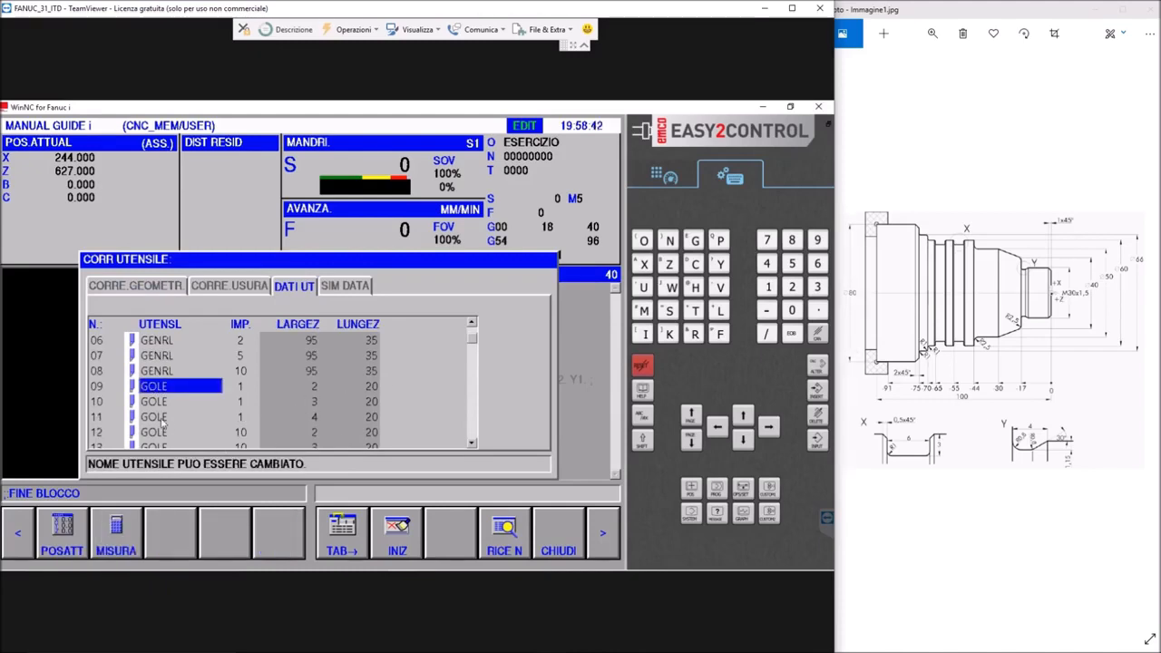
pyautogui.click(133, 416)
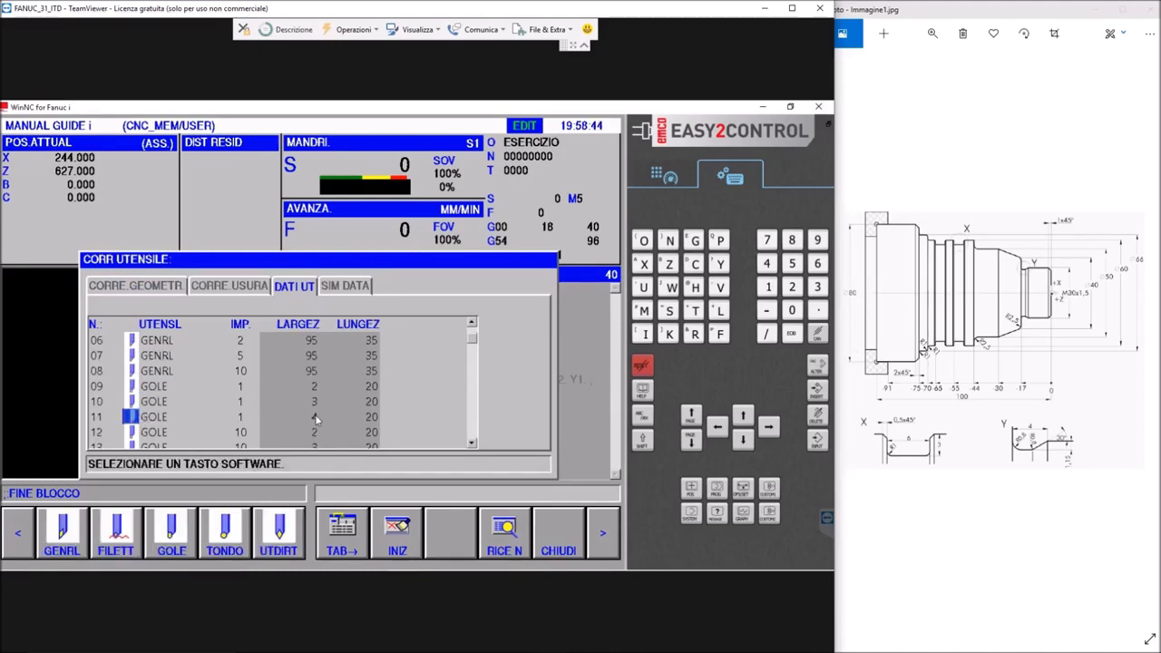
pyautogui.click(238, 416)
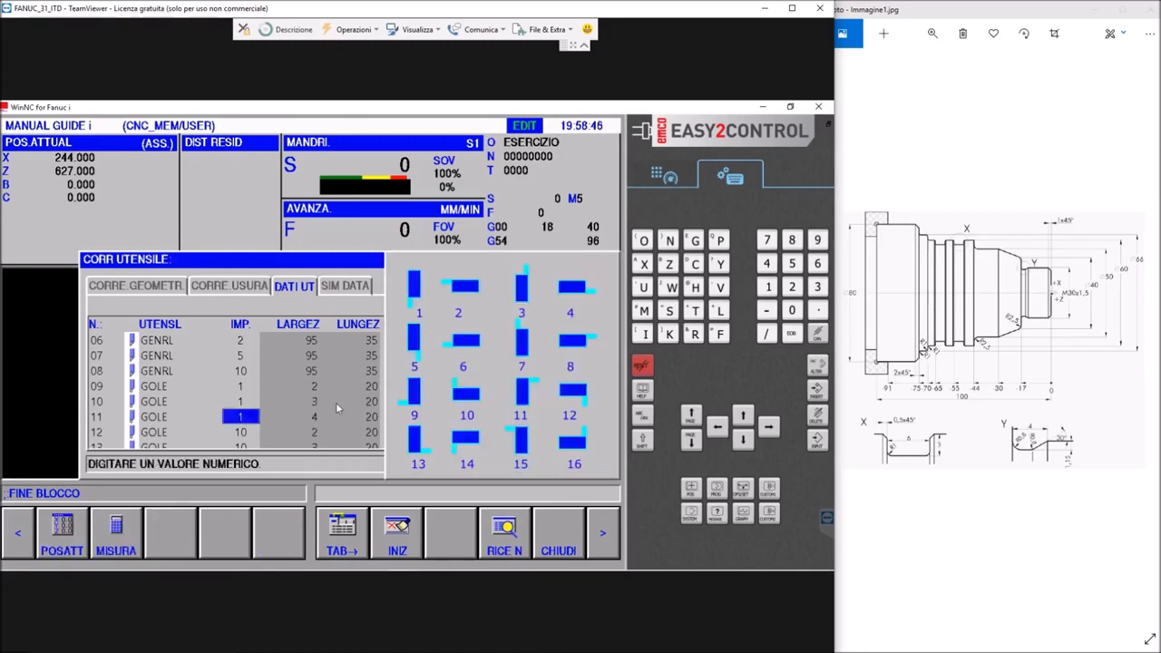
# Set the virtual tip of grooving tool 11 to direction 3 in the geometry offsets and close the table
pyautogui.click(145, 287)
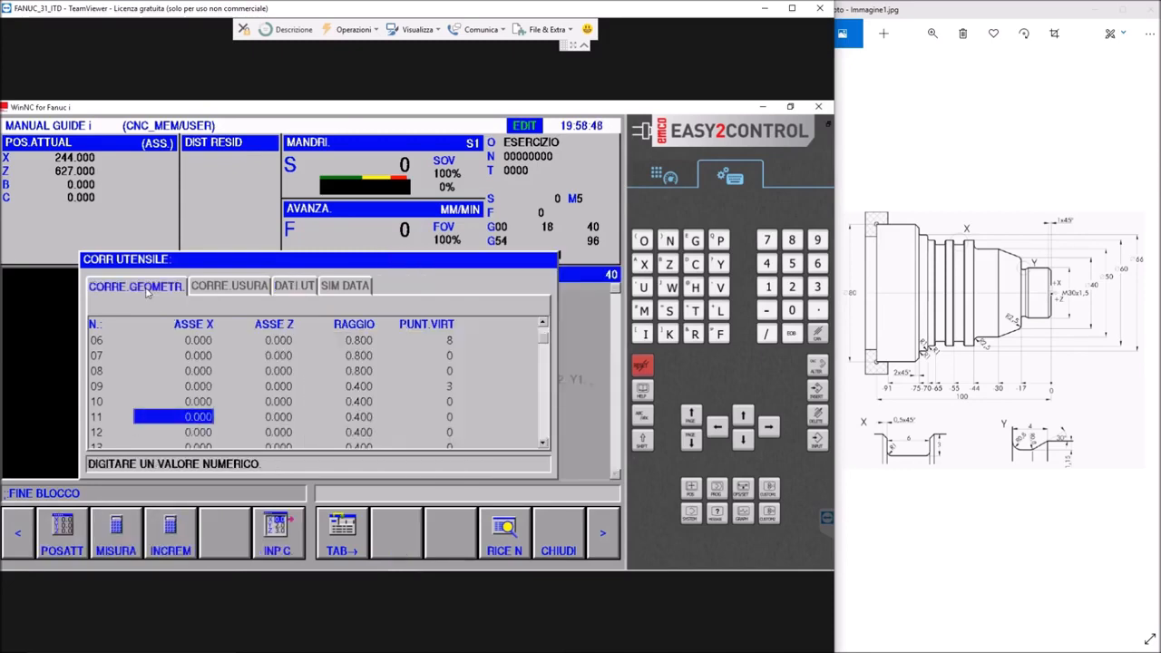
pyautogui.click(440, 420)
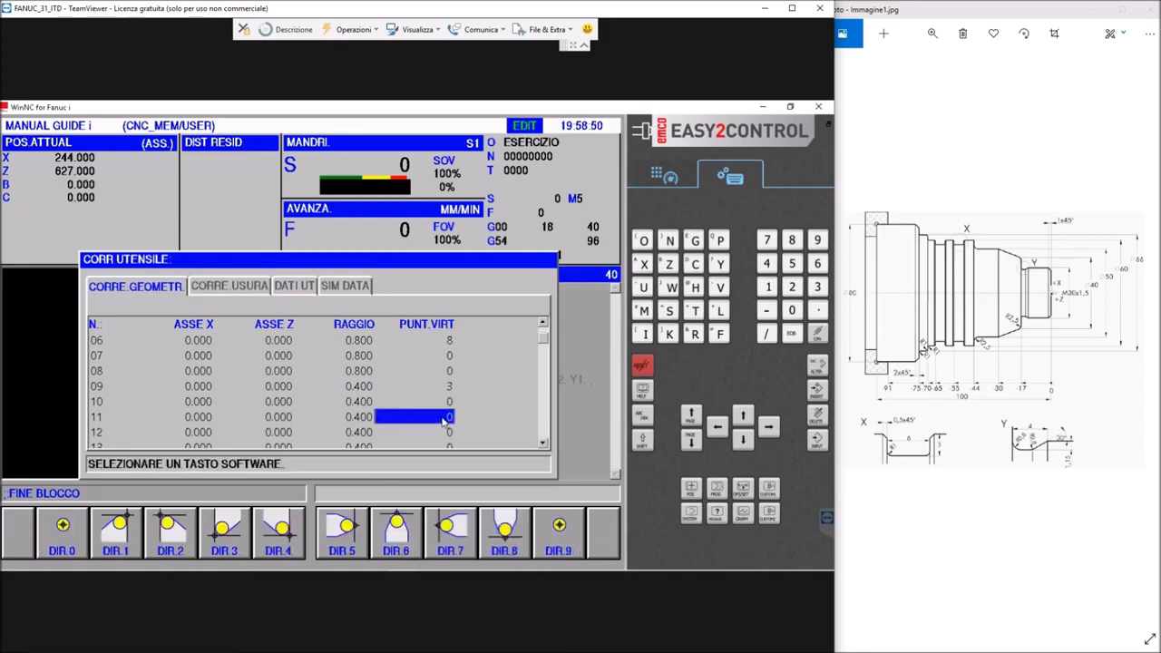
pyautogui.click(227, 535)
pyautogui.click(337, 402)
pyautogui.click(561, 545)
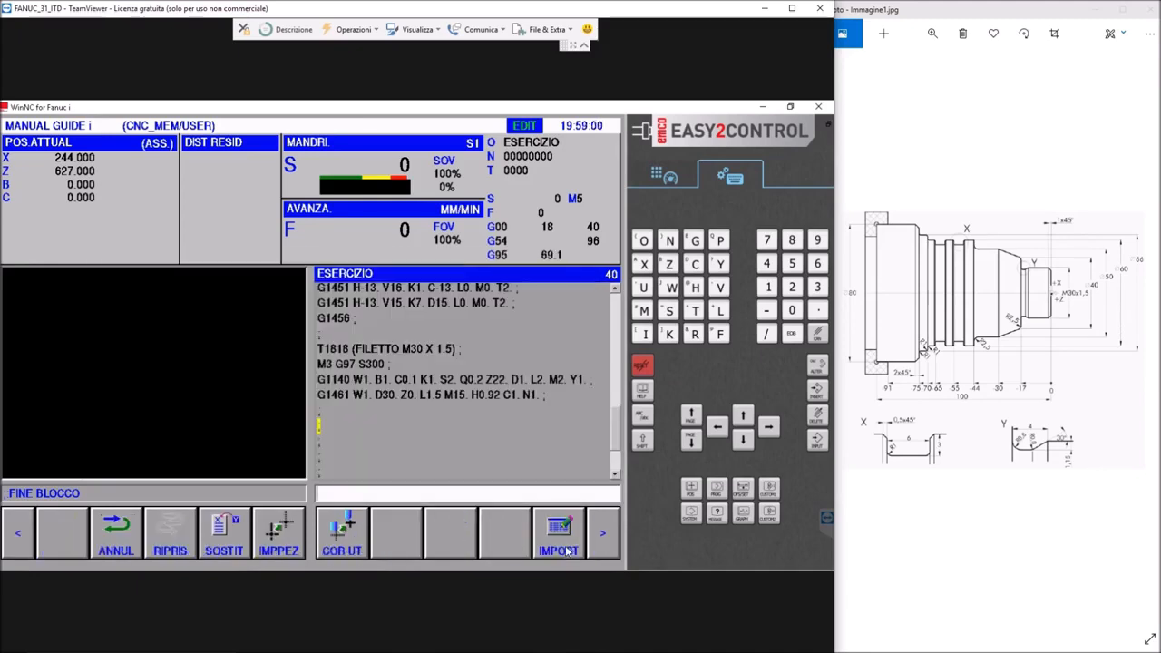
pyautogui.click(358, 543)
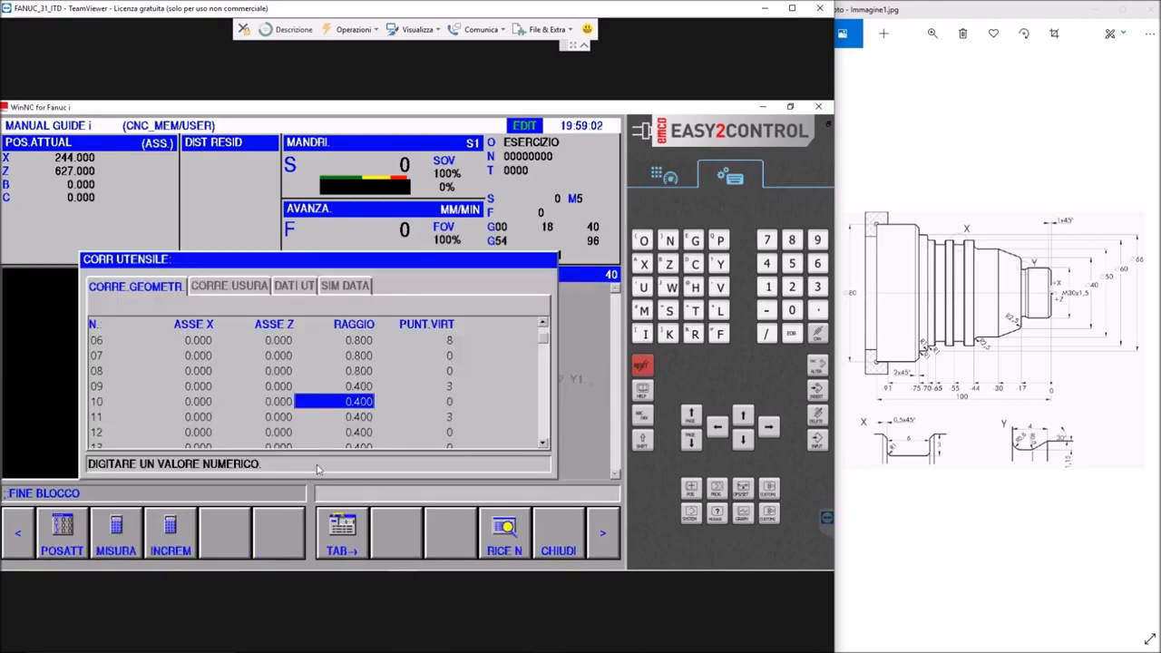
pyautogui.click(573, 542)
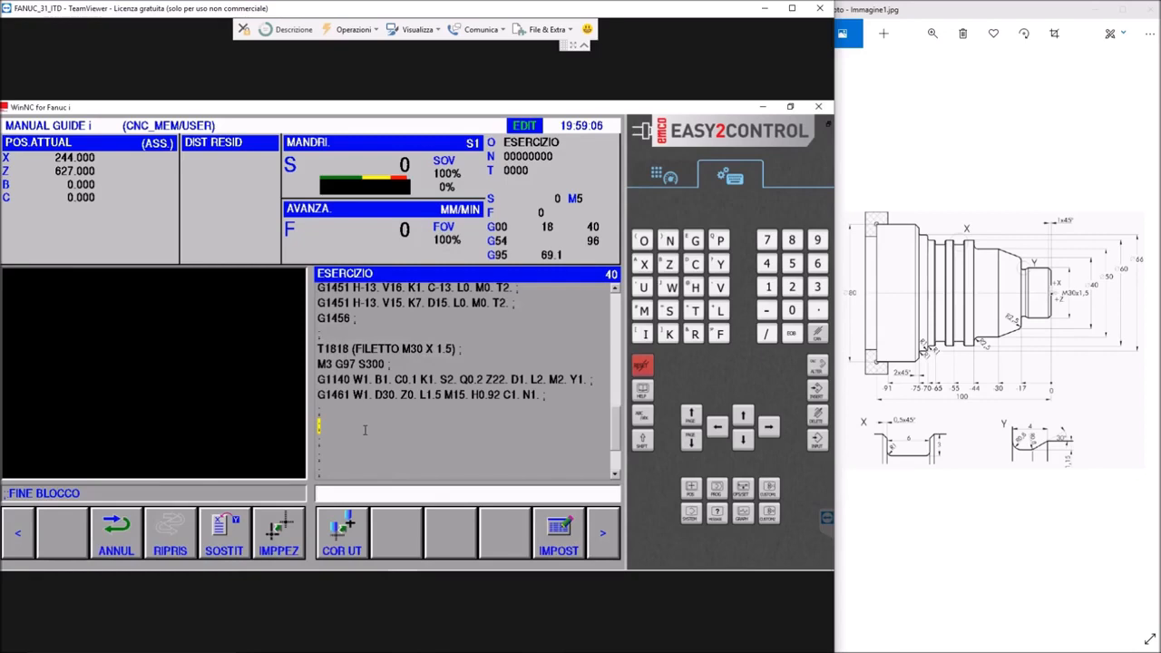
# Insert the tool call T1010 (GOLE UT 4MM) and the spindle block M4 G96 S120 after the threading section
pyautogui.write('T1010 (')
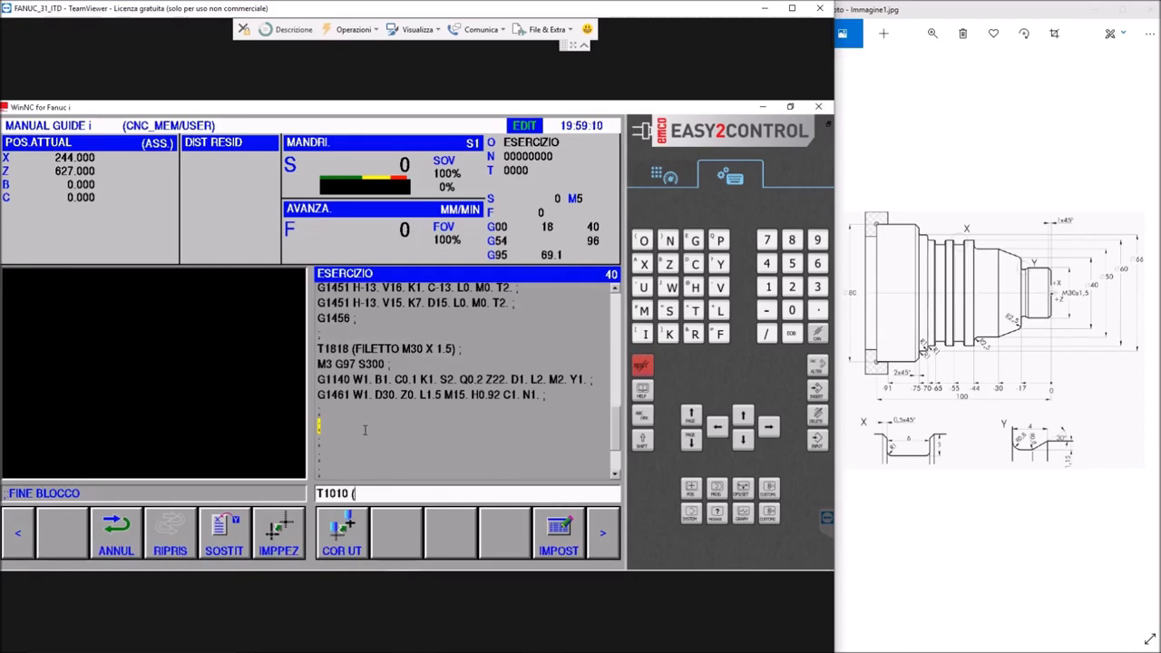
pyautogui.write('GOLE UT 4MM')
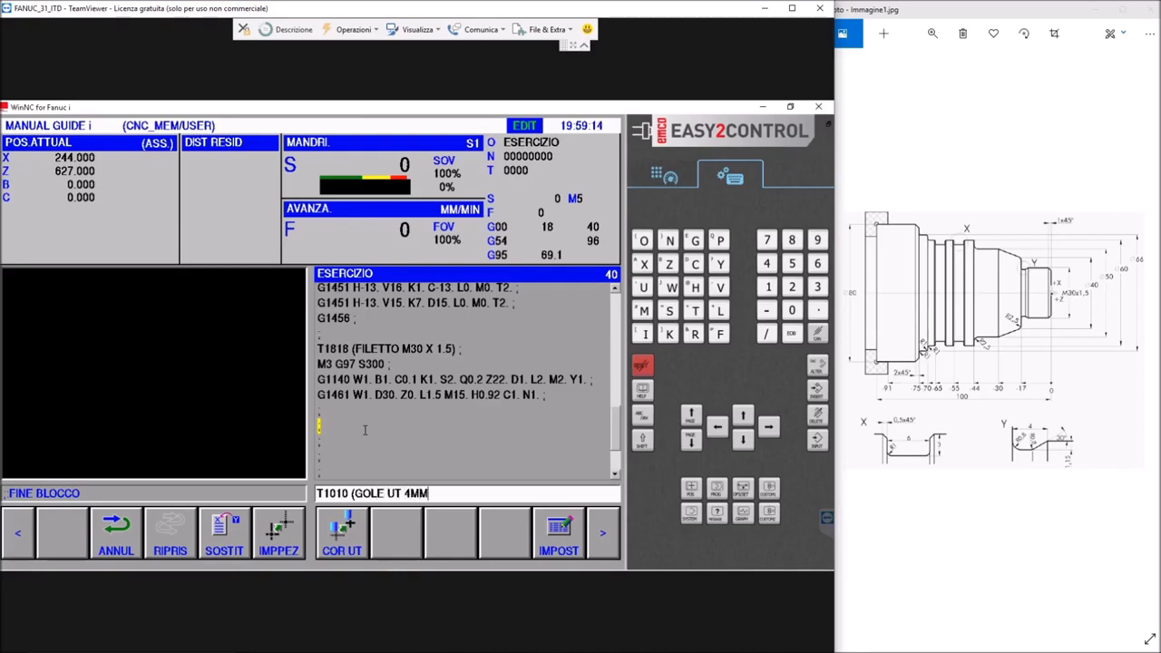
pyautogui.write(');M4G96S120;')
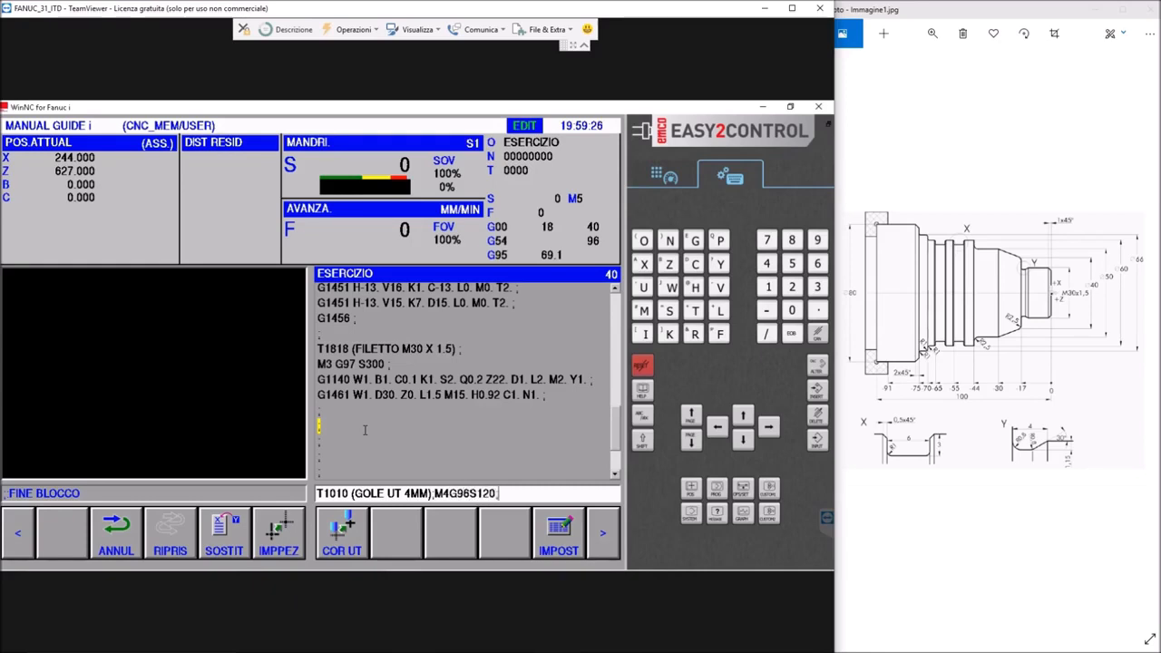
pyautogui.click(812, 393)
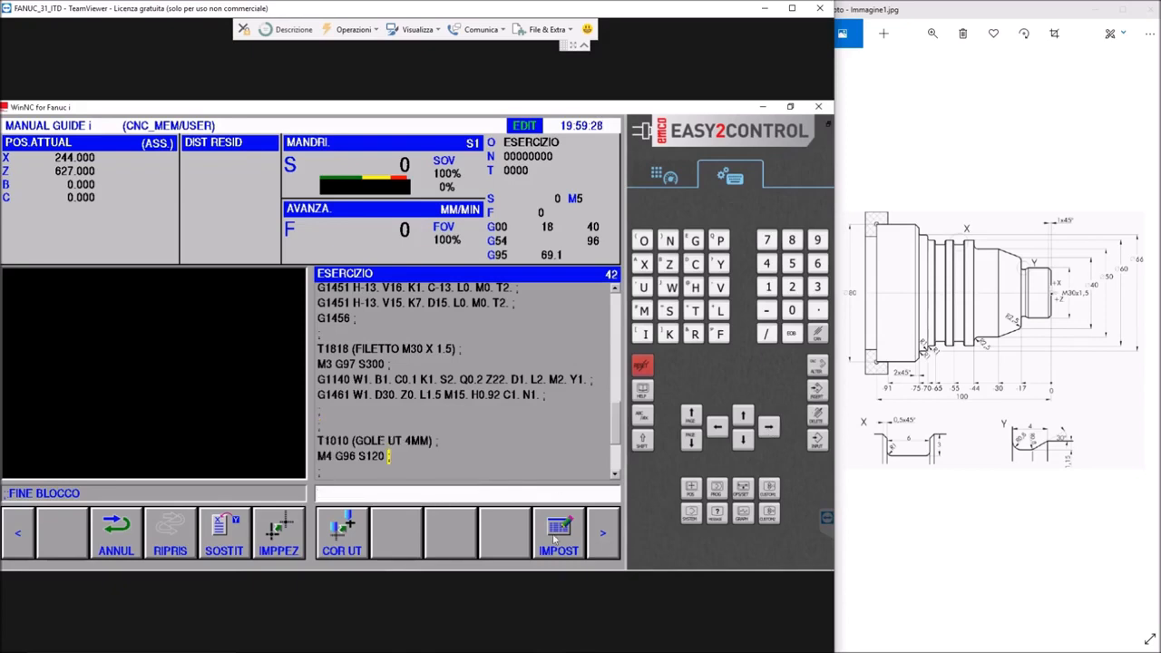
# Start inserting the external groove roughing and finishing cycle, LAVORAZ.GOLE IN TORNITURA (SGROSS.E FINIT.EST.), after the M4 G96 S120 block
pyautogui.click(596, 539)
pyautogui.click(597, 539)
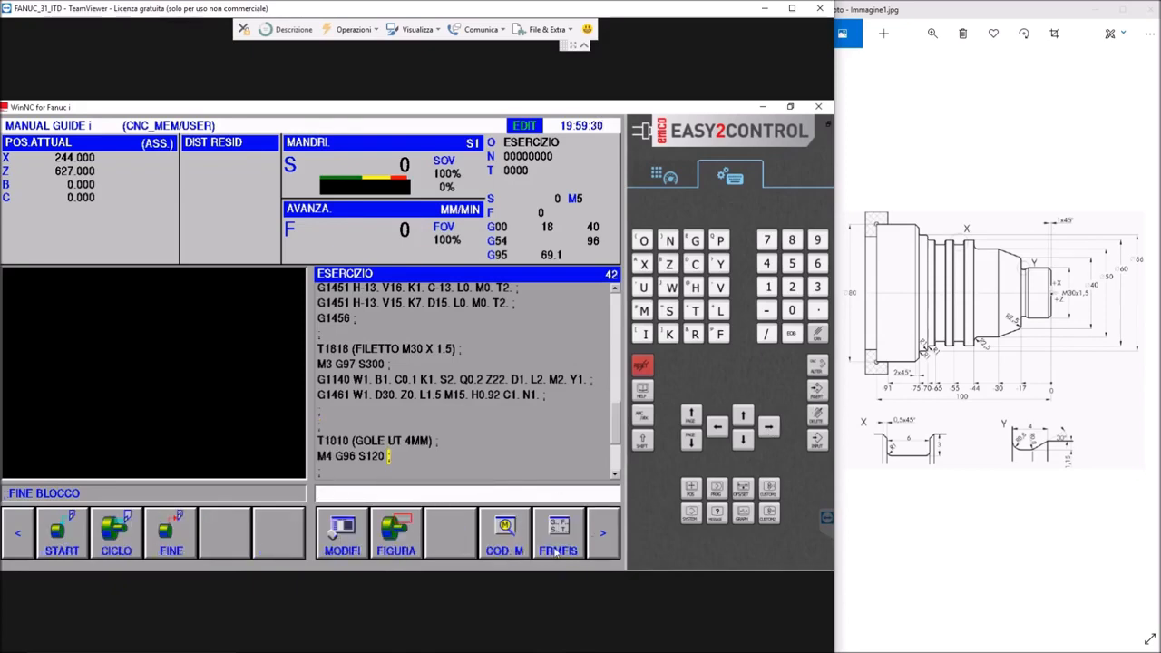
pyautogui.click(118, 542)
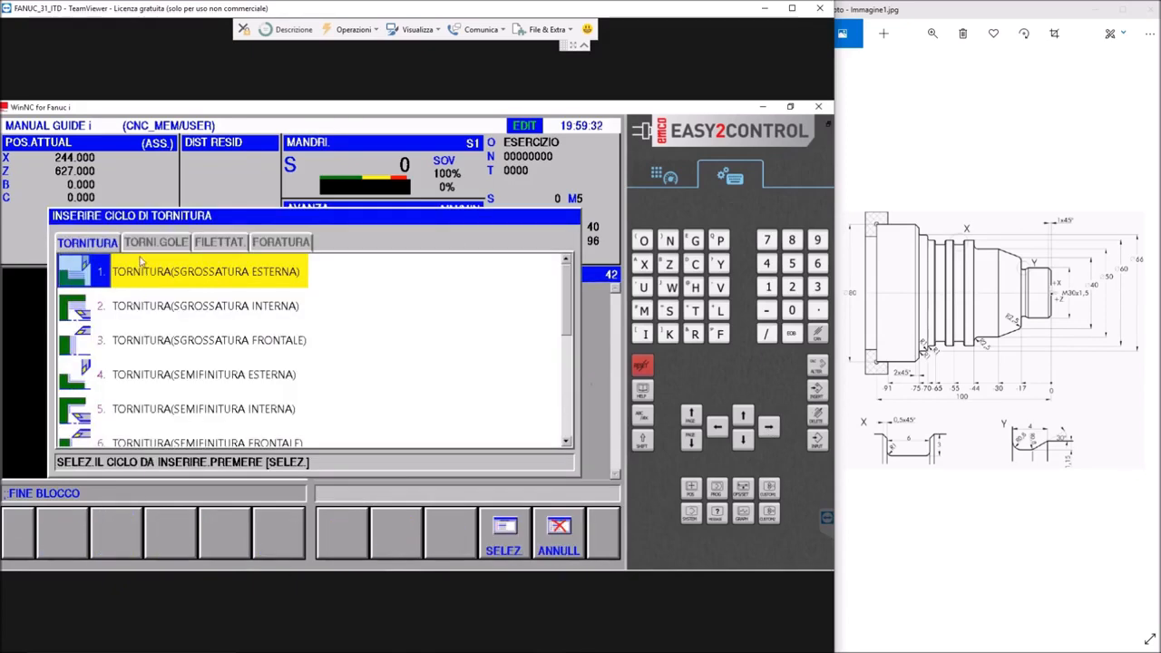
pyautogui.click(150, 243)
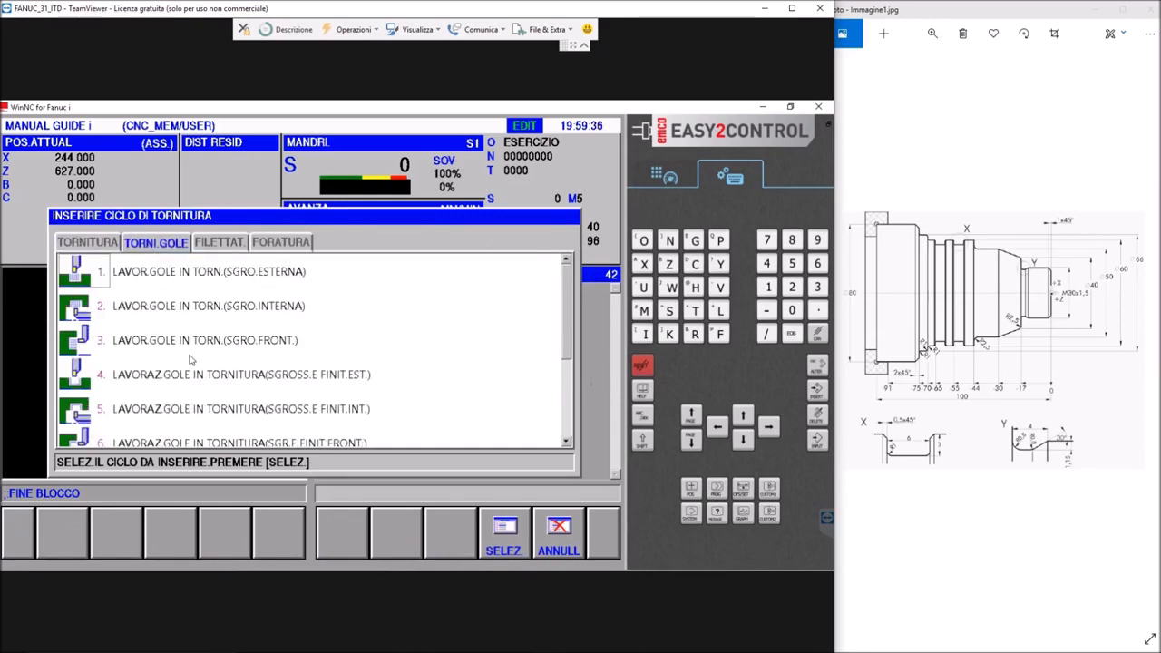
pyautogui.scroll(-1, 191, 360)
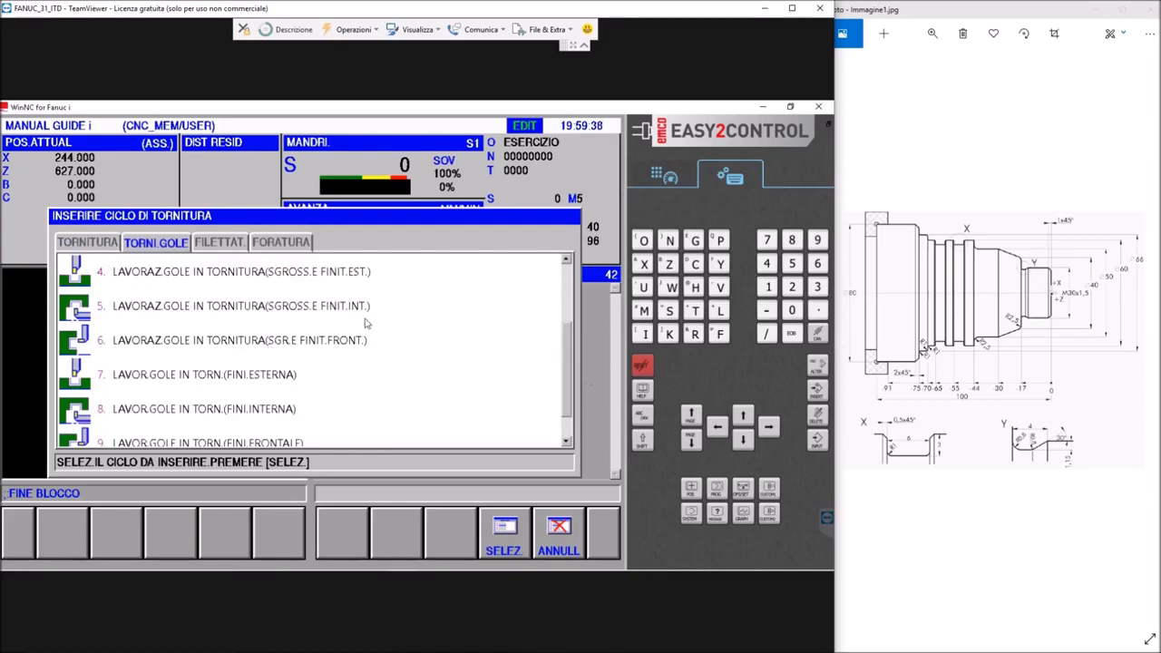
pyautogui.scroll(1, 254, 318)
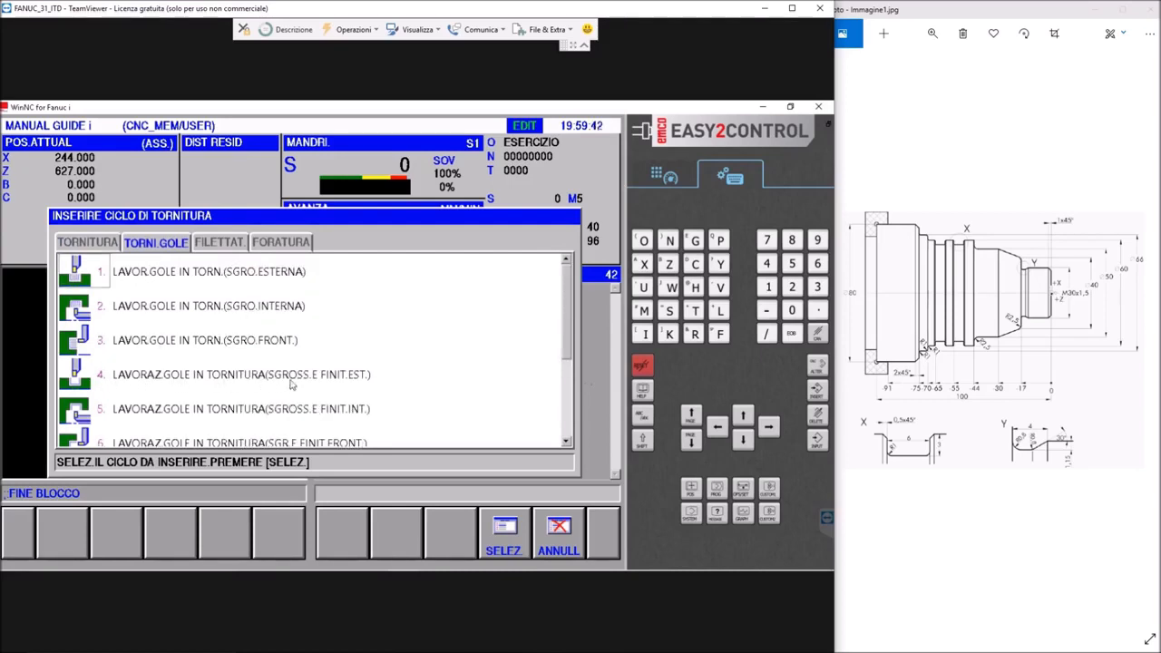
pyautogui.doubleClick(125, 378)
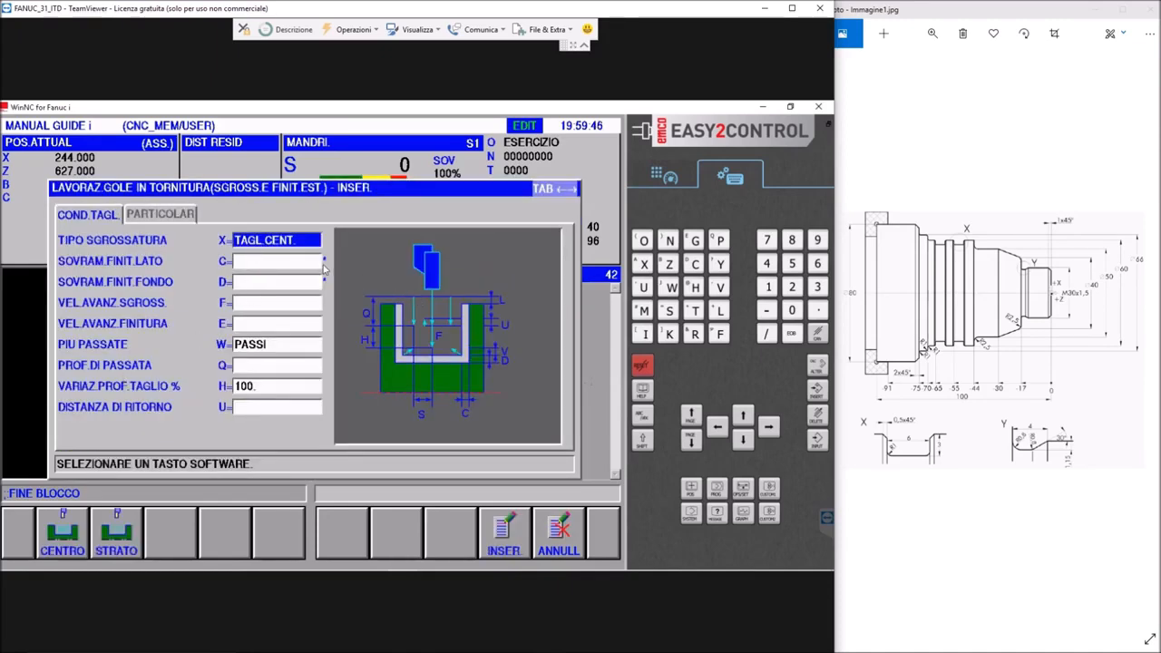
# Set the grooving cycle's finishing allowances to 0.2 on the side (C) and 0.2 on the bottom (D)
pyautogui.click(263, 262)
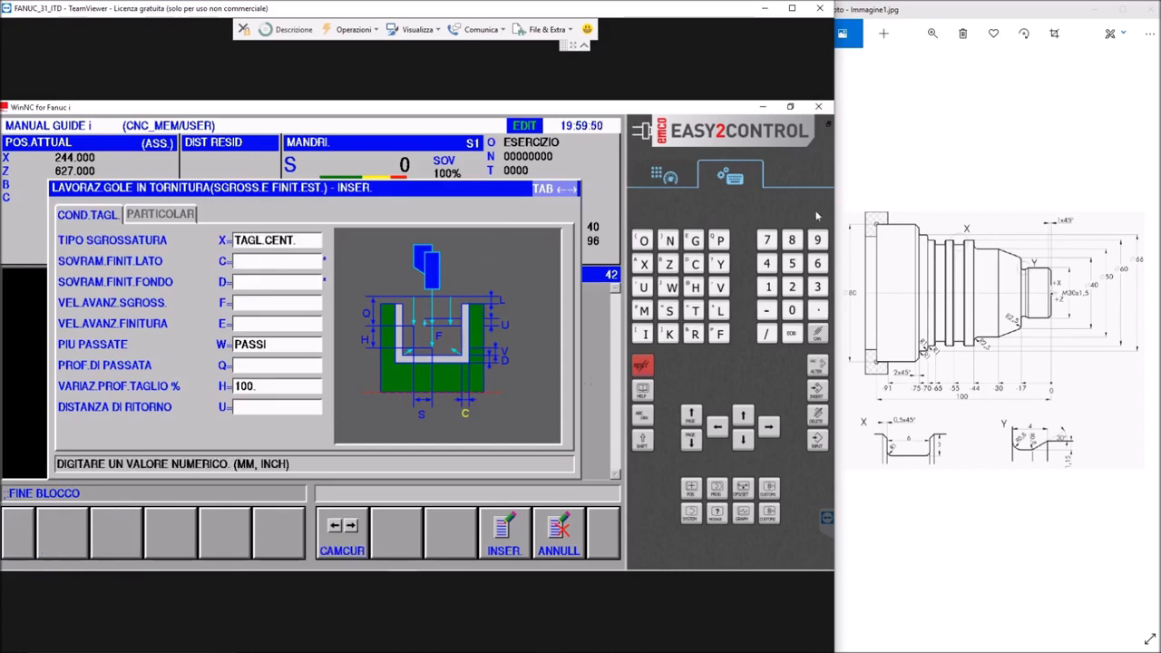
pyautogui.write('0.2')
pyautogui.press('Down')
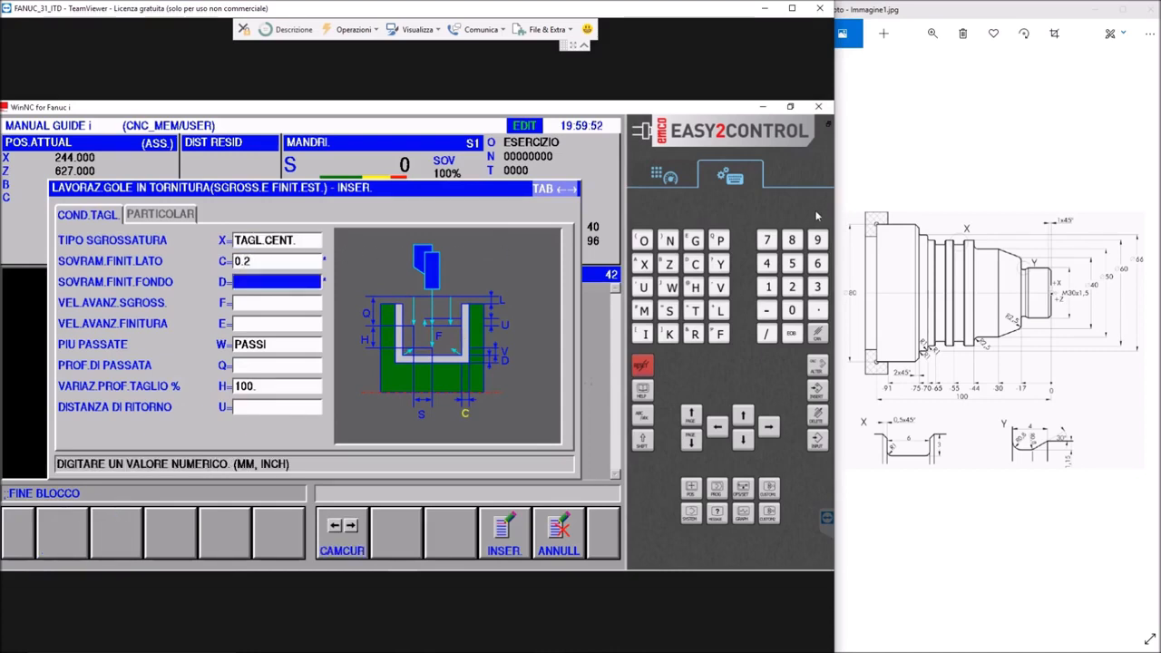
pyautogui.write('0.2')
pyautogui.press('Down')
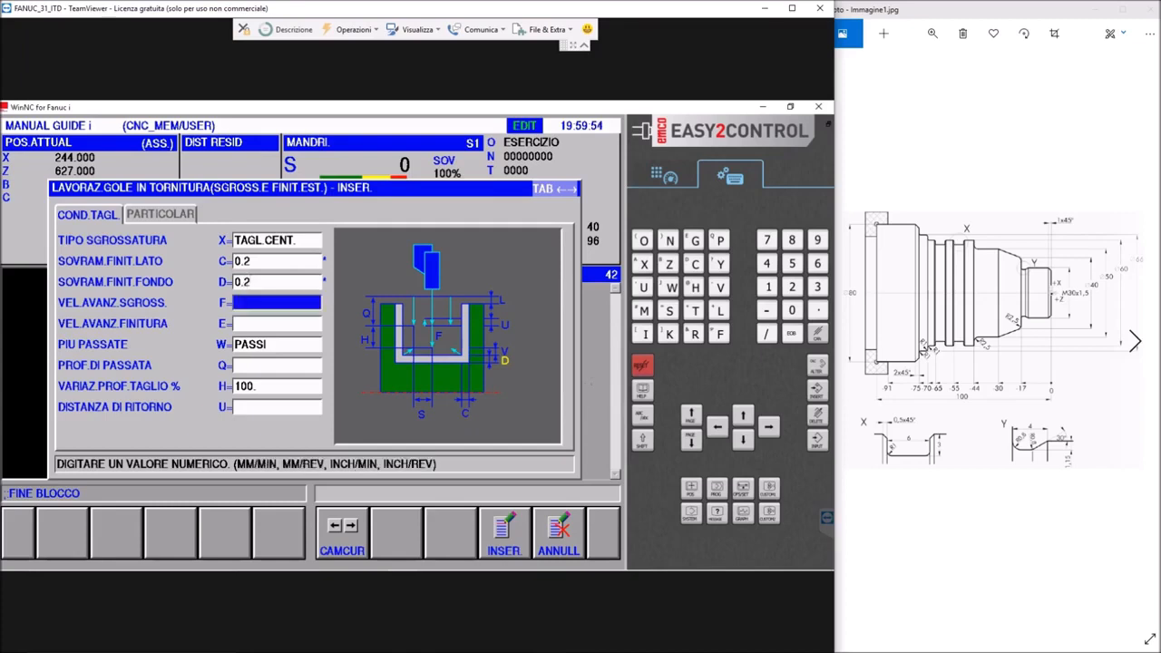
# Set the roughing feed to 0.1 and the finishing feed to 0.06, and set multiple passes (W) to NULLA
pyautogui.write('0')
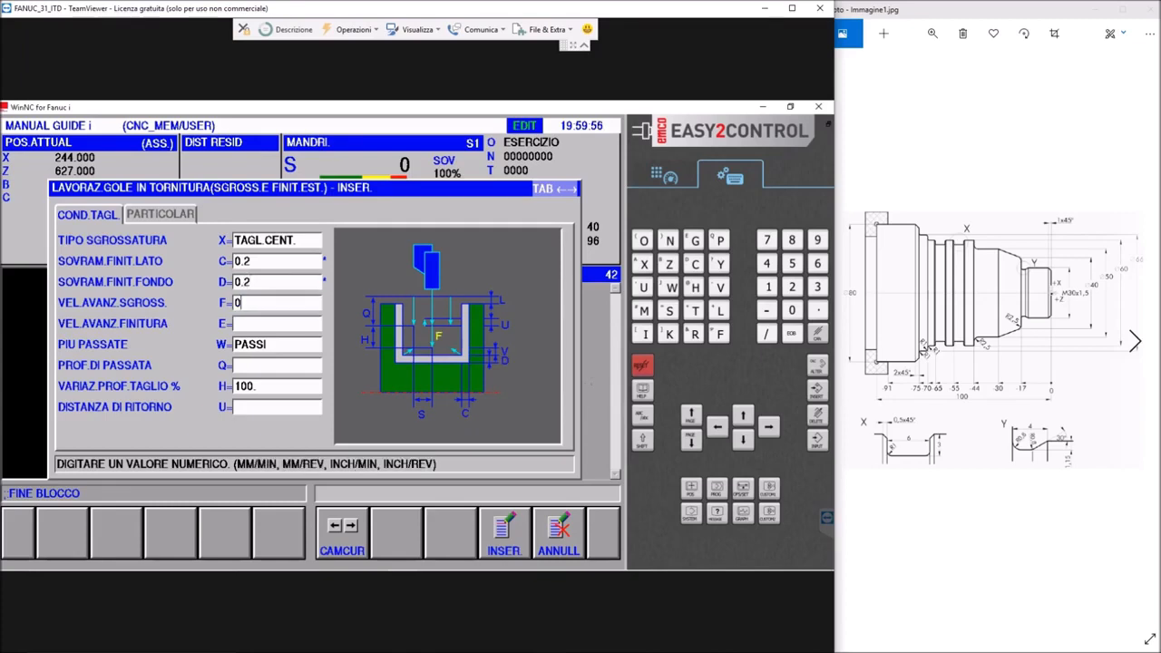
pyautogui.write('.1')
pyautogui.press('Down')
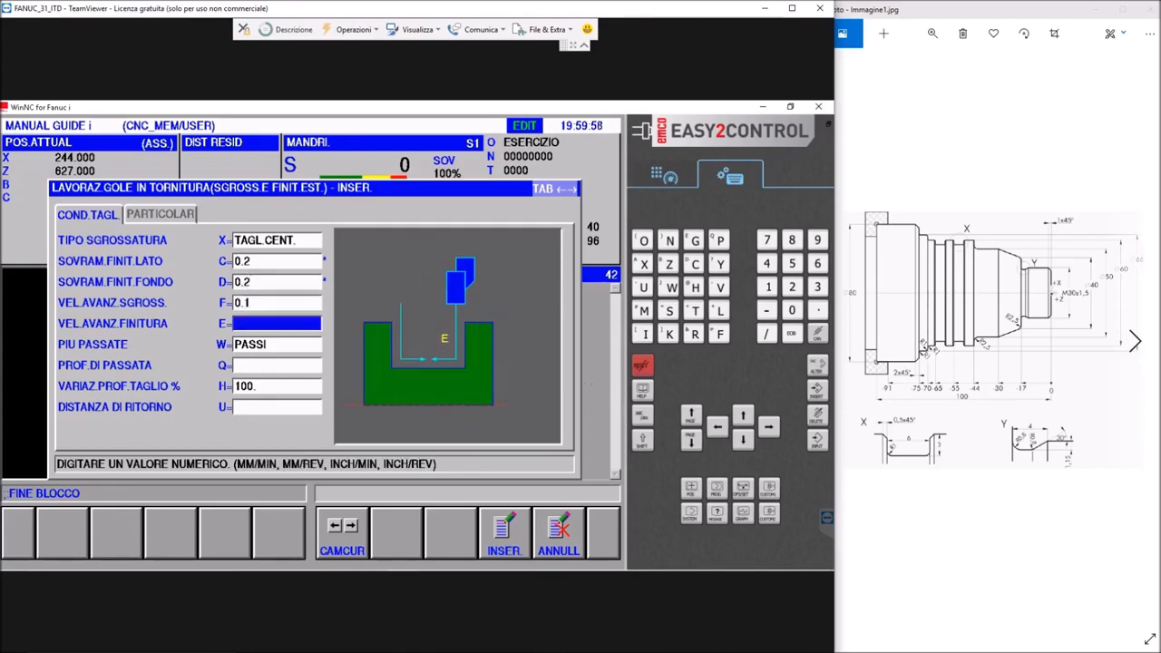
pyautogui.write('0.0')
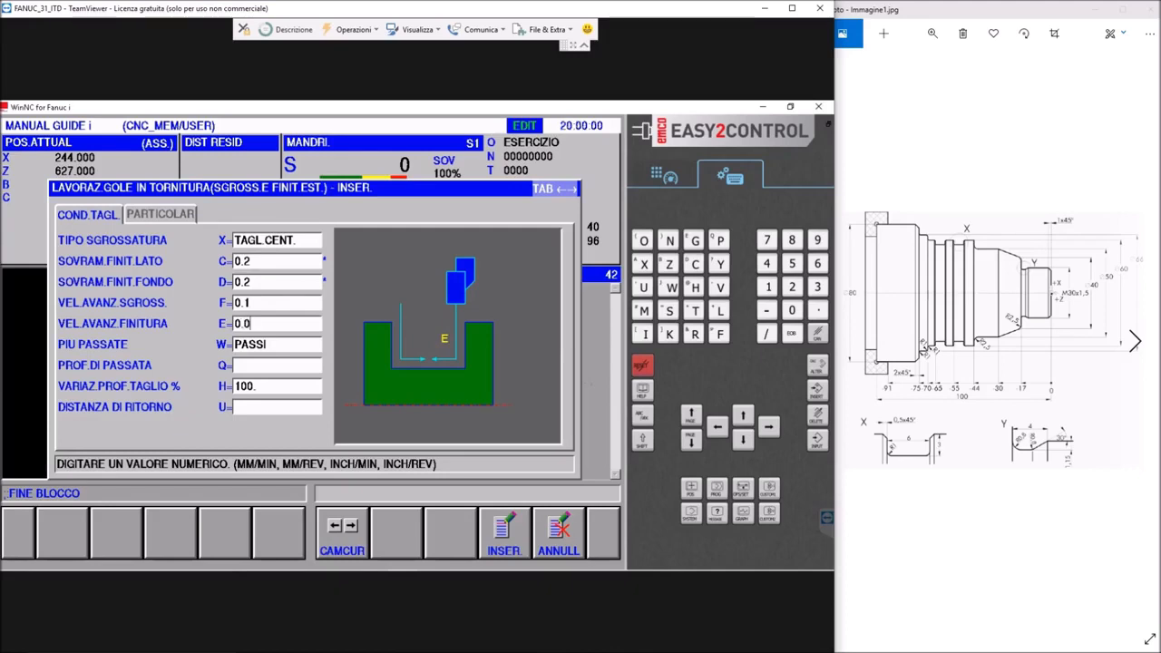
pyautogui.write('6')
pyautogui.press('Down')
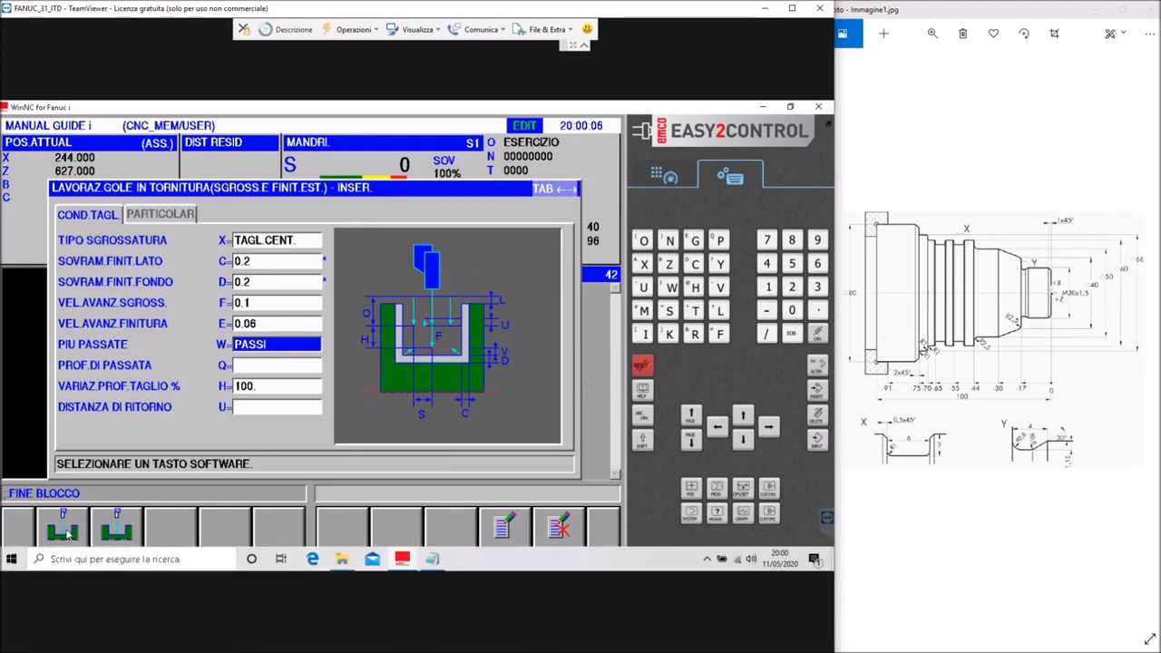
pyautogui.click(66, 534)
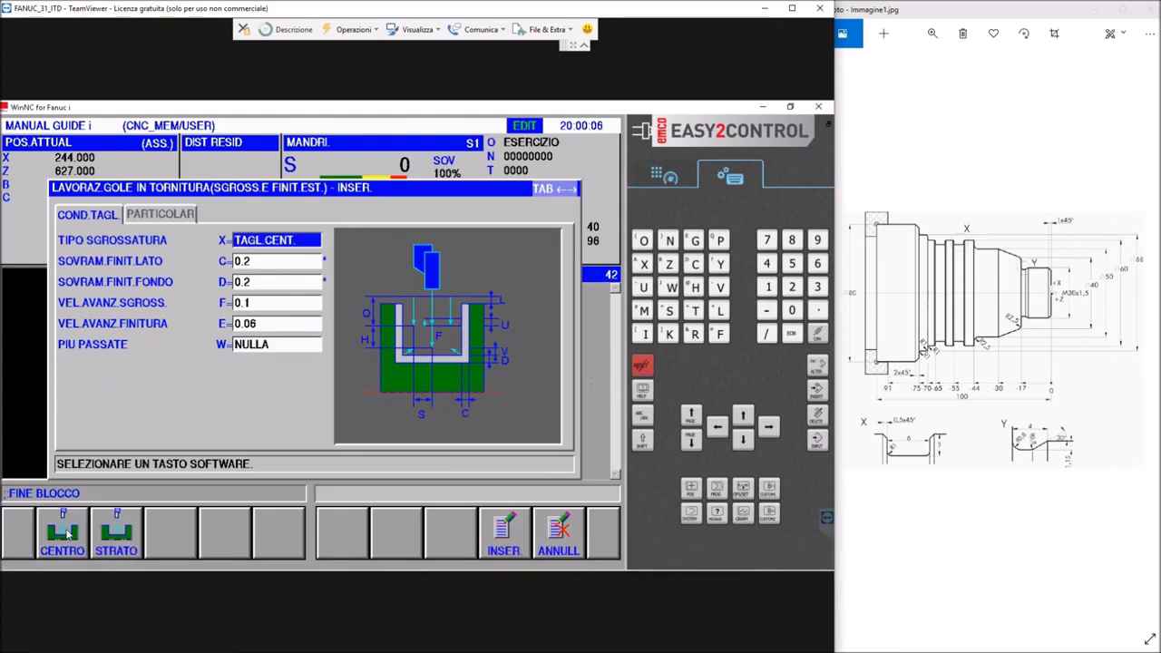
# Set the safety distance to 1 and the dwell time to 0.1, and insert the grooving cycle into the program
pyautogui.click(175, 216)
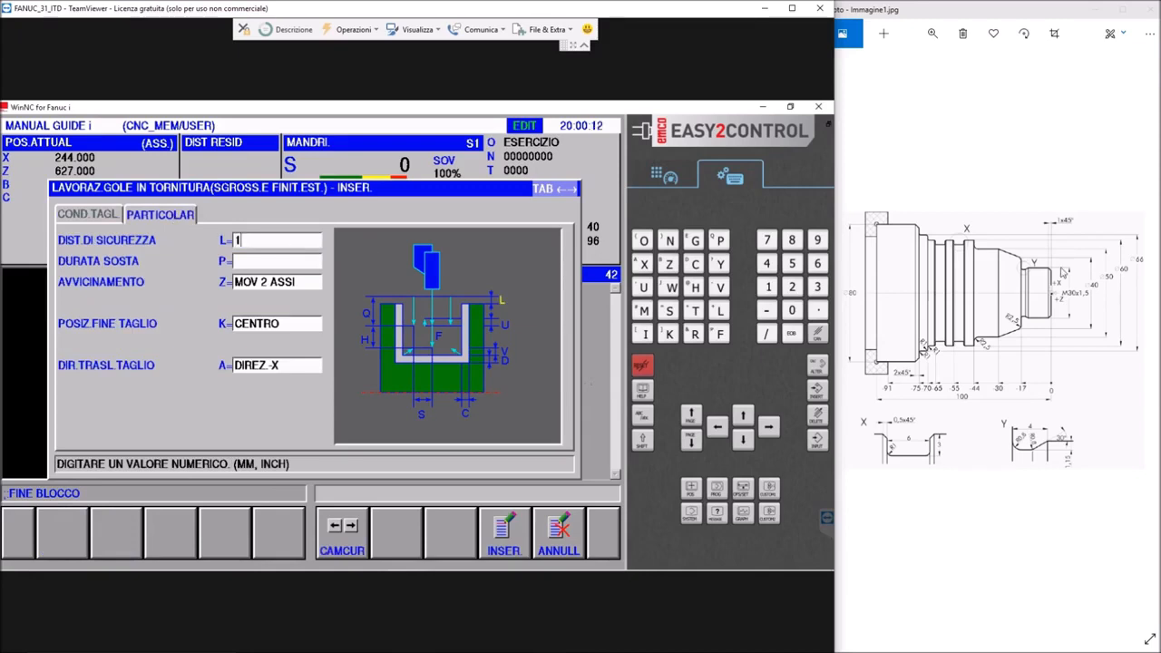
pyautogui.press('Return')
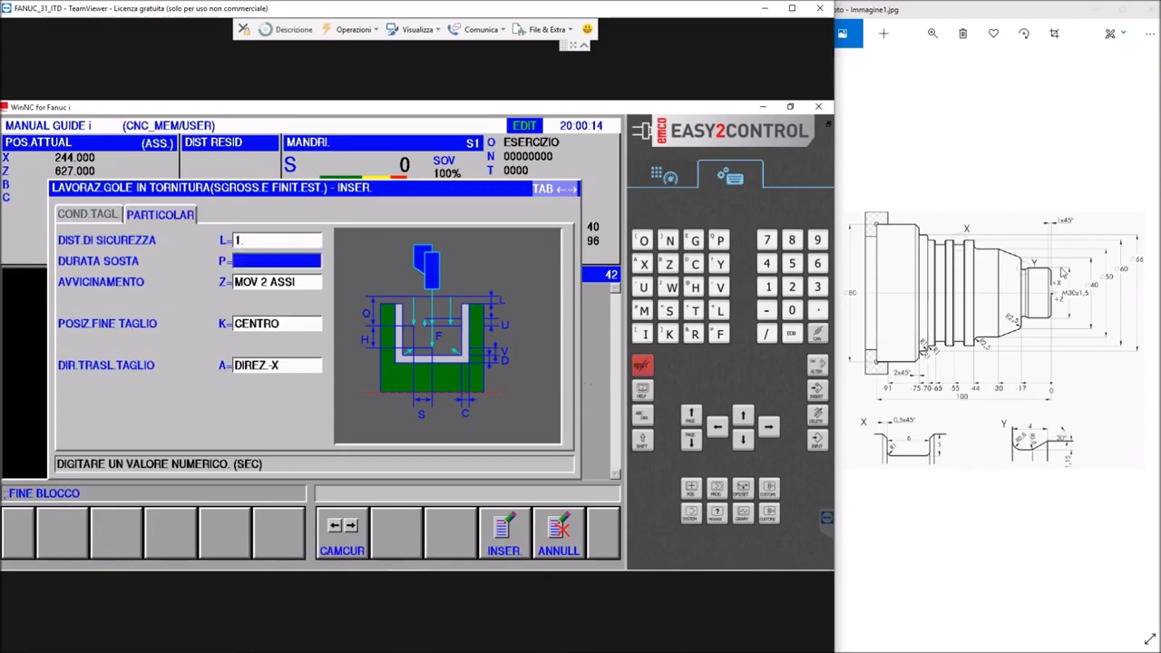
pyautogui.write('0.1')
pyautogui.press('Return')
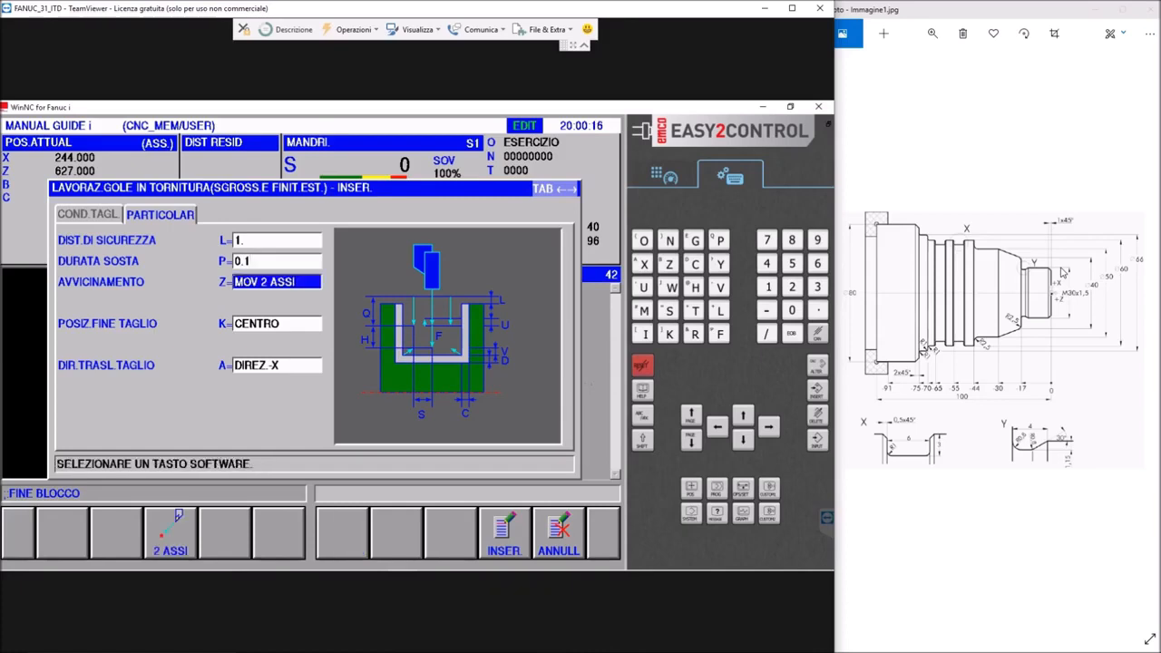
pyautogui.click(504, 548)
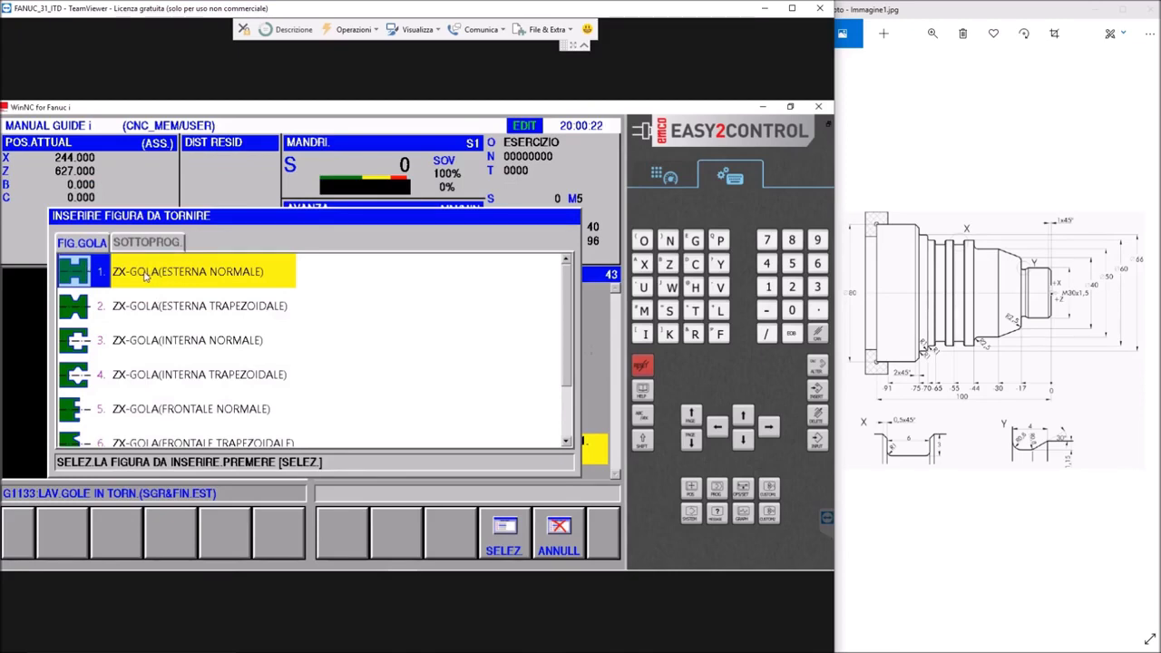
# Choose the figure ZX-GOLA (ESTERNA NORMALE) and set the groove's base point to X 60 and Z -49
pyautogui.doubleClick(143, 276)
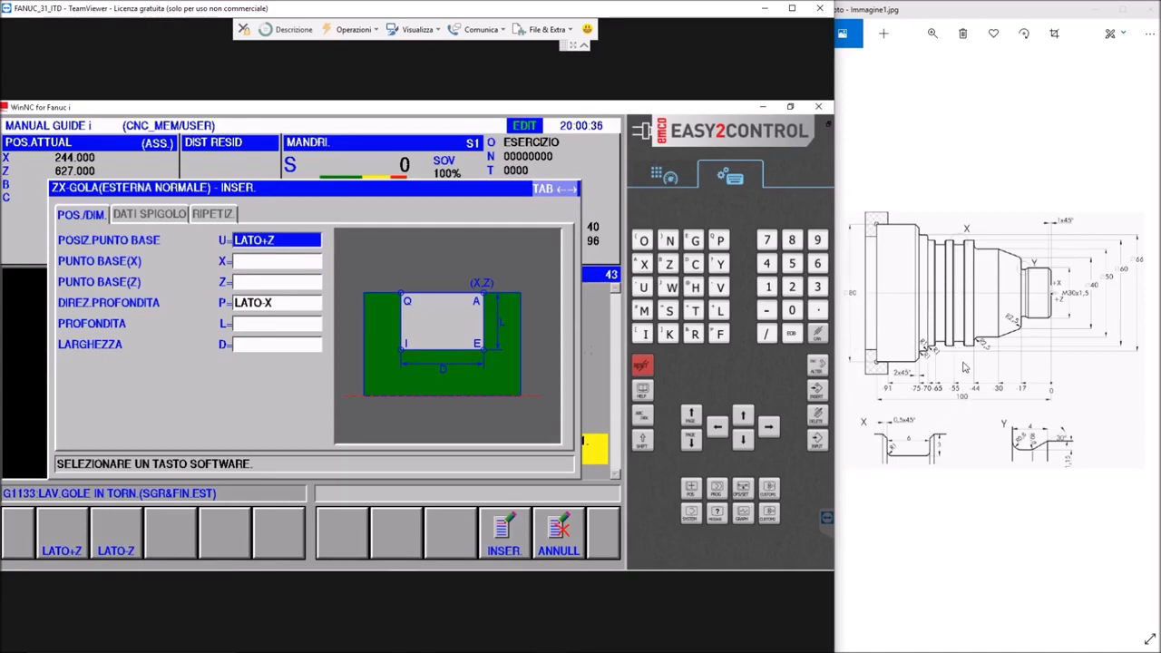
pyautogui.click(261, 261)
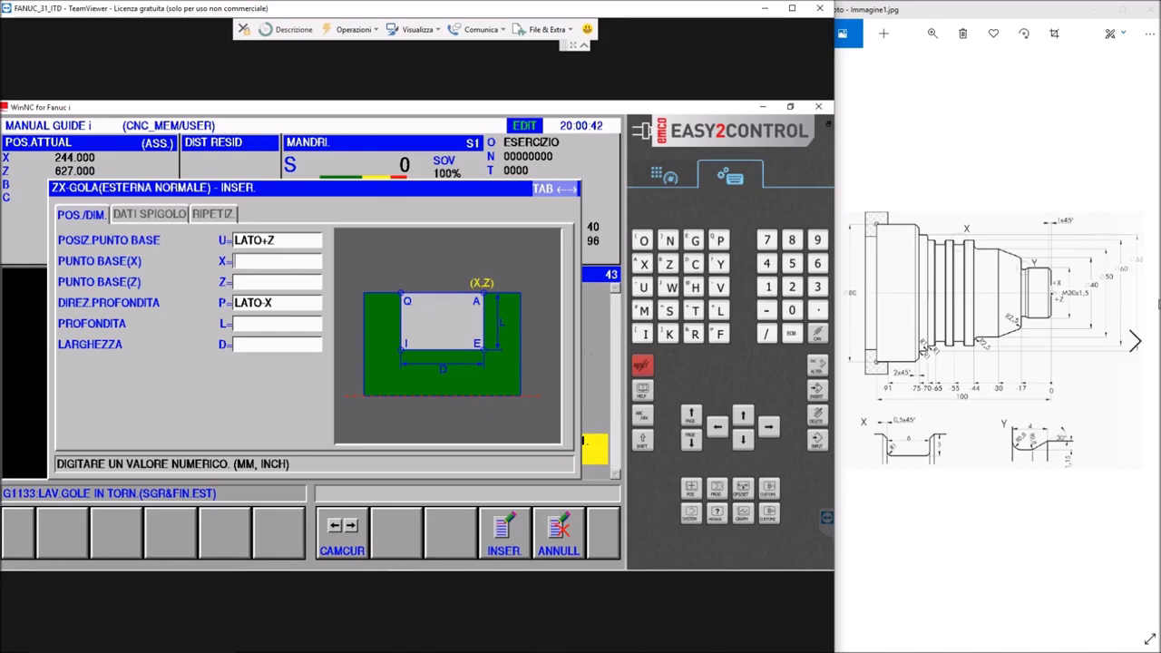
pyautogui.write('60')
pyautogui.press('Return')
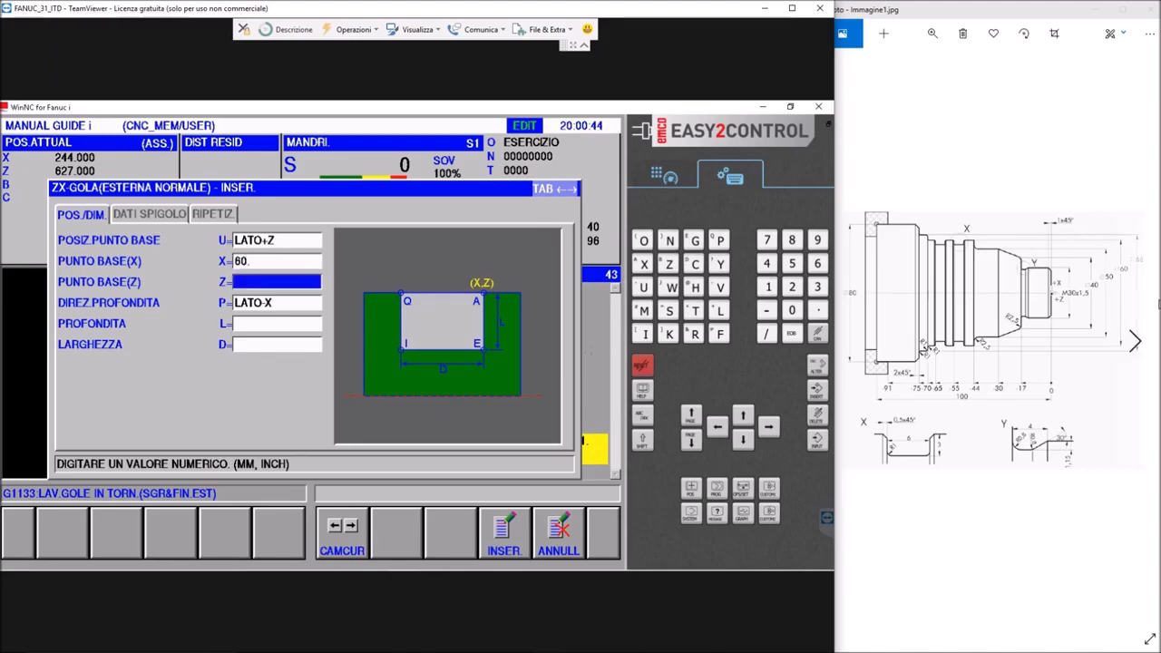
pyautogui.write('-4')
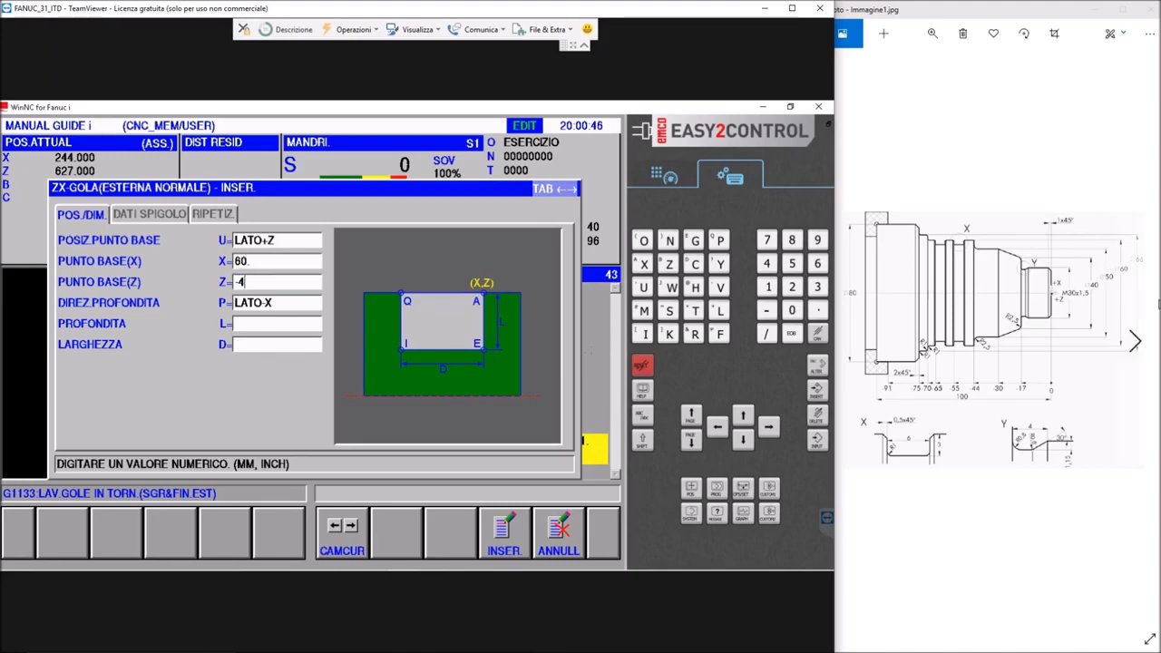
pyautogui.write('9')
pyautogui.press('Return')
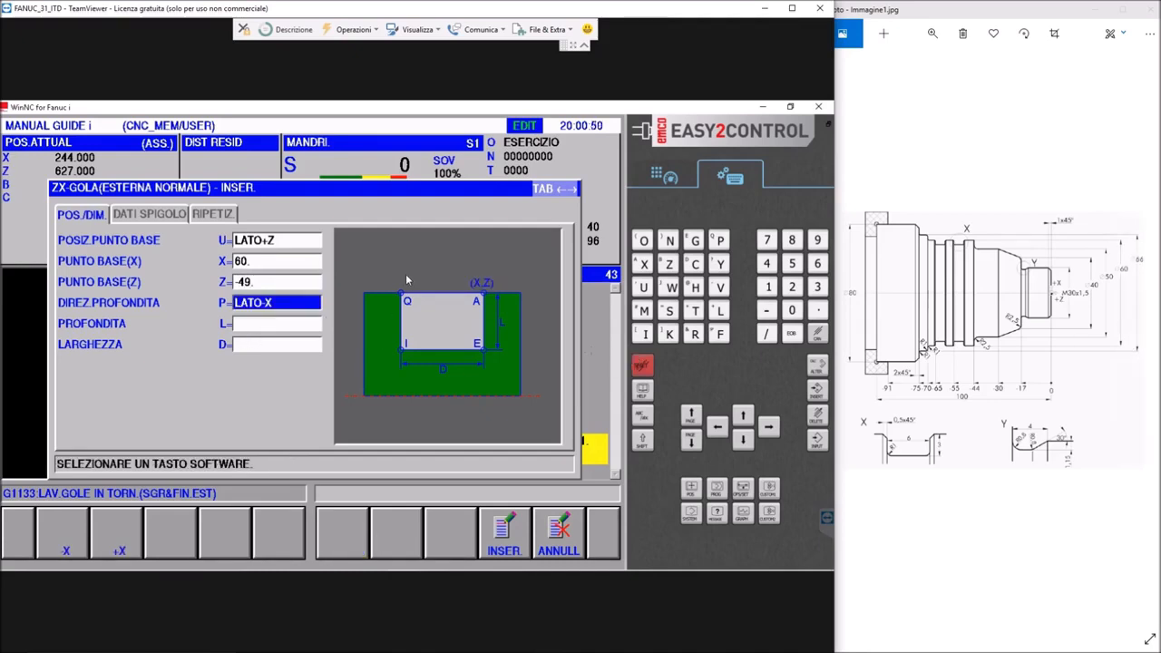
# Set the groove's depth to 3 and its width to 6
pyautogui.click(271, 327)
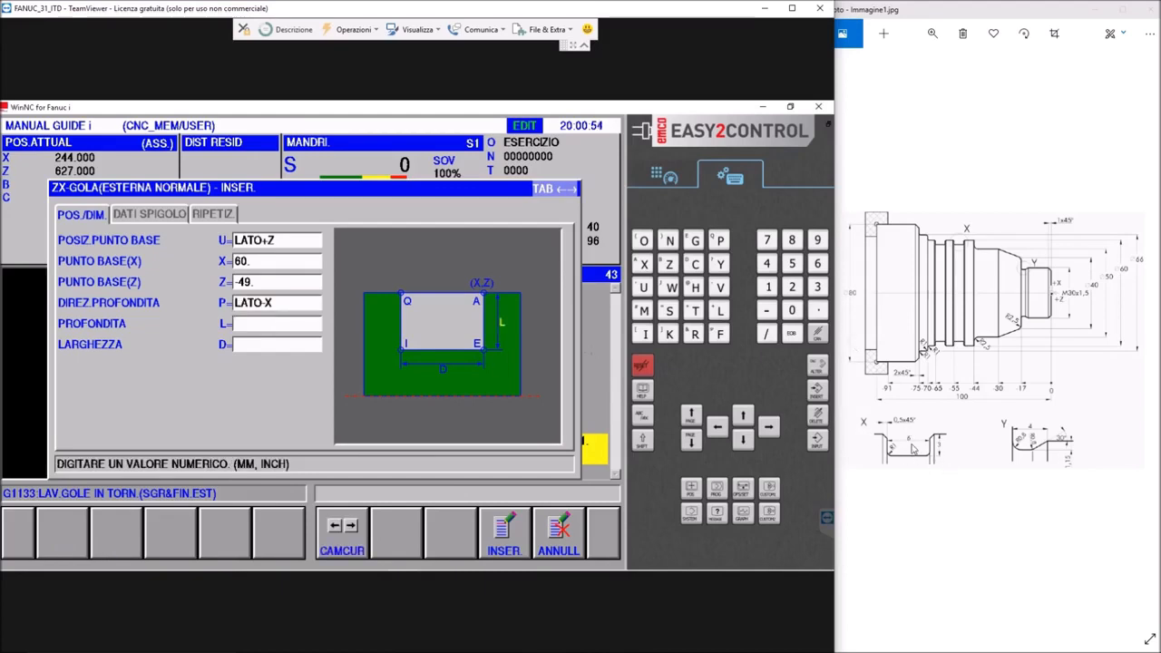
pyautogui.write('3')
pyautogui.press('Return')
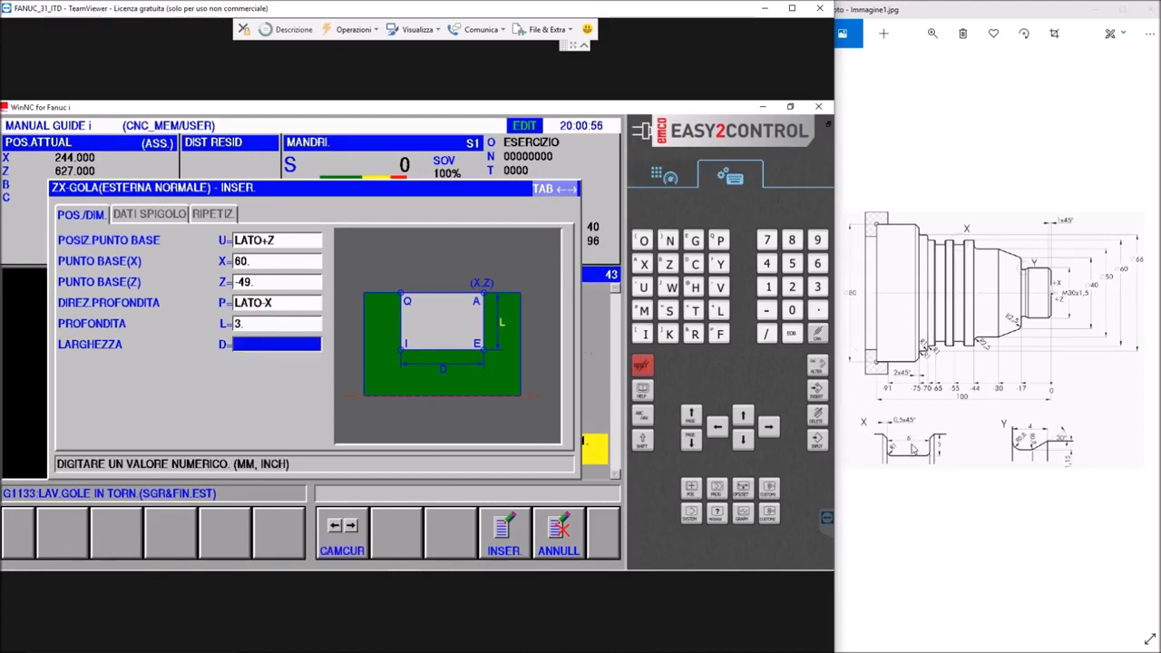
pyautogui.write('6')
pyautogui.press('Return')
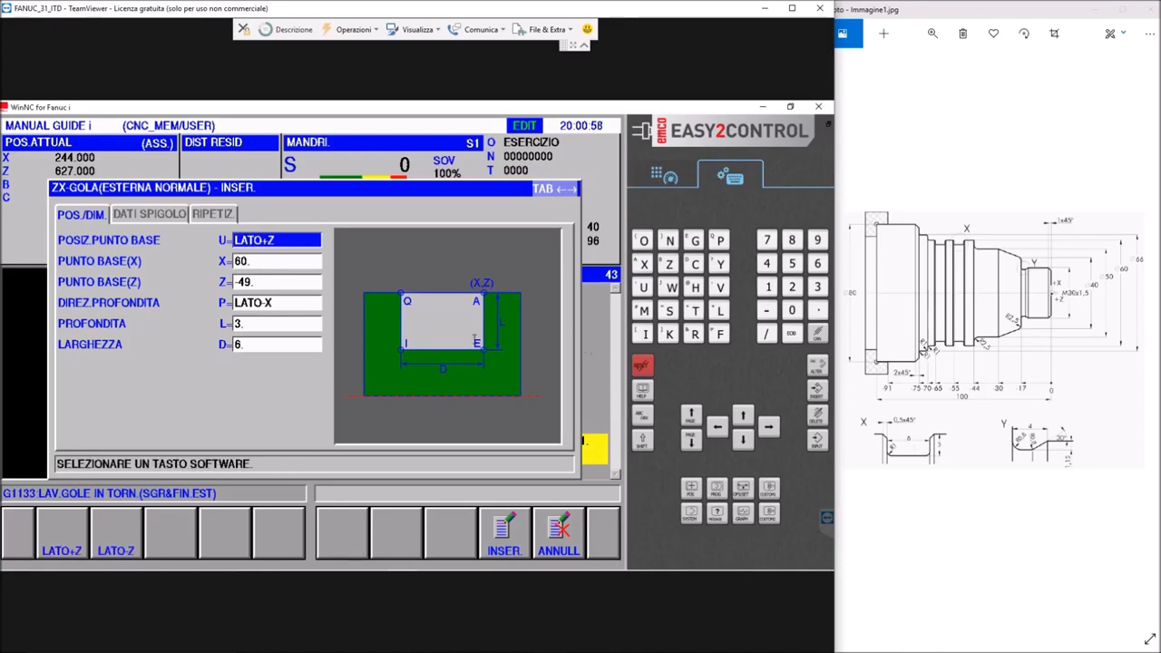
# Define groove corner 1 as a 0.5 chamfer (SMUSSO) and corner 2 as an arc (ARCO) of size 1
pyautogui.click(152, 216)
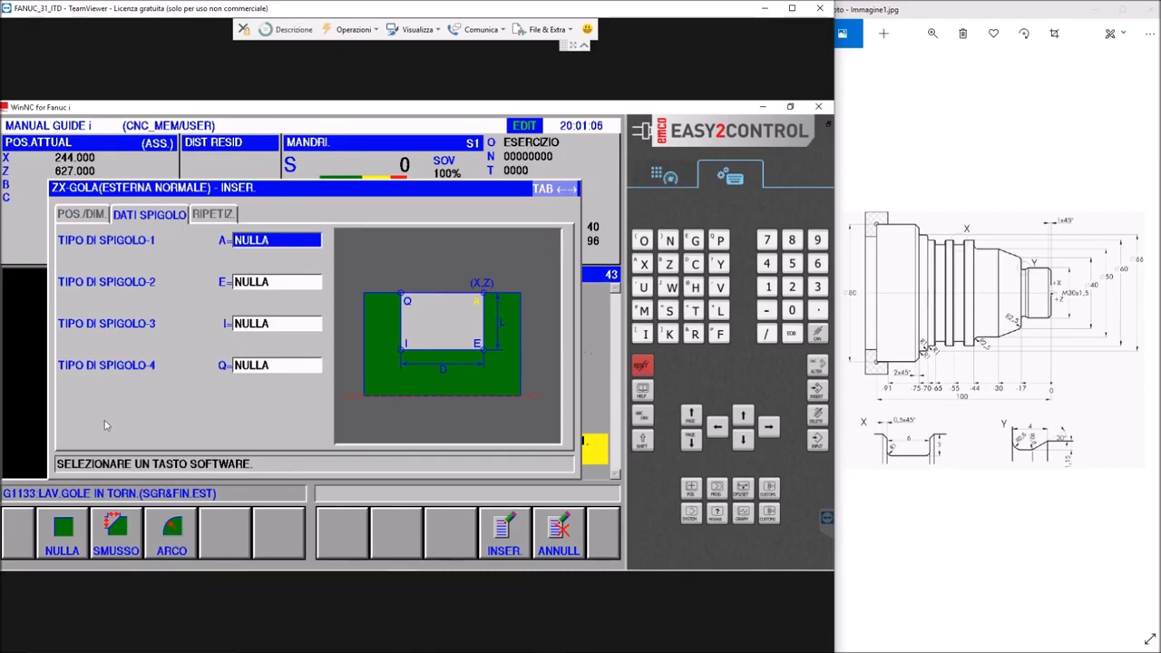
pyautogui.click(121, 535)
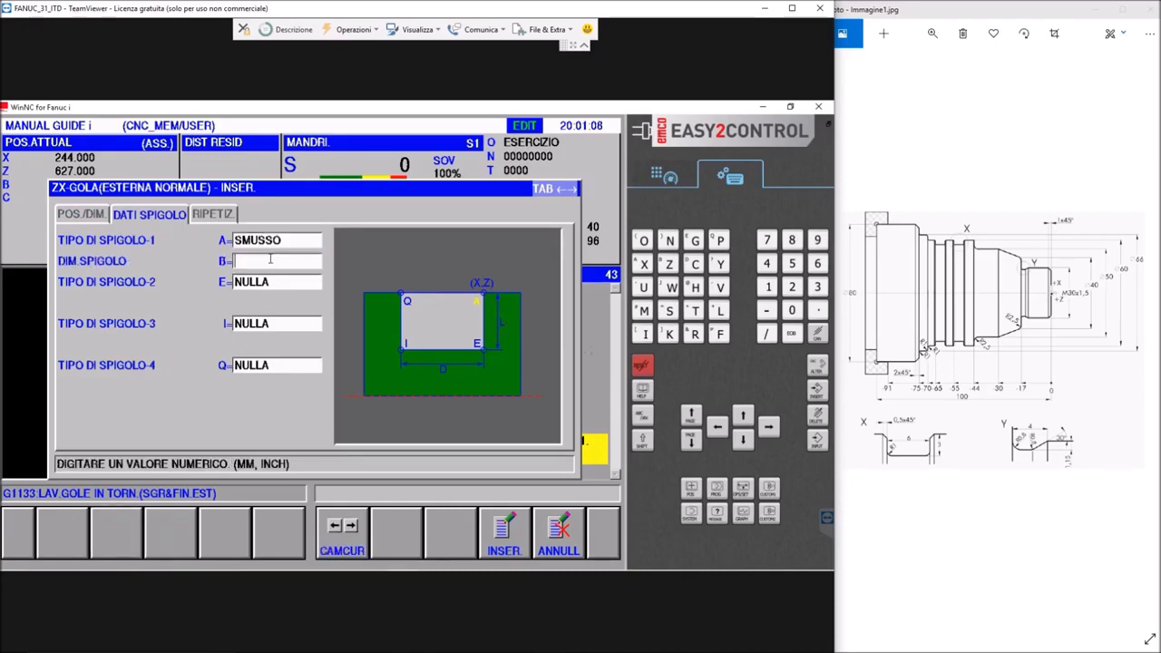
pyautogui.write('0.5')
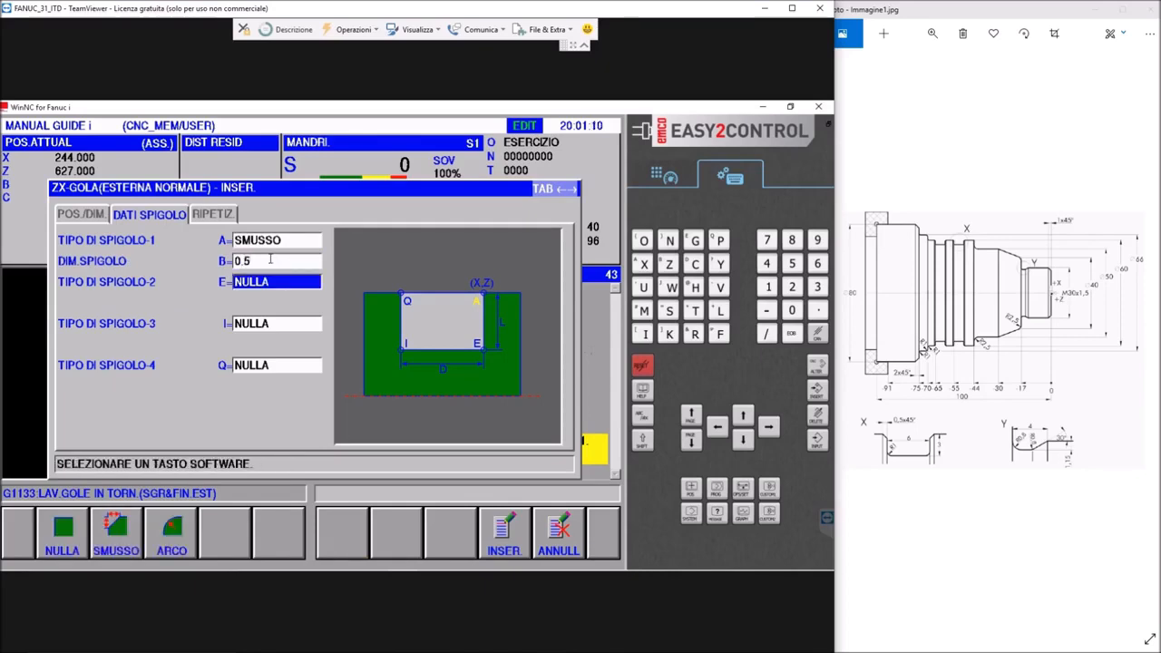
pyautogui.press('Return')
pyautogui.click(166, 535)
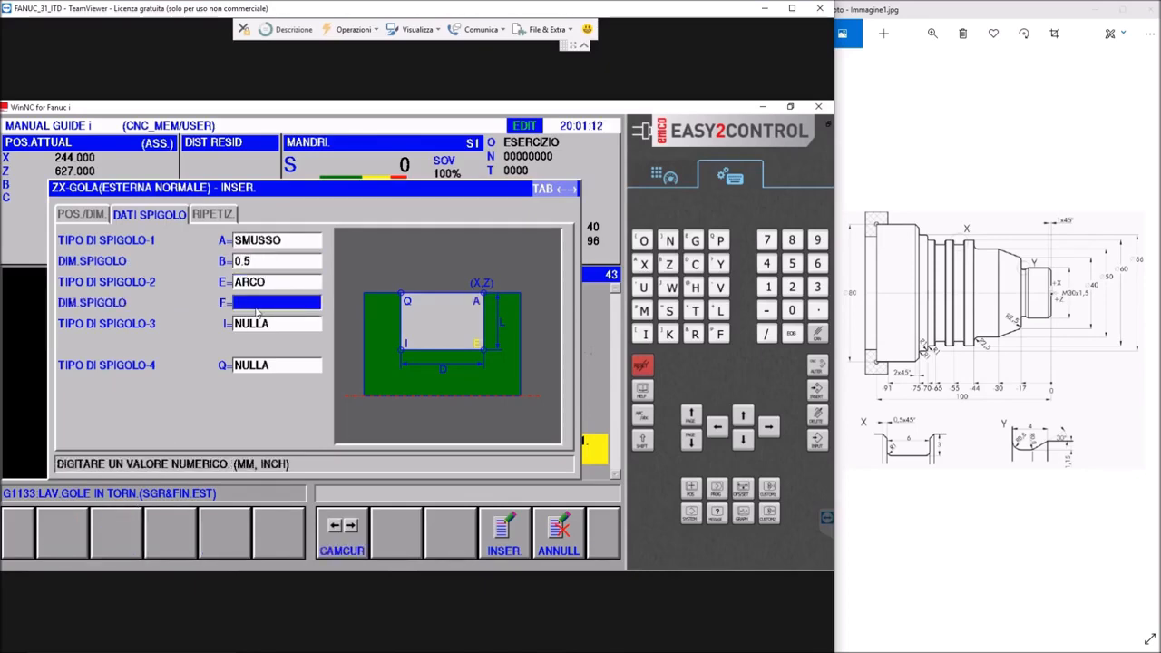
pyautogui.click(258, 301)
pyautogui.write('1')
pyautogui.press('Return')
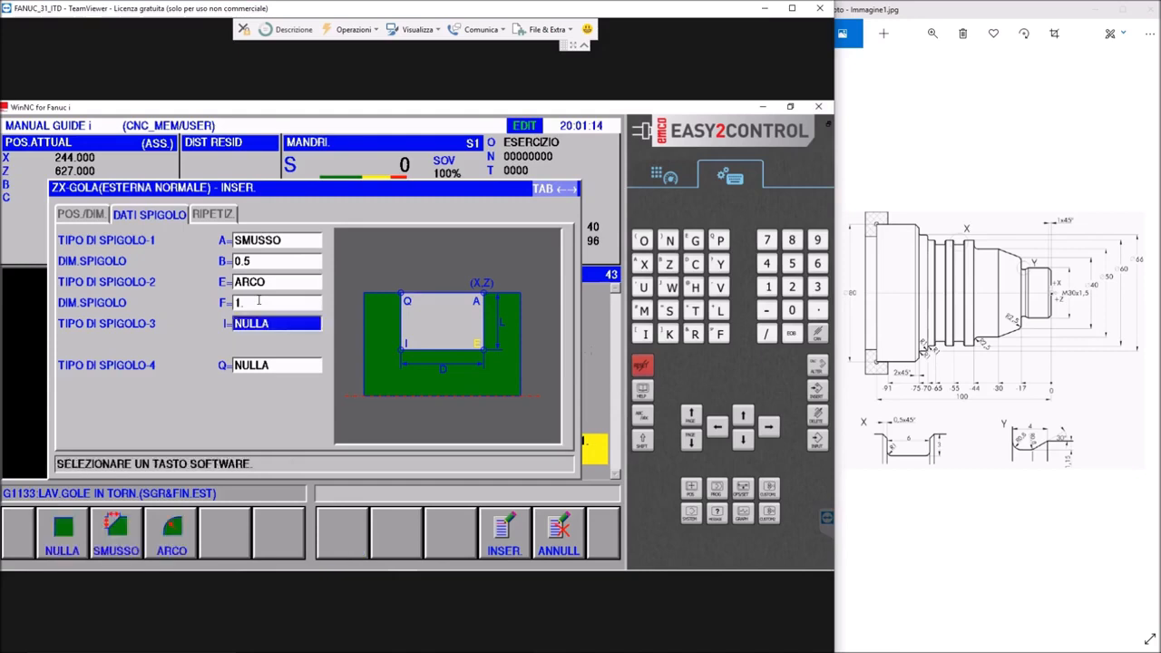
# Define groove corner 3 as an arc (ARCO) of size 1 and corner 4 as a 0.5 chamfer (SMUSSO)
pyautogui.click(174, 535)
pyautogui.click(275, 343)
pyautogui.write('1')
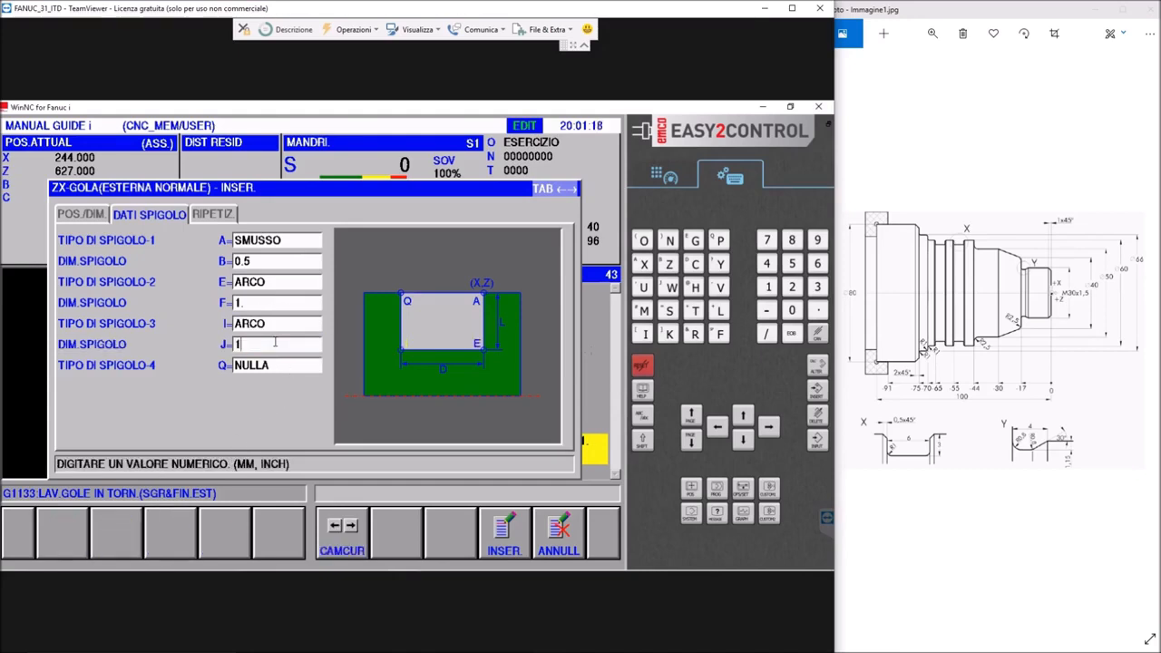
pyautogui.press('Return')
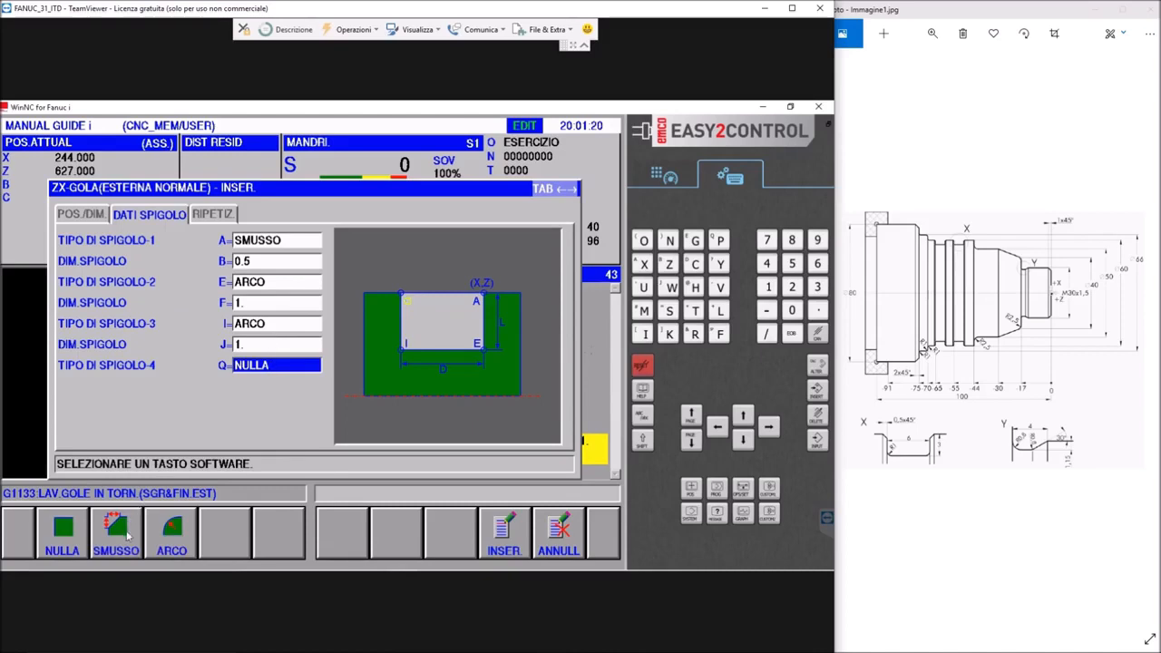
pyautogui.click(128, 536)
pyautogui.click(248, 387)
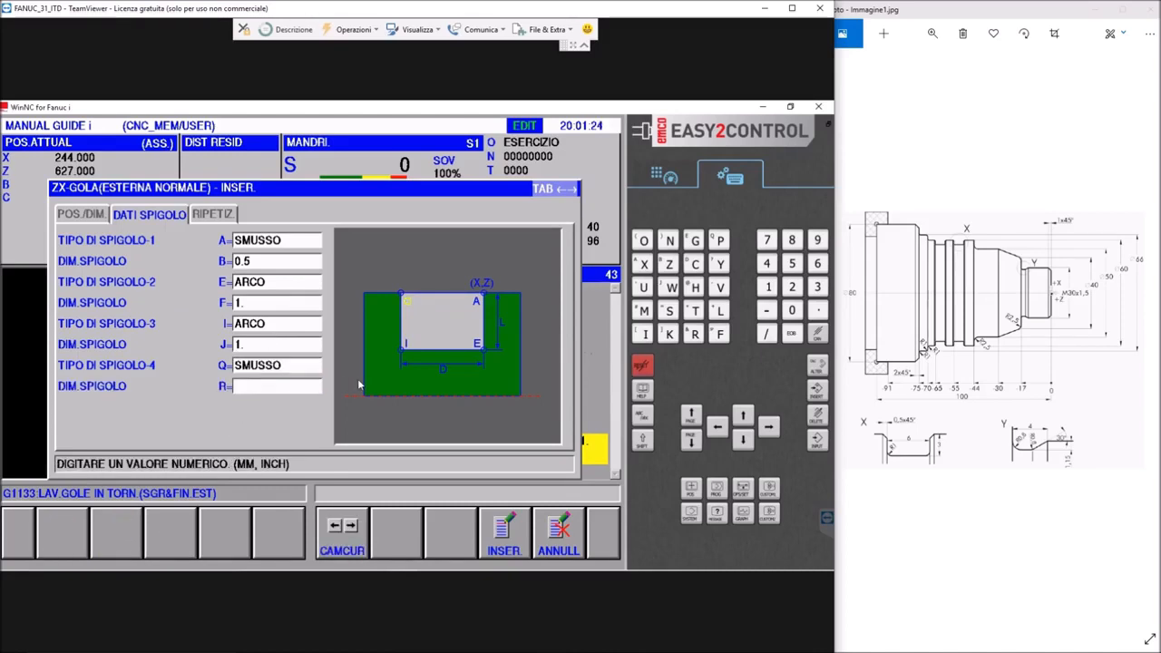
pyautogui.write('0.5')
pyautogui.press('Return')
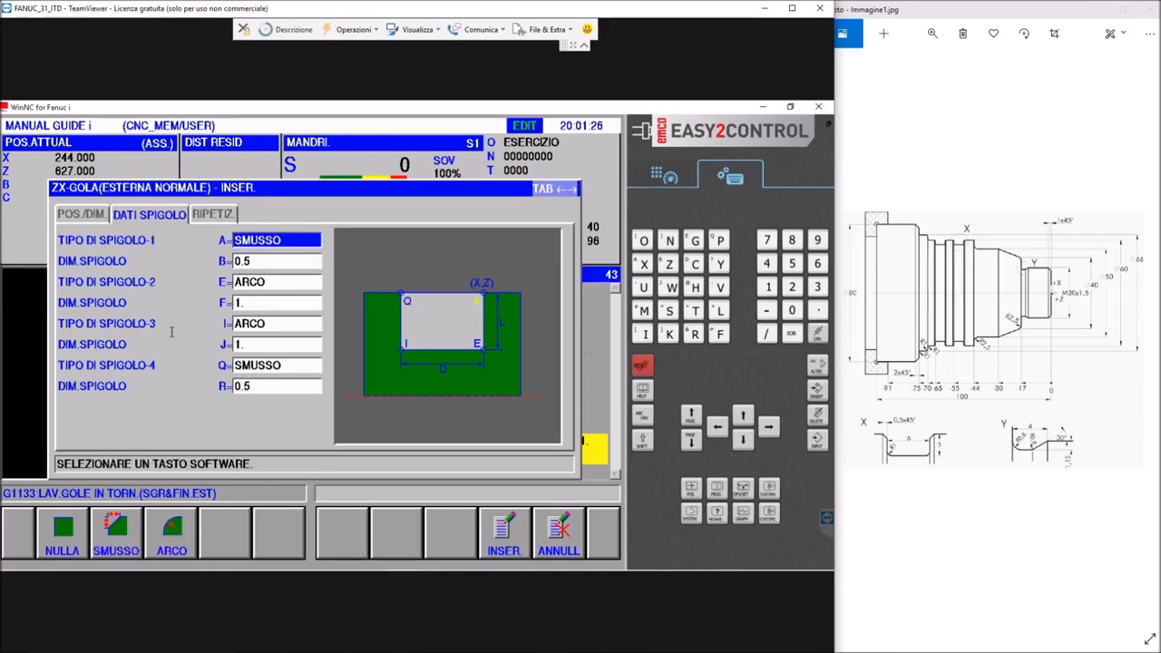
# Set the groove repetition to 2 grooves with a pitch (PASSO) of 10 and insert the ZX-GOLA figure into the program
pyautogui.click(215, 215)
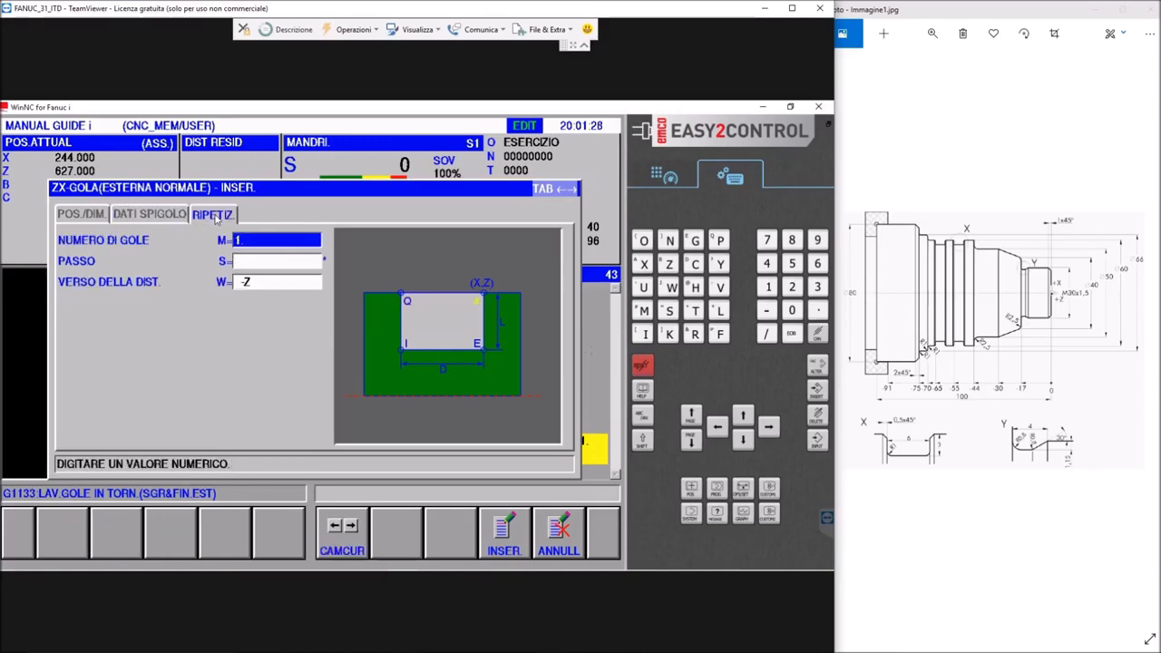
pyautogui.click(259, 237)
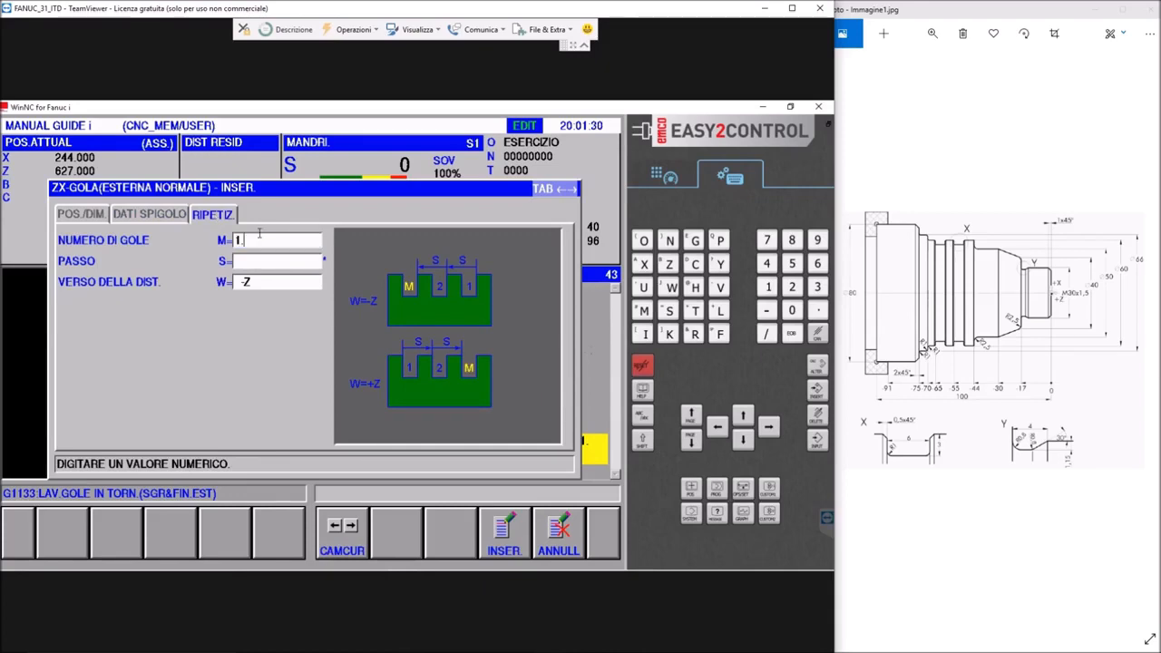
pyautogui.write('22')
pyautogui.press('Return')
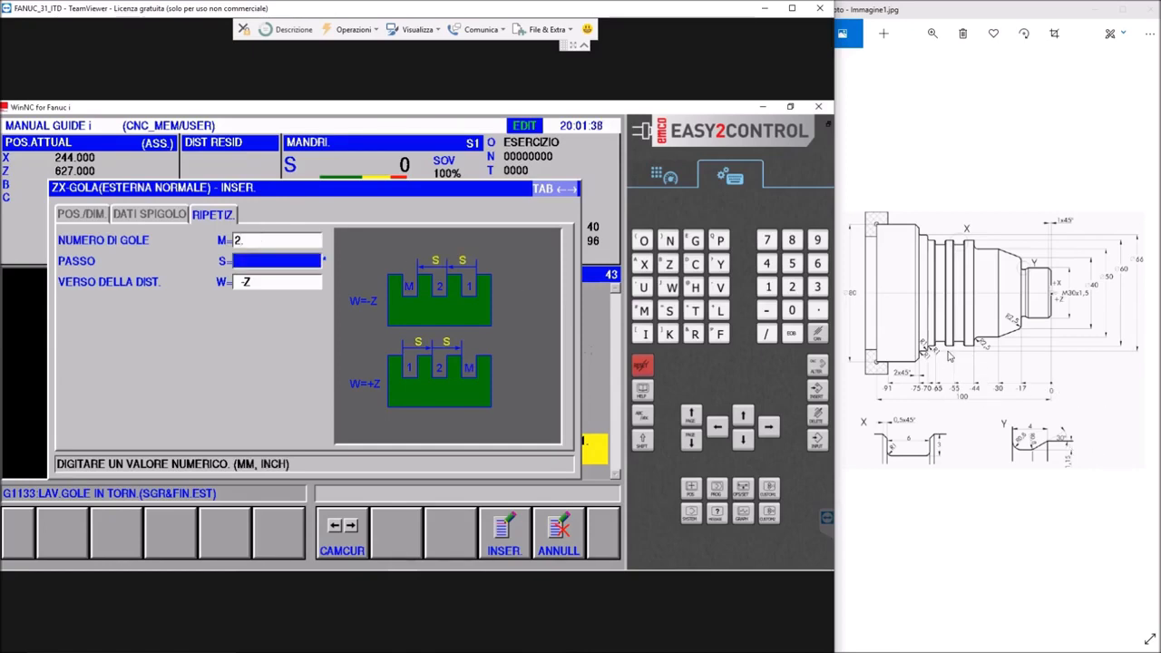
pyautogui.click(243, 263)
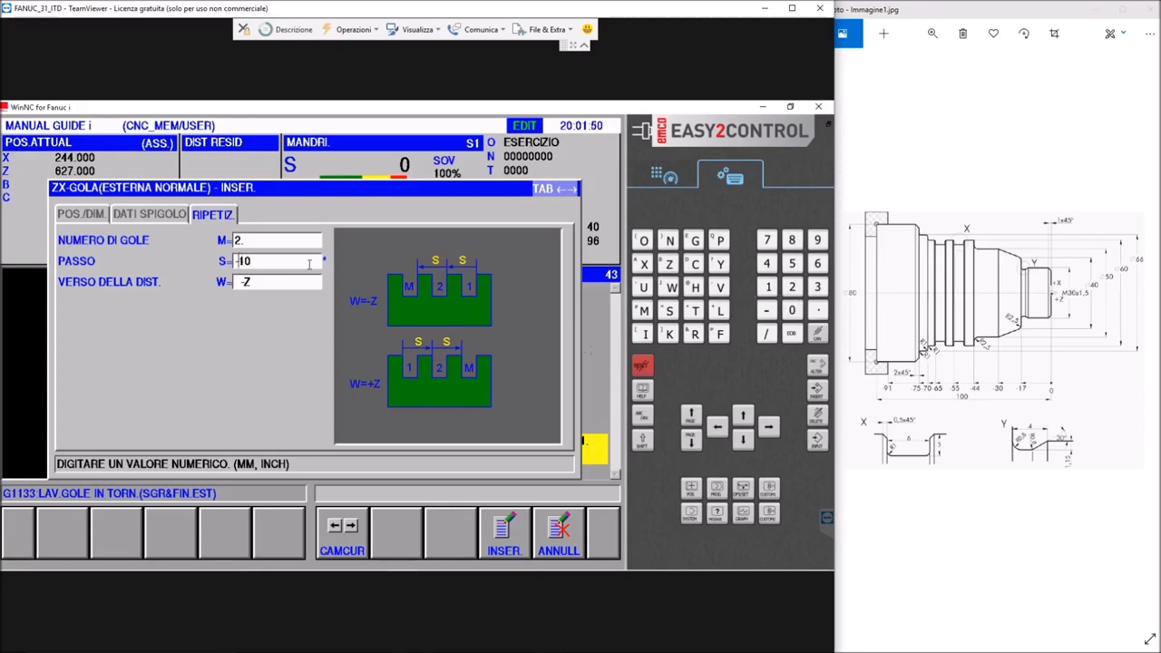
pyautogui.press('Delete')
pyautogui.press('Return')
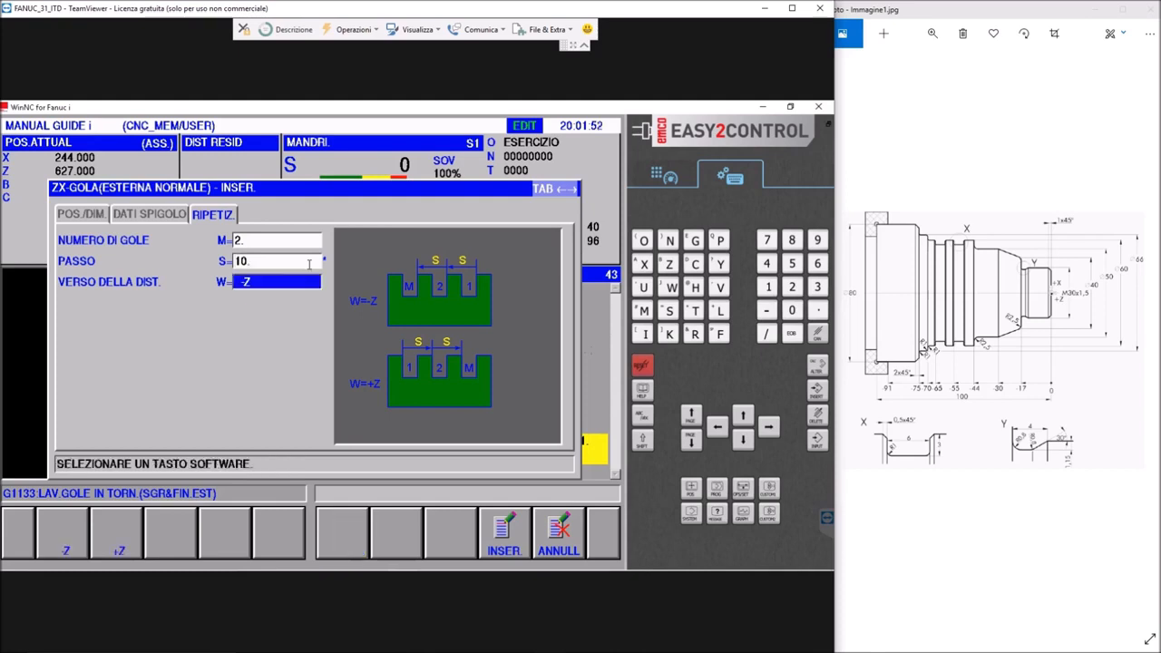
pyautogui.click(506, 533)
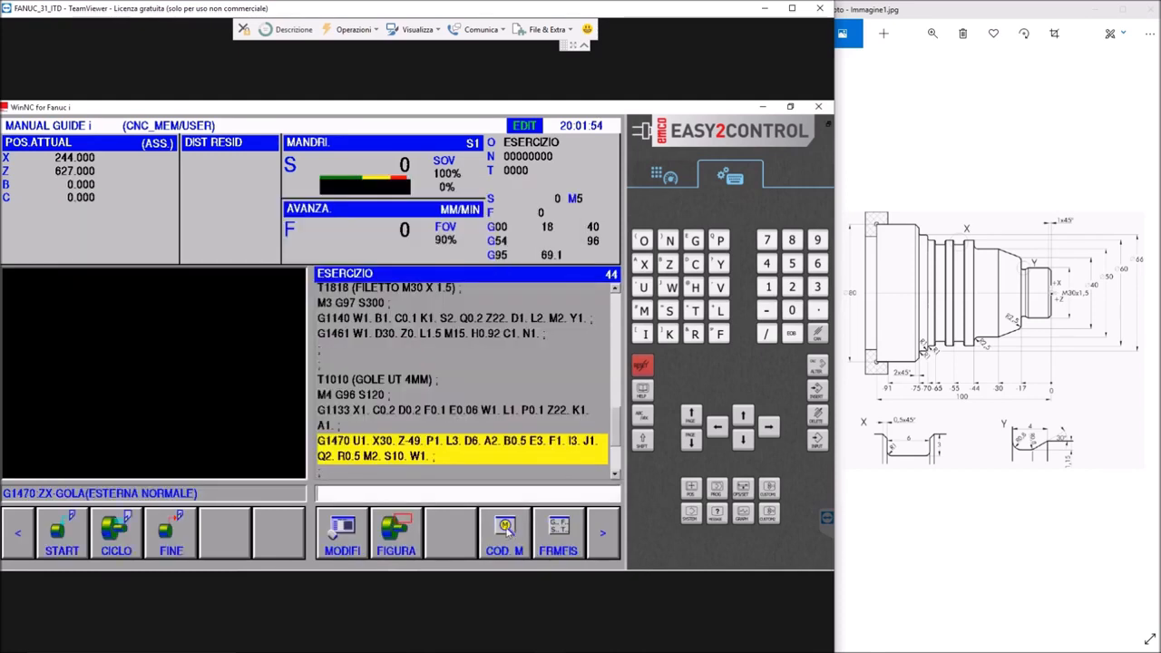
# Run the animated simulation of ESERCIZIO from the program start to check the machining of the two grooves
pyautogui.scroll(-1, 416, 467)
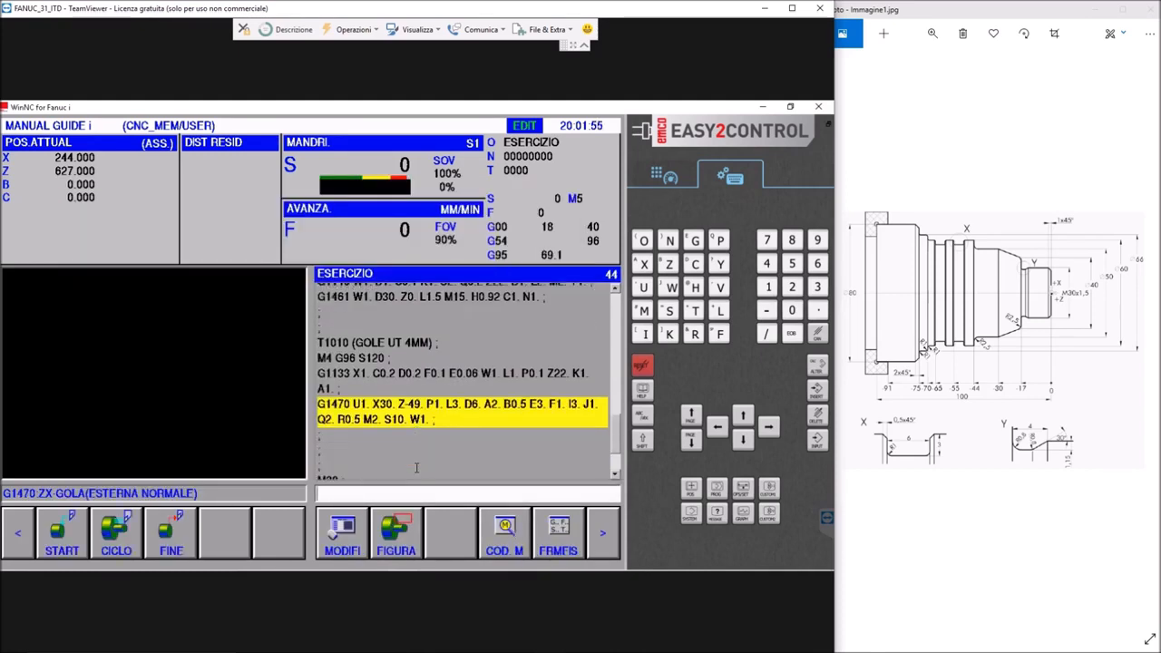
pyautogui.click(606, 531)
pyautogui.click(409, 541)
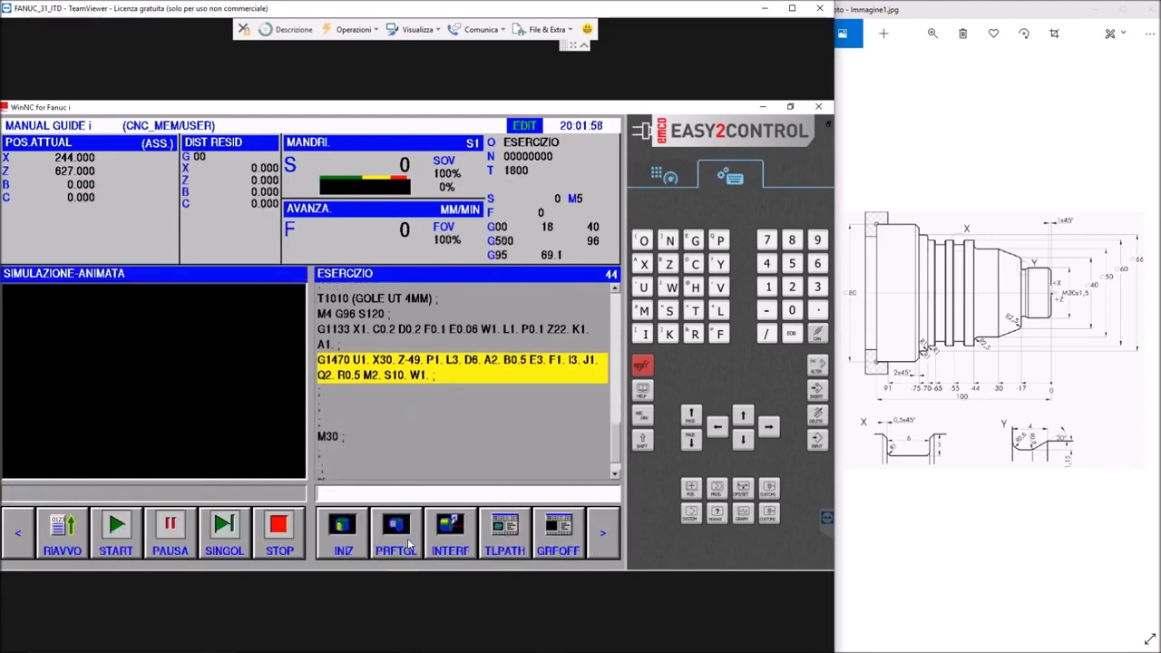
pyautogui.click(69, 536)
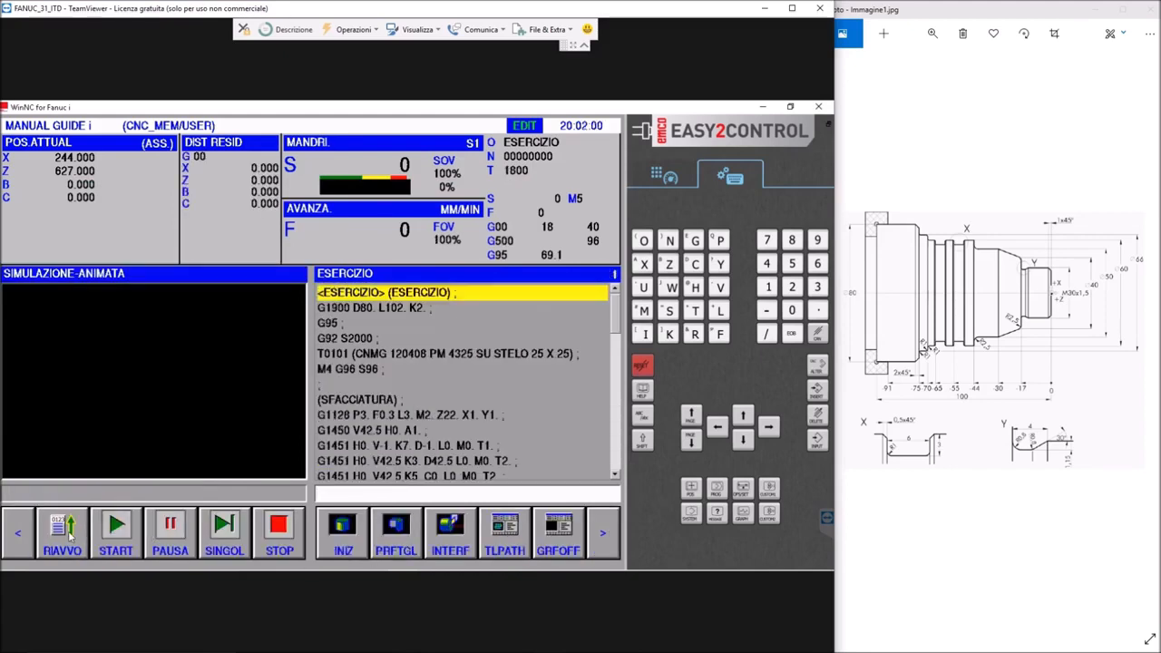
pyautogui.click(116, 531)
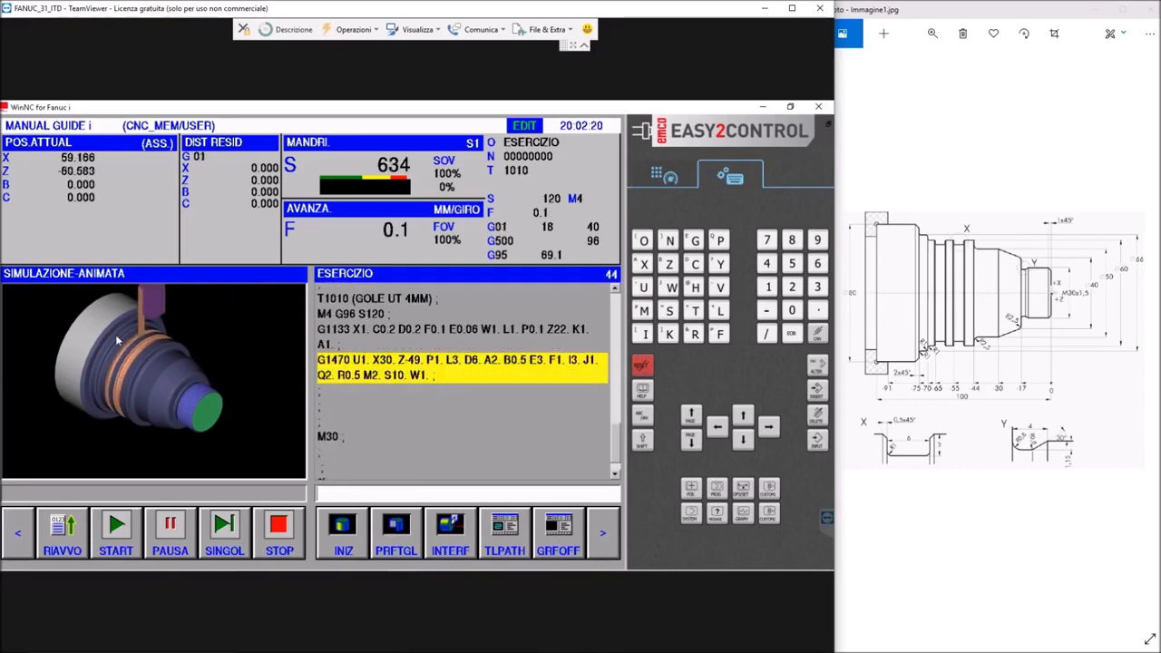
pyautogui.scroll(3, 113, 335)
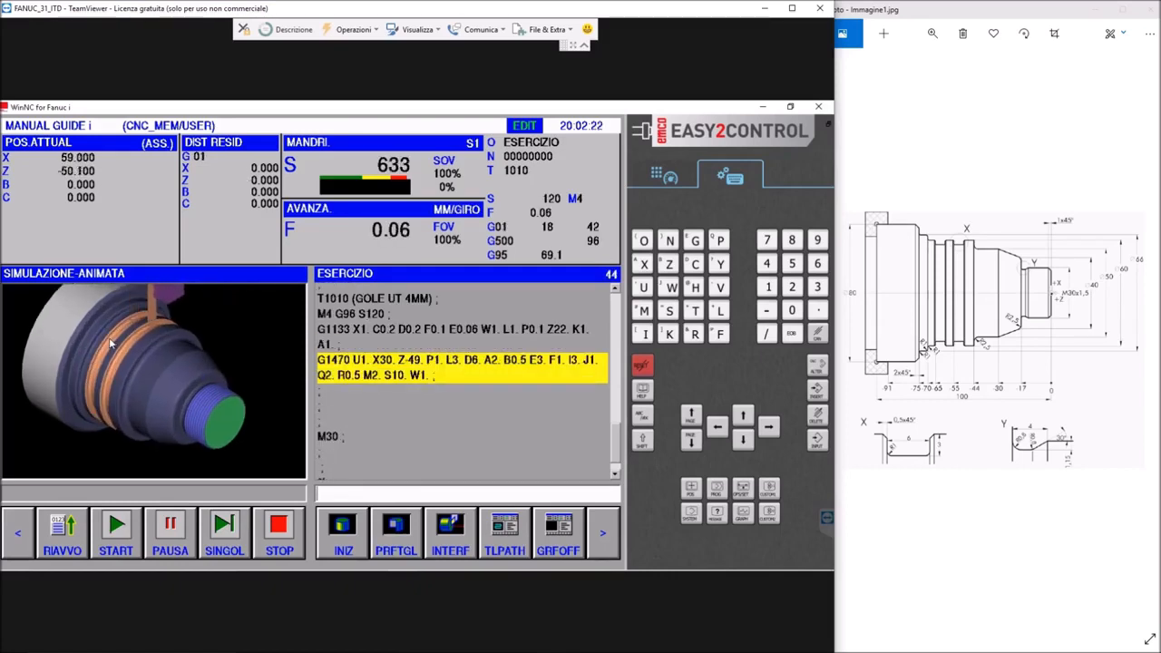
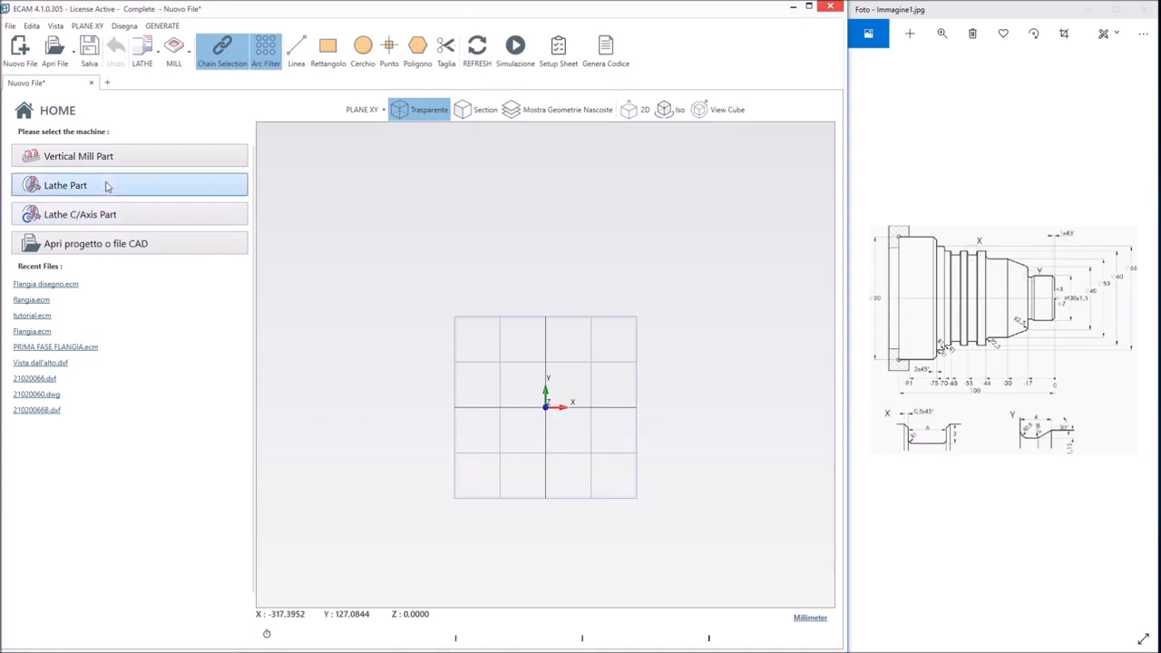
# Create a Lathe Part setup with approach/retract absolute coordinates of 300 in X and 300 in Z
pyautogui.click(80, 191)
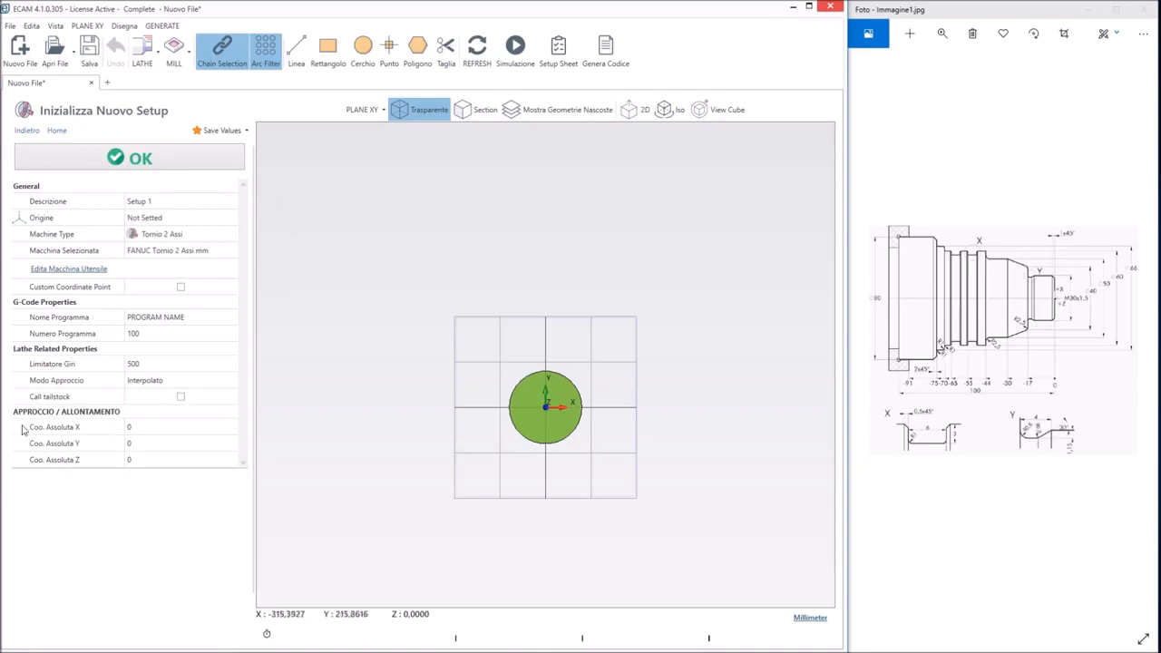
pyautogui.click(142, 427)
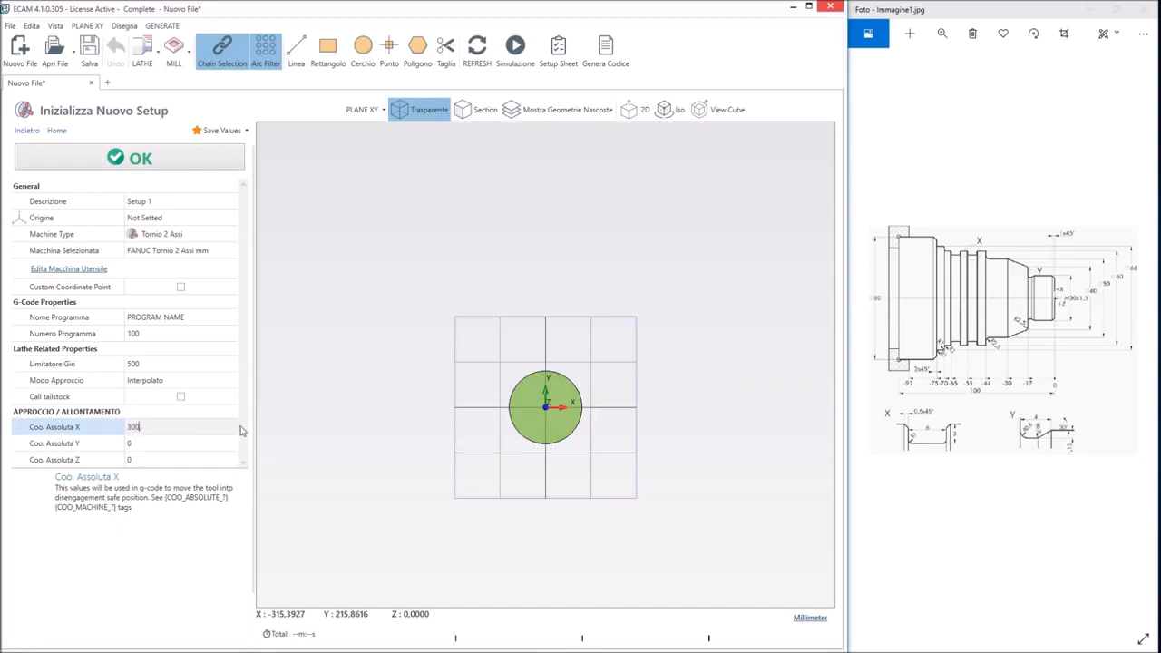
pyautogui.write('300')
pyautogui.click(169, 460)
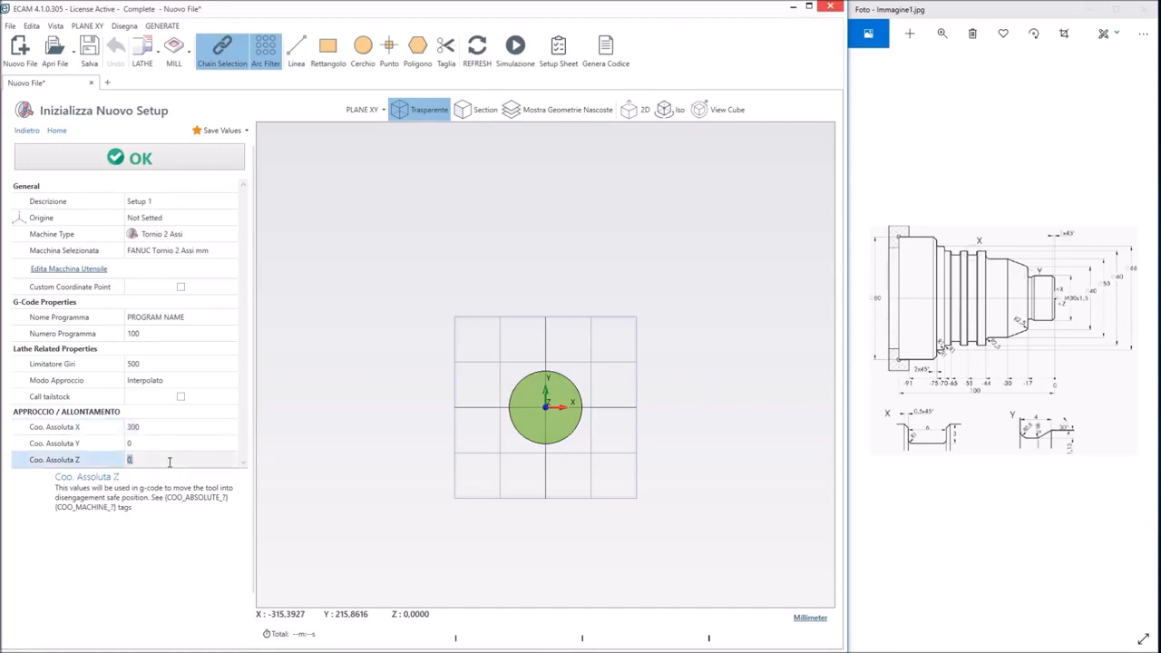
# Keep the approach mode (Modo Approccio) as Interpolato, set the spindle speed limit (Limitatore Giri) to 2000 and accept the setup
pyautogui.click(174, 382)
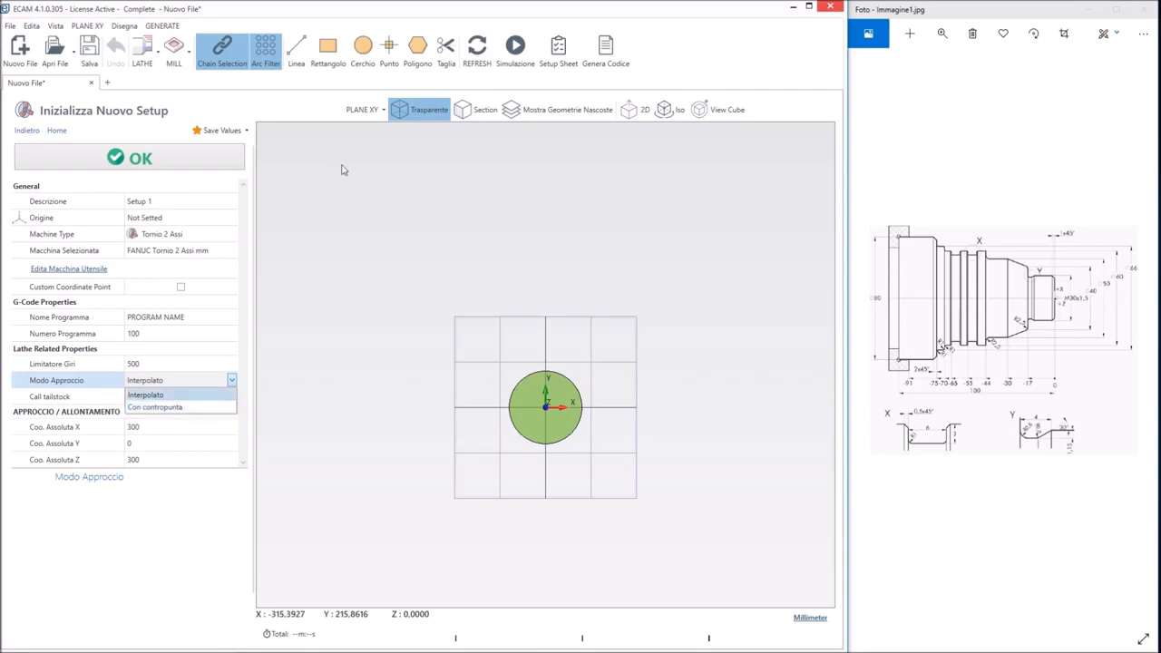
pyautogui.click(161, 374)
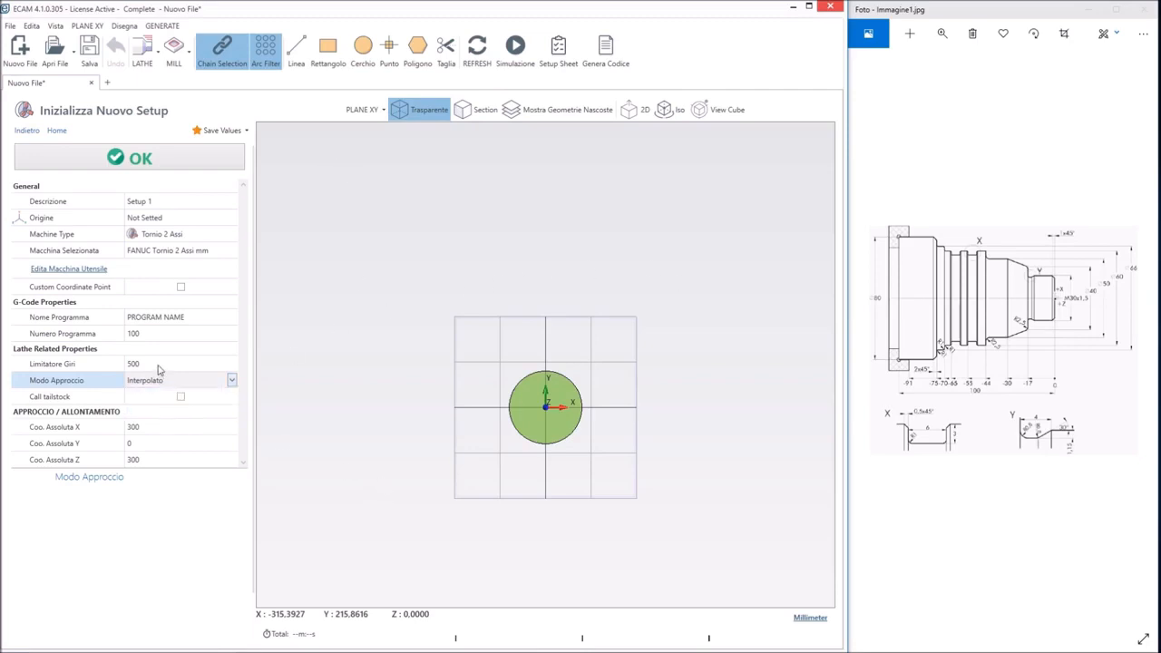
pyautogui.click(142, 364)
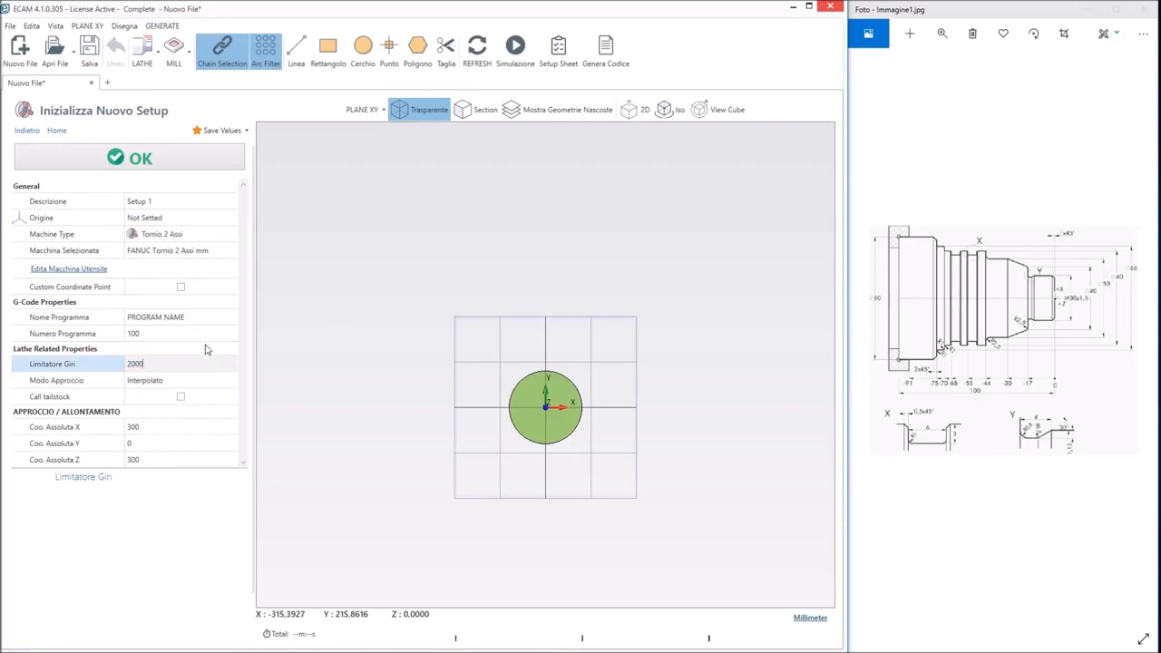
pyautogui.press('Tab')
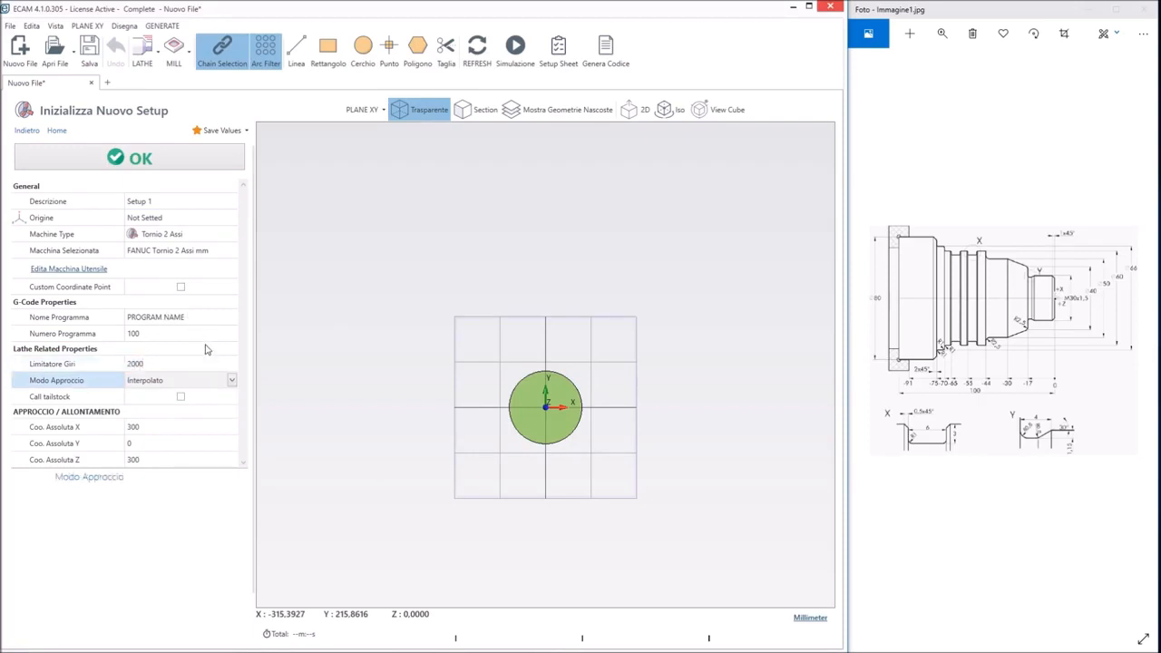
pyautogui.click(169, 160)
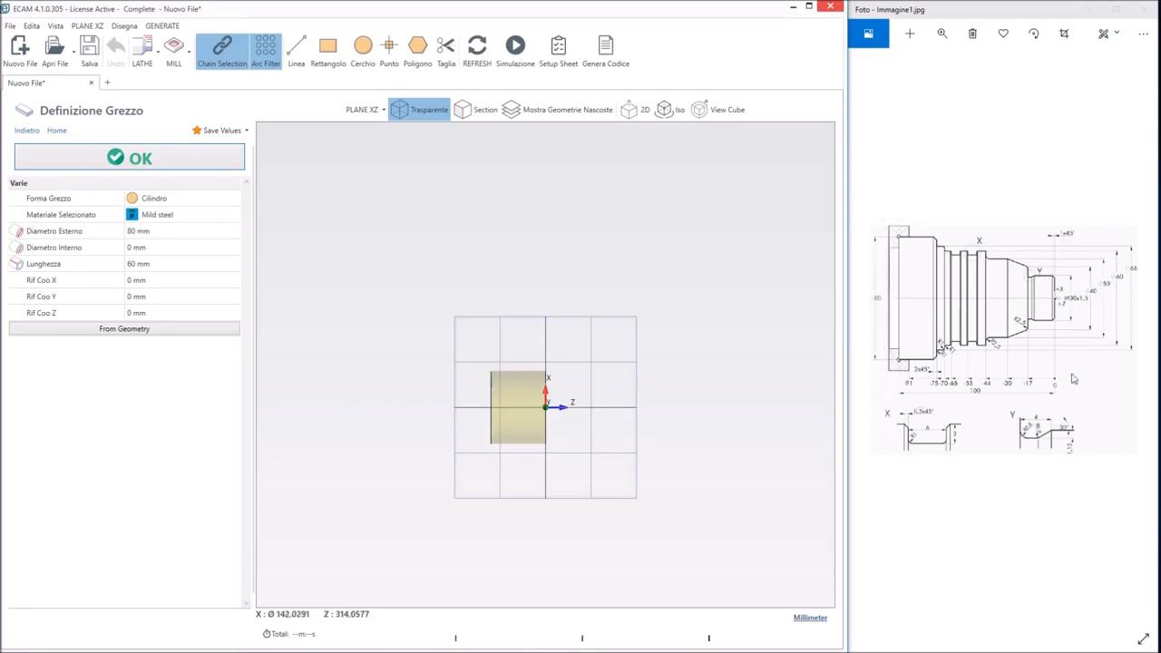
# Define the 80 mm cylindrical stock with a length of 102 mm and a Z reference (Rif Coo Z) of 2 mm
pyautogui.click(145, 266)
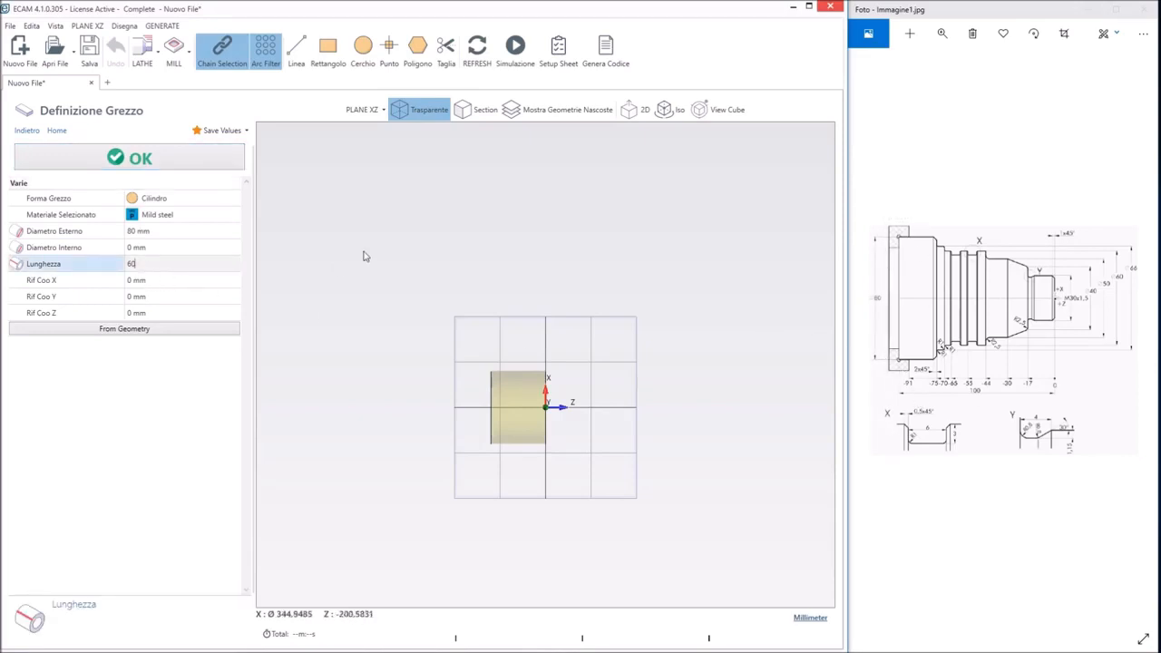
pyautogui.press('BackSpace')
pyautogui.press('BackSpace')
pyautogui.write('02')
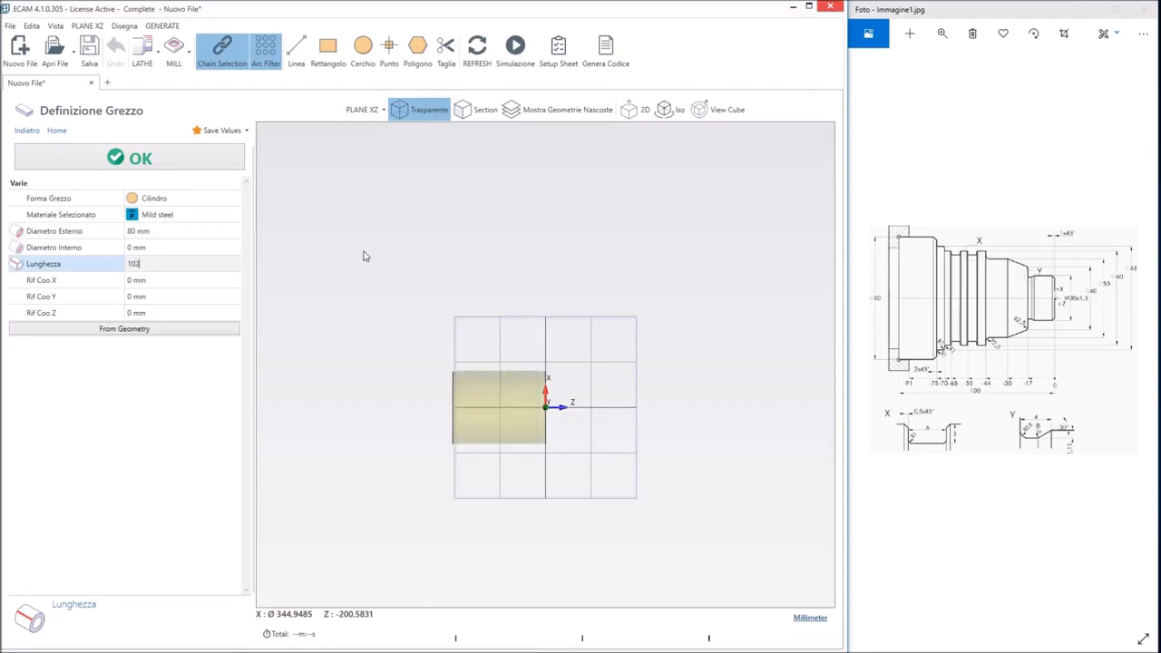
pyautogui.click(149, 313)
pyautogui.write('2')
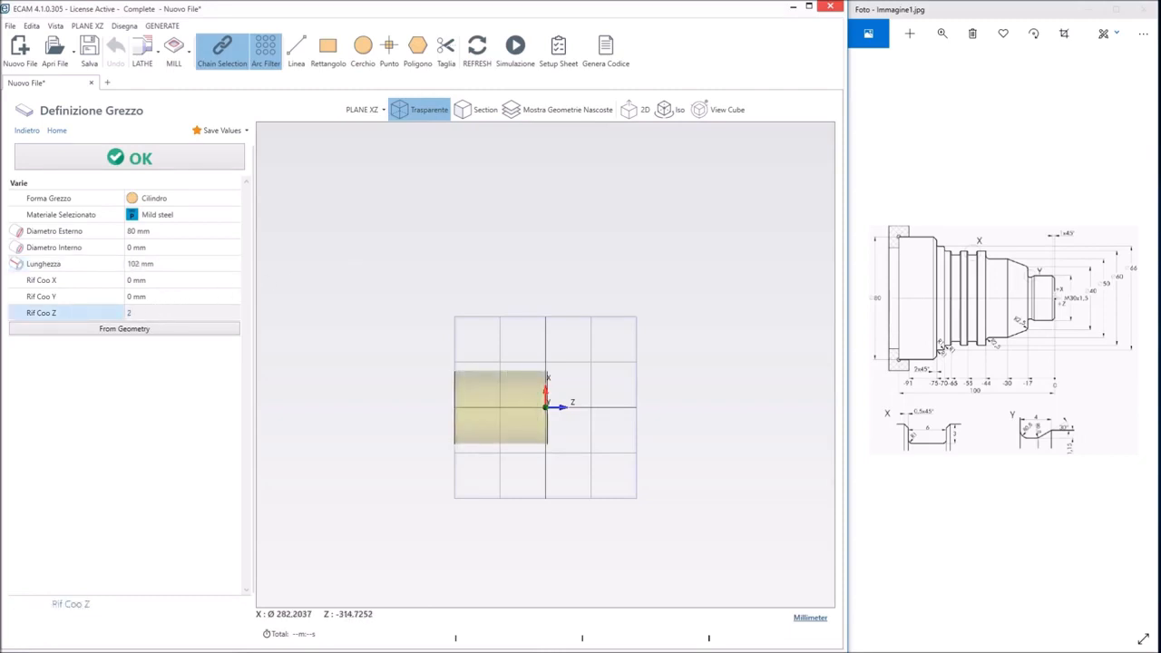
pyautogui.scroll(4, 500, 423)
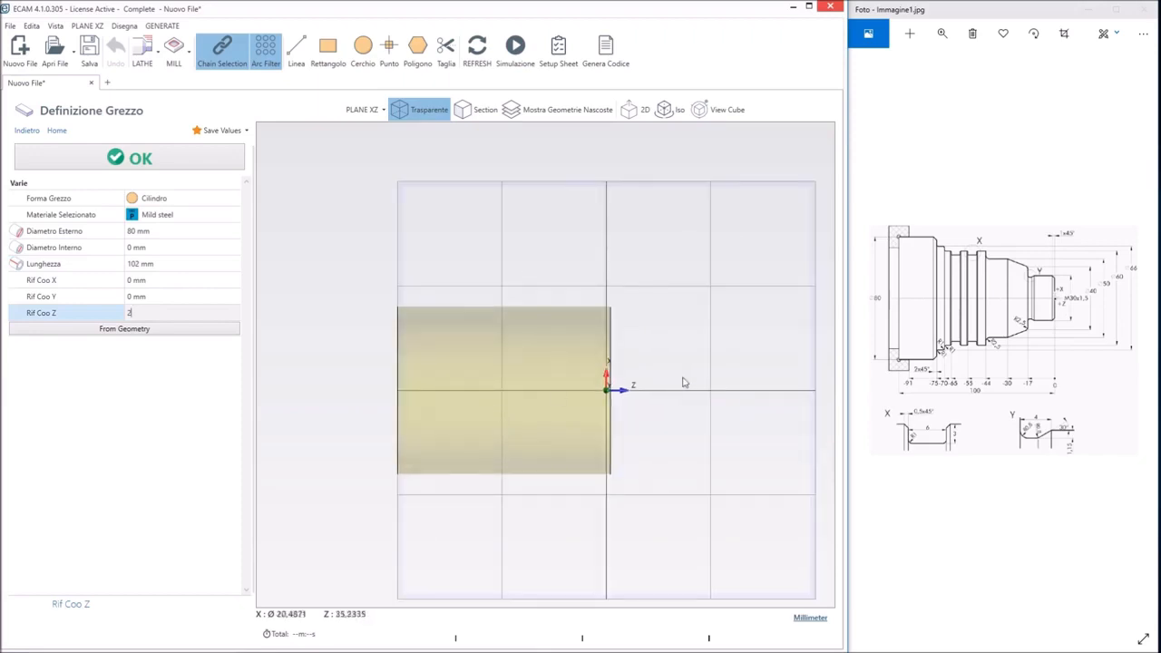
pyautogui.click(168, 161)
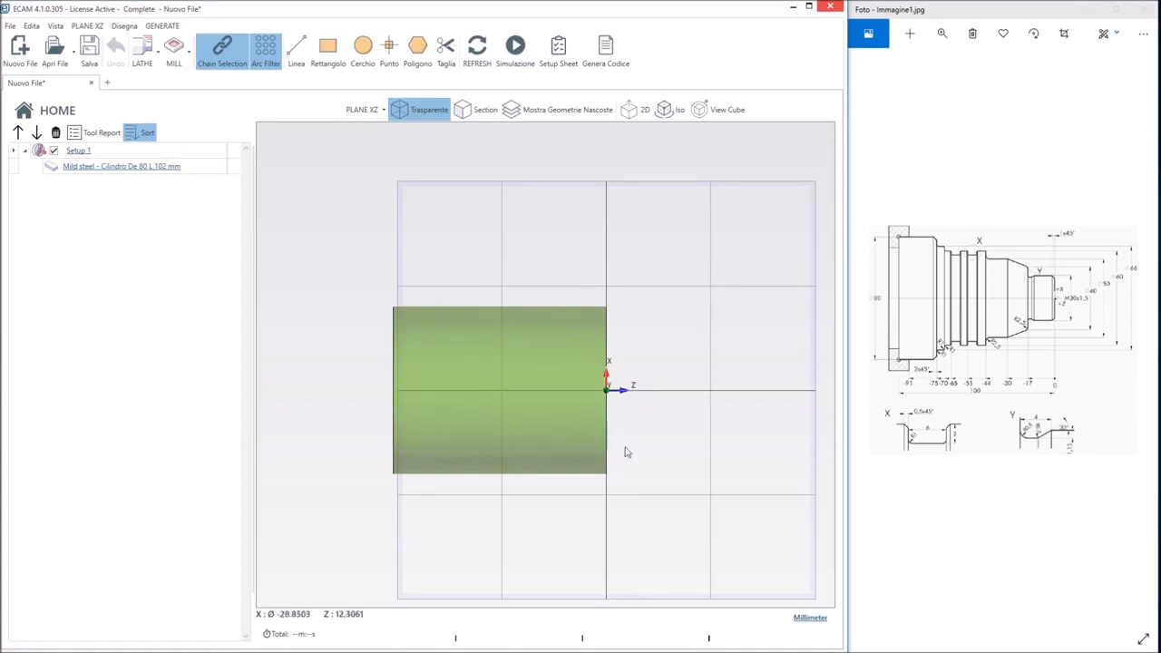
# Recheck the stock definition against the Z origin and turn off the transparent display of the stock
pyautogui.click(164, 168)
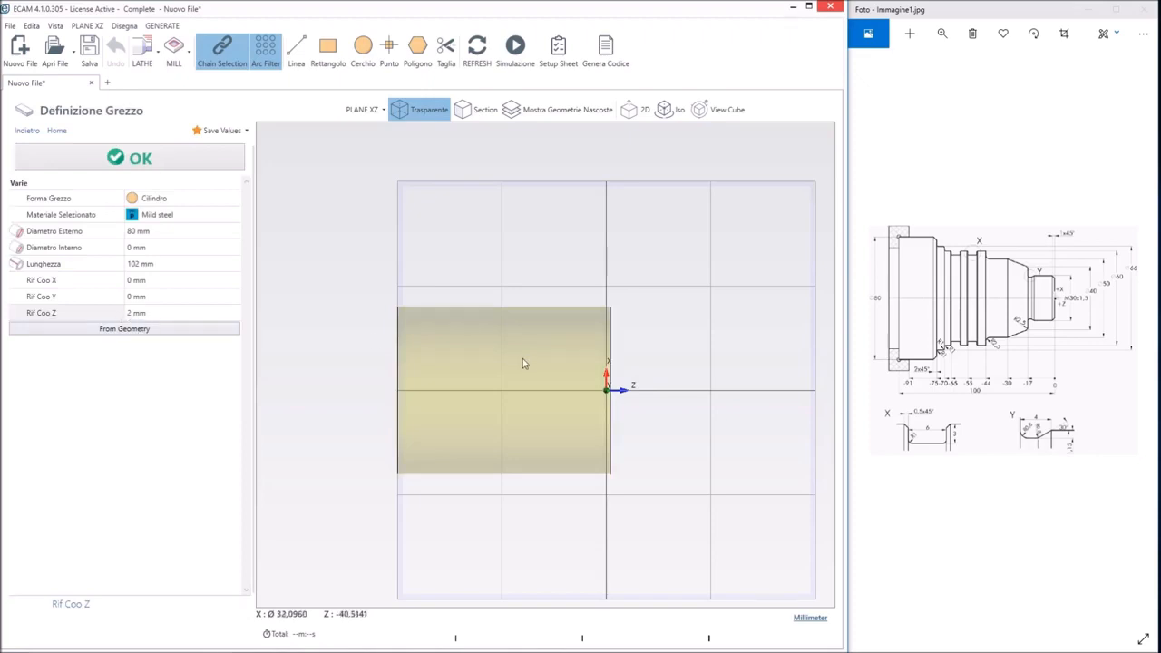
pyautogui.click(229, 163)
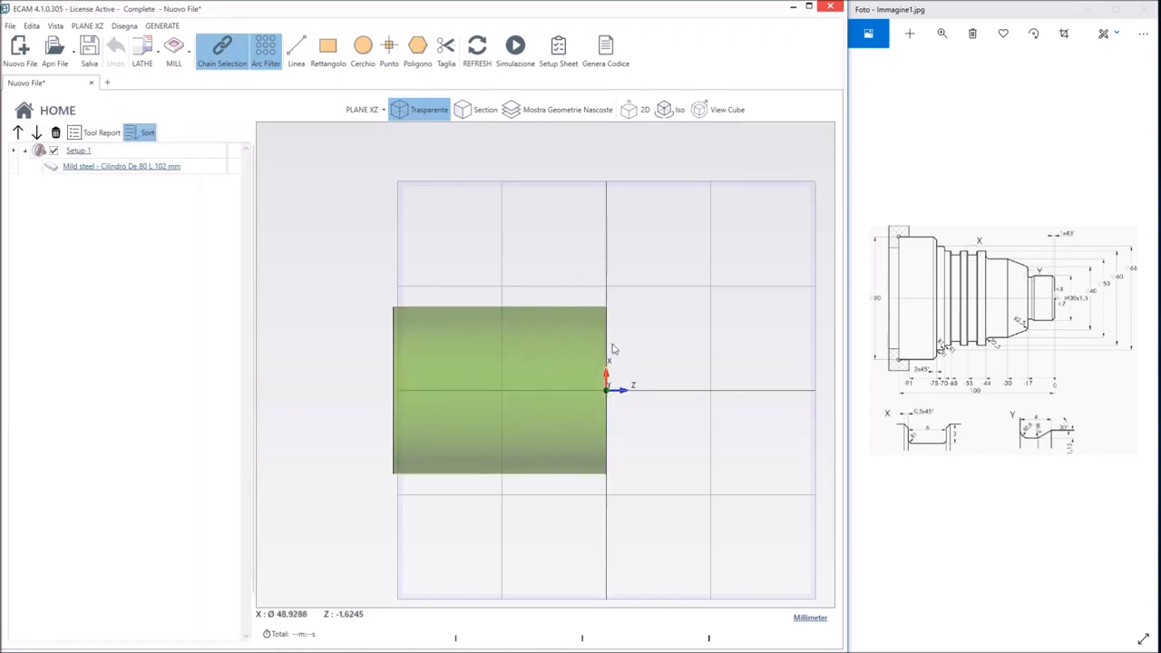
pyautogui.moveTo(678, 314); pyautogui.dragTo(623, 319, button='middle')
pyautogui.click(423, 109)
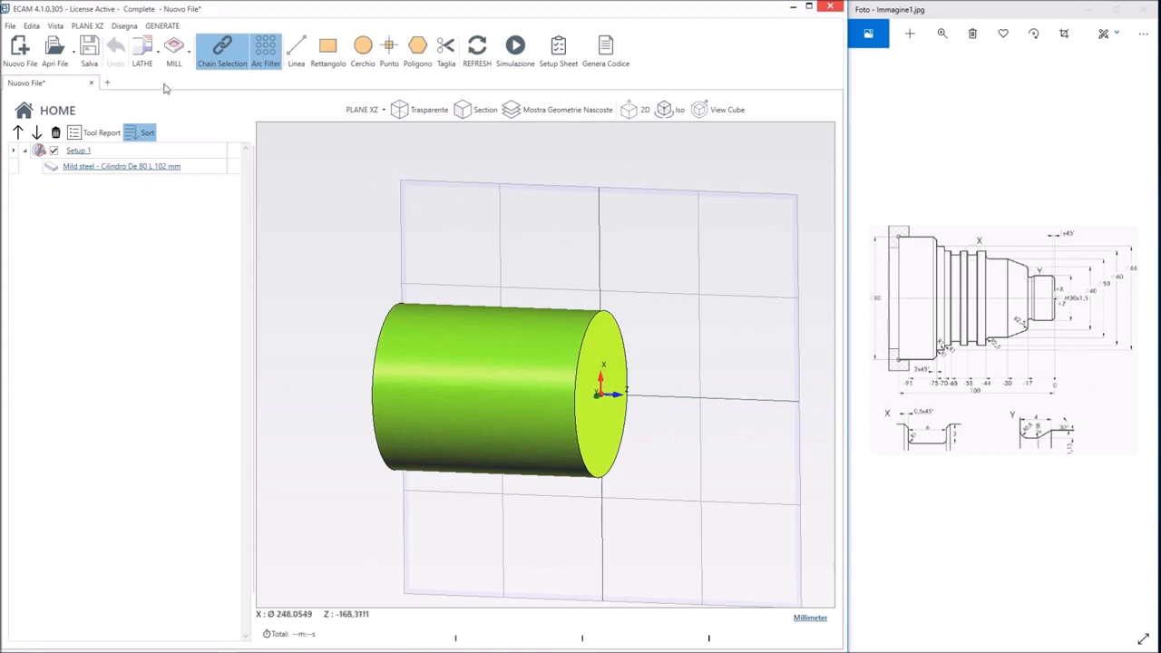
# Add a facing operation (Sfacciatura) with finishing (Finitura) enabled and roughing (Sgrossatura) disabled
pyautogui.click(143, 55)
pyautogui.click(173, 132)
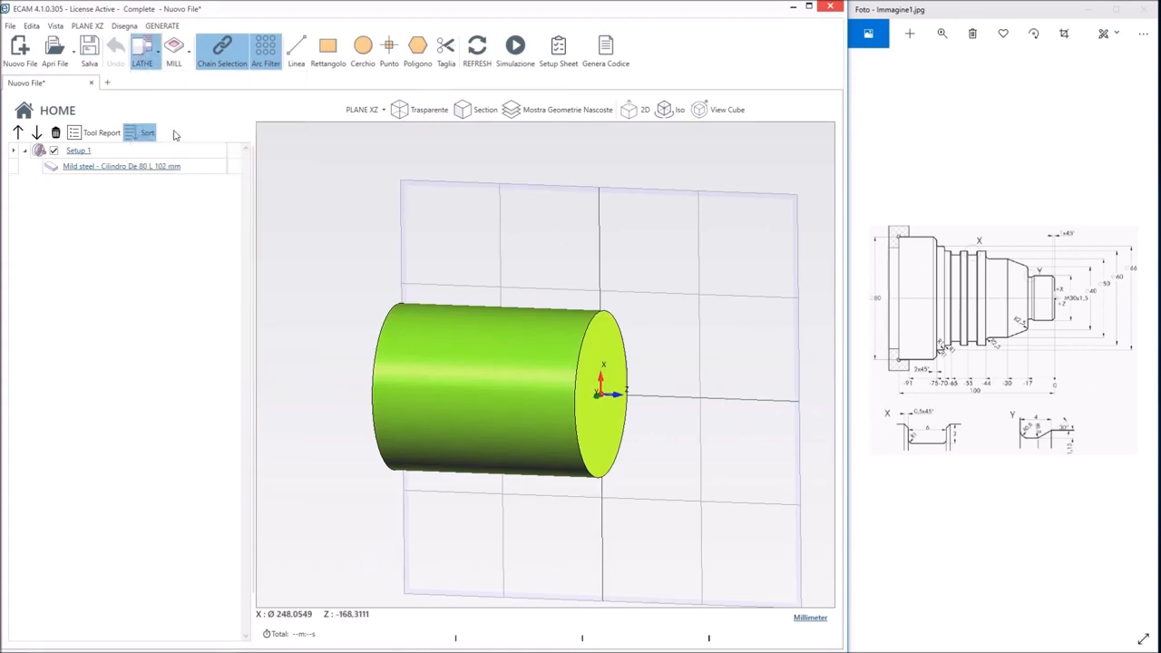
pyautogui.moveTo(446, 273); pyautogui.dragTo(400, 249, button='middle')
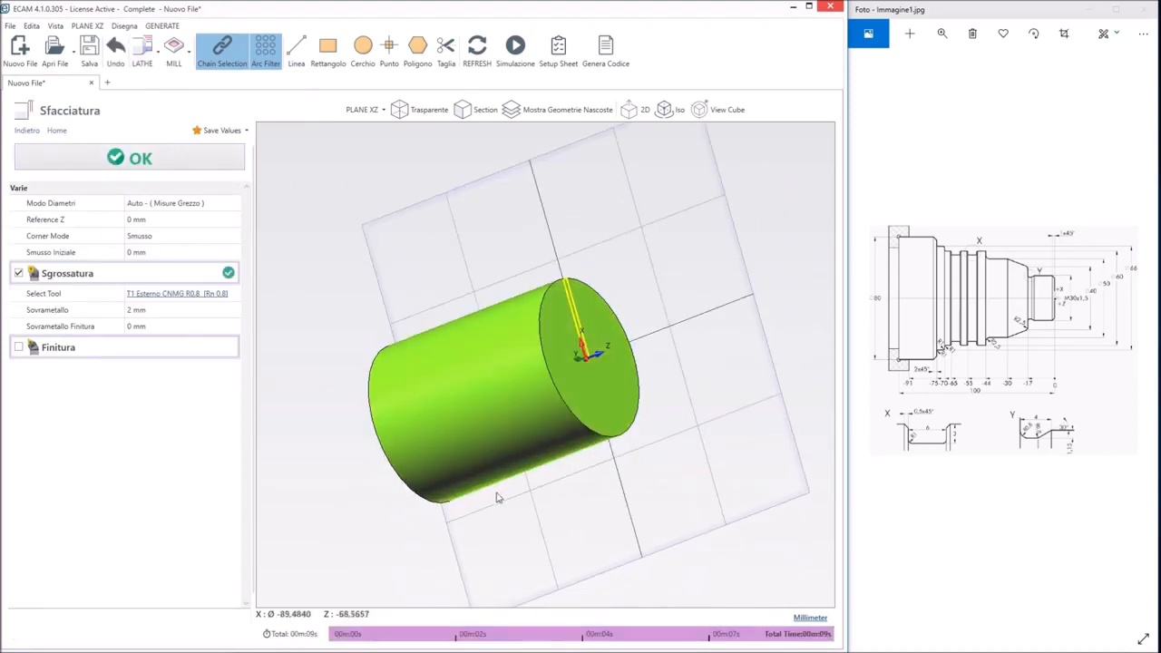
pyautogui.moveTo(518, 259); pyautogui.dragTo(549, 269, button='middle')
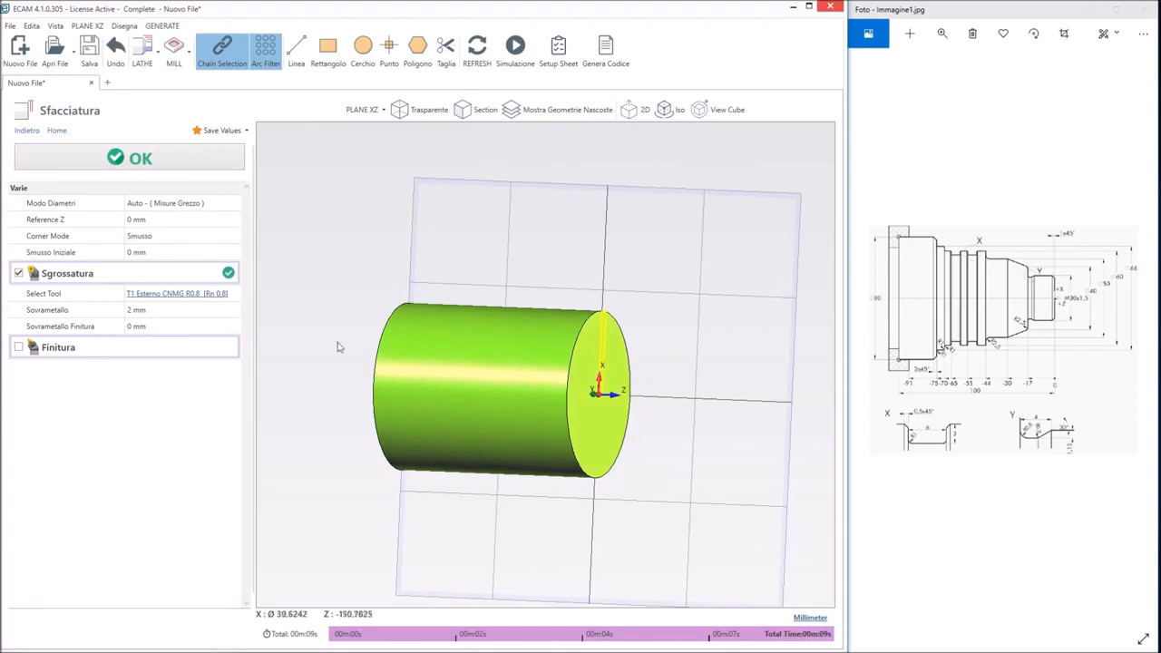
pyautogui.moveTo(695, 368); pyautogui.dragTo(717, 356, button='middle')
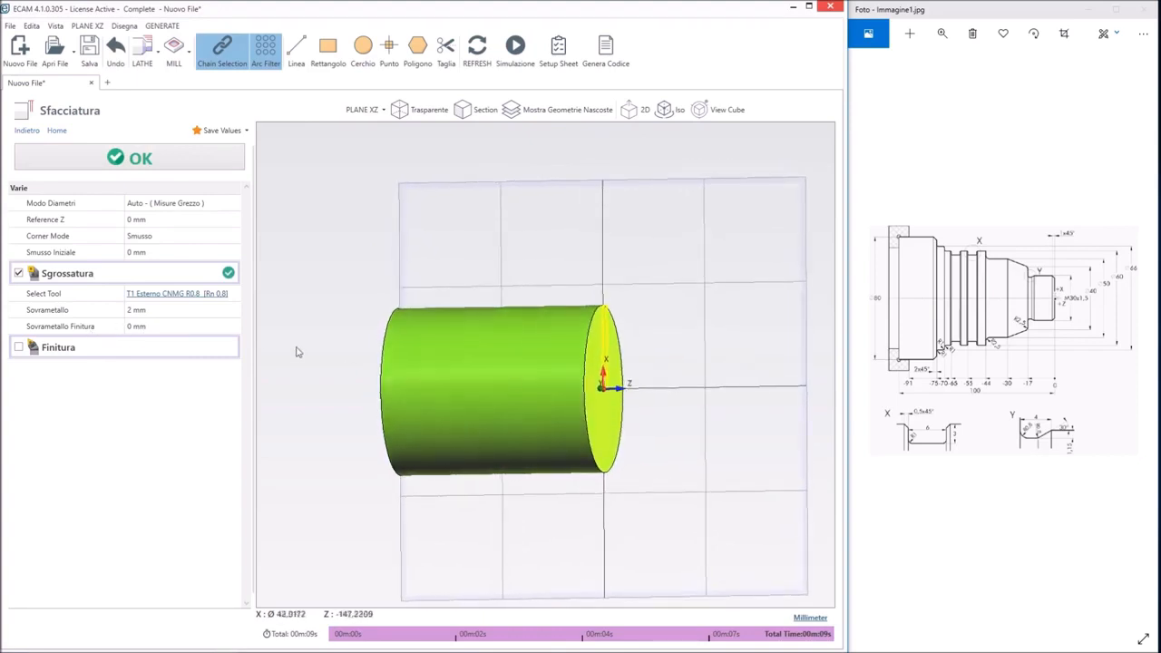
pyautogui.click(18, 349)
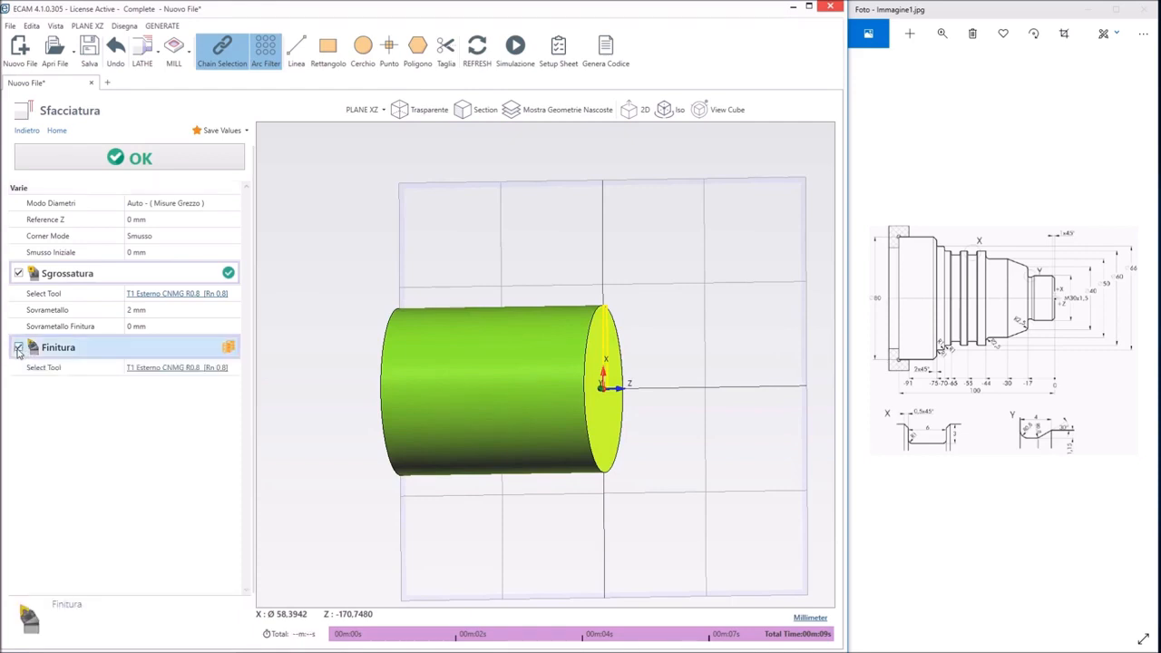
pyautogui.click(18, 273)
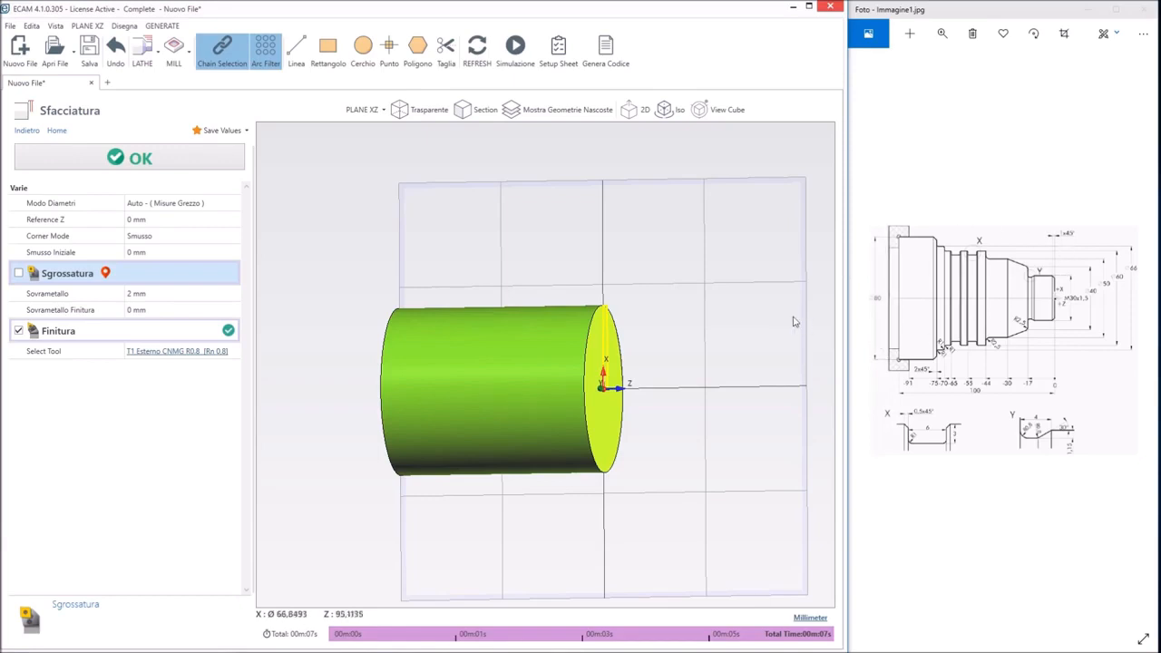
pyautogui.click(152, 208)
pyautogui.click(152, 211)
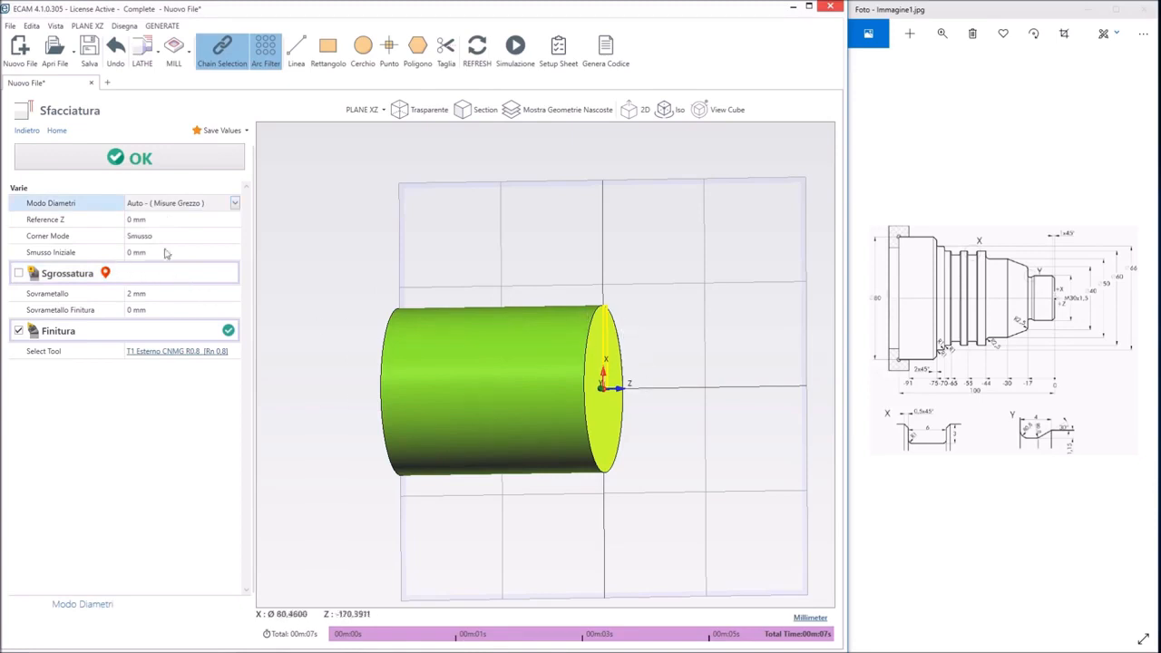
# Check the geometry and cut data of the T1 Esterno CNMG R0.8 finishing tool, select it and confirm the facing operation
pyautogui.click(193, 357)
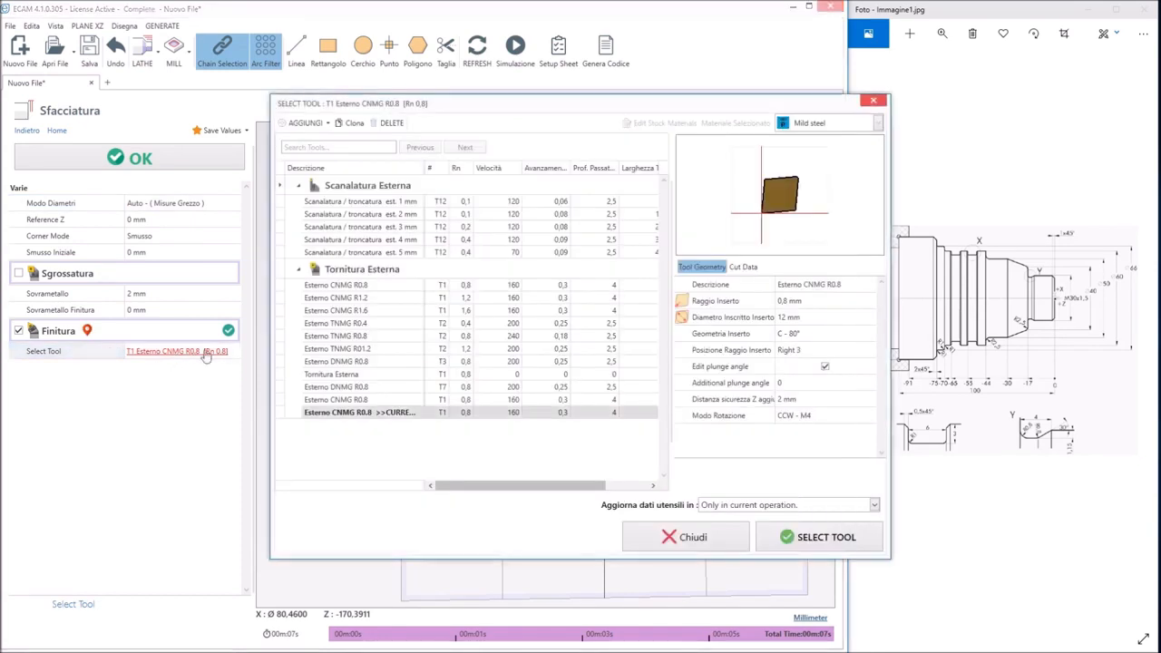
pyautogui.click(186, 353)
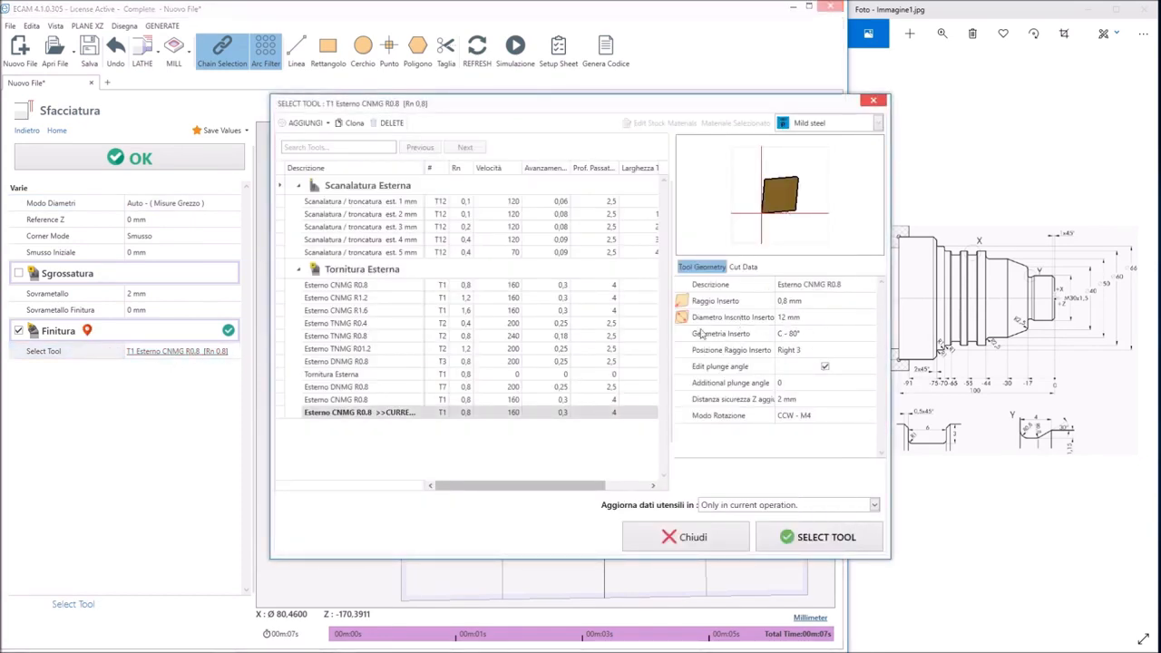
pyautogui.click(786, 284)
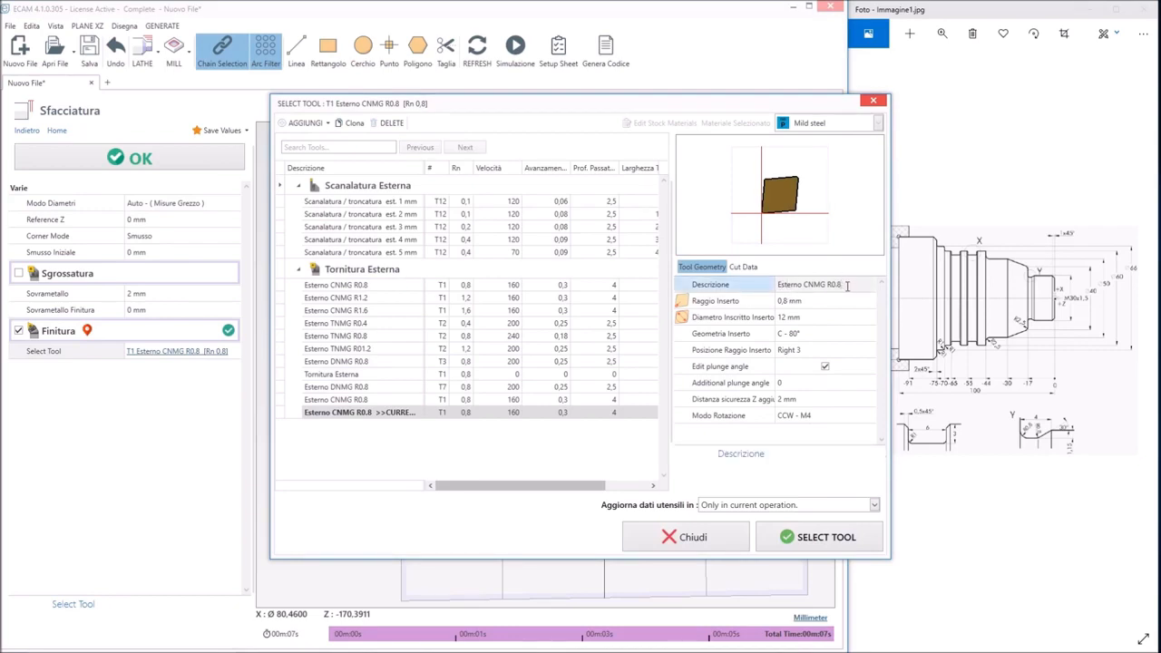
pyautogui.click(743, 267)
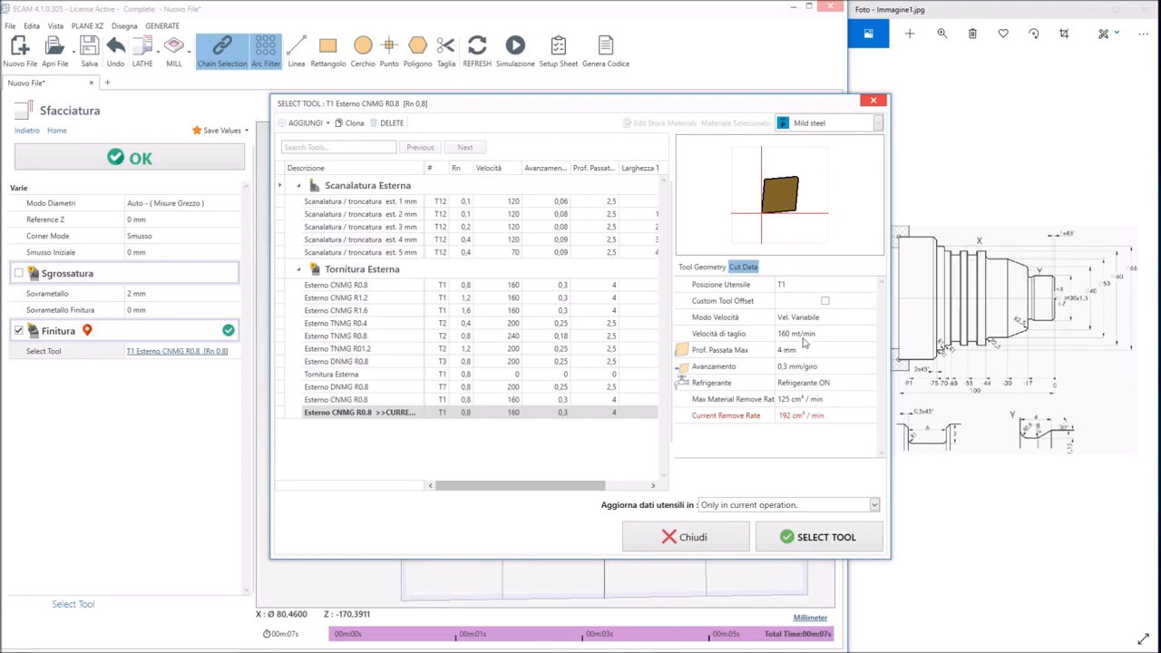
pyautogui.click(806, 539)
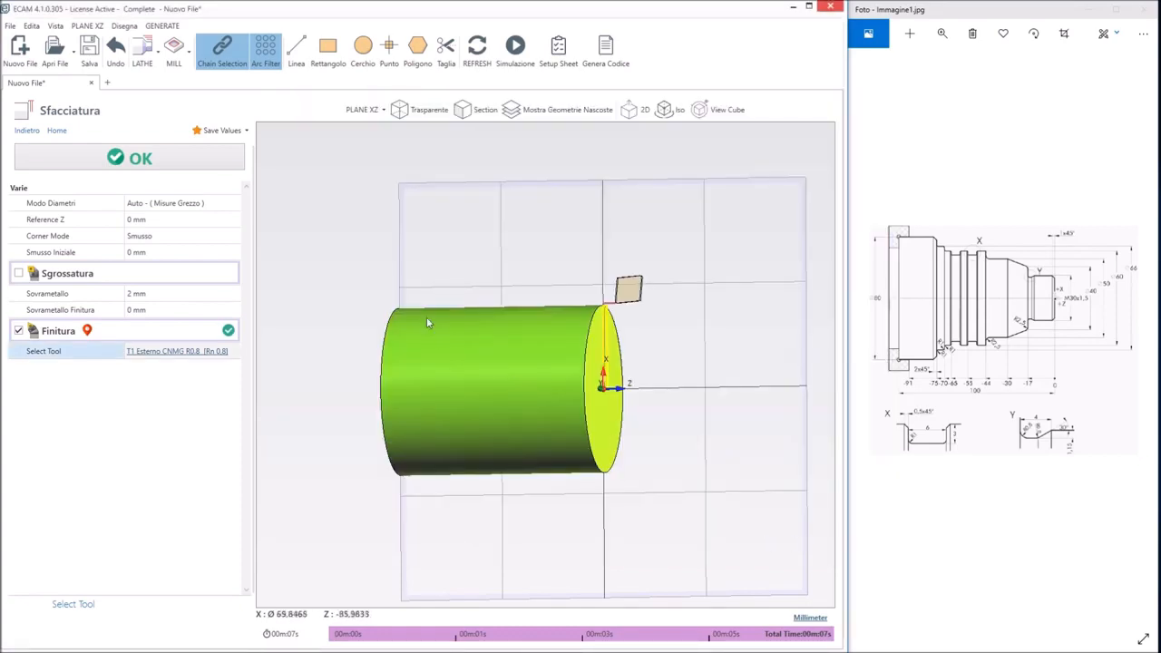
pyautogui.click(197, 162)
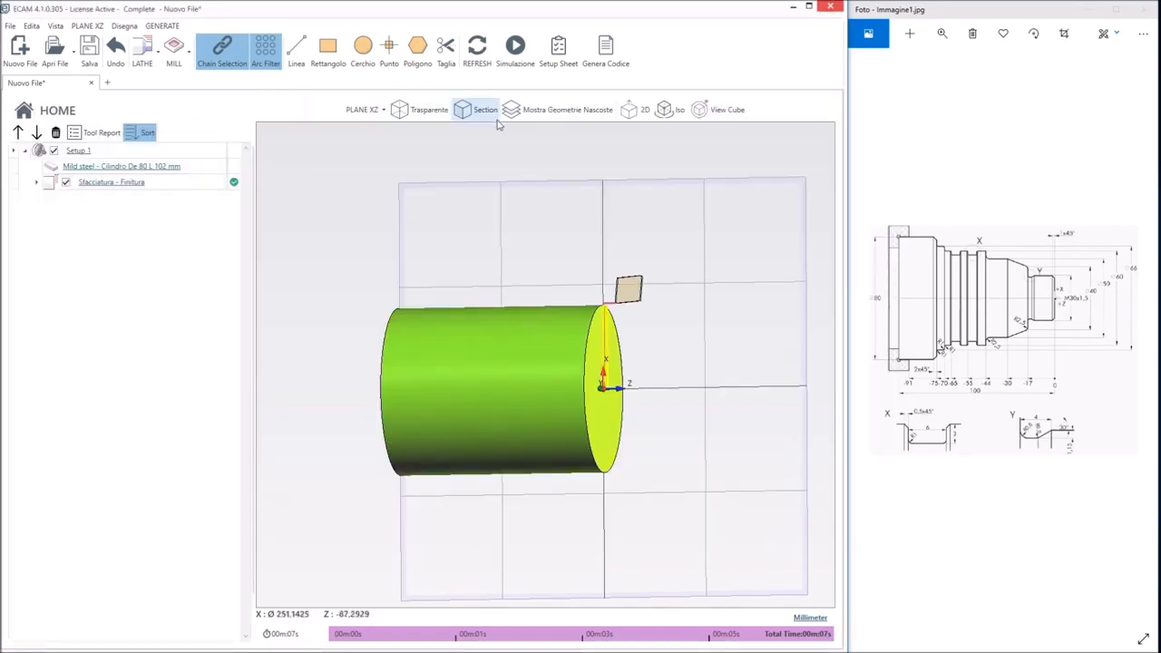
# Start an external turning operation (Tornitura Esterna) defined by coordinates, with the profile starting at X 26 mm, Z 1 mm
pyautogui.click(637, 113)
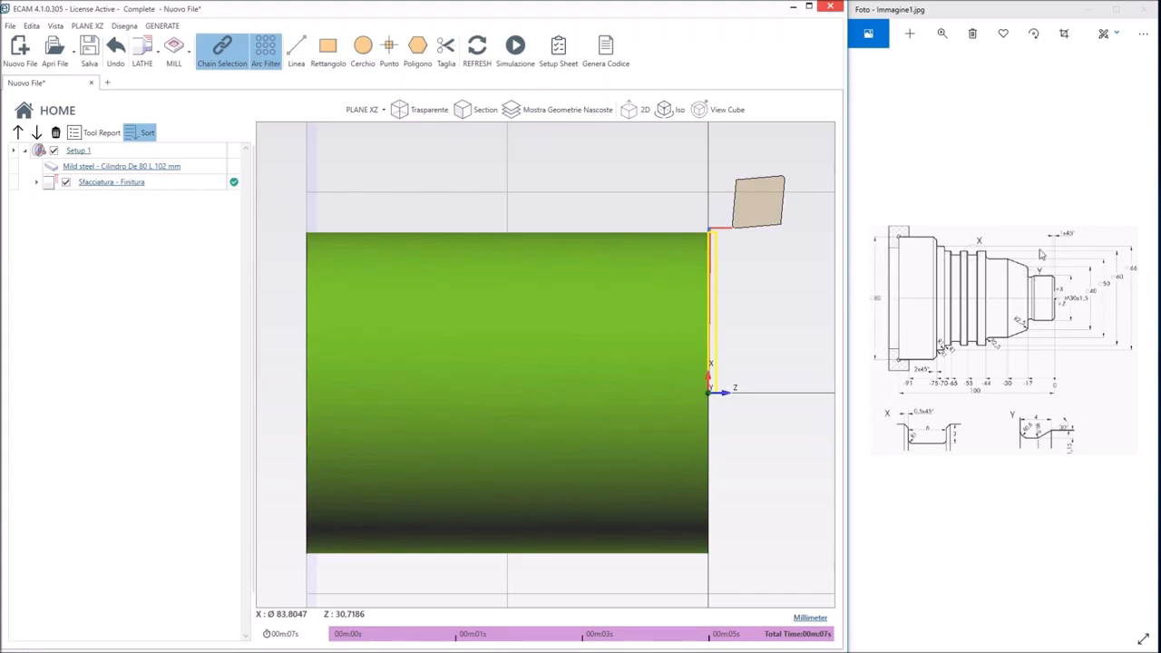
pyautogui.click(141, 60)
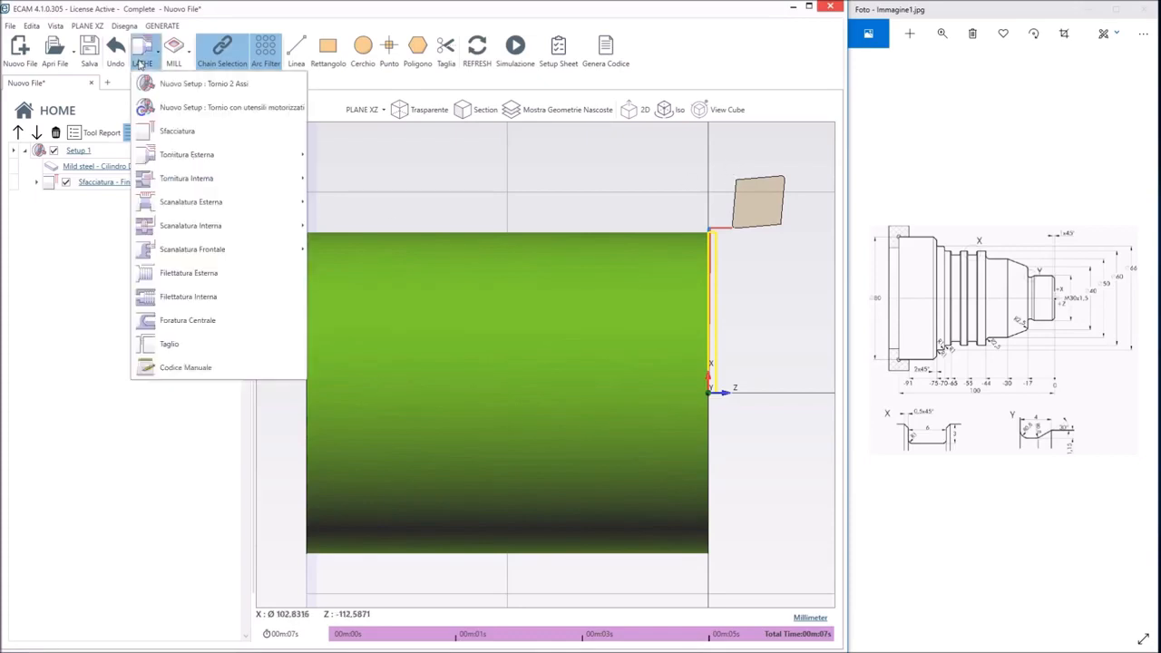
pyautogui.moveTo(185, 162)
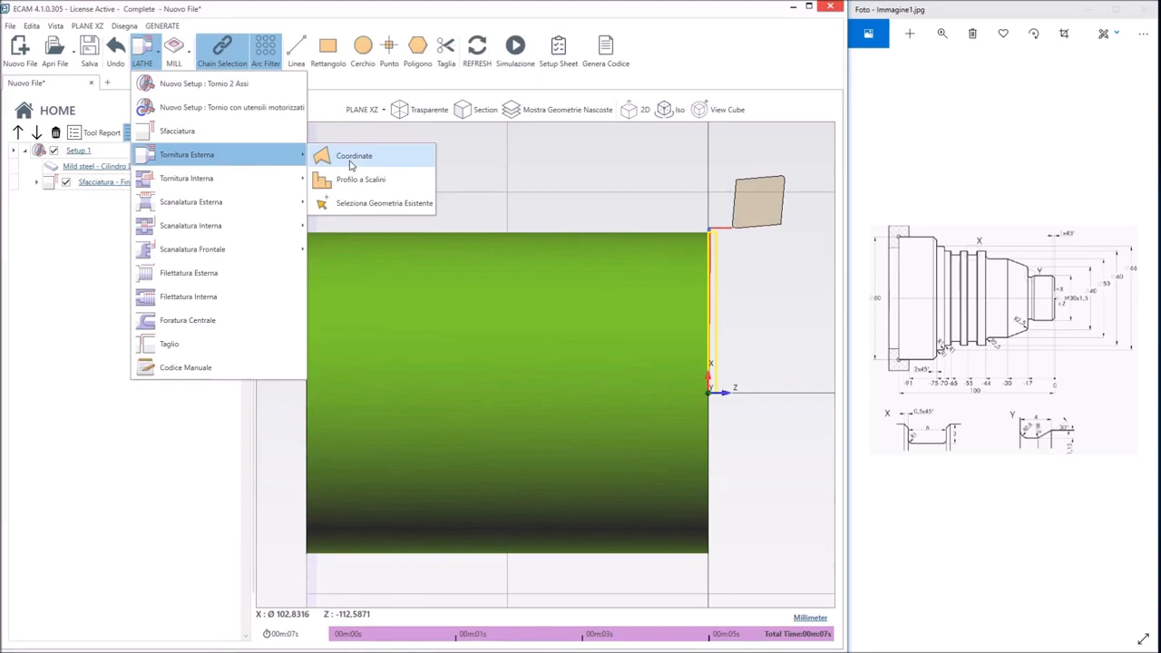
pyautogui.click(350, 163)
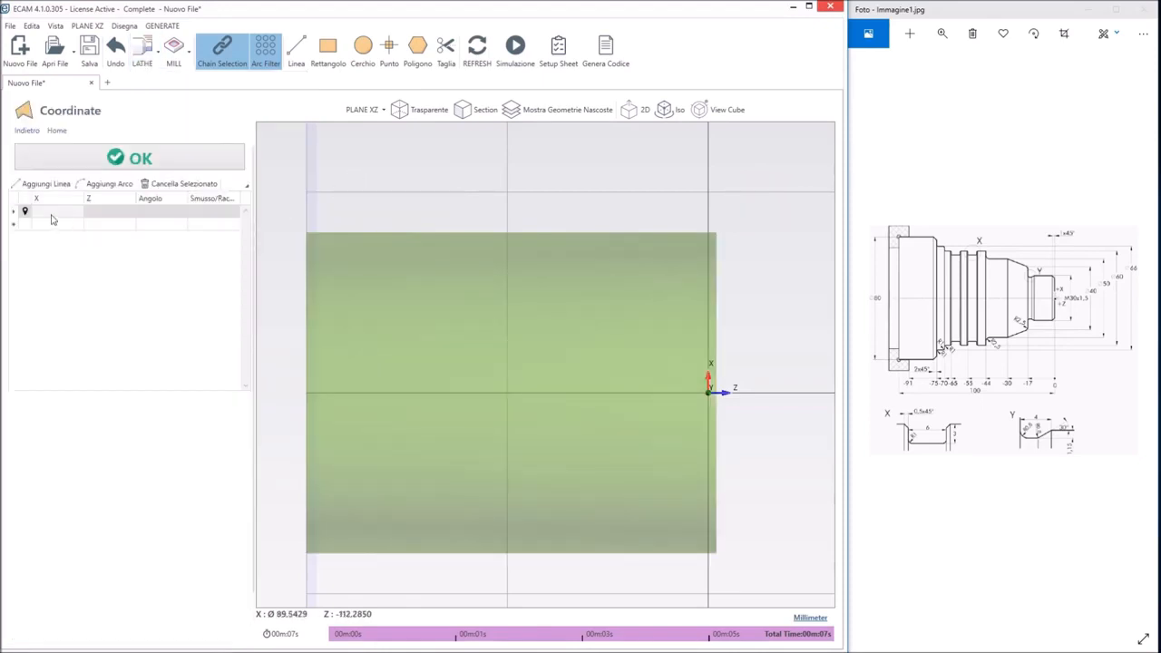
pyautogui.click(51, 215)
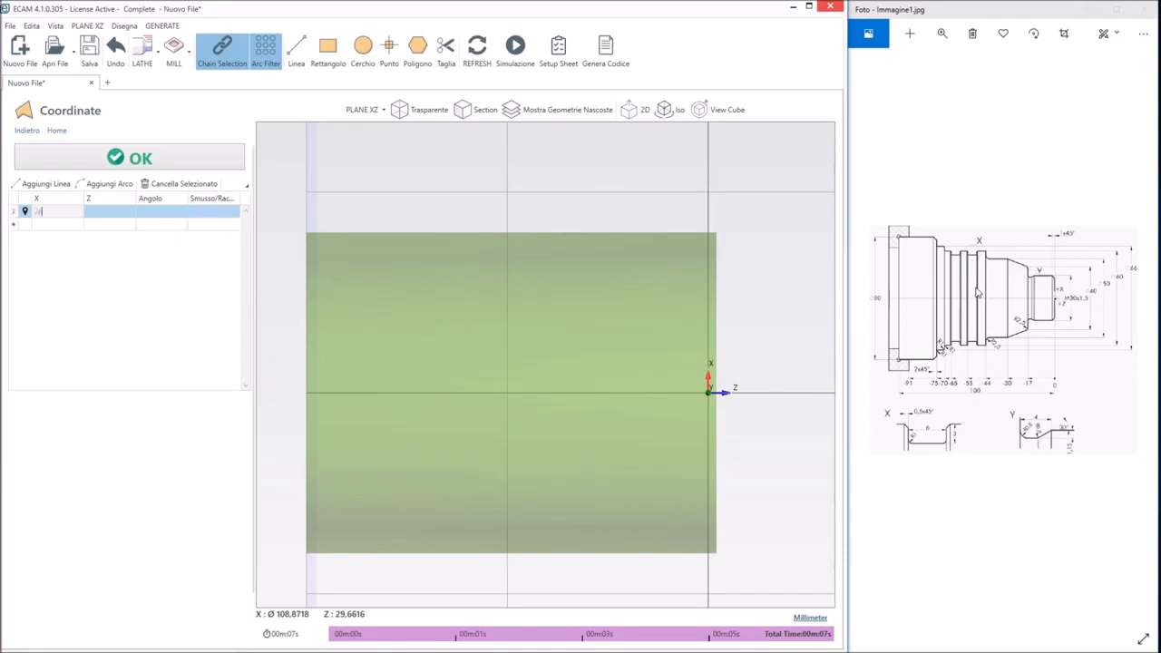
pyautogui.press('Tab')
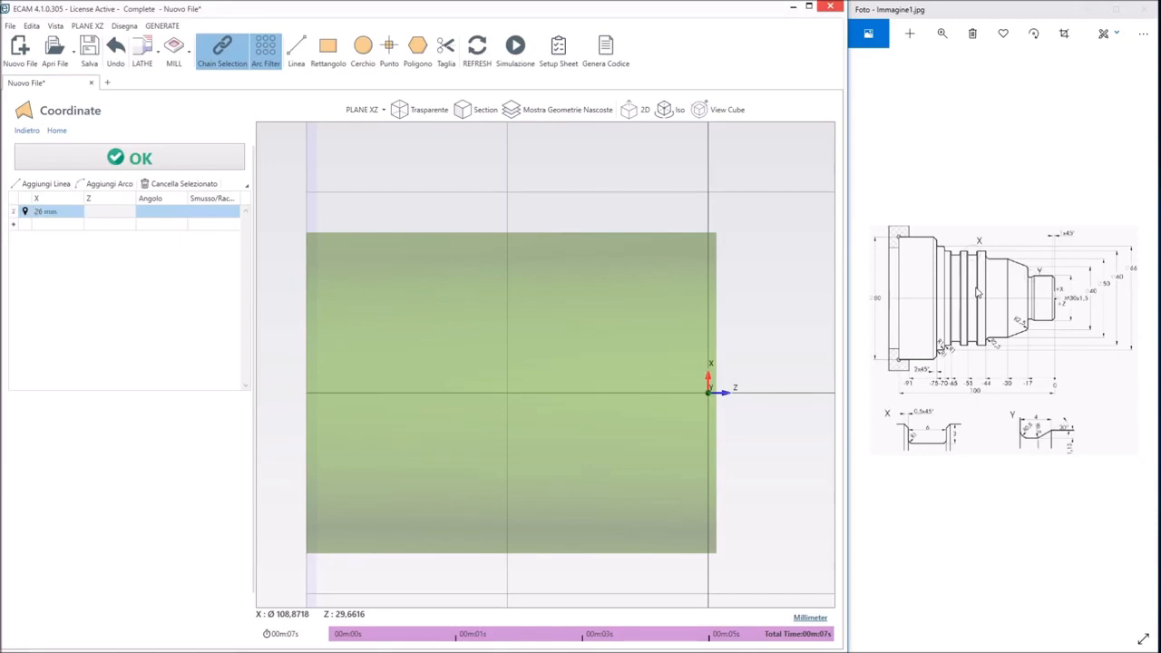
pyautogui.write('1')
pyautogui.press('Tab')
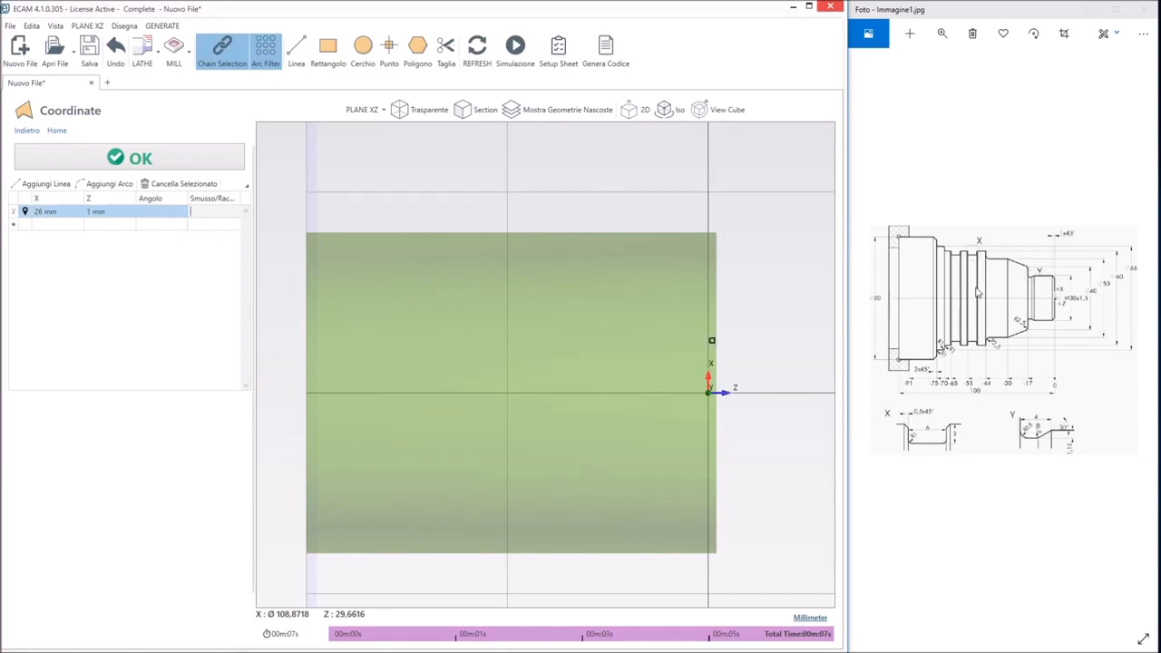
pyautogui.press('Tab')
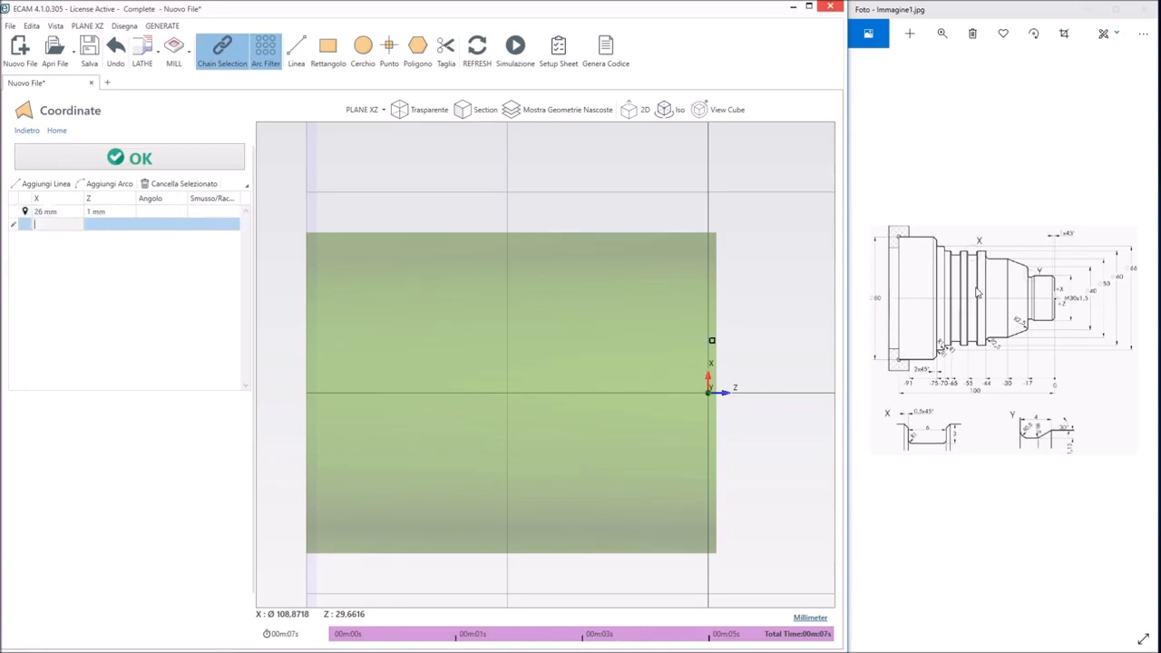
# Extend the profile to Z 0 mm at the starting X, and from there to X 30 mm with a 1 mm chamfer
pyautogui.press('Tab')
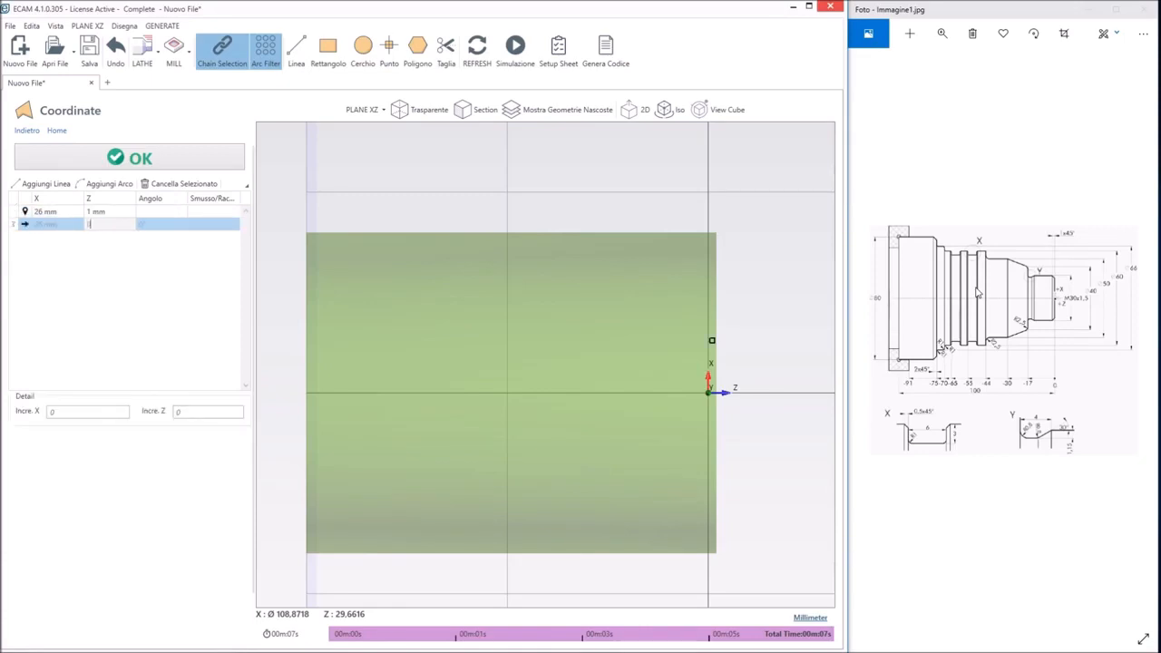
pyautogui.write('0')
pyautogui.press('Tab')
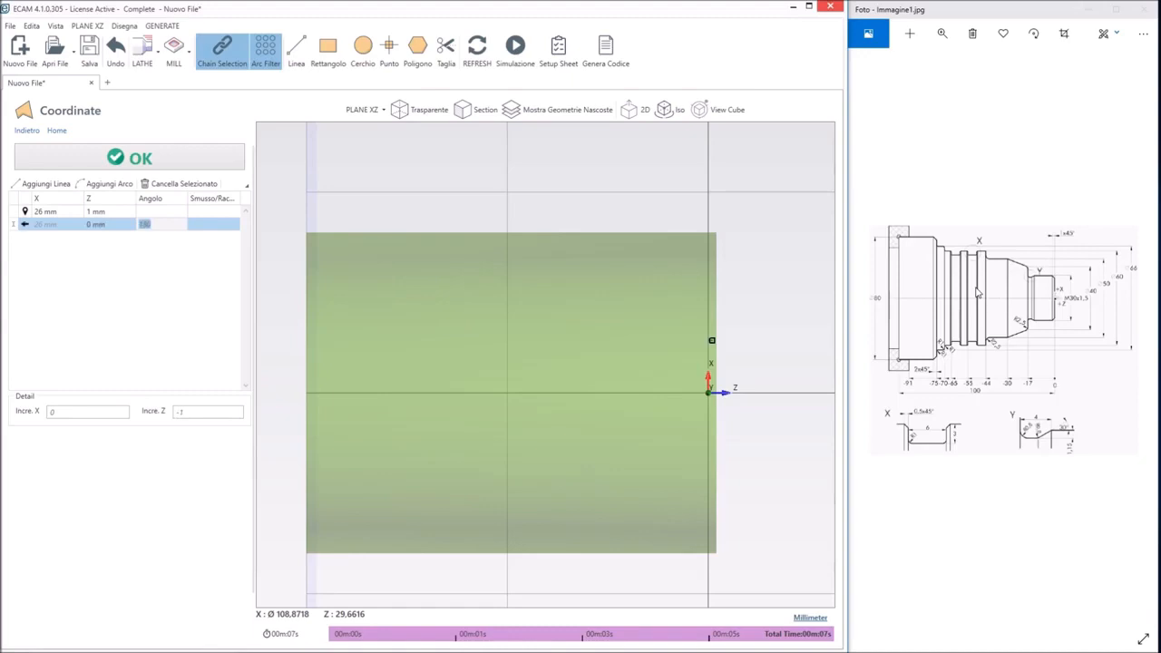
pyautogui.press('Tab')
pyautogui.press('Tab')
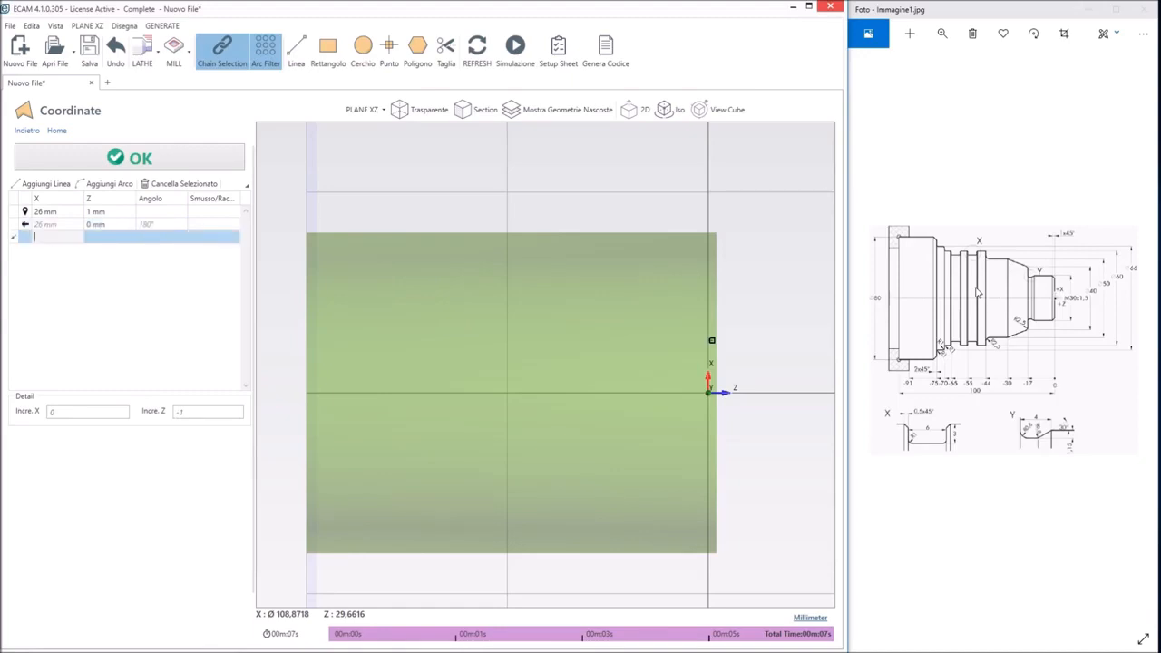
pyautogui.write('30')
pyautogui.press('Tab')
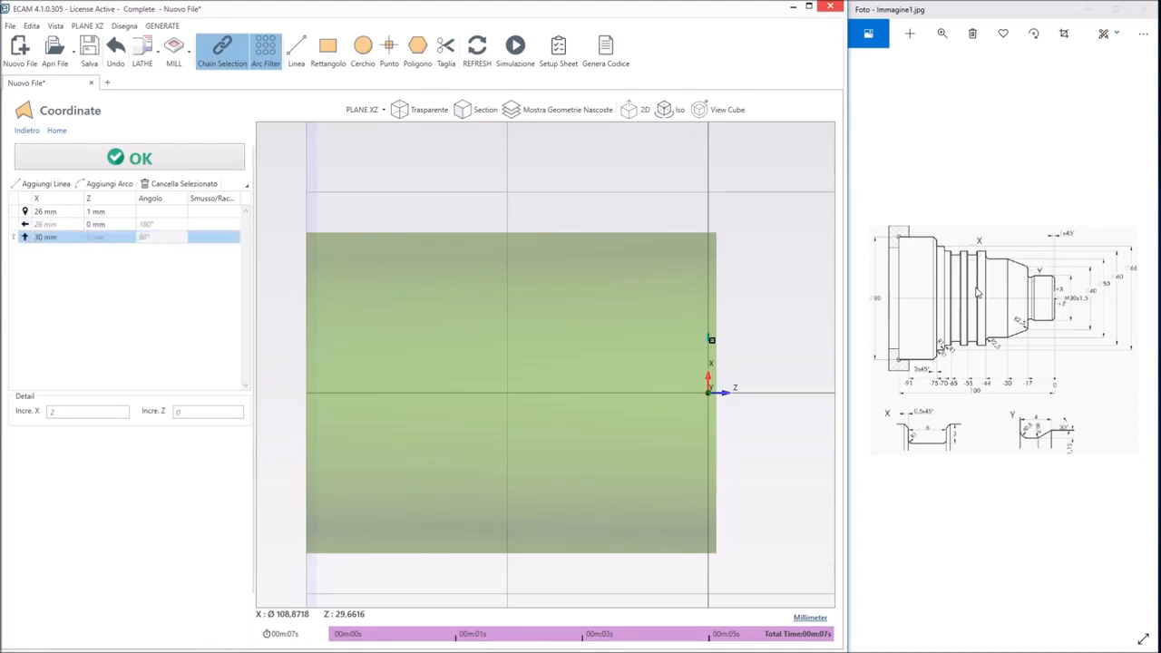
pyautogui.press('Tab')
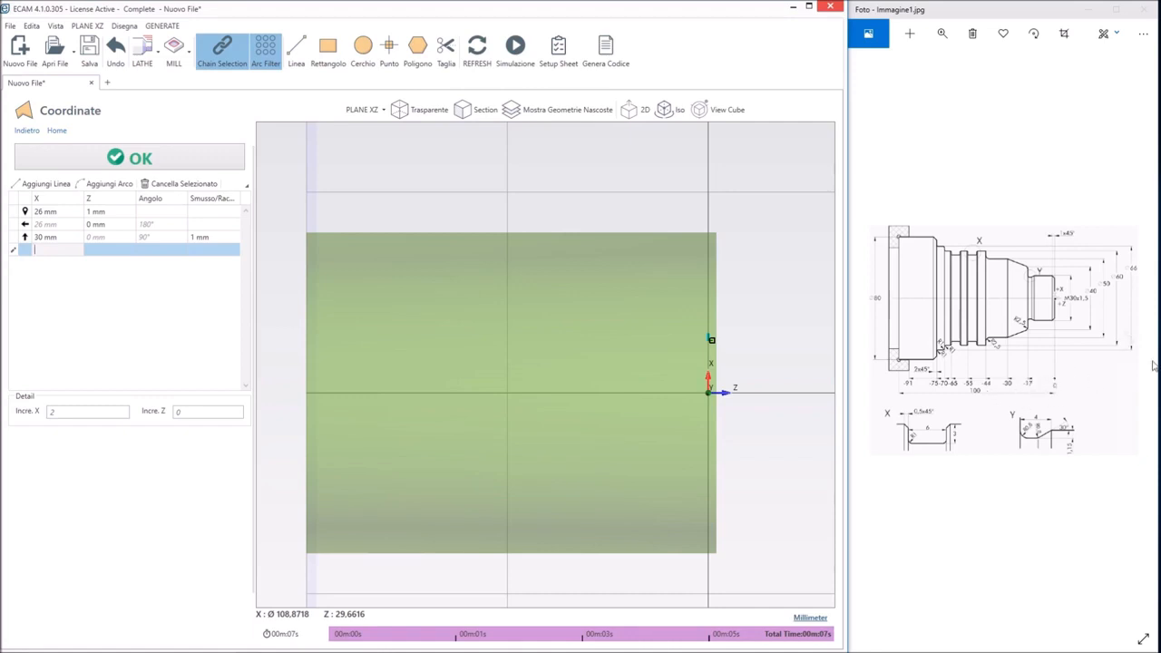
# Add a profile line at X 30 mm running to Z -17 mm
pyautogui.press('Tab')
pyautogui.write('-1')
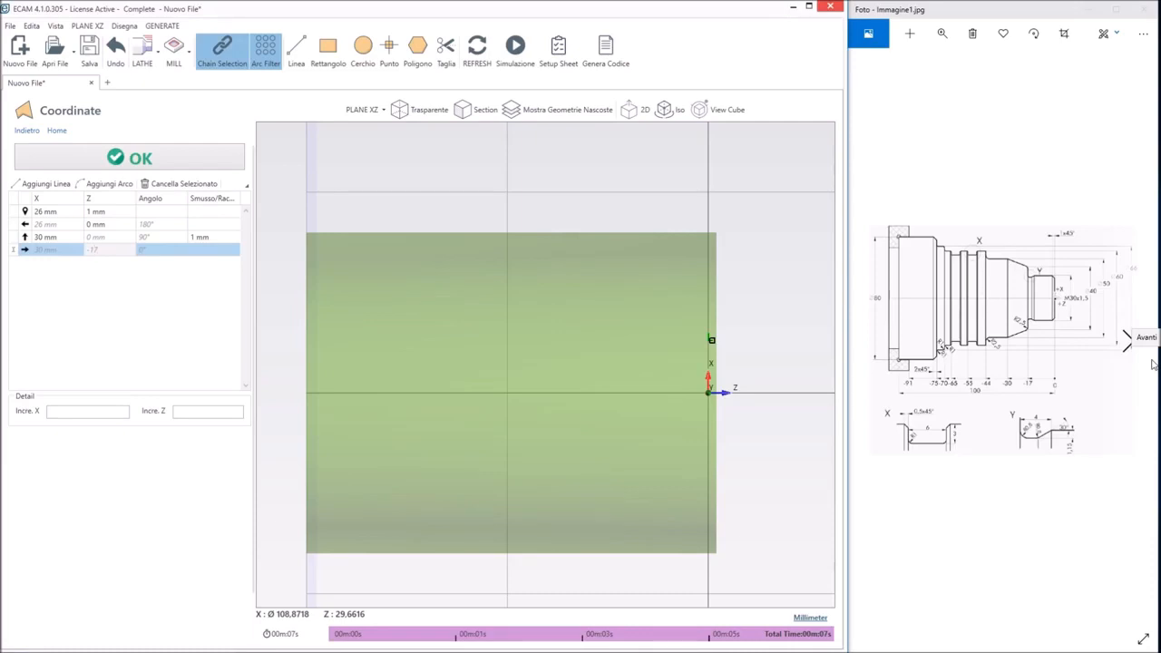
pyautogui.press('Tab')
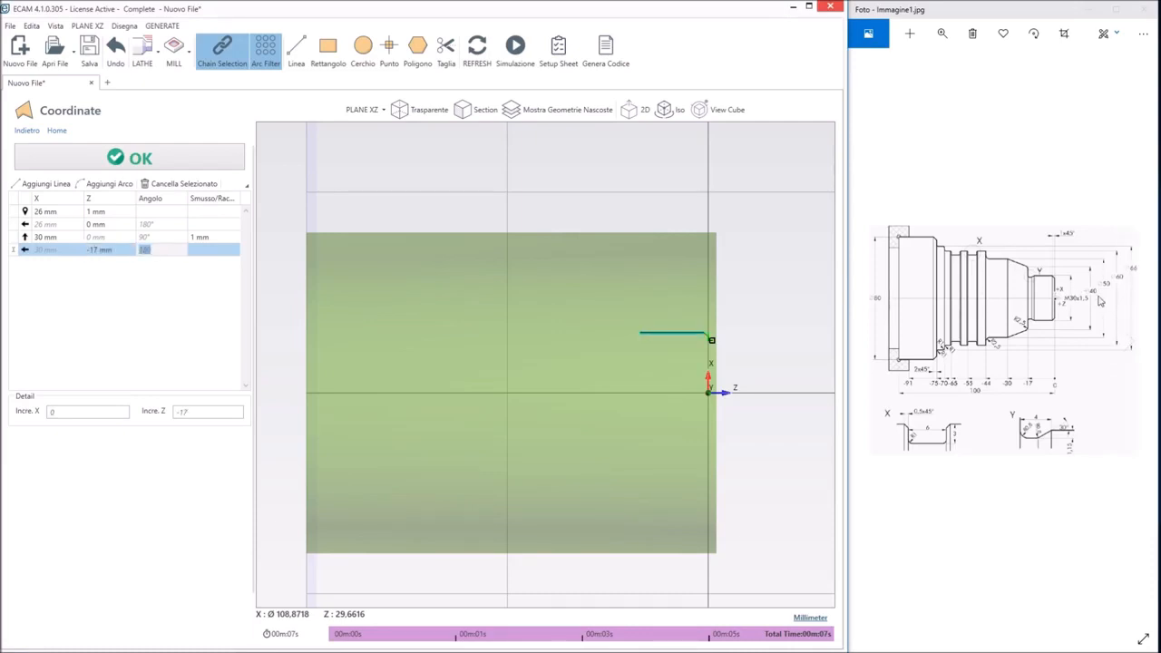
pyautogui.press('Tab')
pyautogui.press('Tab')
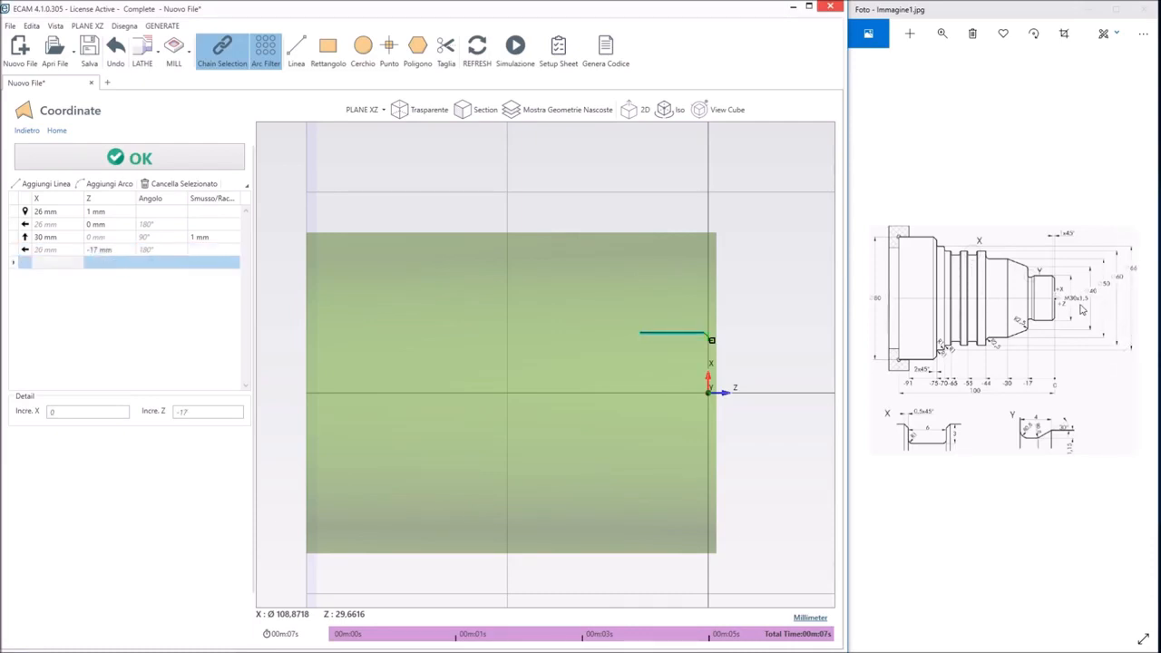
# Add a shoulder line to X 40 mm at Z -17 mm with a 2.5 mm fillet, entered as -2,5
pyautogui.write('40')
pyautogui.press('Tab')
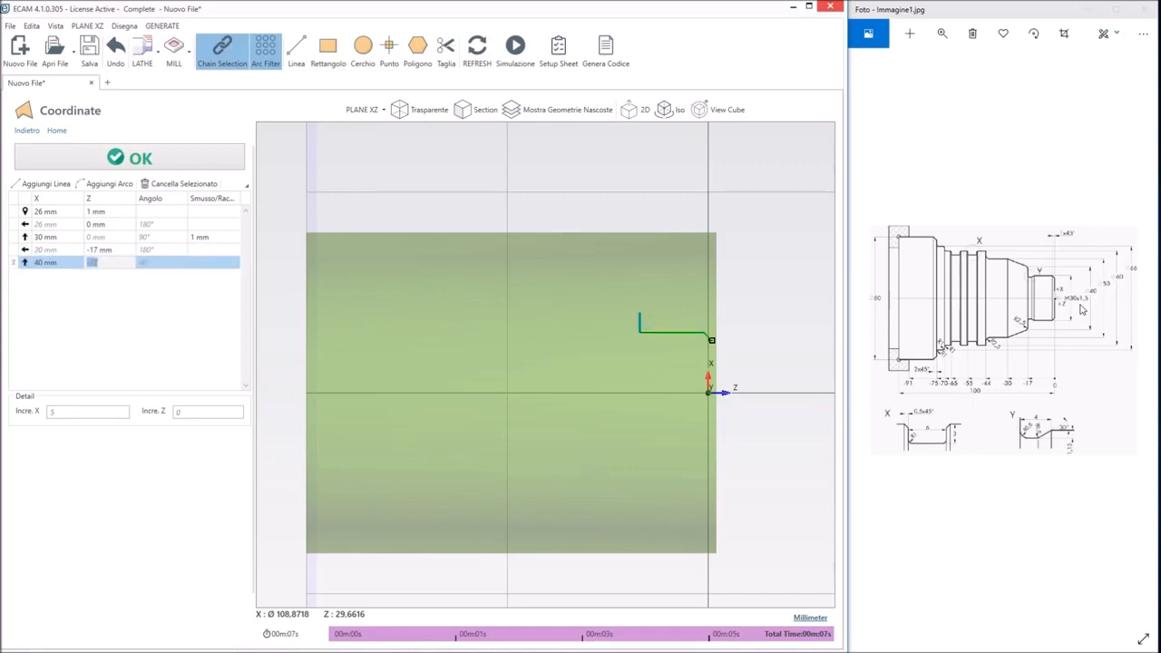
pyautogui.press('Tab')
pyautogui.press('Tab')
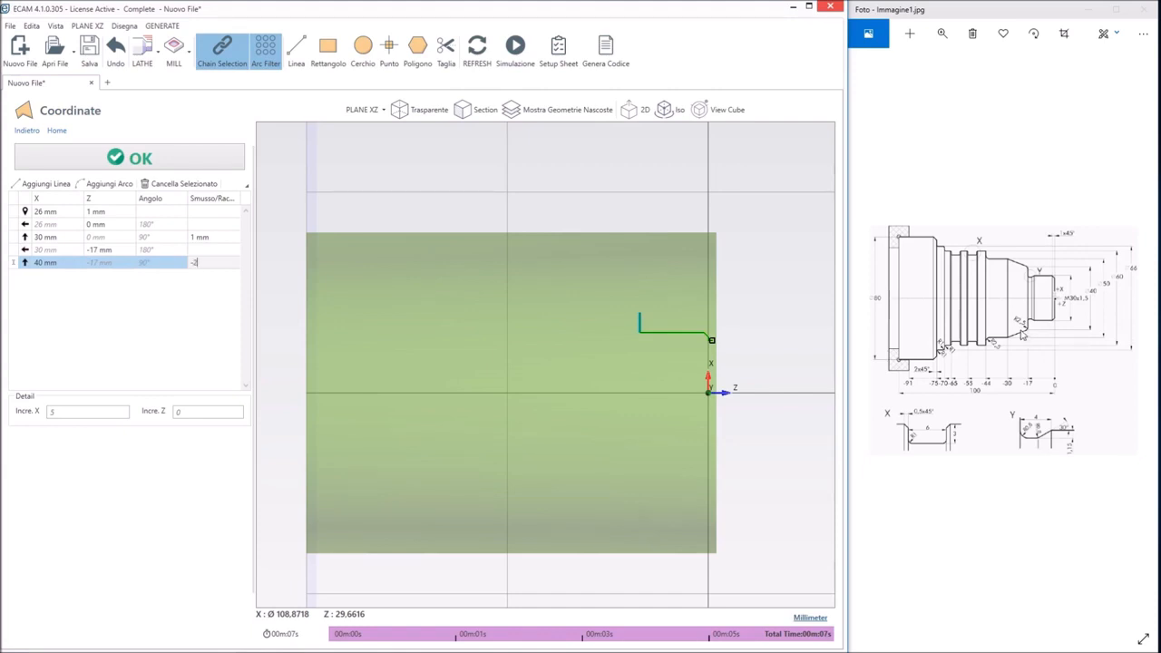
pyautogui.press('Return')
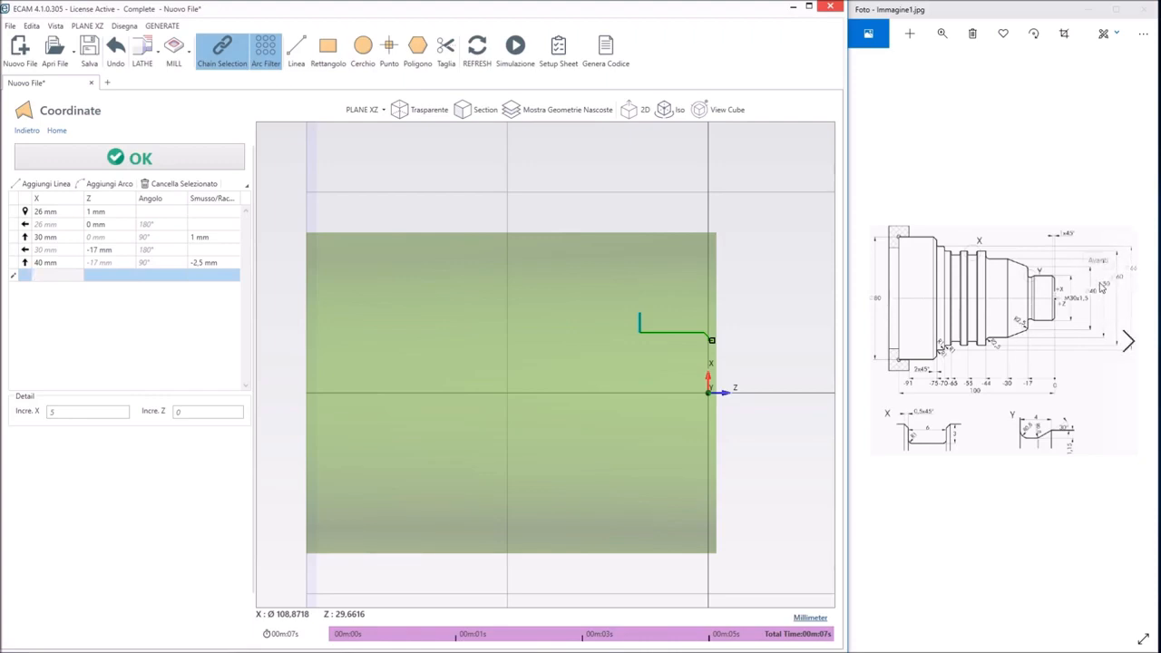
# Add a tapered profile line to X 50 mm, Z -30 mm
pyautogui.write('50')
pyautogui.press('Tab')
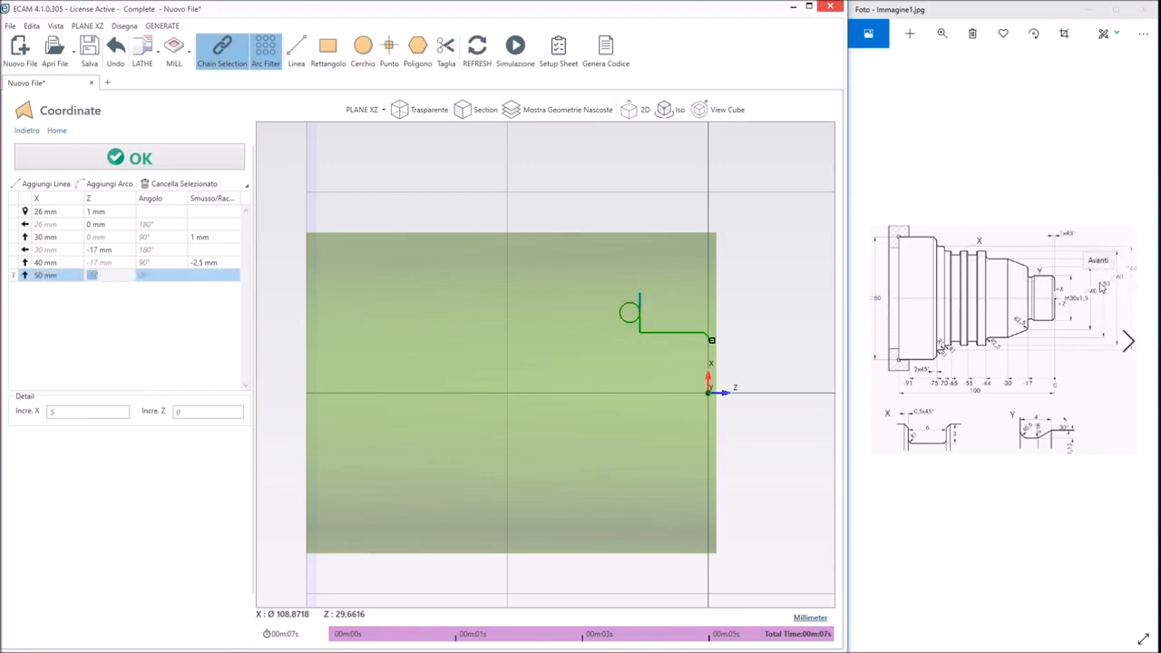
pyautogui.press('BackSpace')
pyautogui.write('-30')
pyautogui.press('Tab')
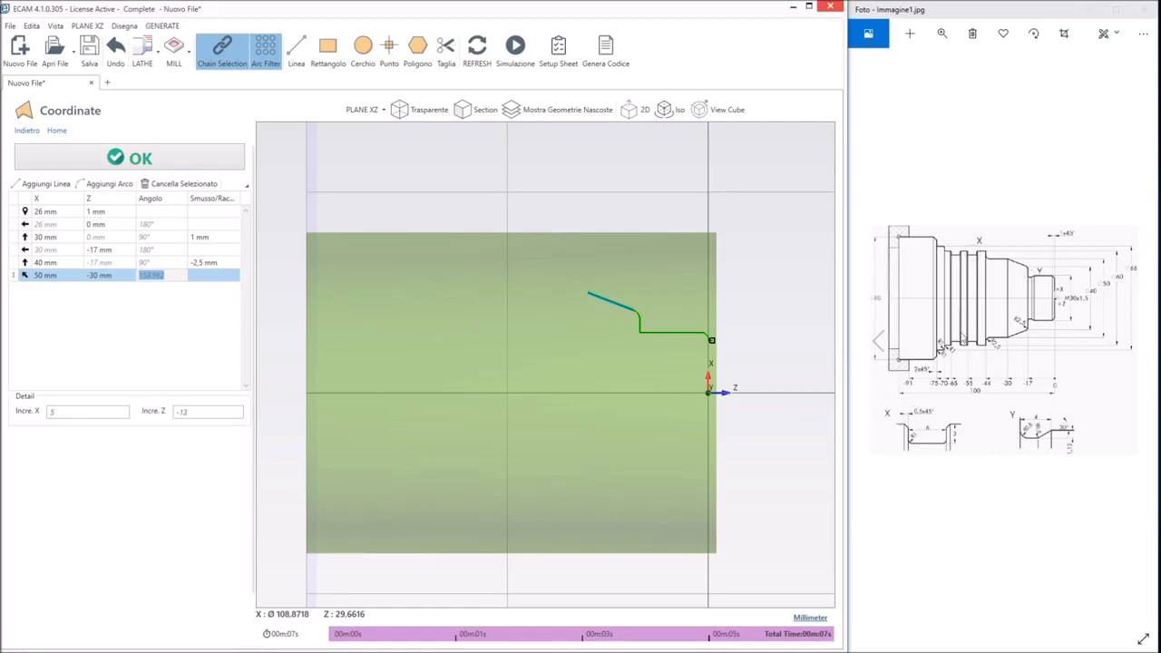
pyautogui.press('Tab')
pyautogui.press('Tab')
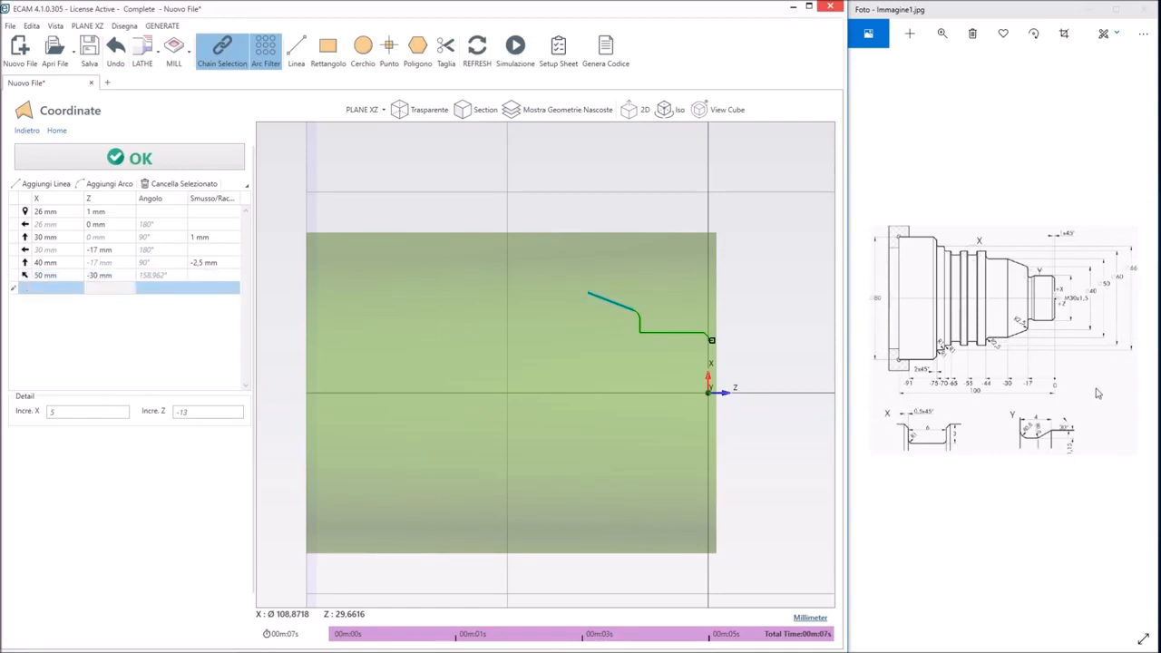
# Add a line at X 50 mm running to Z -44 mm with a 2.5 mm fillet, entered as -2,5
pyautogui.press('Tab')
pyautogui.press('Tab')
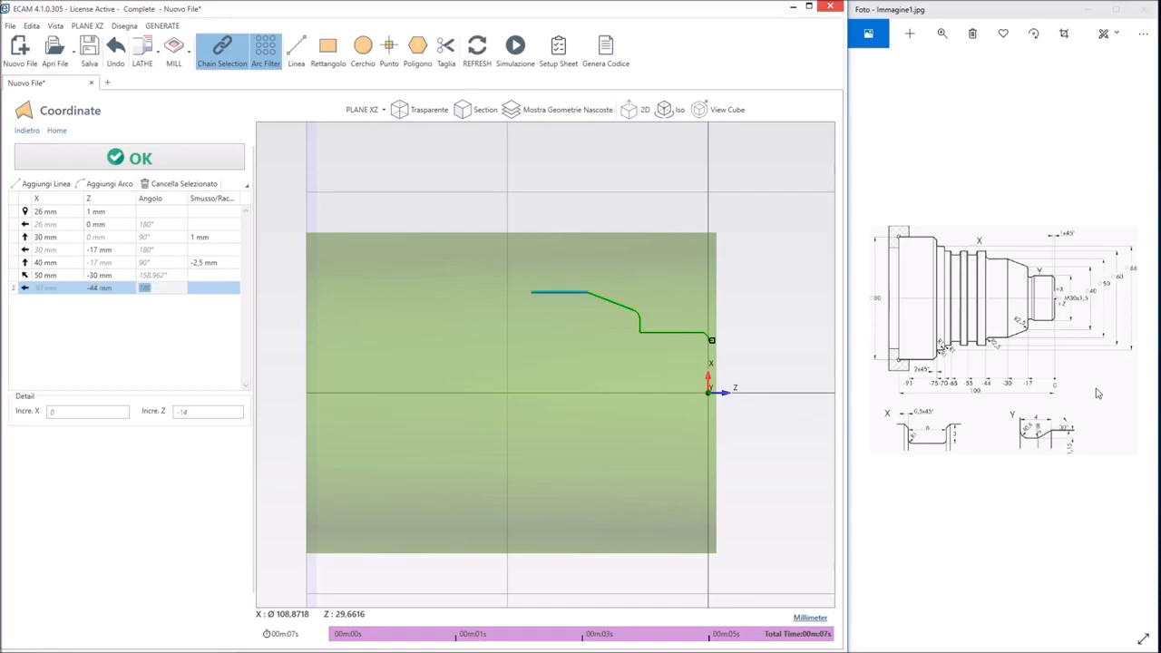
pyautogui.press('Tab')
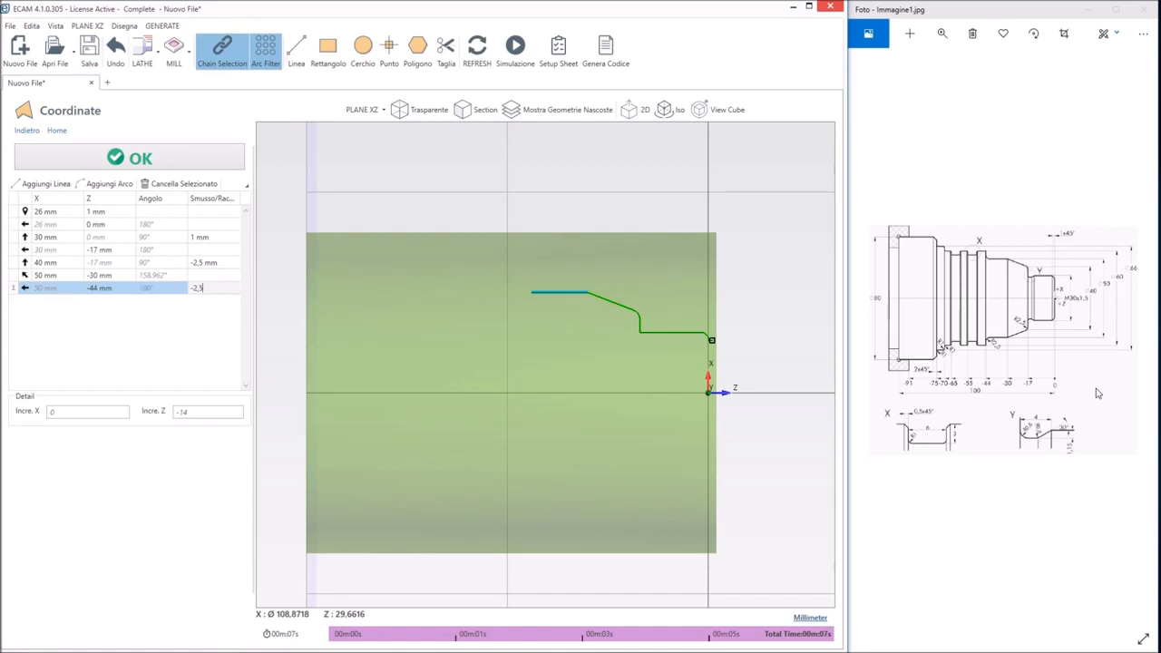
pyautogui.write('-2,5')
pyautogui.press('Tab')
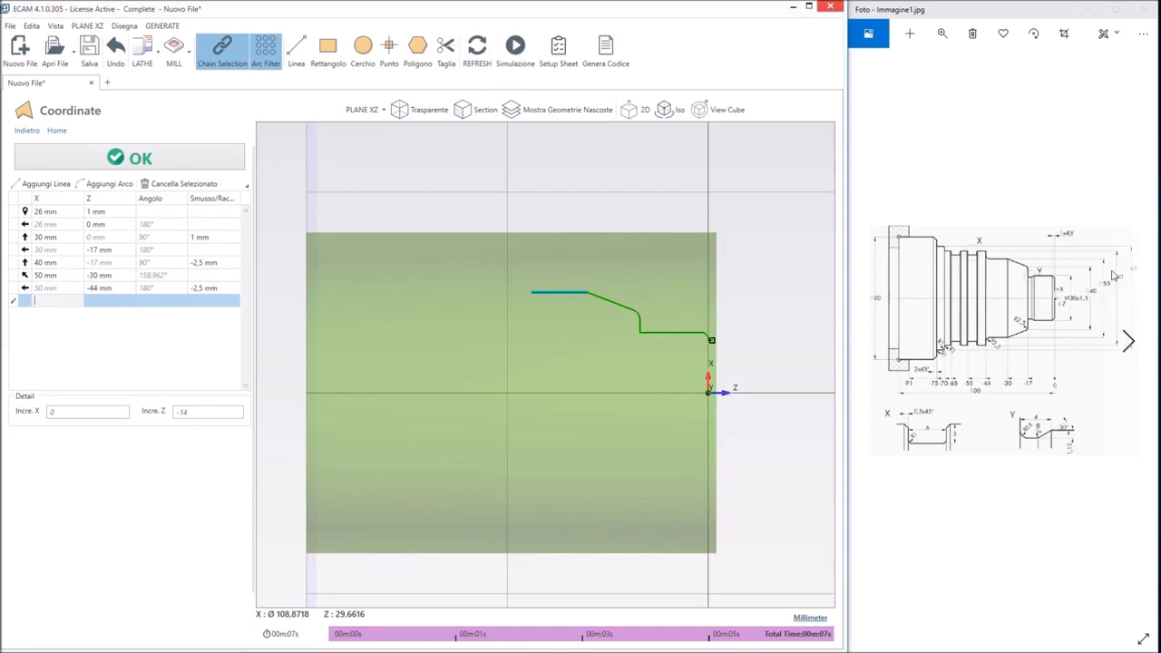
# Add a shoulder line to X 60 mm at Z -44 mm with a 0.5 mm chamfer
pyautogui.write('60')
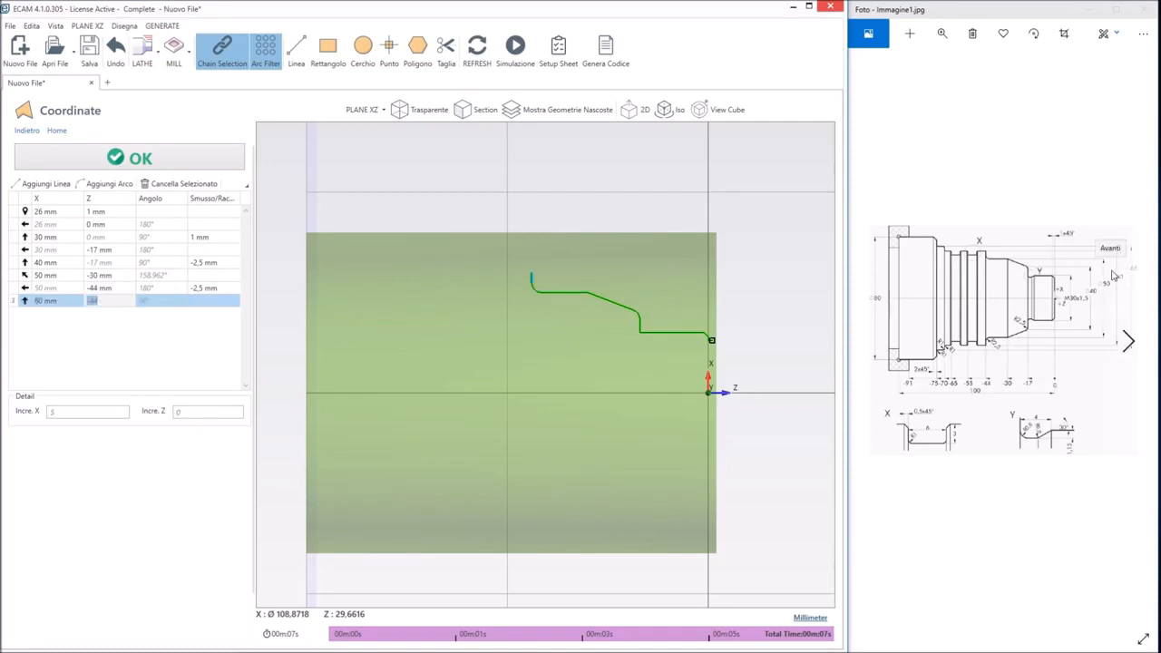
pyautogui.press('Tab')
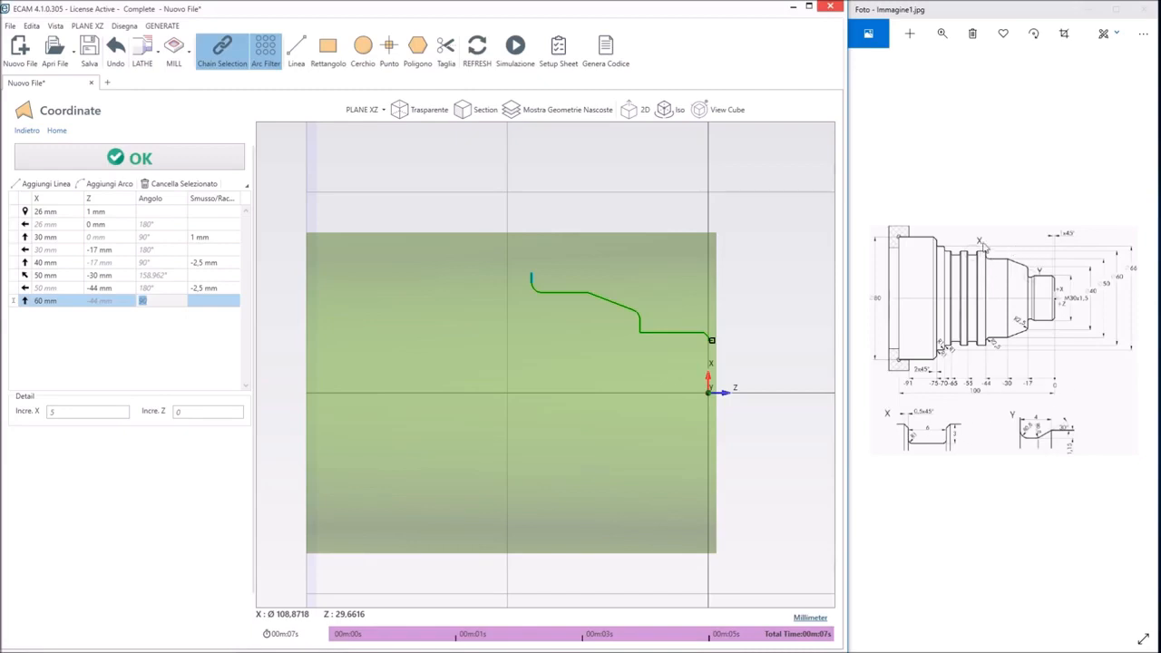
pyautogui.press('Tab')
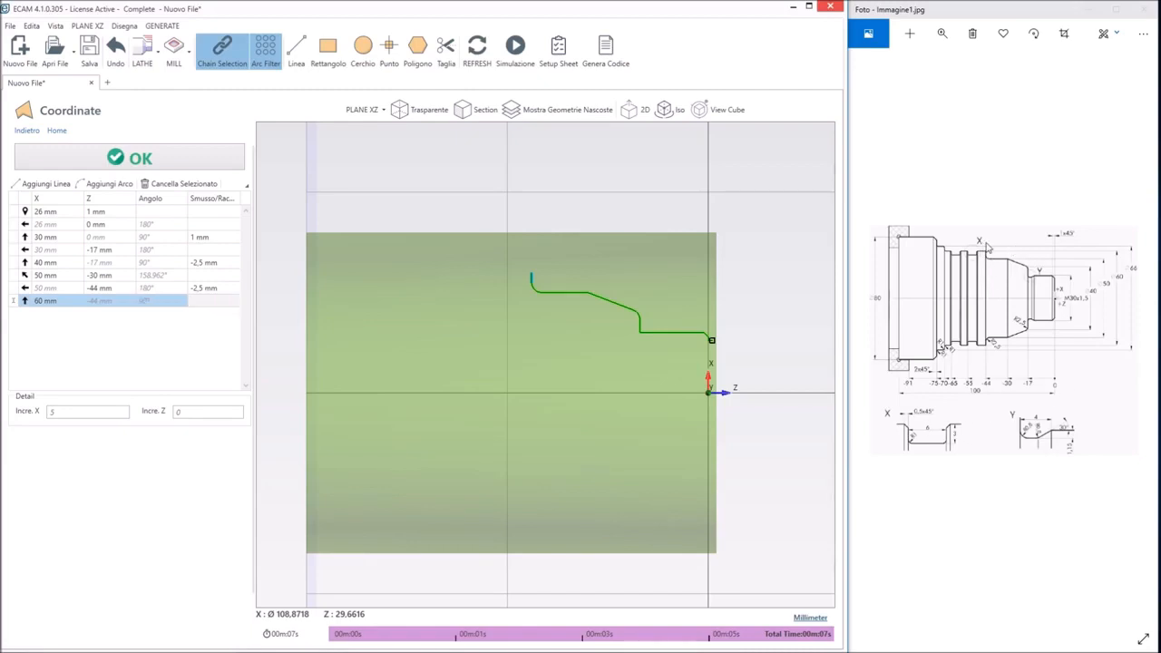
pyautogui.write('0.5')
pyautogui.press('Return')
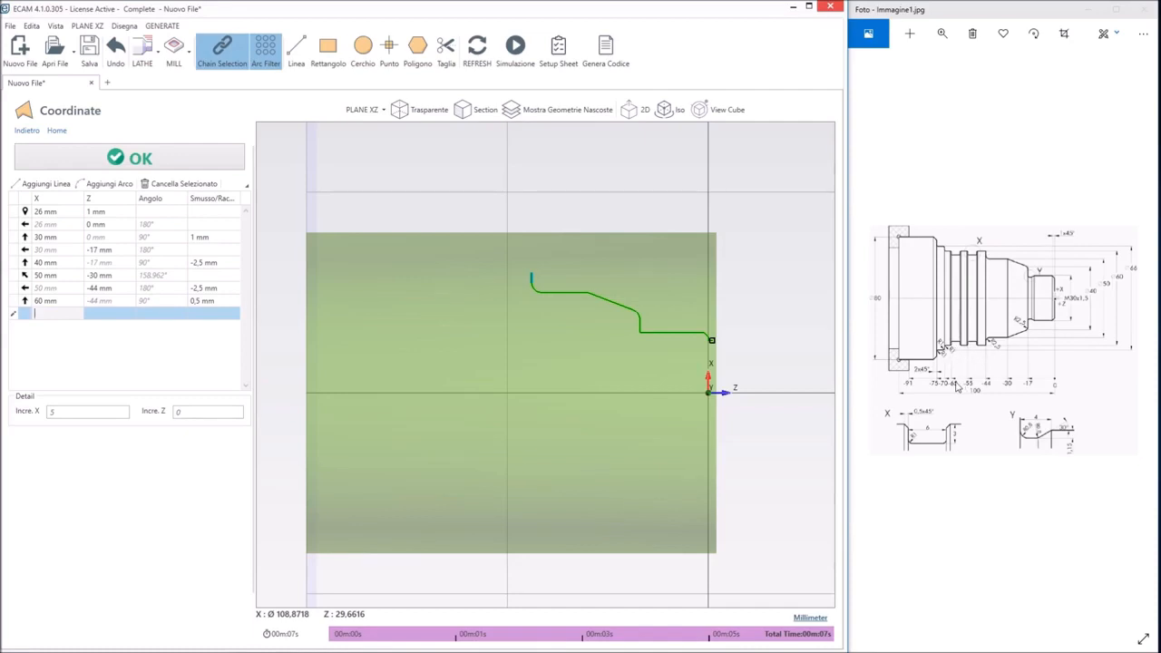
# Add a line at X 60 mm running to Z -65 mm with a 1 mm fillet, entered as -1
pyautogui.press('Tab')
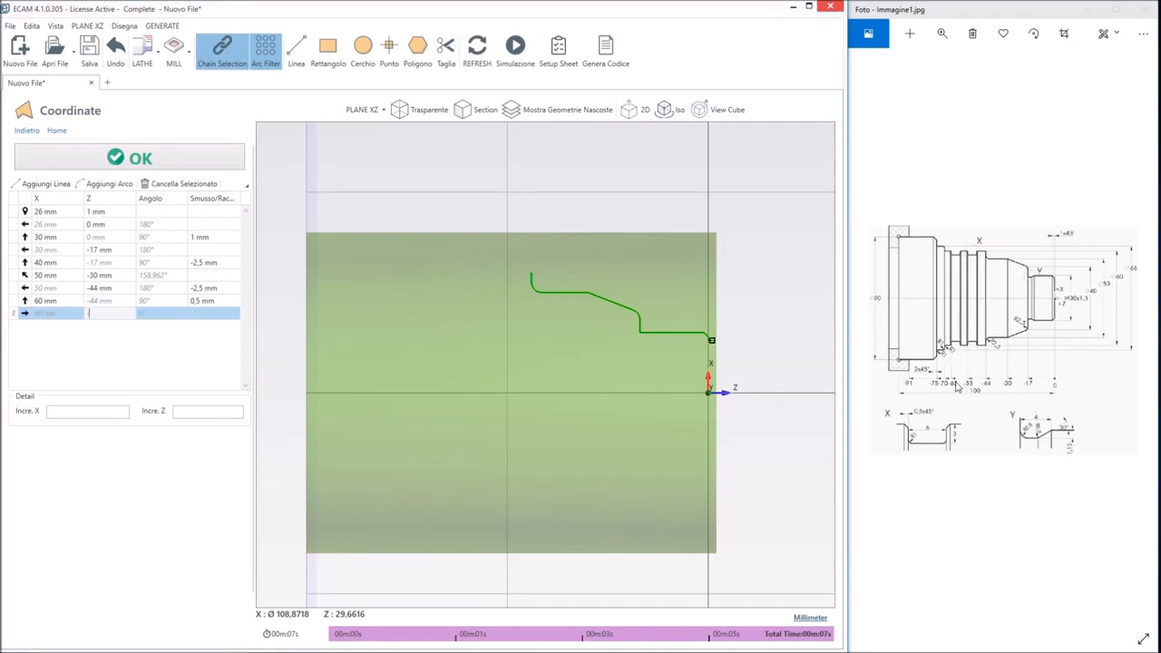
pyautogui.write('-65')
pyautogui.press('Tab')
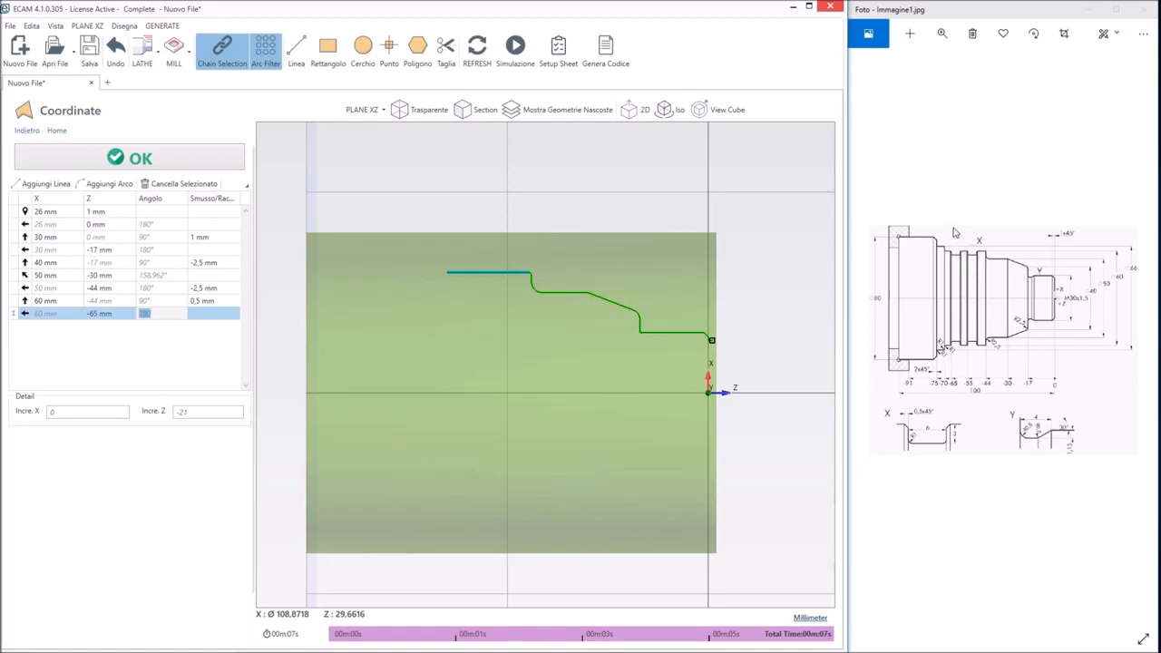
pyautogui.press('Tab')
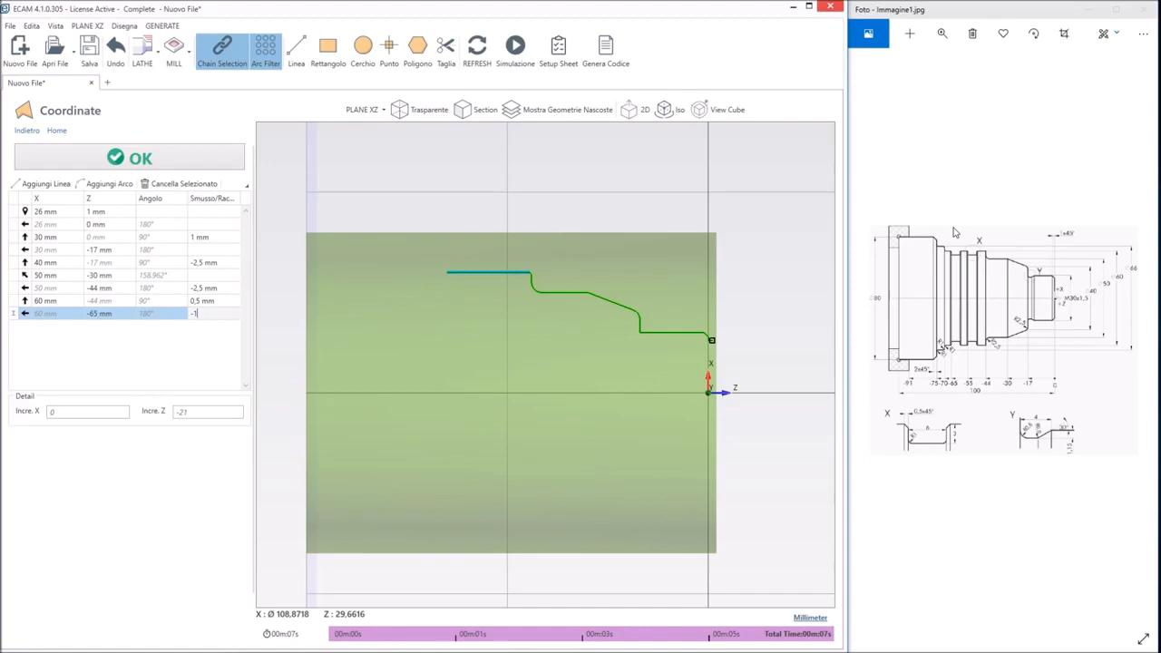
pyautogui.write('-1')
pyautogui.press('Tab')
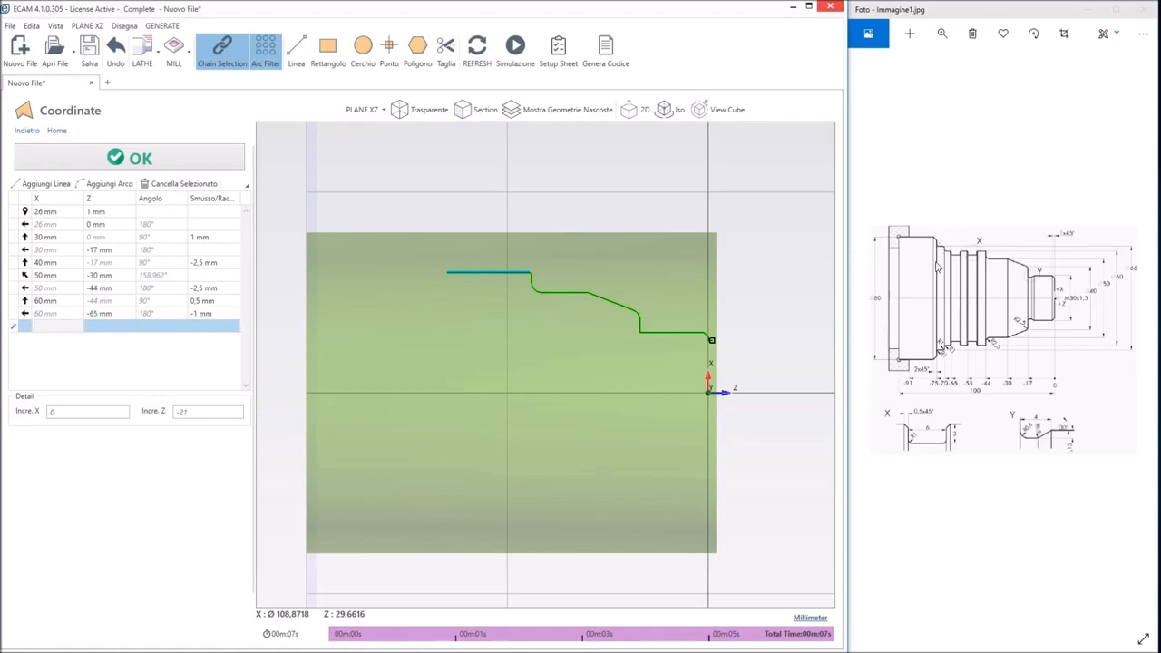
# Add a shoulder line to X 80 mm at Z -65 mm with a 2 mm chamfer
pyautogui.write('6')
pyautogui.write('0')
pyautogui.press('Tab')
pyautogui.press('Tab')
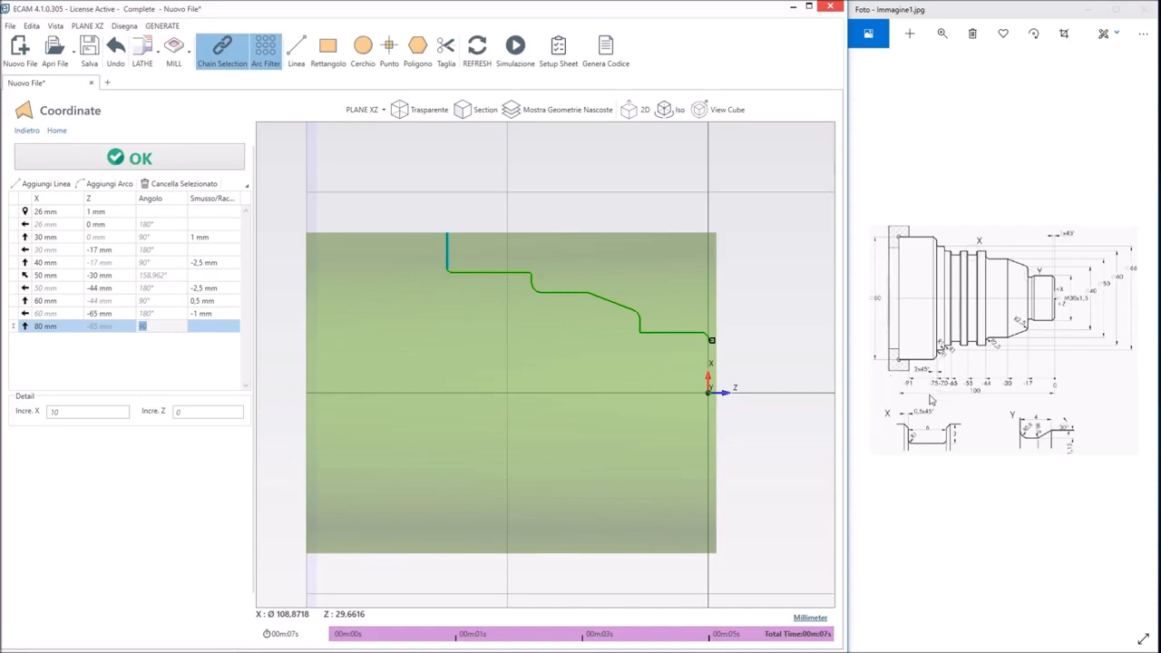
pyautogui.press('Tab')
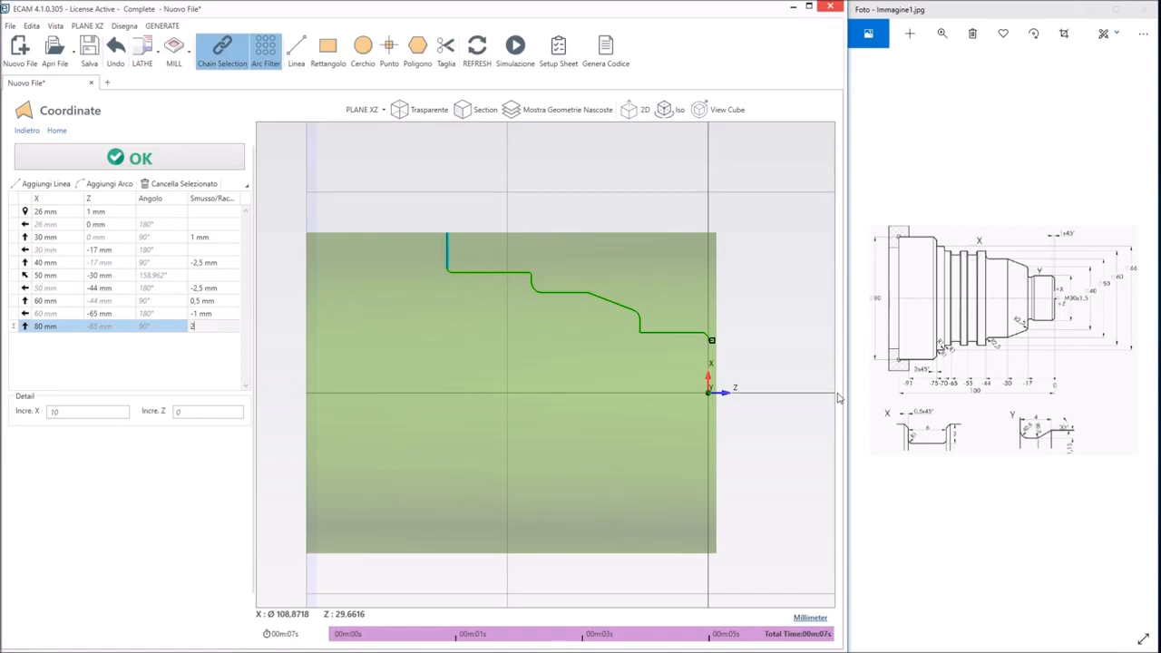
pyautogui.press('Return')
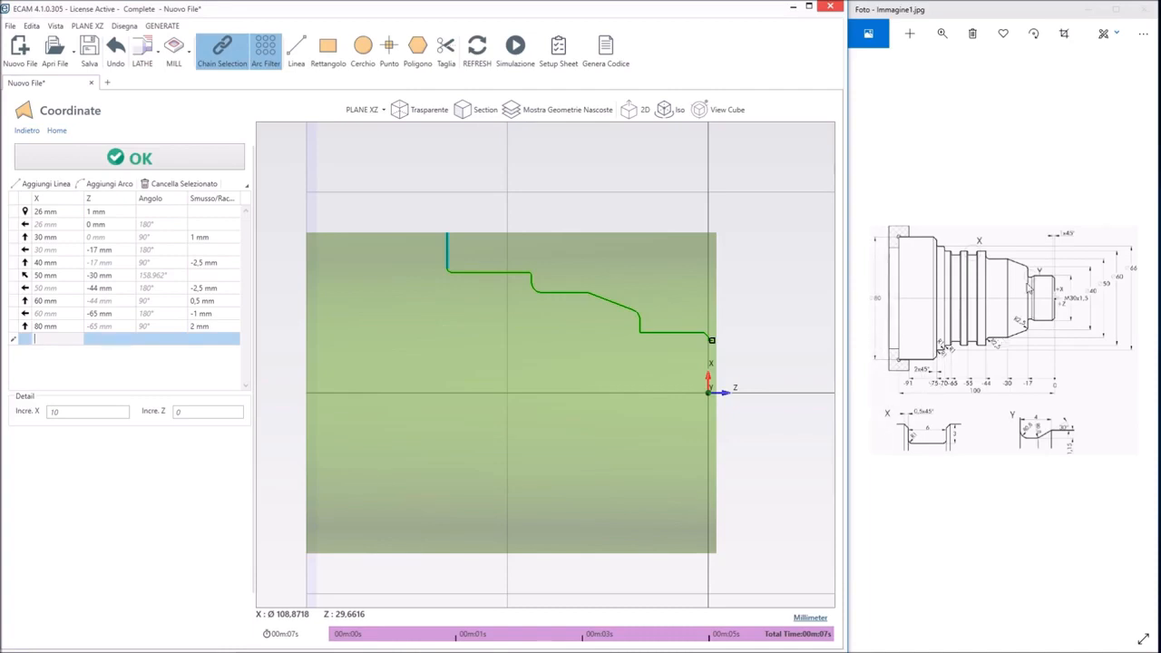
# Add a final line at X 80 mm running to Z -70 mm and accept the coordinate profile
pyautogui.press('Tab')
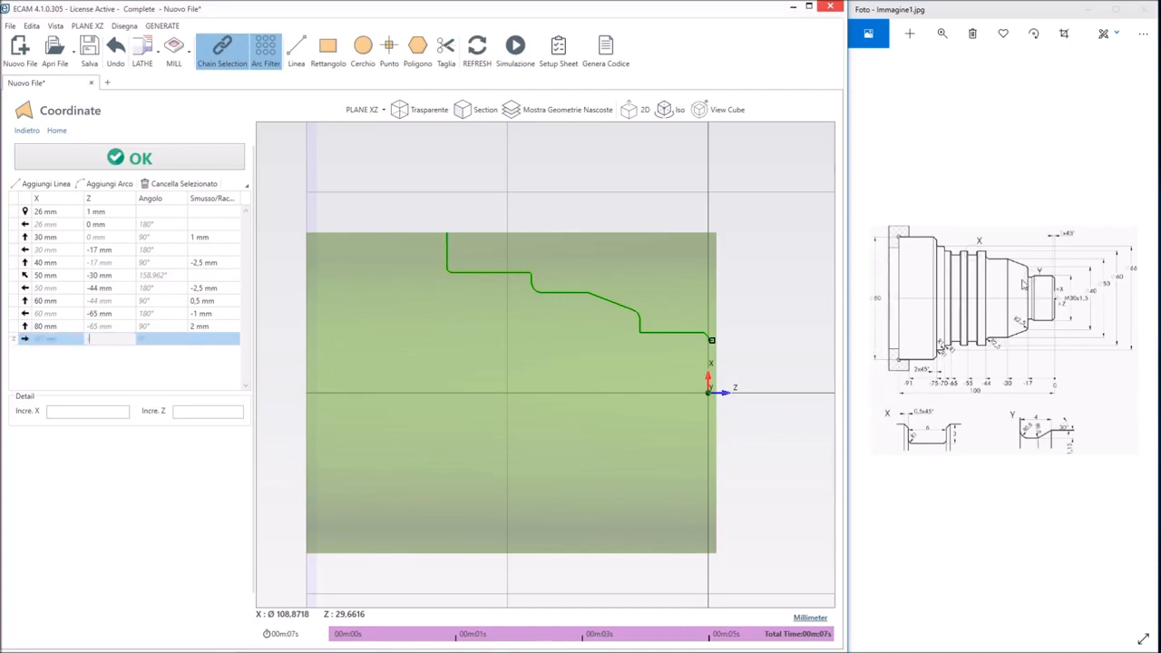
pyautogui.press('Tab')
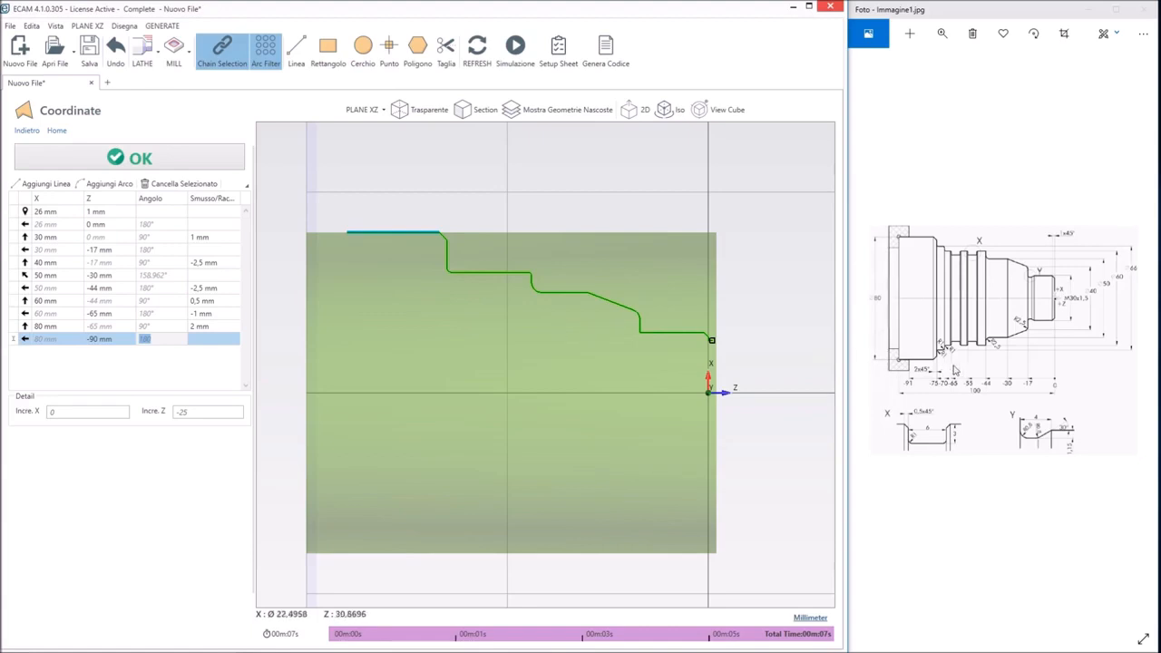
pyautogui.click(96, 339)
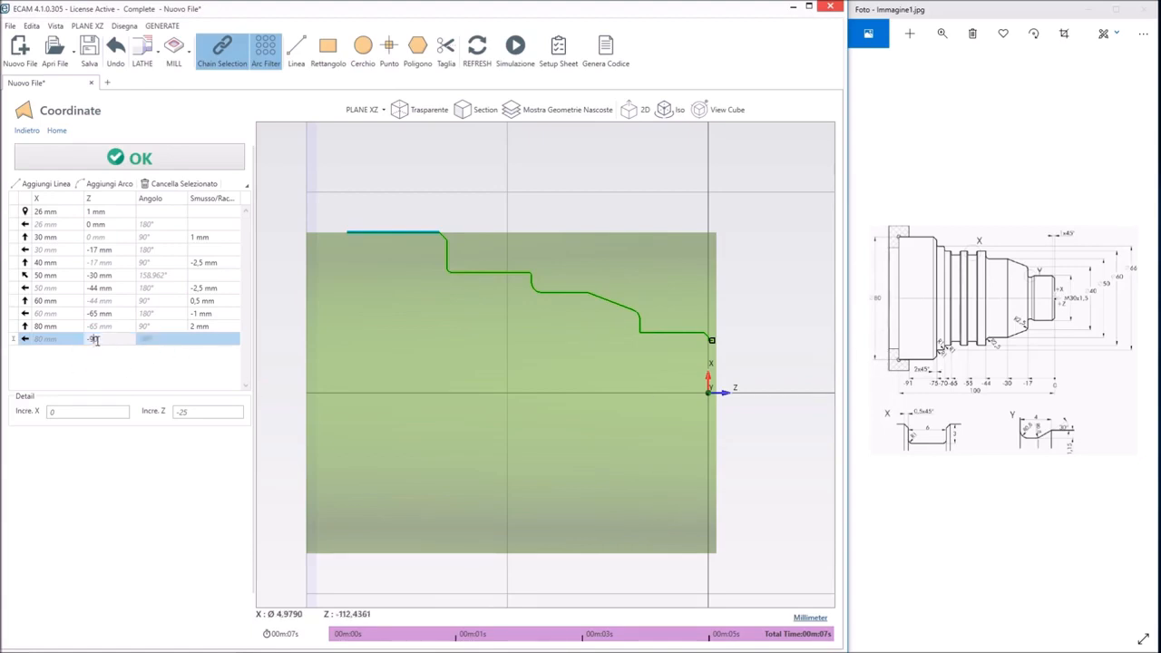
pyautogui.doubleClick(93, 340)
pyautogui.write('-70')
pyautogui.press('Tab')
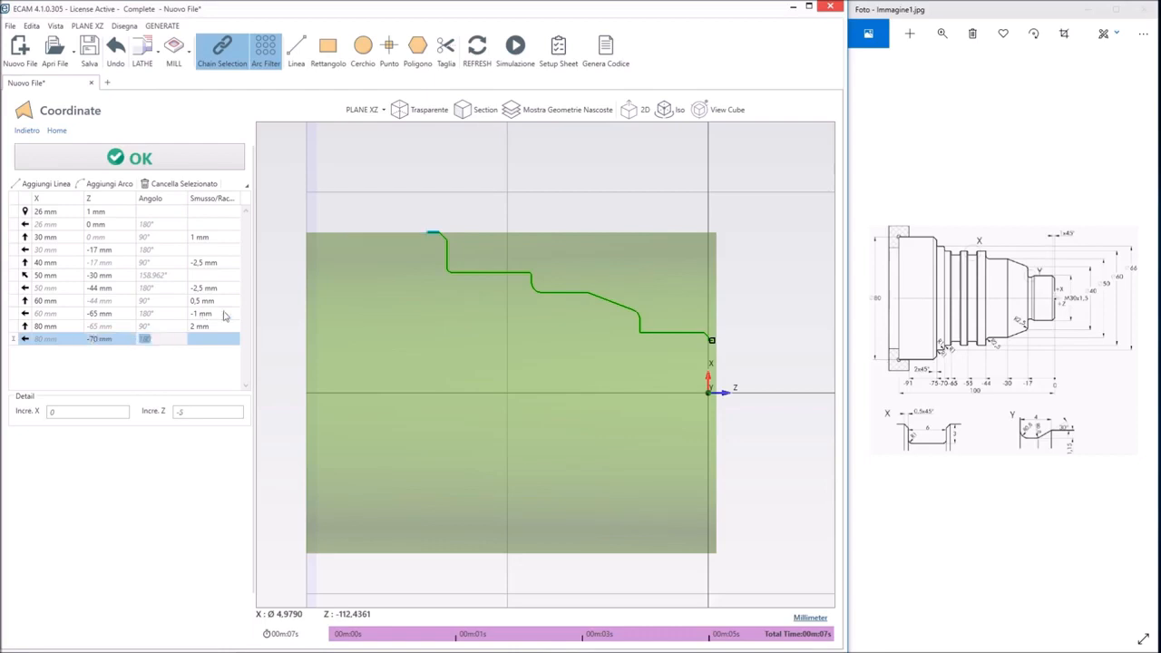
pyautogui.click(156, 169)
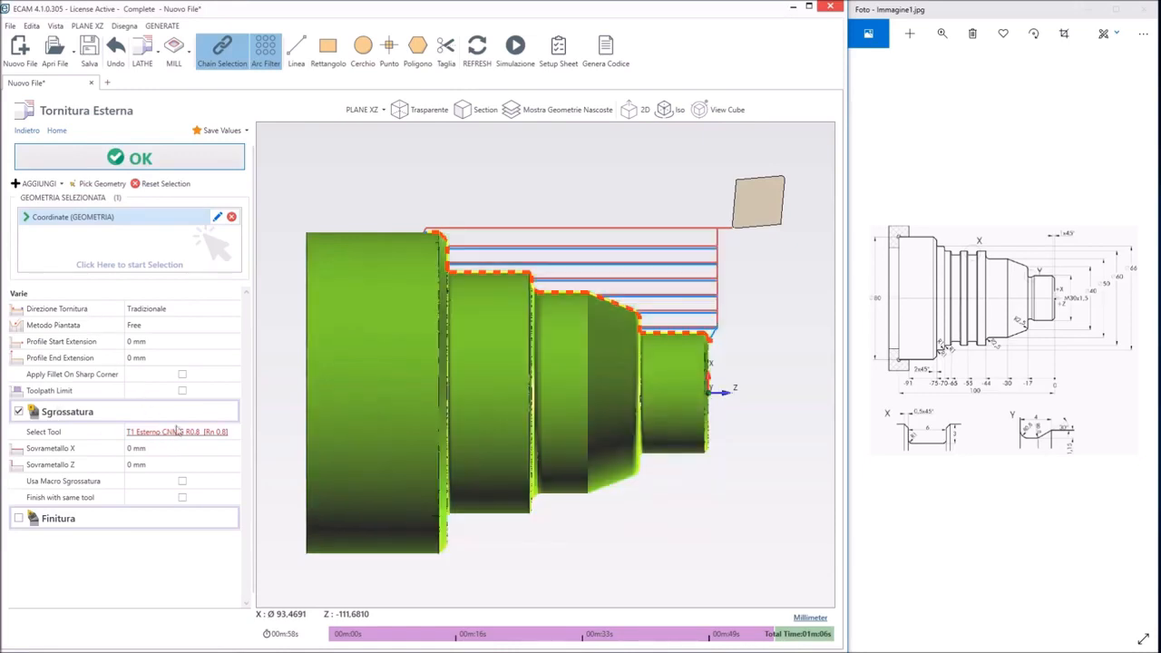
# Keep T1 Esterno CNMG R0.8 as the roughing tool and set the roughing allowances to 1 mm in X and 0,1 mm in Z
pyautogui.click(201, 433)
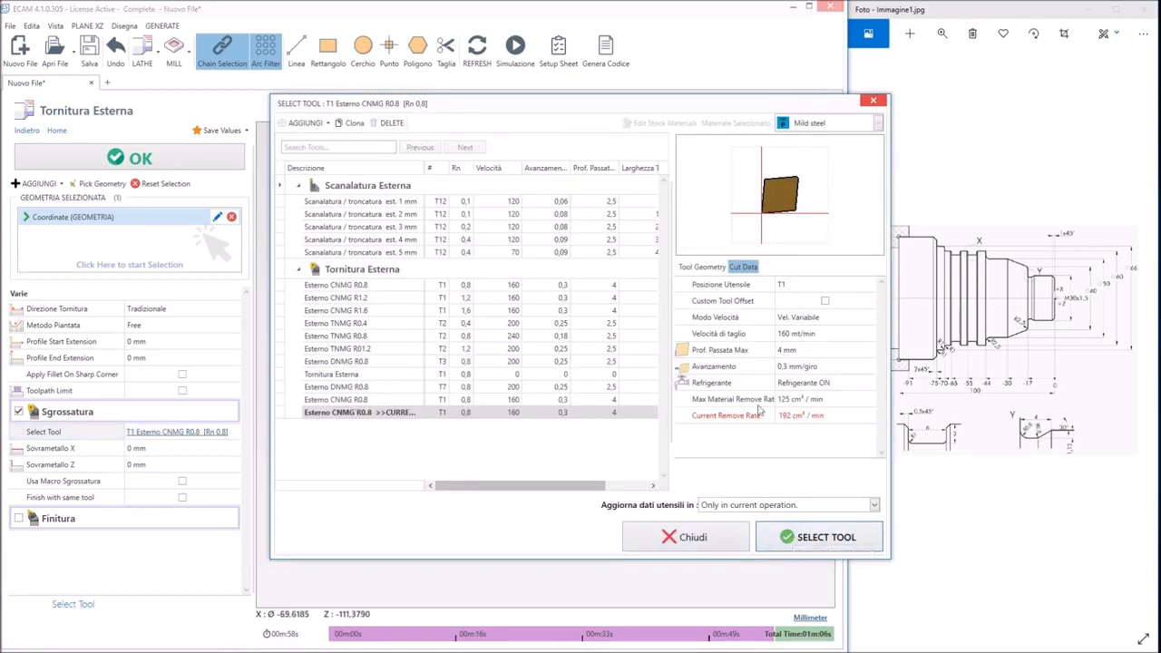
pyautogui.click(818, 540)
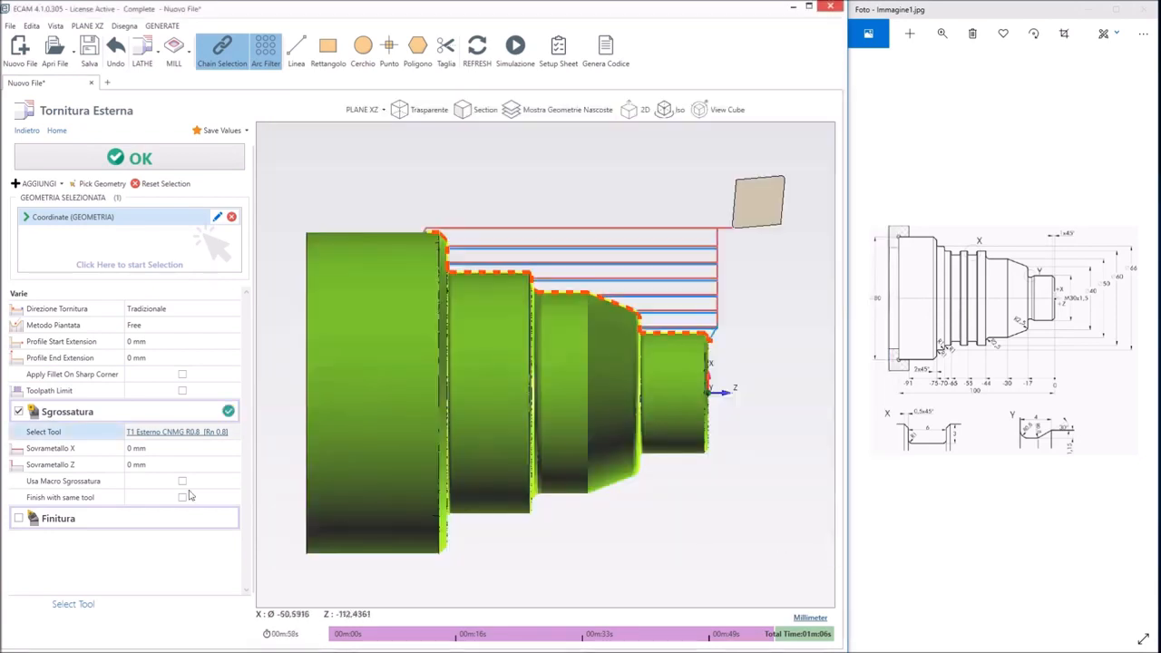
pyautogui.click(137, 450)
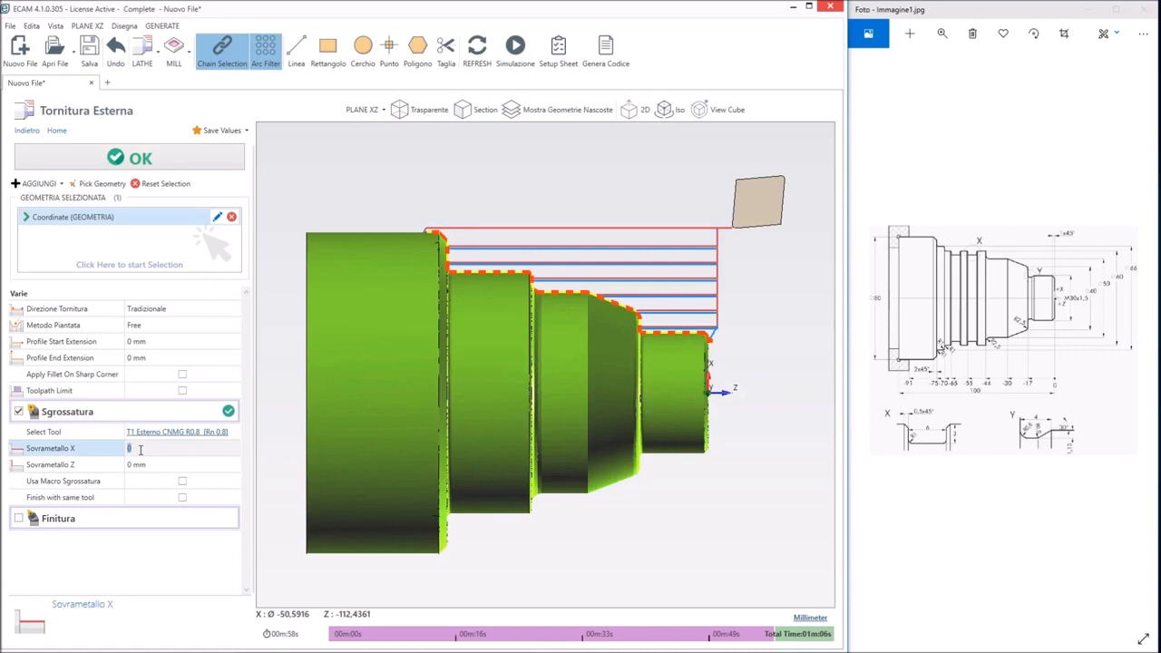
pyautogui.write('1')
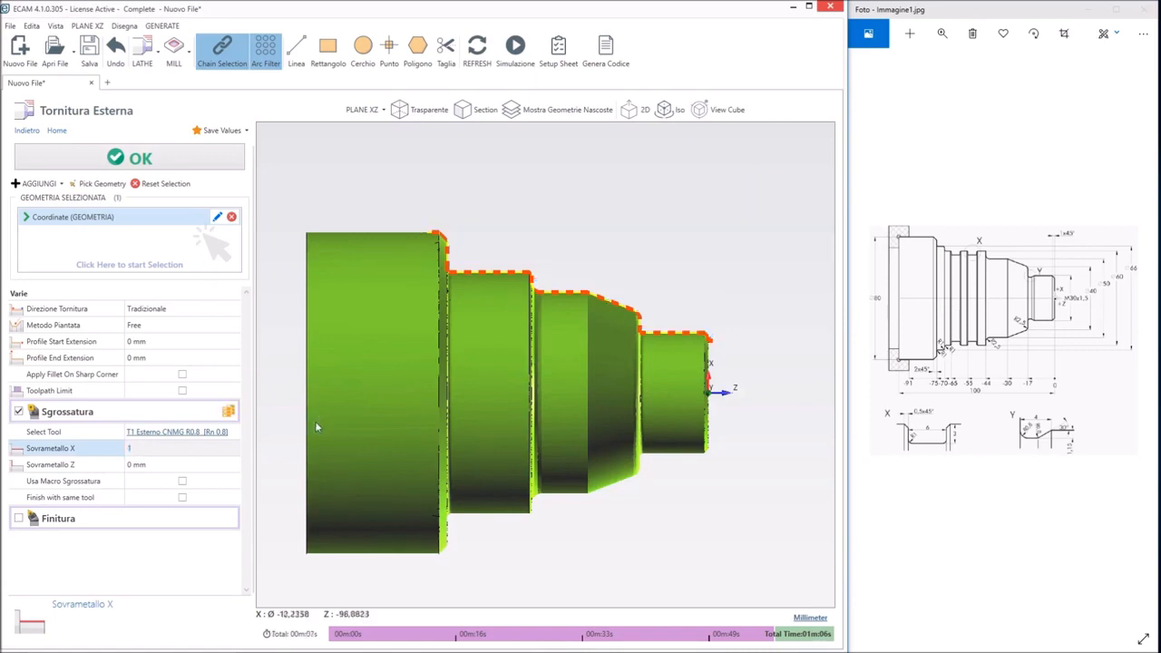
pyautogui.click(143, 466)
pyautogui.write('0')
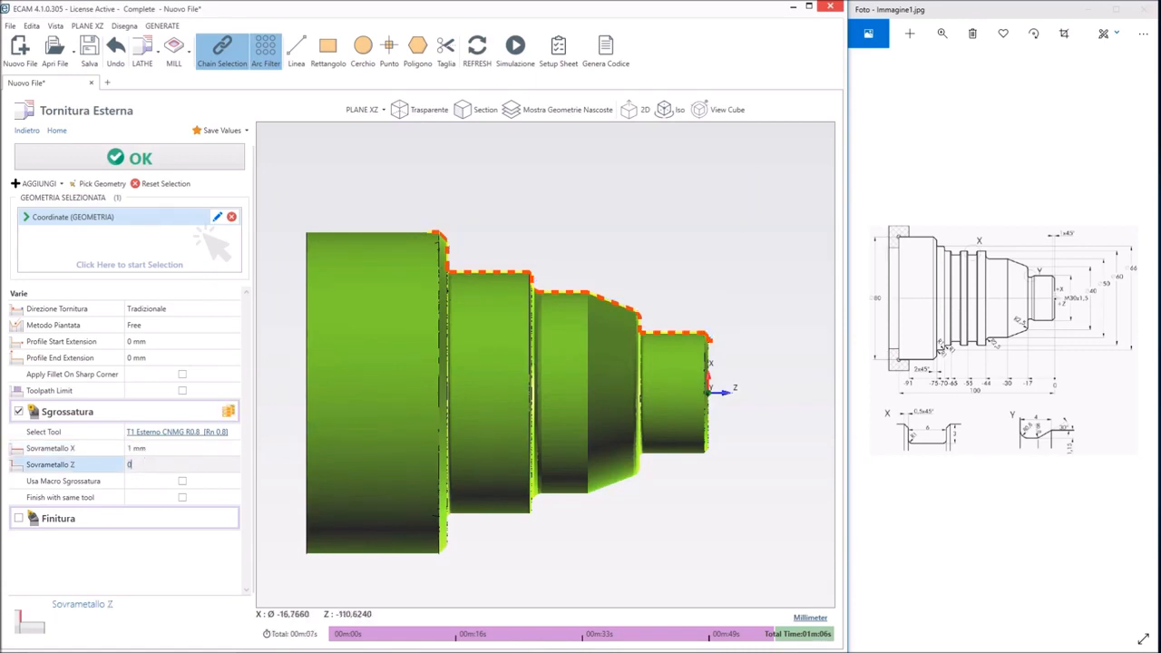
pyautogui.write('.1')
pyautogui.press('Return')
# Enable finishing for the external turning and add a new external turning tool to the tool list
pyautogui.click(18, 518)
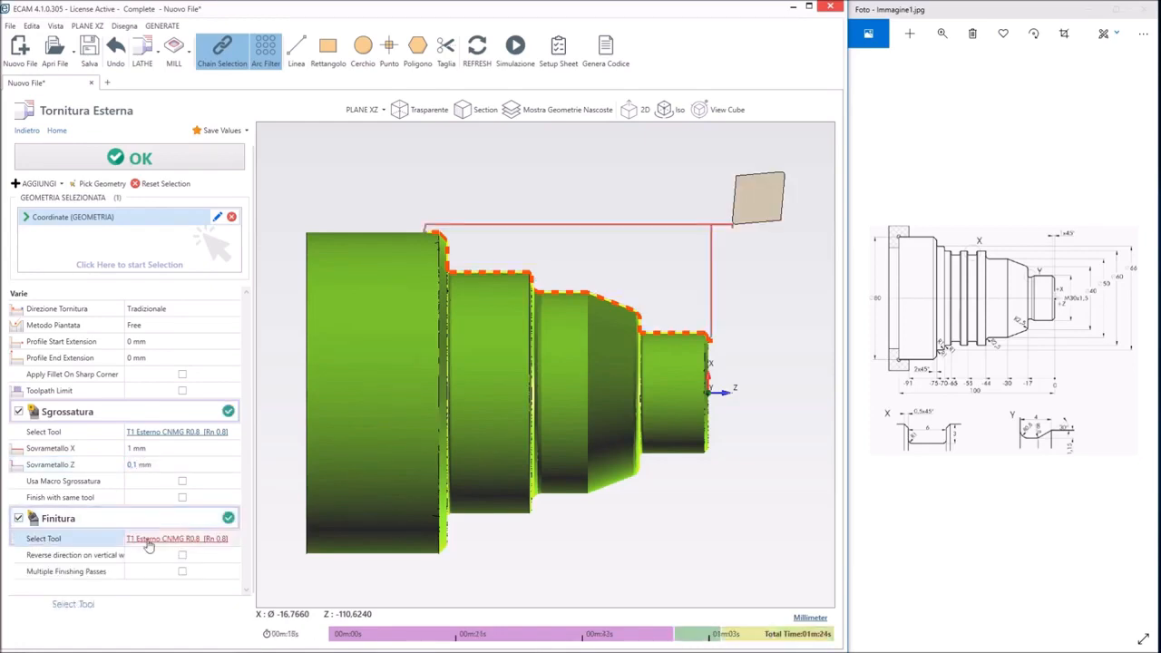
pyautogui.click(150, 539)
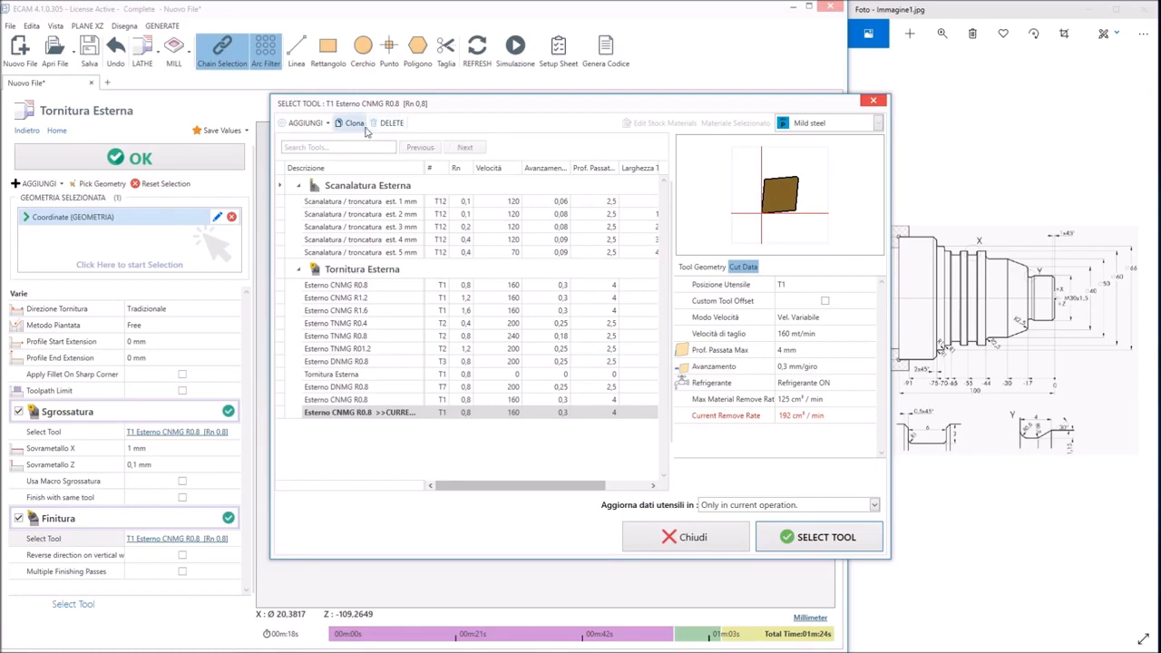
pyautogui.click(307, 123)
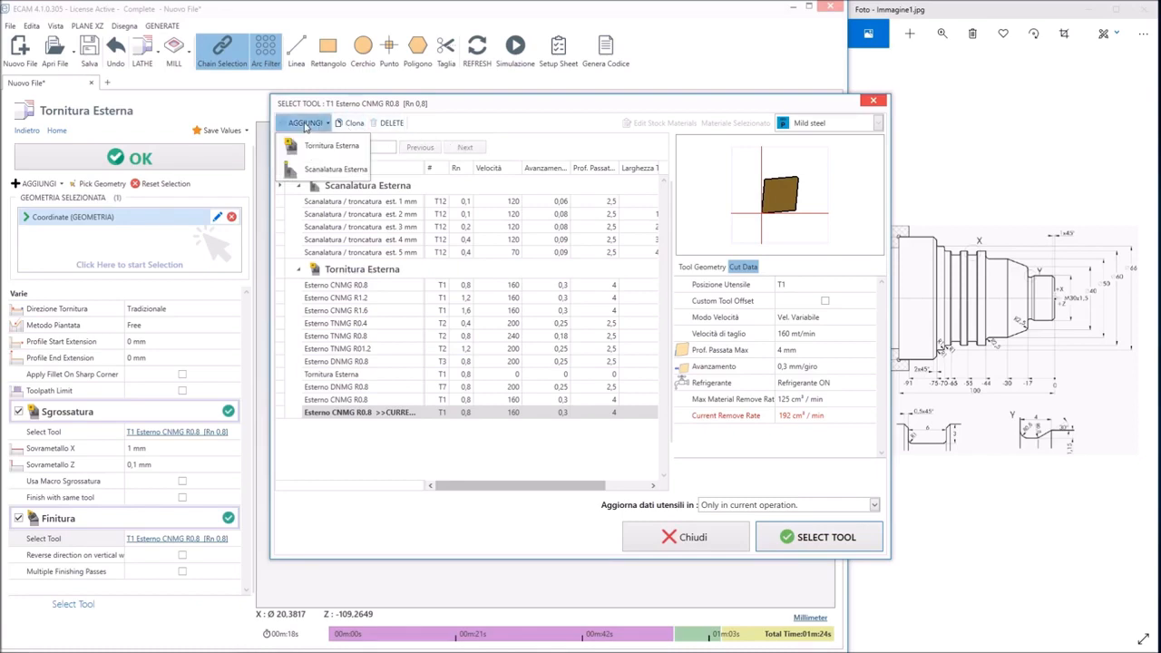
pyautogui.click(318, 145)
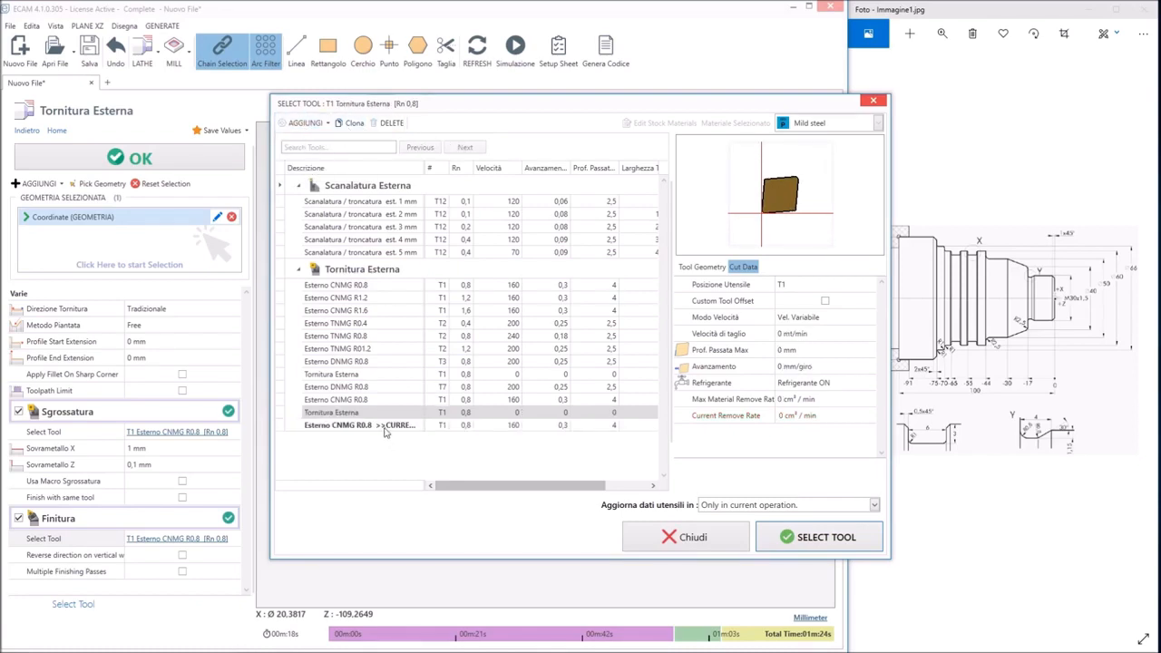
# Give the current Esterno CNMG R0.8 finishing tool position T3 and V - 35° insert geometry, select it, and accept the external turning
pyautogui.doubleClick(396, 425)
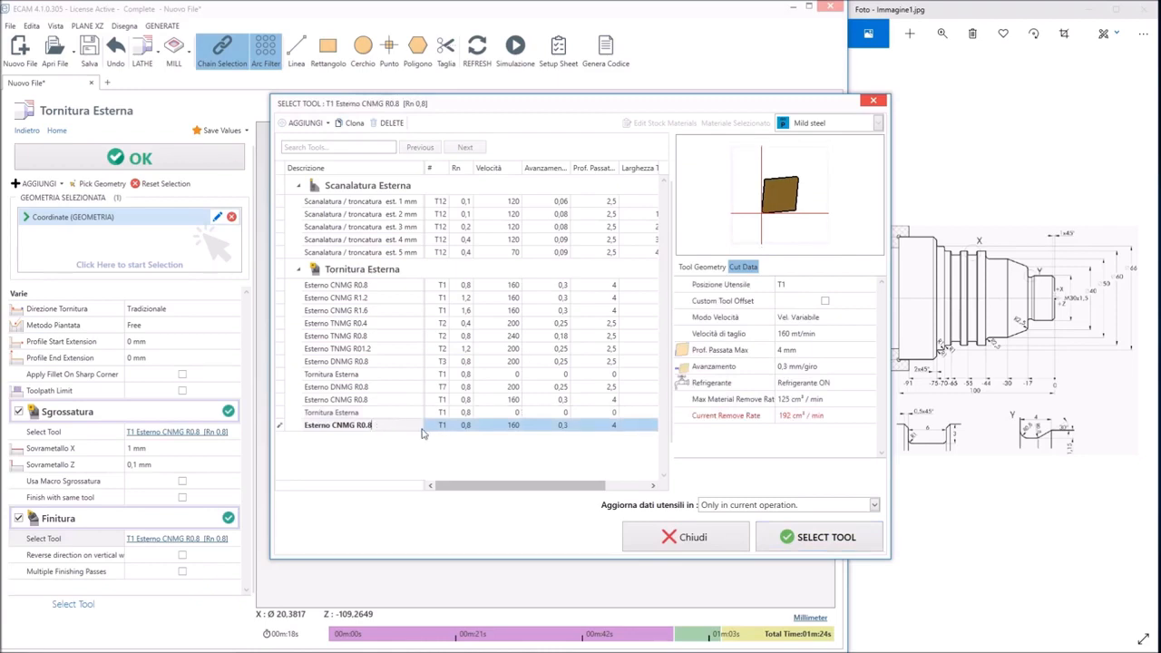
pyautogui.click(439, 425)
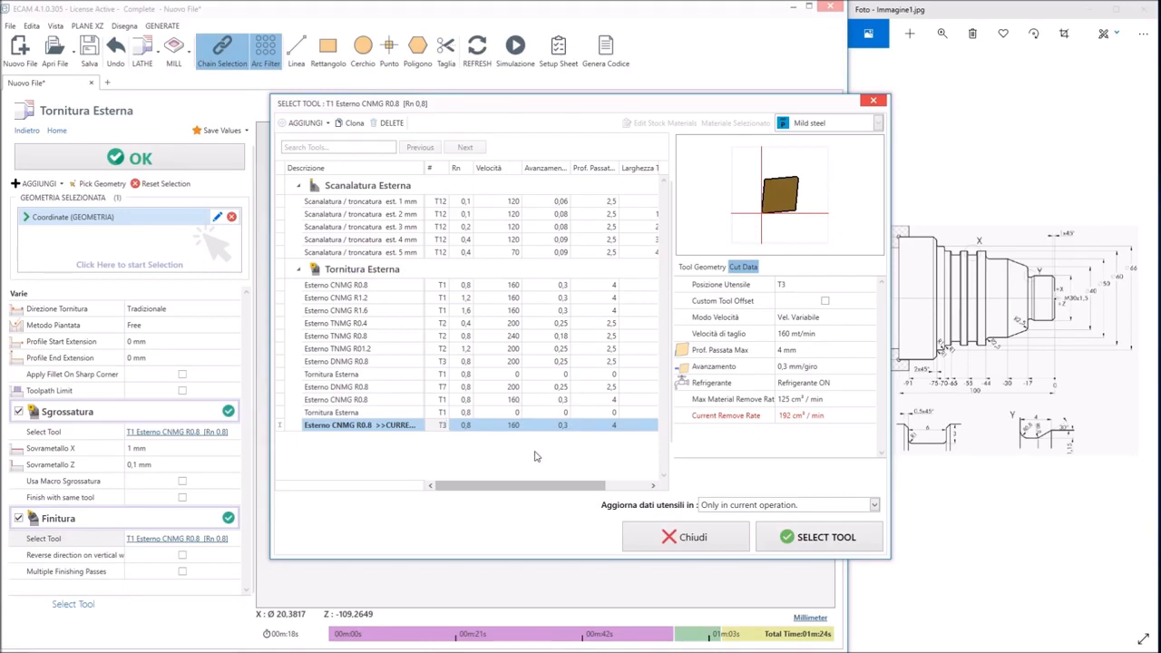
pyautogui.click(712, 269)
pyautogui.click(810, 350)
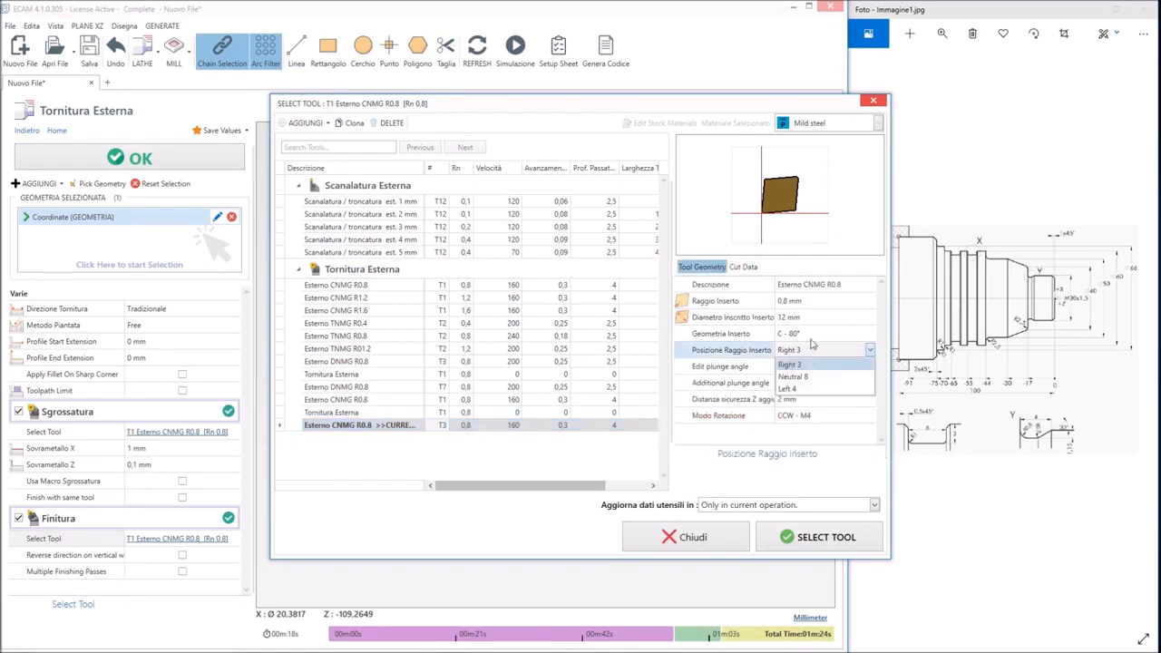
pyautogui.click(811, 339)
pyautogui.click(811, 335)
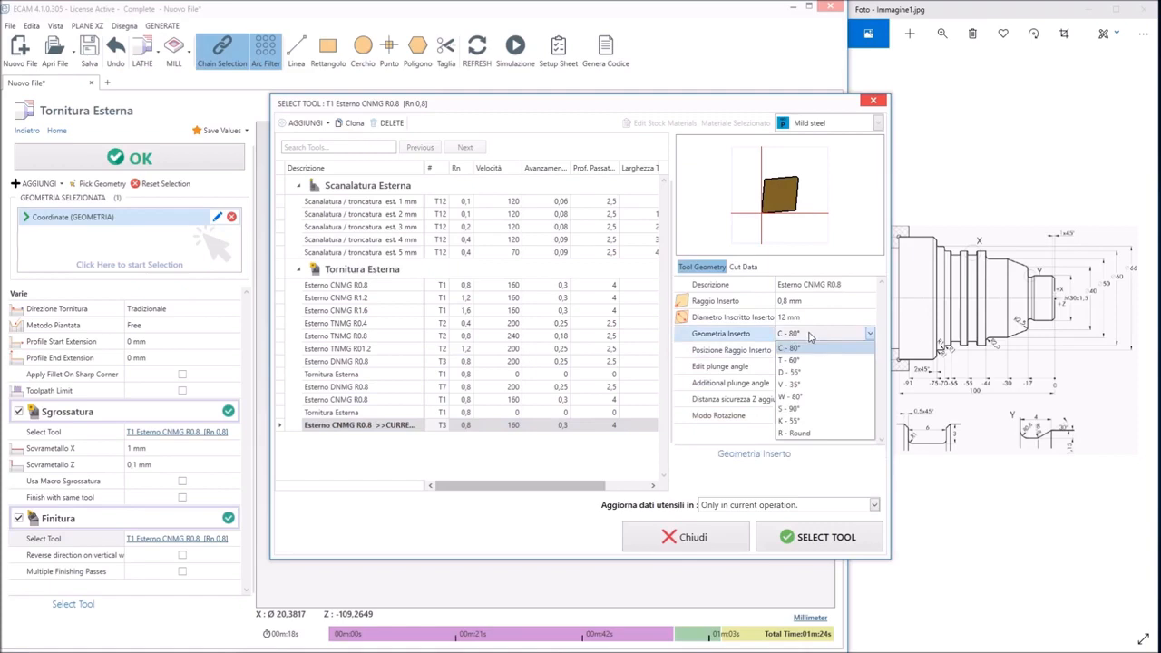
pyautogui.click(792, 385)
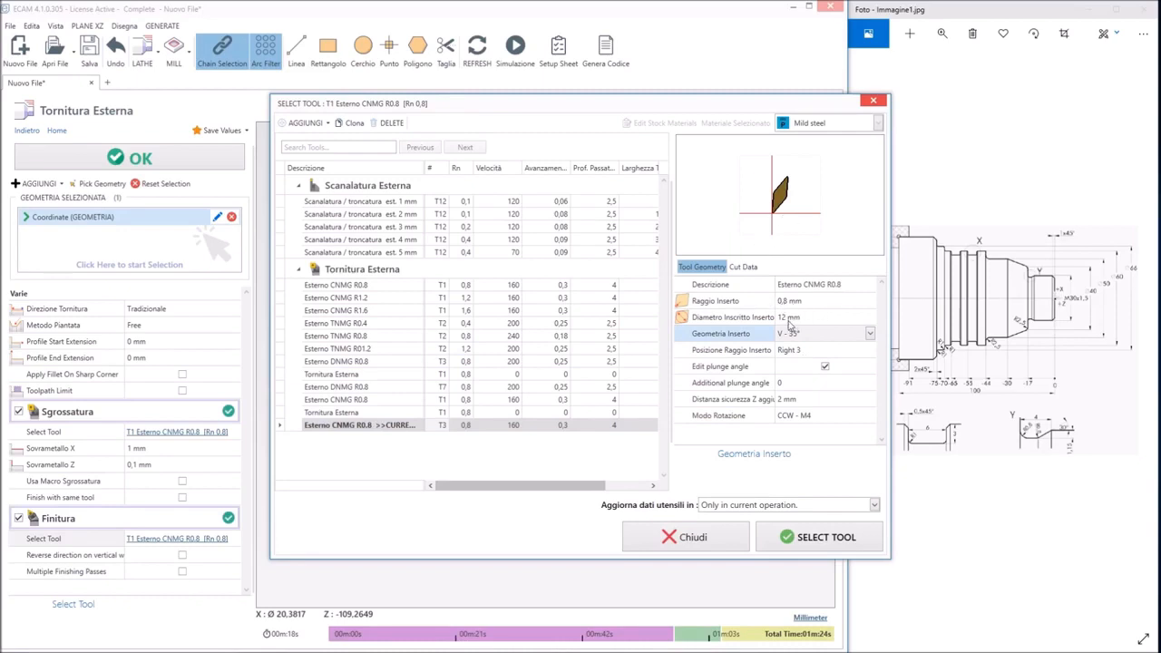
pyautogui.click(796, 541)
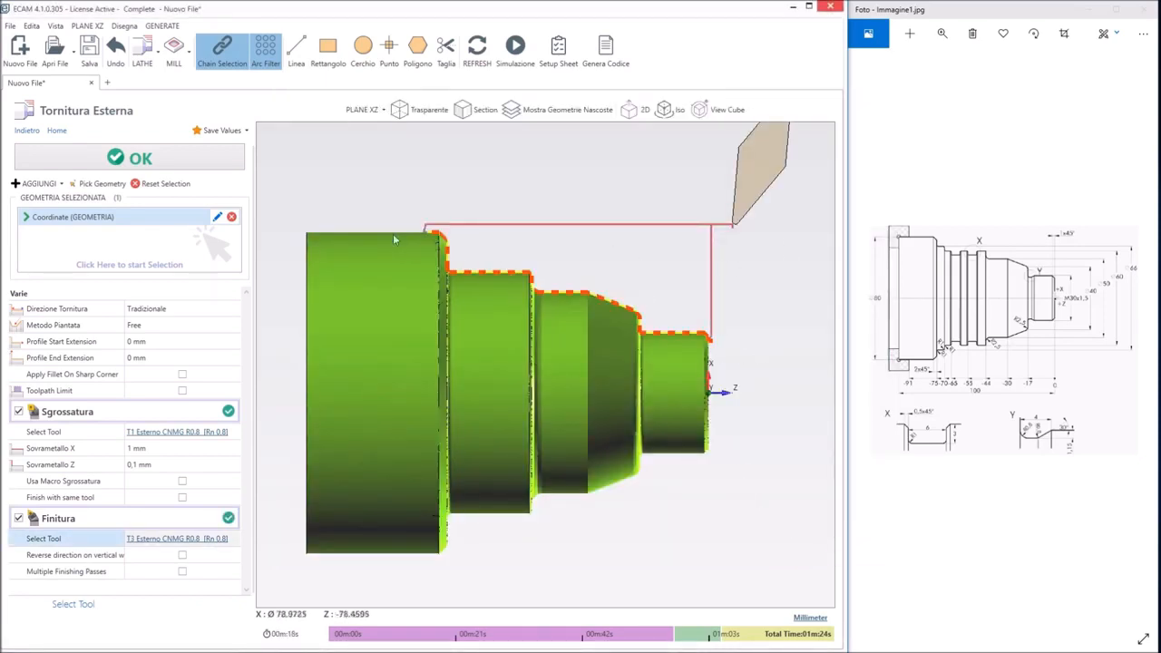
pyautogui.click(139, 159)
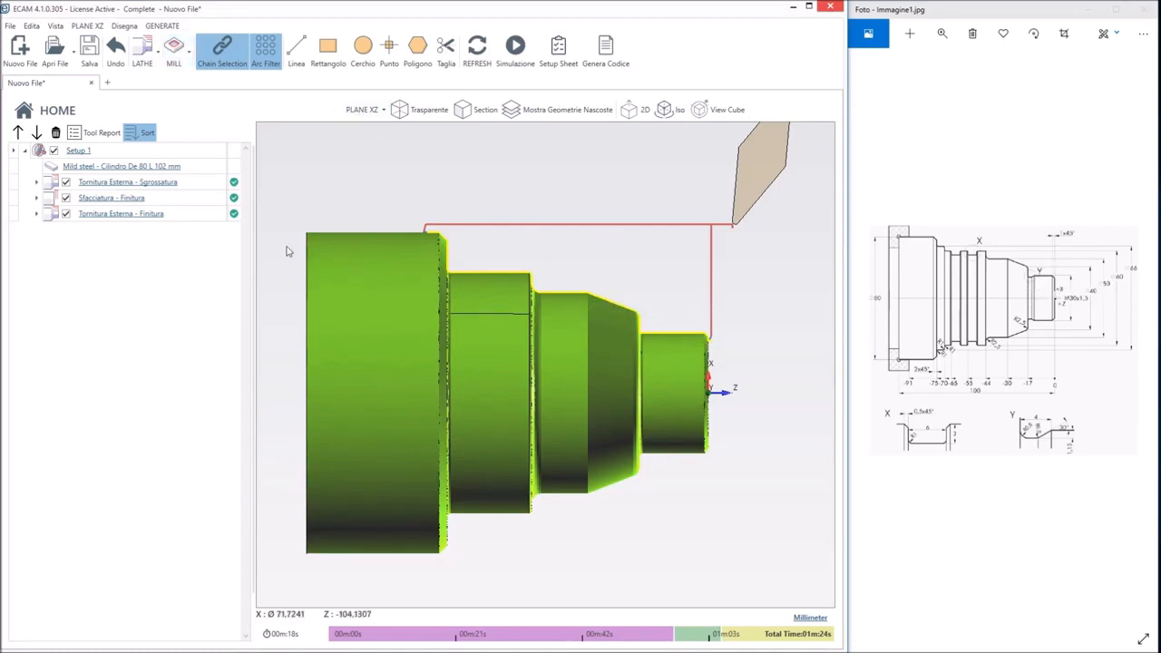
# Add a manual code (Codice Manuale) lathe operation after the external turning
pyautogui.click(123, 27)
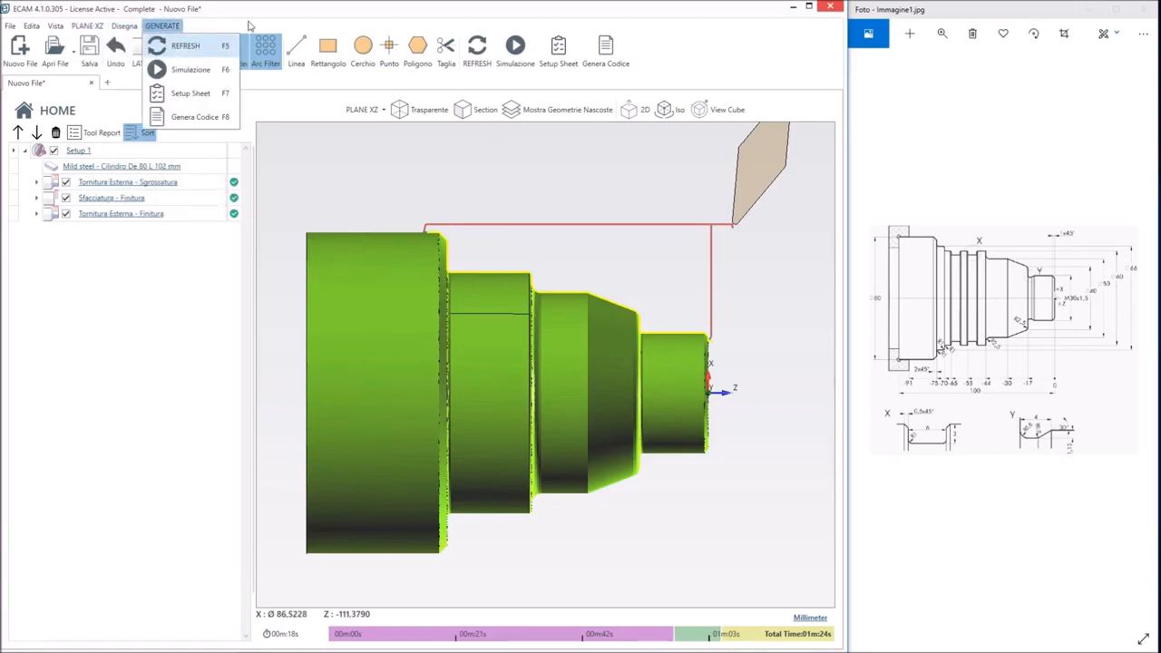
pyautogui.click(250, 26)
pyautogui.click(150, 56)
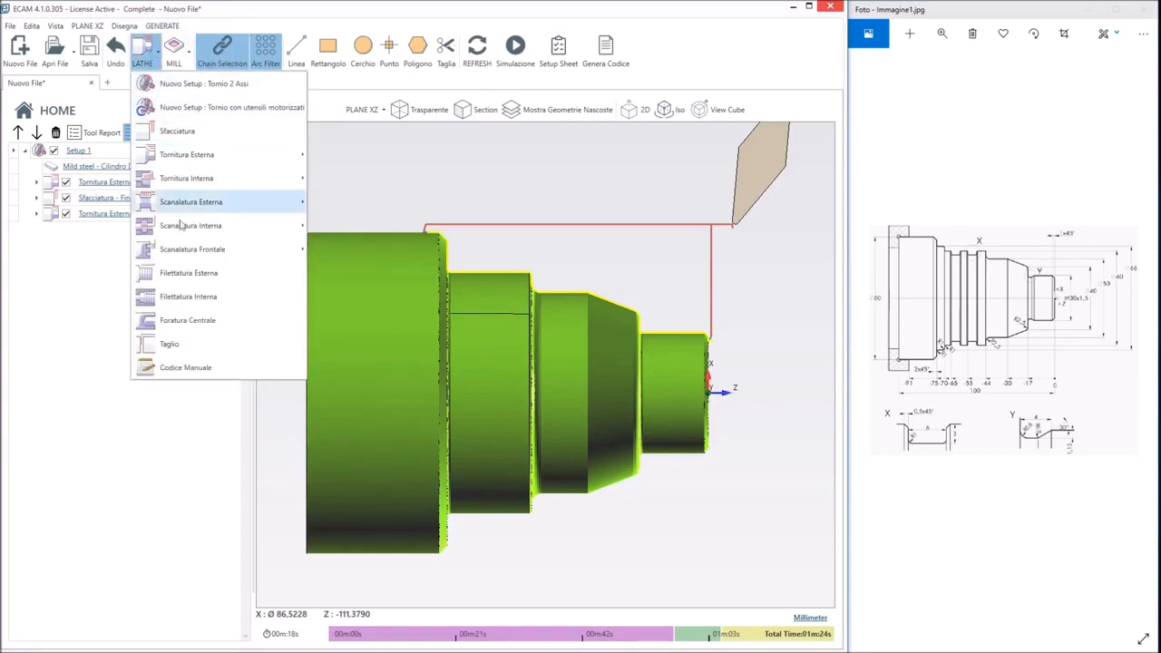
pyautogui.click(185, 367)
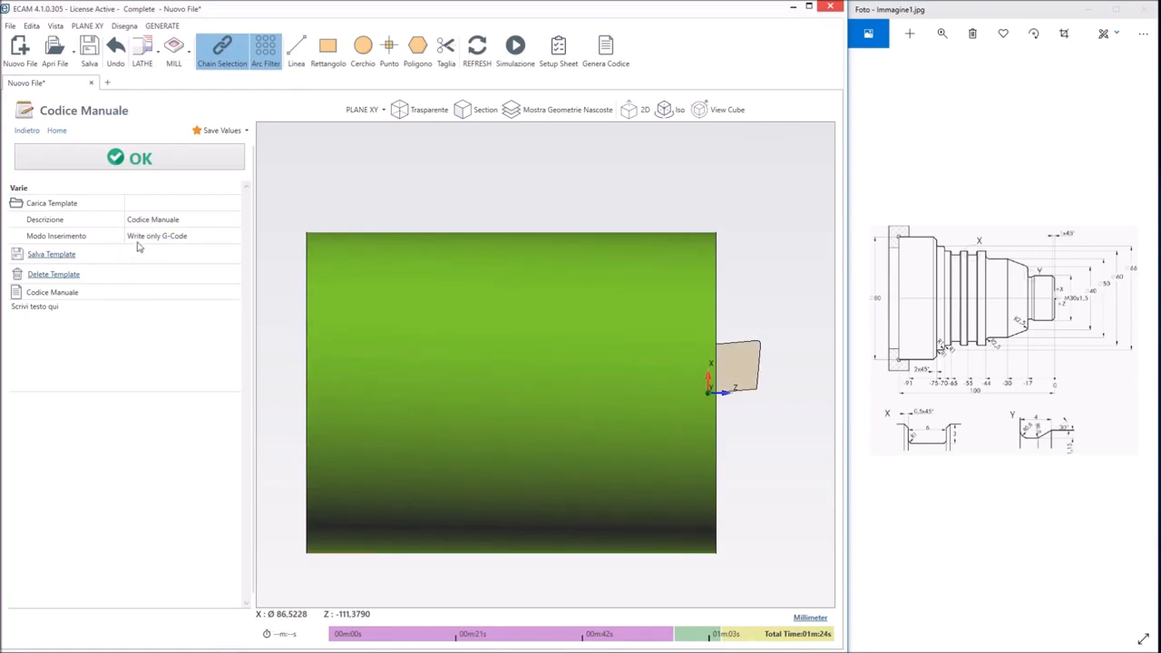
# Replace the placeholder text of the manual code with the rapid move G0 Z-13.8X100
pyautogui.click(66, 313)
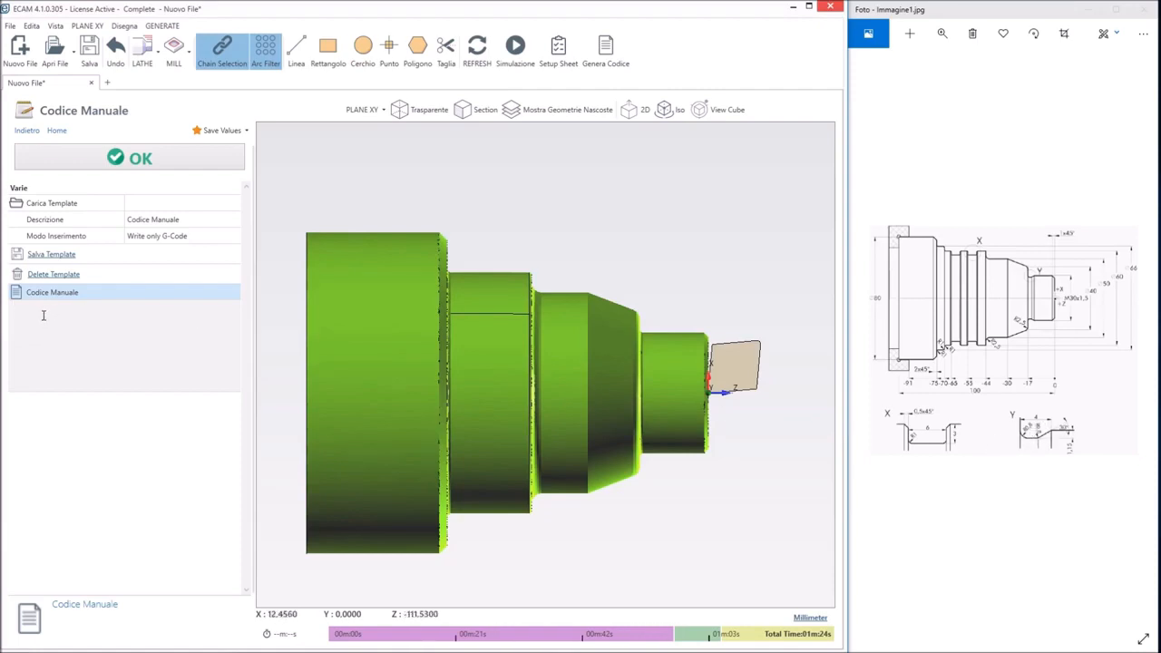
pyautogui.write('g')
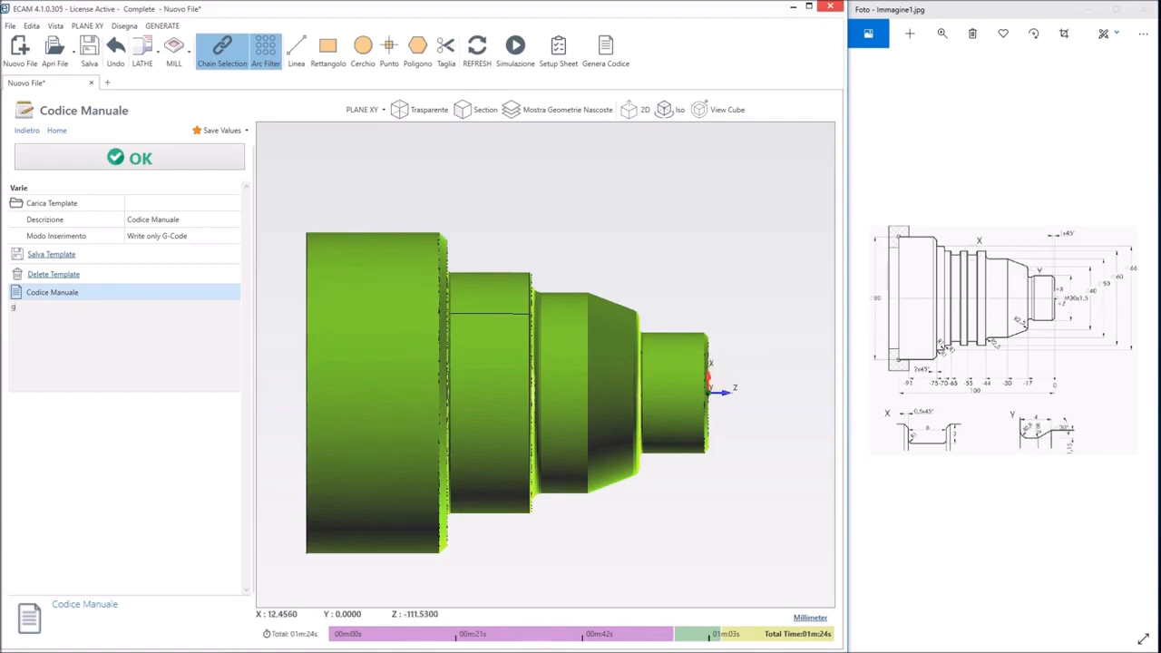
pyautogui.write('0')
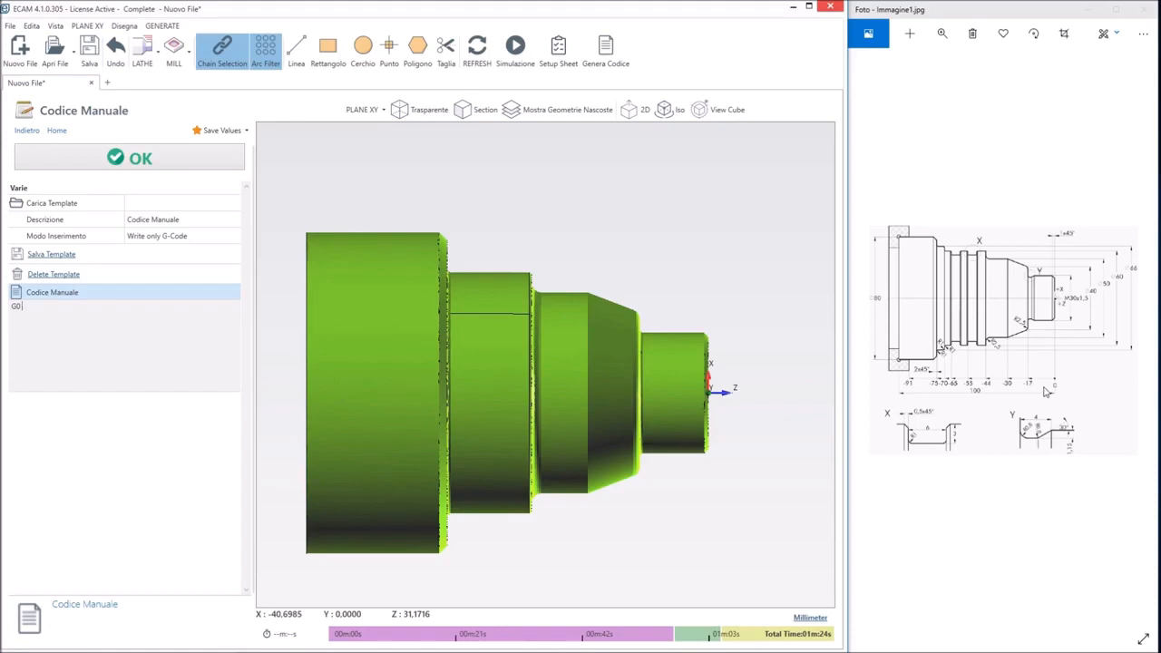
pyautogui.write('Z-13.8')
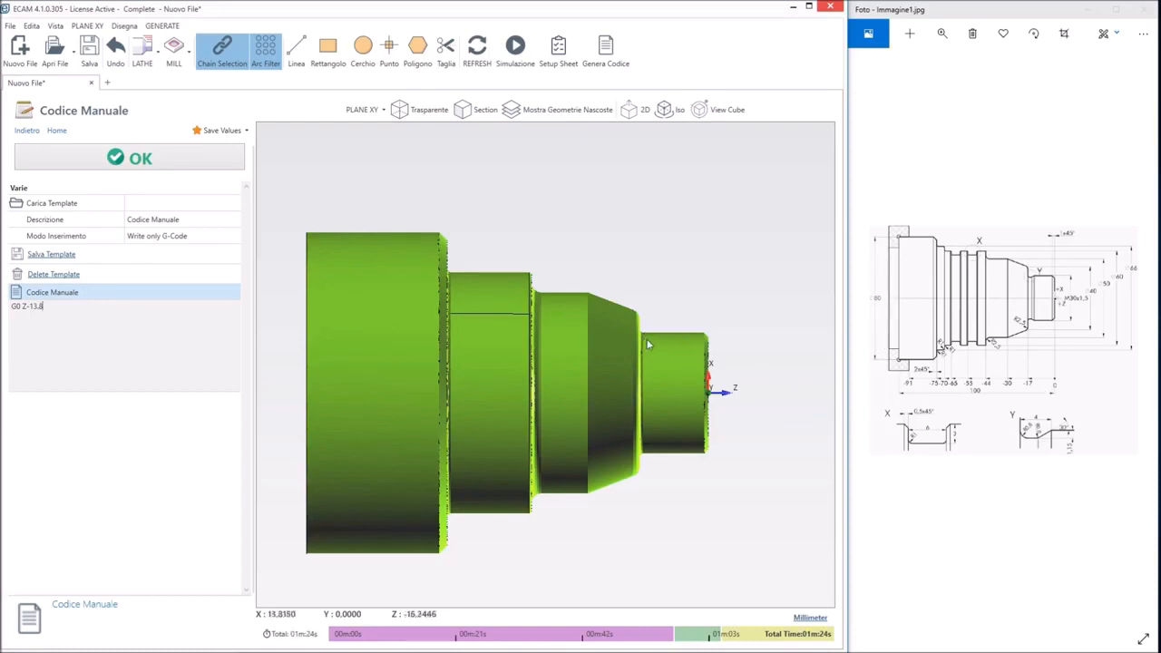
pyautogui.click(51, 307)
pyautogui.write('X100')
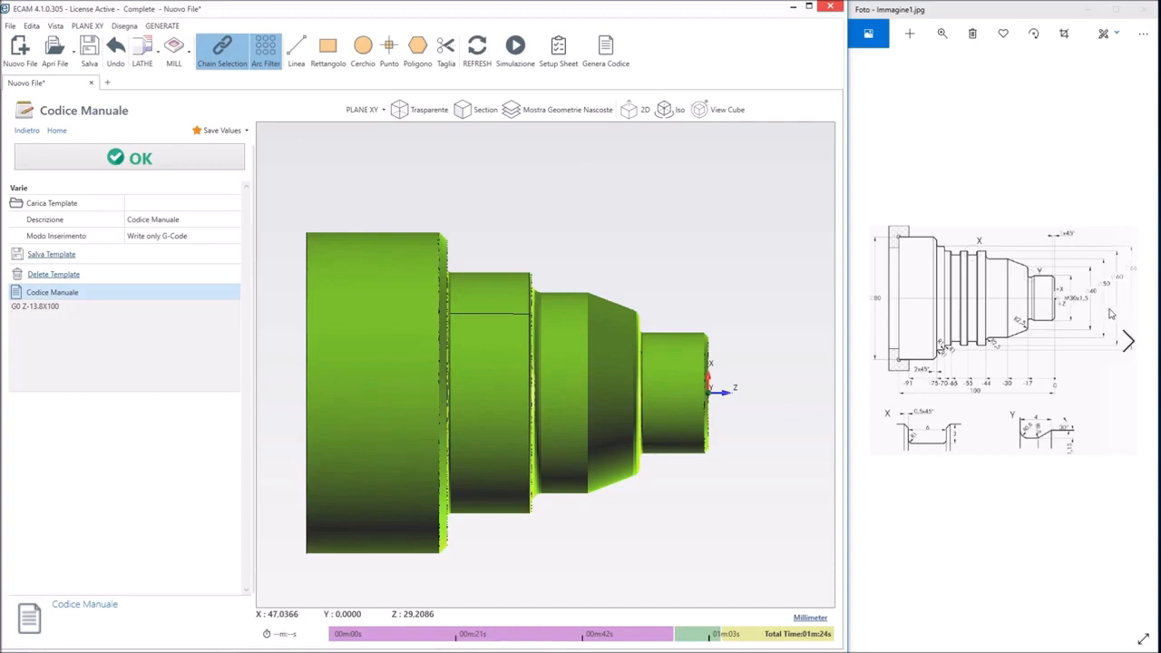
# Add the approach position X31 and the feed move G1X30F0.2 as new lines of the manual code
pyautogui.write('X31 ')
pyautogui.write('G')
pyautogui.write('1X')
pyautogui.write('30F0.2')
pyautogui.press('Return')
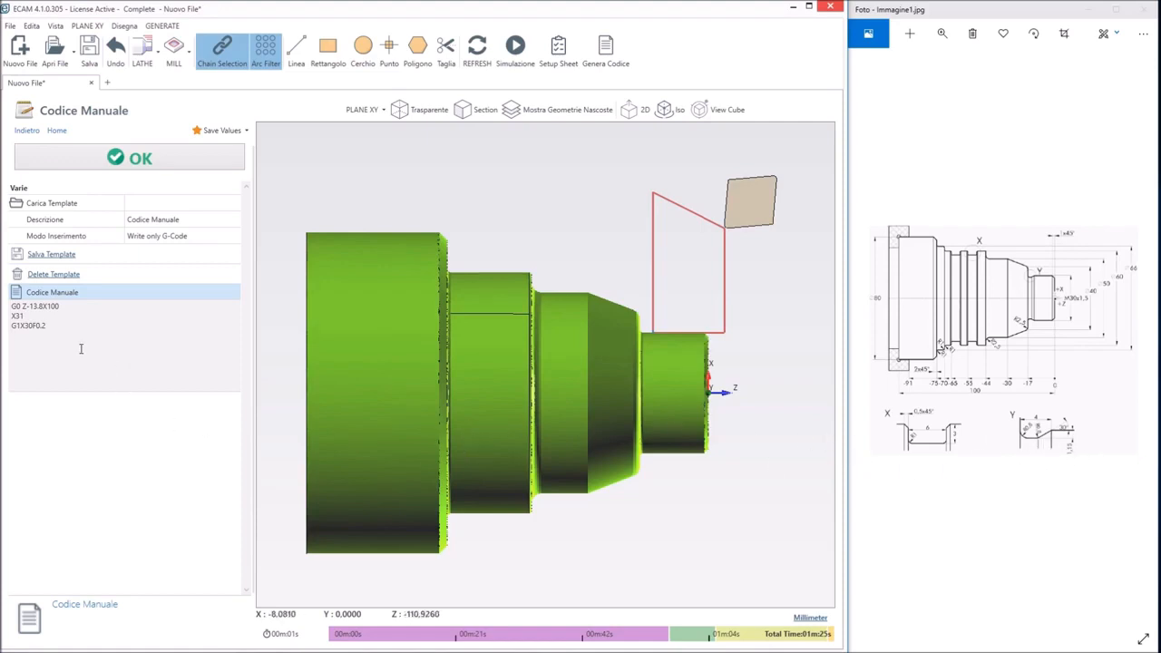
pyautogui.write('G1 X')
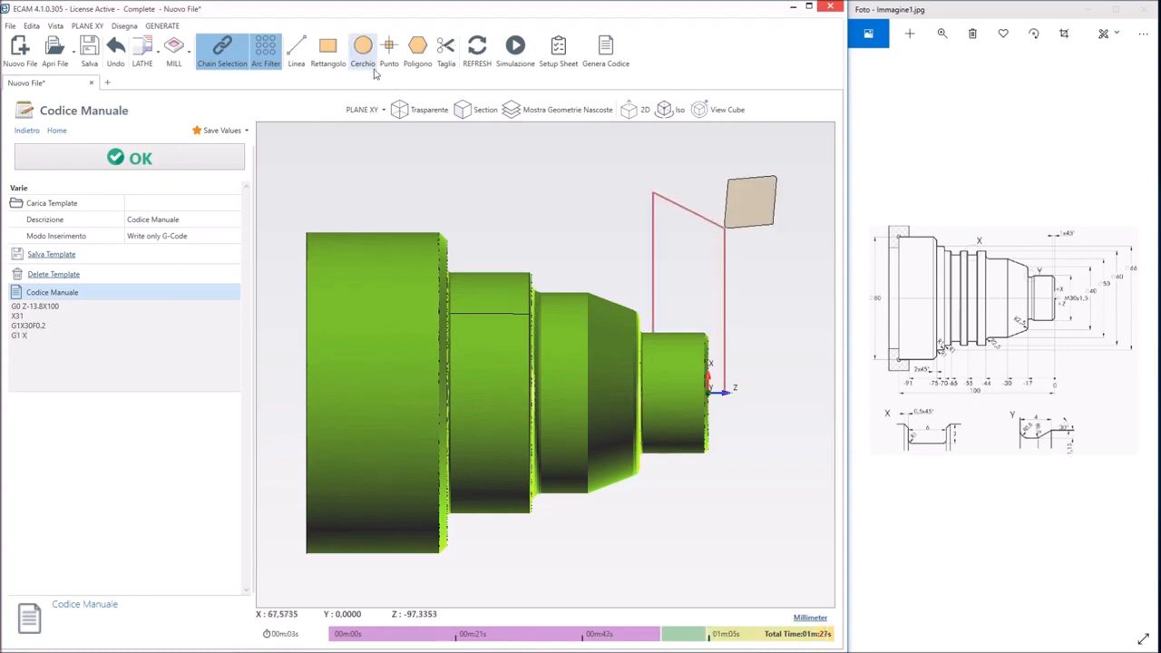
# Add the groove cutting moves G1 X27.7Z-12.5 and Z-17 to the manual code
pyautogui.write('27')
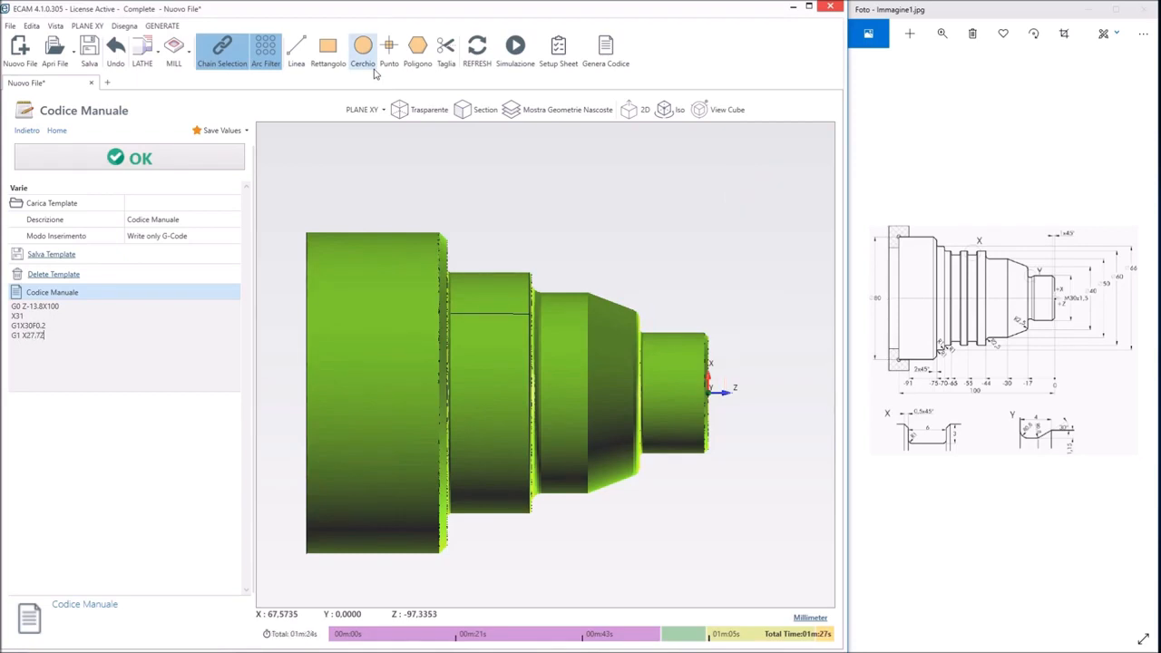
pyautogui.write('.7Z-12.5')
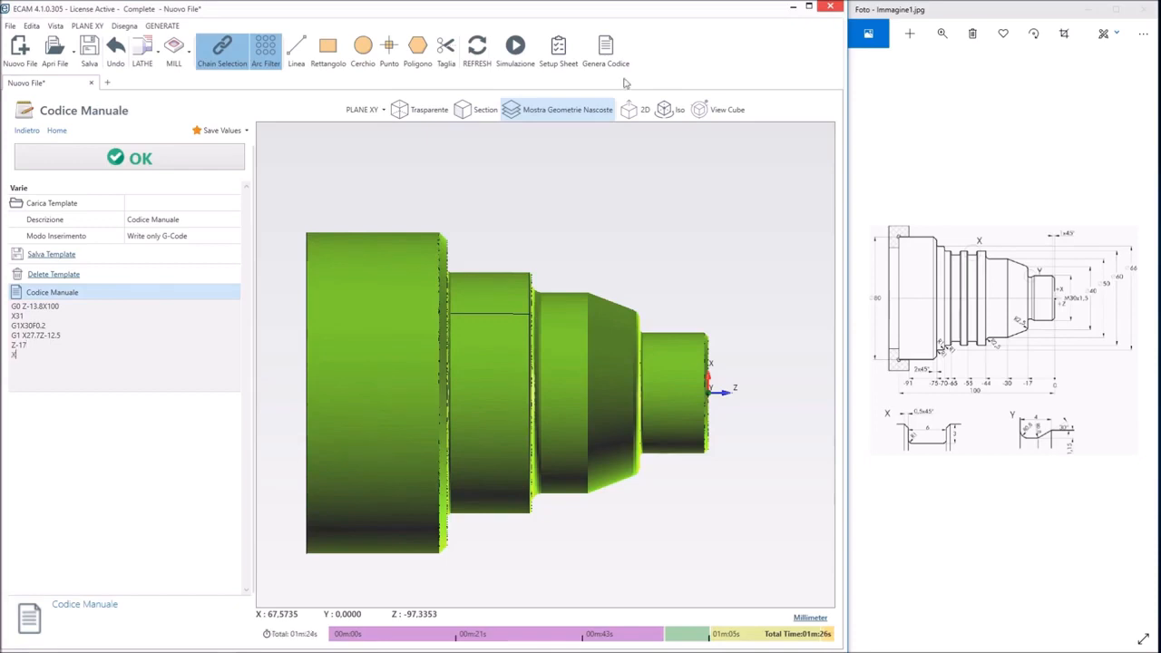
pyautogui.press('Return')
# Add the exit move X40 F0.3 and the rapid retract G0X300Z300, and accept the manual code
pyautogui.write('X40 F')
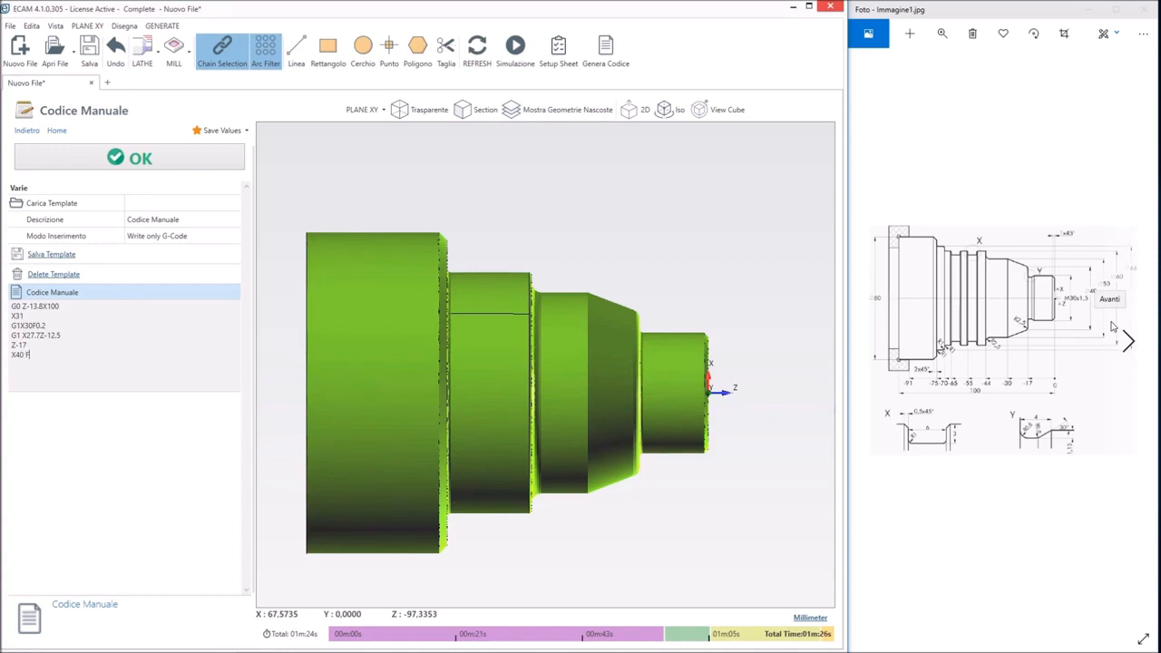
pyautogui.write('0.')
pyautogui.write('3')
pyautogui.write('00Z300')
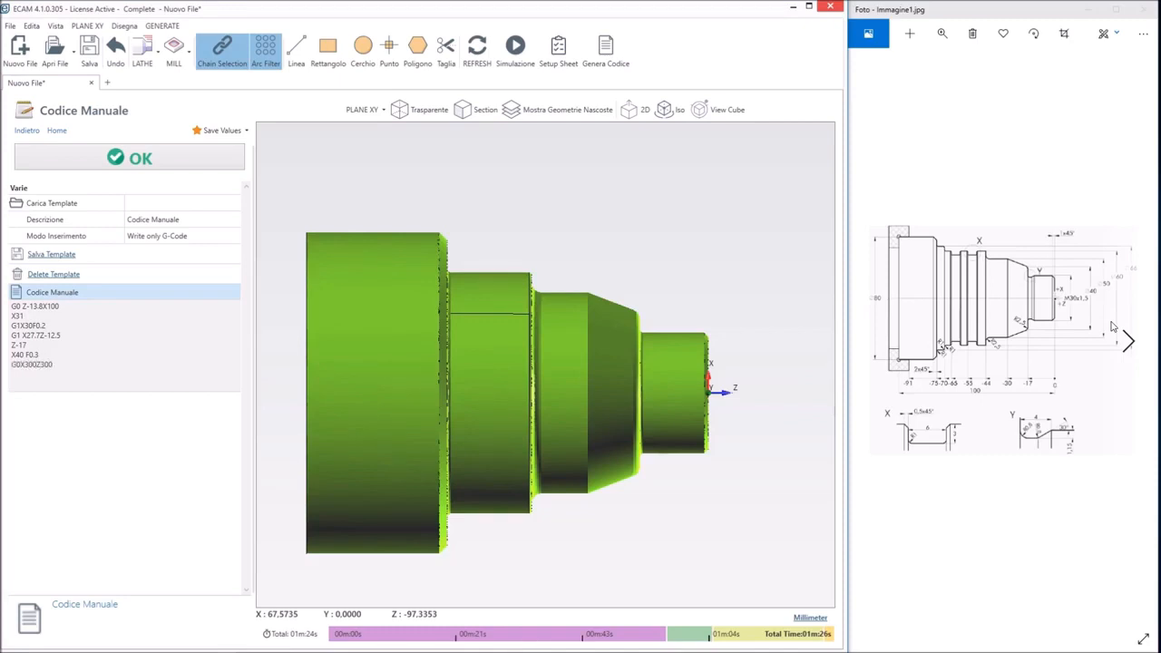
pyautogui.click(114, 159)
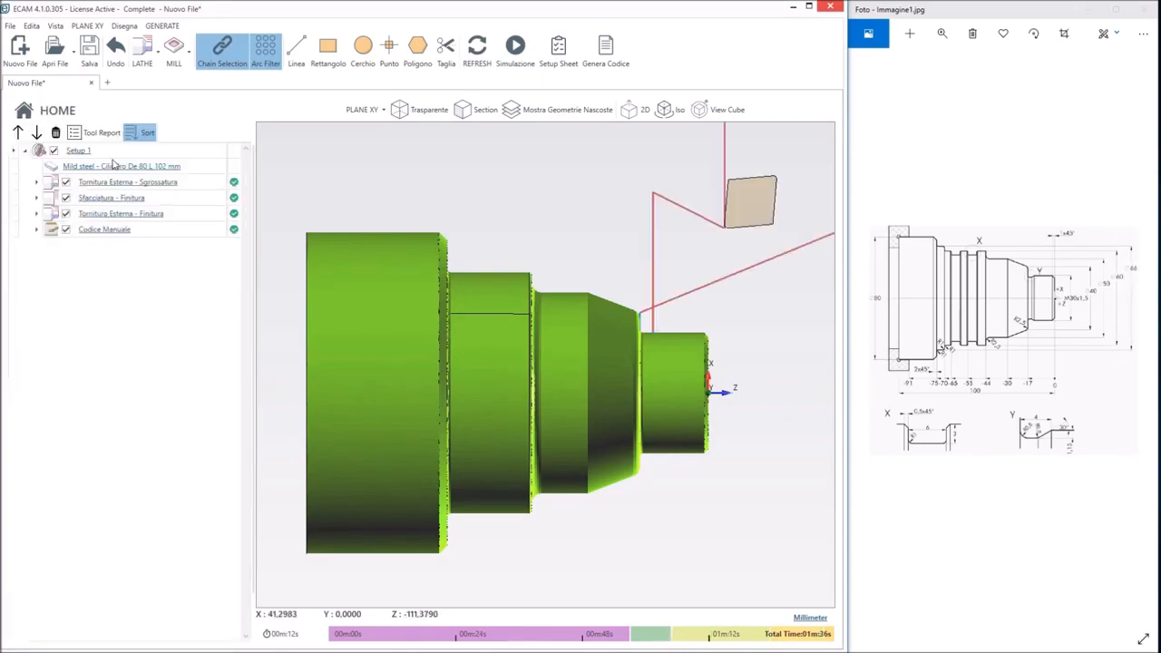
# Expand the last two operations and choose the external turning tool Esterno DNMG R0.8, position T3, for the manual code
pyautogui.click(37, 233)
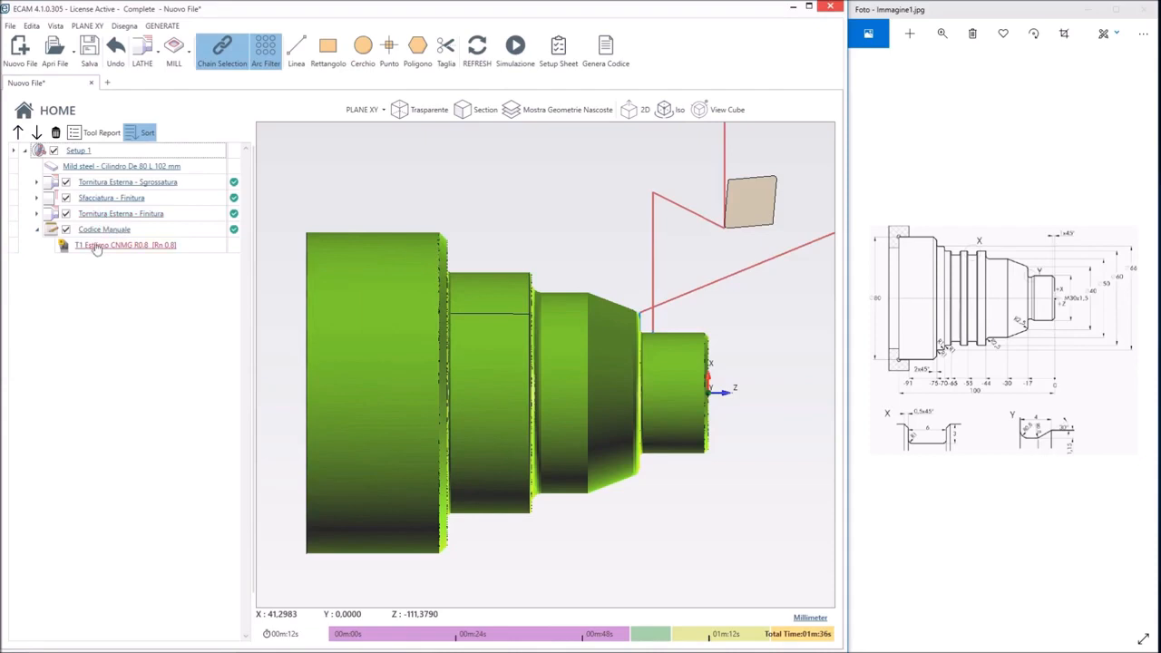
pyautogui.click(38, 214)
pyautogui.click(81, 233)
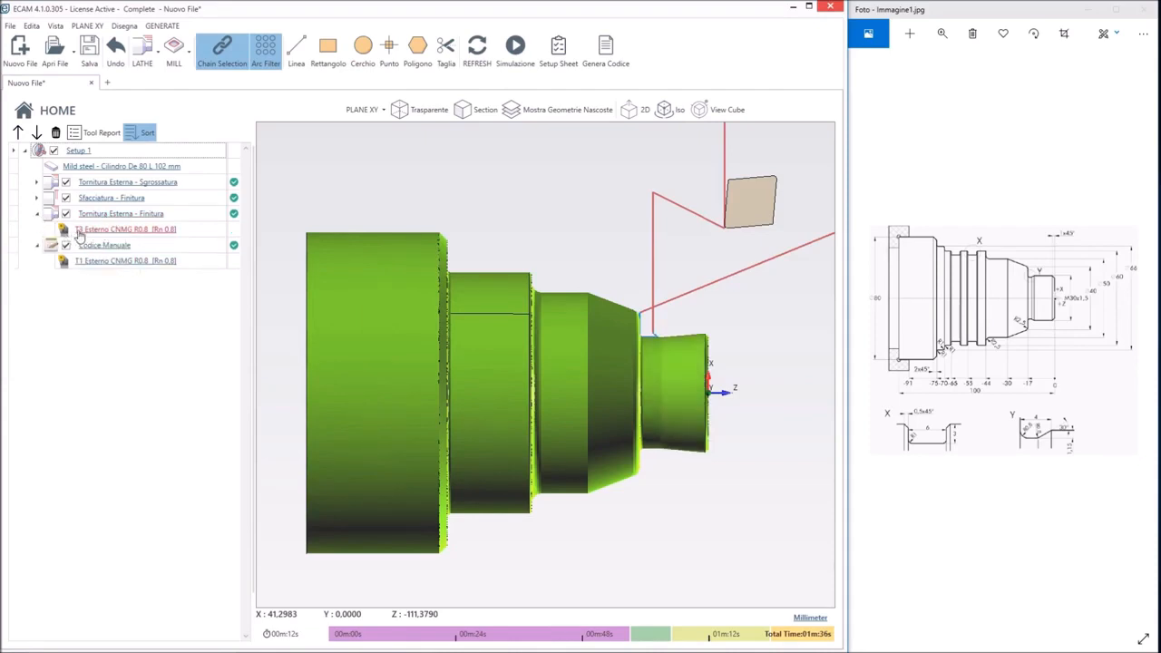
pyautogui.doubleClick(96, 263)
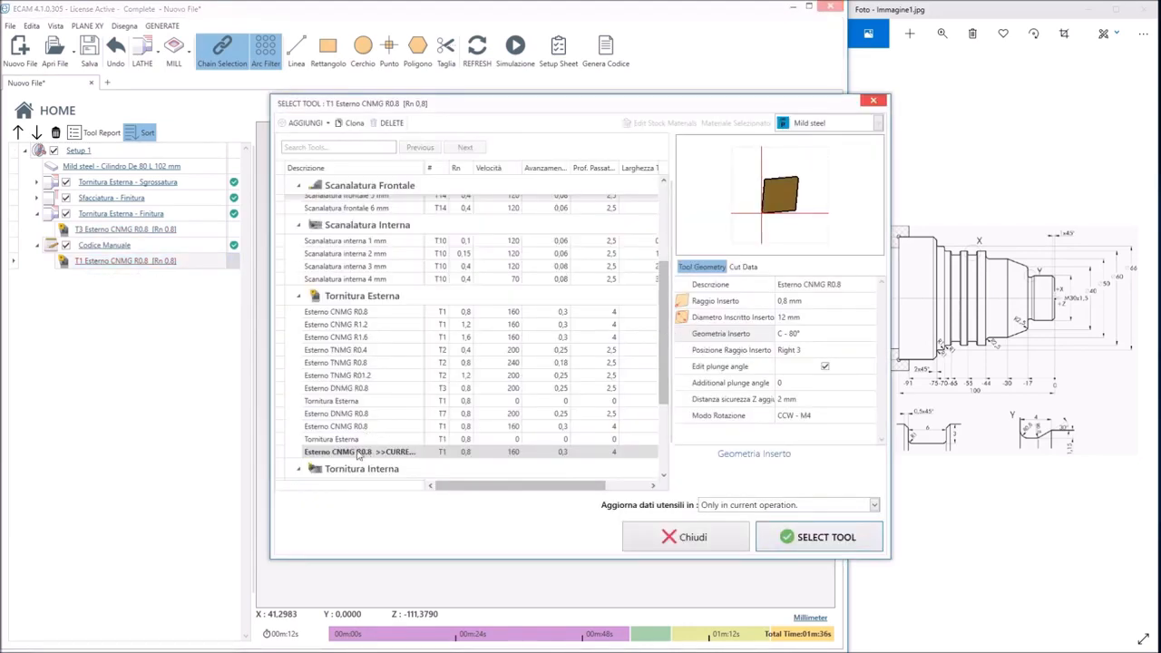
pyautogui.scroll(-2, 399, 431)
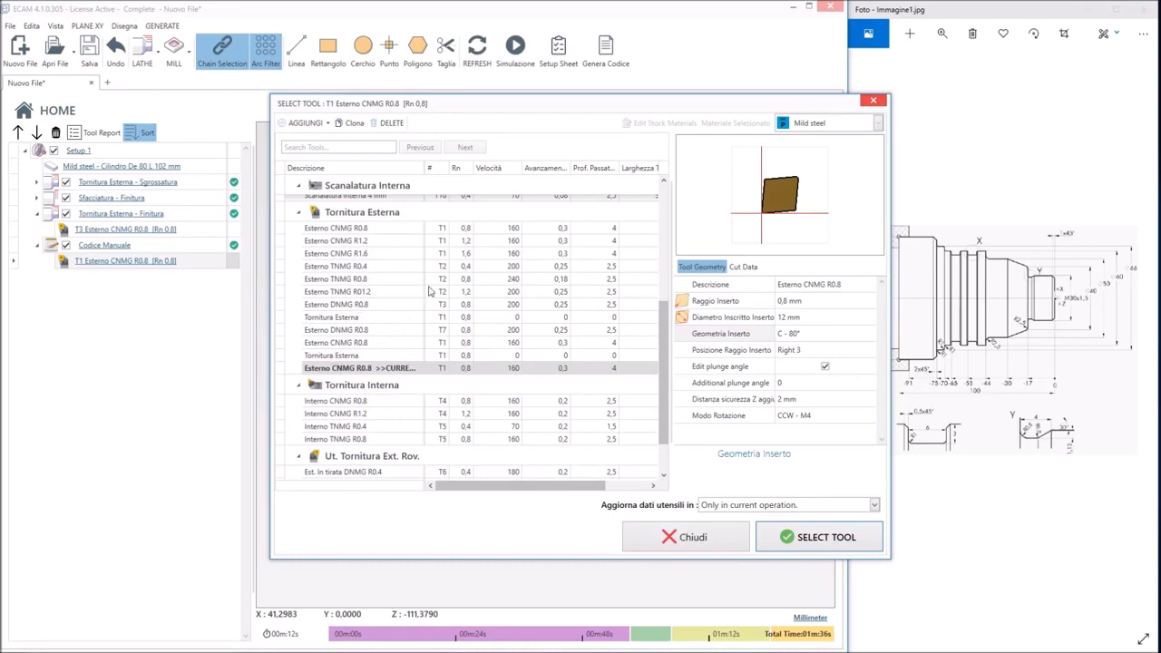
pyautogui.click(376, 306)
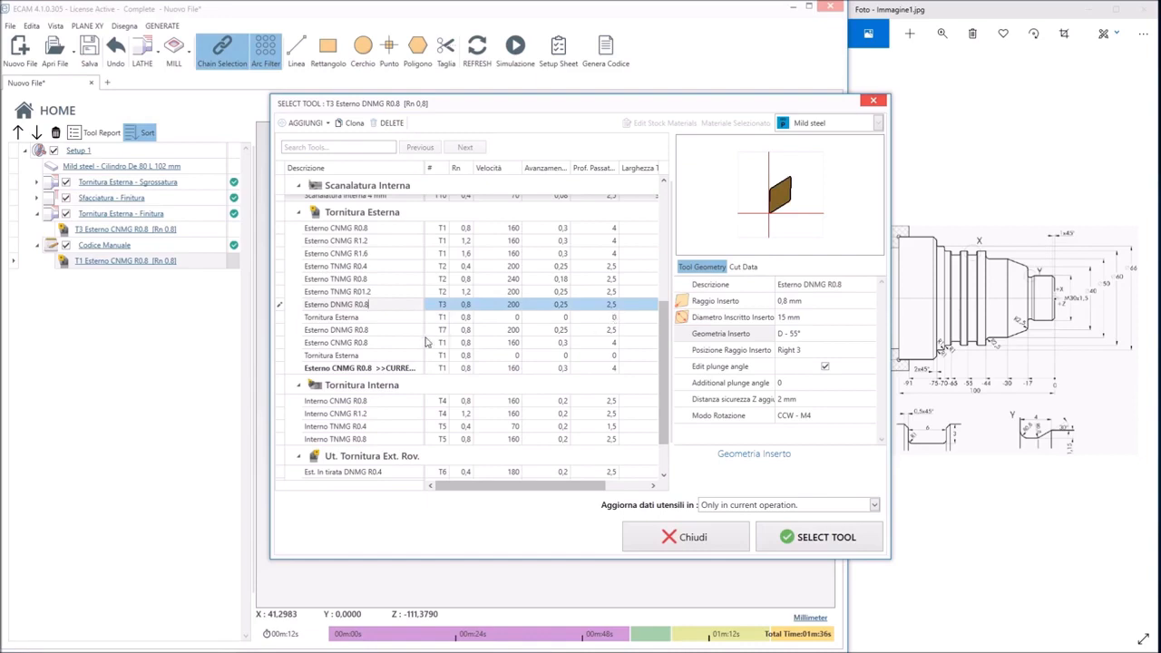
pyautogui.scroll(-2, 421, 372)
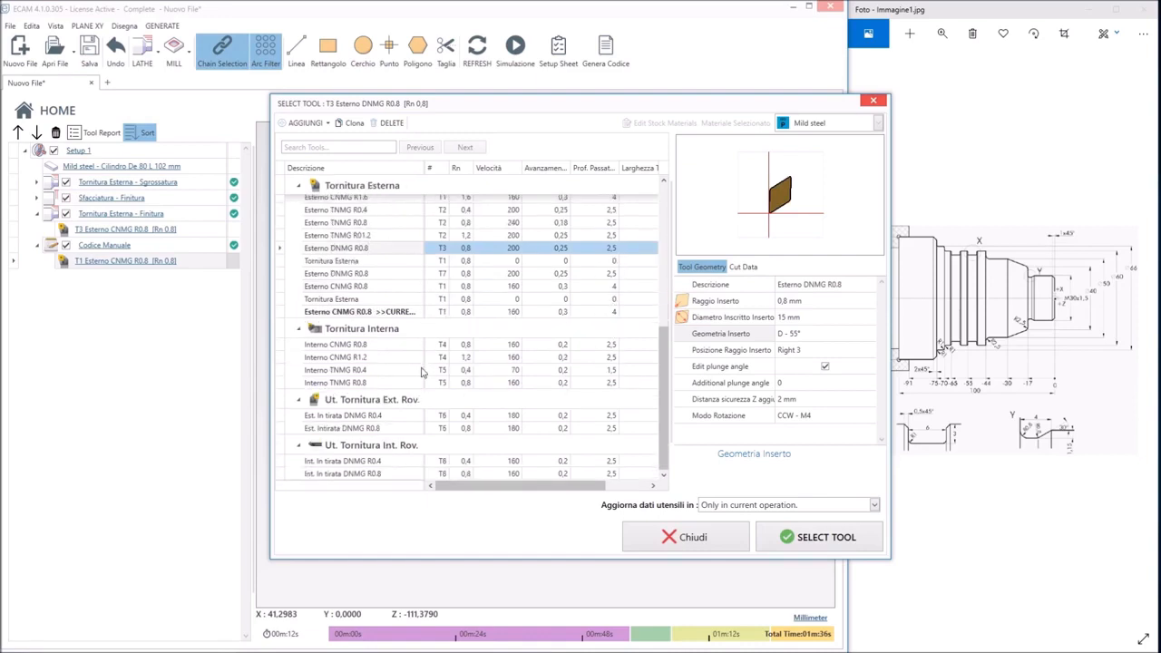
pyautogui.scroll(3, 421, 372)
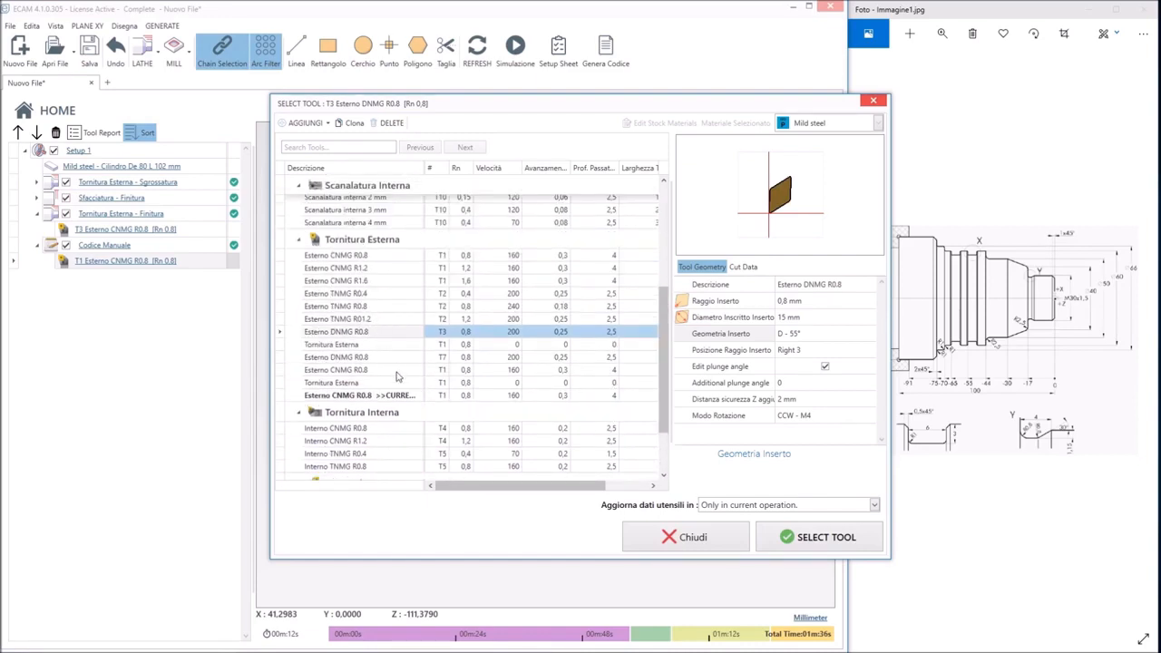
pyautogui.click(343, 344)
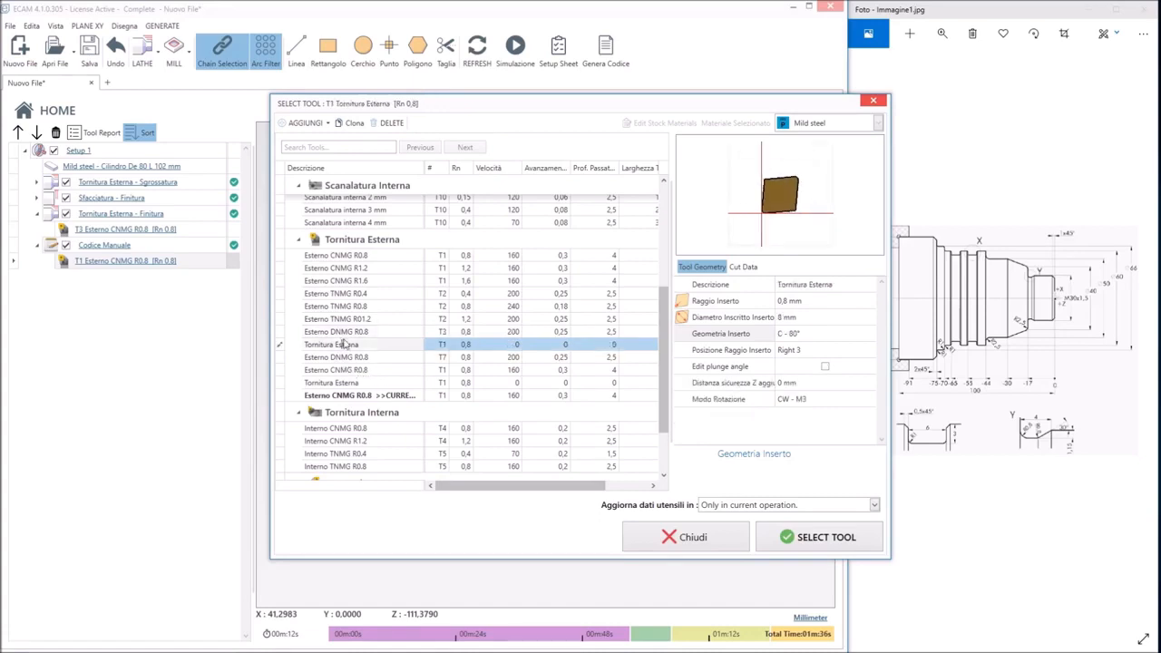
pyautogui.click(346, 332)
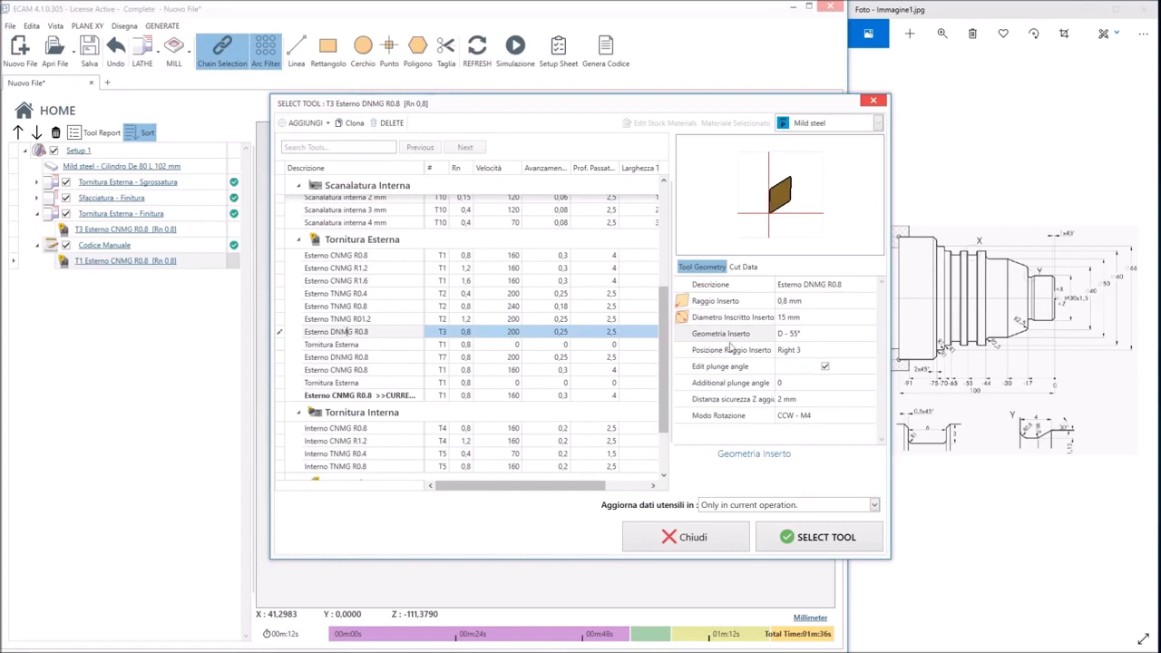
# Set the Esterno DNMG R0.8 tool's insert geometry to V - 35° and assign it to the manual code
pyautogui.click(808, 334)
pyautogui.click(808, 336)
pyautogui.click(802, 387)
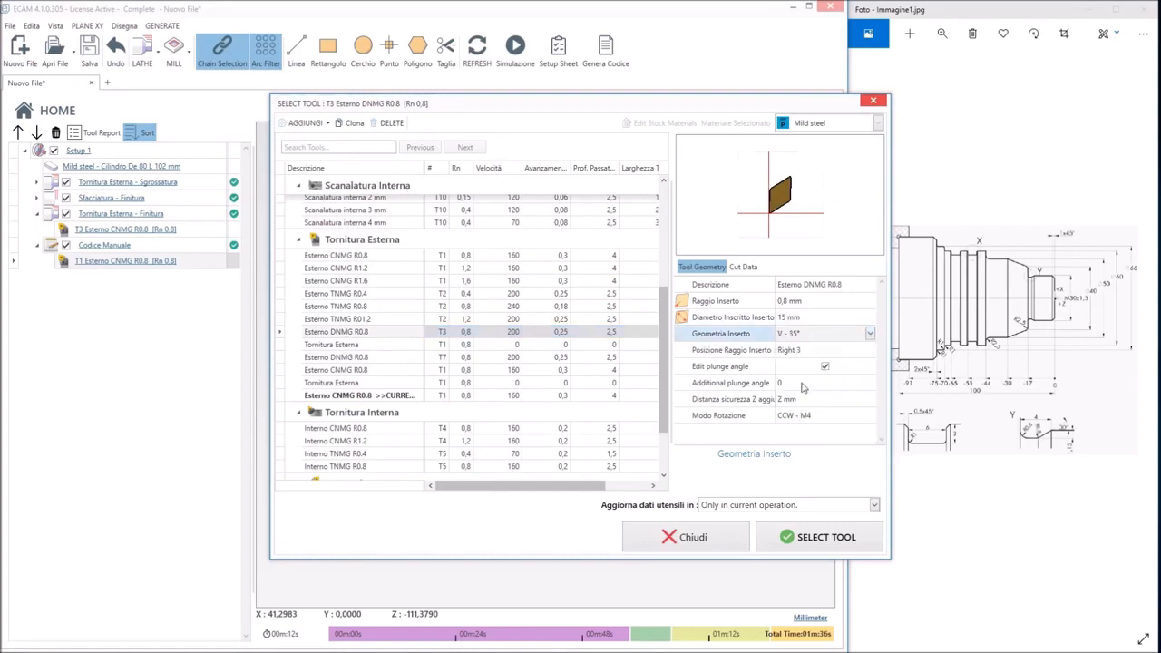
pyautogui.click(807, 541)
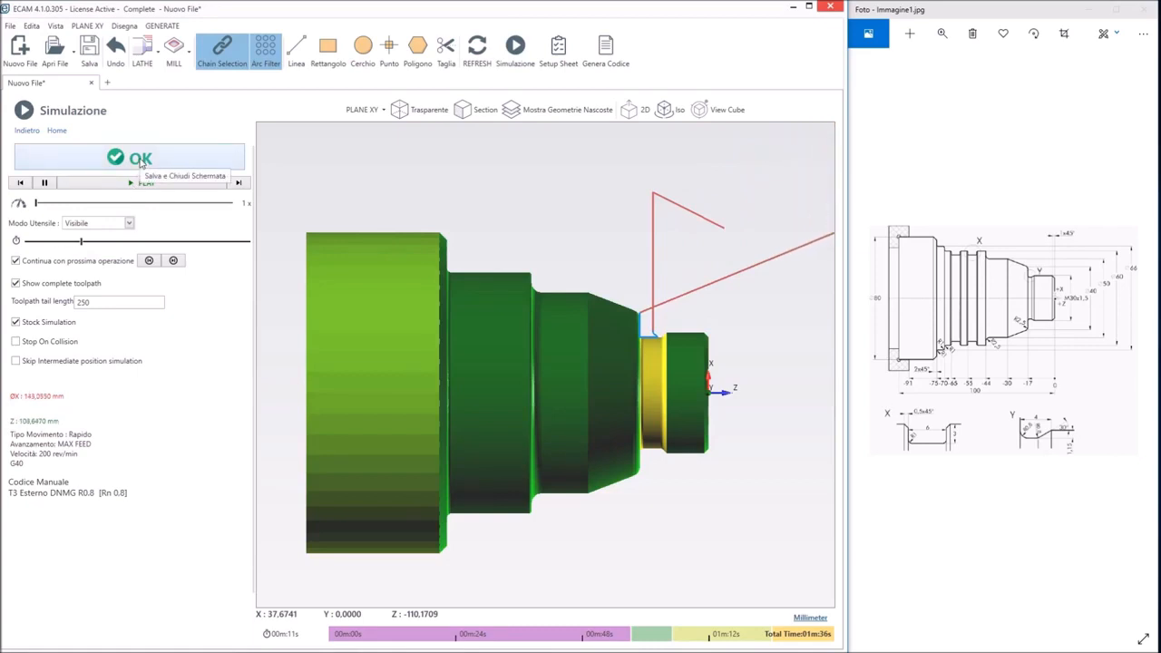
# Set the Z endpoint of the manual code's G1 X27.7 line to Z-14.5 and check the groove in the simulation
pyautogui.click(140, 160)
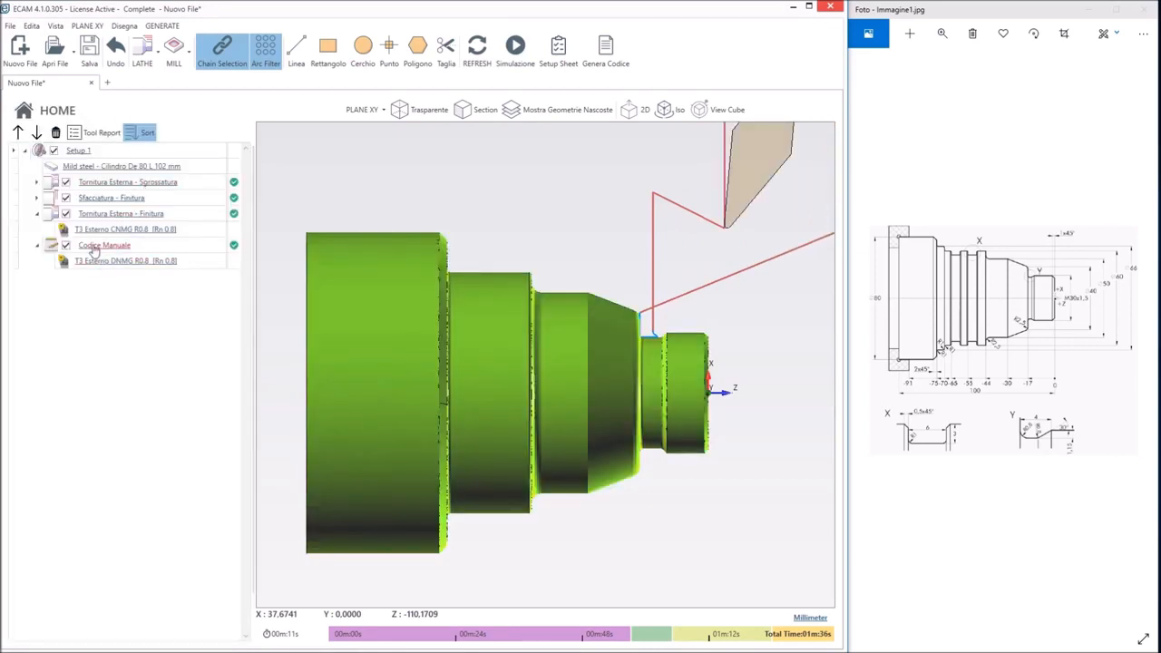
pyautogui.doubleClick(95, 246)
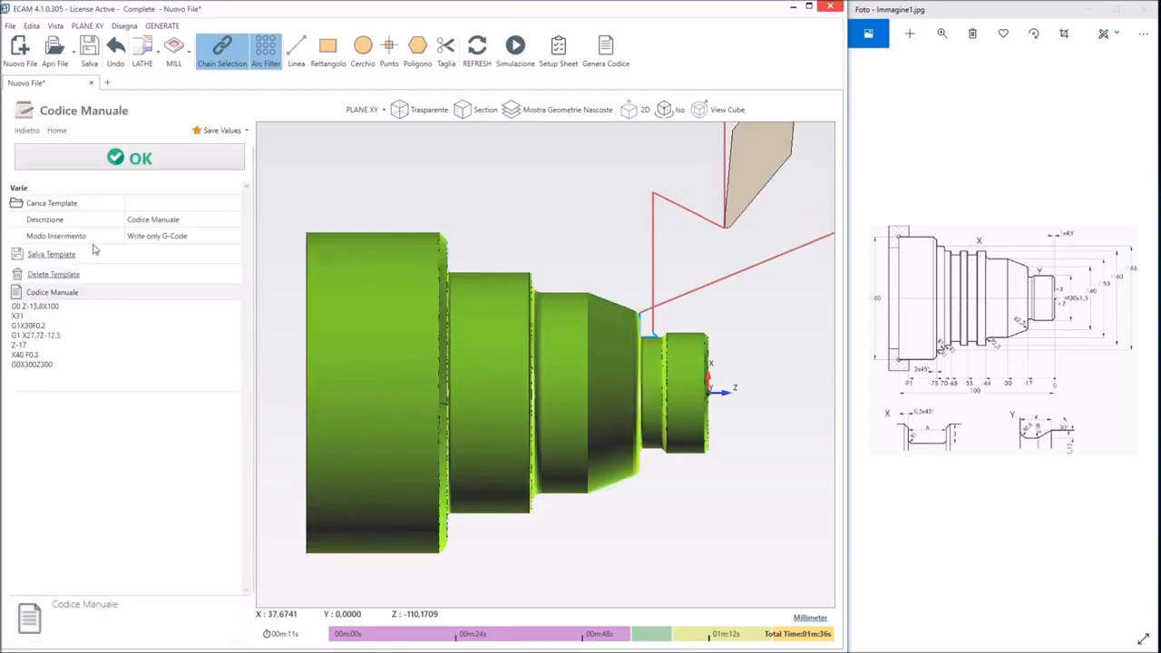
pyautogui.click(52, 336)
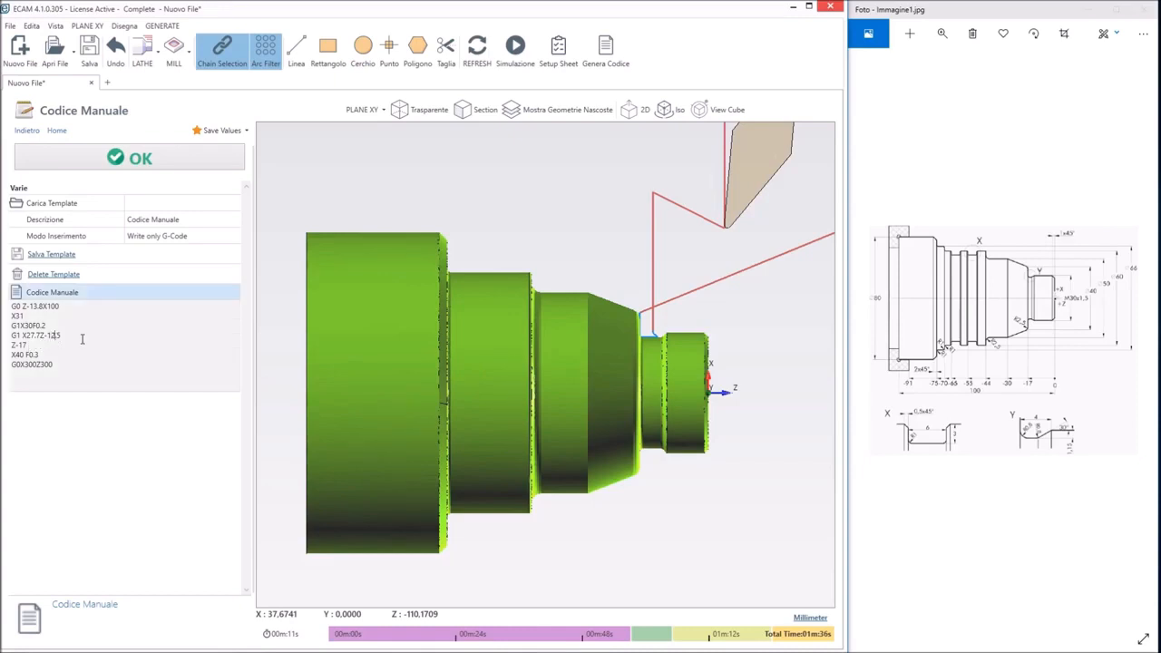
pyautogui.press('BackSpace')
pyautogui.press('BackSpace')
pyautogui.click(162, 160)
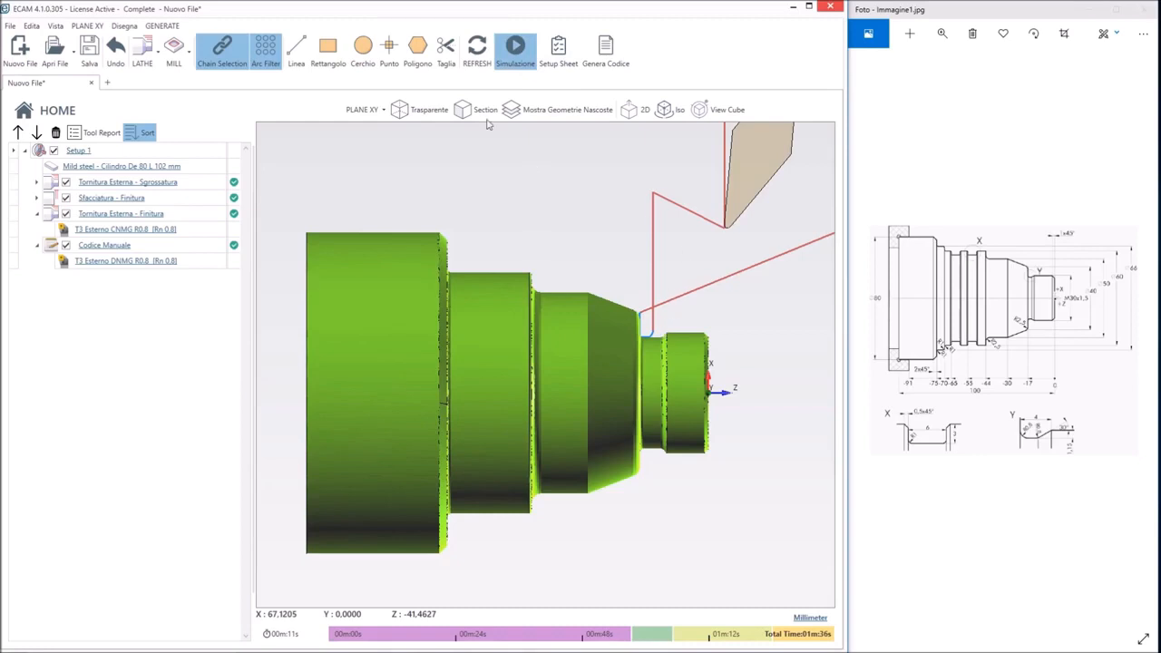
pyautogui.click(514, 50)
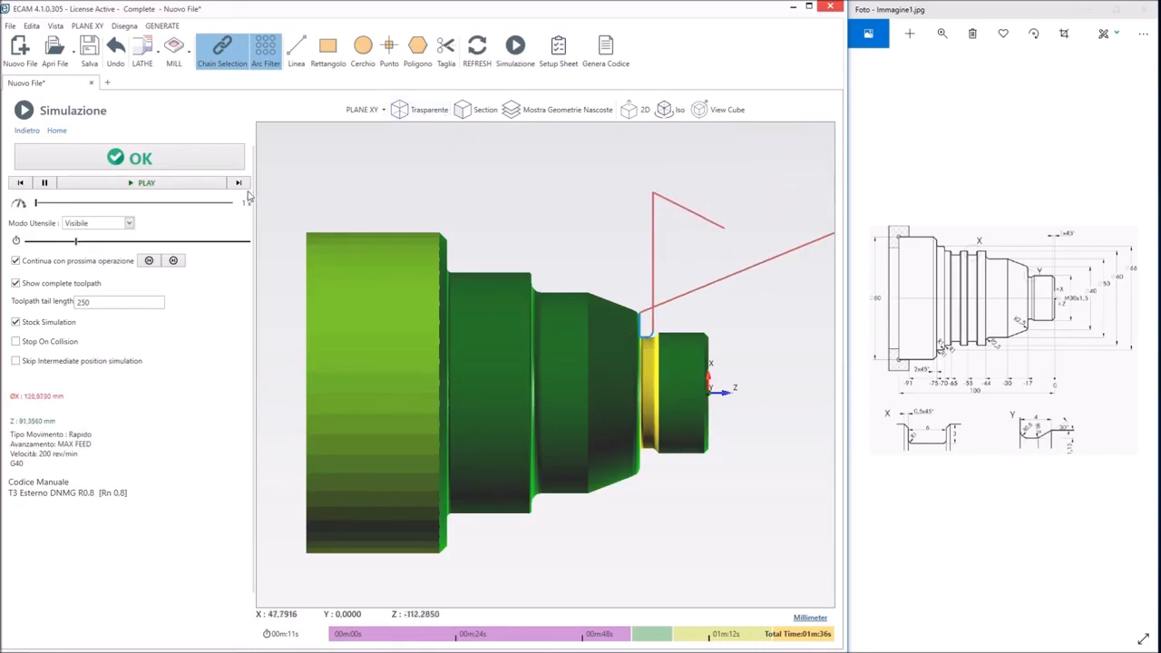
pyautogui.click(161, 164)
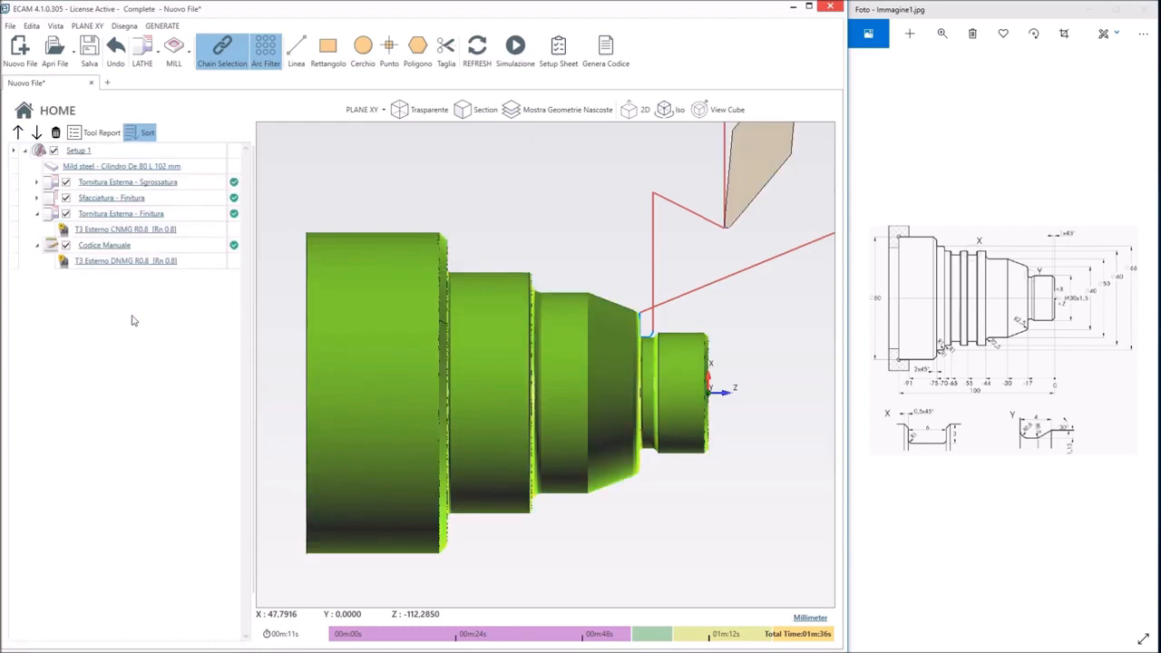
# Set the Z endpoint of the manual code's G1 X27.7 line to Z-15.5 and accept the operation
pyautogui.doubleClick(103, 251)
pyautogui.click(43, 334)
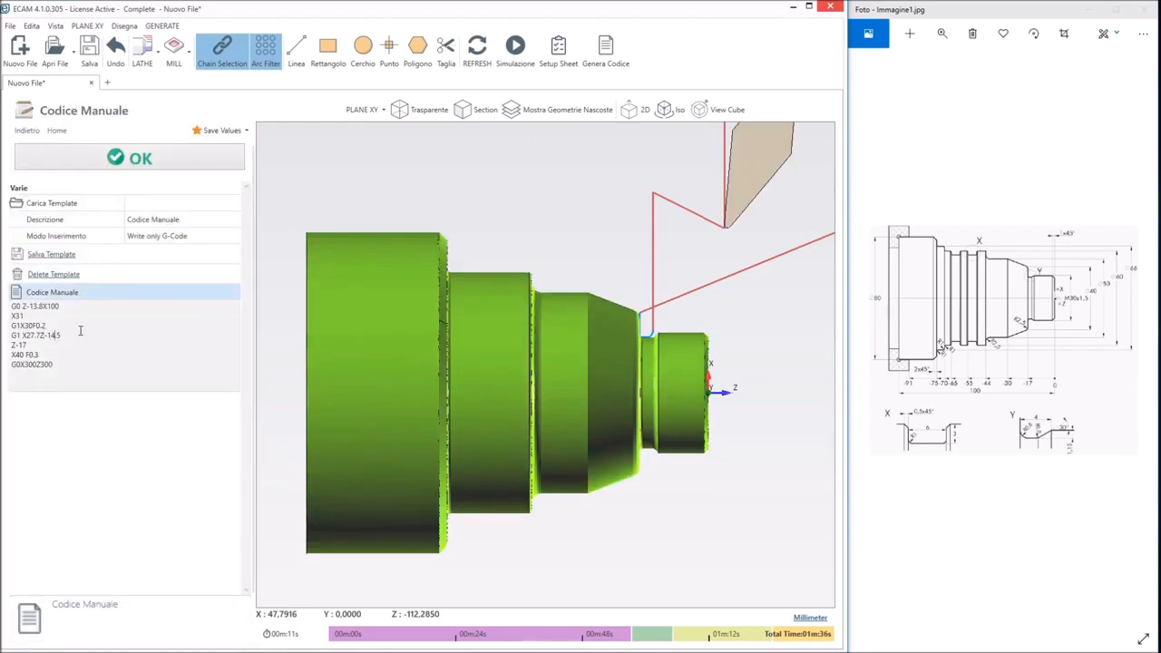
pyautogui.press('BackSpace')
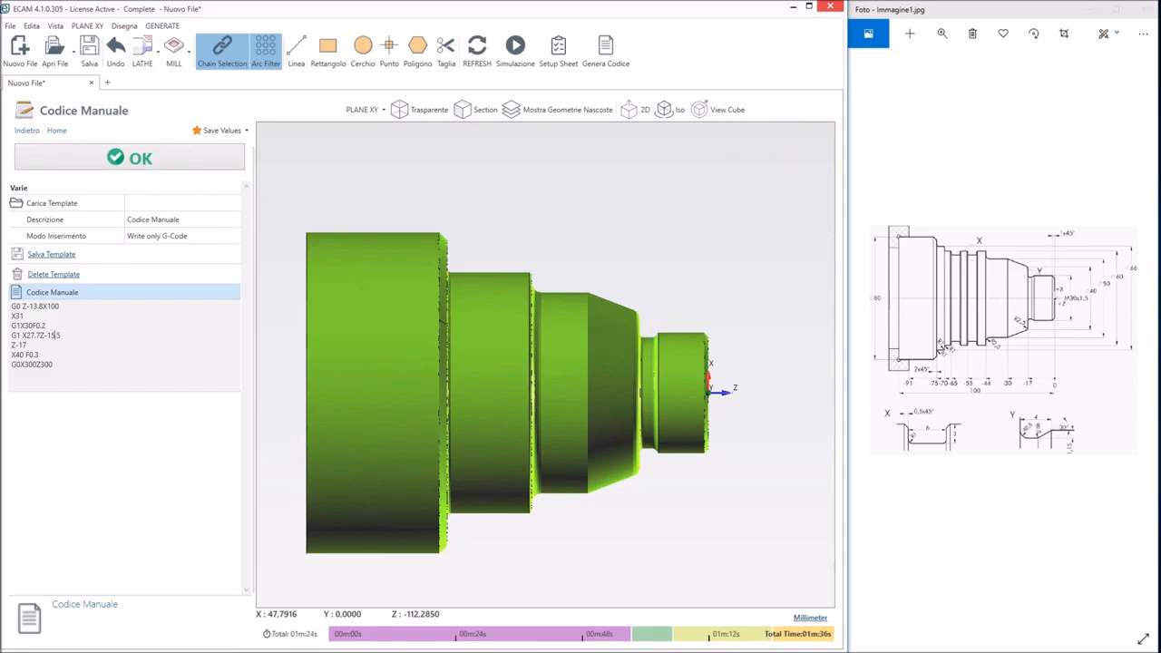
pyautogui.click(124, 170)
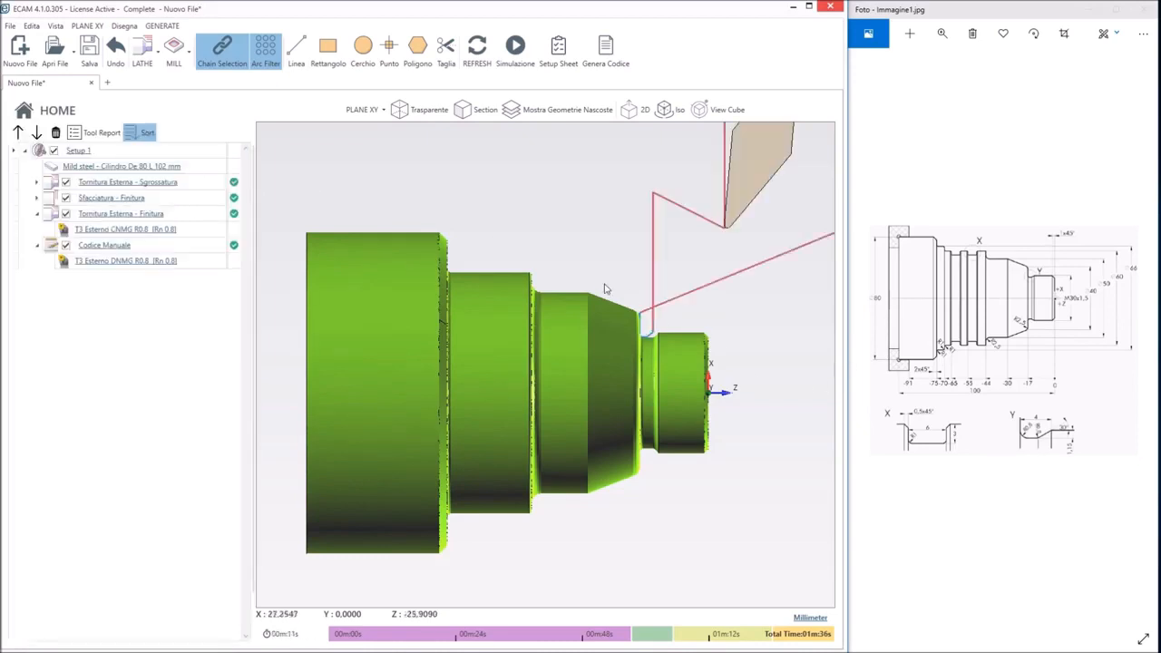
pyautogui.scroll(2, 638, 289)
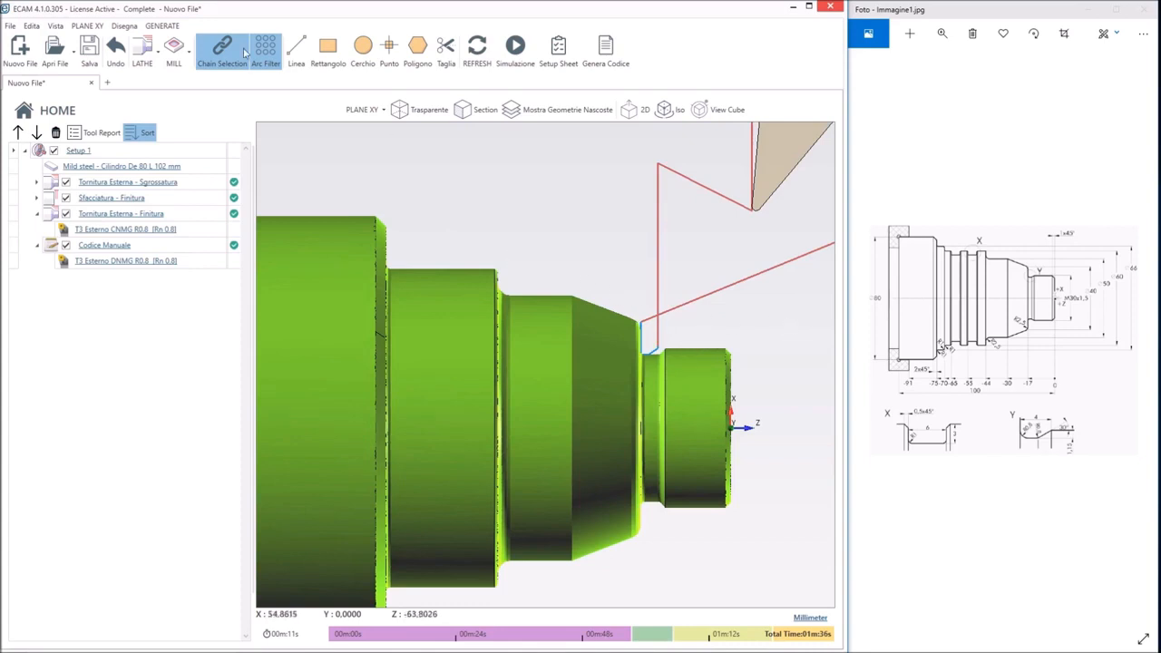
pyautogui.click(124, 26)
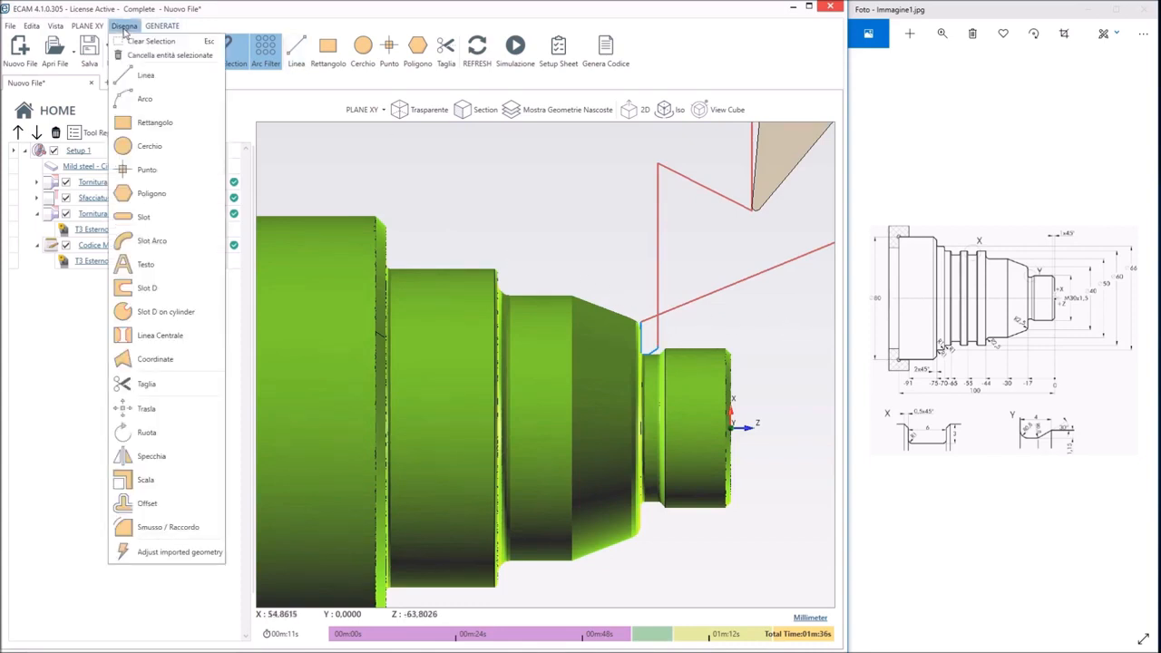
pyautogui.click(45, 432)
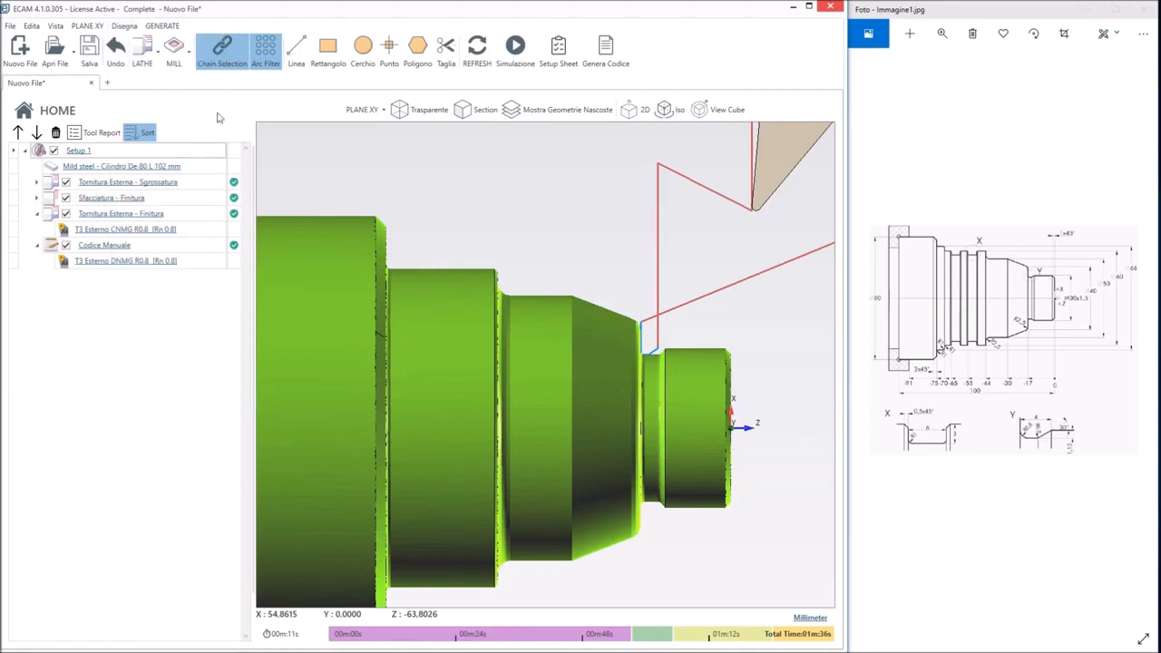
# Simulate the whole machining from the raw stock at 5x speed in a rotated 3D view
pyautogui.click(177, 167)
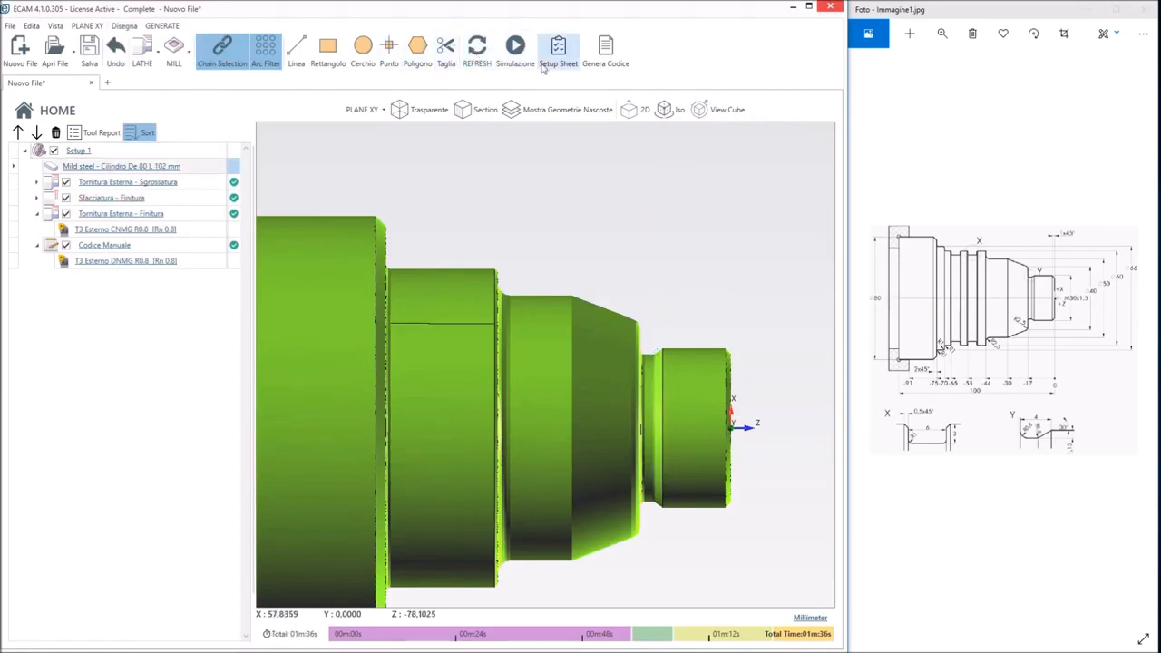
pyautogui.click(513, 64)
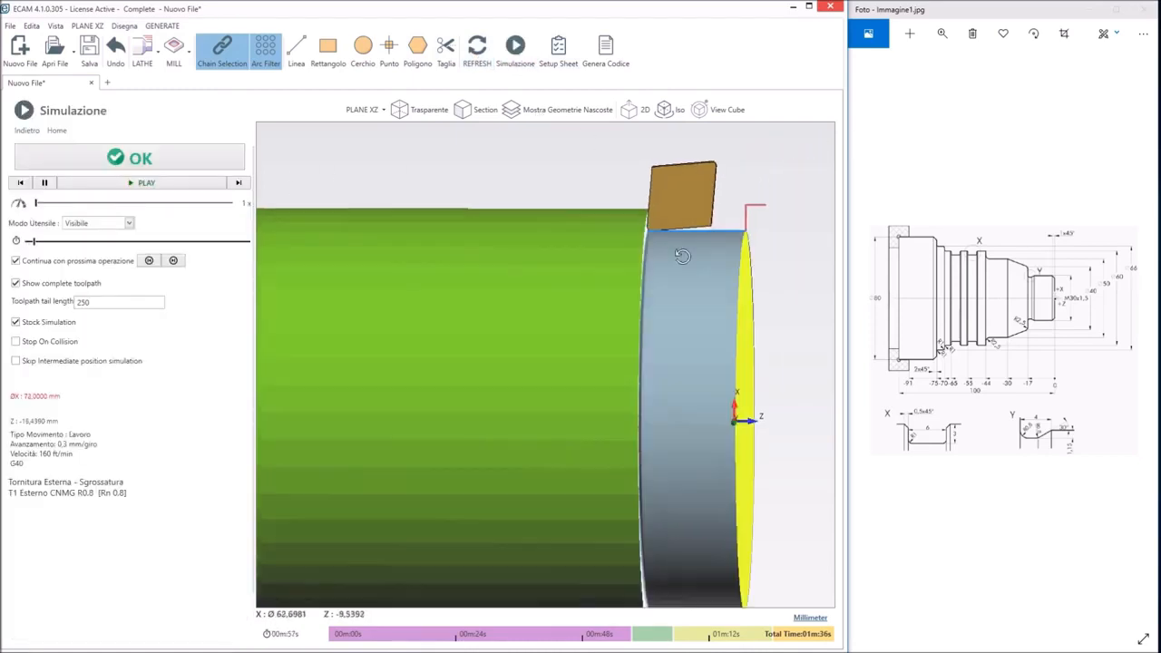
pyautogui.moveTo(683, 256); pyautogui.dragTo(648, 287, button='middle')
pyautogui.scroll(-4, 648, 286)
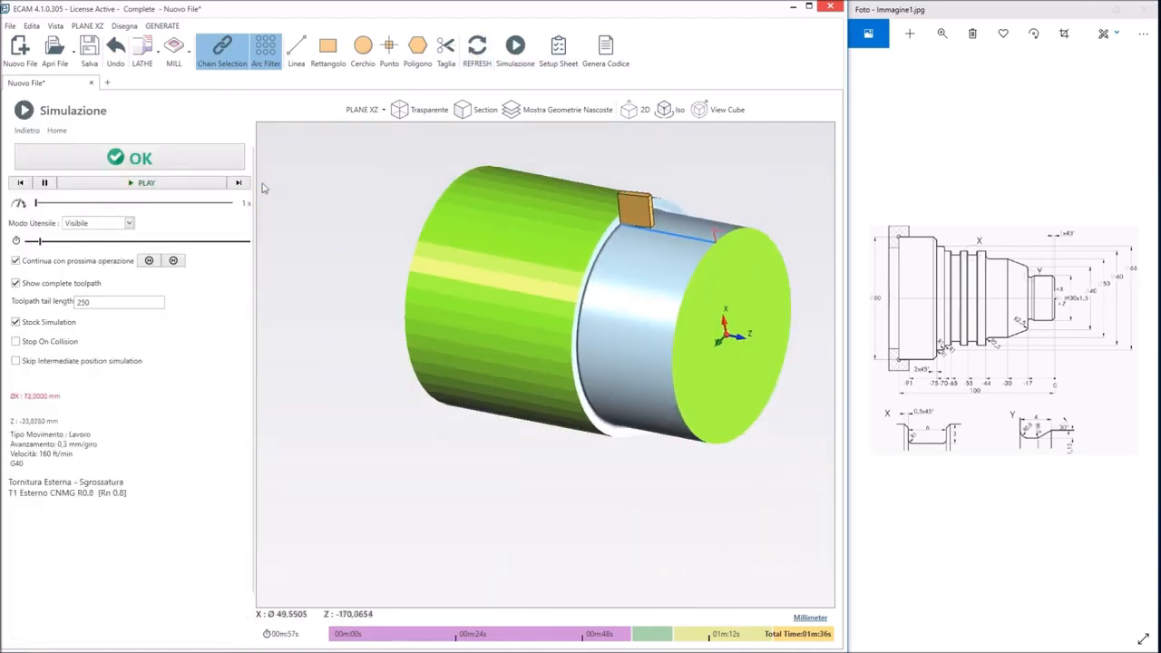
pyautogui.click(79, 204)
pyautogui.click(79, 203)
pyautogui.click(79, 204)
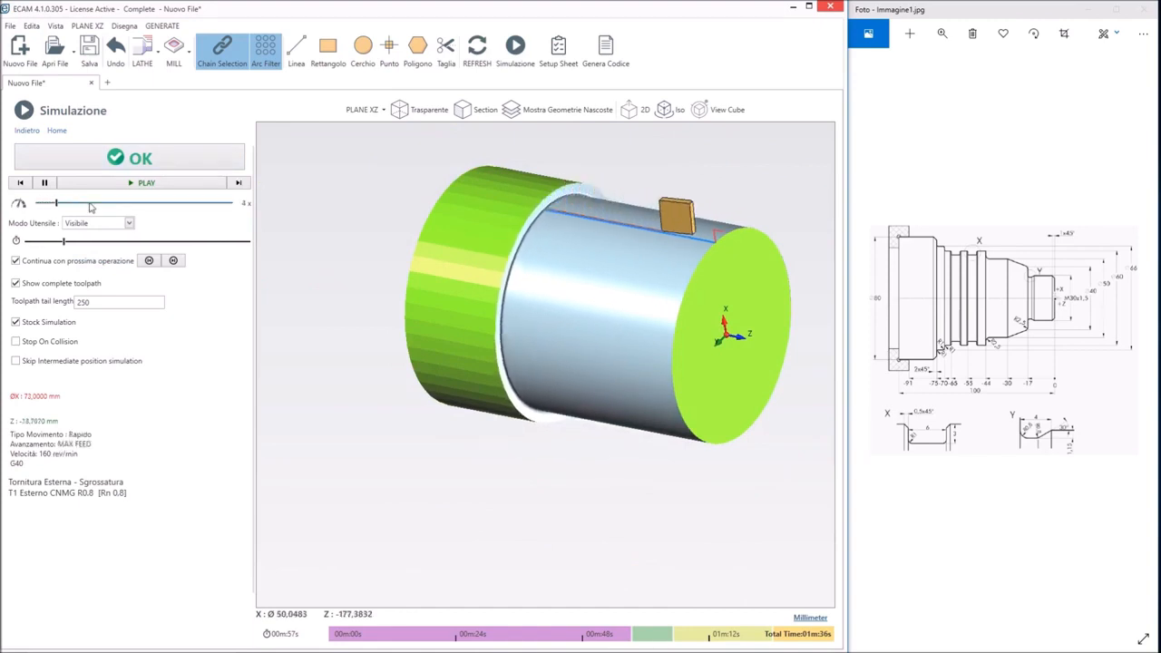
pyautogui.click(91, 205)
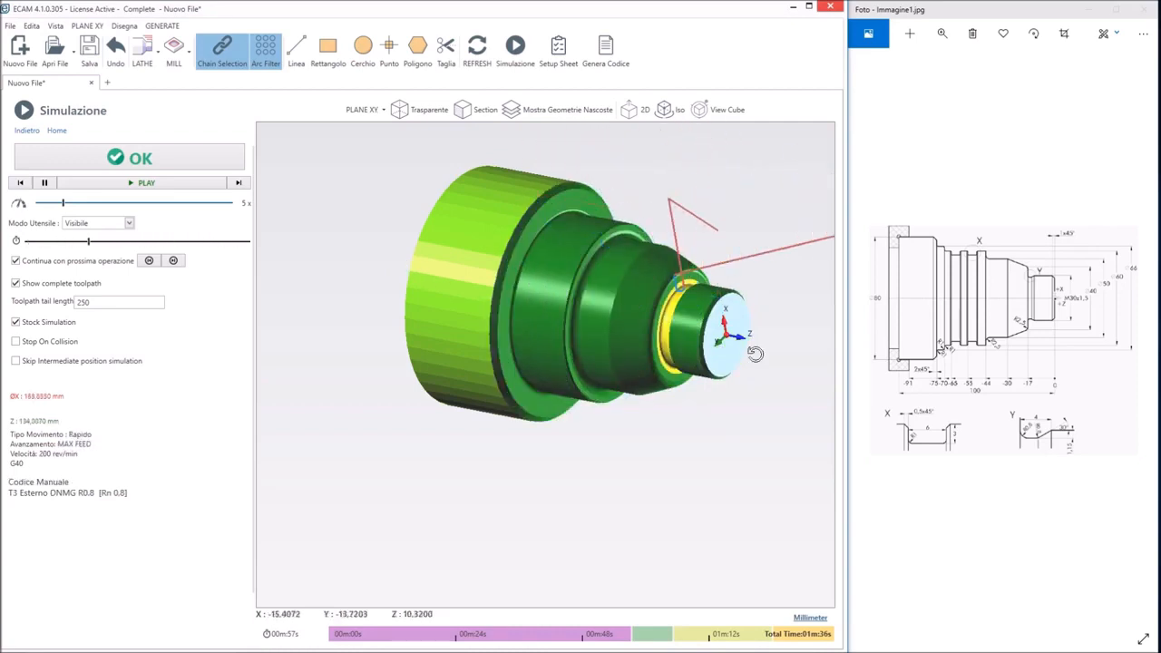
# Inspect the simulated shaft from several angles, close the simulation and collapse the finishing and manual code operations in the tree
pyautogui.moveTo(755, 353); pyautogui.dragTo(647, 400, button='middle')
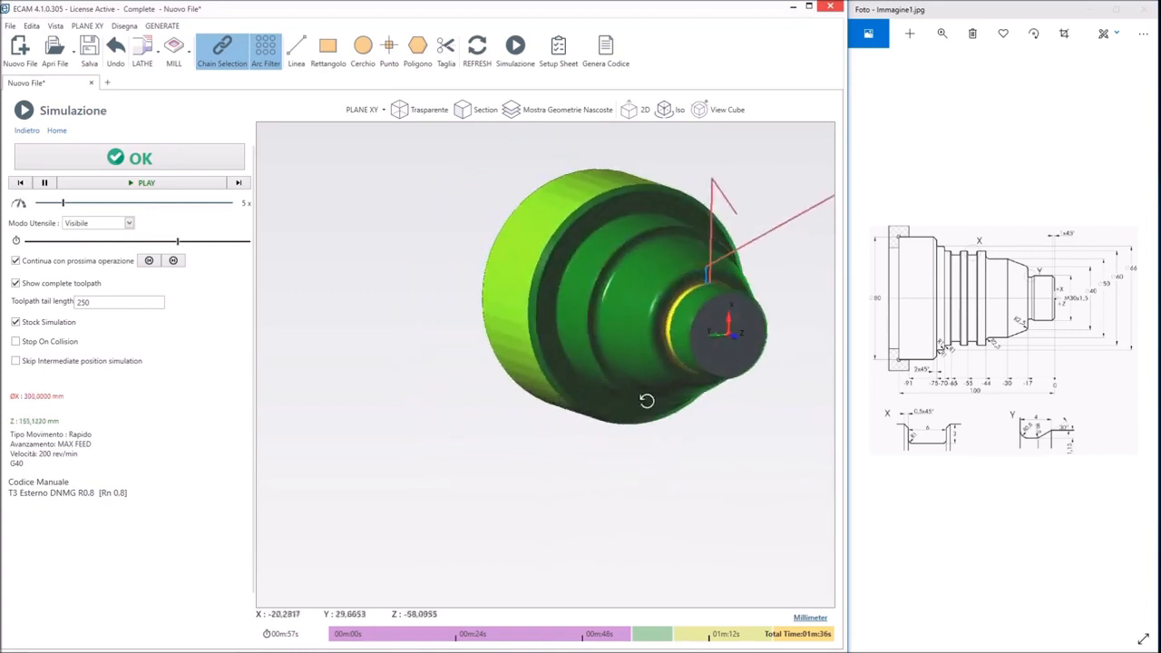
pyautogui.moveTo(417, 411); pyautogui.dragTo(748, 402, button='middle')
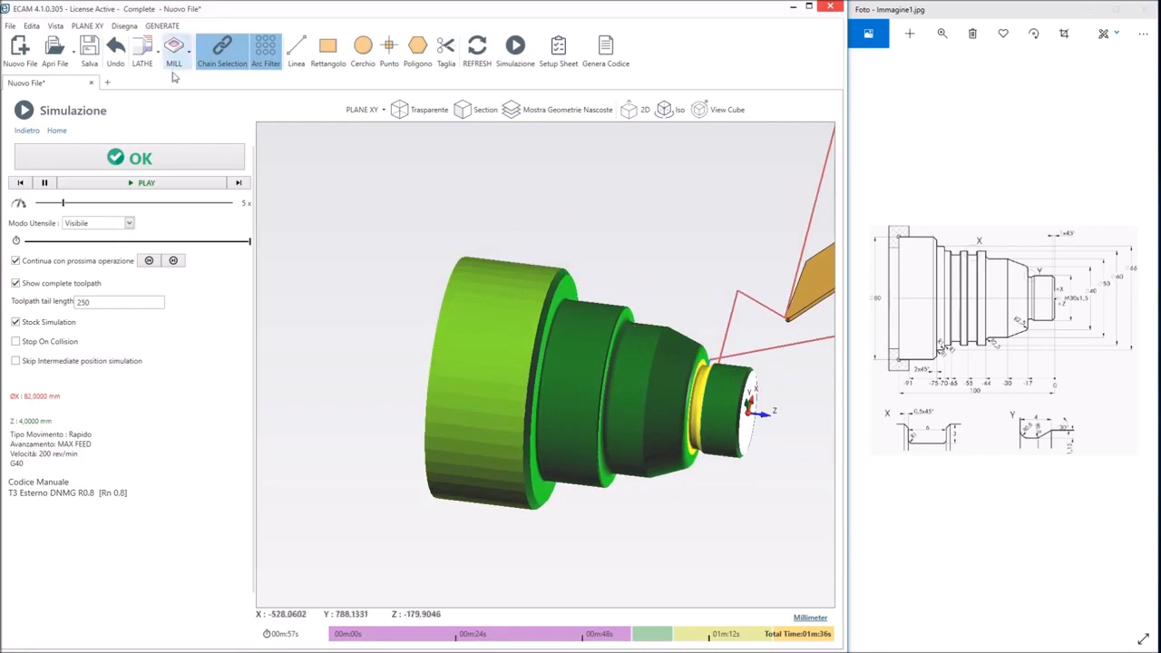
pyautogui.click(134, 159)
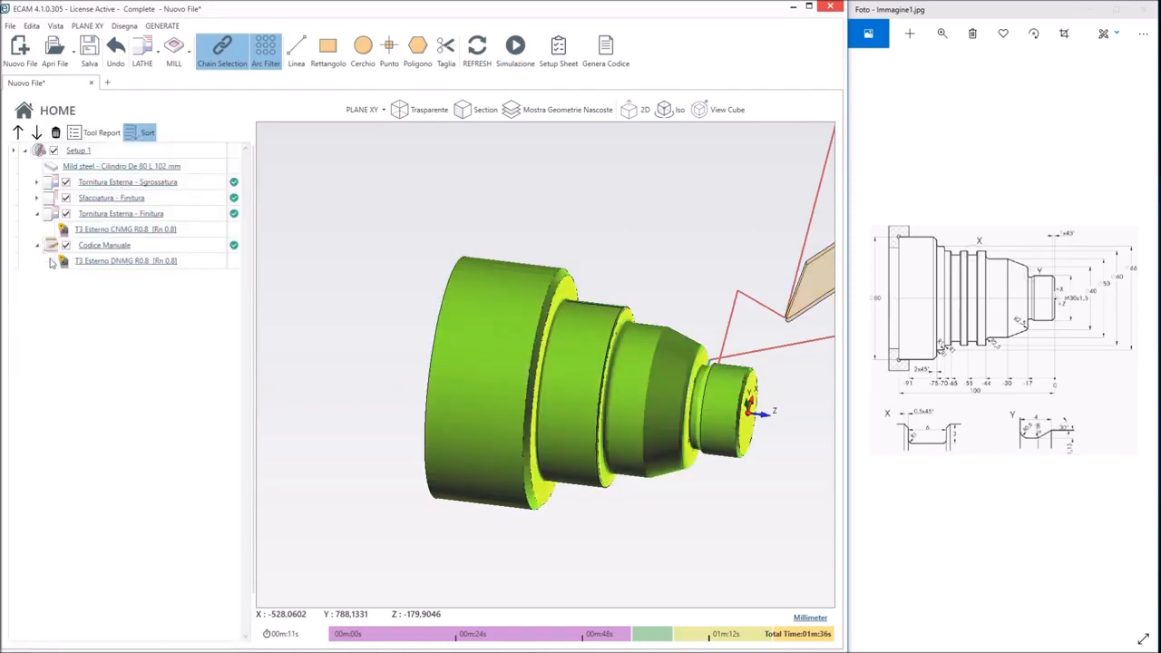
pyautogui.click(38, 245)
pyautogui.click(38, 213)
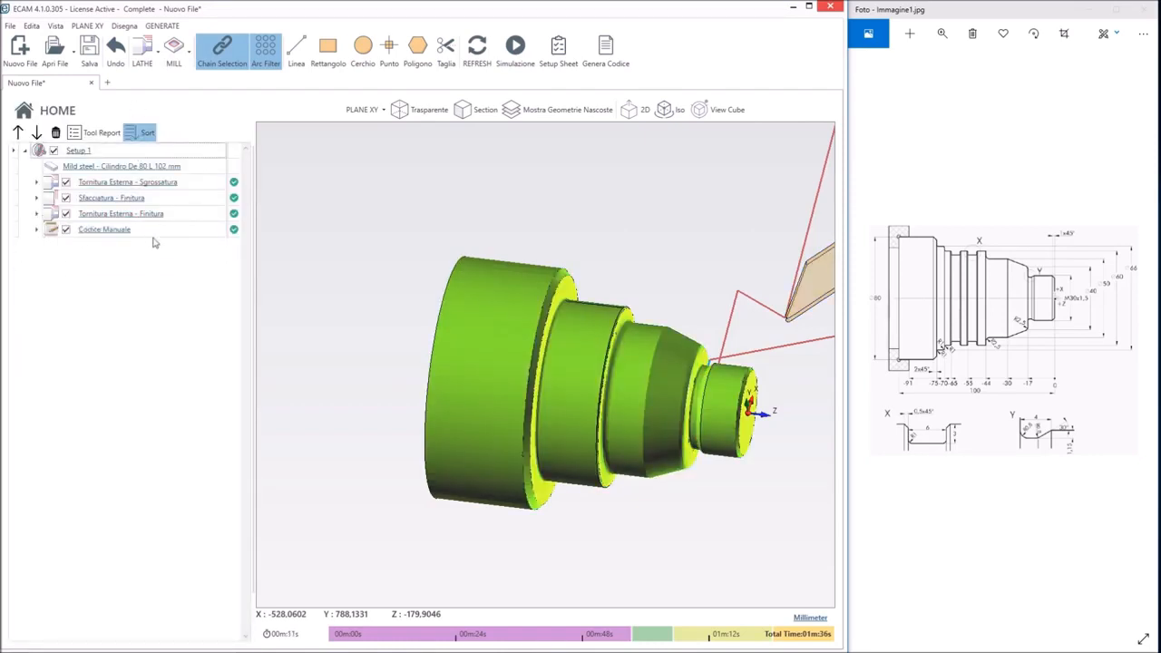
# Add an external threading operation with a thread height of 0.9 mm and a crest angle of 60°
pyautogui.click(143, 50)
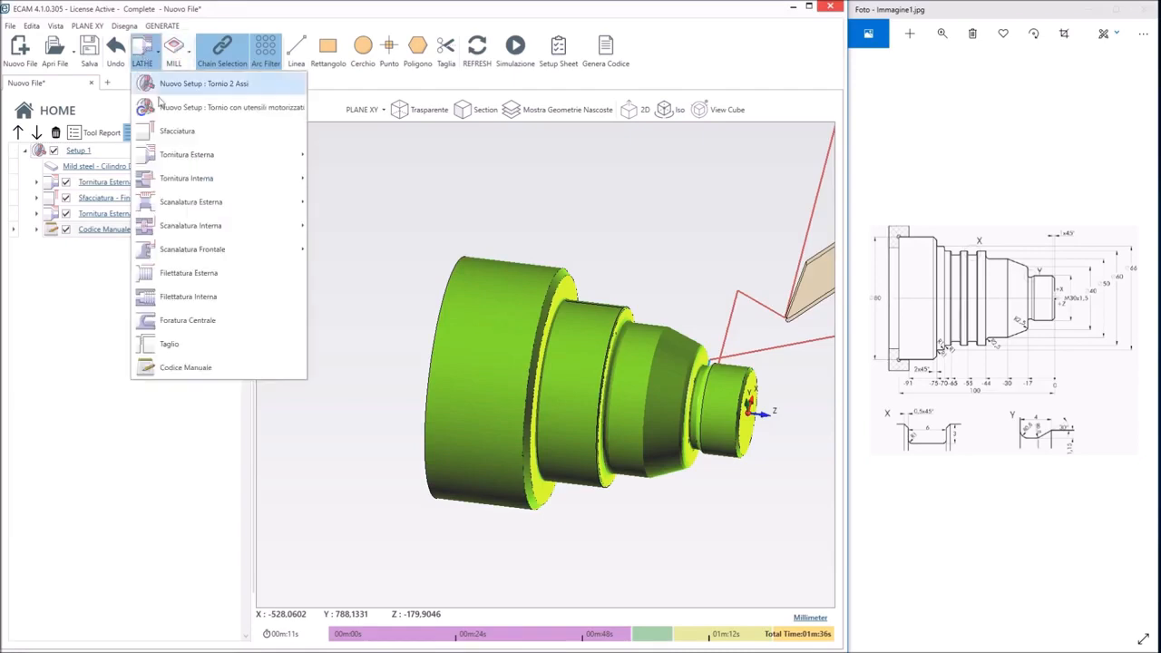
pyautogui.click(168, 276)
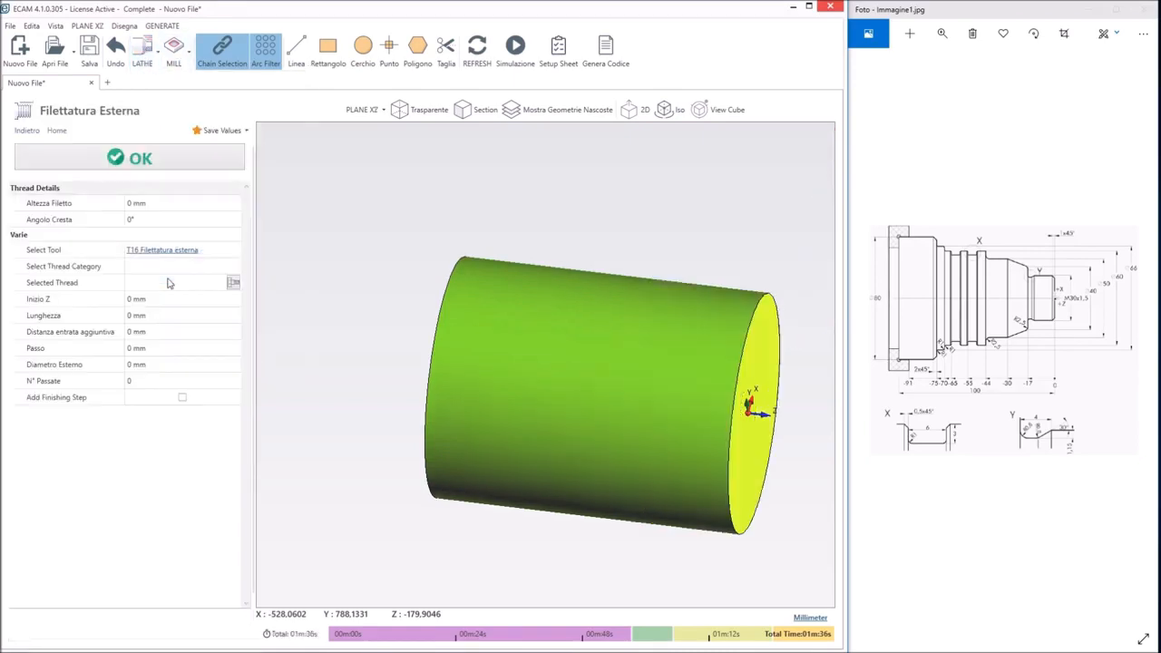
pyautogui.click(146, 203)
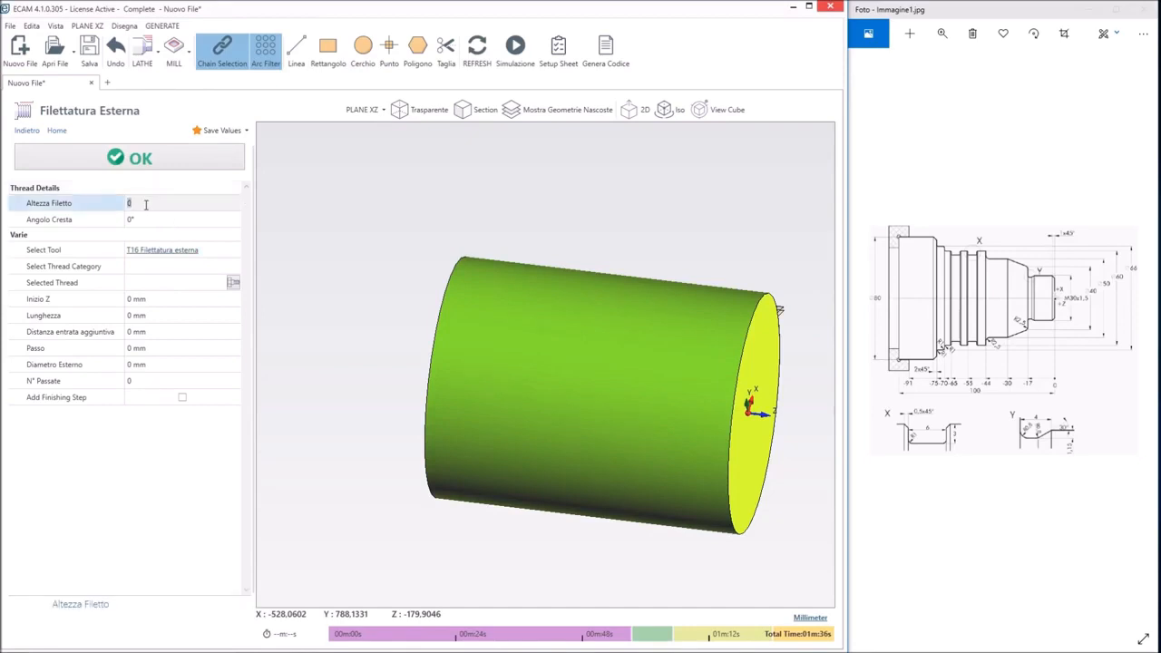
pyautogui.click(143, 219)
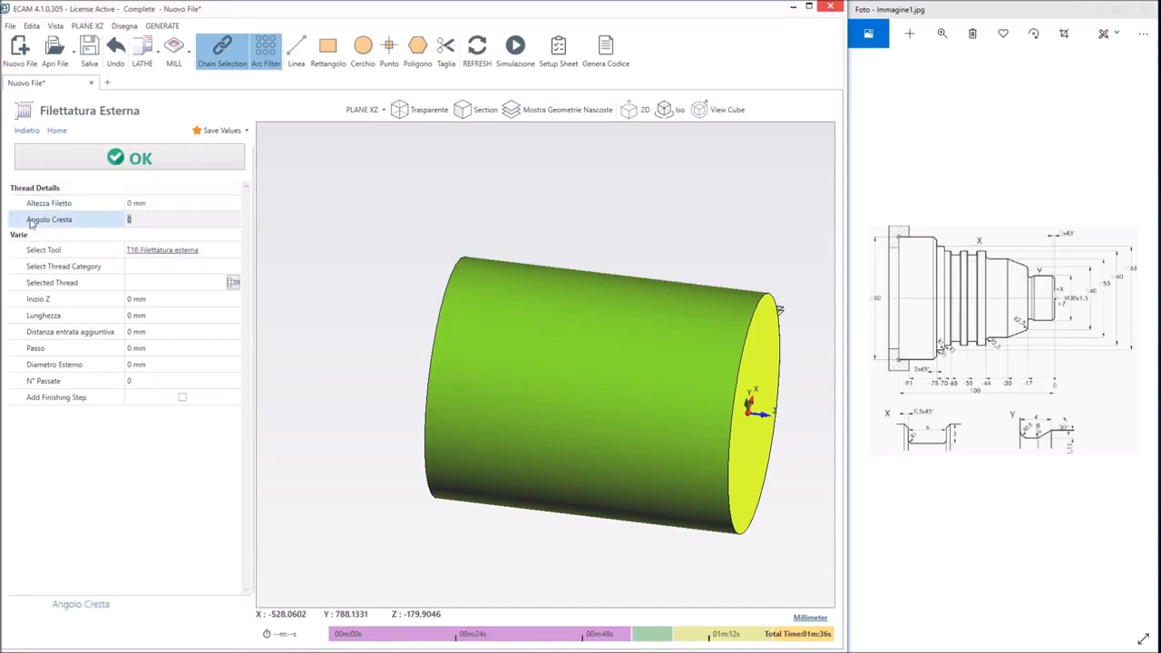
pyautogui.click(138, 203)
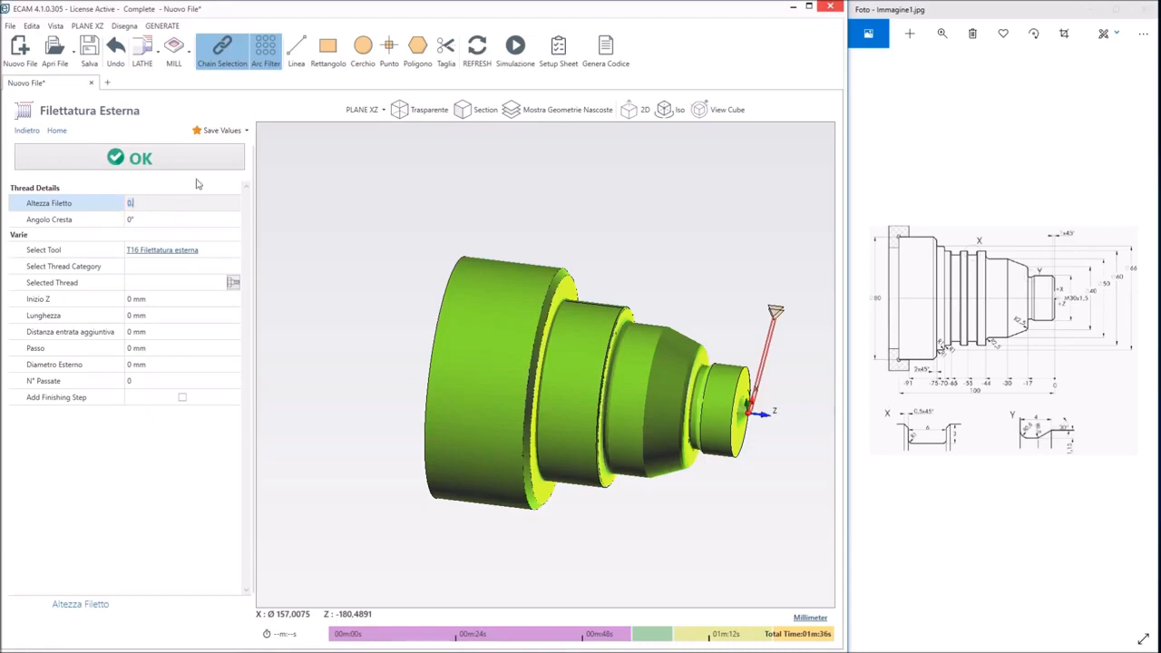
pyautogui.write('.9')
pyautogui.click(160, 220)
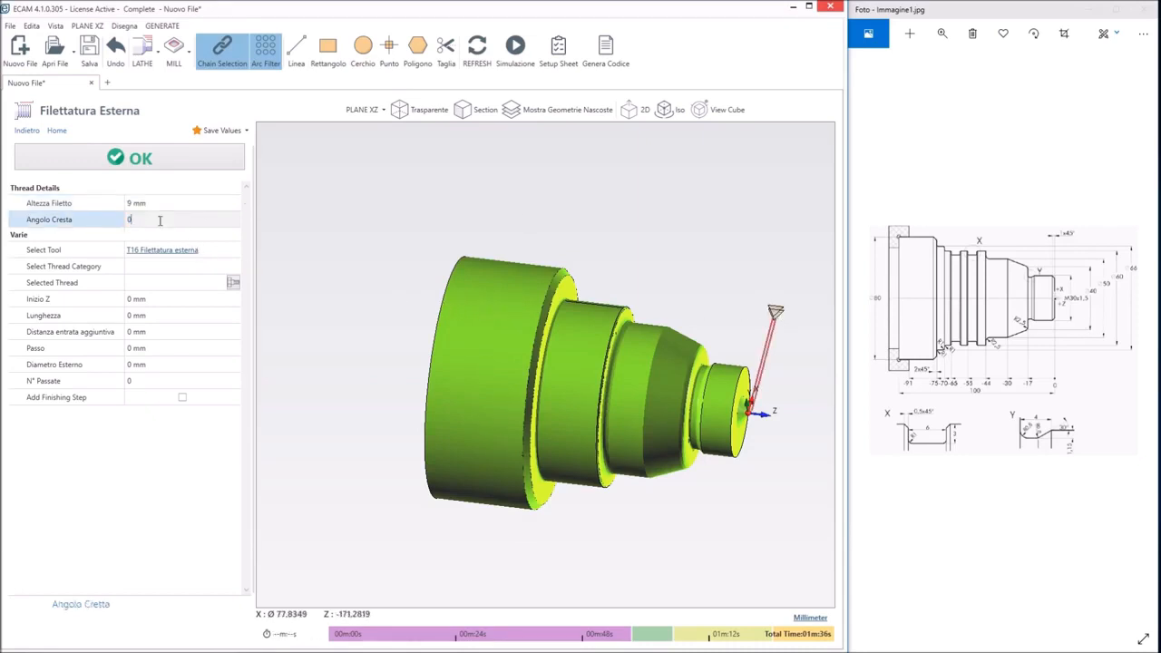
pyautogui.click(130, 203)
pyautogui.press('BackSpace')
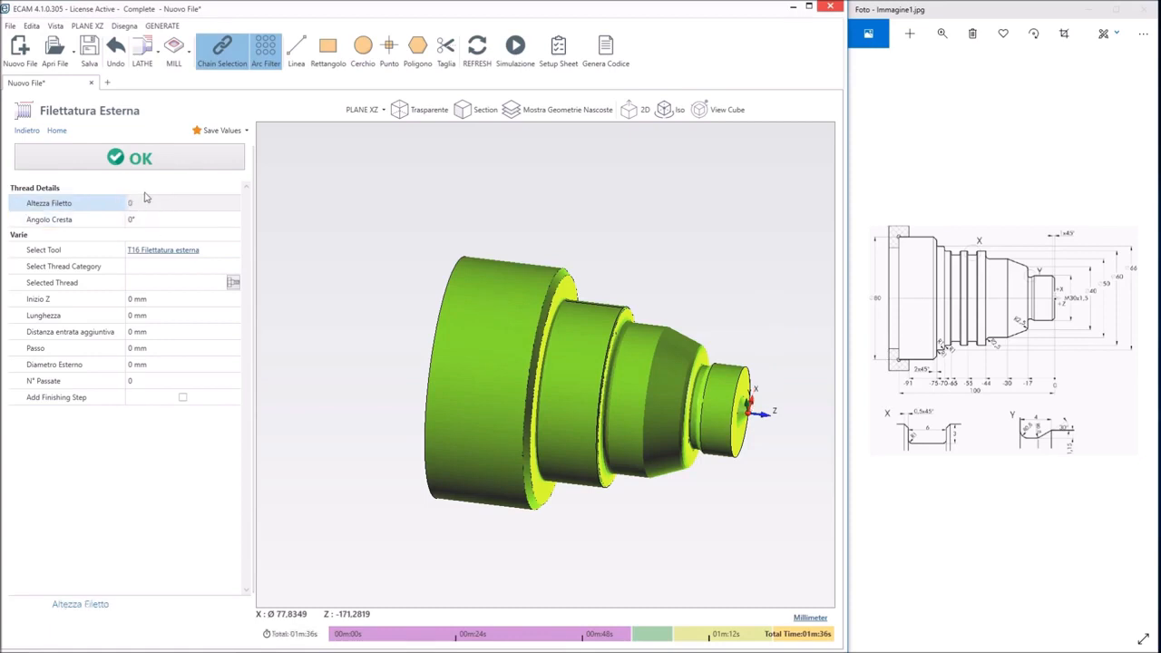
pyautogui.press('Tab')
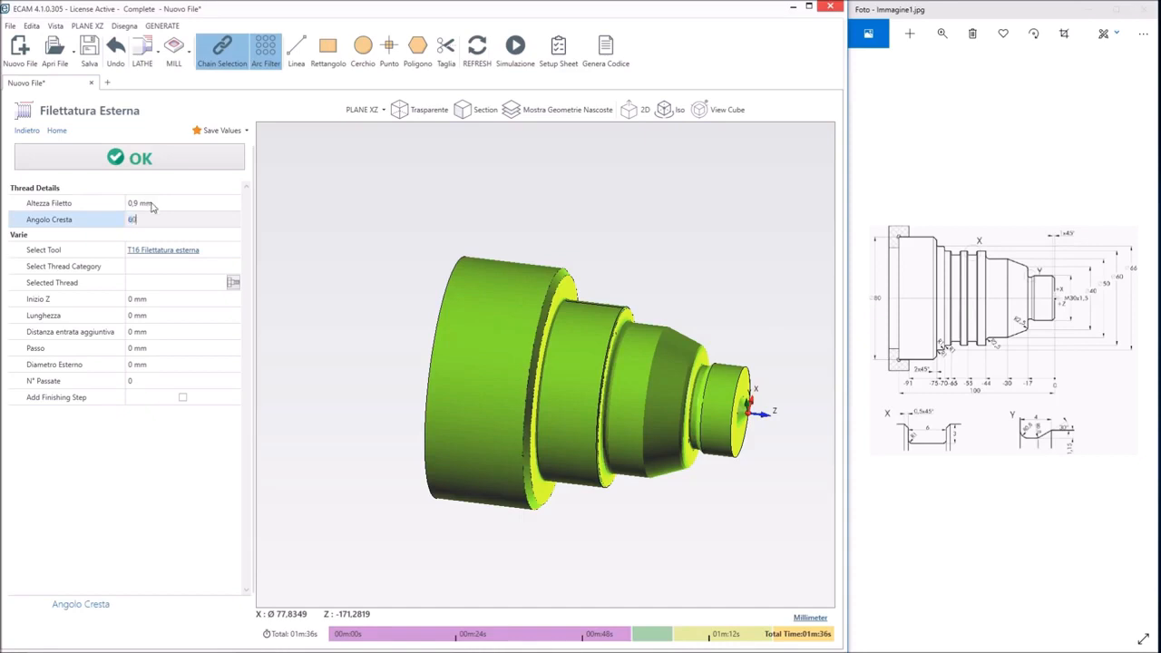
pyautogui.write('60')
pyautogui.press('Tab')
pyautogui.click(233, 284)
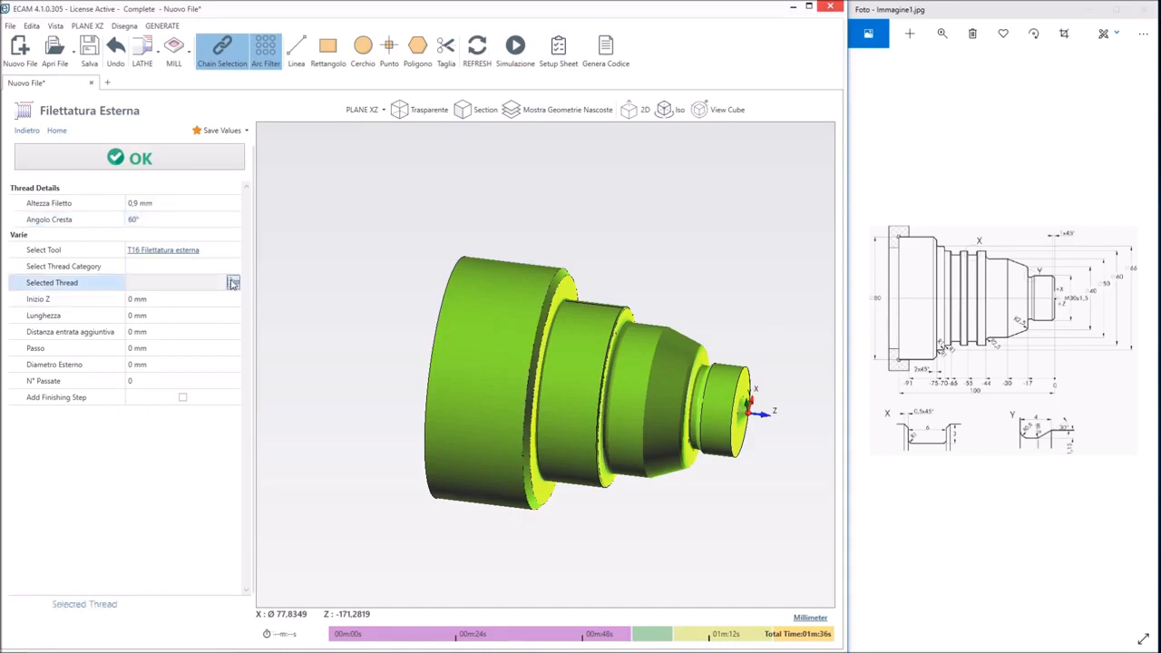
pyautogui.click(233, 284)
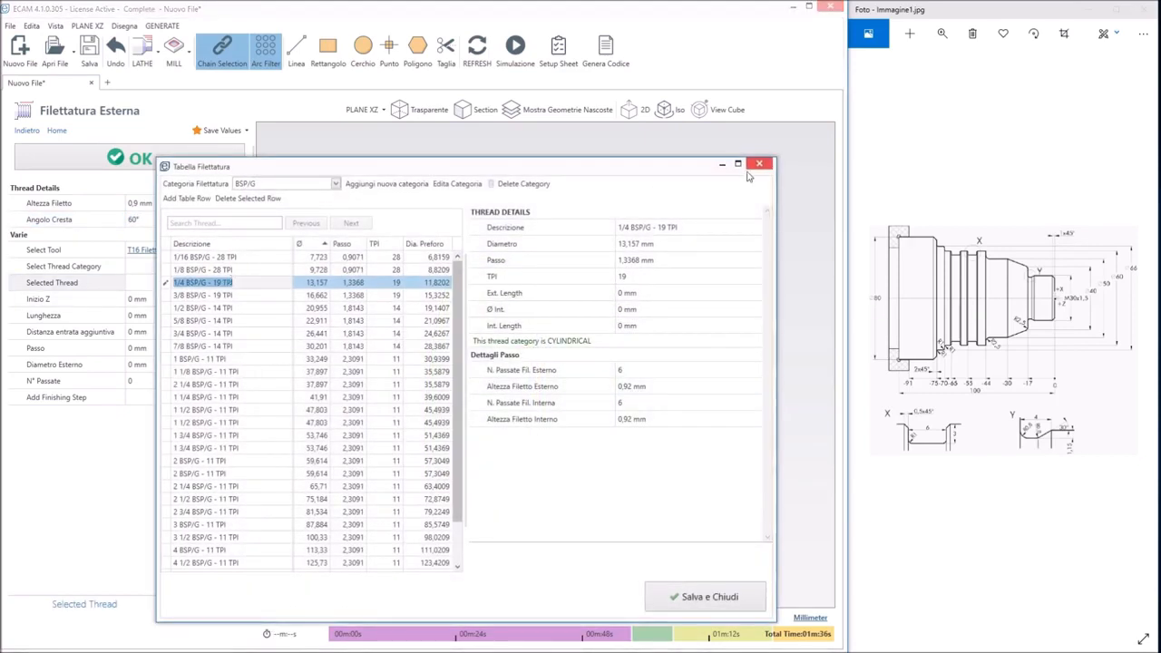
pyautogui.click(759, 164)
# Set the thread category to Metric and try to pick M30 x 1.5 from the thread table
pyautogui.click(234, 266)
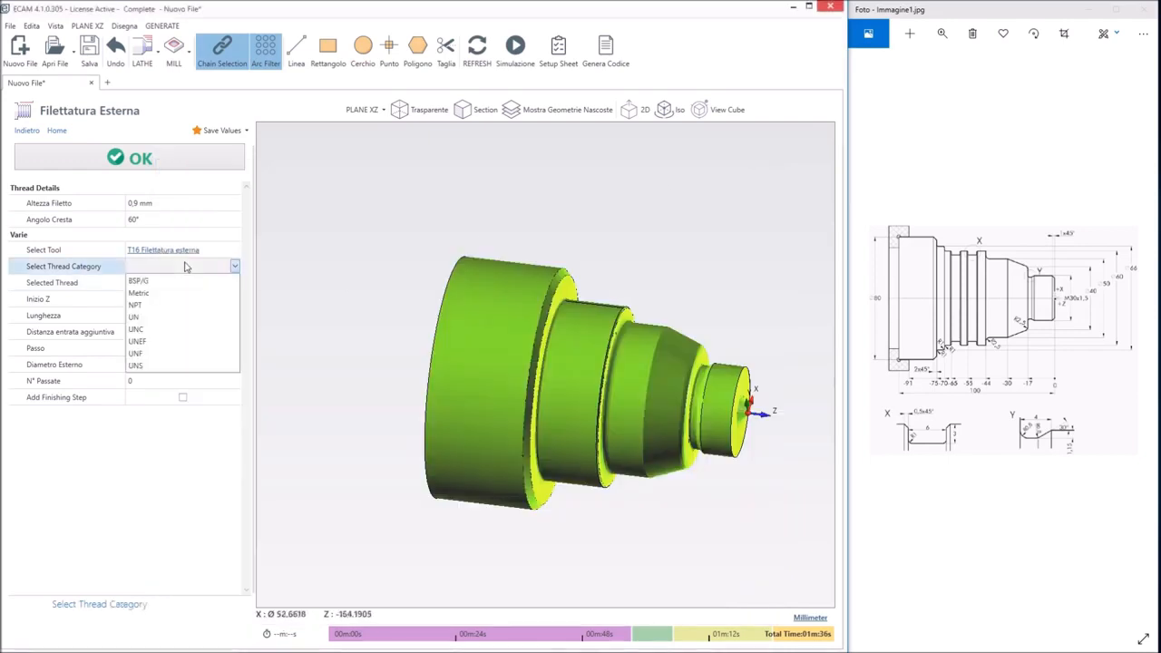
pyautogui.click(145, 293)
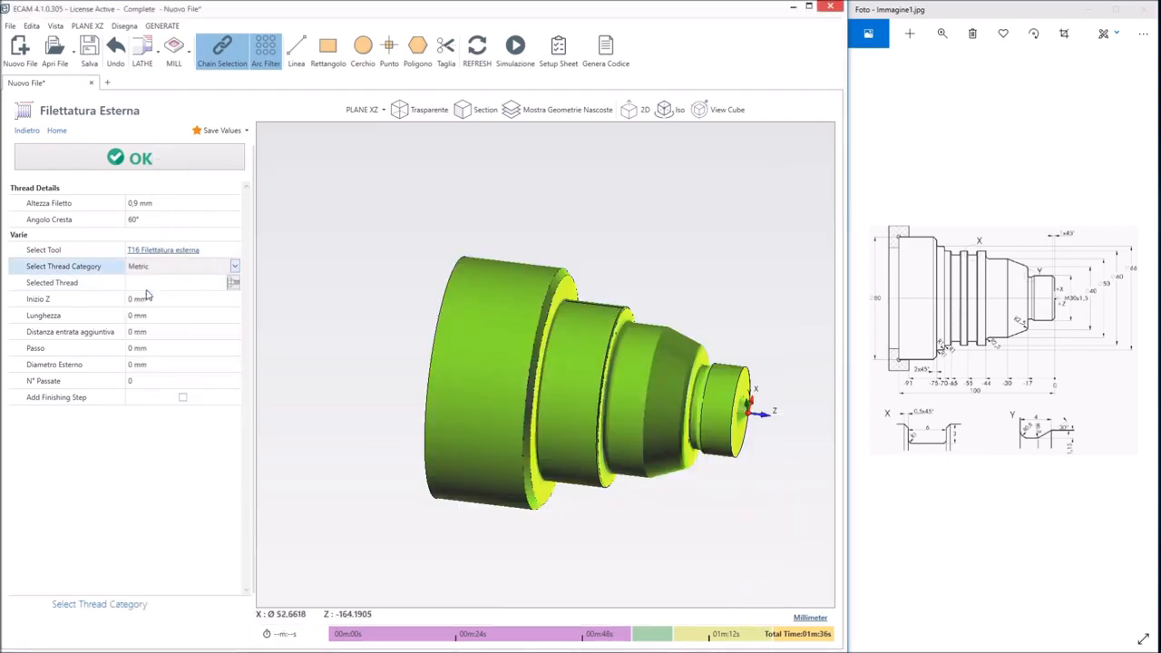
pyautogui.click(234, 284)
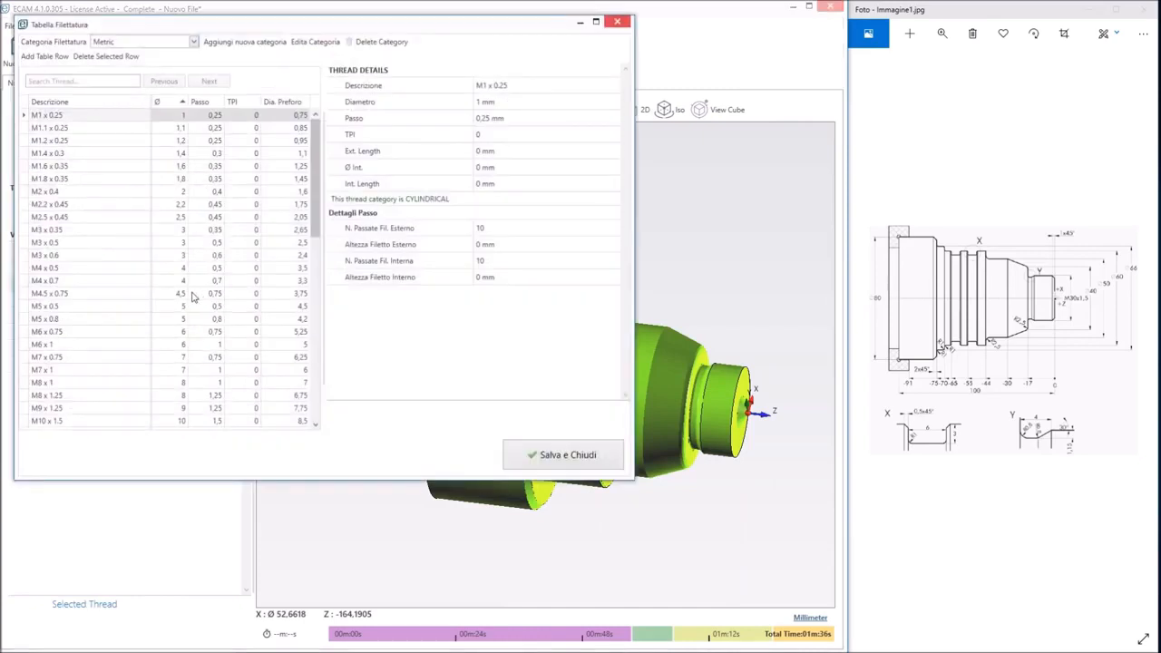
pyautogui.scroll(-10, 131, 274)
pyautogui.scroll(-2, 132, 274)
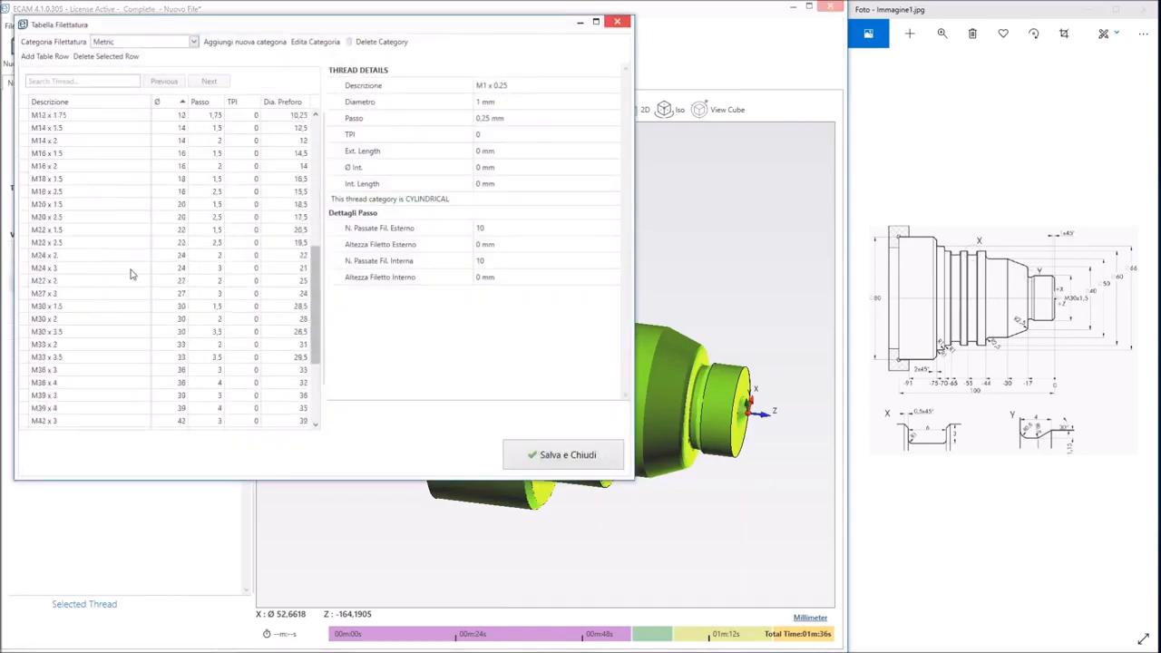
pyautogui.doubleClick(53, 308)
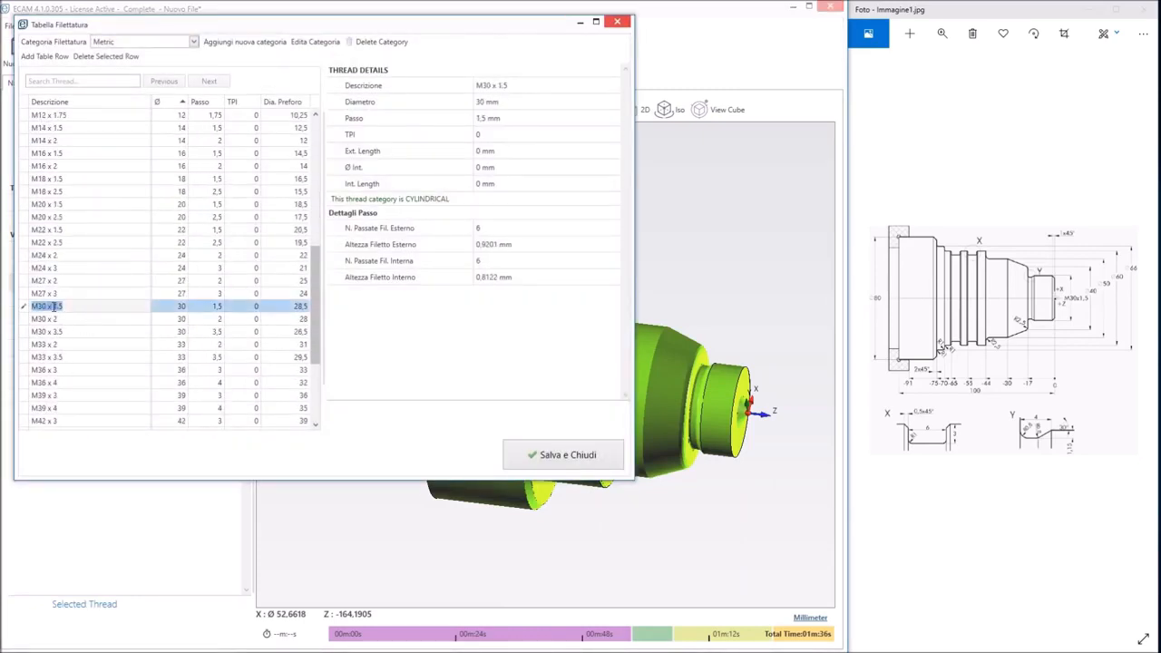
pyautogui.click(547, 456)
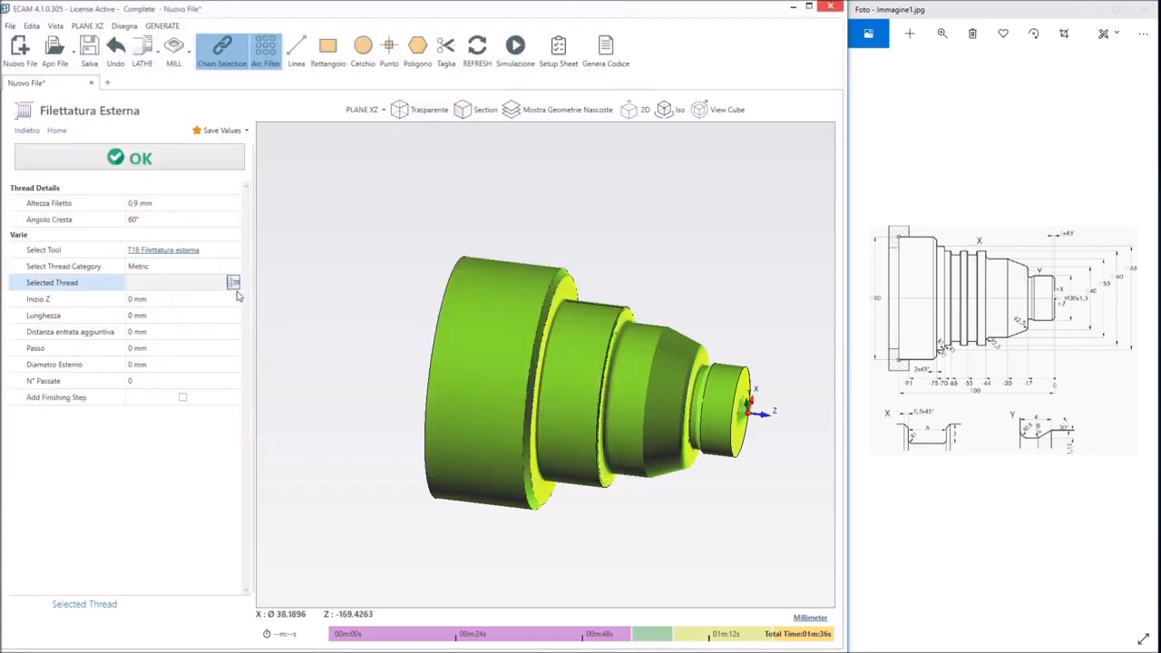
# Choose M30 x 1.5 as the selected thread of the threading operation
pyautogui.click(179, 298)
pyautogui.click(232, 283)
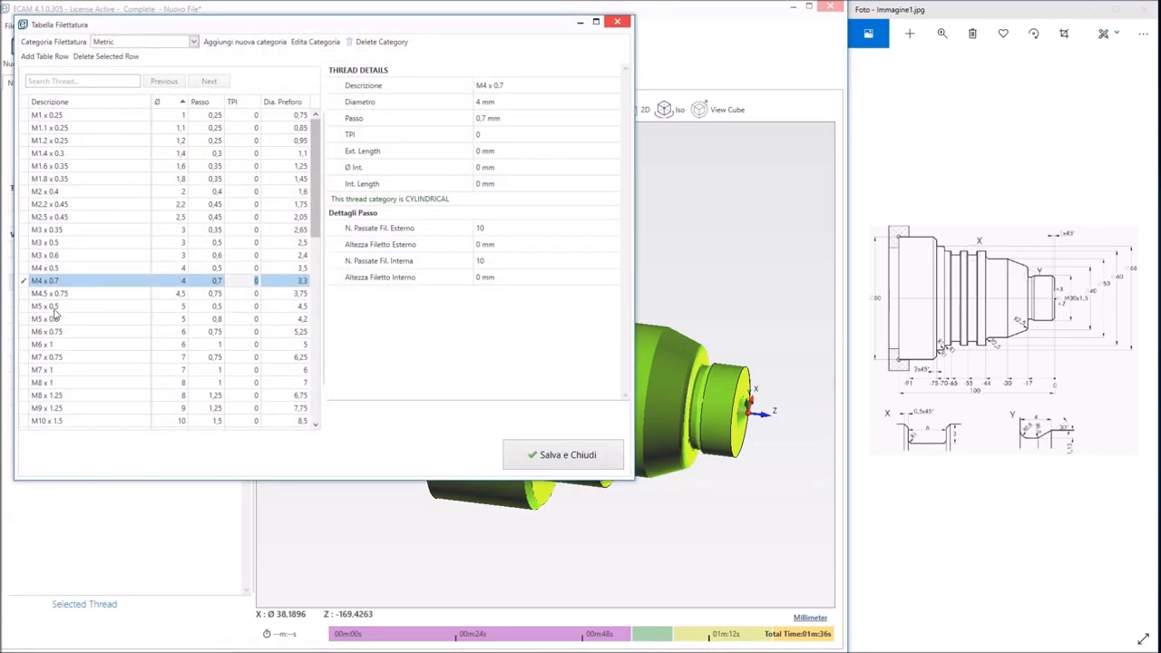
pyautogui.click(534, 464)
pyautogui.click(223, 282)
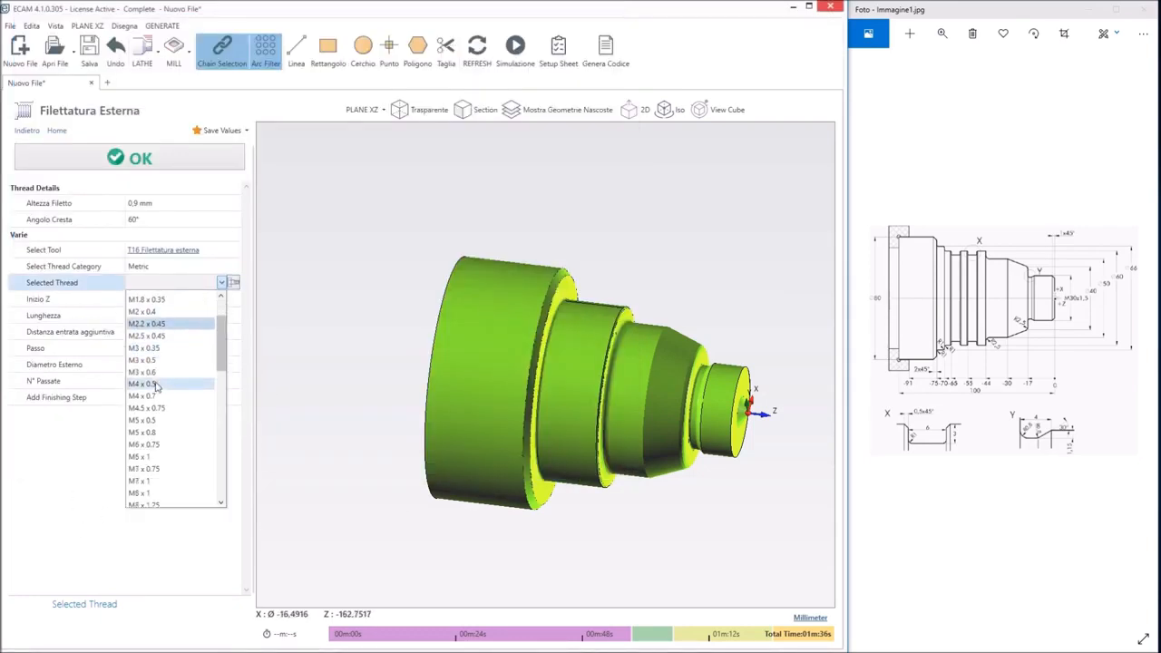
pyautogui.scroll(-10, 156, 386)
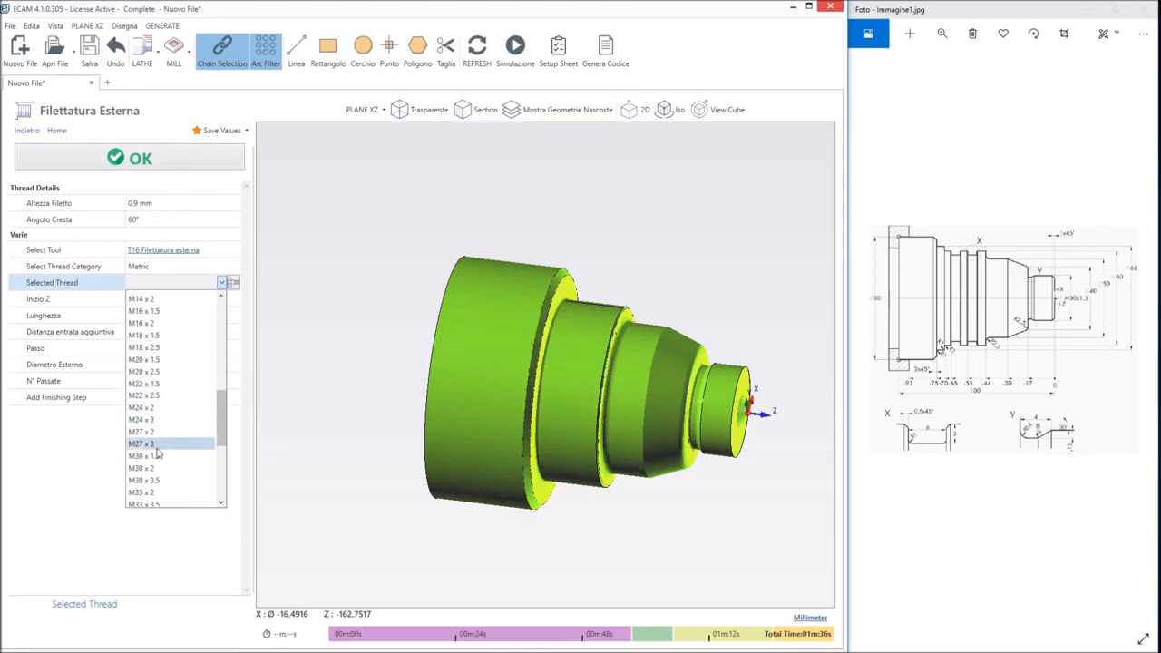
pyautogui.click(156, 457)
# Set the length of the external thread to 15 mm
pyautogui.click(142, 301)
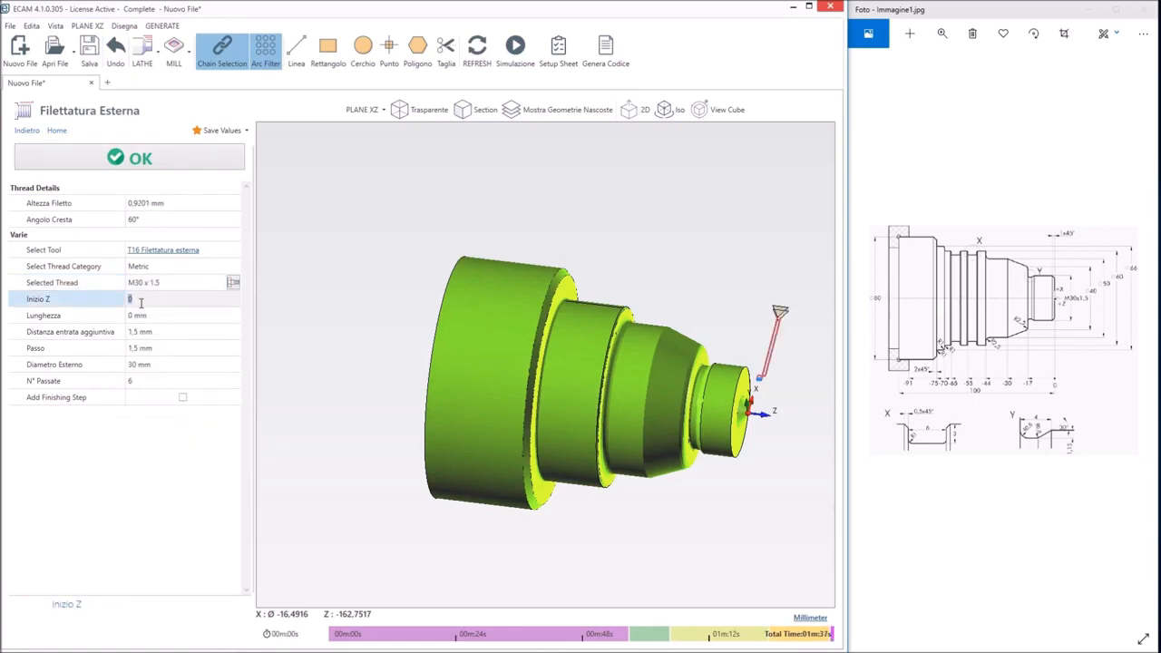
pyautogui.click(144, 314)
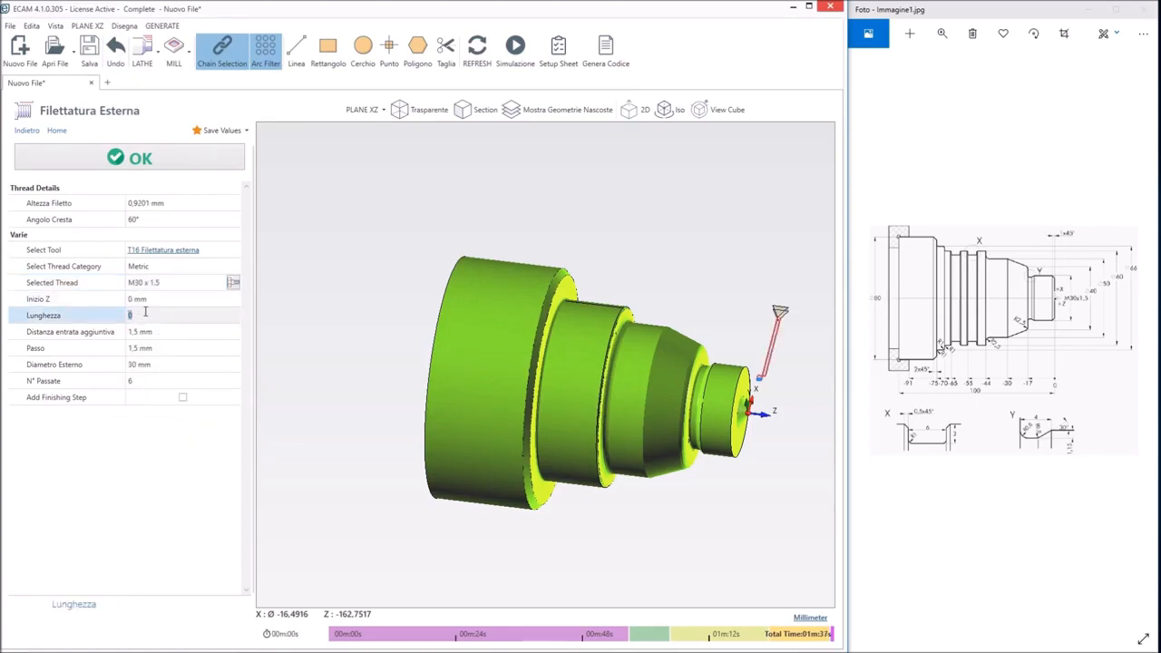
pyautogui.moveTo(646, 422); pyautogui.dragTo(631, 529, button='middle')
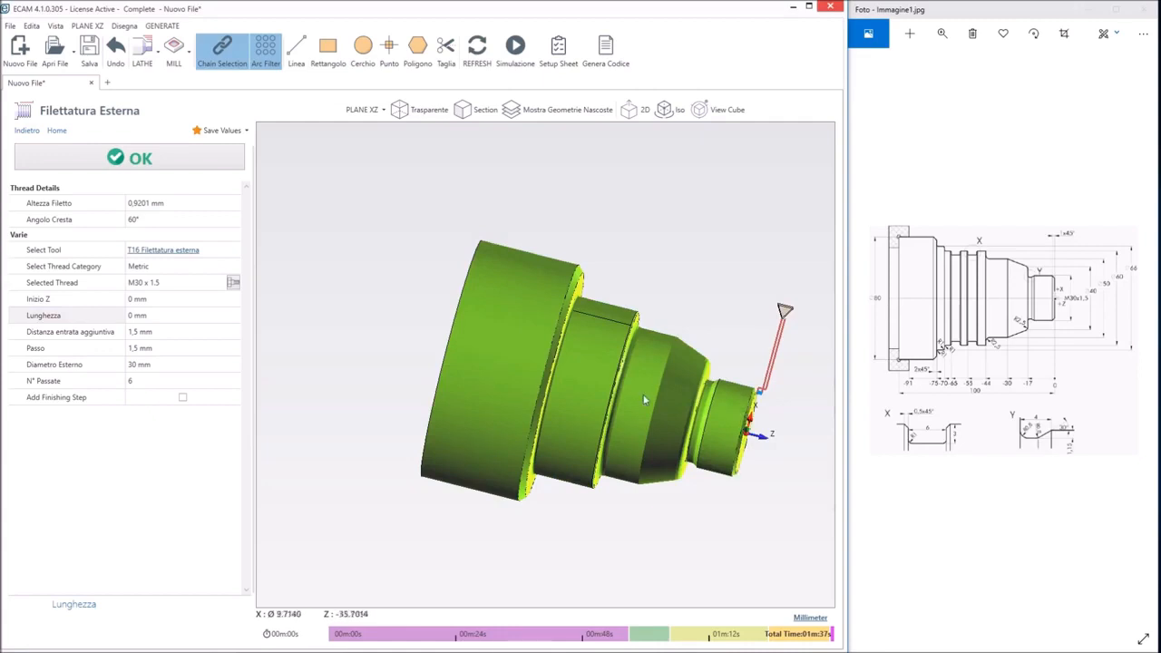
pyautogui.click(147, 313)
pyautogui.write('1')
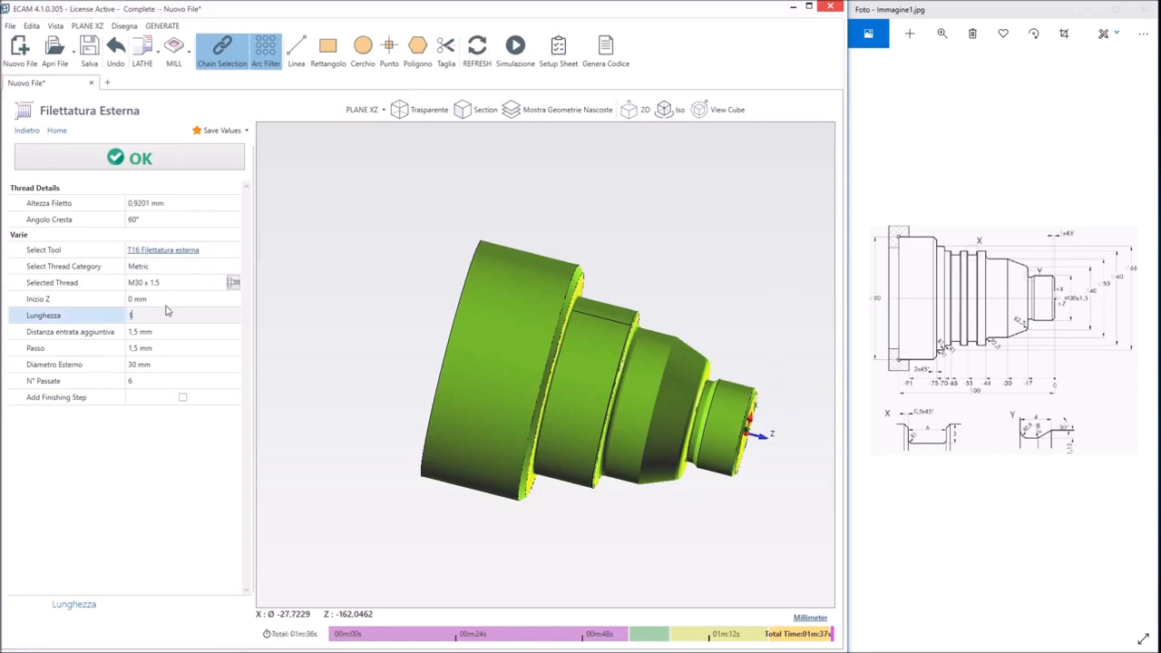
pyautogui.write('5')
pyautogui.press('Tab')
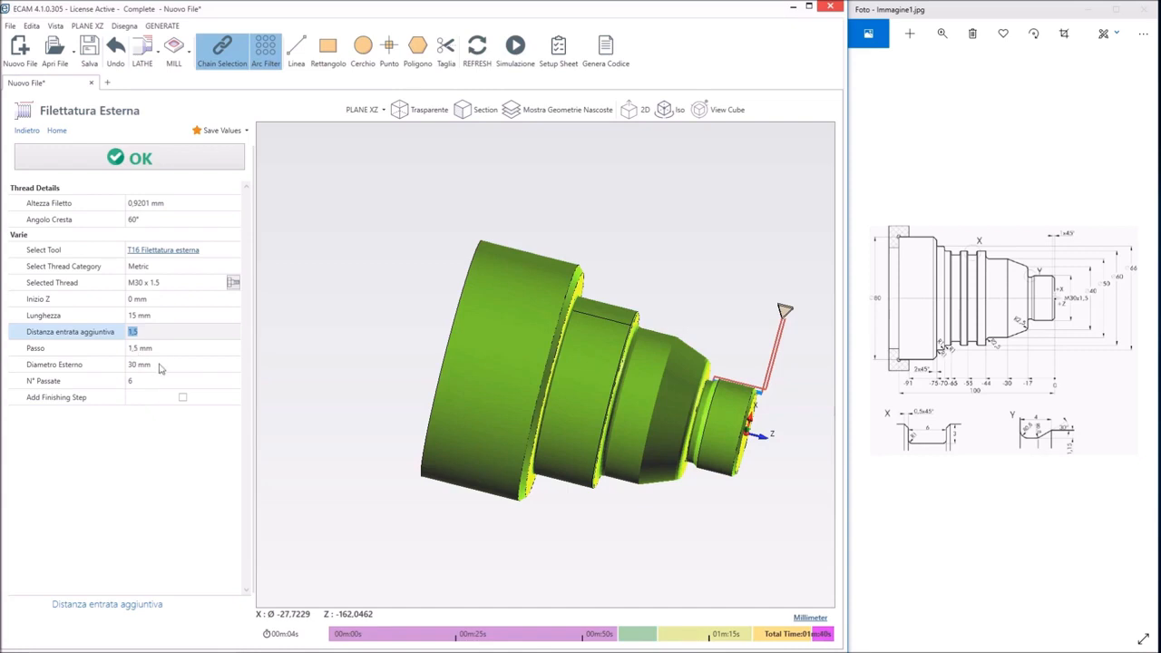
# Add a finishing step to the thread, accept the threading operation and view the threaded part in 3D
pyautogui.click(159, 367)
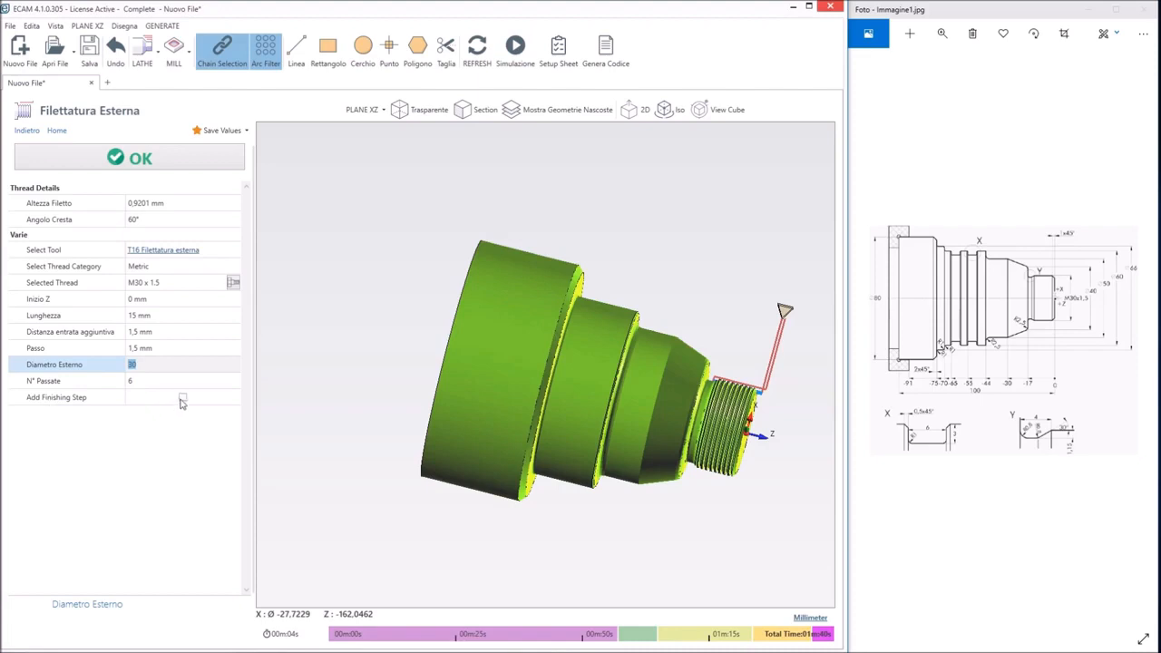
pyautogui.click(182, 400)
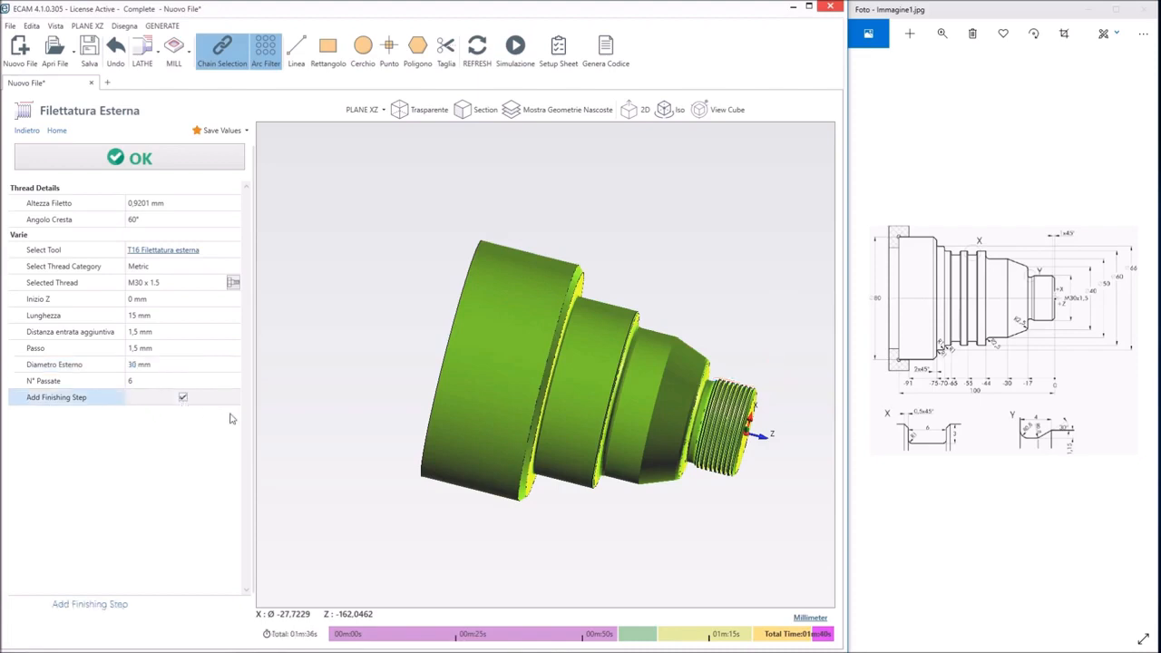
pyautogui.click(150, 160)
pyautogui.moveTo(586, 177); pyautogui.dragTo(699, 368, button='middle')
pyautogui.scroll(-5, 703, 326)
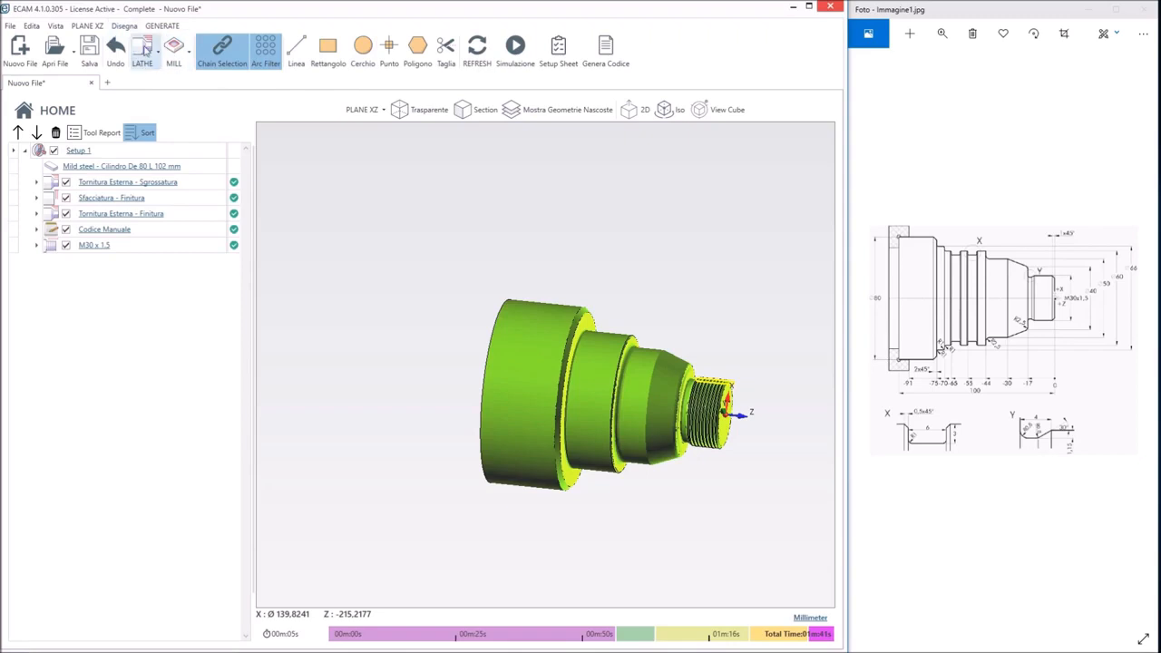
# Start a standard external groove with outer diameter 60 mm, inner diameter 54 mm and groove width 6 mm
pyautogui.click(143, 49)
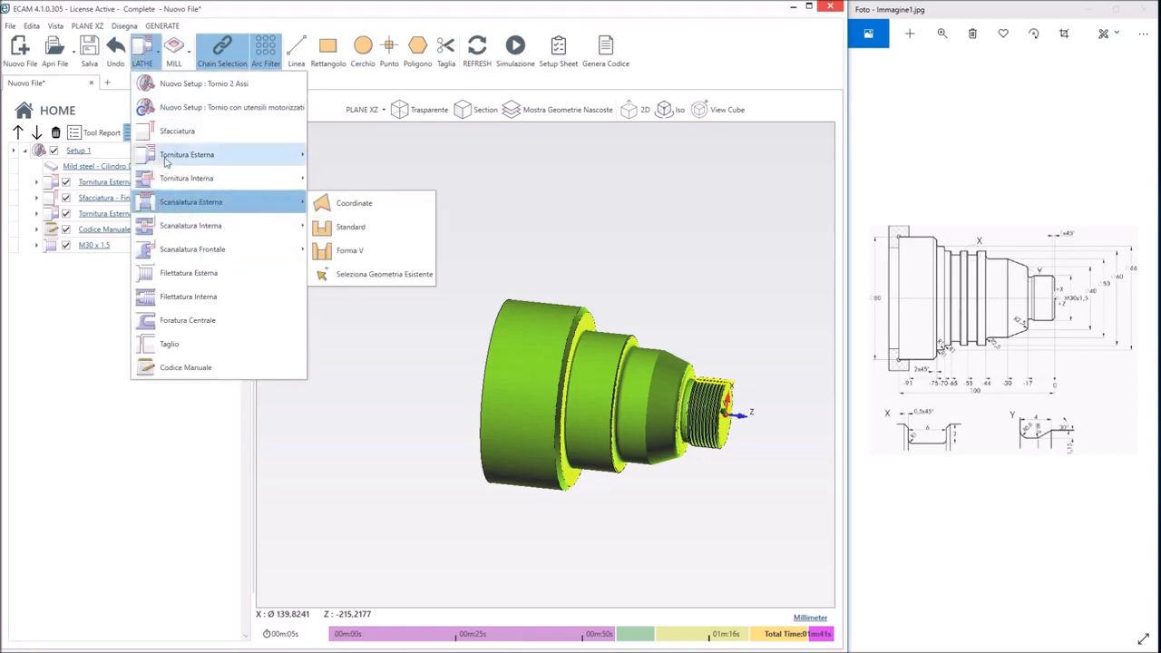
pyautogui.moveTo(197, 206)
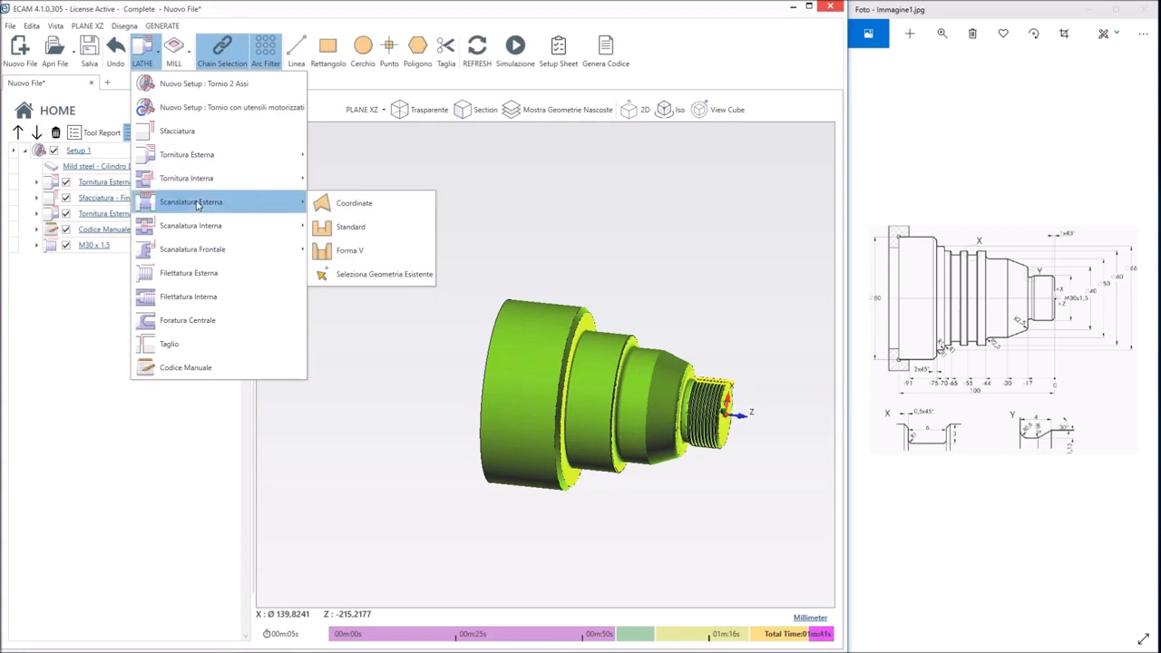
pyautogui.click(351, 227)
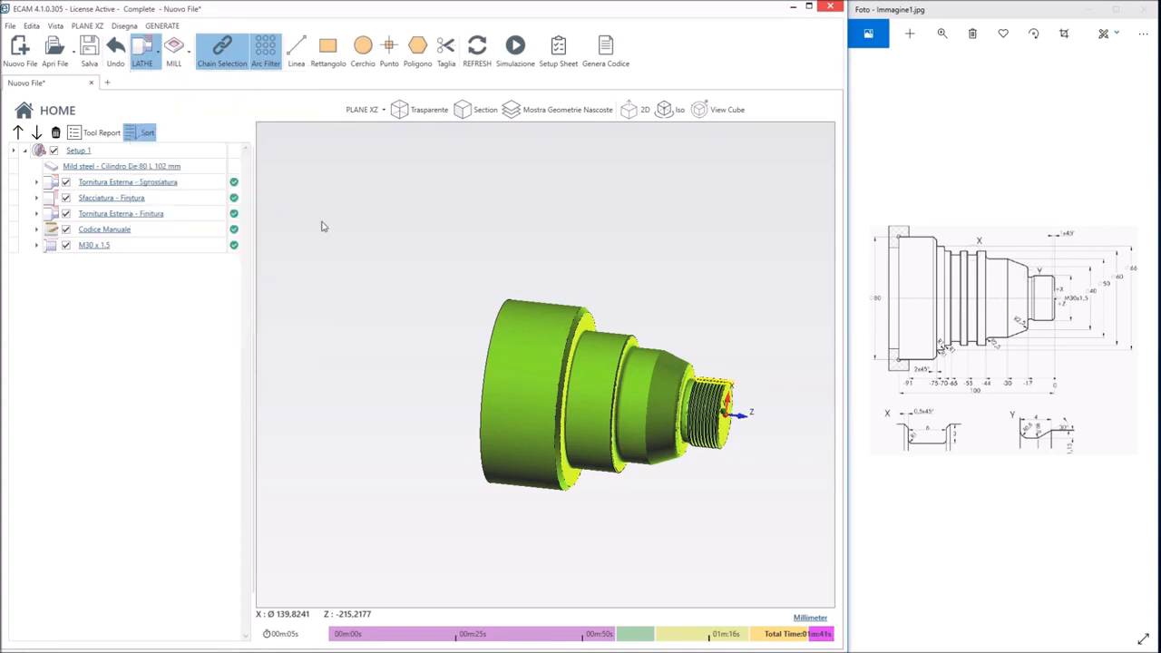
pyautogui.click(147, 199)
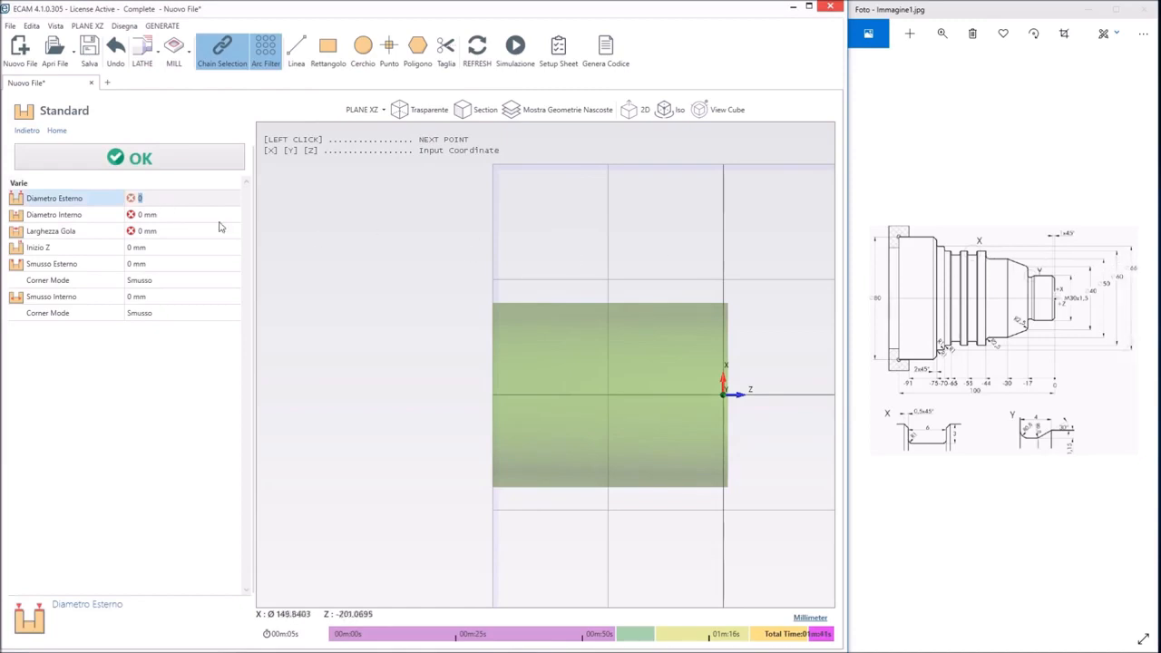
pyautogui.write('6')
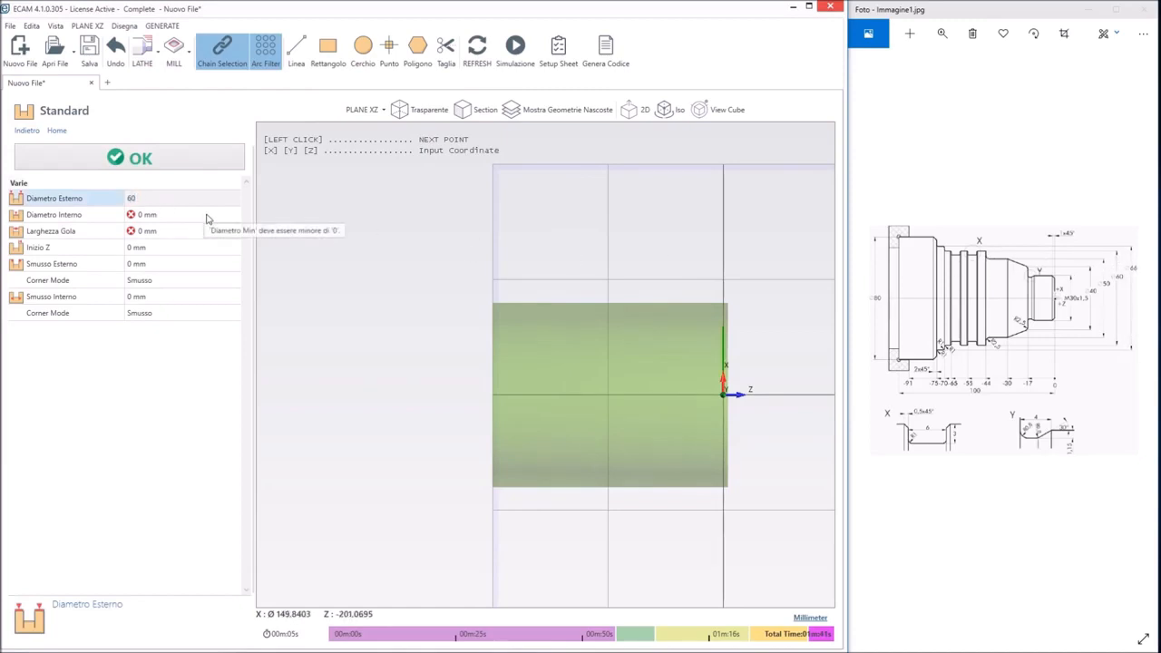
pyautogui.click(204, 215)
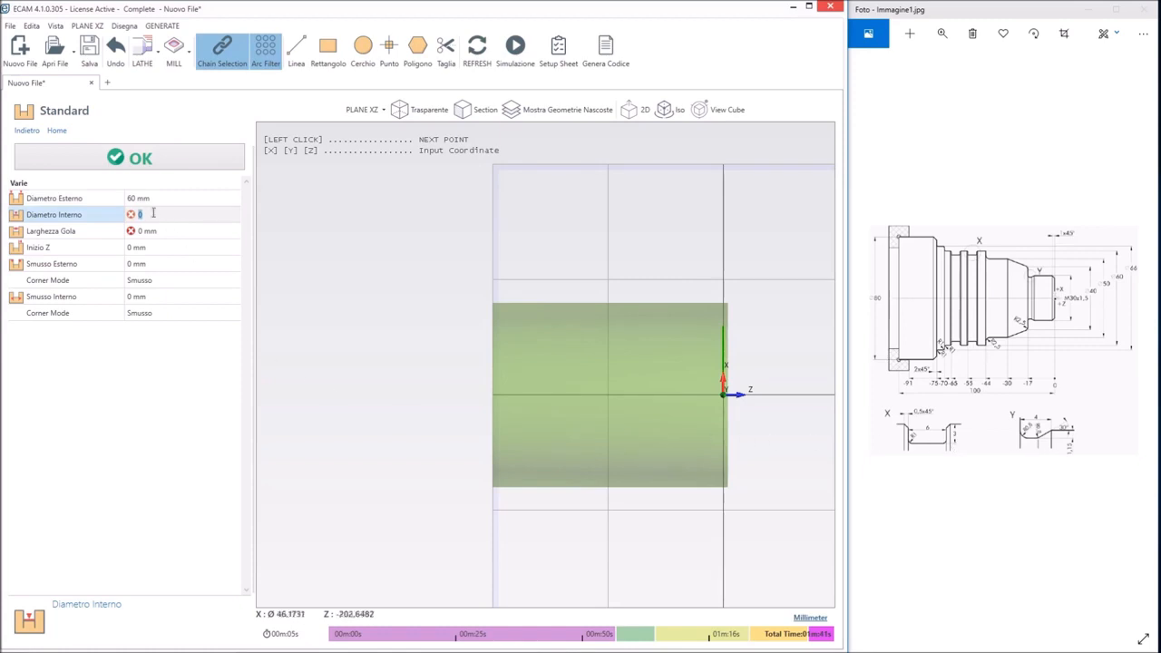
pyautogui.write('54')
pyautogui.click(155, 245)
pyautogui.click(153, 232)
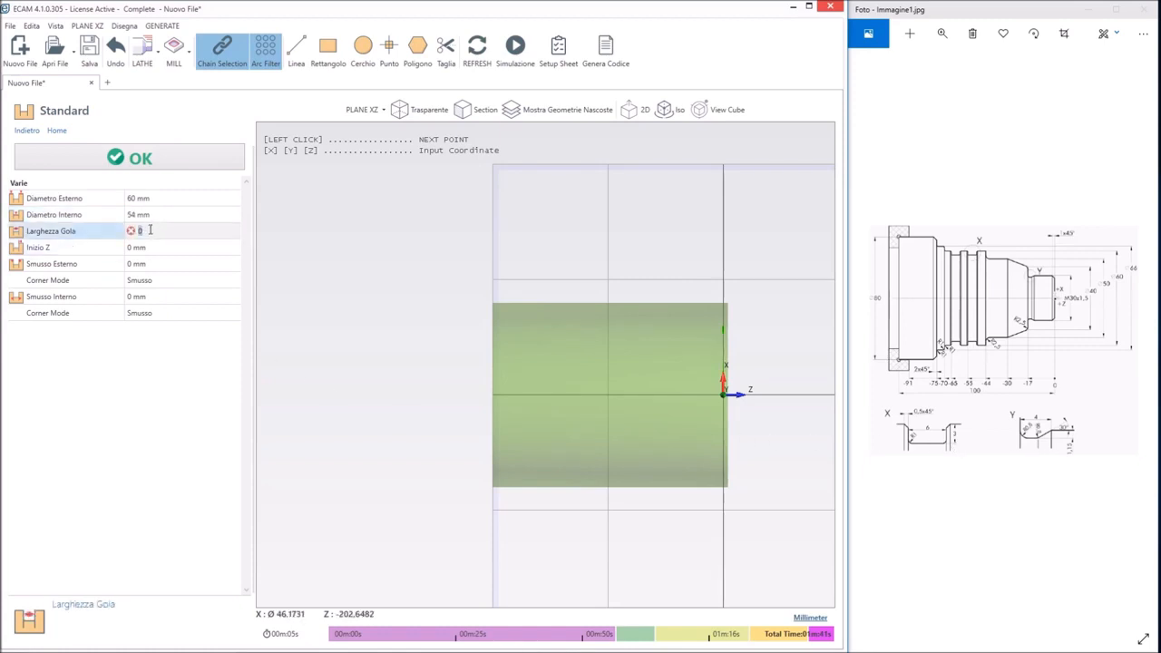
pyautogui.write('6')
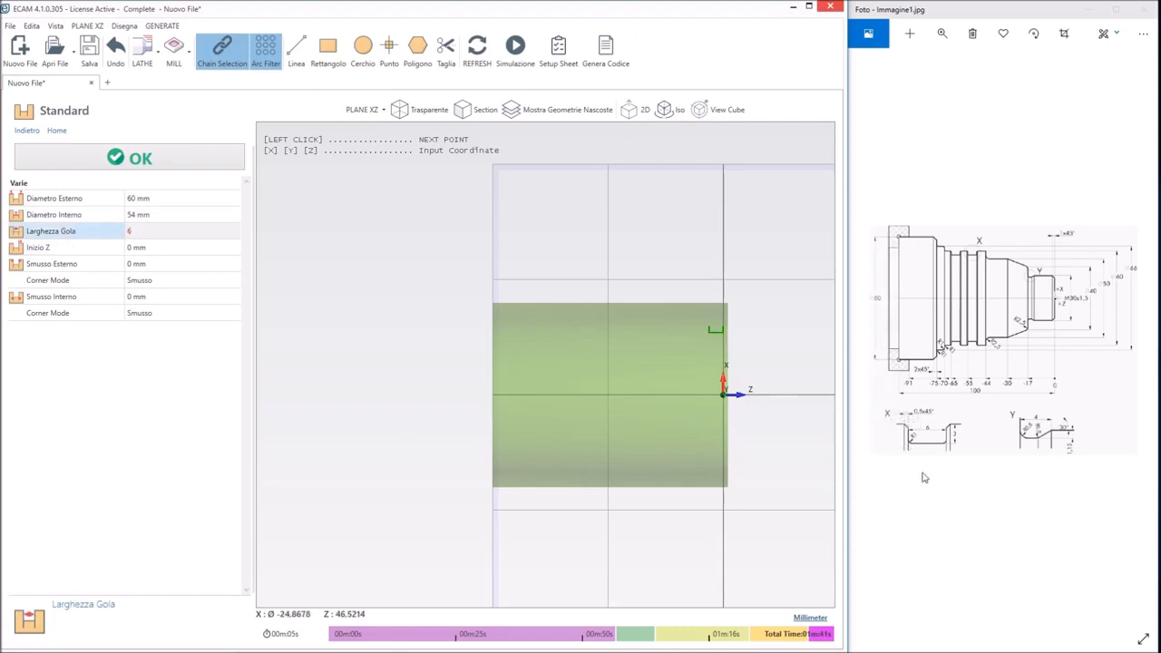
# Place the groove start at Z -49 mm and enter 0.5 for its outer chamfer
pyautogui.click(158, 246)
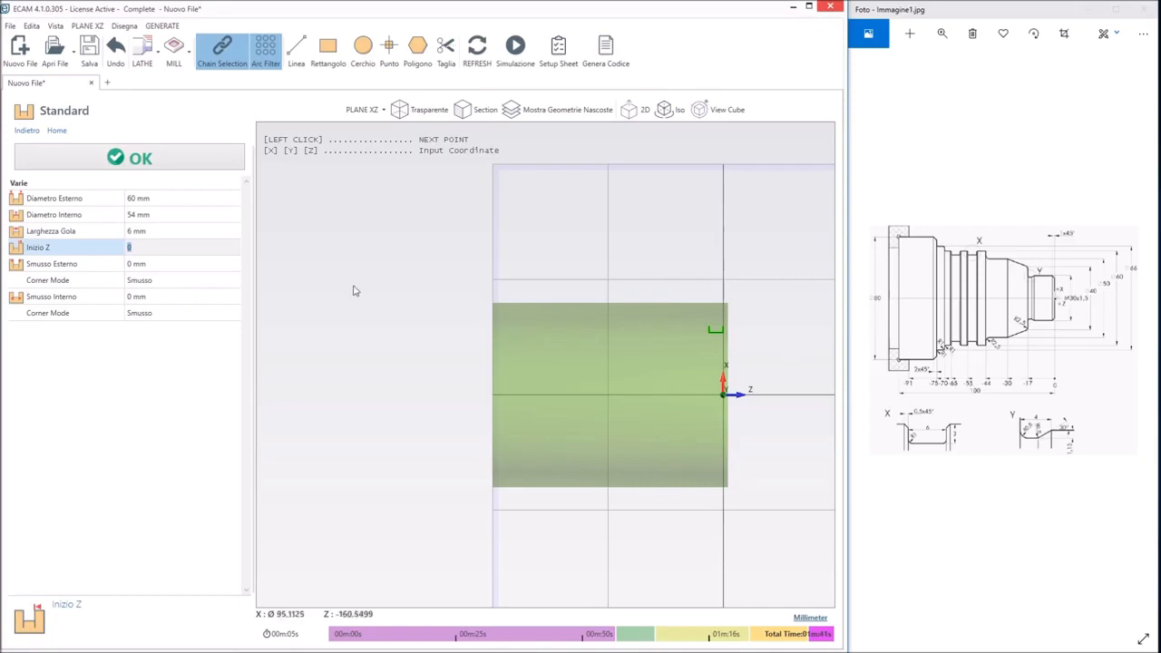
pyautogui.write('-49')
pyautogui.click(159, 262)
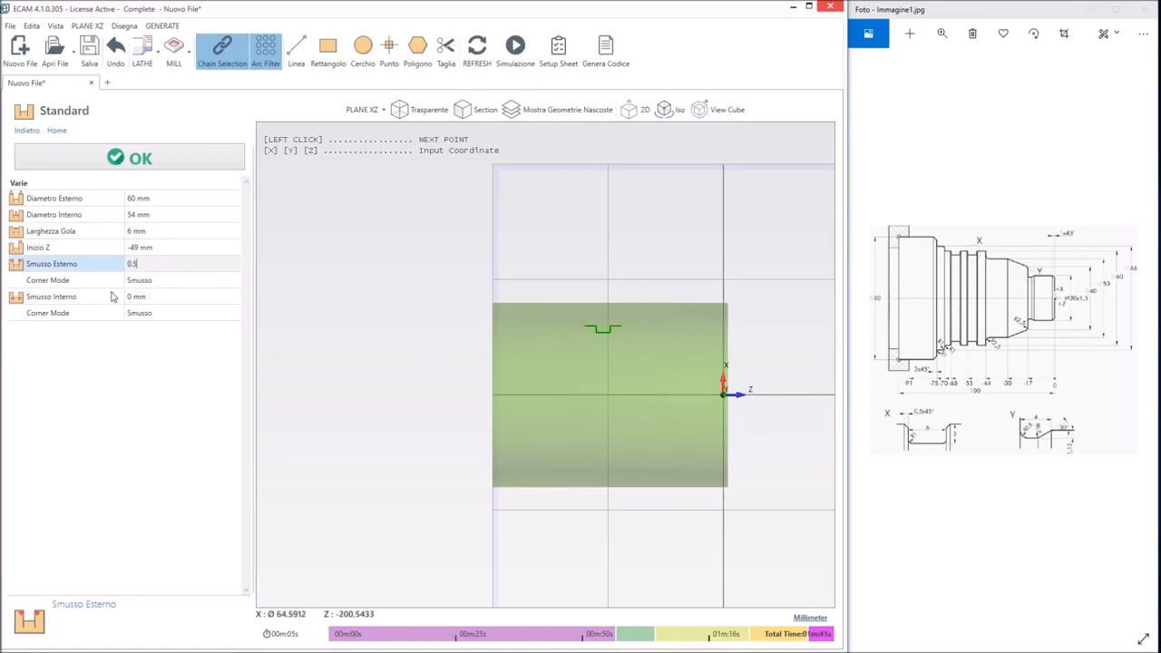
pyautogui.click(178, 282)
pyautogui.click(100, 305)
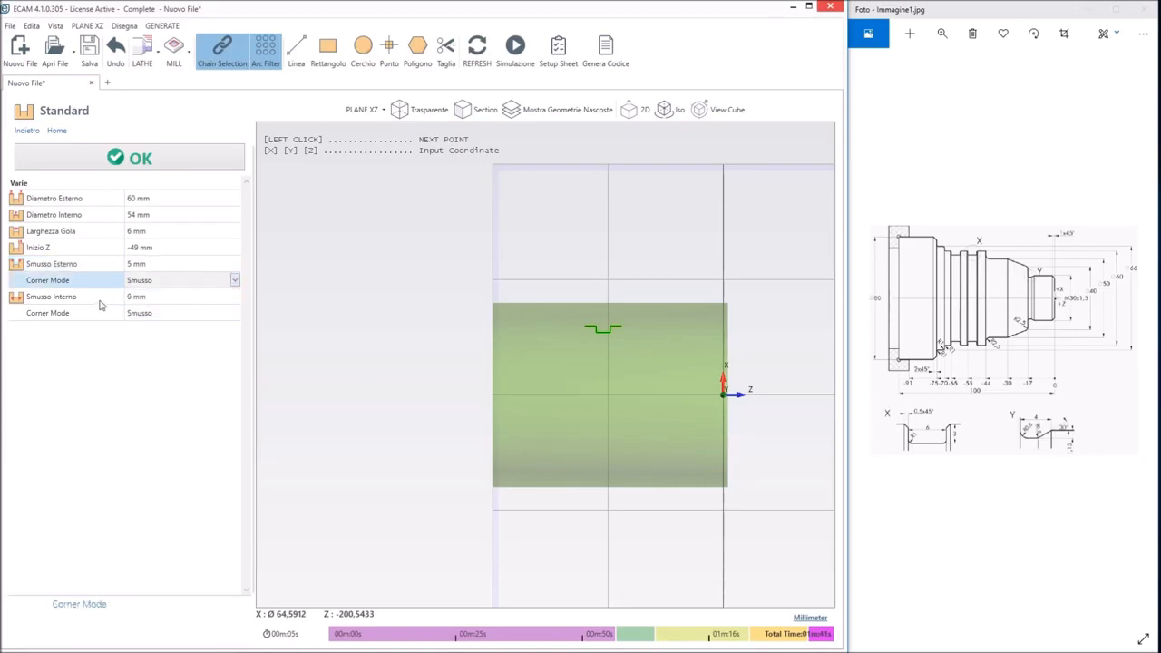
# Give the groove's inner corners a 1 mm size with the Raccordo corner mode and accept the groove geometry
pyautogui.click(157, 302)
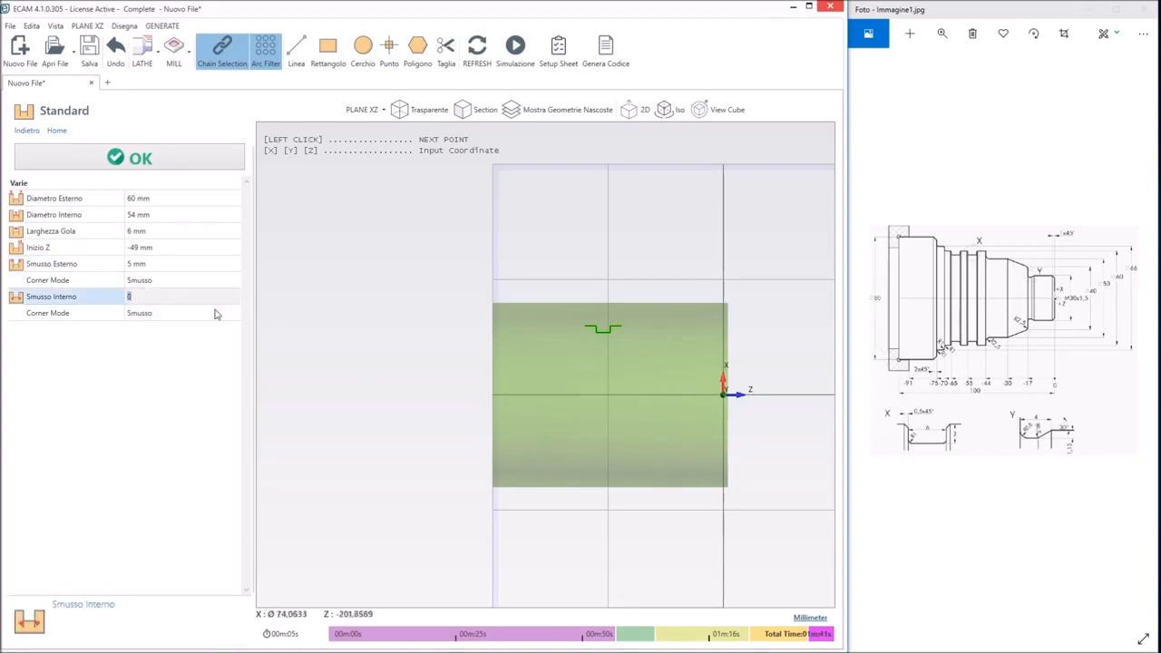
pyautogui.click(207, 314)
pyautogui.click(160, 339)
pyautogui.click(147, 296)
pyautogui.click(145, 160)
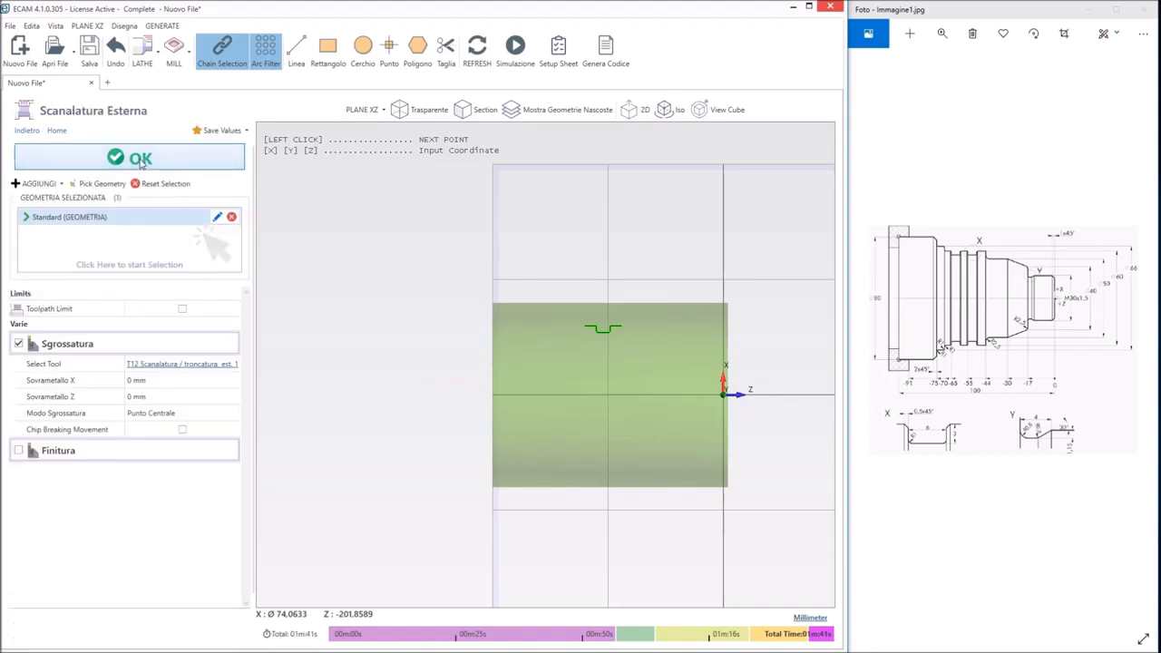
# Choose the 4 mm external grooving tool (Scanalatura / troncatura est. 4 mm) for the groove's roughing
pyautogui.click(182, 365)
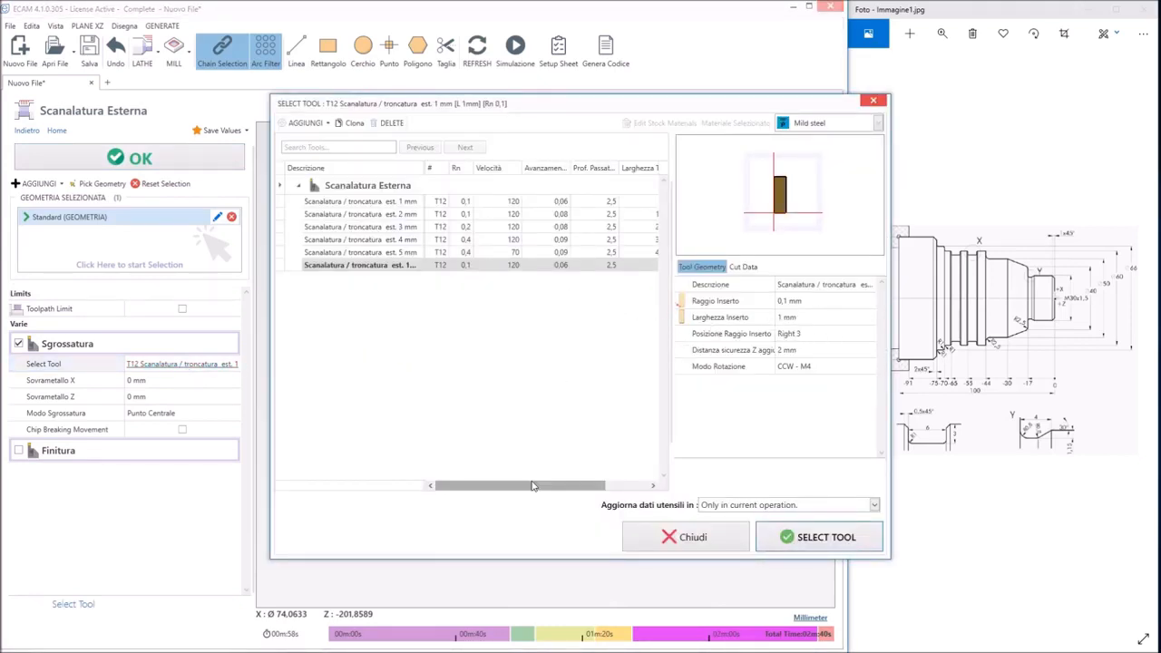
pyautogui.moveTo(535, 487); pyautogui.dragTo(578, 490)
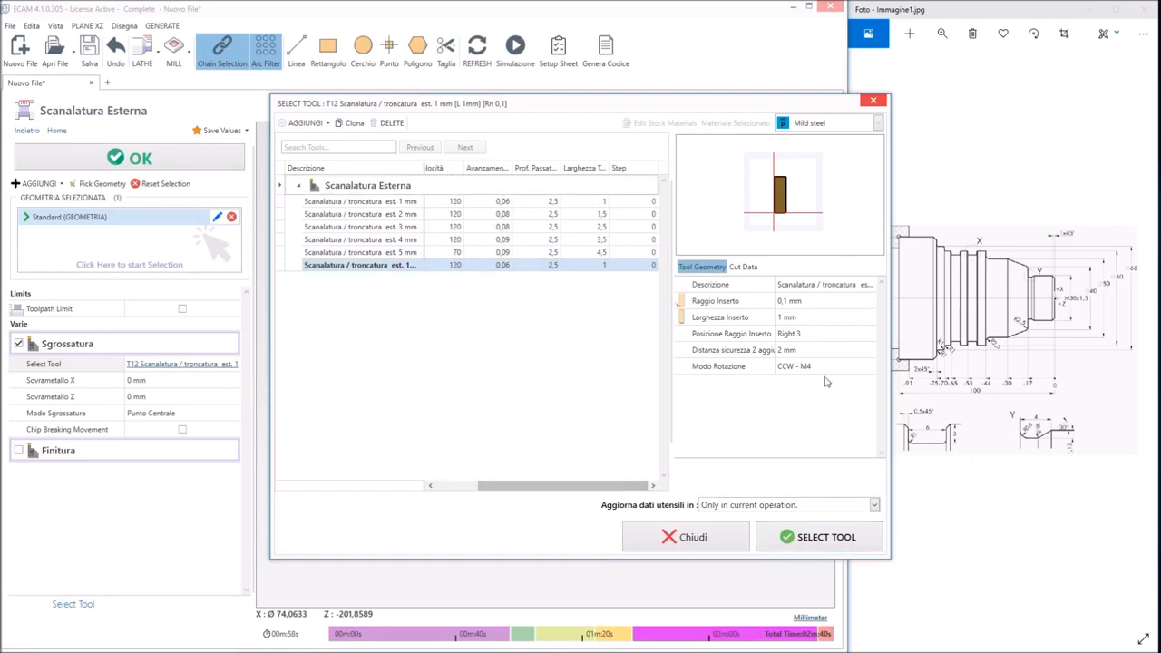
pyautogui.click(387, 239)
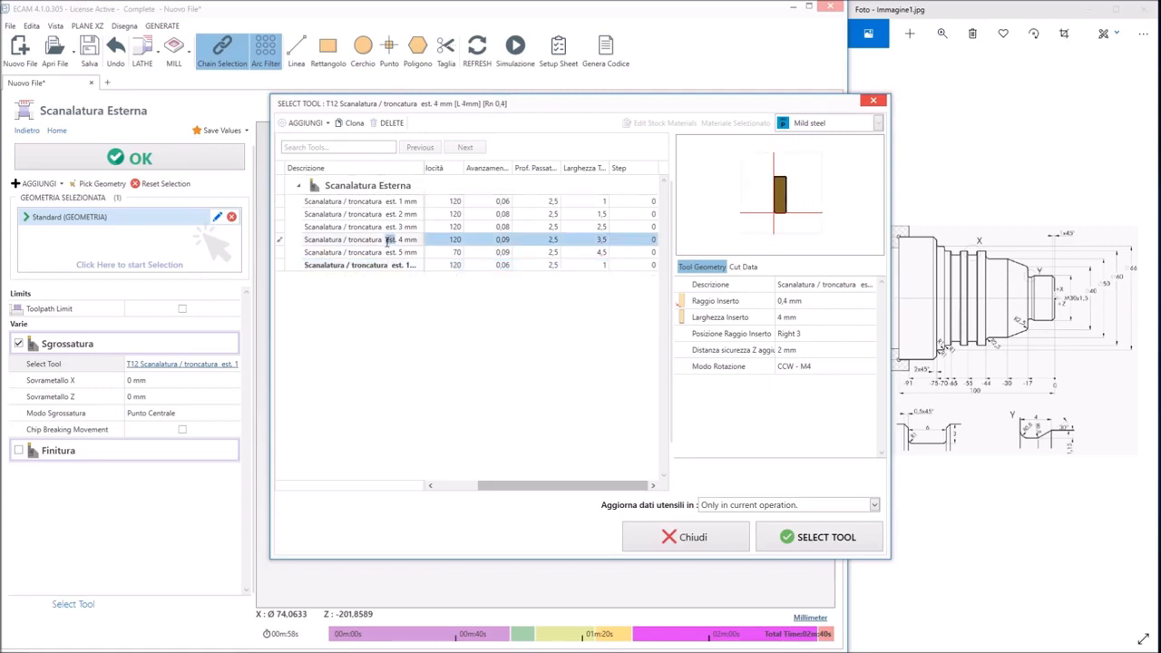
pyautogui.click(812, 542)
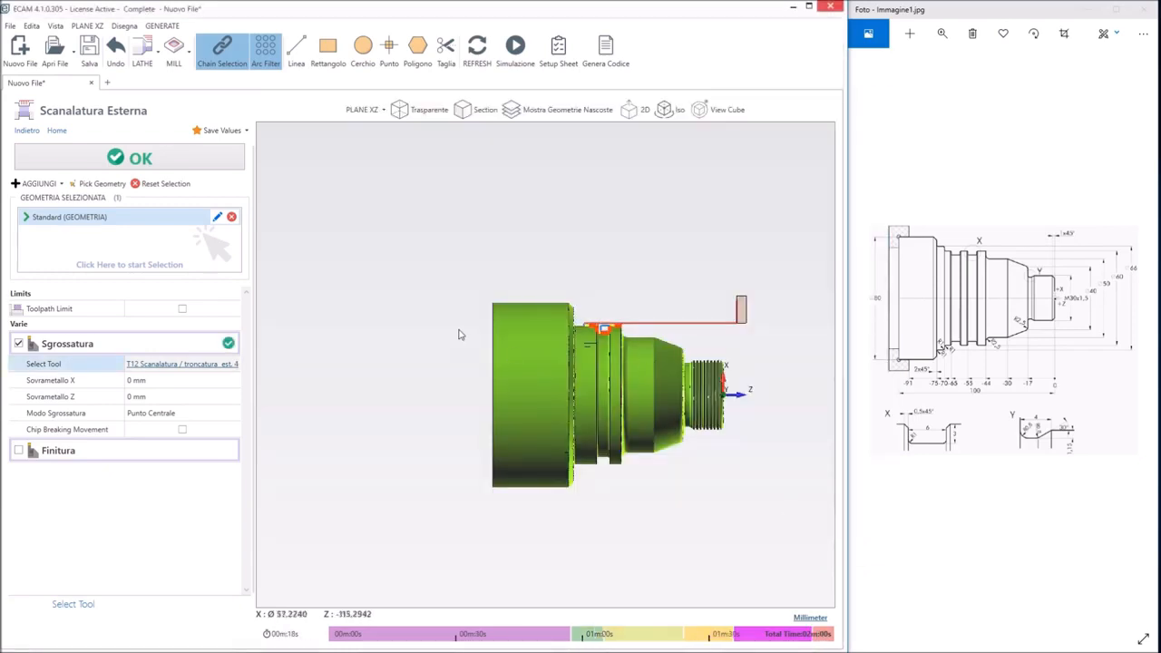
# Correct the groove's outer chamfer to 0,5 mm and accept the external grooving operation
pyautogui.scroll(4, 626, 318)
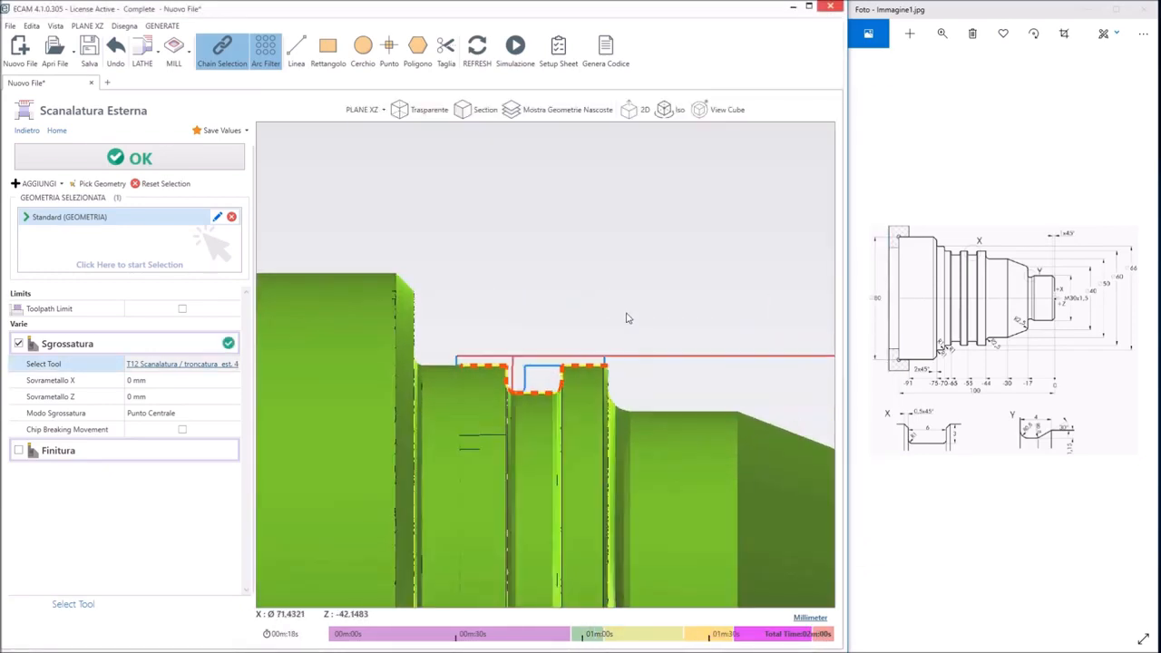
pyautogui.moveTo(568, 295)
pyautogui.mouseDown(button='middle')
pyautogui.moveTo(593, 329)
pyautogui.moveTo(544, 338)
pyautogui.moveTo(535, 296)
pyautogui.moveTo(591, 298)
pyautogui.moveTo(563, 329)
pyautogui.moveTo(525, 332)
pyautogui.moveTo(545, 327)
pyautogui.moveTo(569, 287)
pyautogui.moveTo(549, 308)
pyautogui.mouseUp(button='middle')
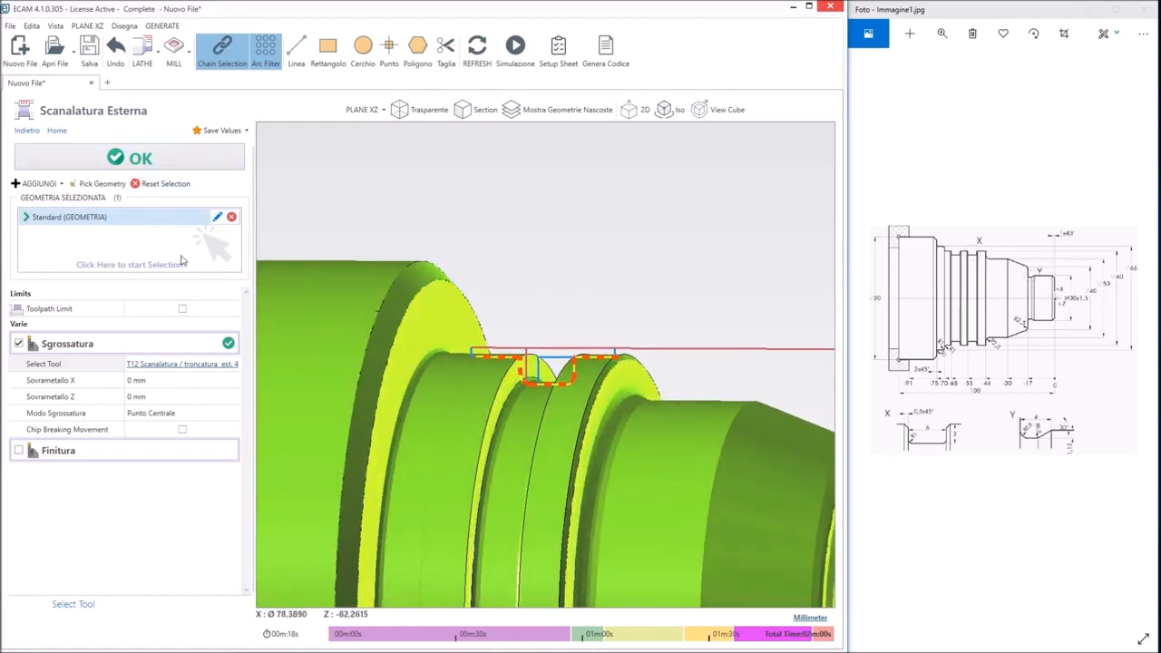
pyautogui.click(217, 218)
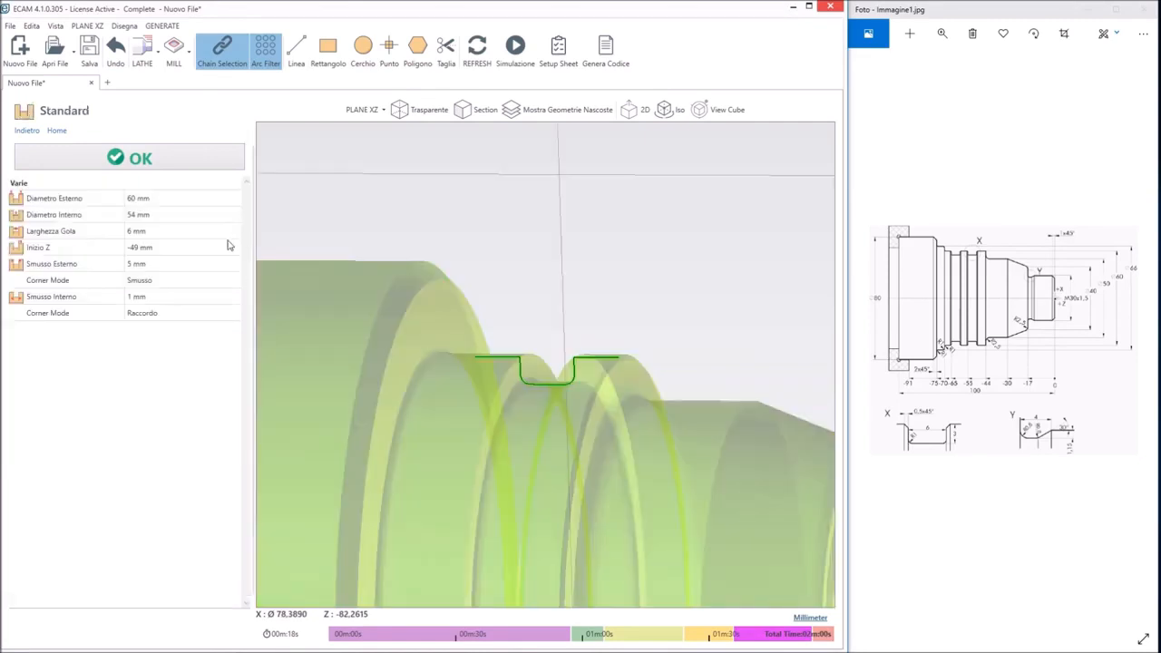
pyautogui.click(136, 265)
pyautogui.write('0,5')
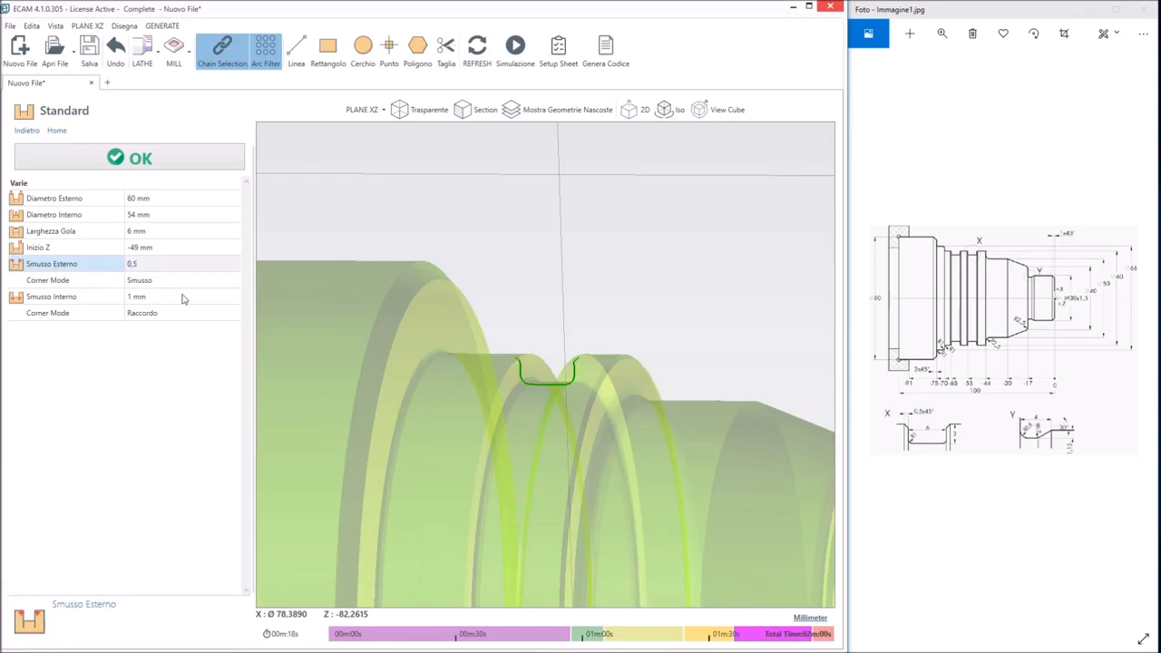
pyautogui.click(181, 298)
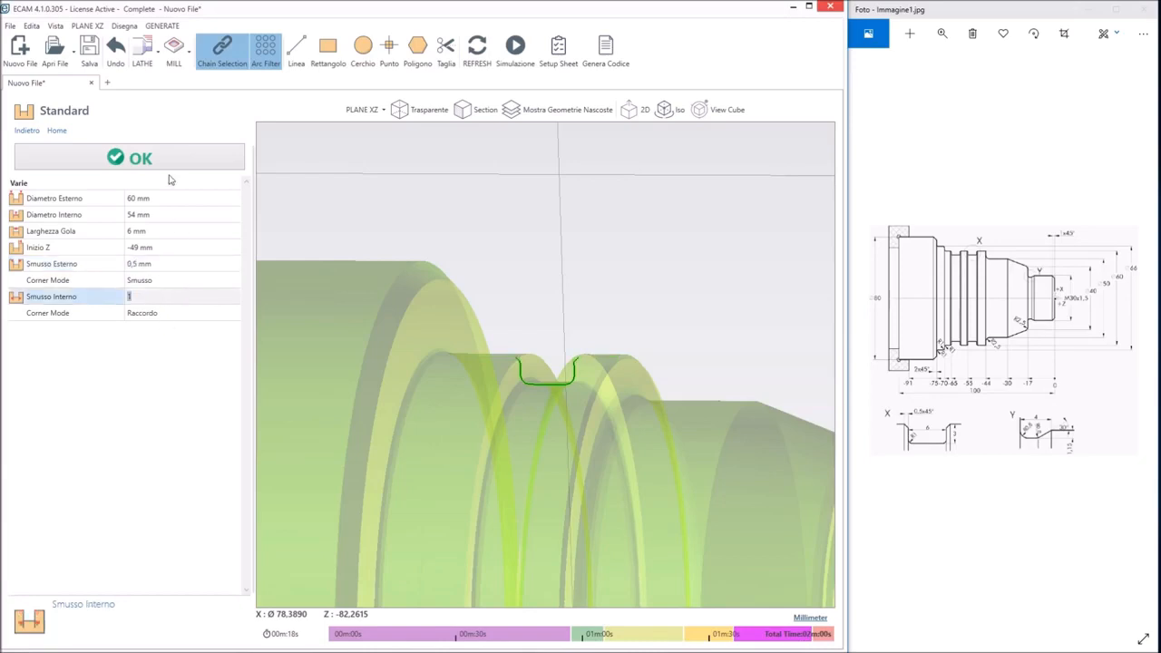
pyautogui.click(172, 162)
pyautogui.moveTo(642, 350); pyautogui.dragTo(635, 376, button='middle')
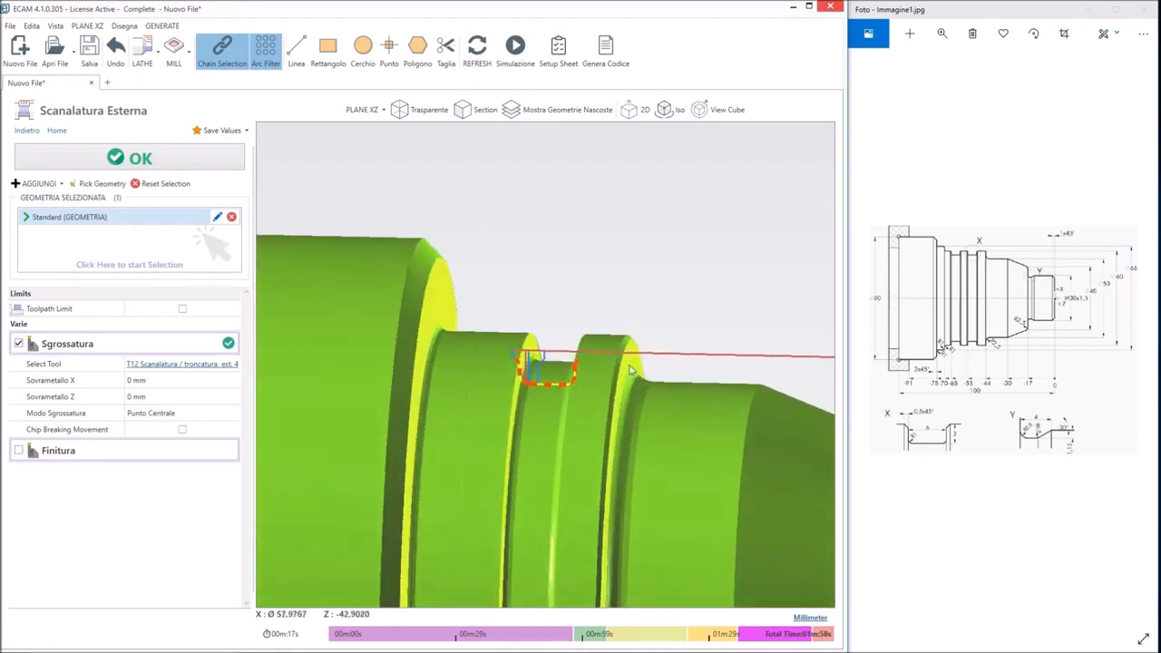
pyautogui.click(178, 164)
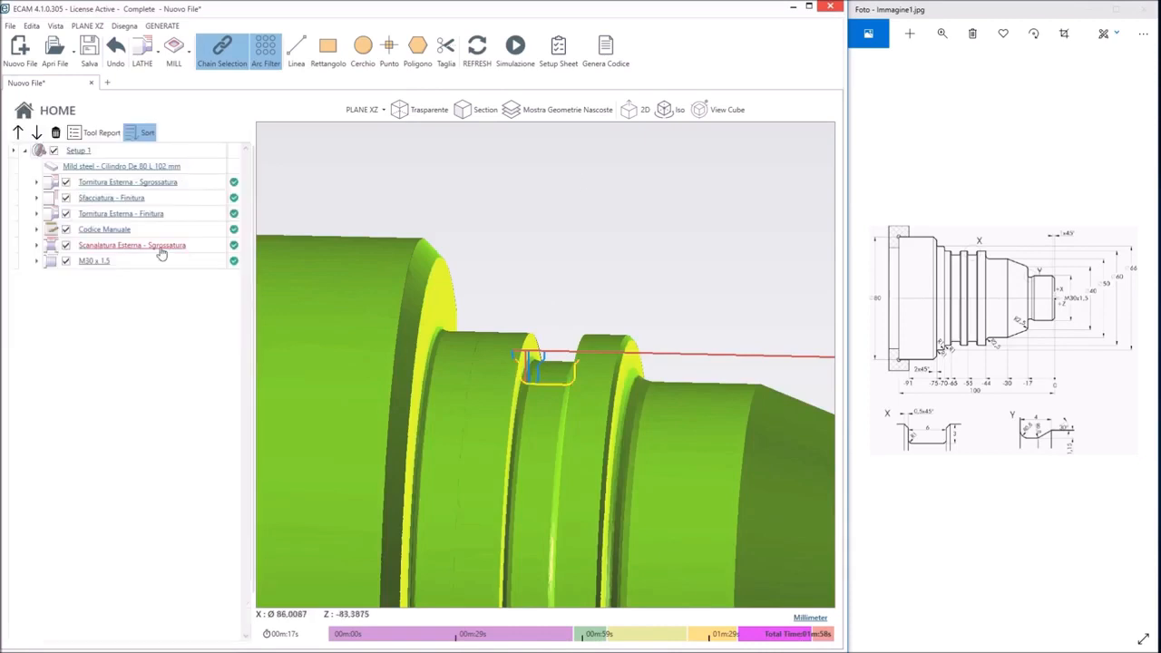
pyautogui.rightClick(207, 251)
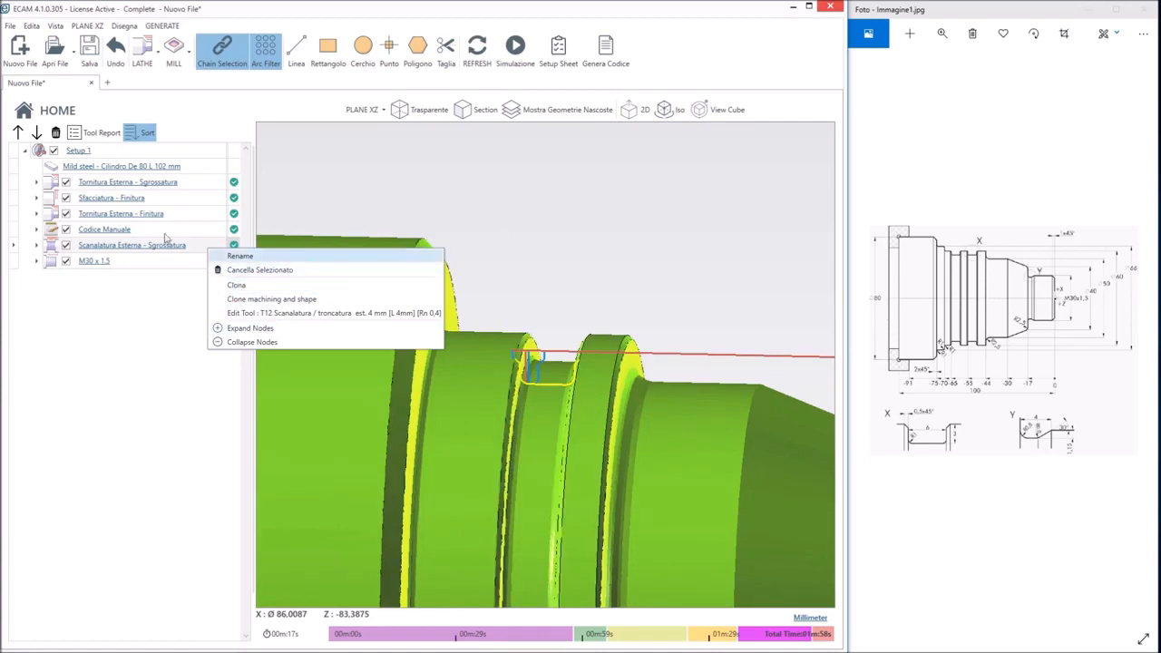
pyautogui.click(400, 207)
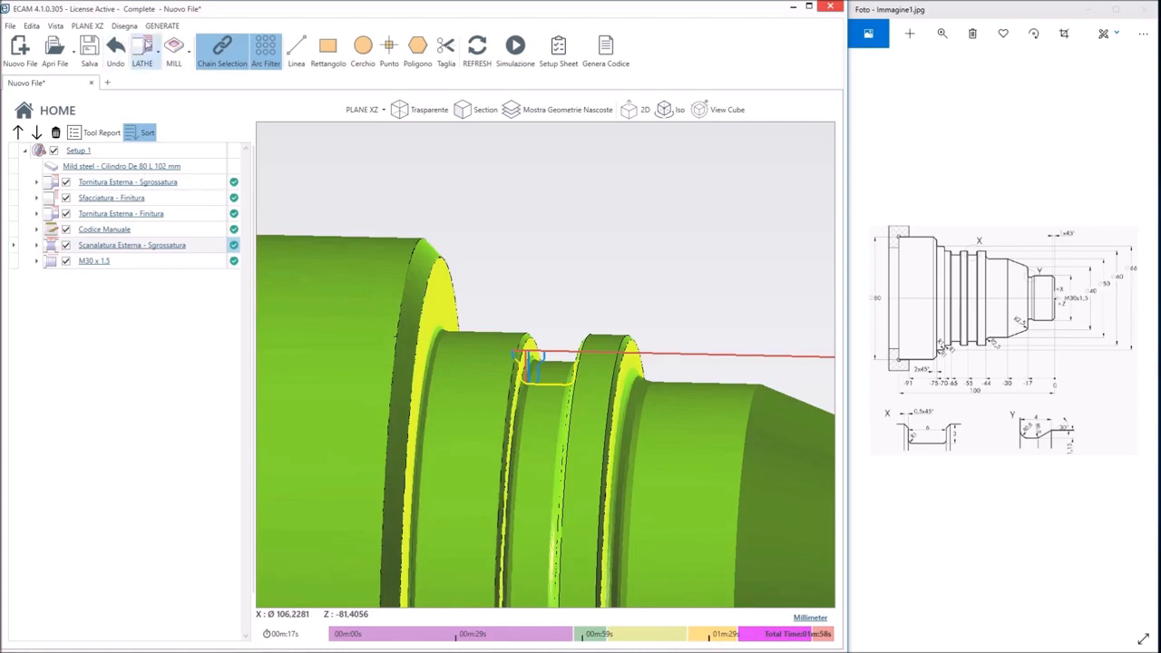
# Start a second standard external groove with outer diameter 60 mm, inner diameter 54 mm and width 6 mm
pyautogui.click(143, 49)
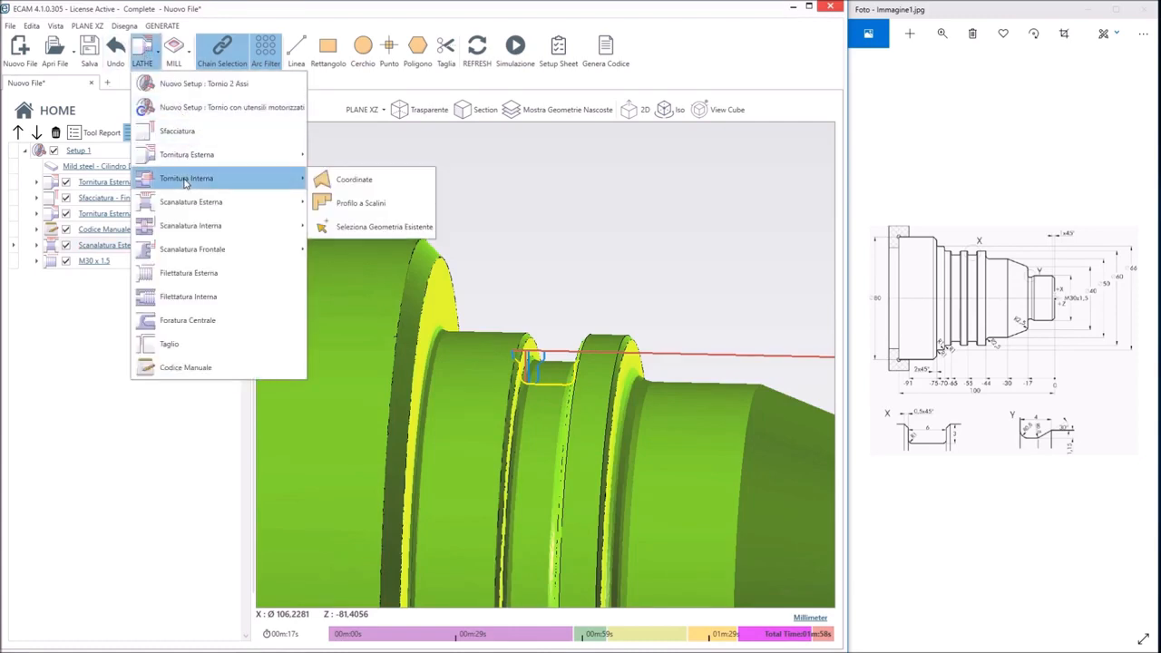
pyautogui.moveTo(179, 207)
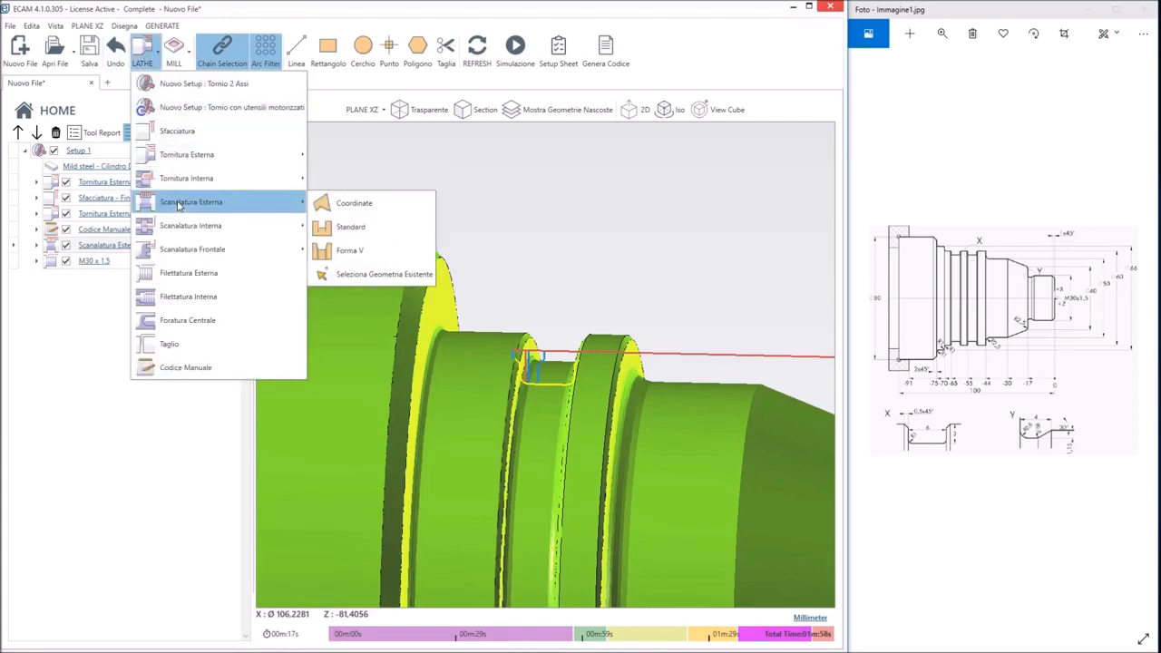
pyautogui.click(350, 226)
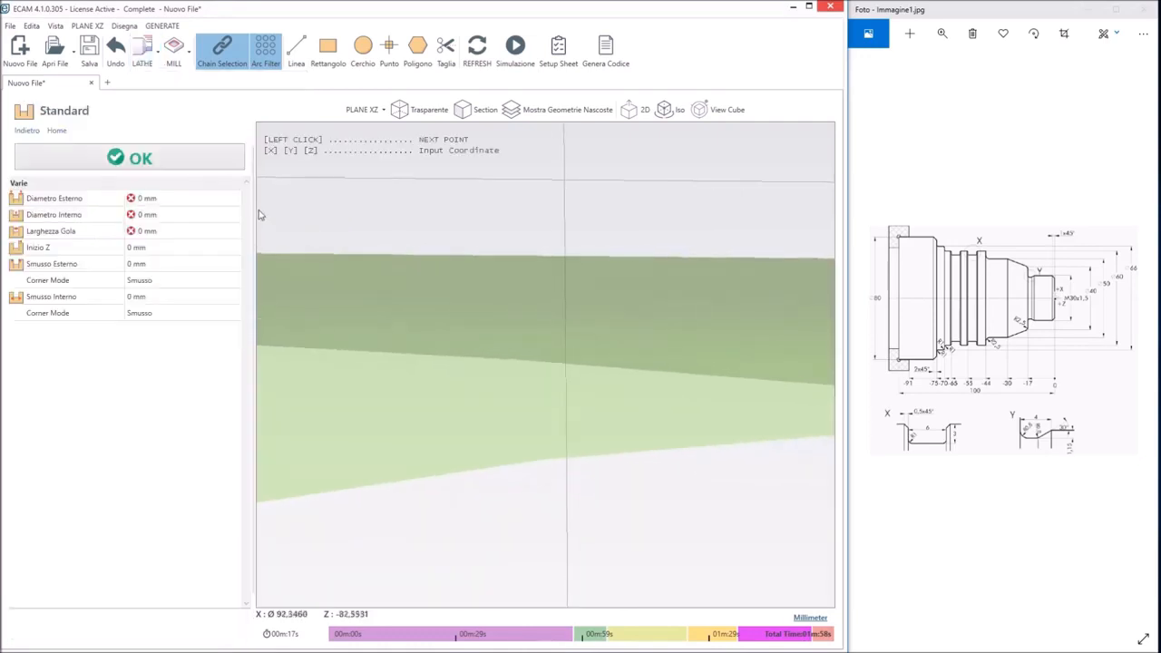
pyautogui.click(141, 198)
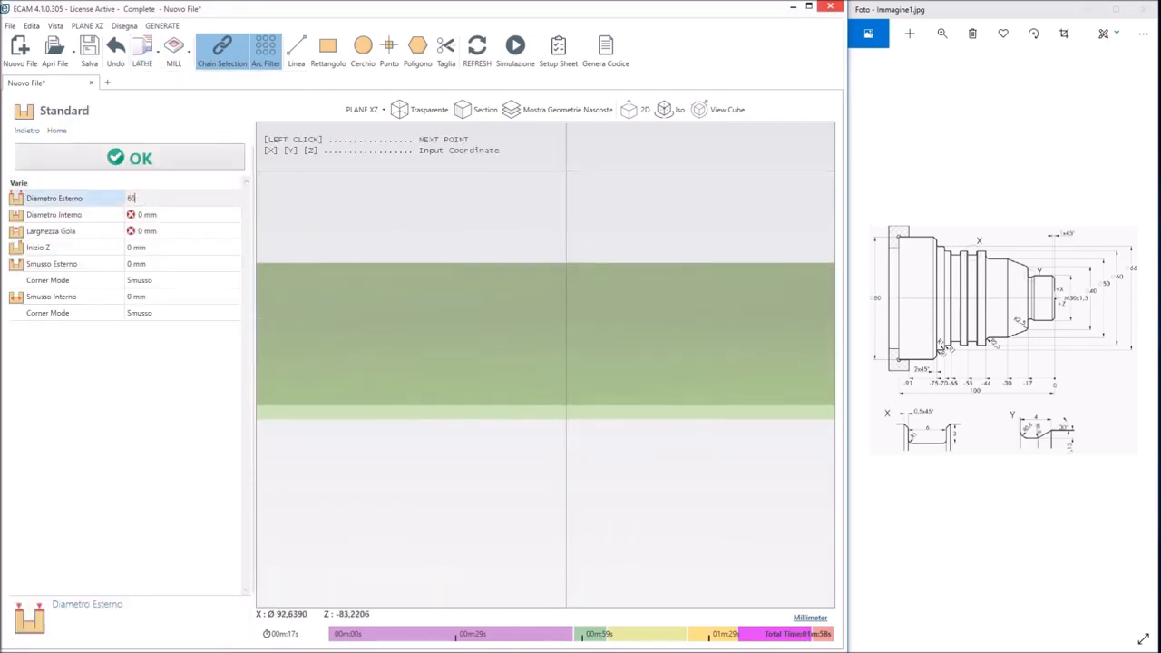
pyautogui.write('60')
pyautogui.press('Tab')
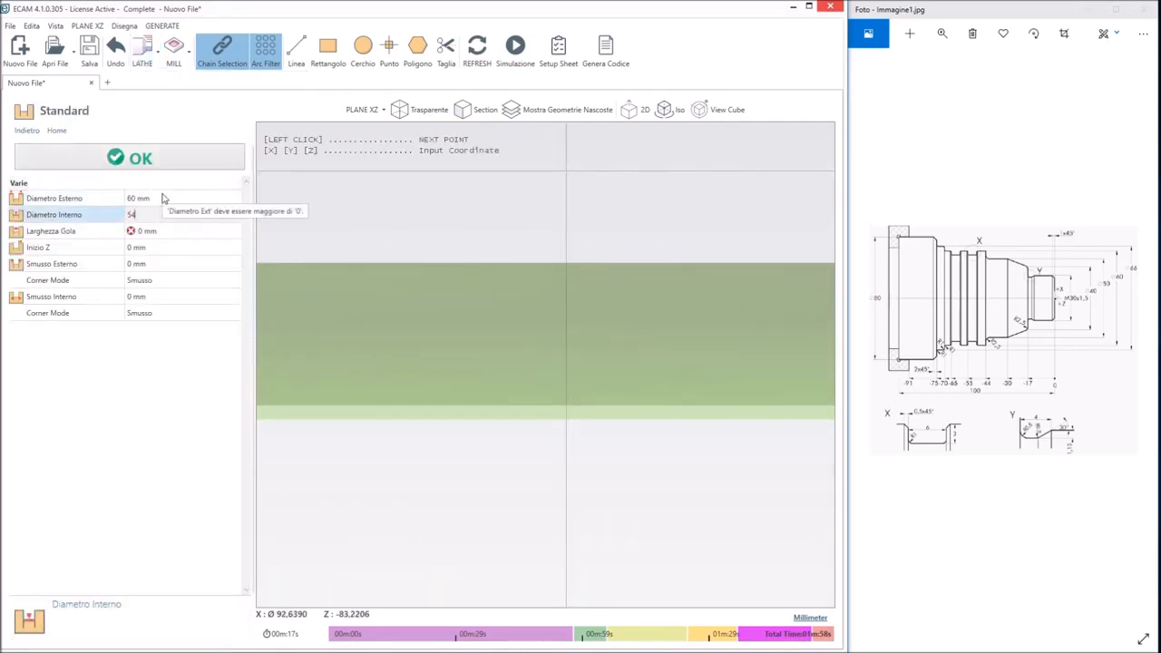
pyautogui.press('Tab')
pyautogui.write('6')
pyautogui.press('Tab')
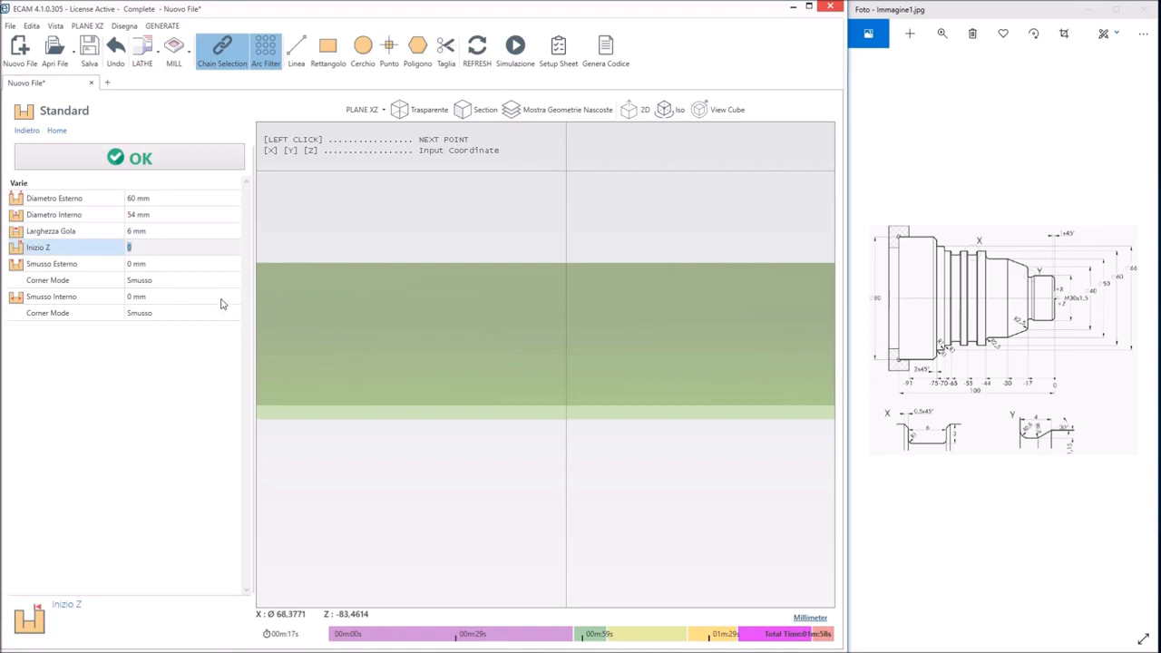
# Set the second groove's start Z to 59 mm and outer chamfer to 0,5 mm, and accept its geometry
pyautogui.press('Tab')
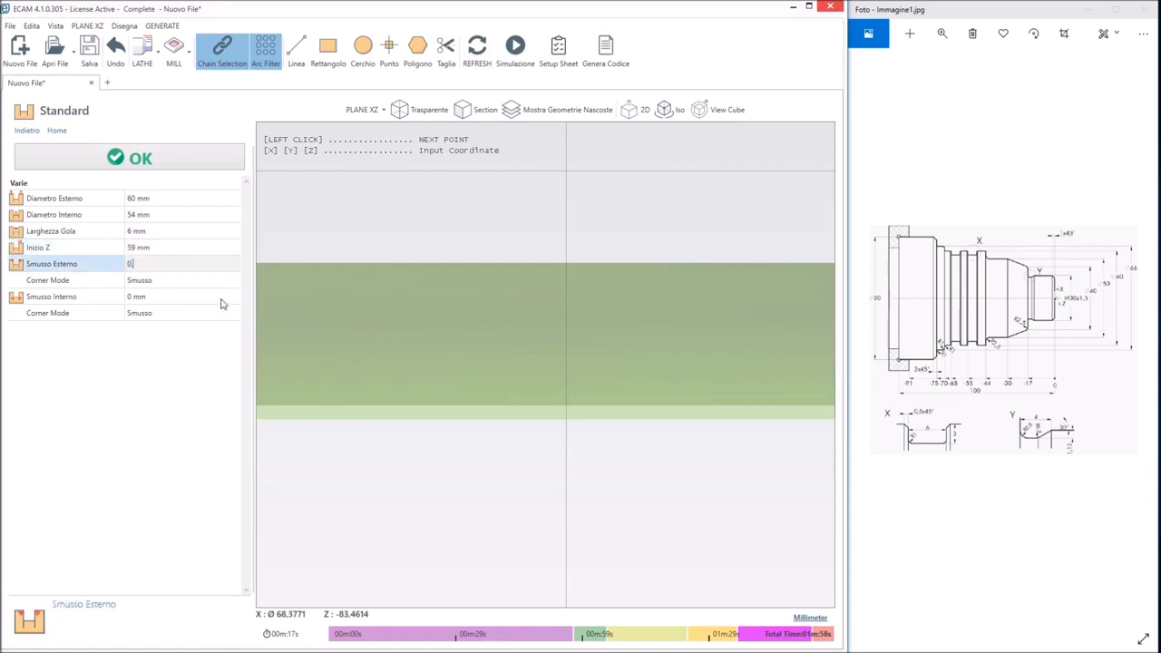
pyautogui.press('Tab')
pyautogui.press('Tab')
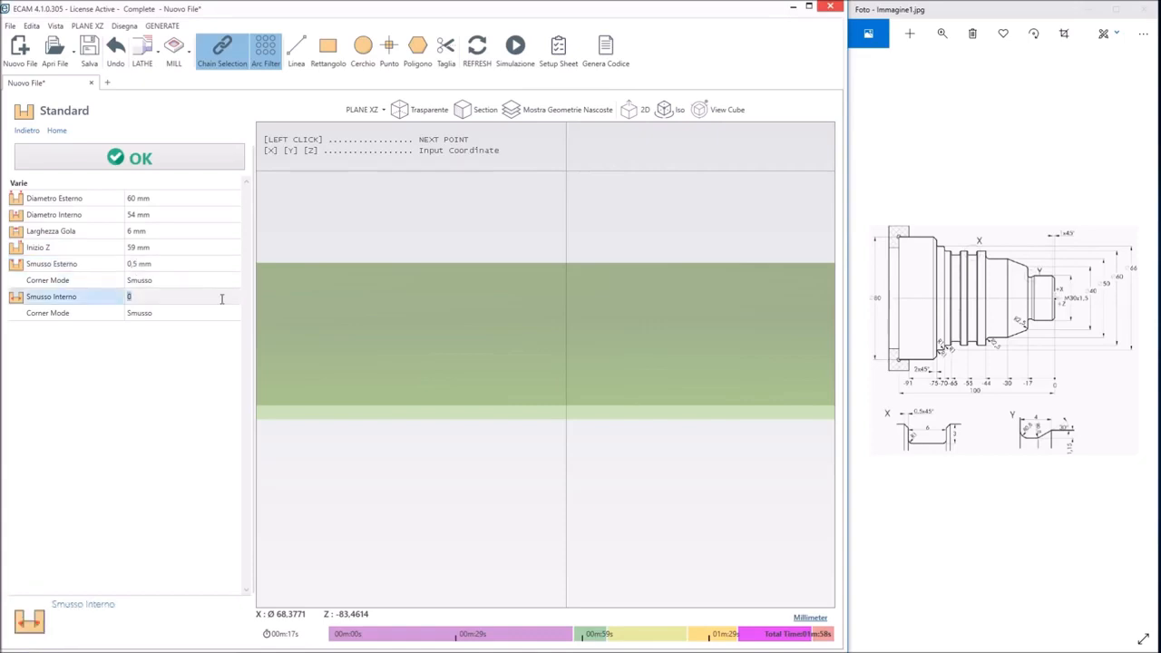
pyautogui.click(162, 168)
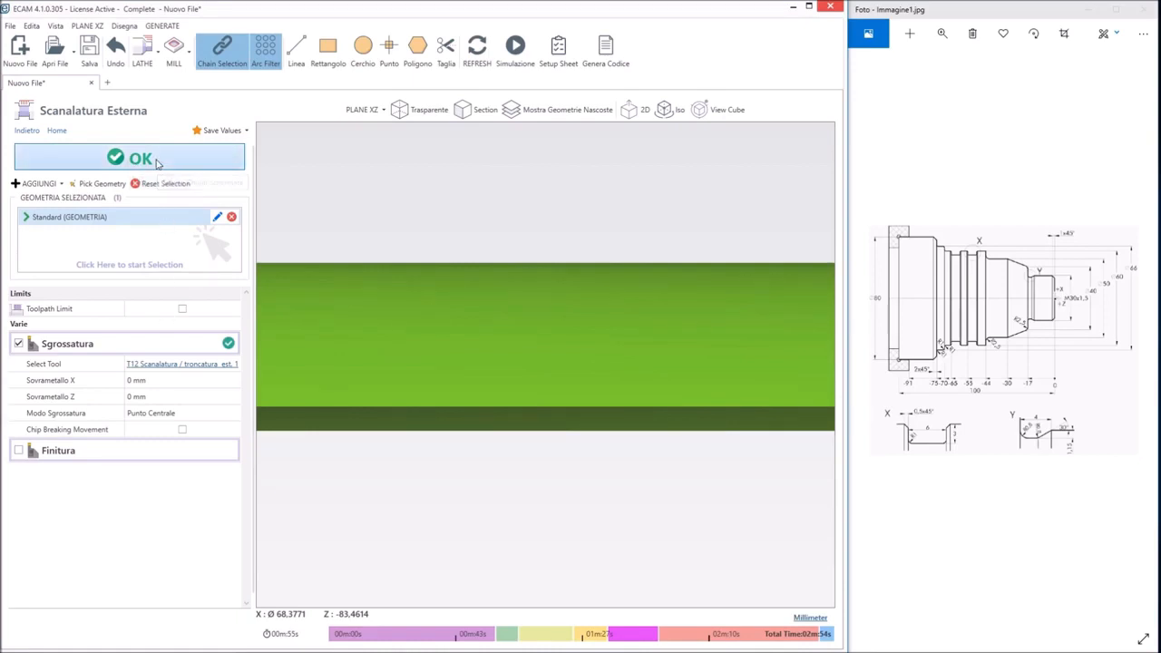
# Accept the second external groove operation and switch its tool to Scanalatura / troncatura est. 4 mm
pyautogui.click(157, 163)
pyautogui.click(36, 260)
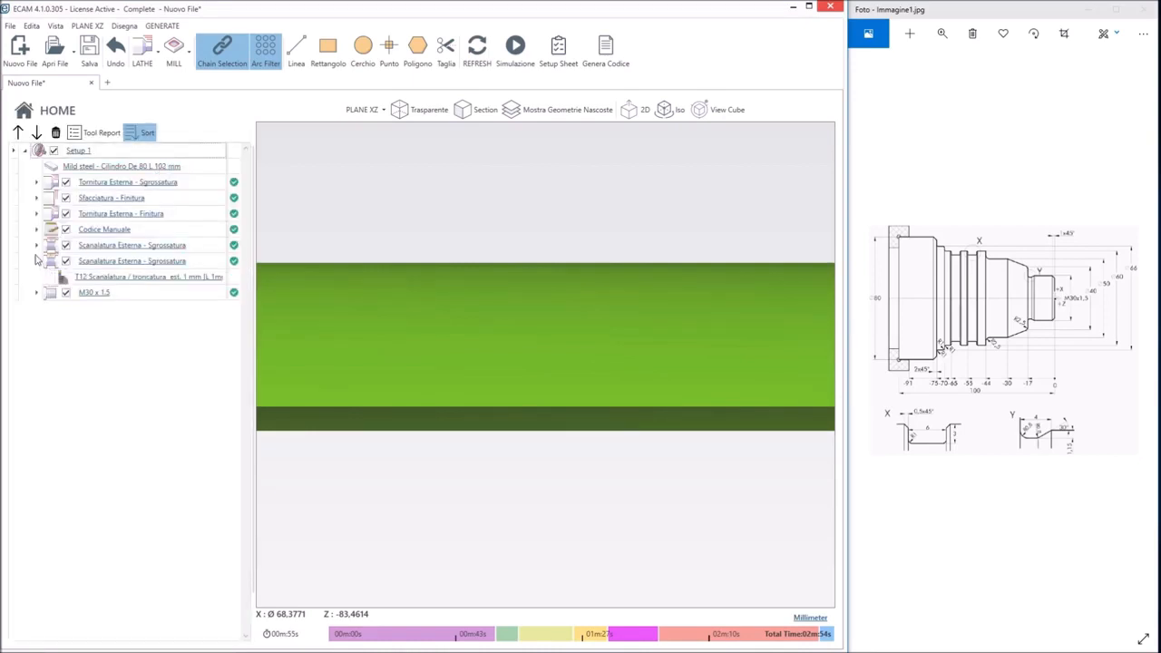
pyautogui.click(37, 246)
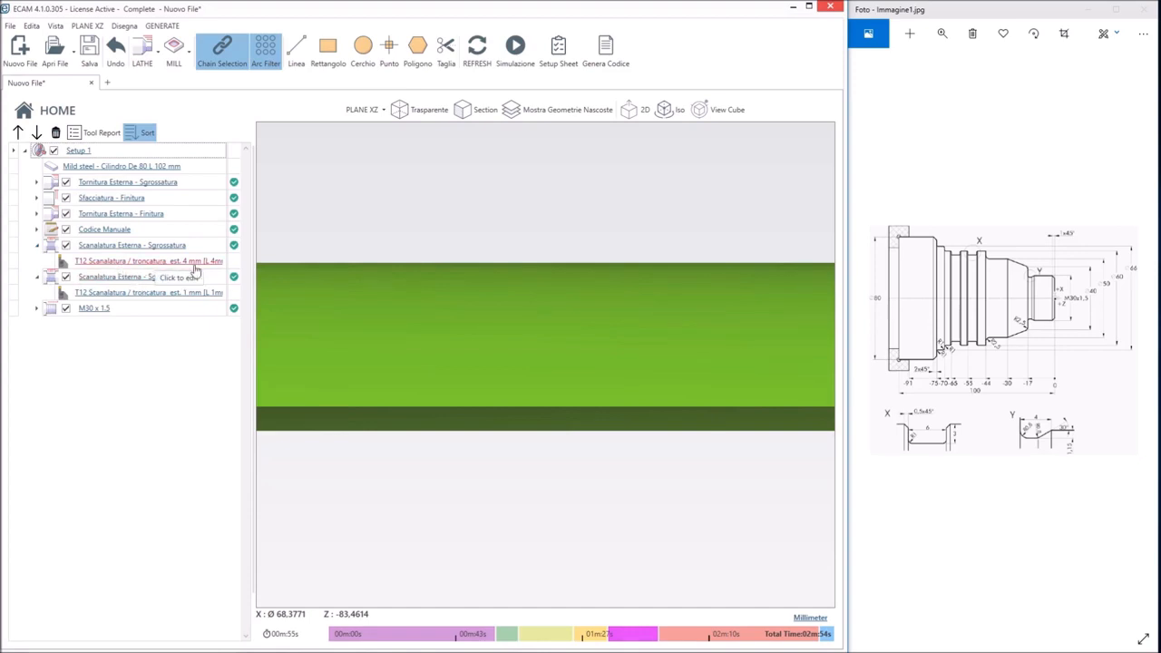
pyautogui.doubleClick(152, 296)
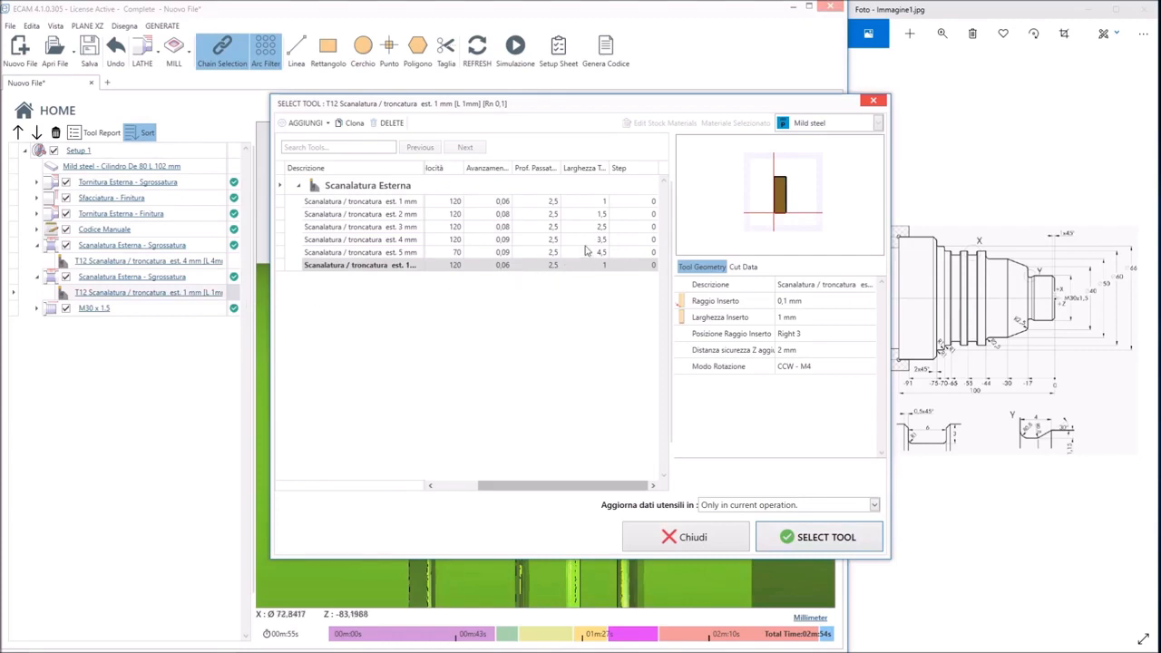
pyautogui.click(401, 239)
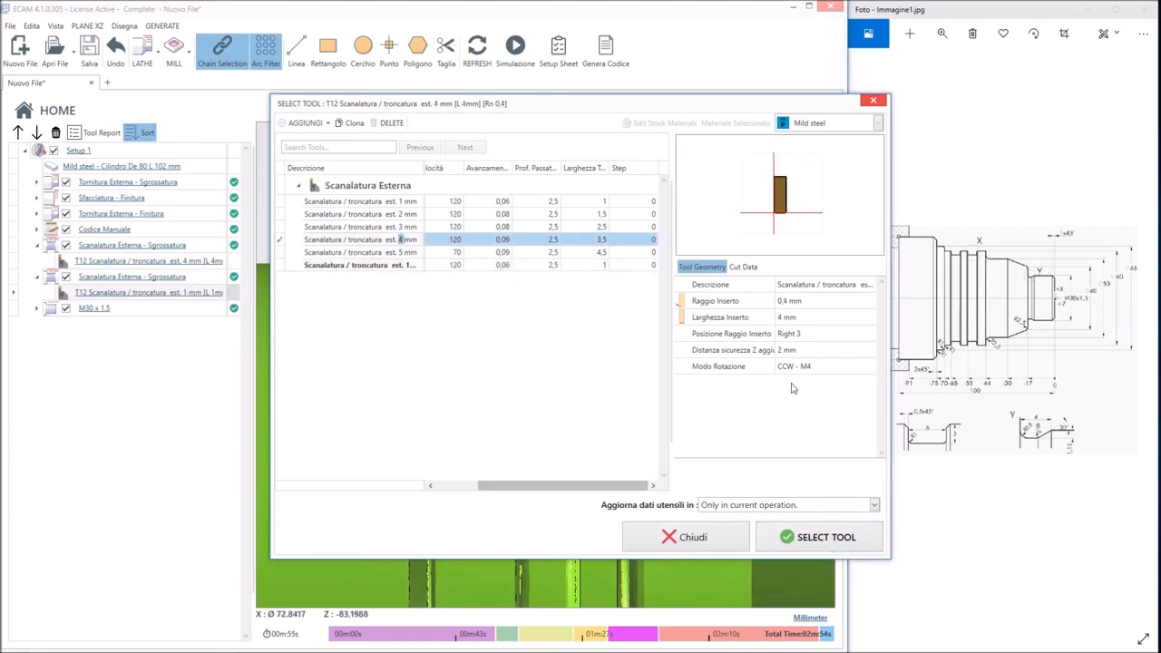
pyautogui.click(815, 533)
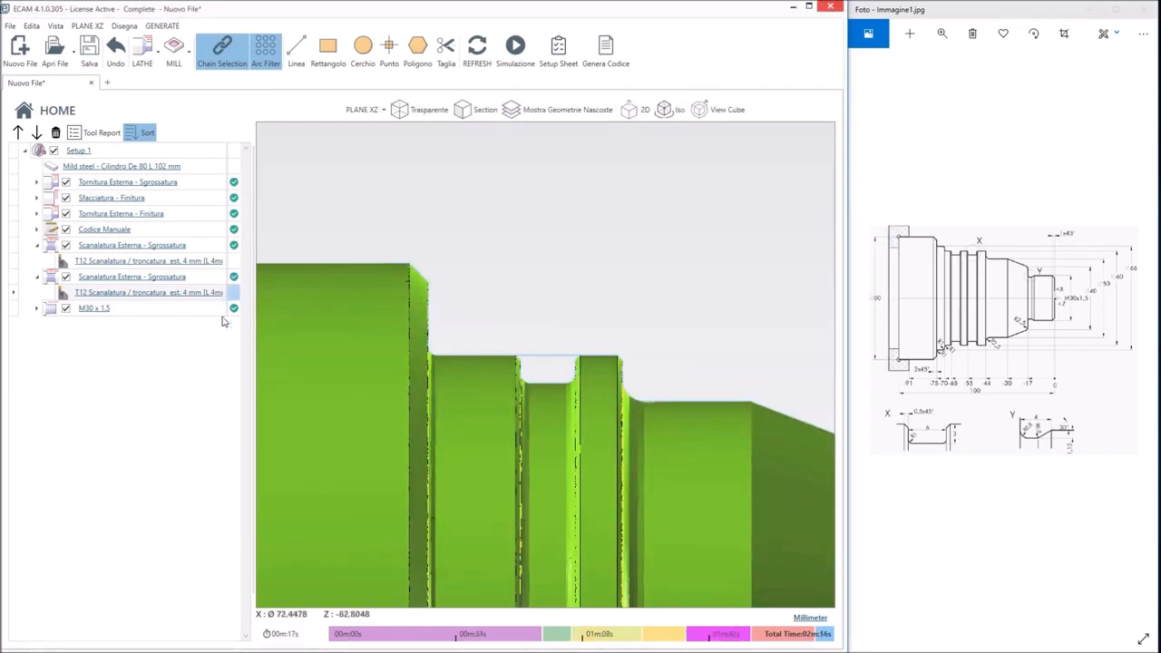
pyautogui.scroll(-3, 438, 345)
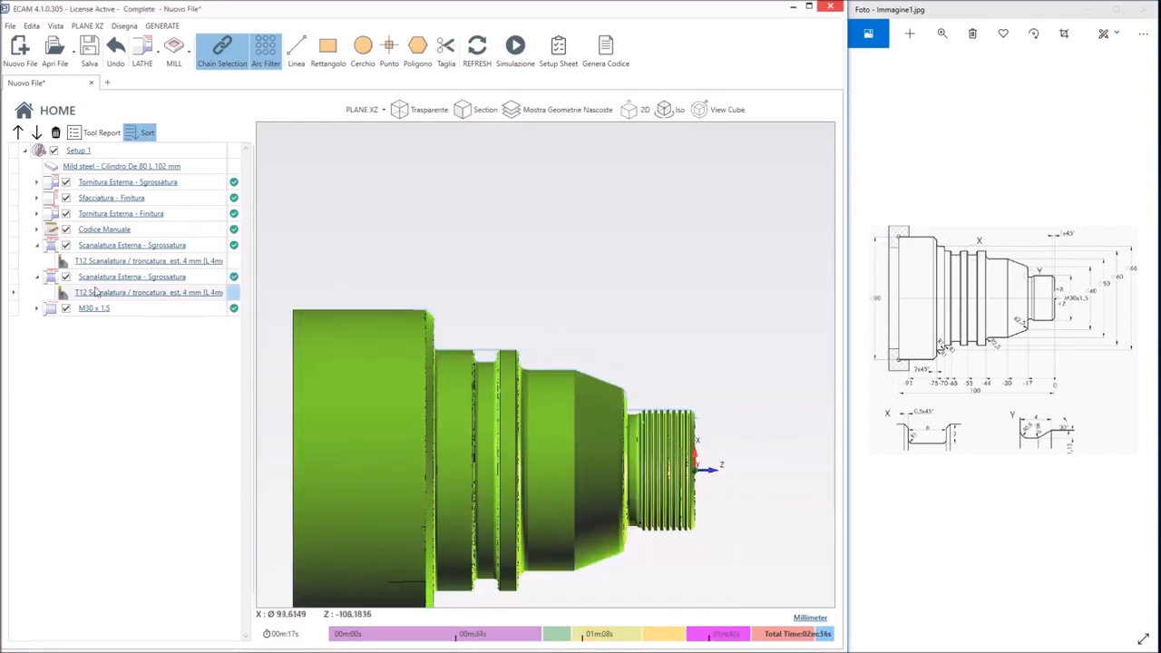
pyautogui.click(37, 277)
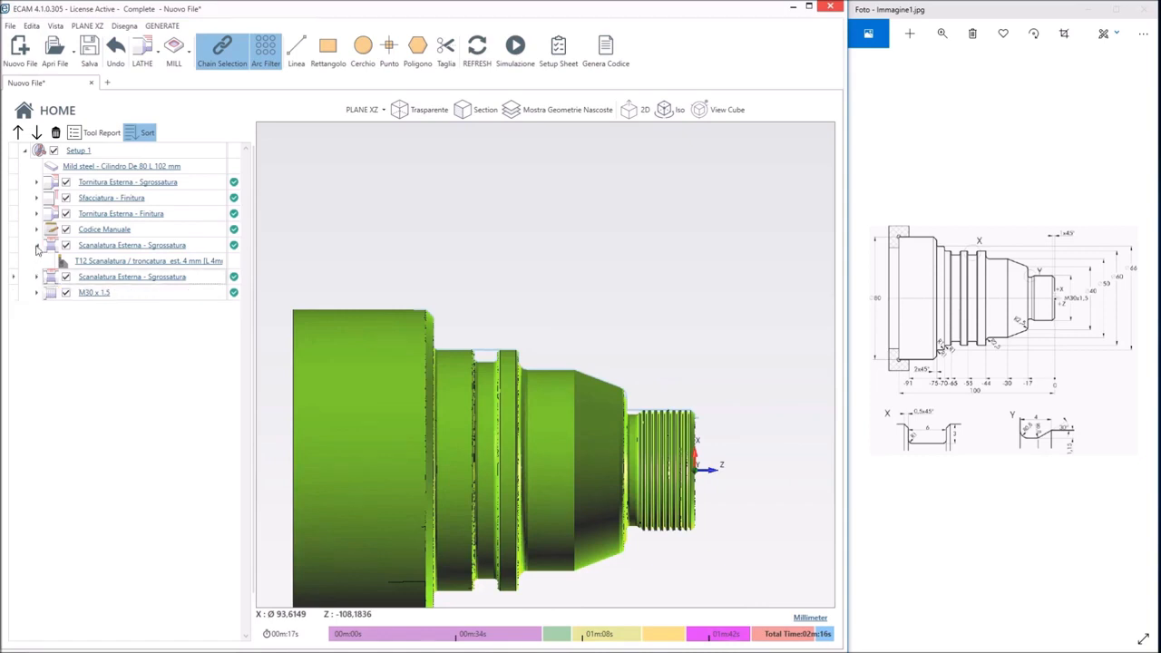
pyautogui.click(37, 246)
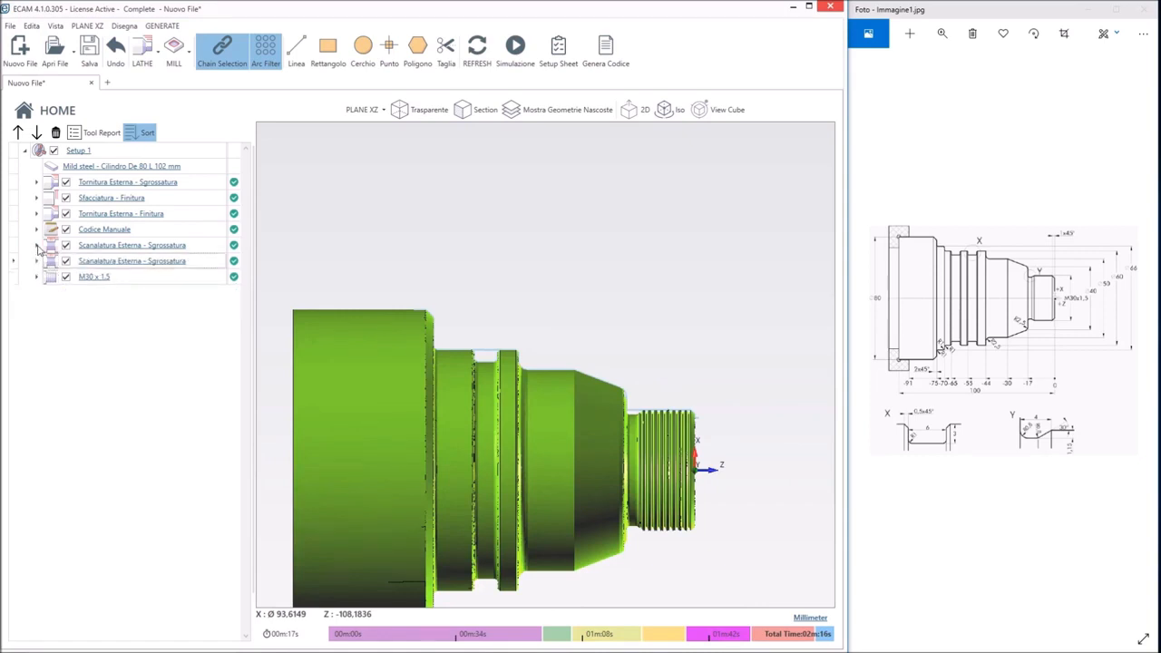
# Correct the second groove's start Z to -59 mm and accept its geometry and the grooving operation
pyautogui.click(164, 261)
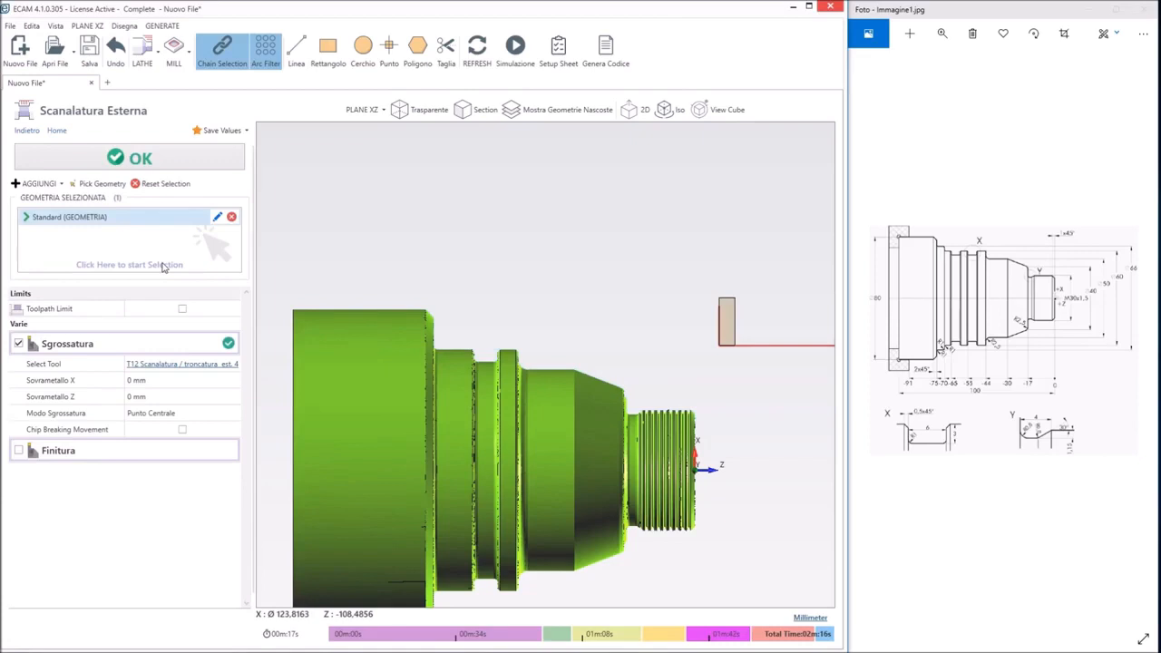
pyautogui.scroll(-3, 741, 301)
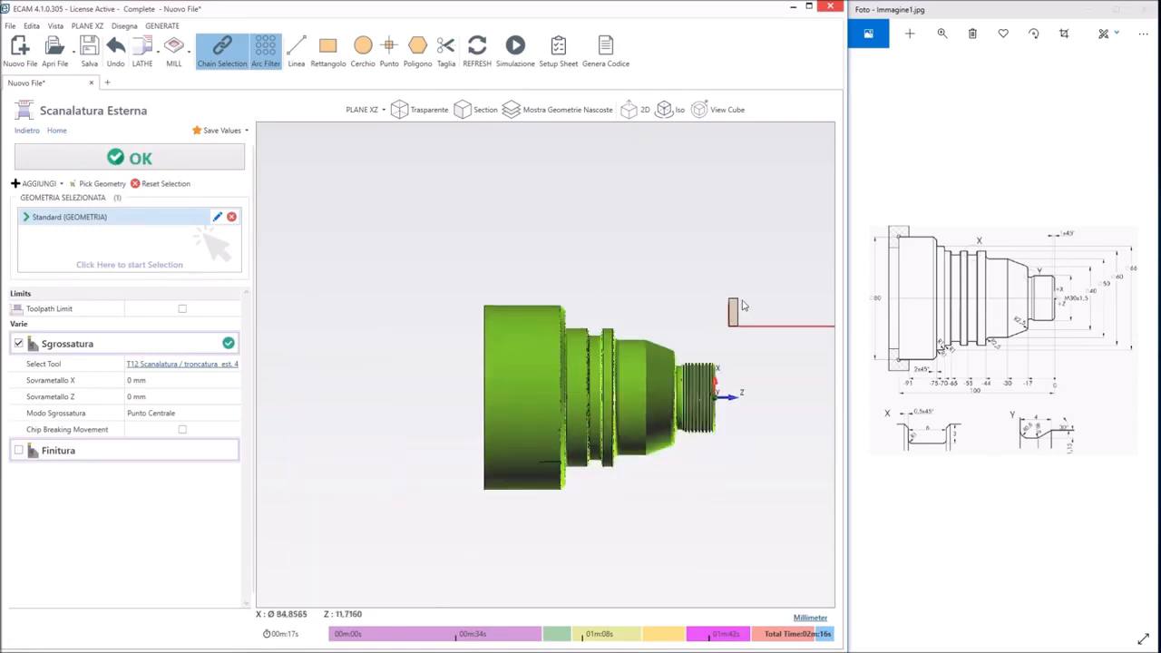
pyautogui.click(217, 217)
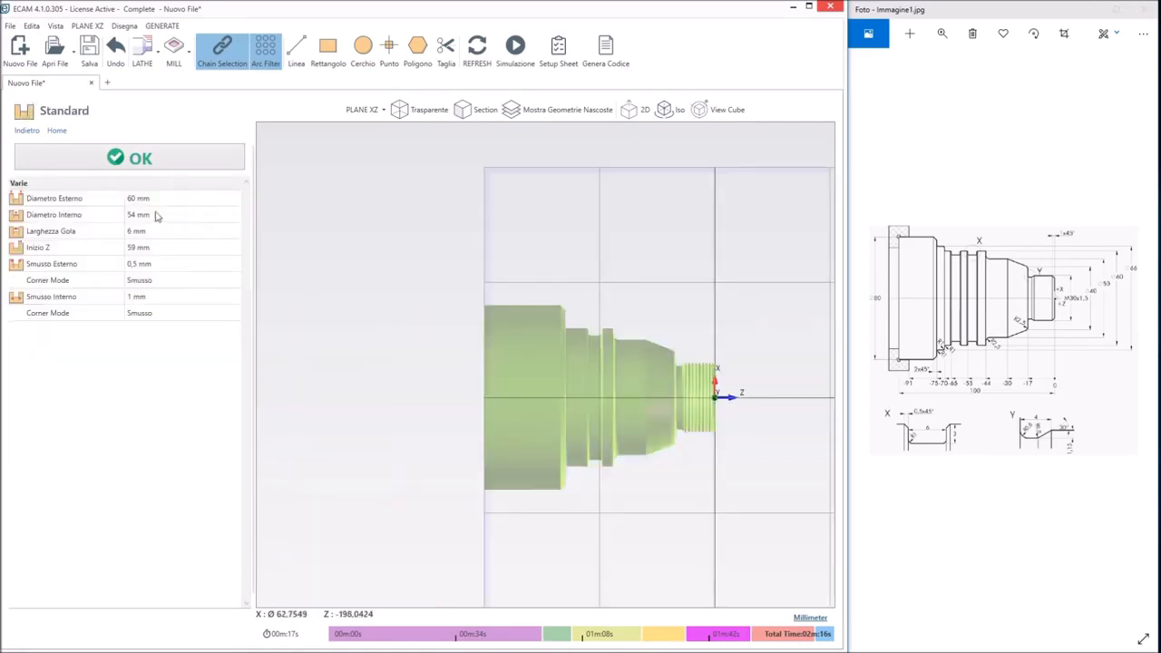
pyautogui.click(126, 246)
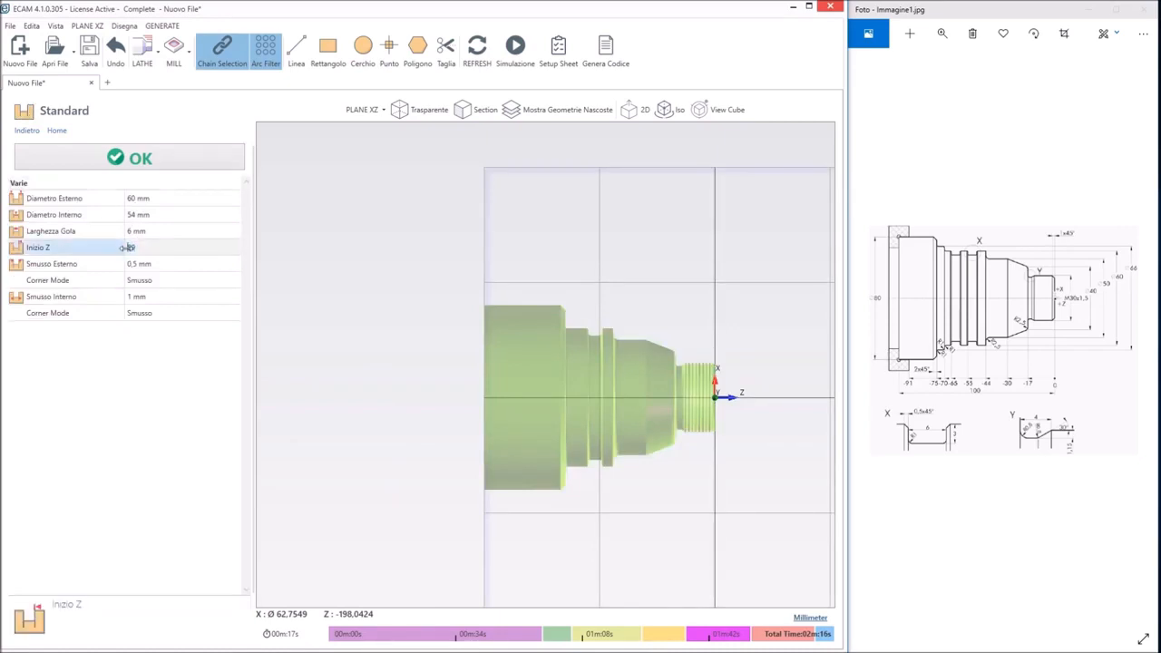
pyautogui.write('-59')
pyautogui.click(169, 163)
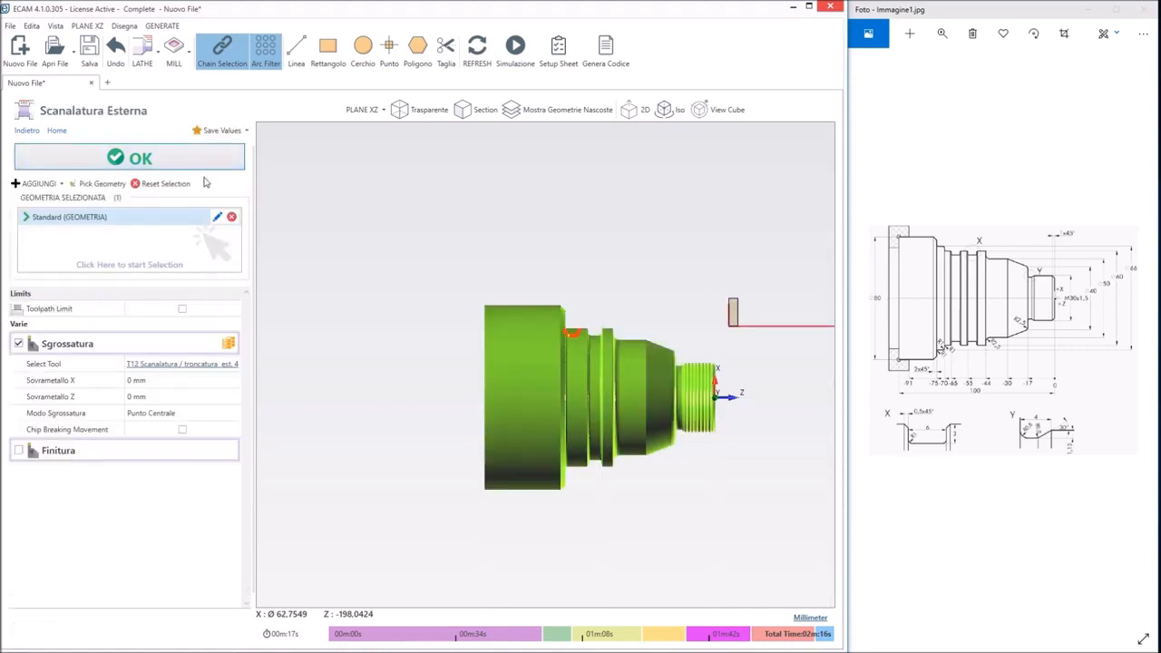
pyautogui.click(136, 166)
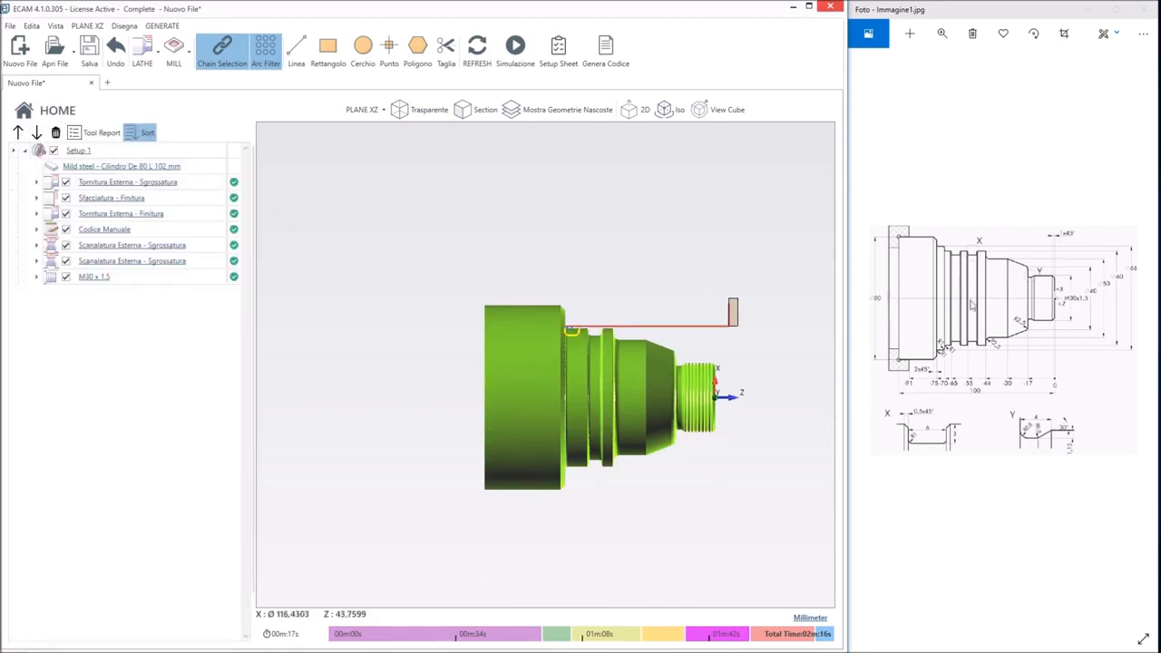
# Reopen the external roughing operation's coordinate profile and set the end of the 60 mm diameter segment to Z -70 mm
pyautogui.click(154, 186)
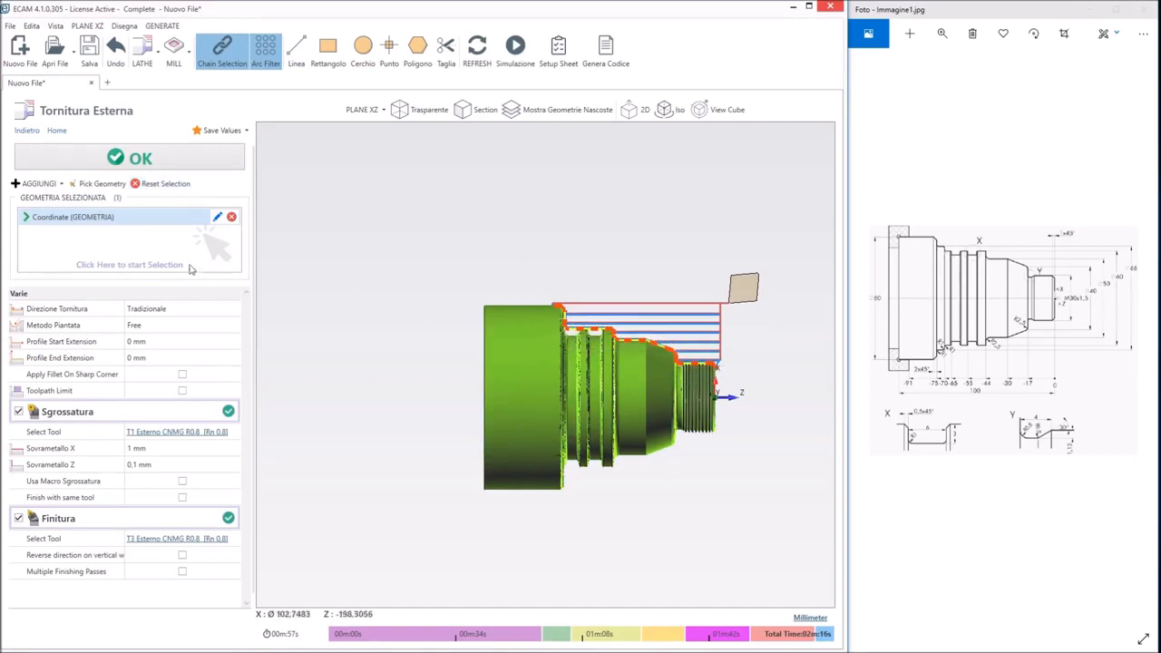
pyautogui.click(218, 220)
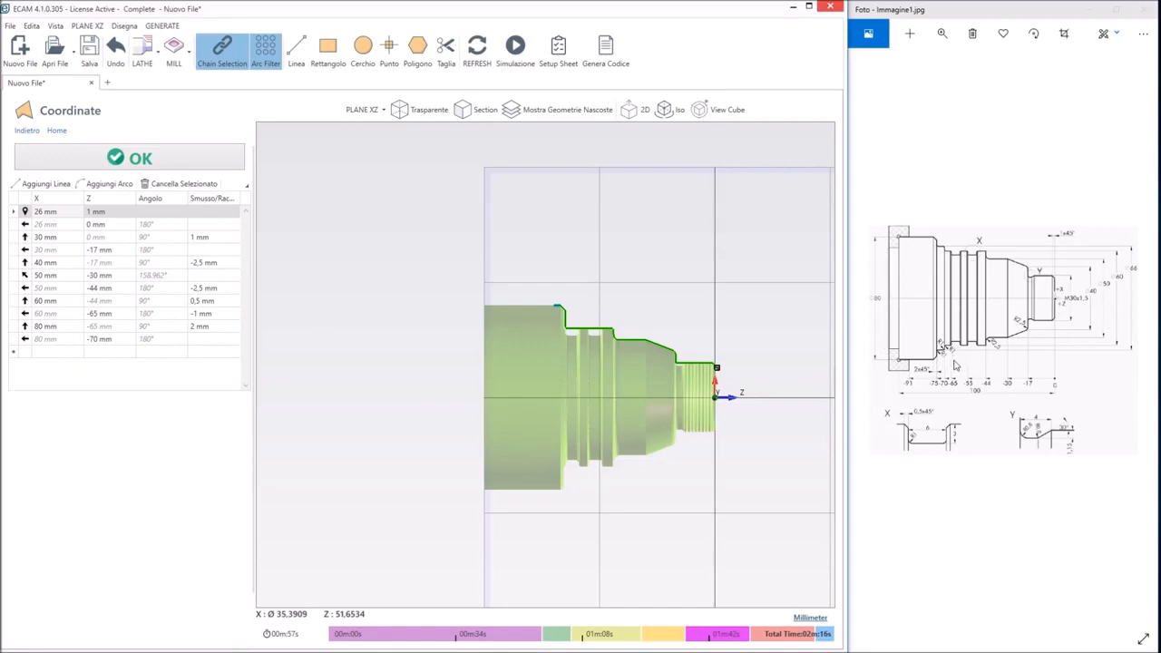
pyautogui.click(96, 313)
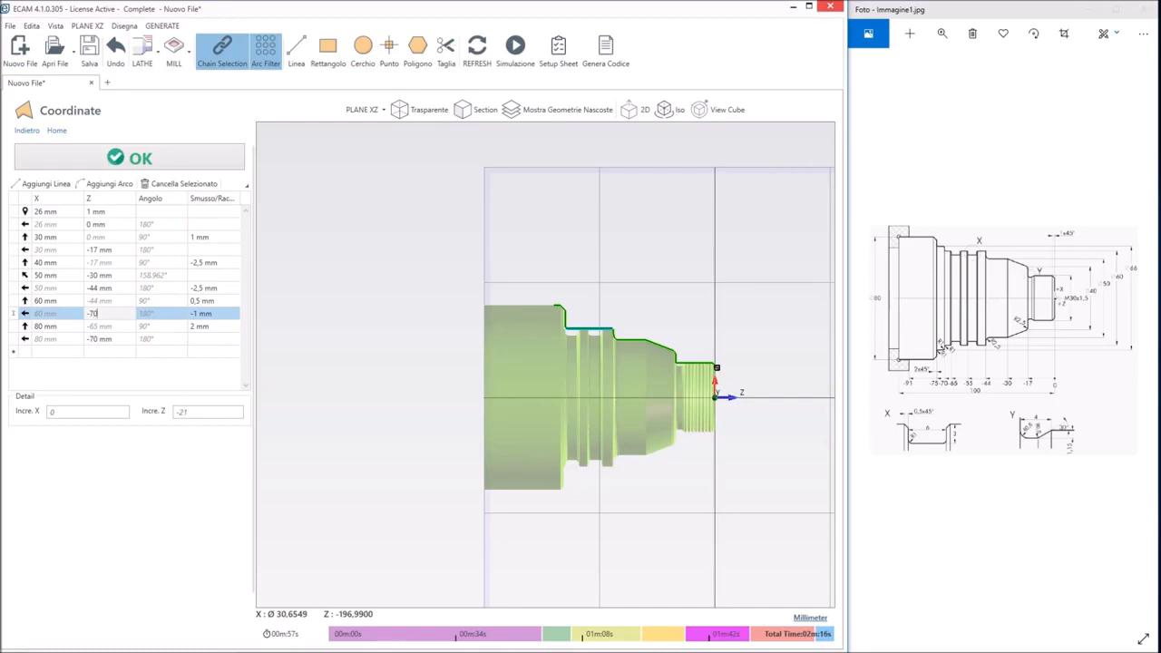
pyautogui.write('-70')
pyautogui.press('Return')
# Set the following profile point to X 66 mm and Z -75 mm, with a corner value of -1 mm
pyautogui.click(57, 327)
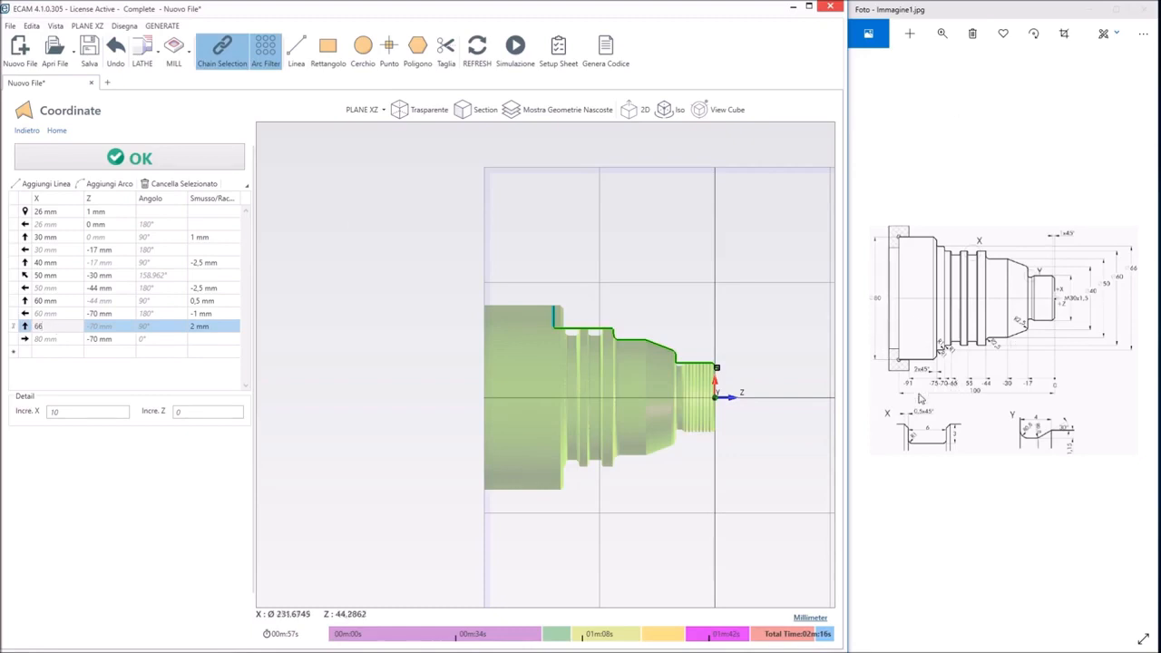
pyautogui.click(96, 326)
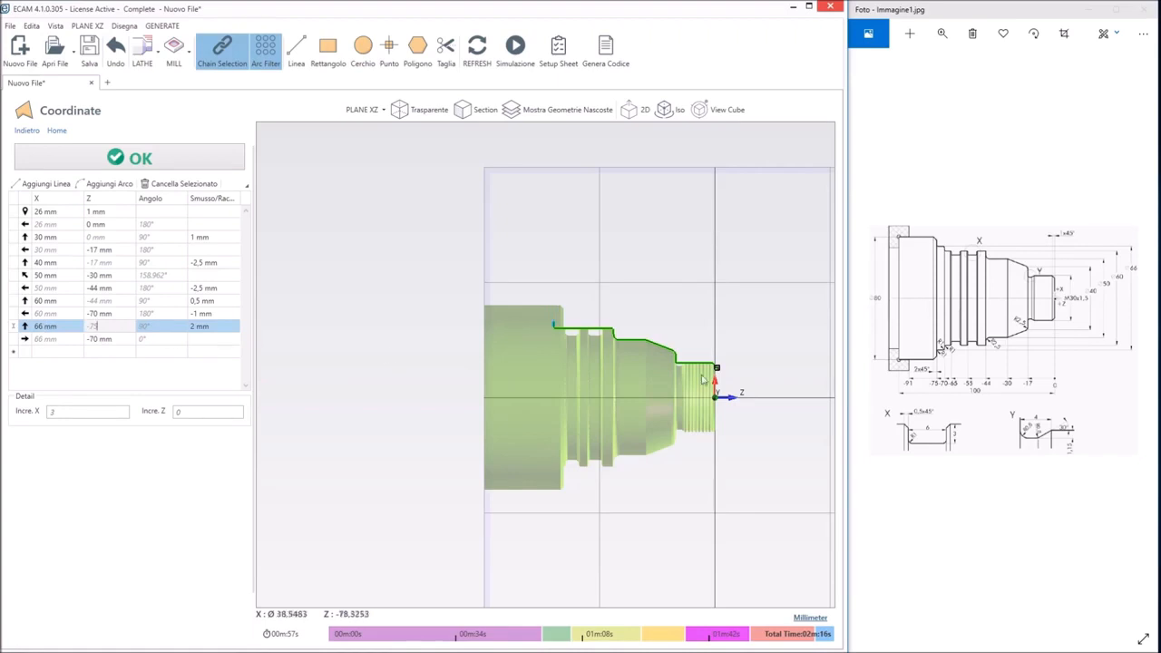
pyautogui.click(182, 332)
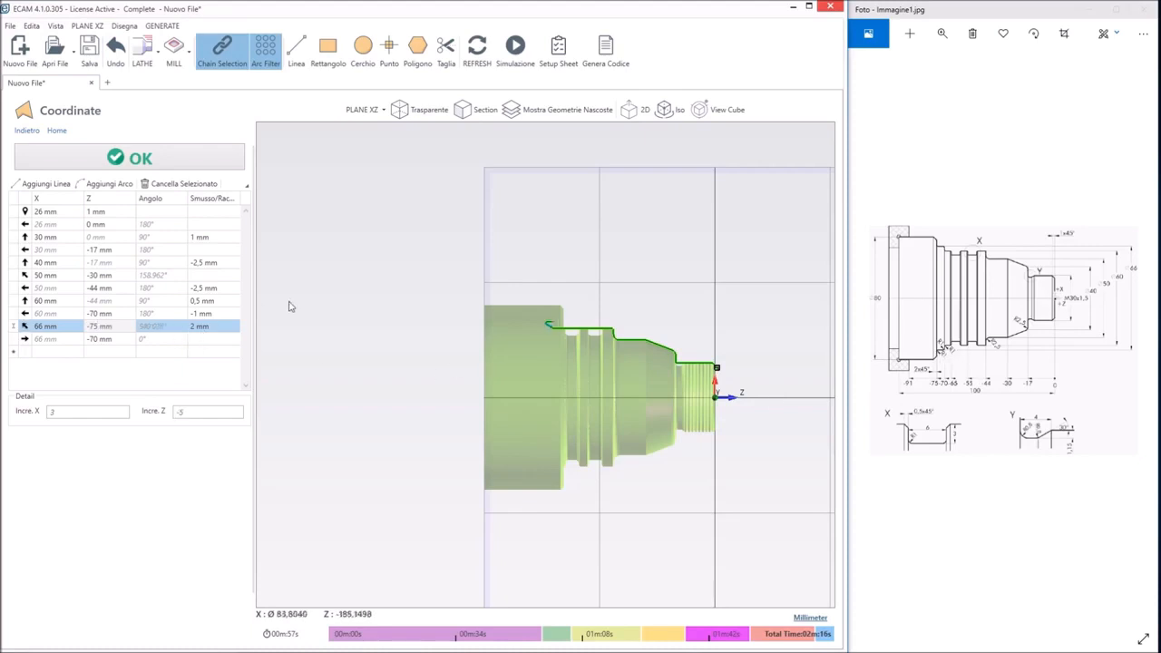
pyautogui.click(196, 326)
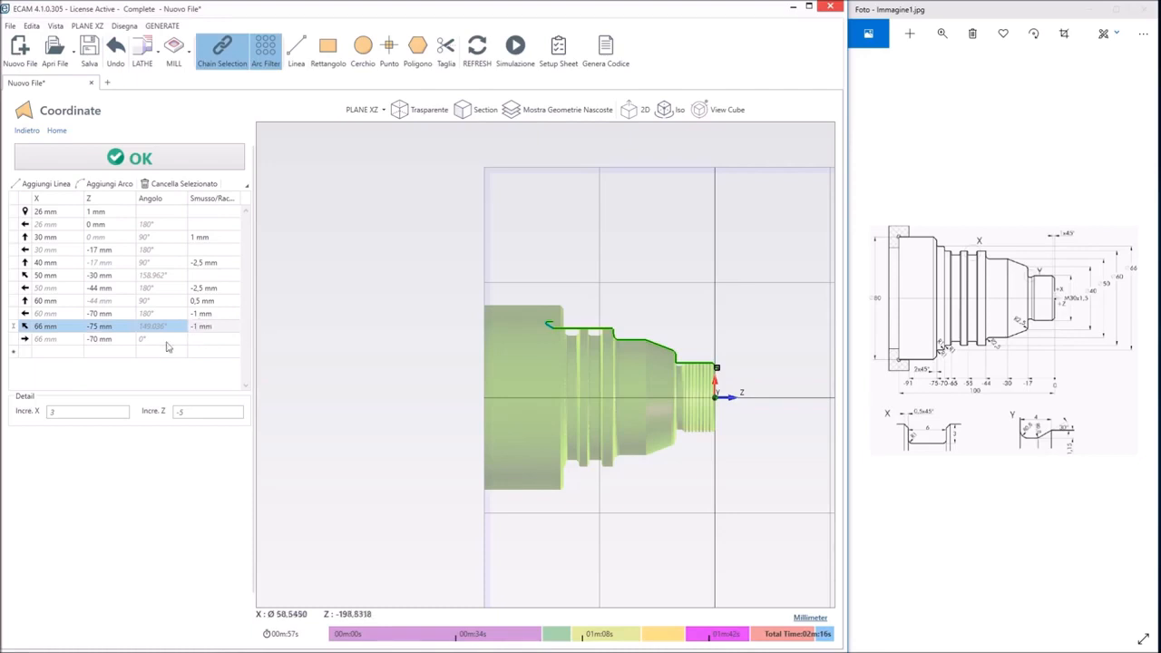
# Correct the 66 mm shoulder point to Z -70 mm and set the next segment's end to Z -75 mm with corner value -1 mm
pyautogui.click(42, 340)
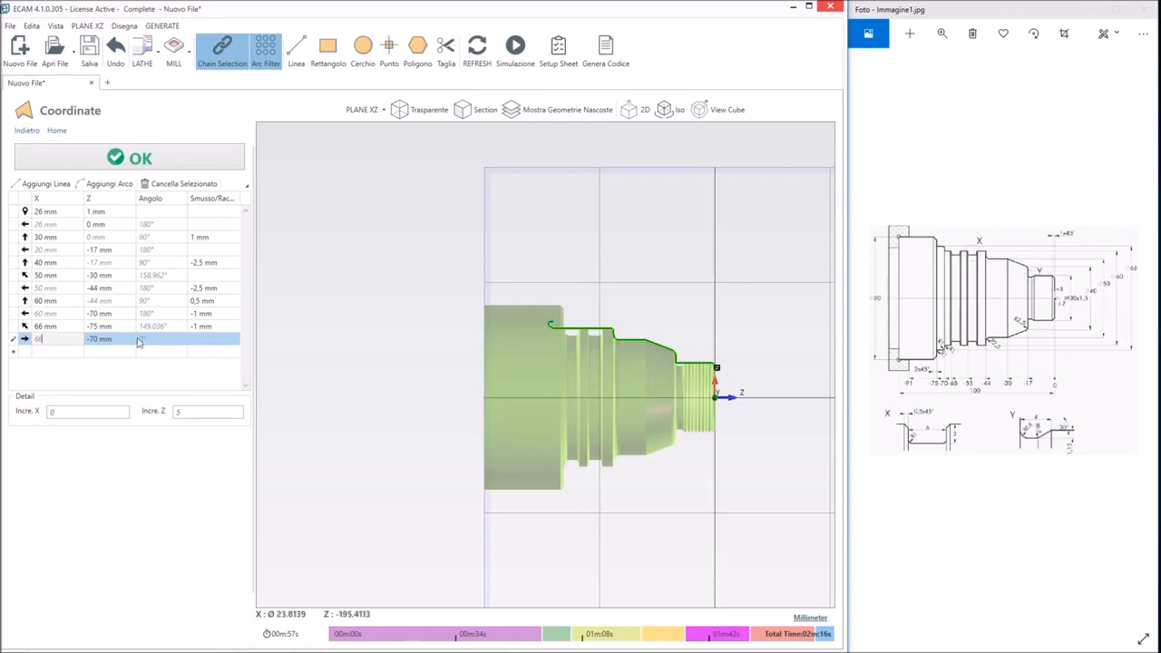
pyautogui.click(100, 327)
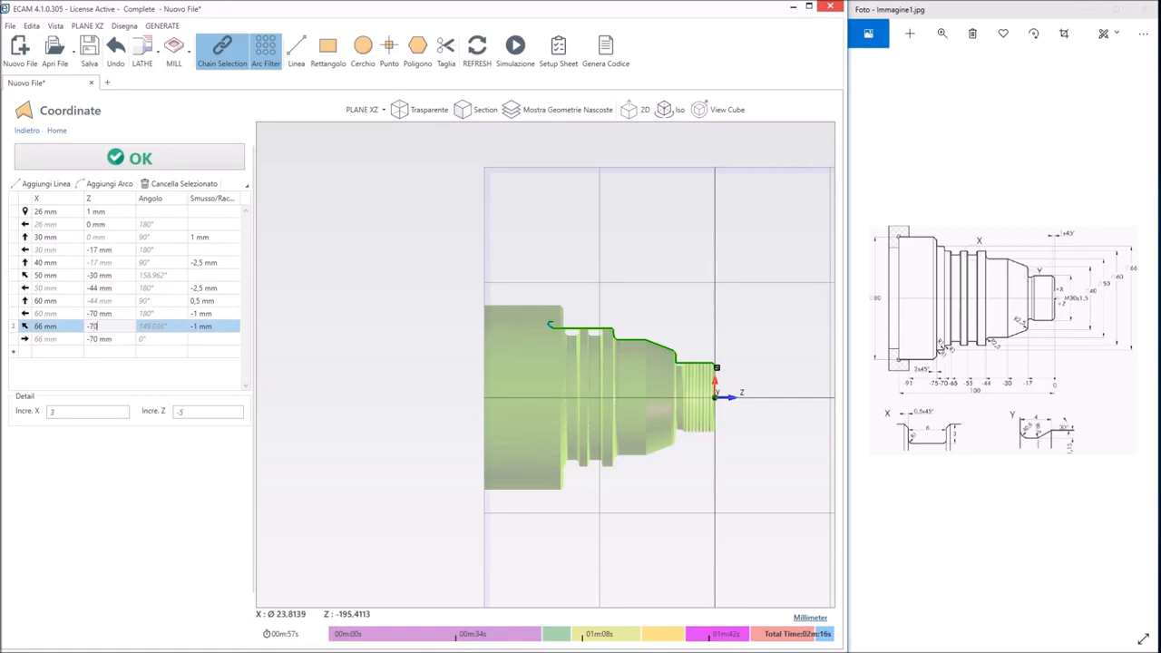
pyautogui.write('-70')
pyautogui.press('Return')
pyautogui.click(96, 338)
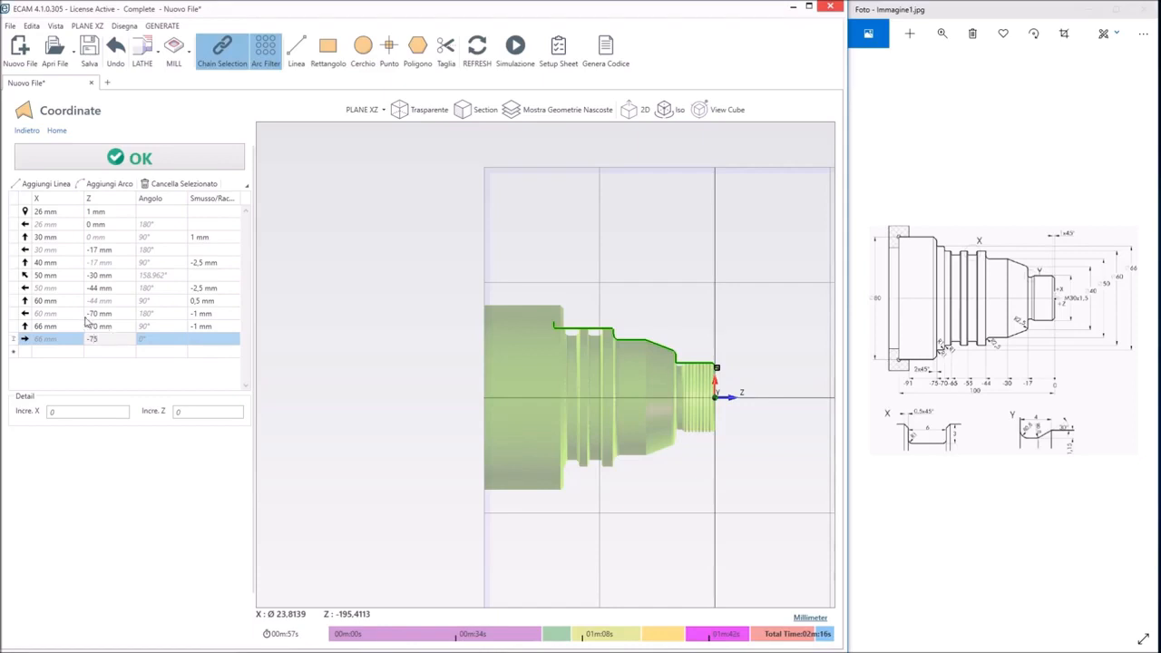
pyautogui.click(197, 335)
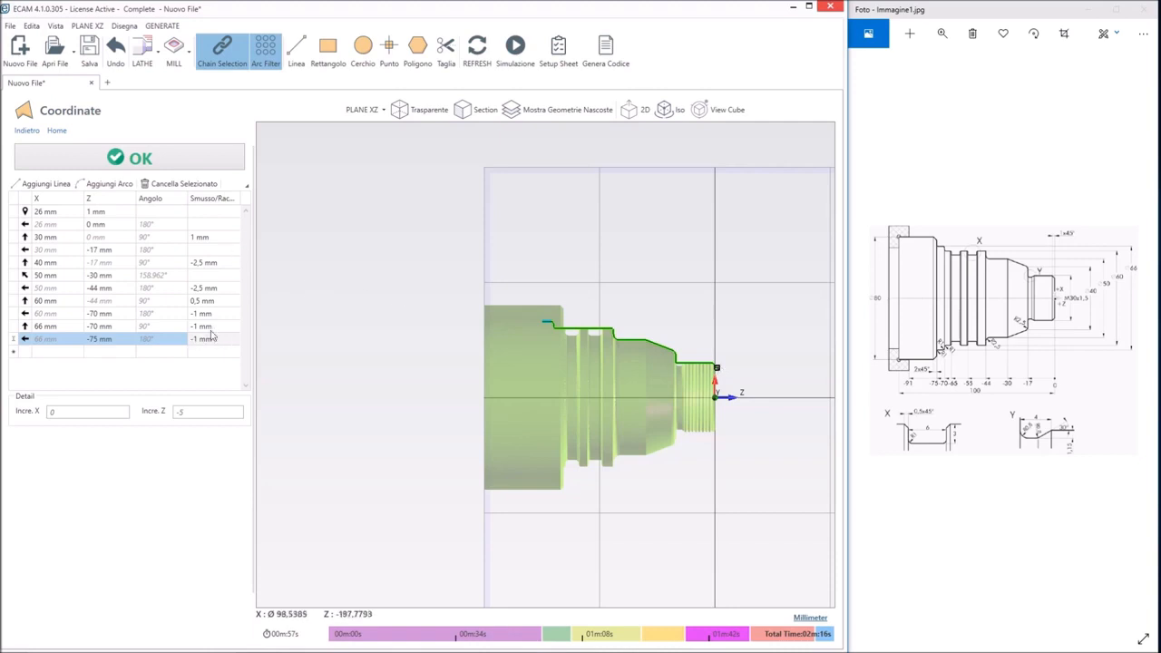
# Add a profile point at X 80 mm with a 2 mm chamfer for the large shoulder
pyautogui.click(57, 351)
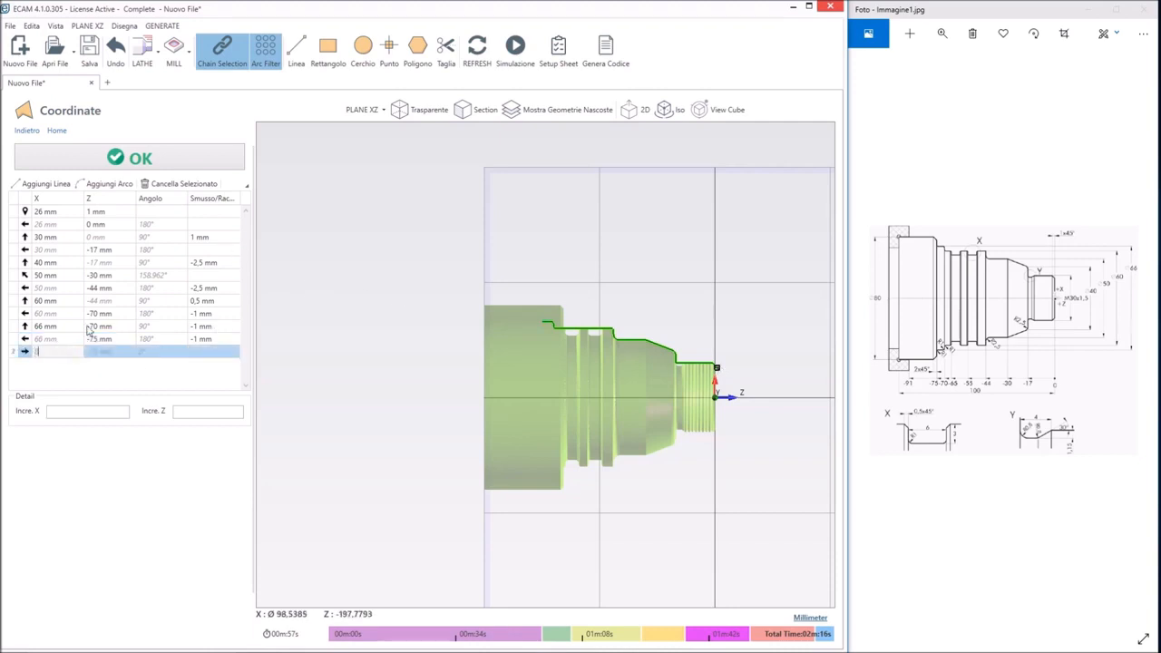
pyautogui.write('80')
pyautogui.click(97, 353)
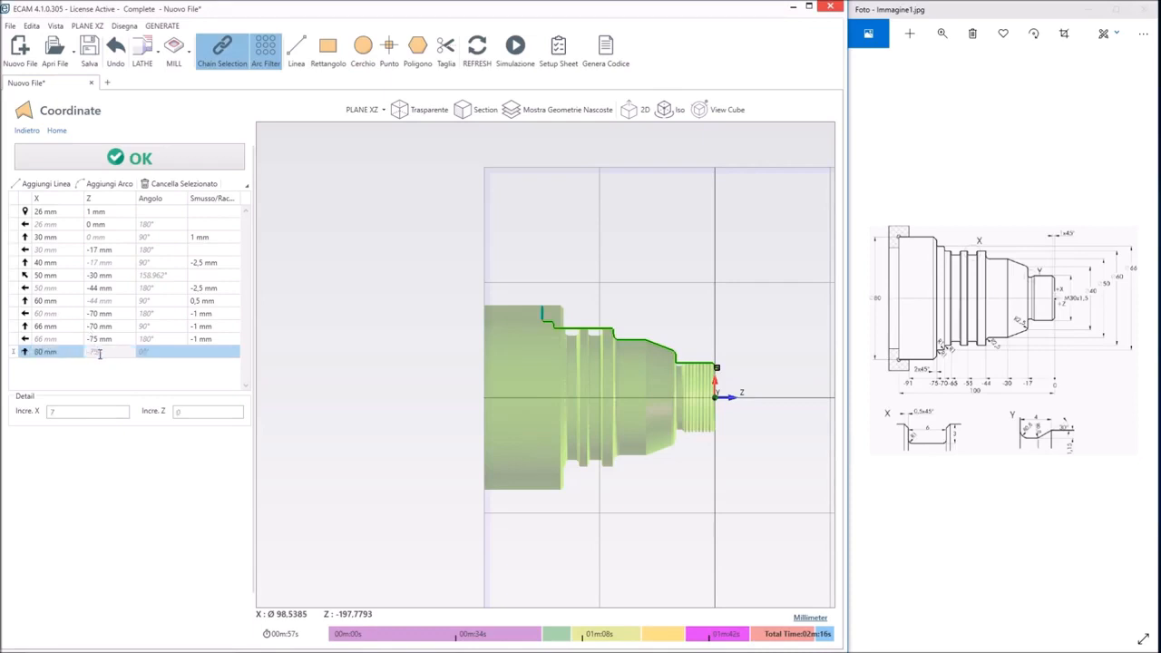
pyautogui.click(208, 353)
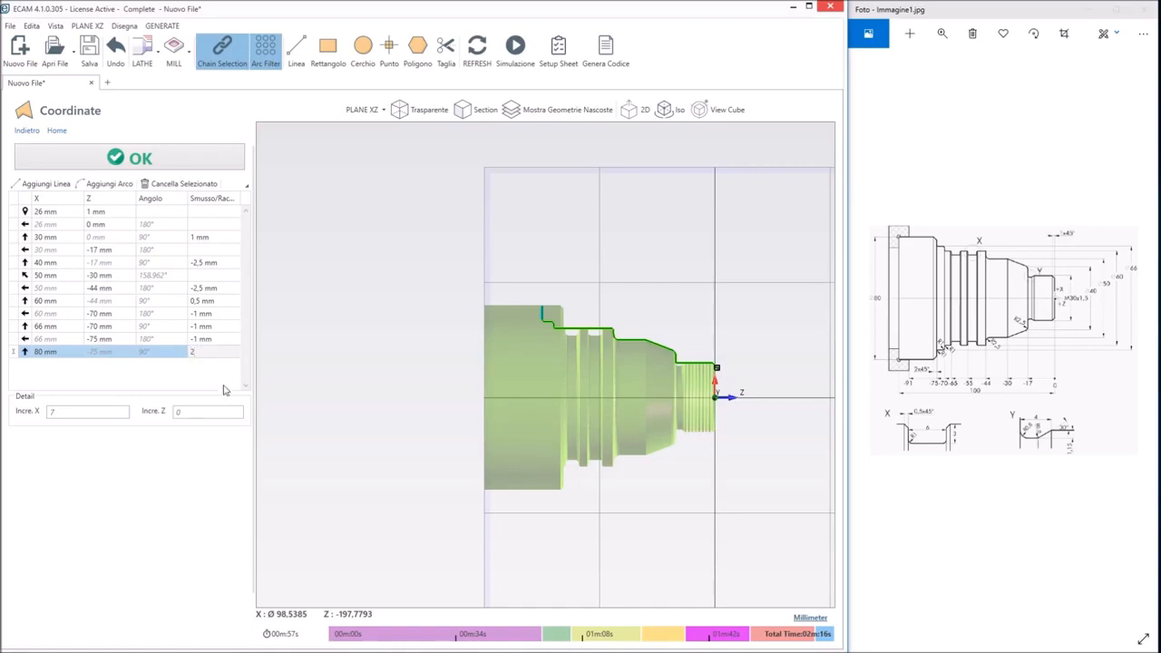
pyautogui.press('Return')
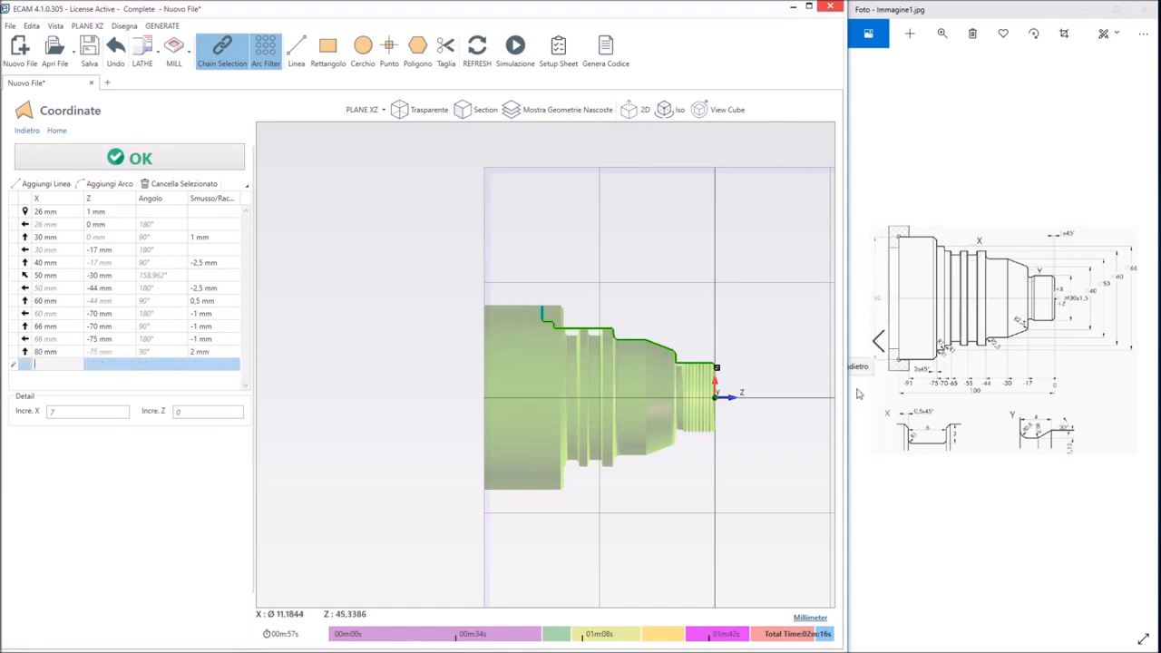
# Add a final profile segment to Z -80 mm, then accept the profile and the external turning operation
pyautogui.press('Tab')
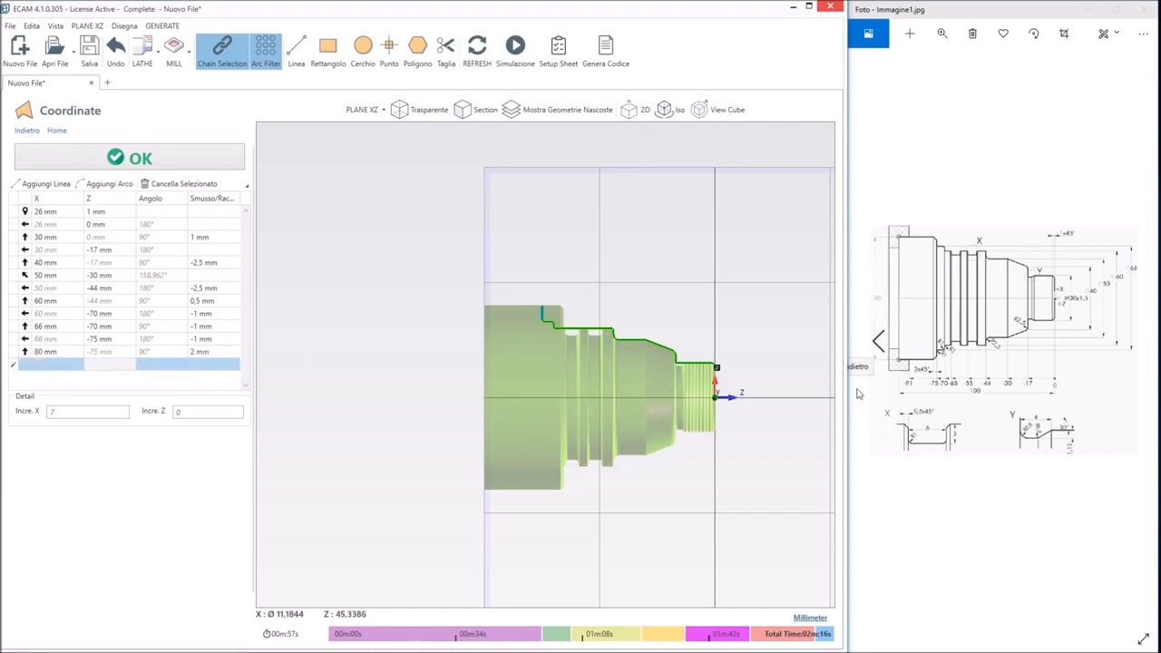
pyautogui.write('-80')
pyautogui.press('Tab')
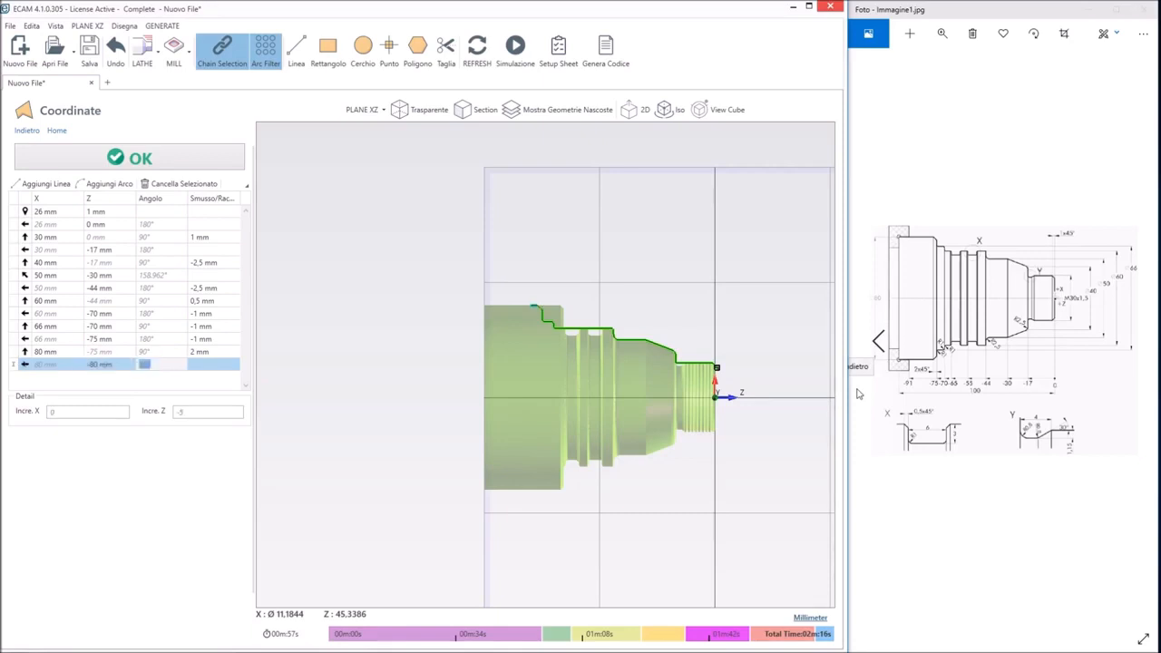
pyautogui.click(204, 154)
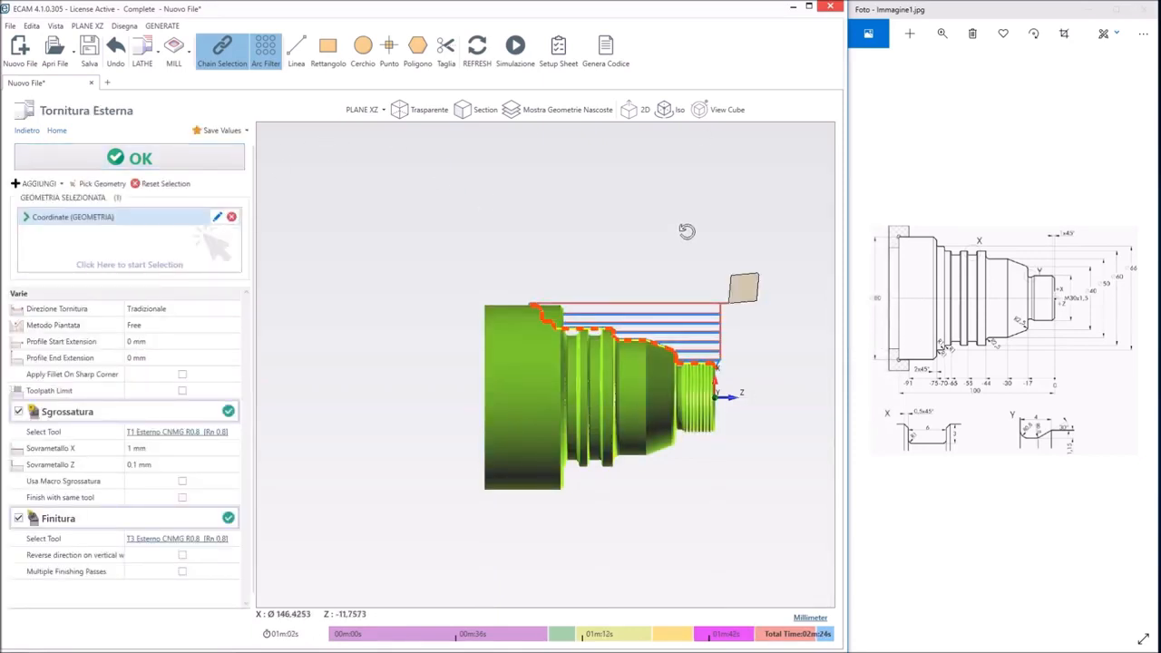
pyautogui.moveTo(687, 228)
pyautogui.mouseDown(button='middle')
pyautogui.moveTo(695, 260)
pyautogui.moveTo(711, 246)
pyautogui.moveTo(680, 231)
pyautogui.moveTo(687, 239)
pyautogui.mouseUp(button='middle')
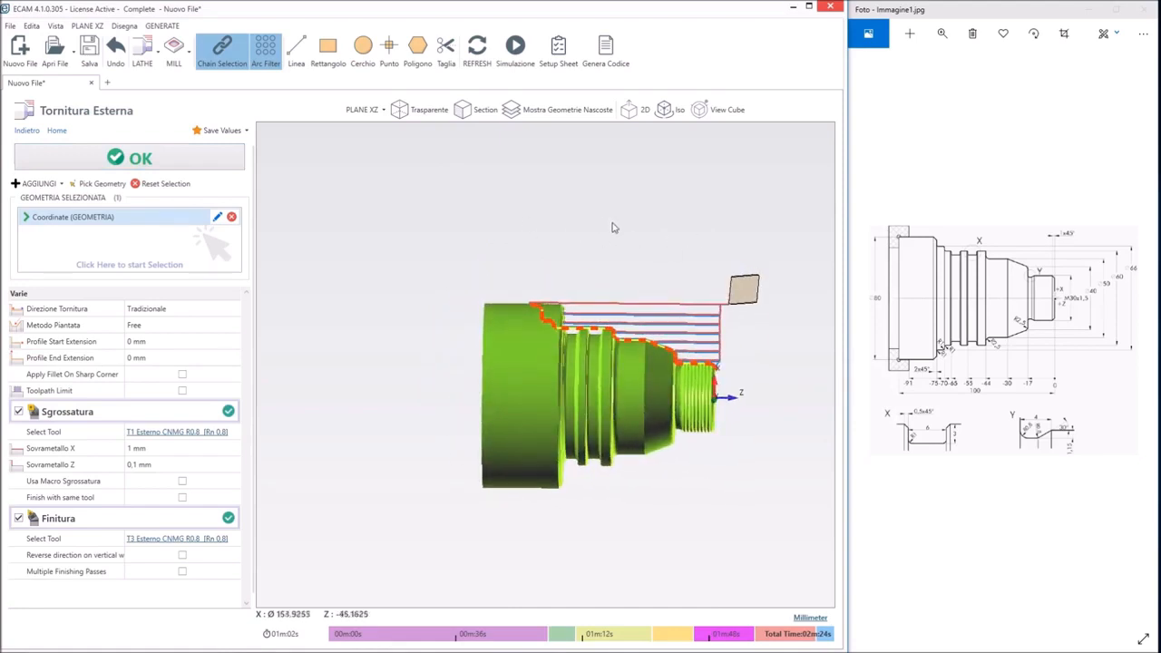
pyautogui.click(173, 158)
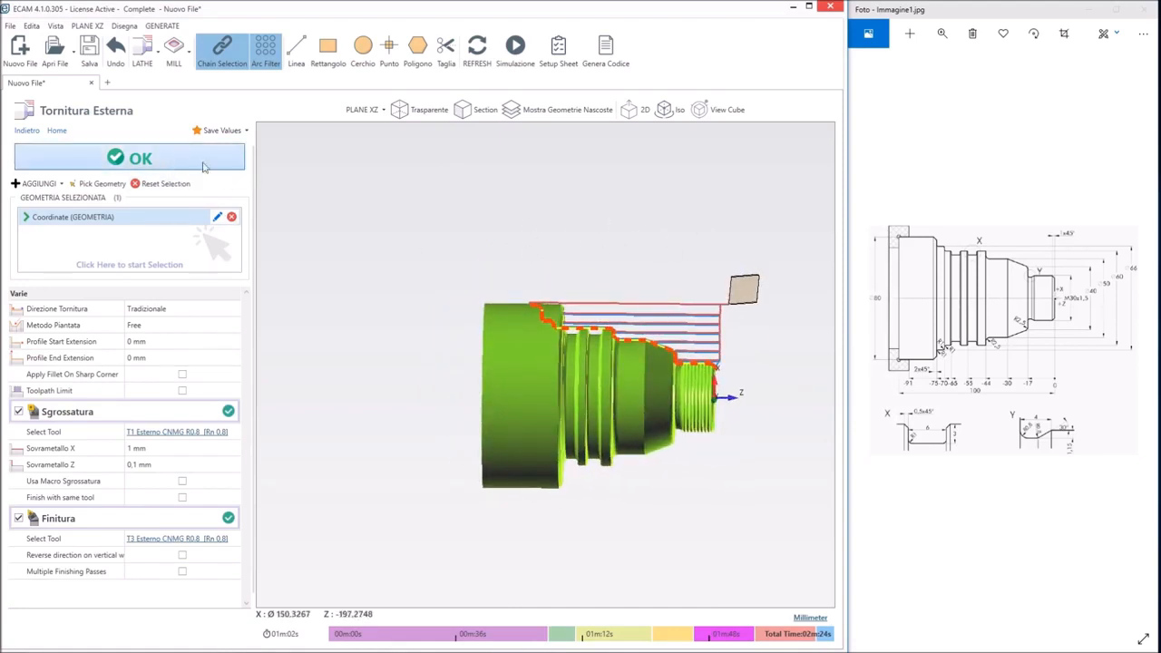
pyautogui.moveTo(677, 341); pyautogui.dragTo(670, 338, button='middle')
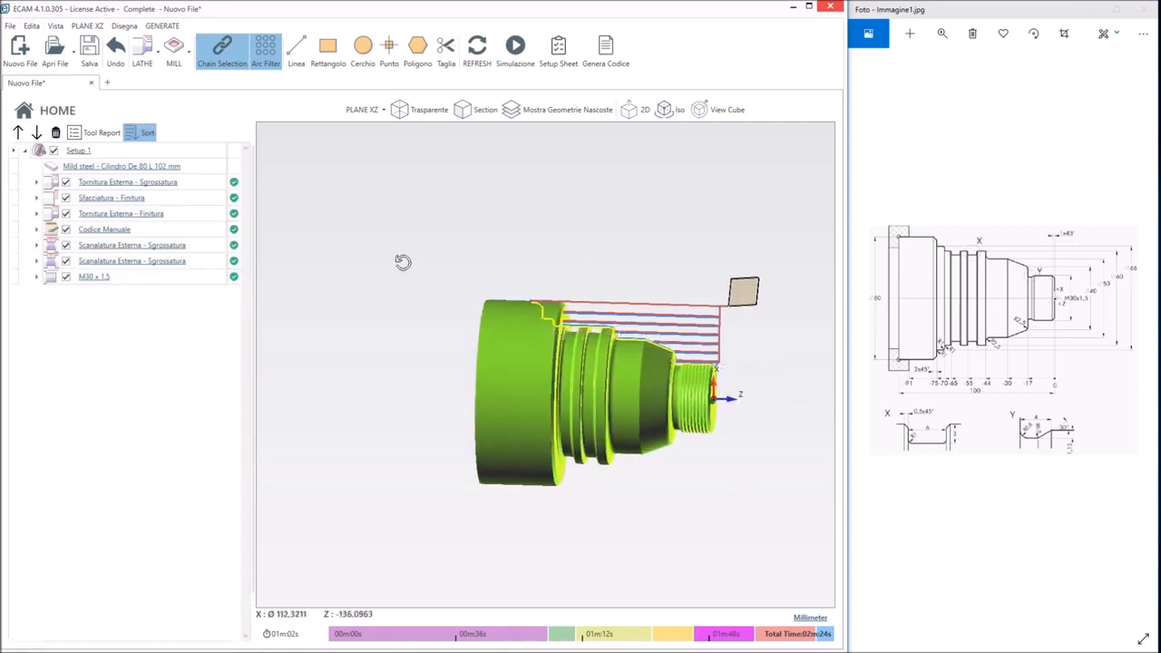
# Open the external groove operation that starts at Z -59 mm and examine its geometry against the part in transparent and solid display
pyautogui.moveTo(402, 259); pyautogui.dragTo(427, 266, button='middle')
pyautogui.click(151, 262)
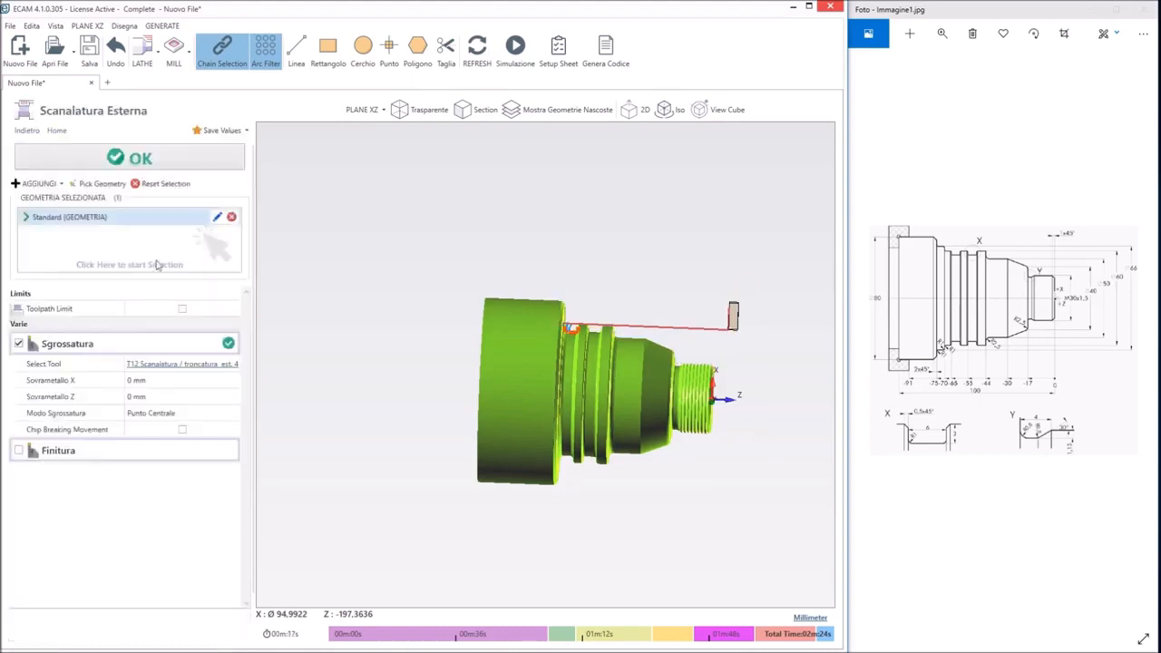
pyautogui.click(220, 222)
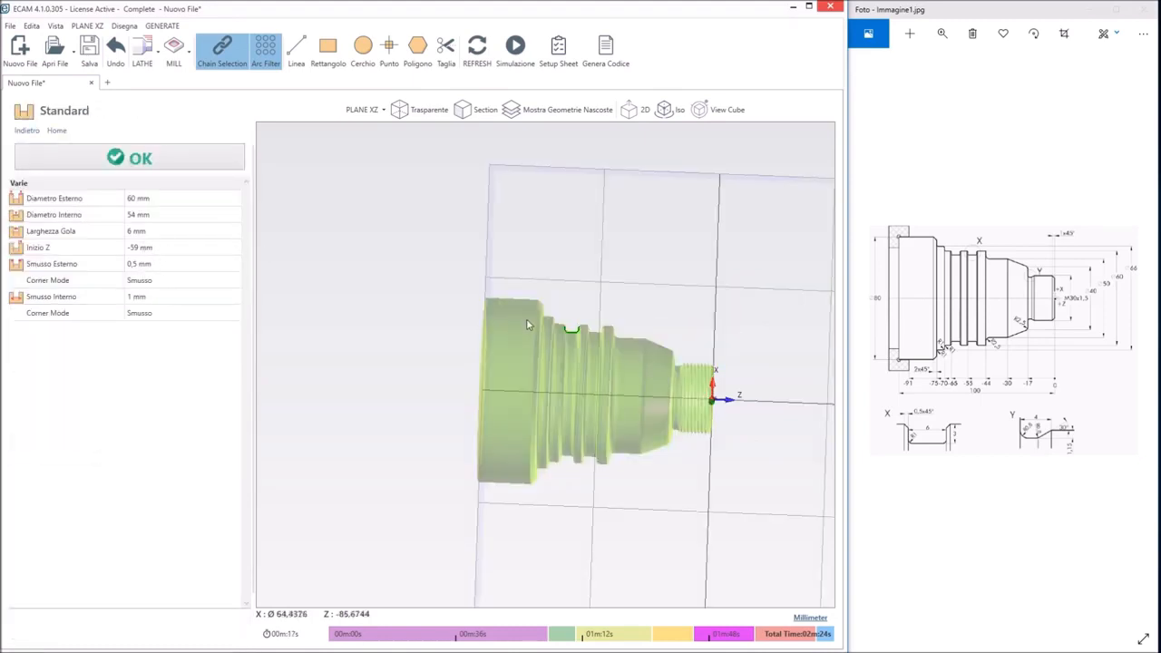
pyautogui.scroll(5, 596, 329)
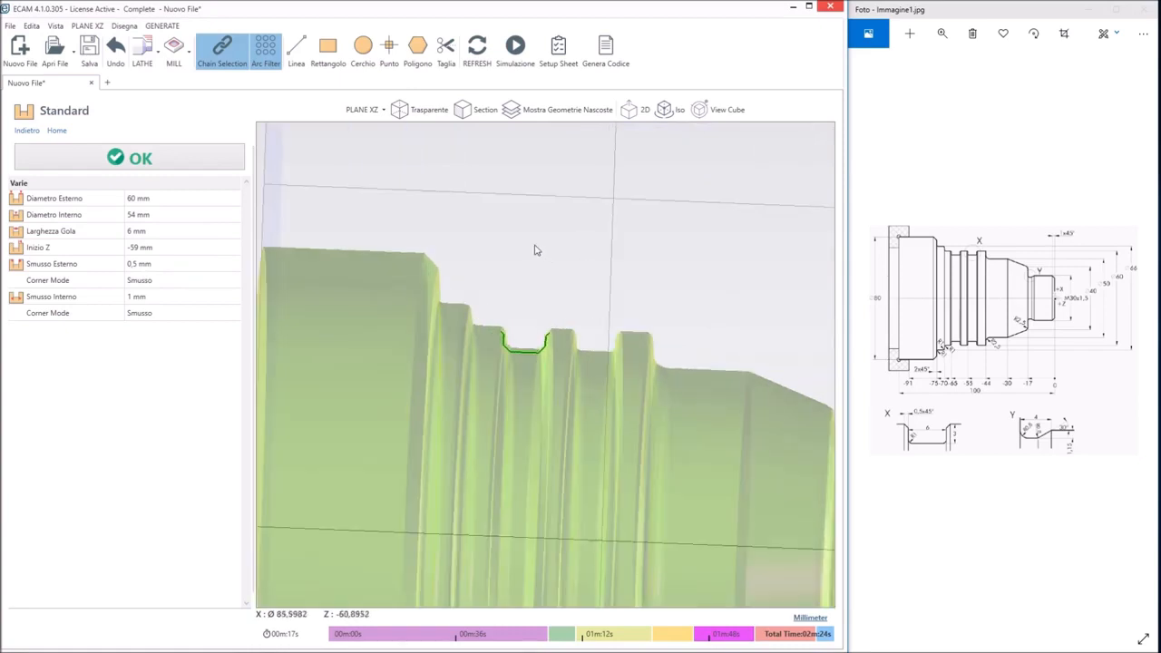
pyautogui.scroll(-2, 534, 247)
pyautogui.click(420, 109)
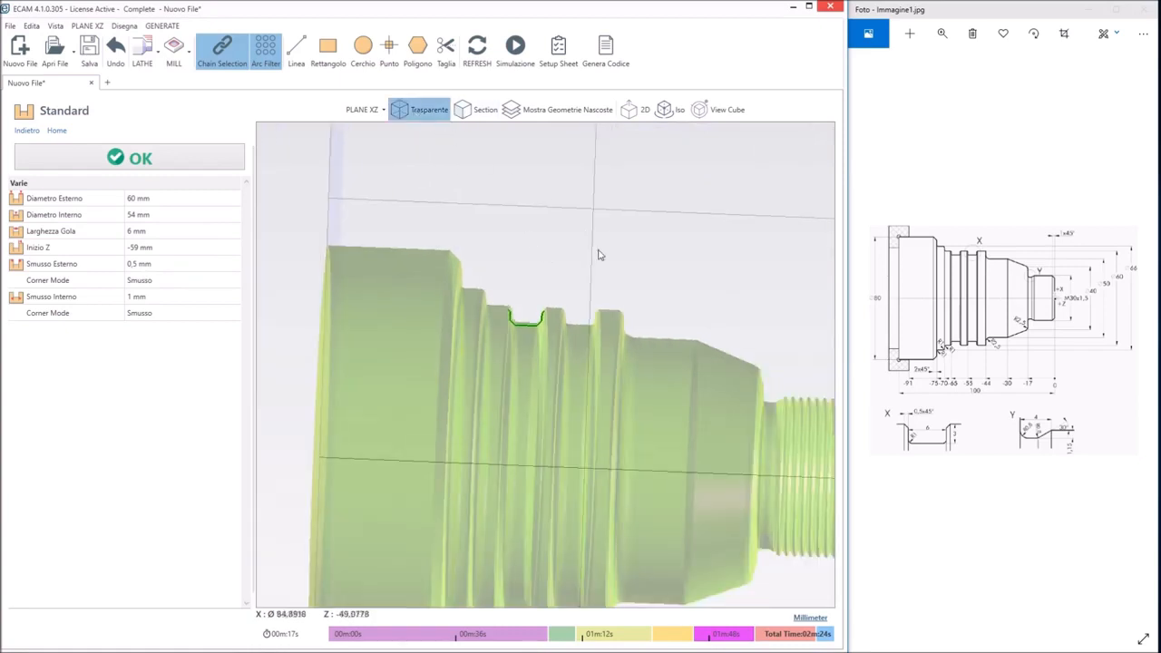
pyautogui.moveTo(595, 236); pyautogui.dragTo(603, 249, button='middle')
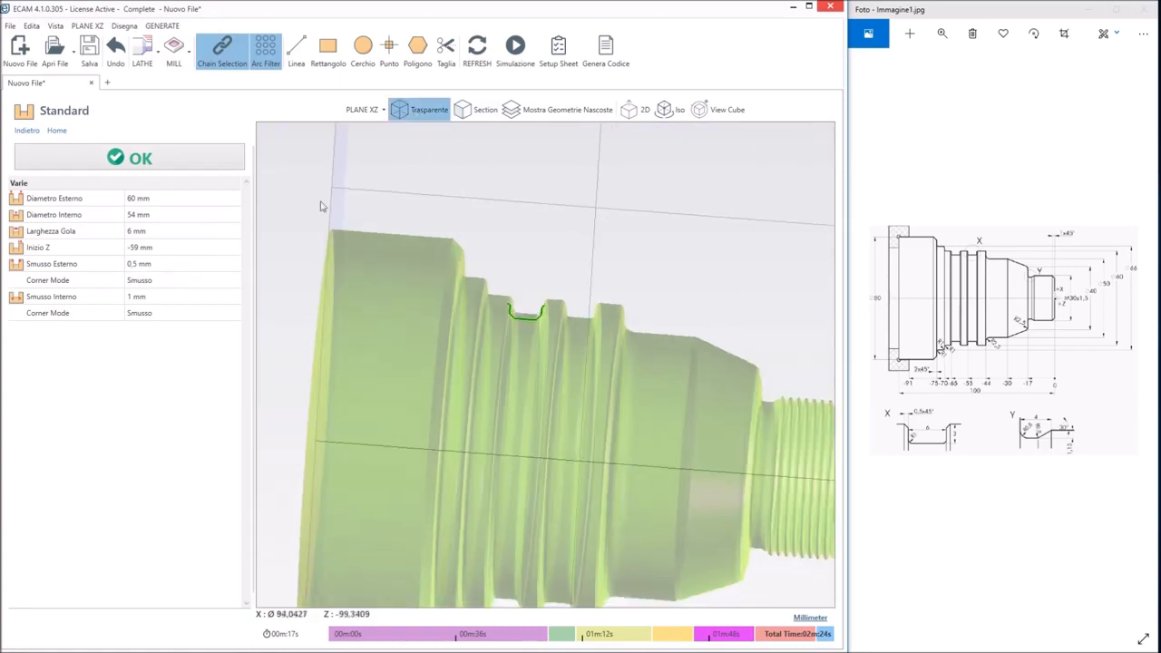
pyautogui.click(205, 159)
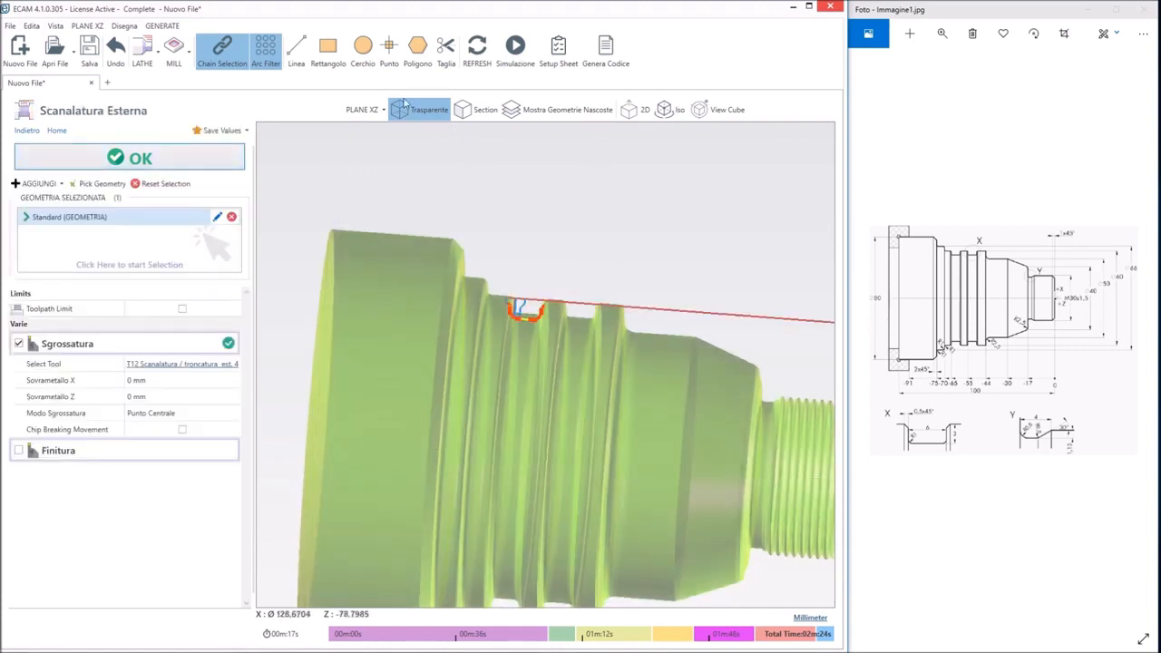
pyautogui.click(425, 114)
pyautogui.moveTo(623, 235)
pyautogui.mouseDown(button='middle')
pyautogui.moveTo(671, 236)
pyautogui.moveTo(656, 195)
pyautogui.moveTo(617, 212)
pyautogui.moveTo(634, 218)
pyautogui.mouseUp(button='middle')
pyautogui.moveTo(644, 217)
pyautogui.mouseDown(button='middle')
pyautogui.moveTo(617, 246)
pyautogui.moveTo(586, 248)
pyautogui.moveTo(650, 233)
pyautogui.mouseUp(button='middle')
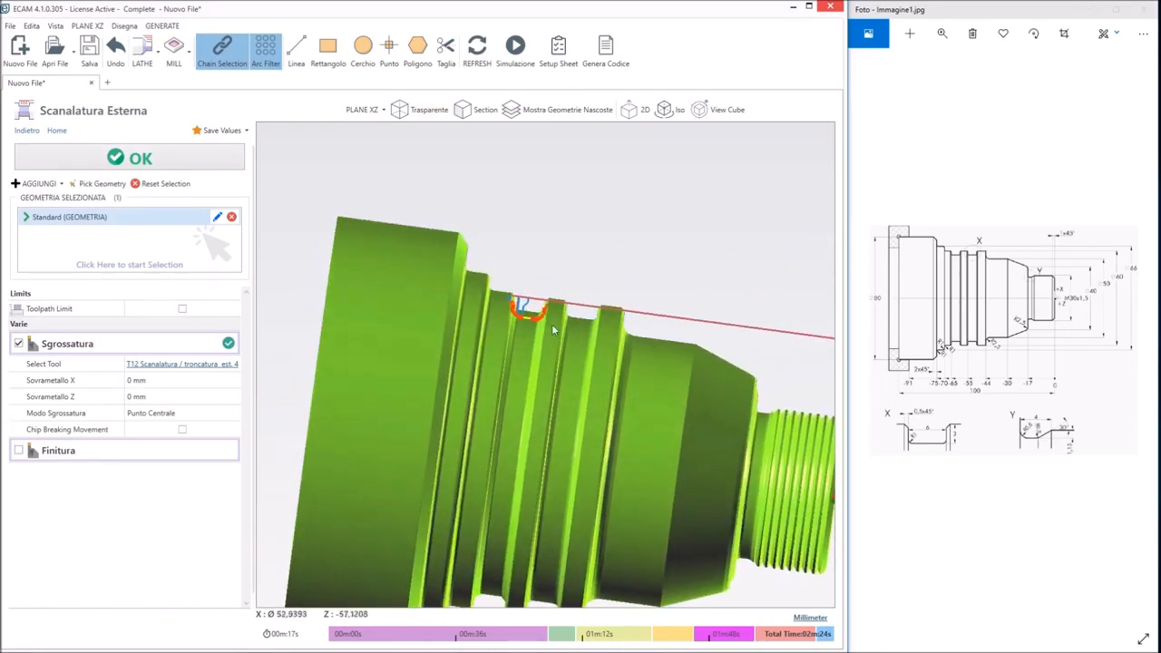
# Set the groove's inner corner mode to Raccordo, then accept the groove geometry and the external grooving operation
pyautogui.click(217, 217)
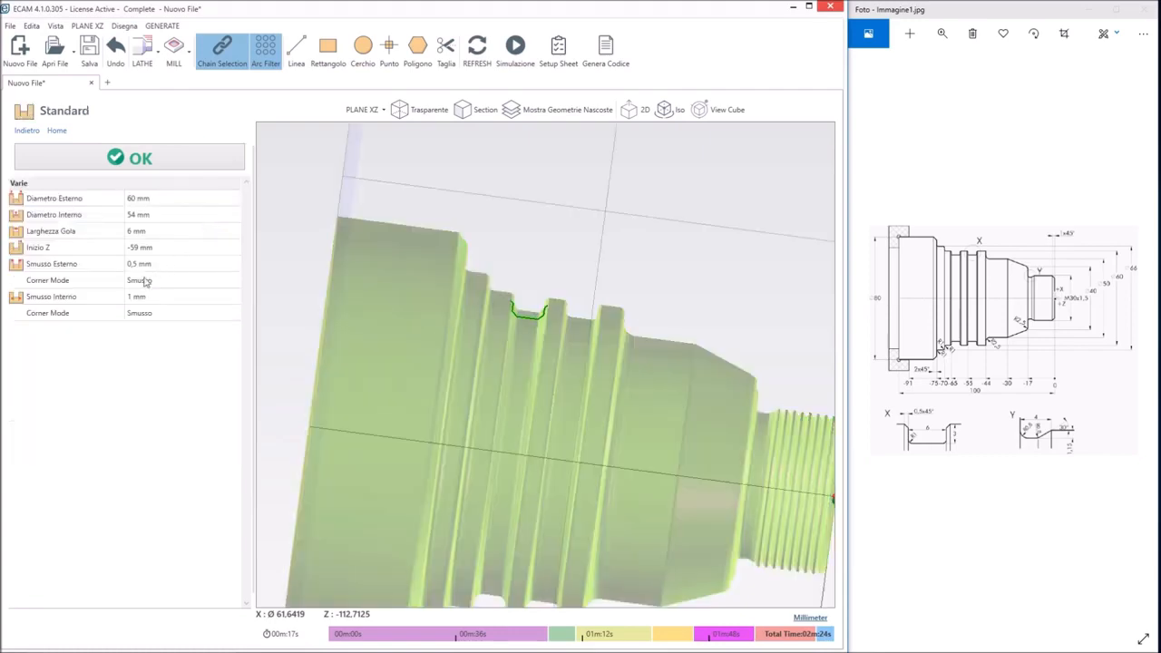
pyautogui.click(141, 313)
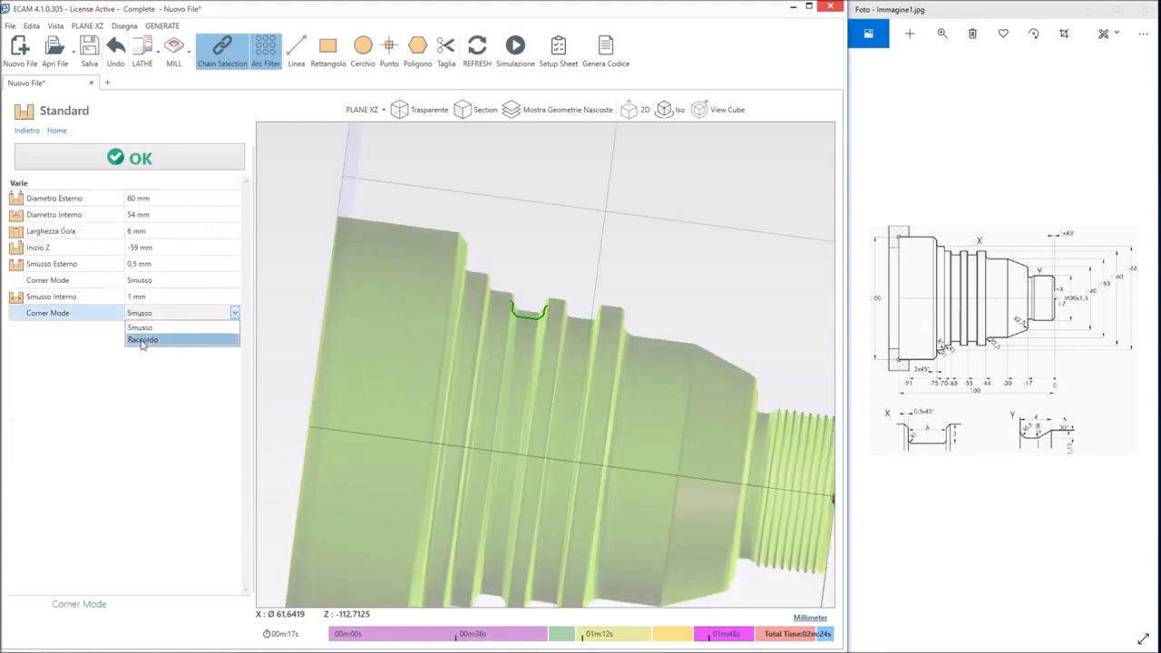
pyautogui.click(142, 339)
pyautogui.click(148, 160)
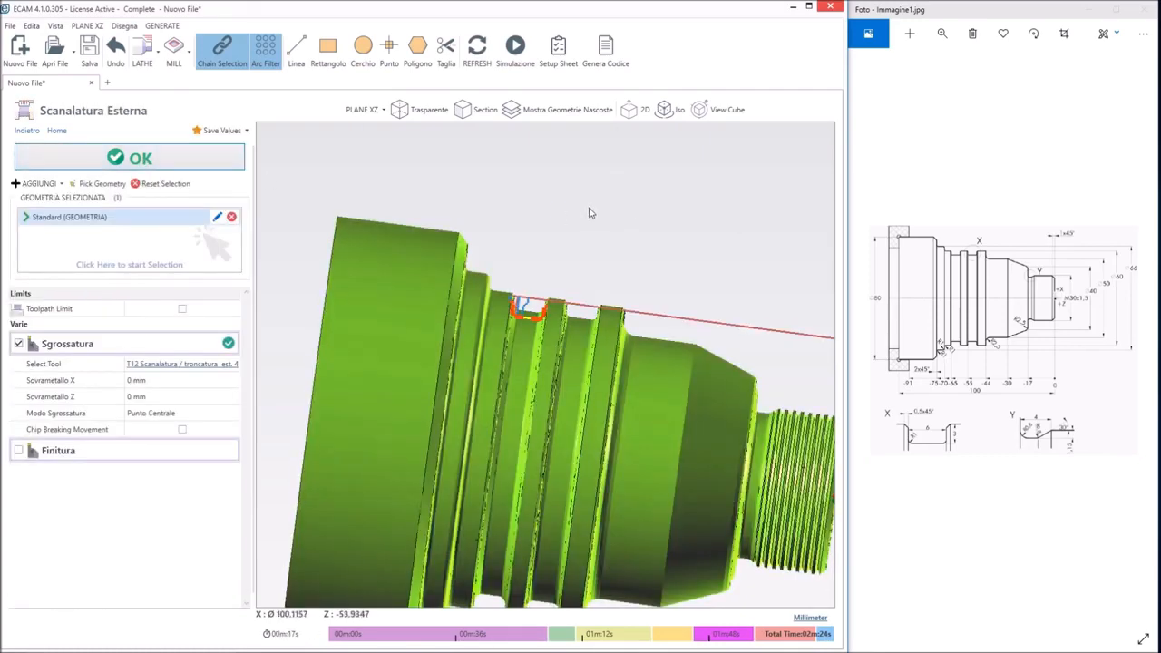
pyautogui.scroll(-4, 597, 212)
pyautogui.moveTo(736, 305); pyautogui.dragTo(614, 297, button='middle')
pyautogui.moveTo(410, 267); pyautogui.dragTo(547, 274, button='middle')
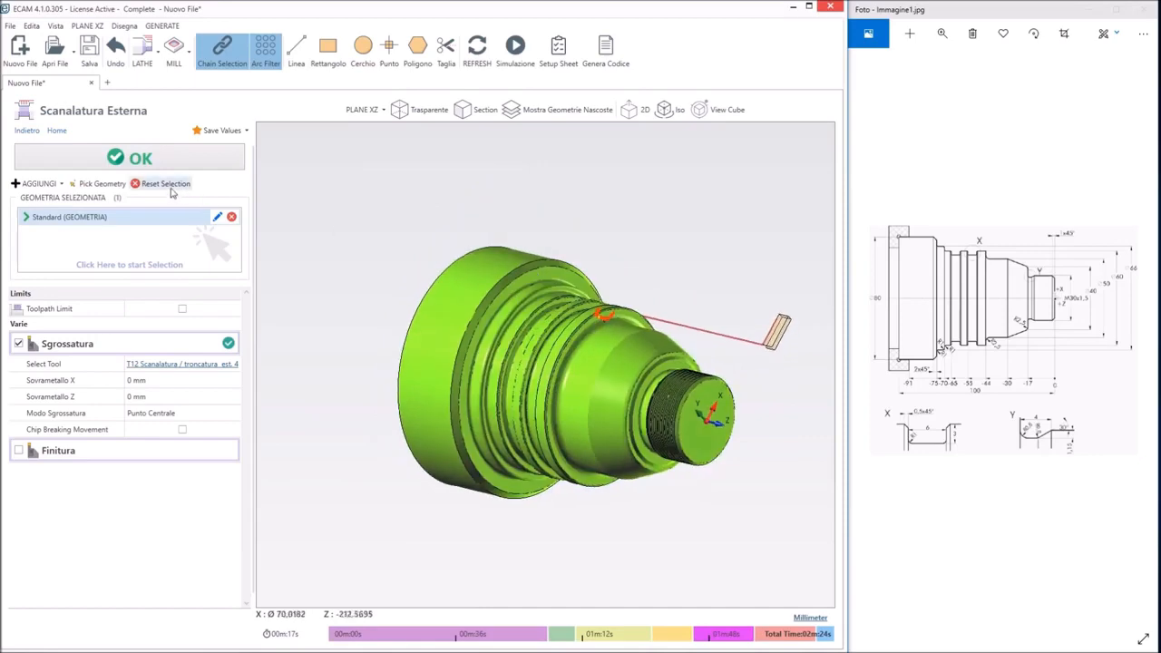
pyautogui.click(161, 162)
# Check the external grooving operation's tool and machining time on the timeline and examine the part from several angles
pyautogui.moveTo(402, 221); pyautogui.dragTo(472, 309, button='middle')
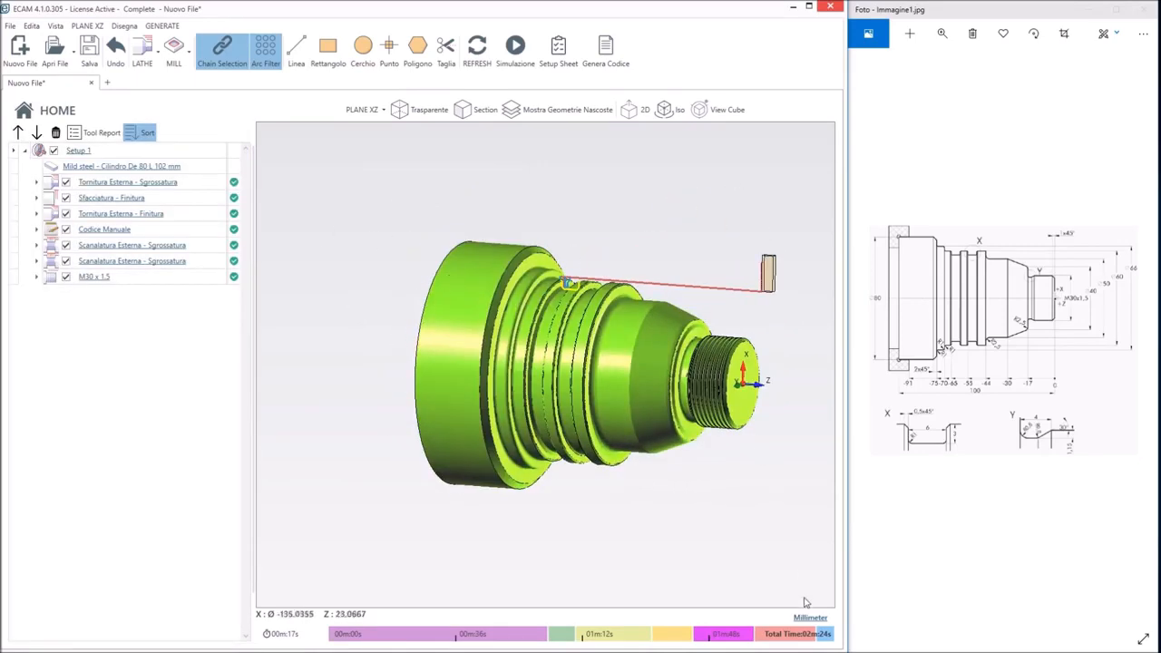
pyautogui.moveTo(808, 646)
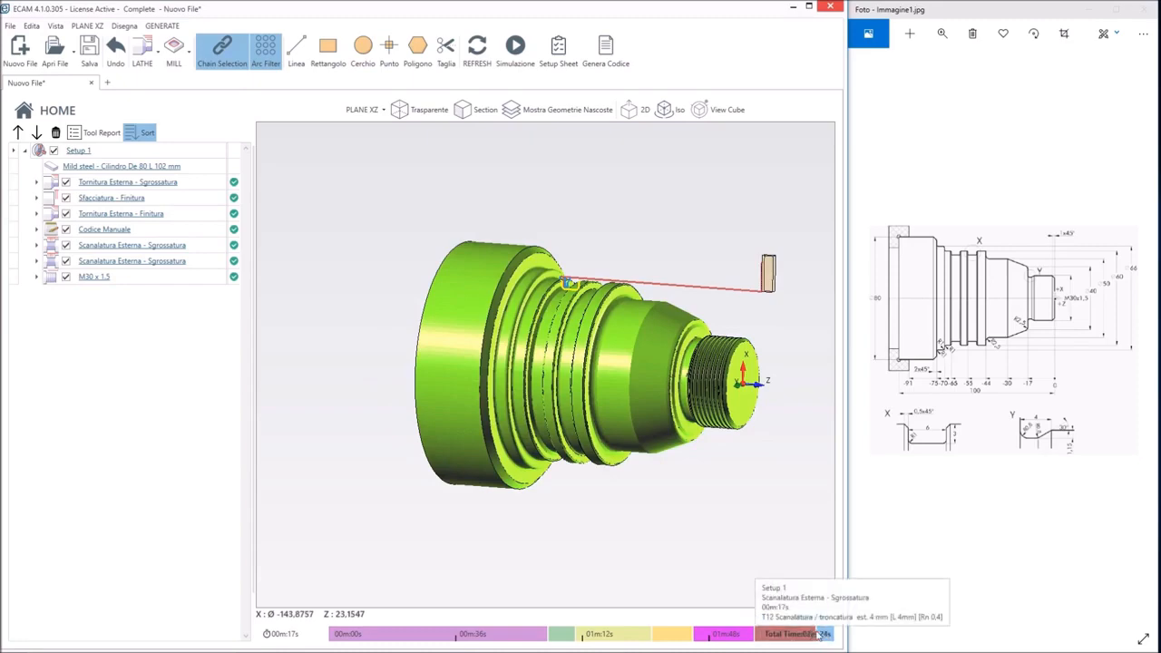
pyautogui.moveTo(756, 517)
pyautogui.mouseDown(button='middle')
pyautogui.moveTo(509, 466)
pyautogui.moveTo(579, 437)
pyautogui.moveTo(481, 302)
pyautogui.moveTo(508, 296)
pyautogui.mouseUp(button='middle')
pyautogui.moveTo(632, 378); pyautogui.dragTo(602, 402, button='middle')
# Show the part in isometric view and restart the machining simulation for the whole of Setup 1
pyautogui.click(666, 110)
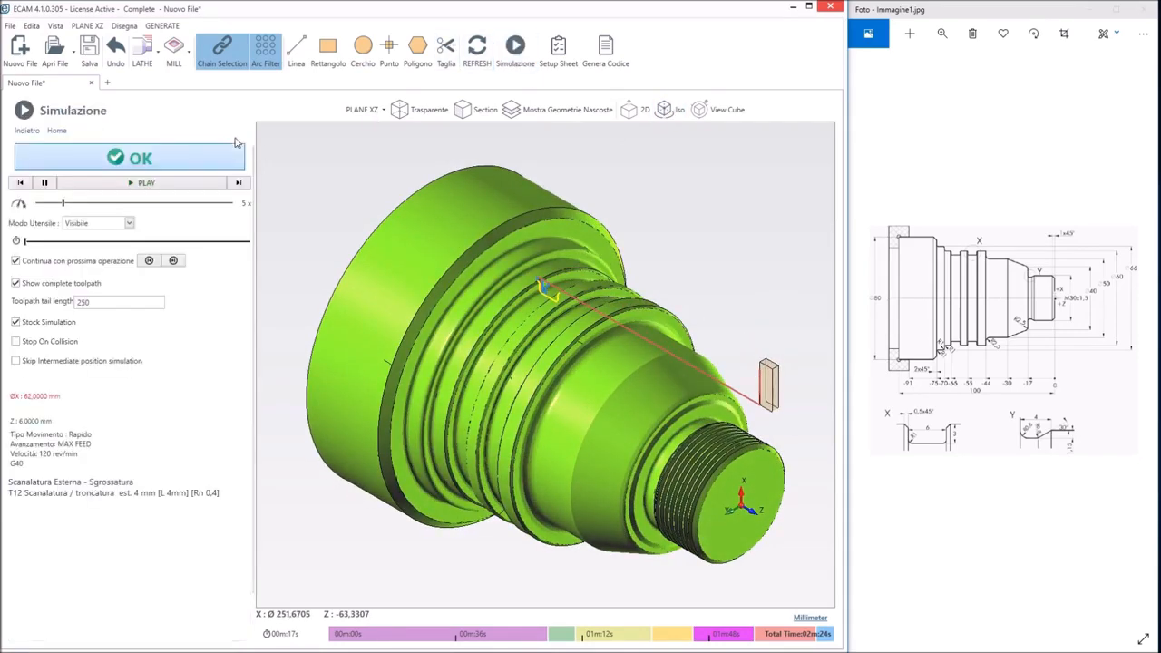
pyautogui.click(217, 154)
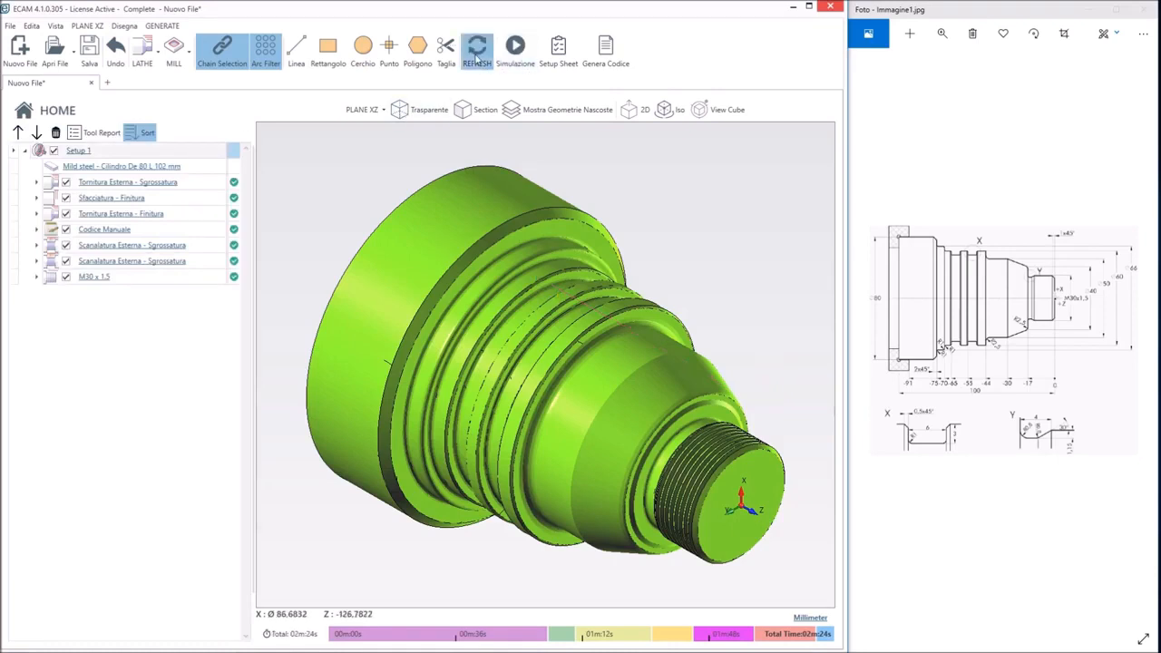
pyautogui.click(515, 50)
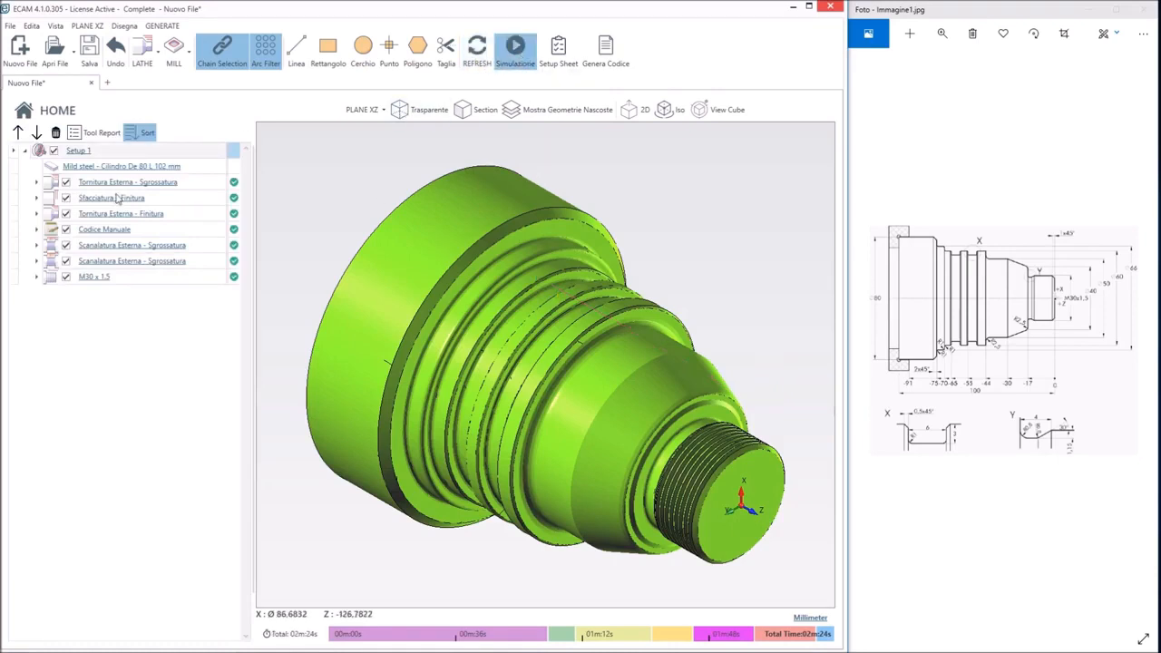
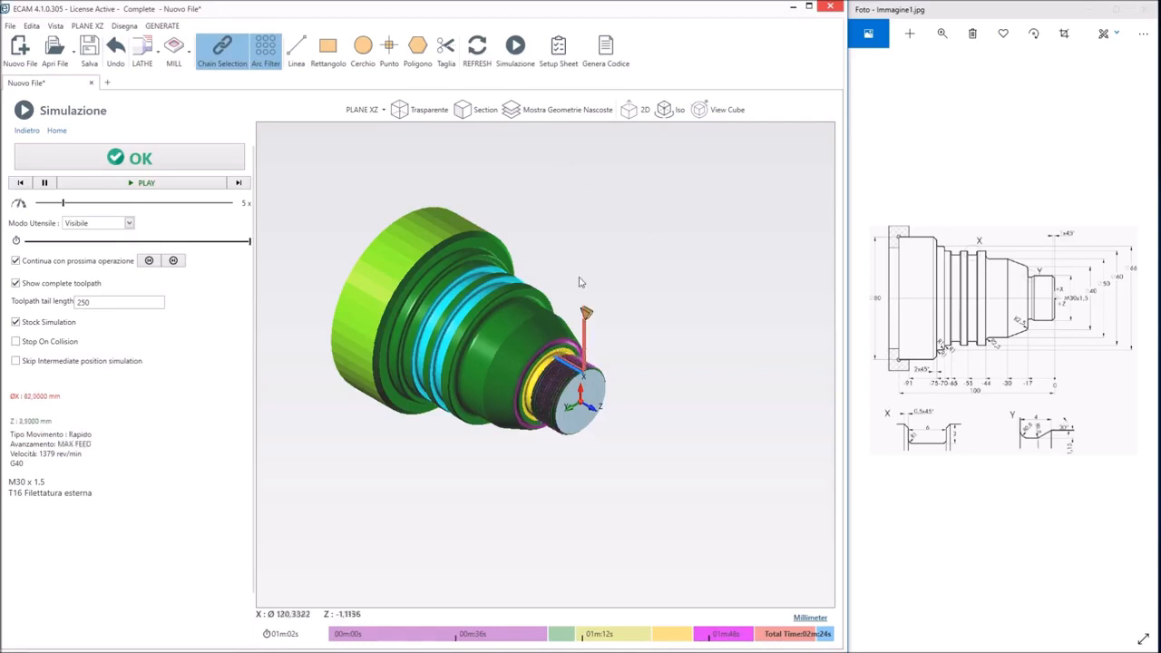
# Accept and close the simulation and open Setup 1 for editing
pyautogui.moveTo(453, 325); pyautogui.dragTo(264, 207, button='middle')
pyautogui.click(142, 158)
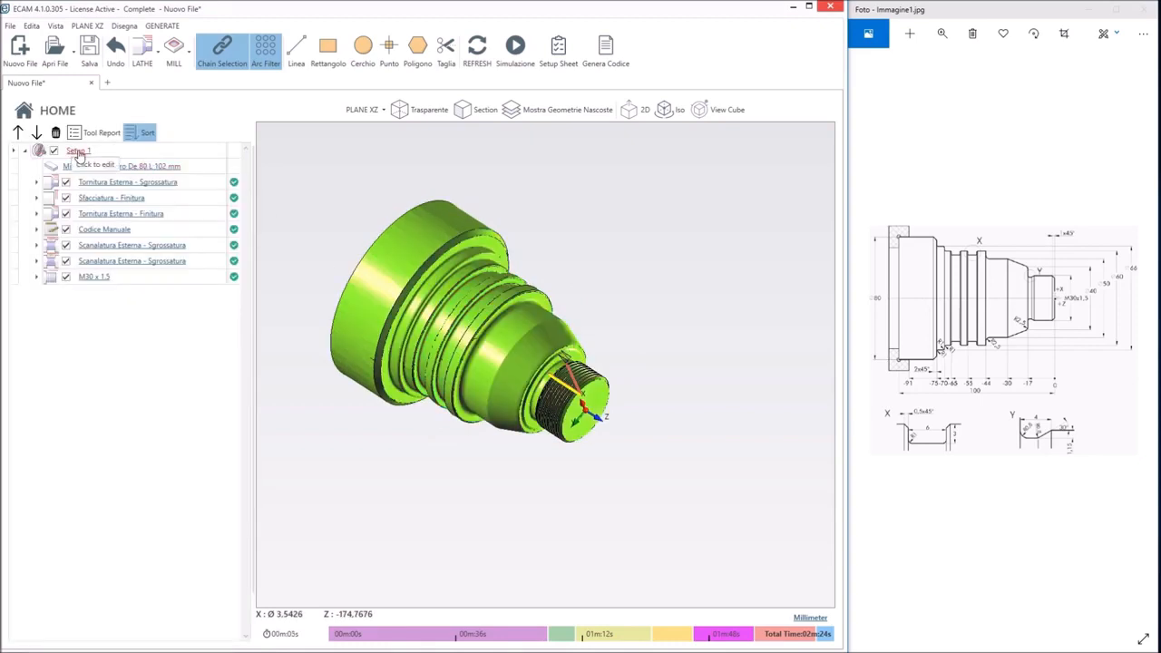
pyautogui.click(78, 152)
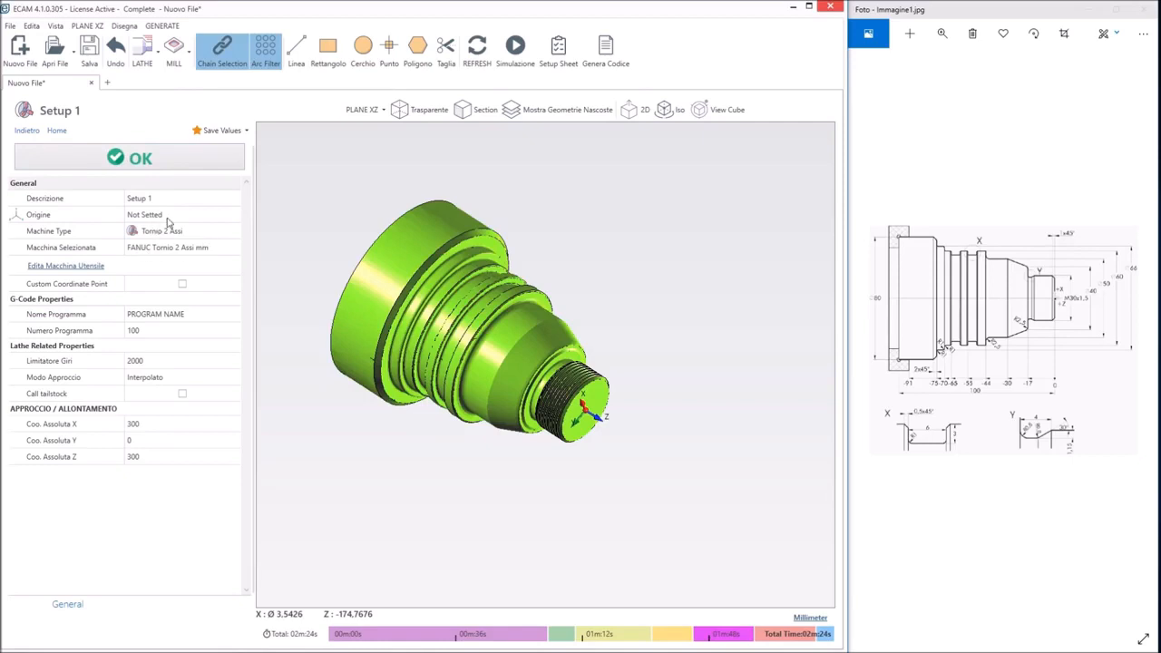
# Look over the selected machine's post processor code formatting settings, close them and check which other lathes can be selected
pyautogui.click(90, 269)
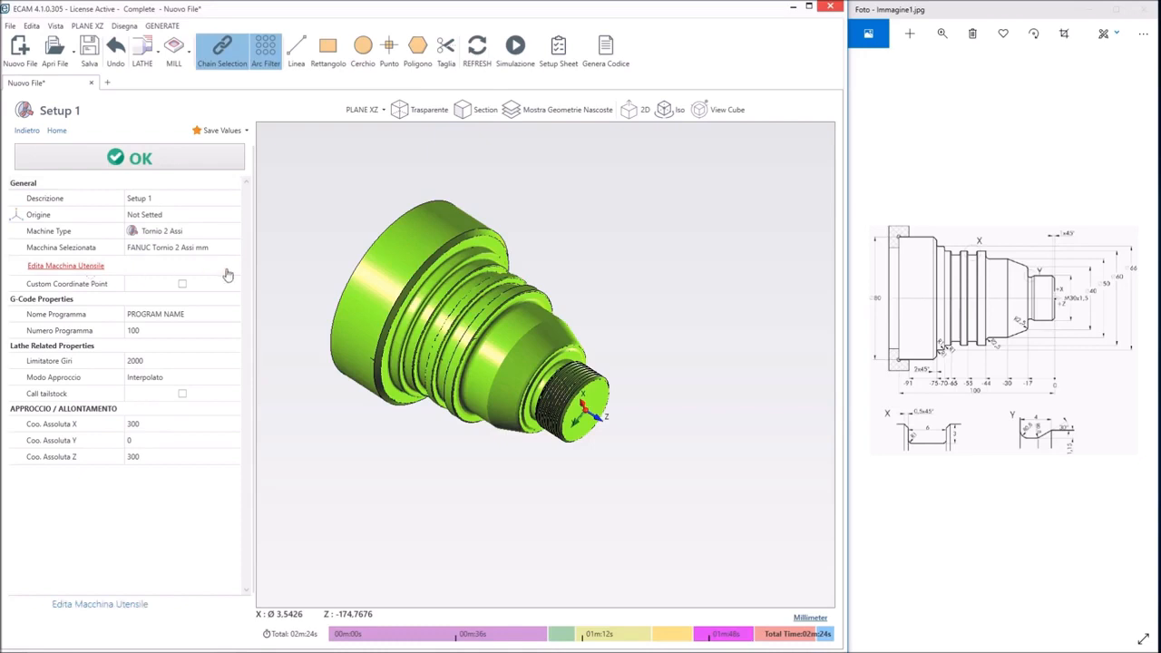
pyautogui.click(81, 269)
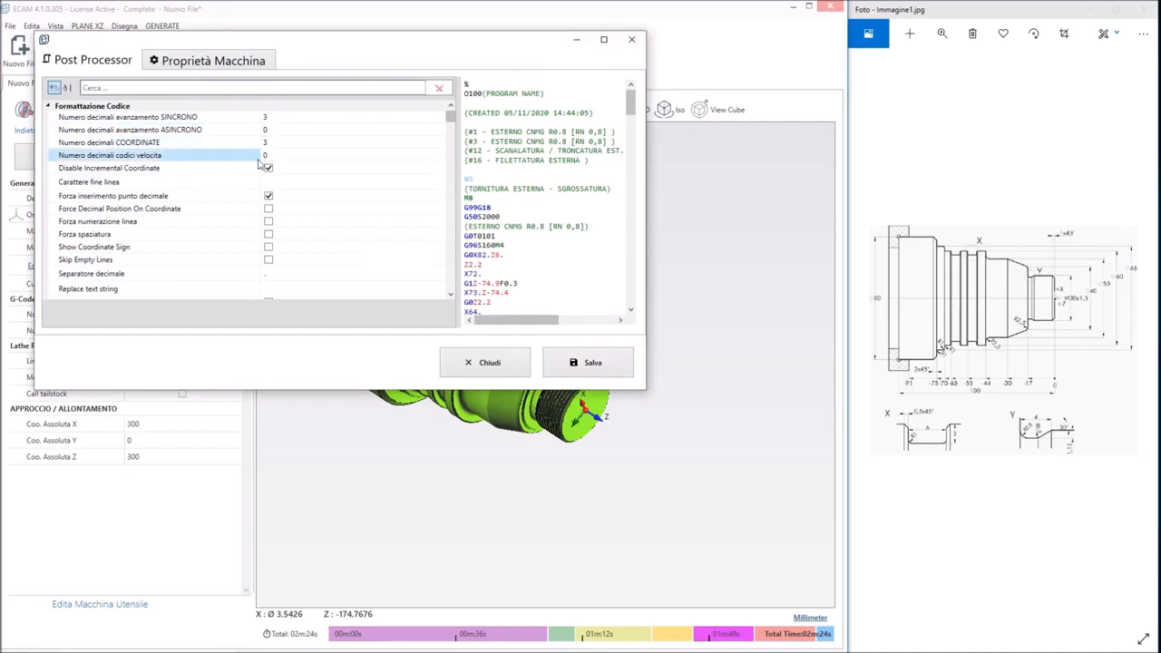
pyautogui.scroll(-2, 260, 162)
pyautogui.click(631, 39)
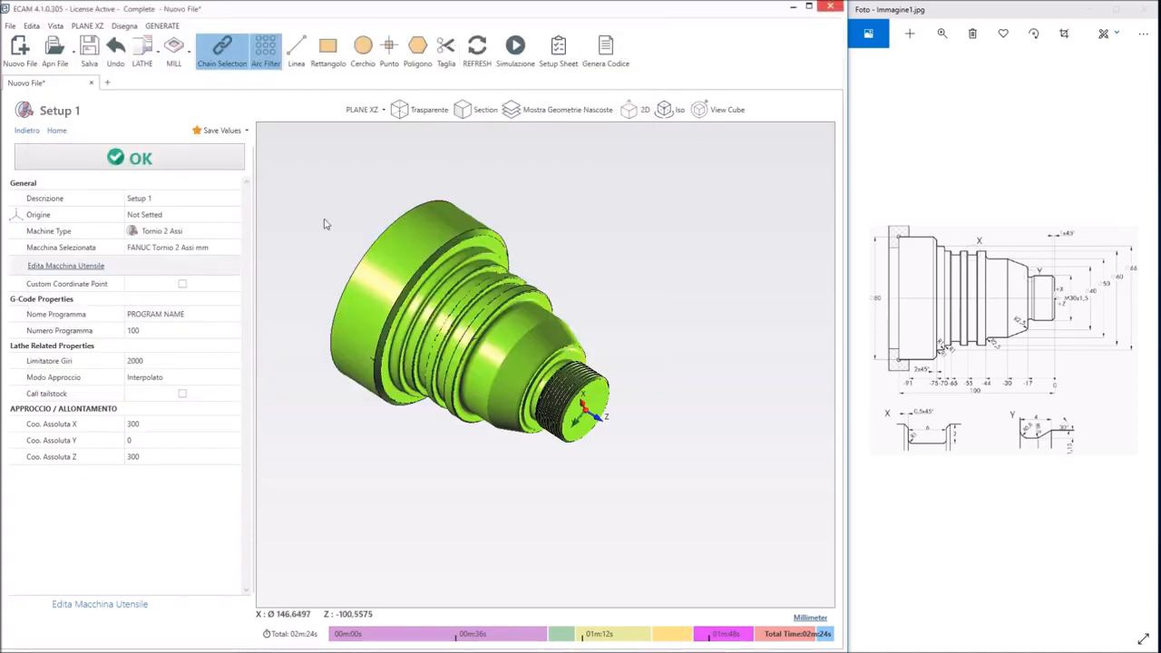
pyautogui.click(173, 247)
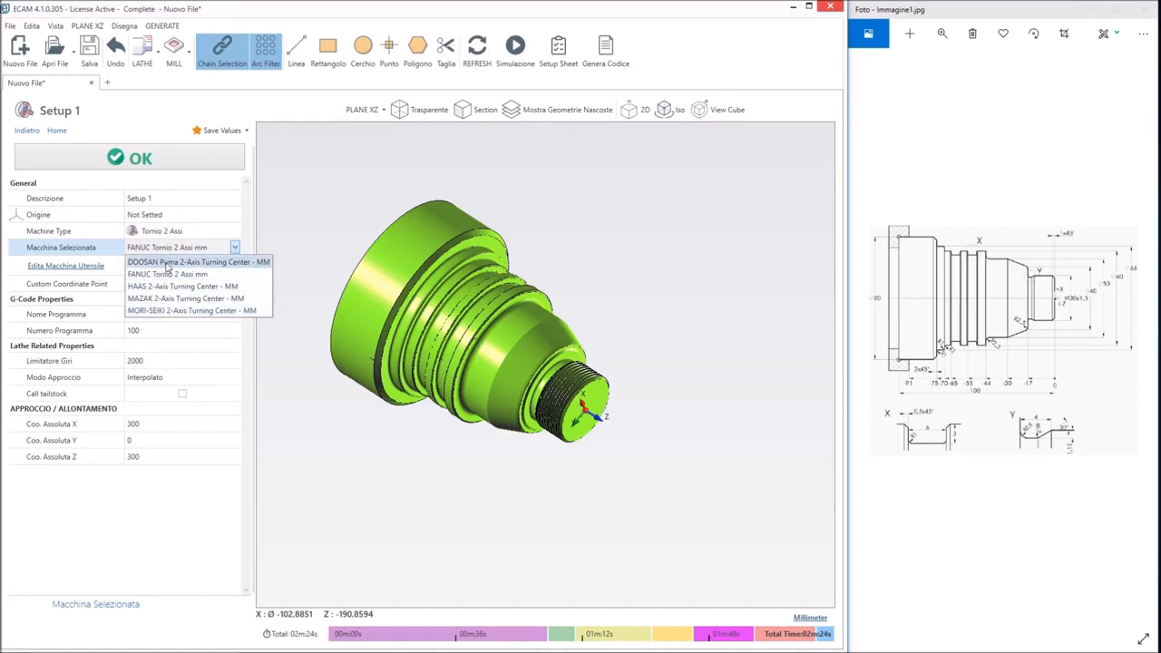
pyautogui.click(314, 226)
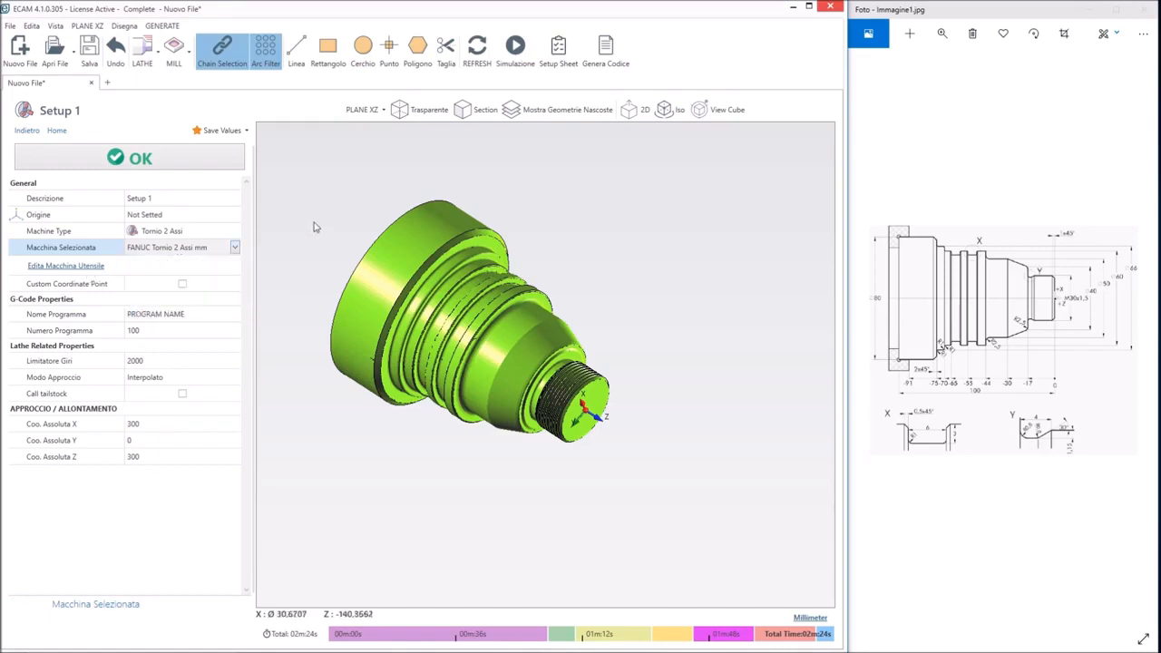
# Review the FANUC lathe's program start and Fine Programma templates in the post processor, with M30 as end code, and save them
pyautogui.click(95, 267)
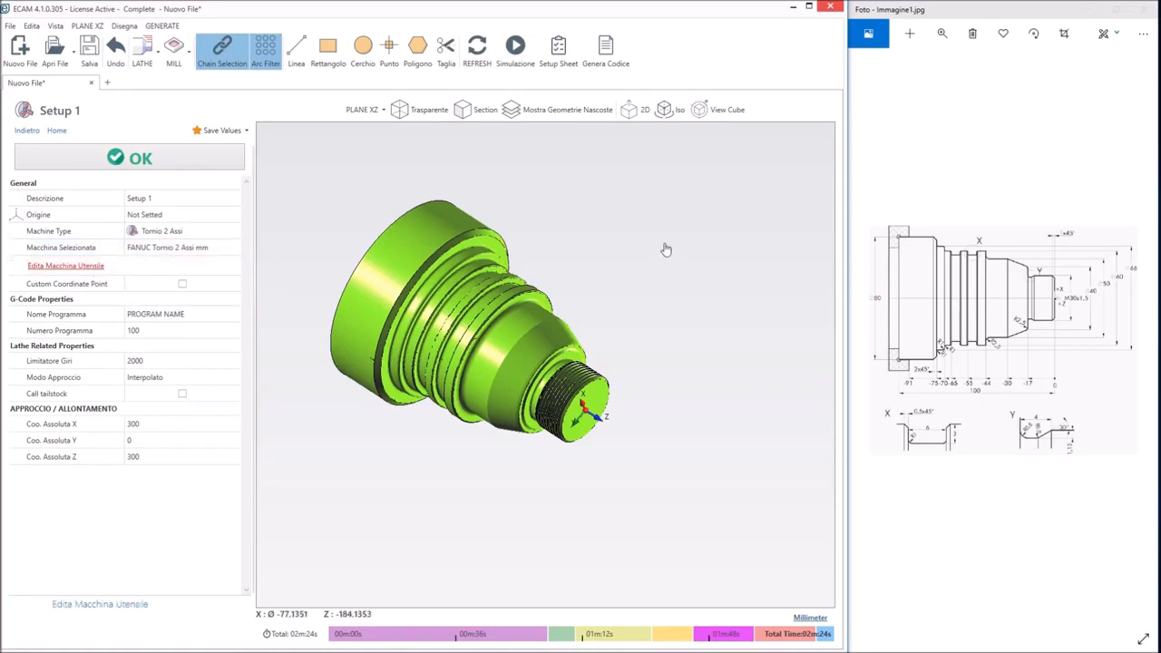
pyautogui.scroll(-8, 242, 229)
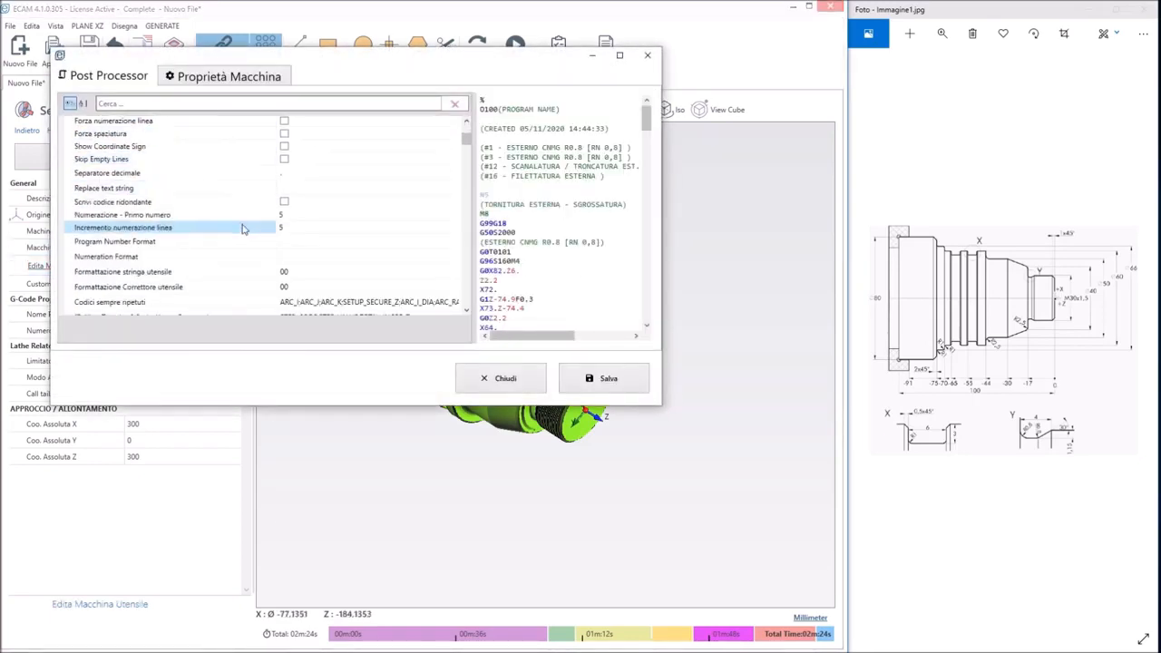
pyautogui.click(329, 178)
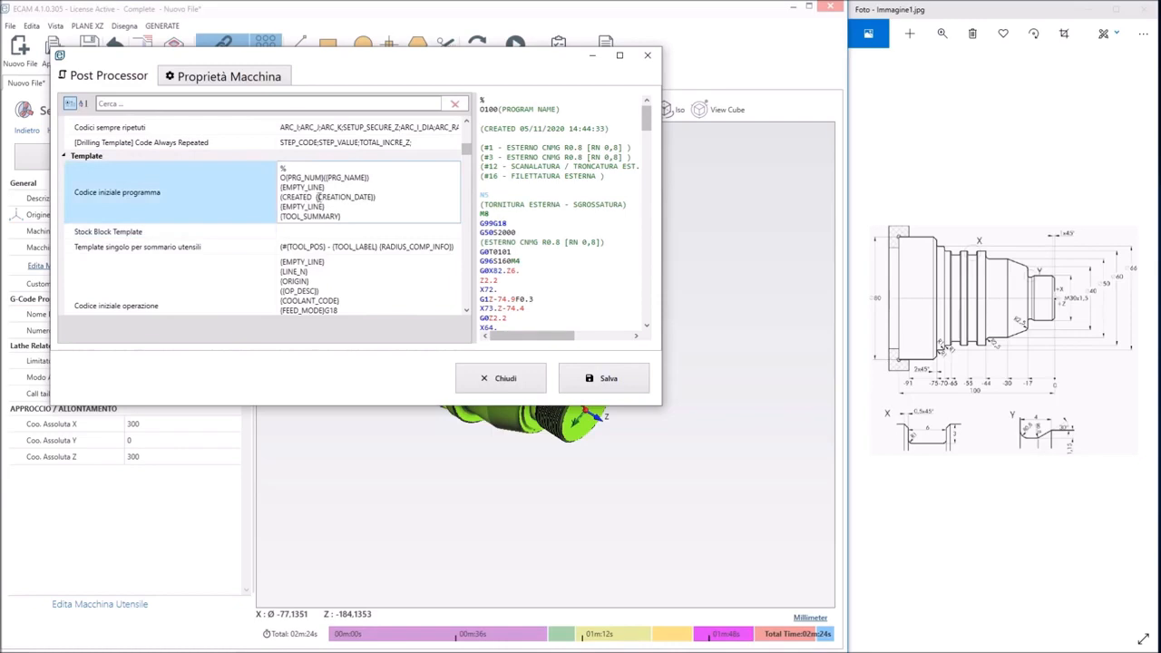
pyautogui.scroll(-1, 317, 206)
pyautogui.scroll(-6, 310, 218)
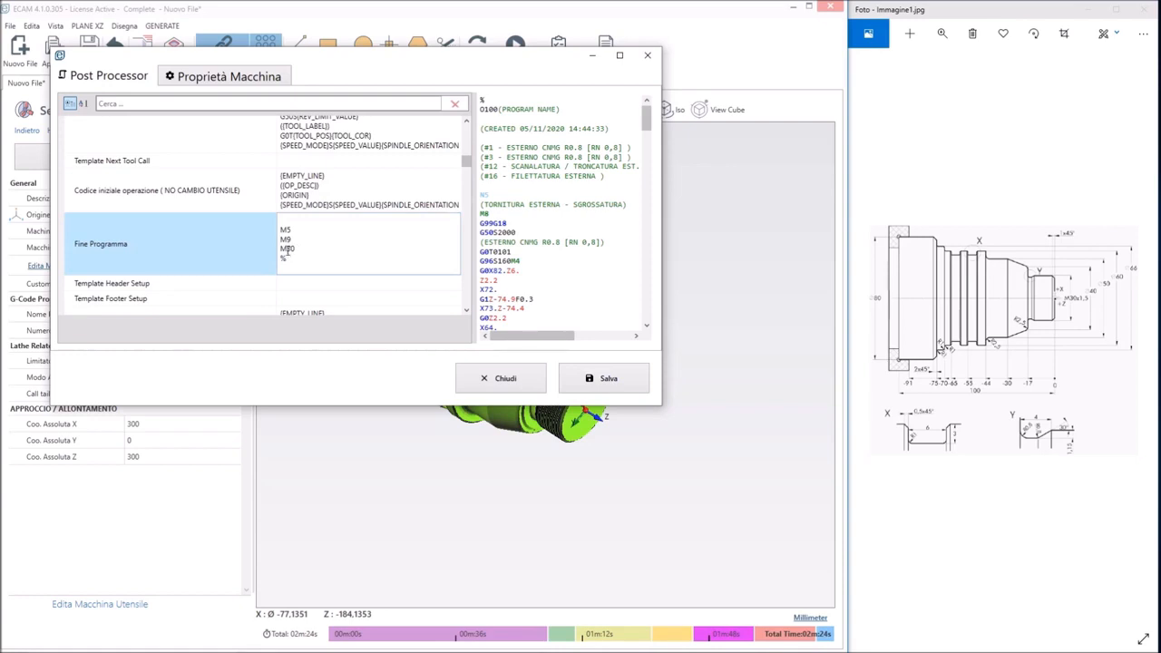
pyautogui.click(287, 249)
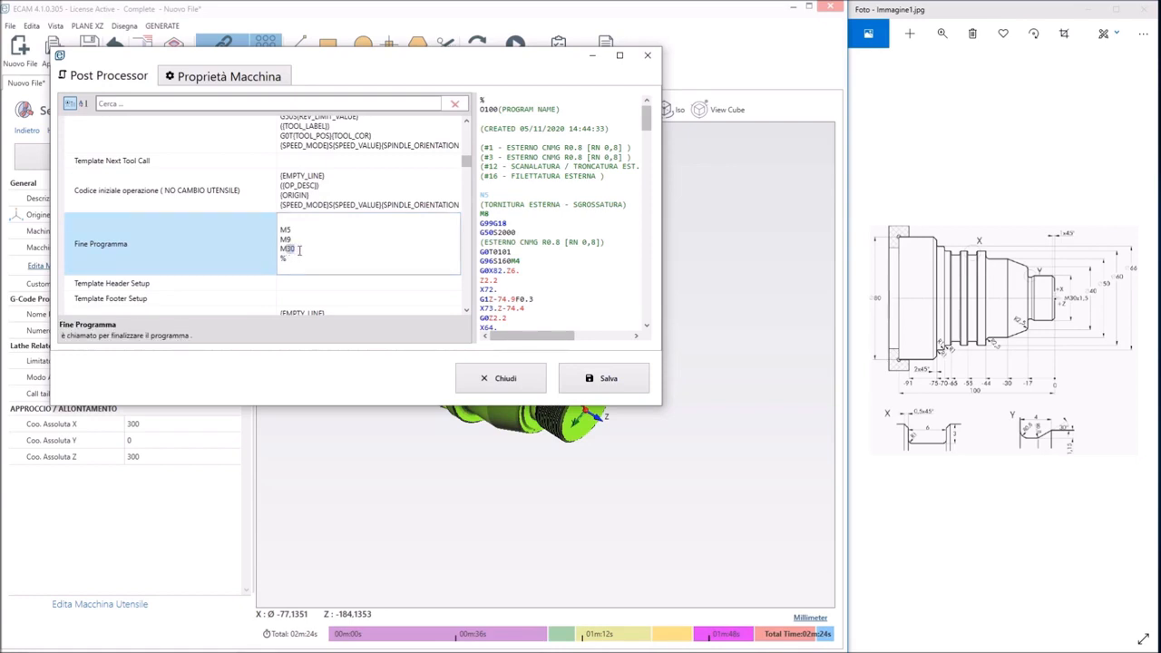
pyautogui.click(594, 385)
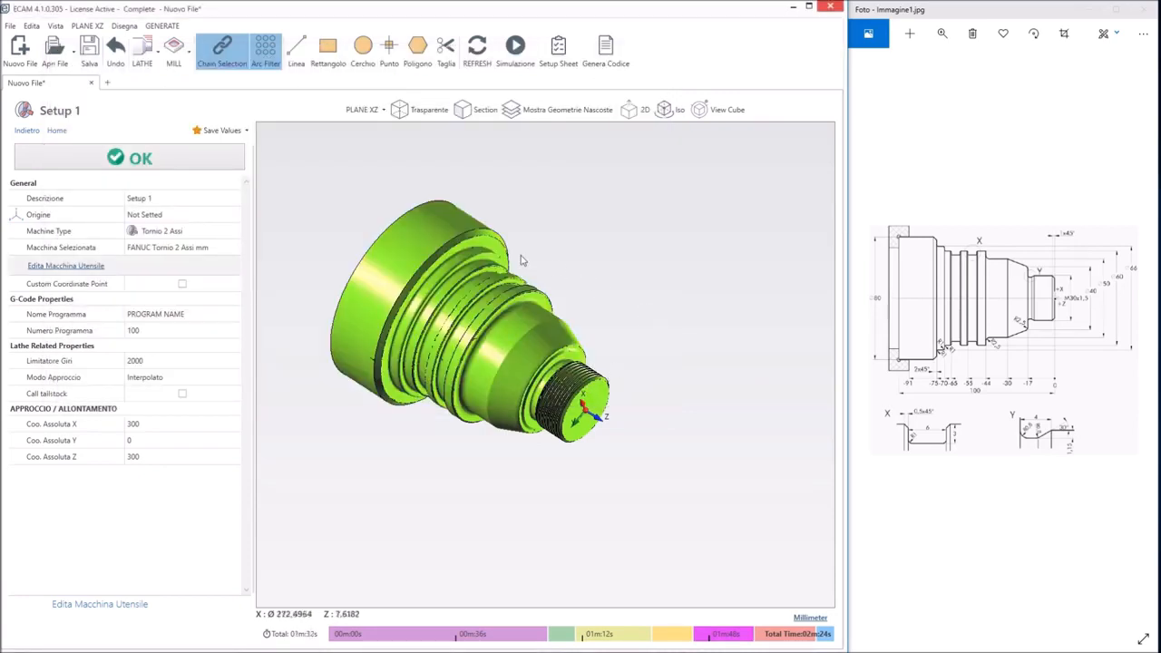
# Generate the G-code for the setup and examine the resulting no_name.nc file in Notepad down to its end-of-program codes
pyautogui.click(606, 53)
pyautogui.click(710, 371)
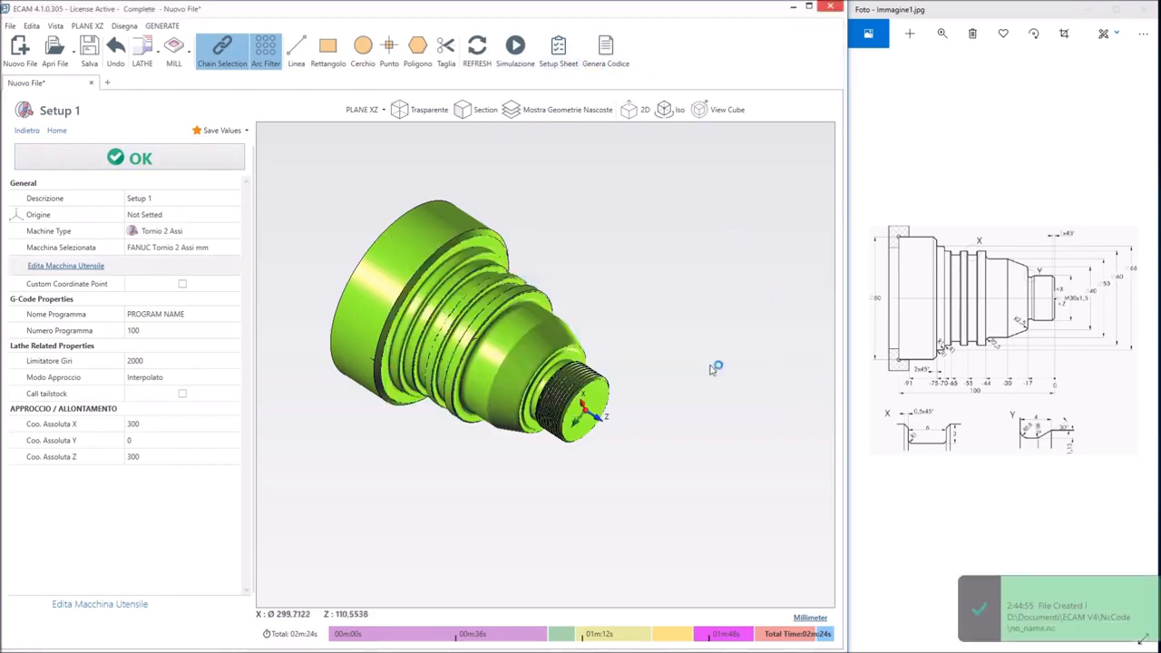
pyautogui.click(688, 63)
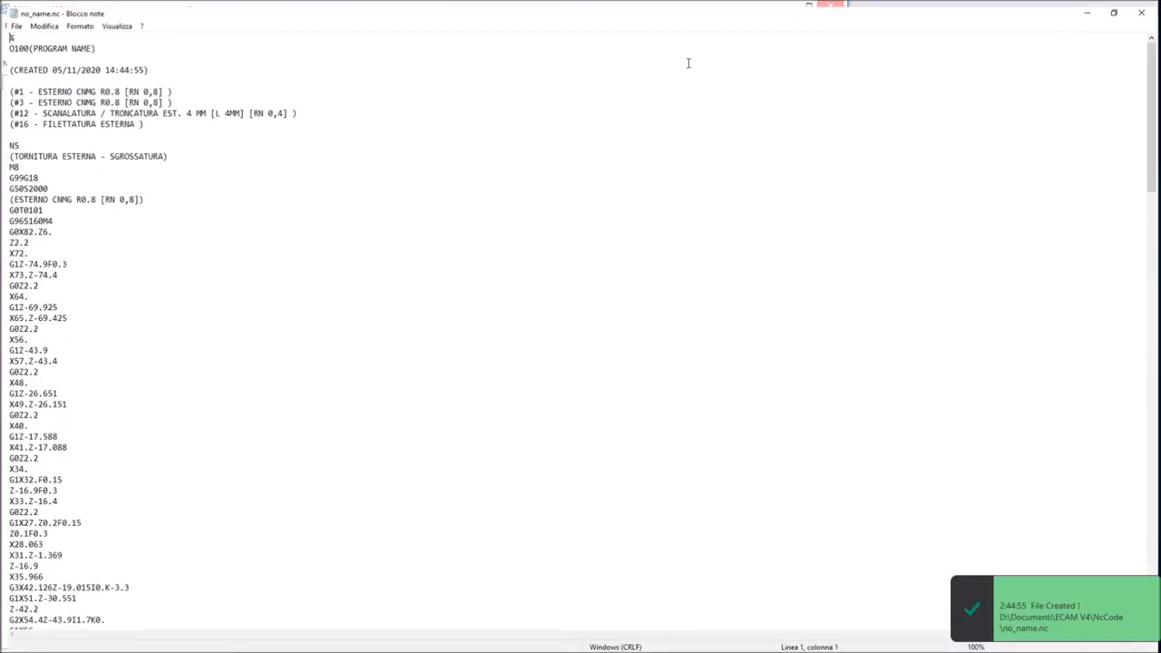
pyautogui.scroll(-10, 565, 233)
pyautogui.moveTo(1159, 161); pyautogui.dragTo(1157, 545)
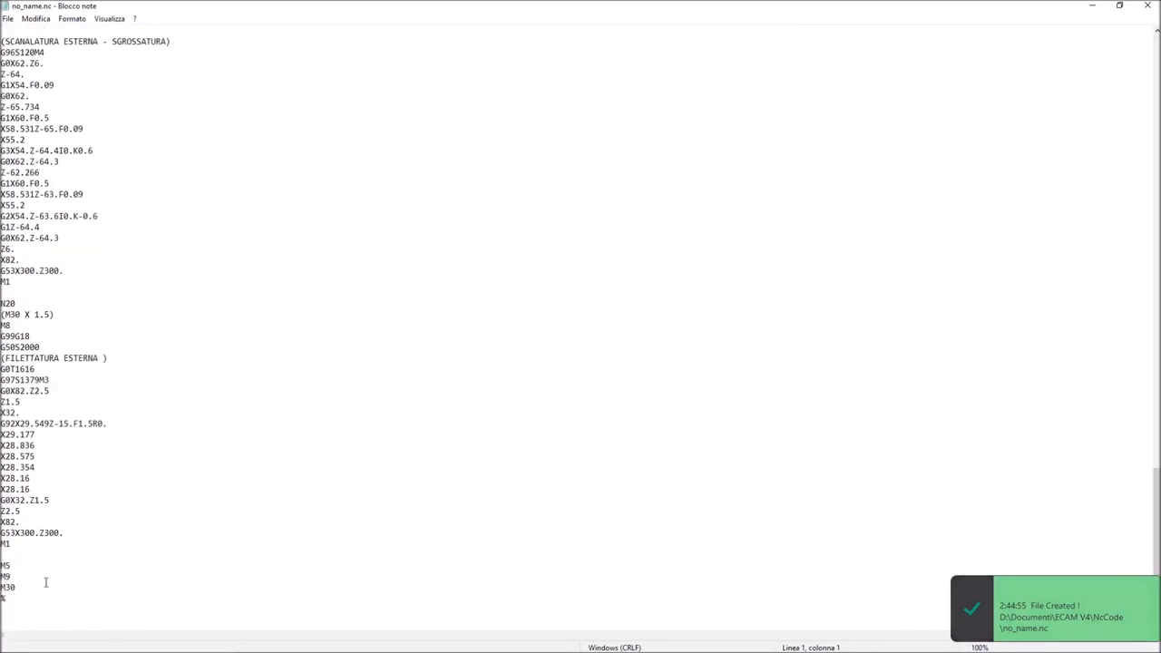
# Shrink the Notepad window over the part view, review the G-code's ending, tool summary and first roughing block, and close it
pyautogui.click(1119, 5)
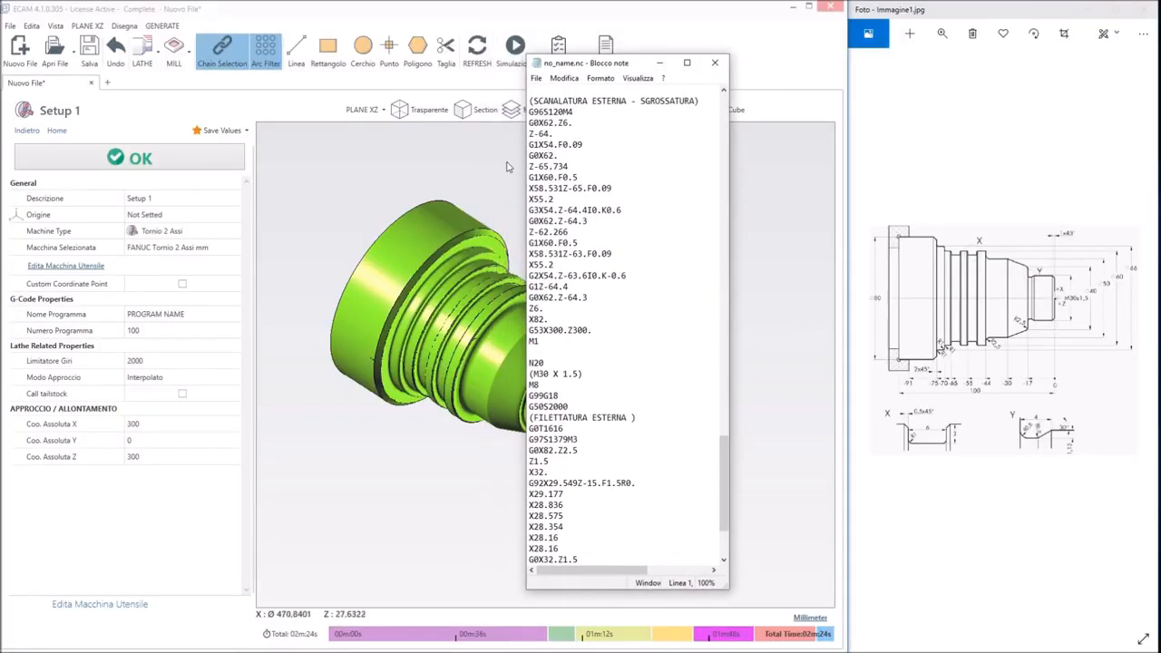
pyautogui.moveTo(527, 164); pyautogui.dragTo(293, 166)
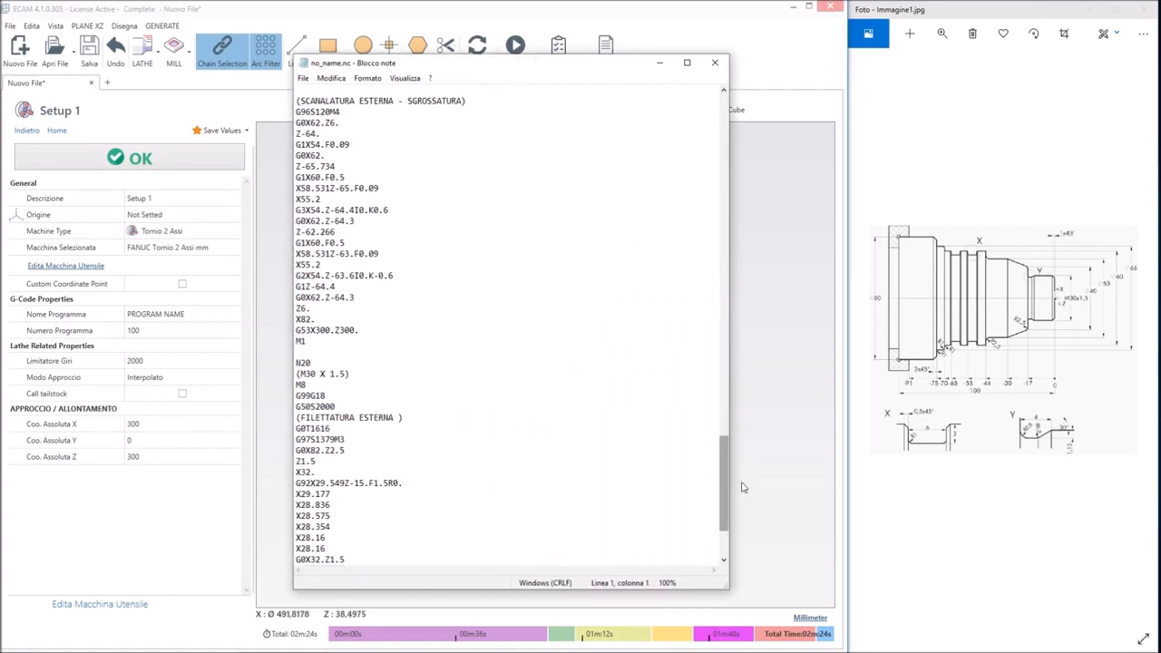
pyautogui.scroll(-4, 722, 477)
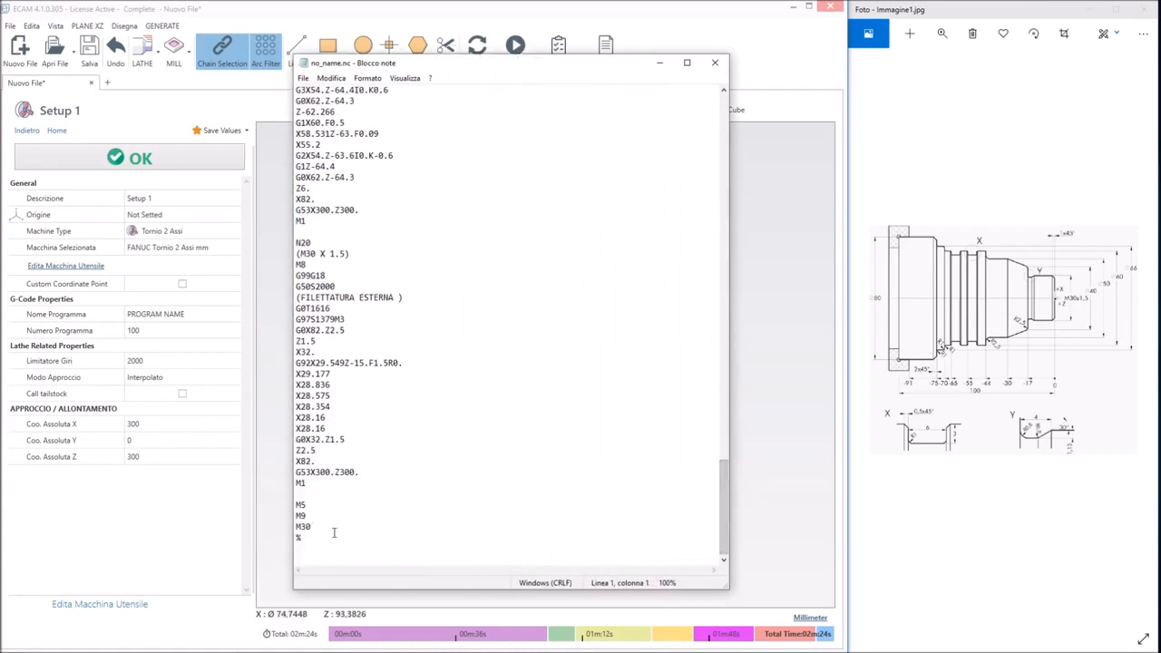
pyautogui.moveTo(730, 524); pyautogui.dragTo(719, 145)
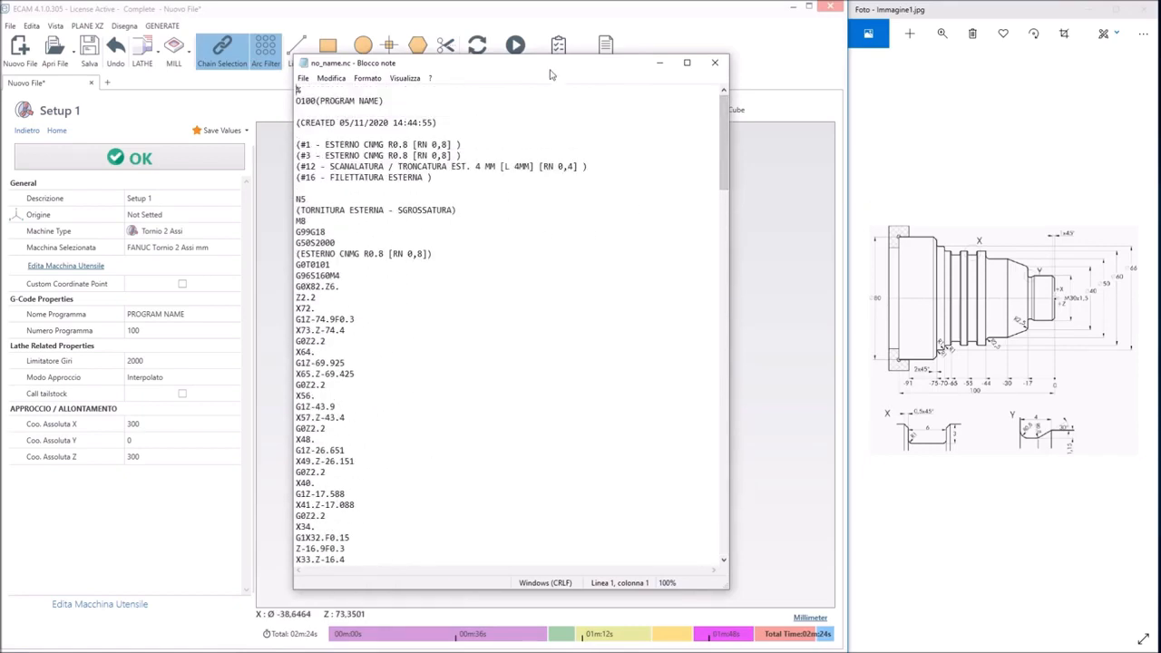
pyautogui.moveTo(549, 74); pyautogui.dragTo(653, 46)
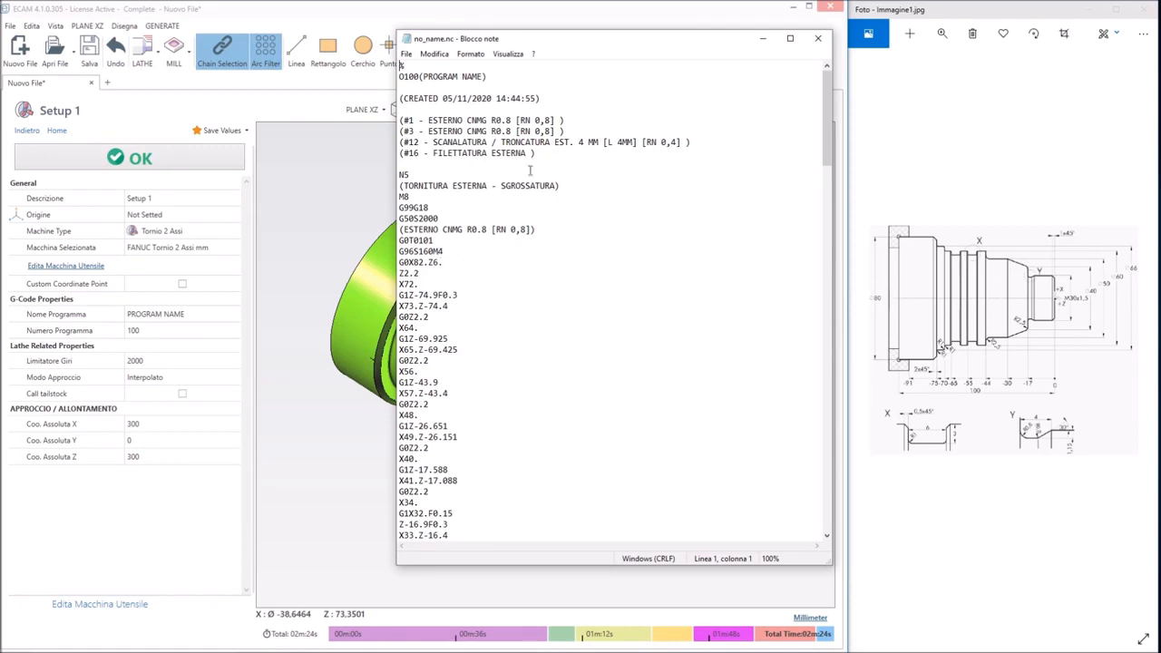
pyautogui.scroll(-2, 530, 170)
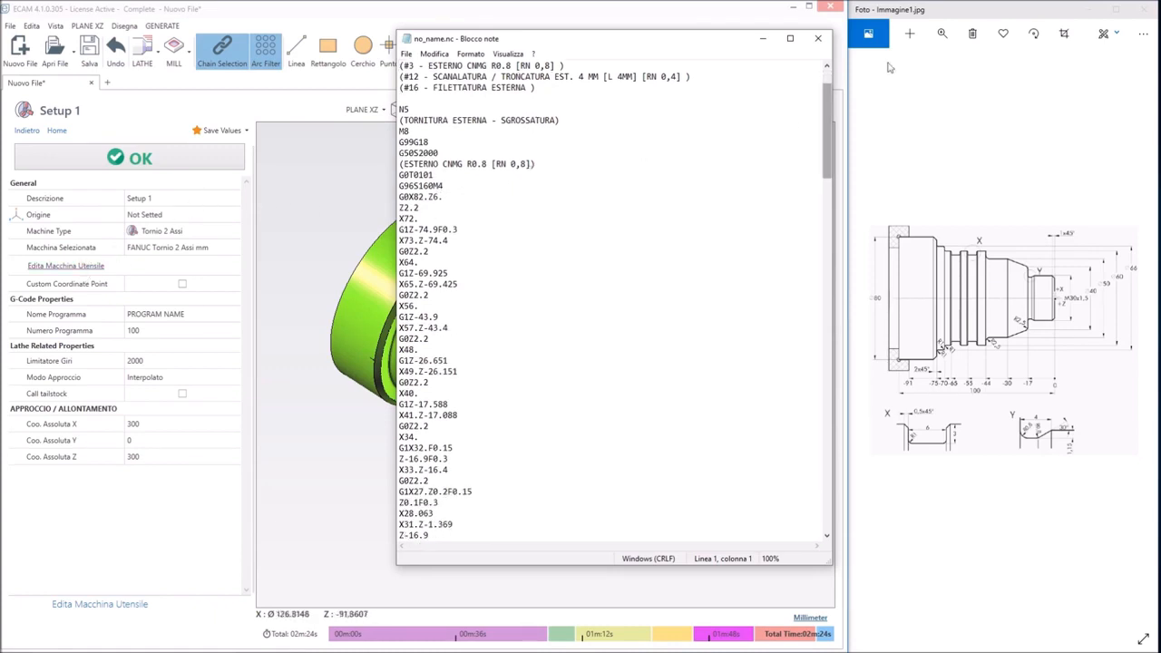
pyautogui.click(817, 39)
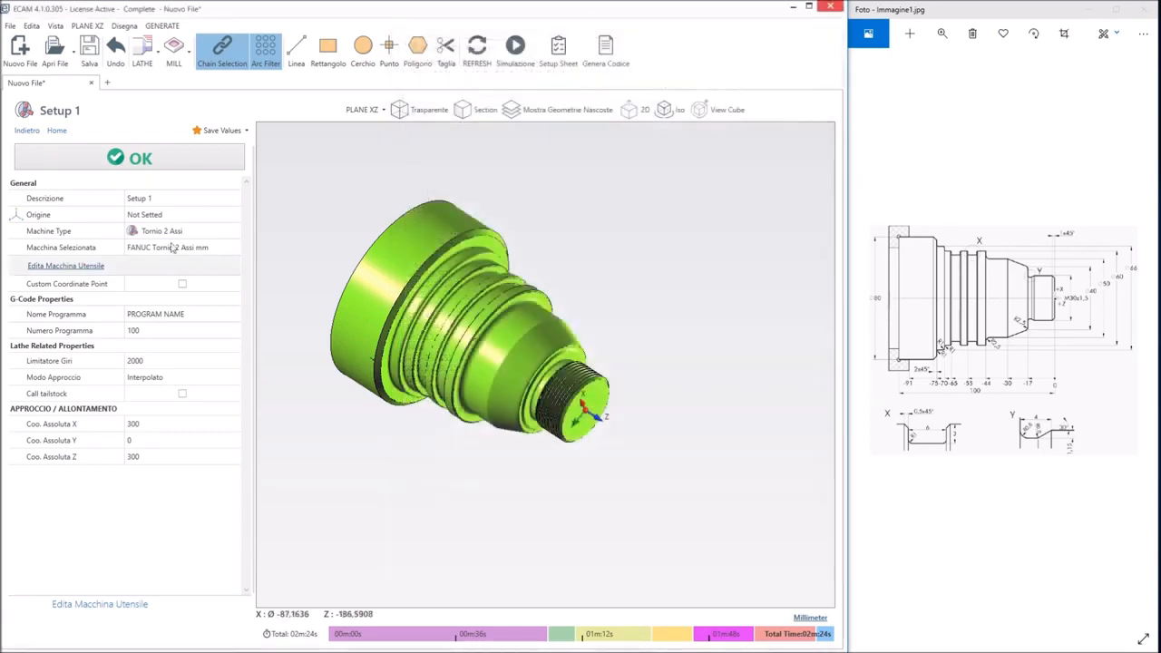
# Reopen the machine's post processor and look through its program templates, lathe macros, live tool settings and G codes
pyautogui.click(72, 270)
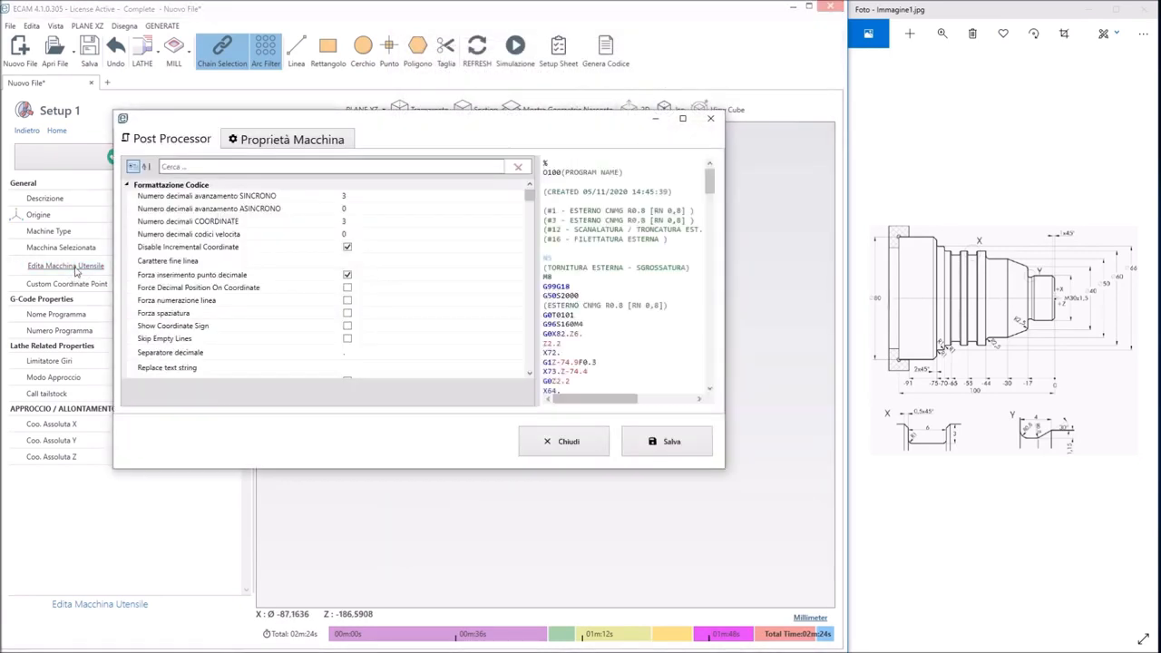
pyautogui.scroll(-5, 402, 272)
pyautogui.scroll(-6, 402, 272)
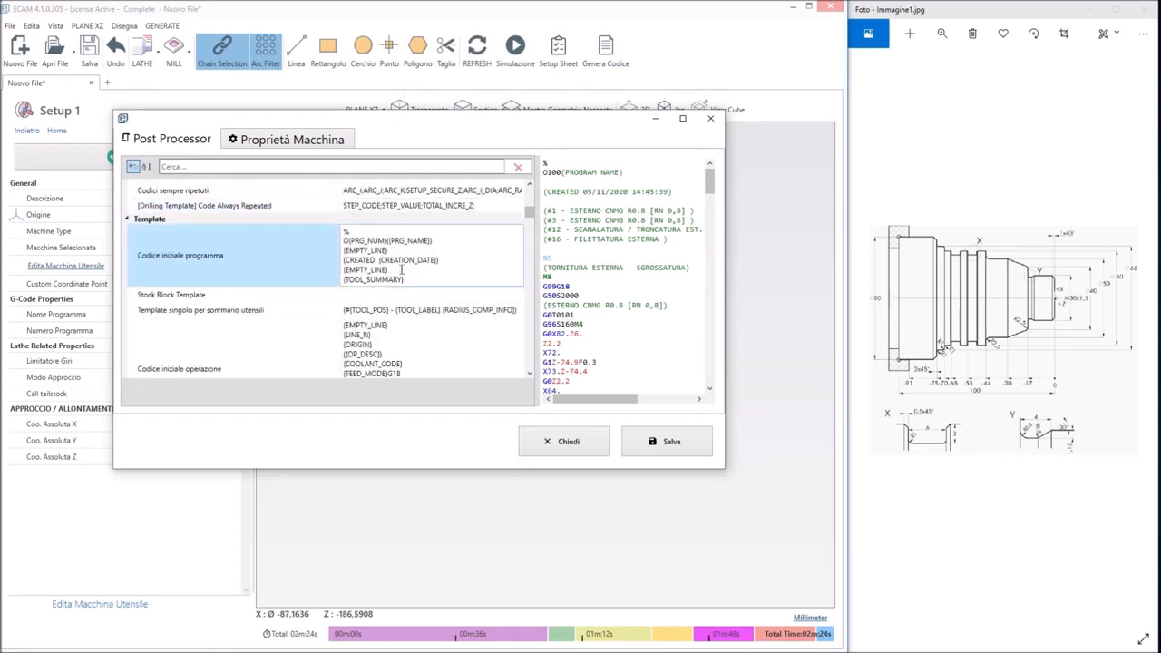
pyautogui.scroll(-3, 400, 270)
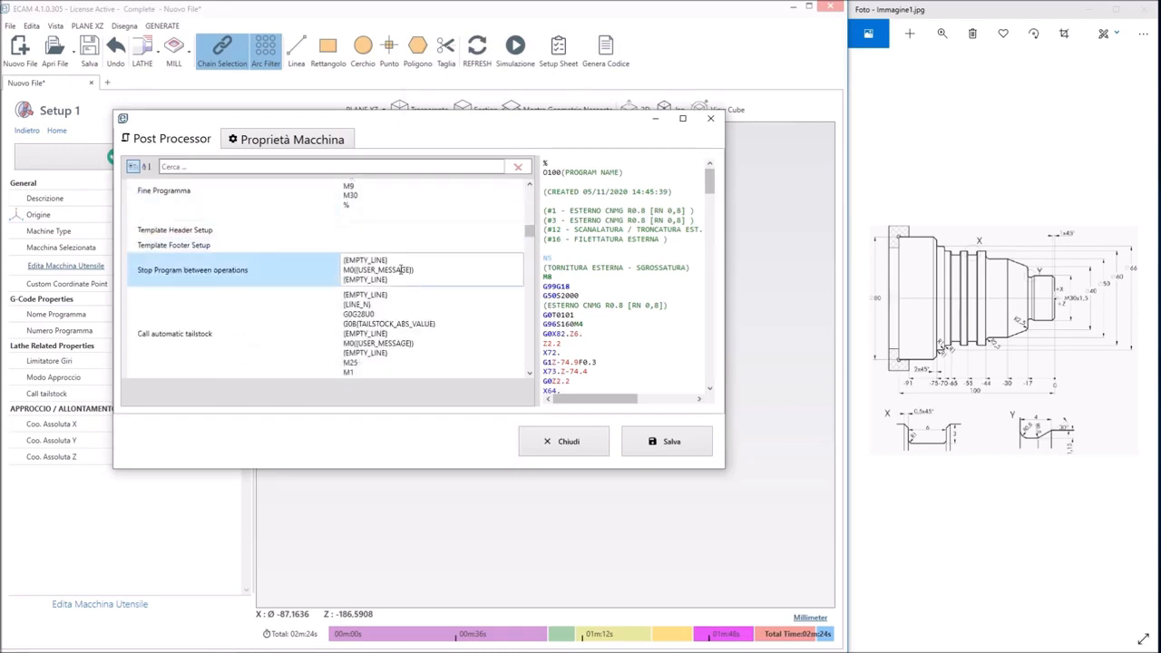
pyautogui.scroll(-6, 406, 278)
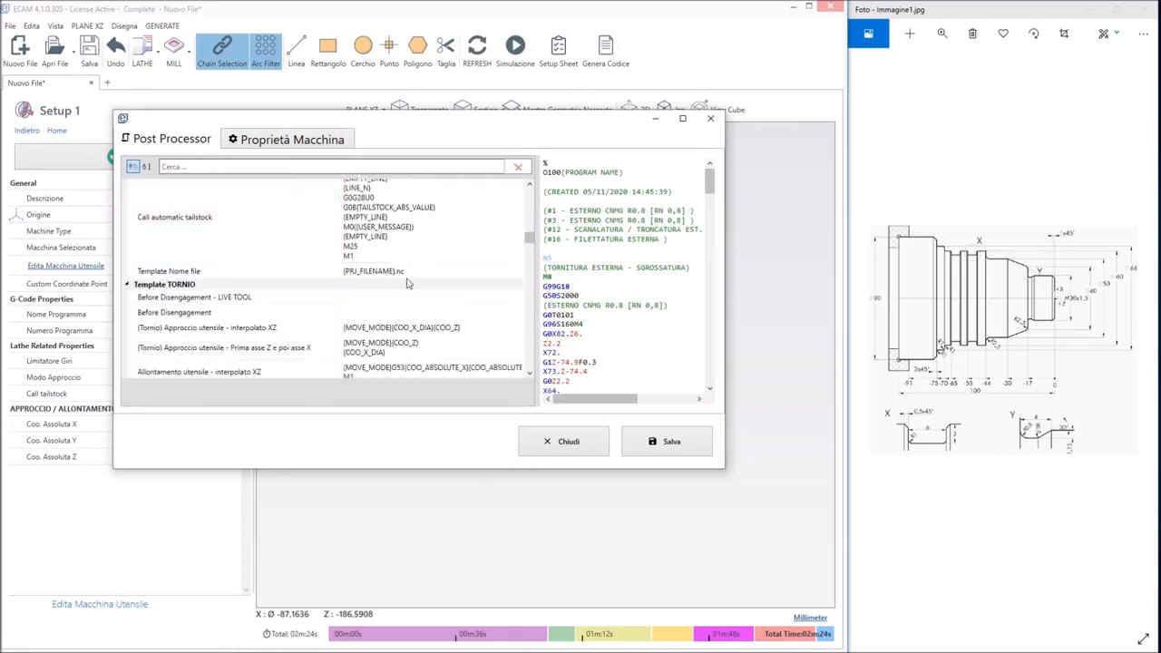
pyautogui.scroll(-8, 406, 277)
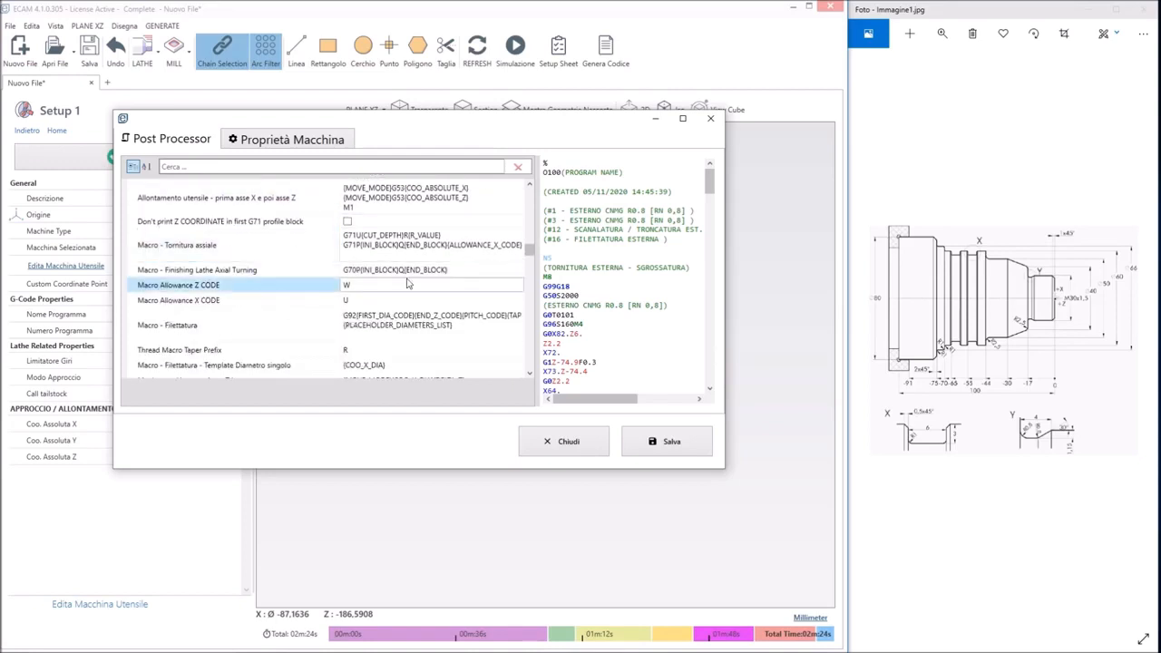
pyautogui.scroll(-8, 406, 279)
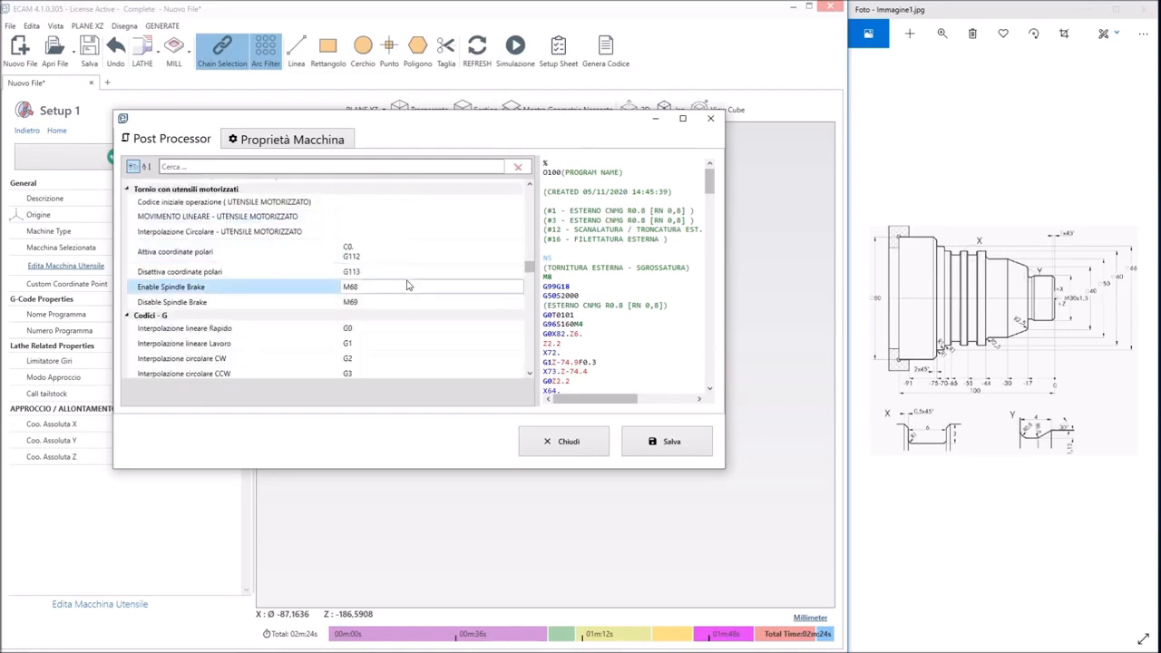
pyautogui.scroll(-3, 406, 282)
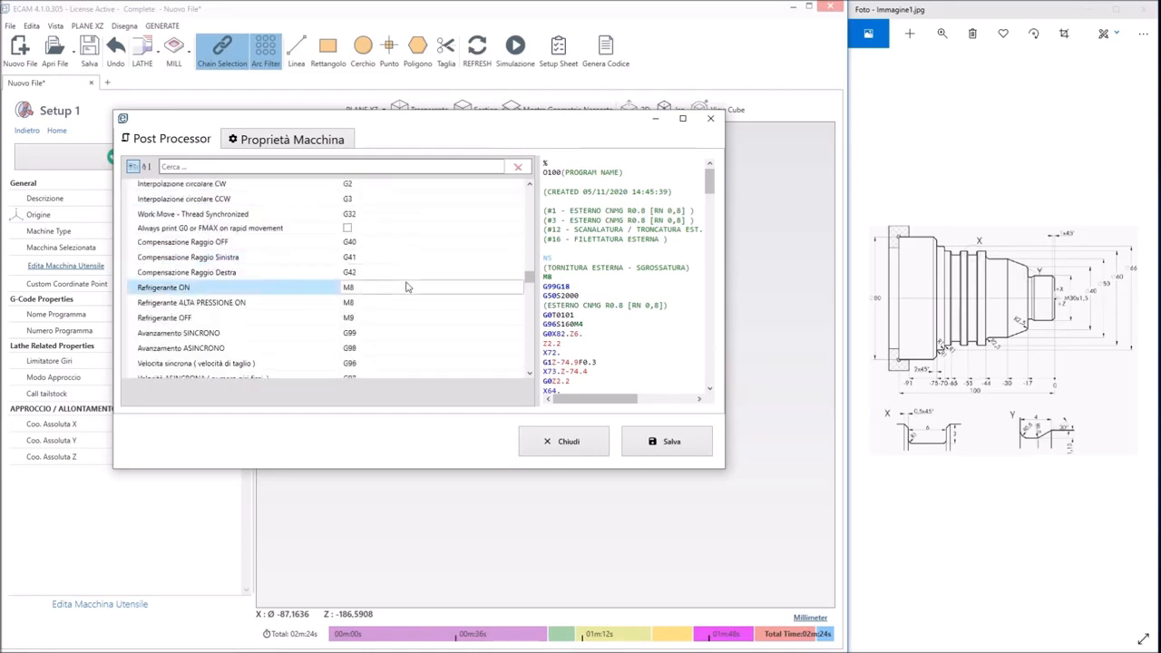
# Try M3 P11 as the Rotazione Mandrino CW code, restore M3, set Rotazione Mandrino CCW to M4 P12 and save
pyautogui.scroll(-3, 363, 264)
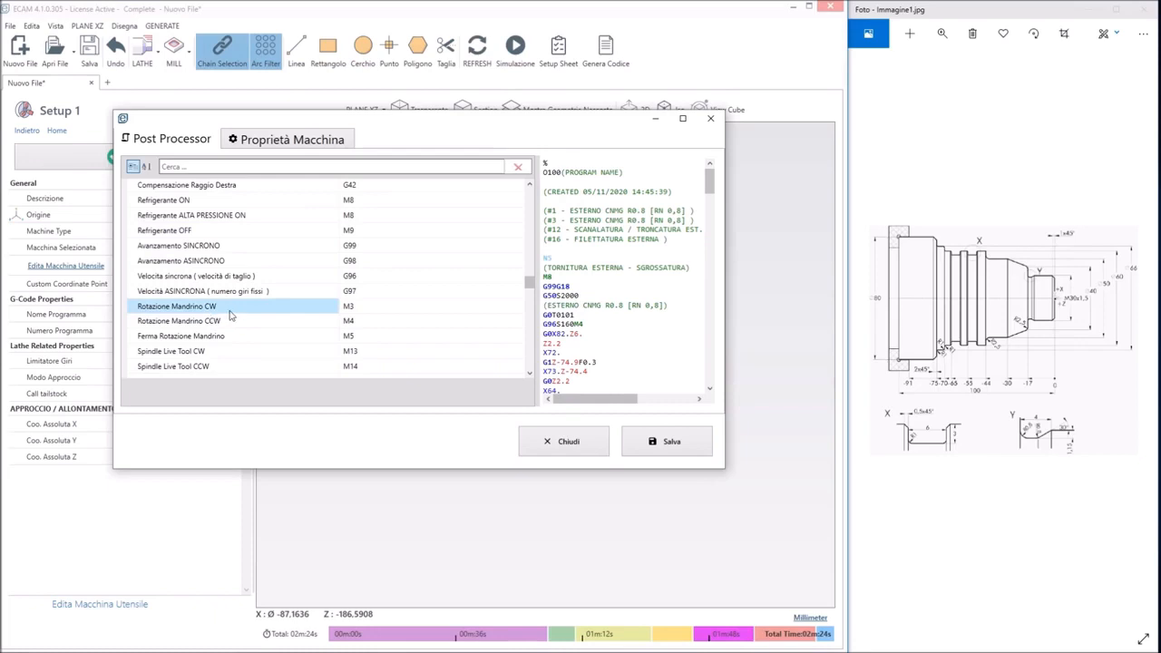
pyautogui.click(363, 306)
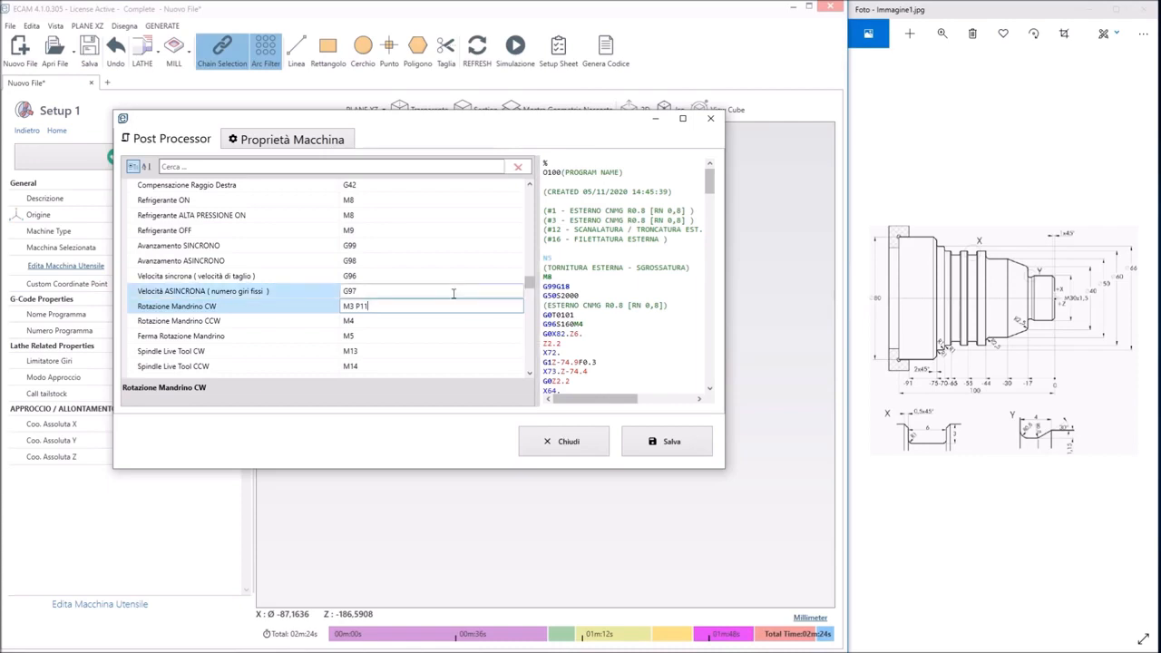
pyautogui.click(382, 322)
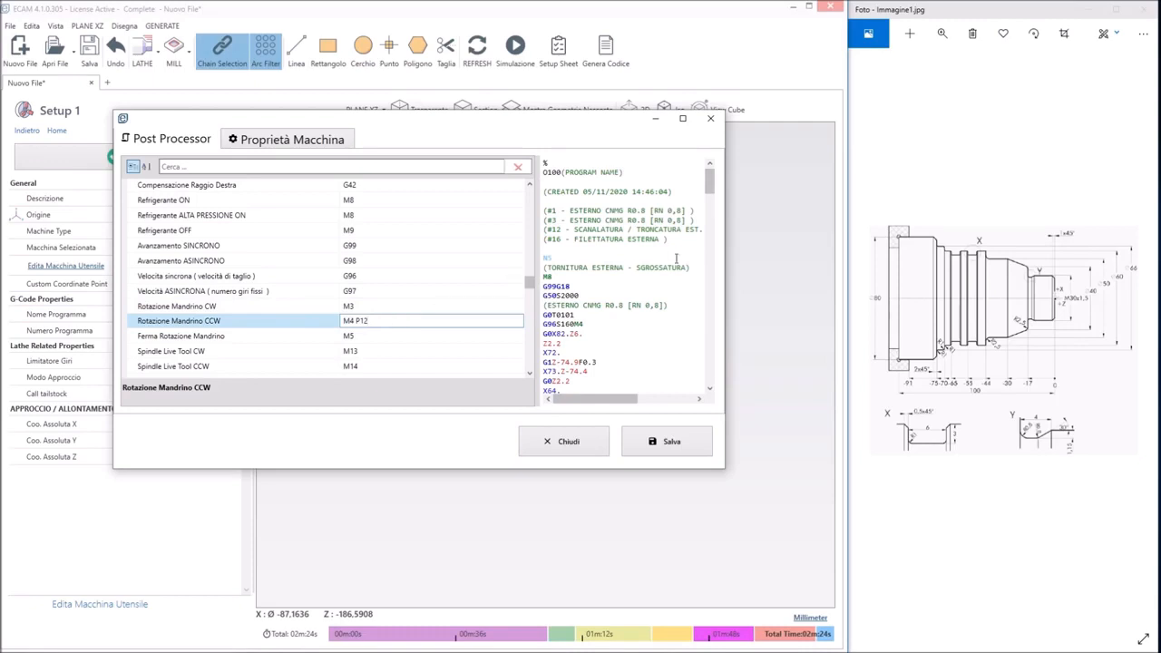
pyautogui.click(655, 442)
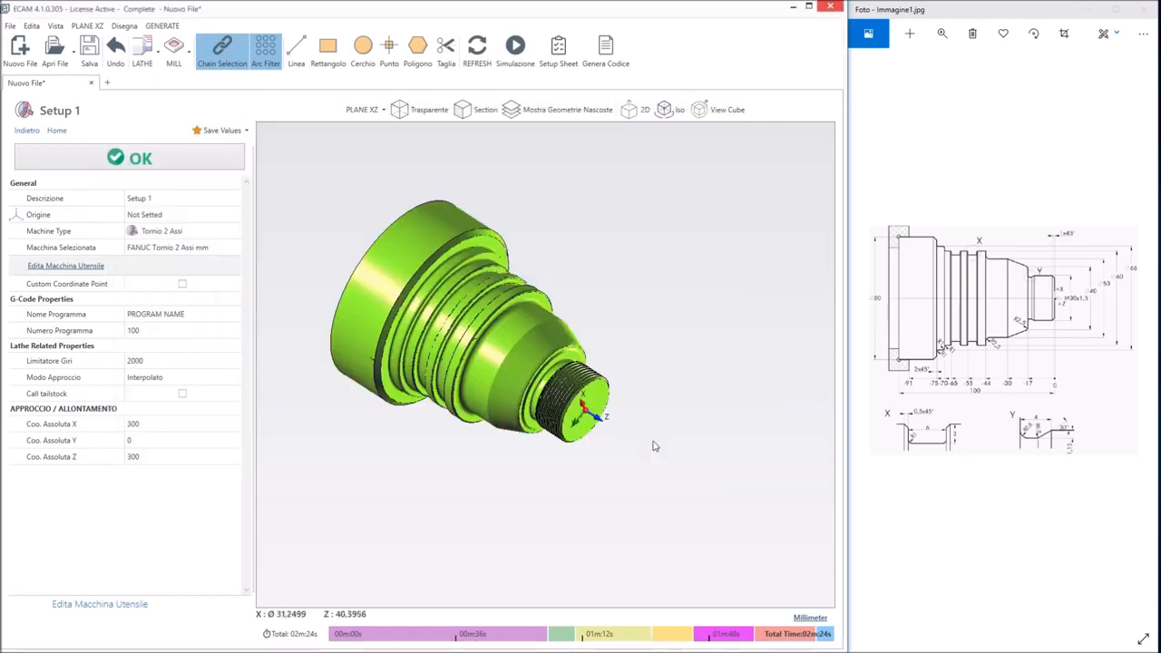
# Generate the G-code for the FANUC lathe, check the spindle rotation code in the first roughing block, and close the file
pyautogui.click(600, 50)
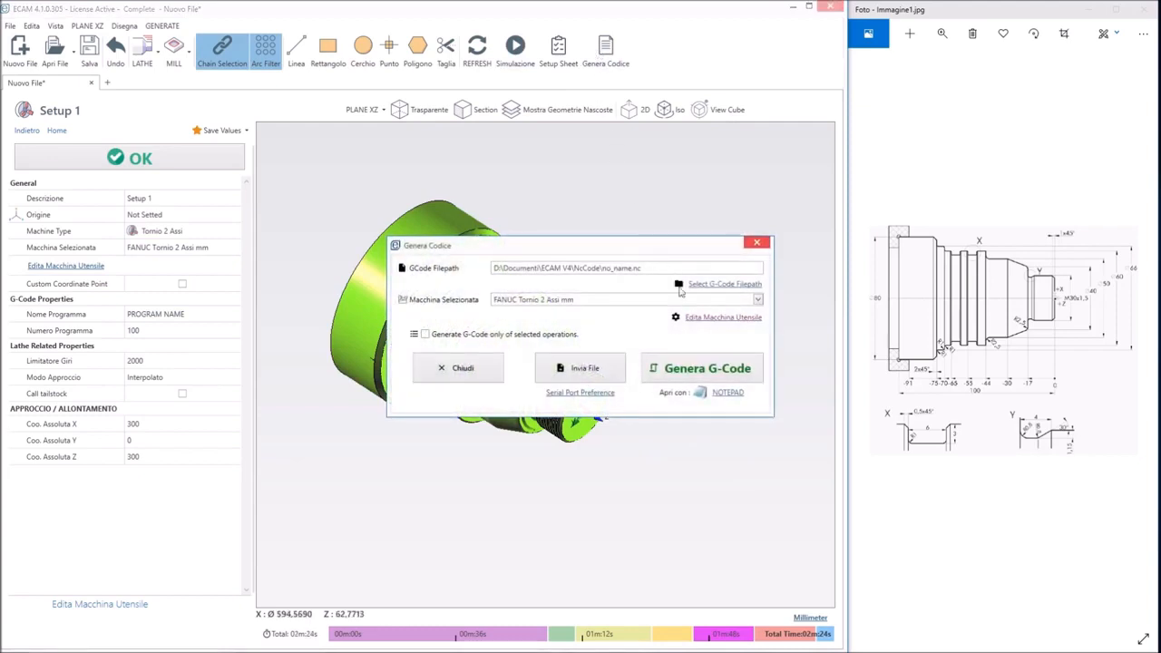
pyautogui.click(696, 369)
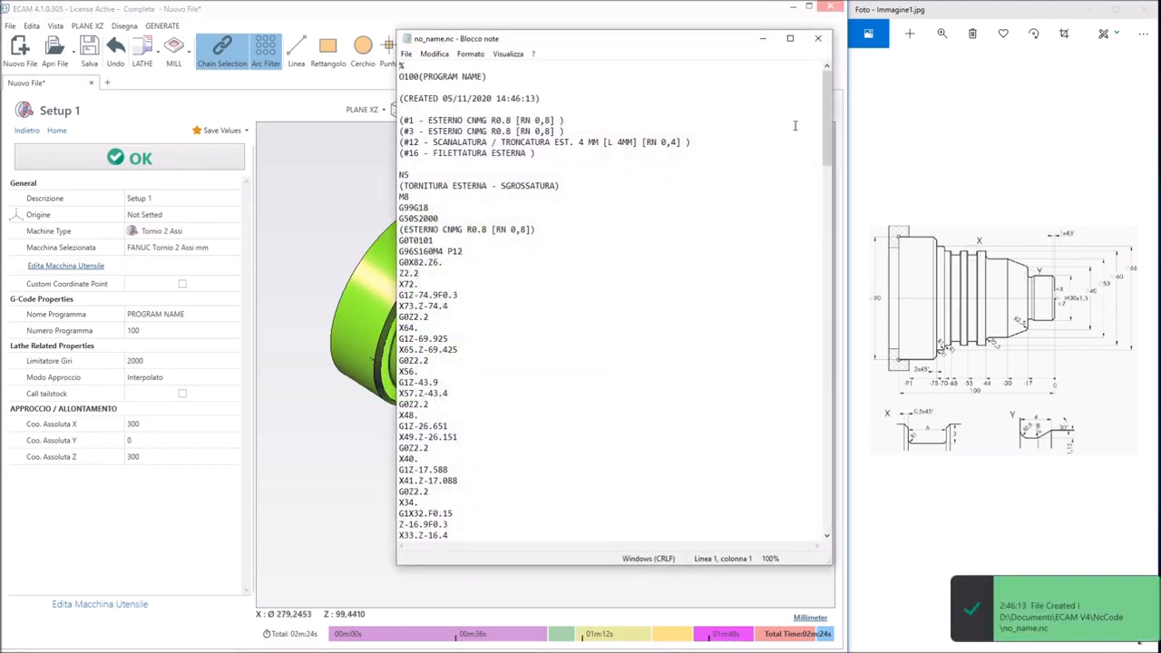
pyautogui.click(817, 38)
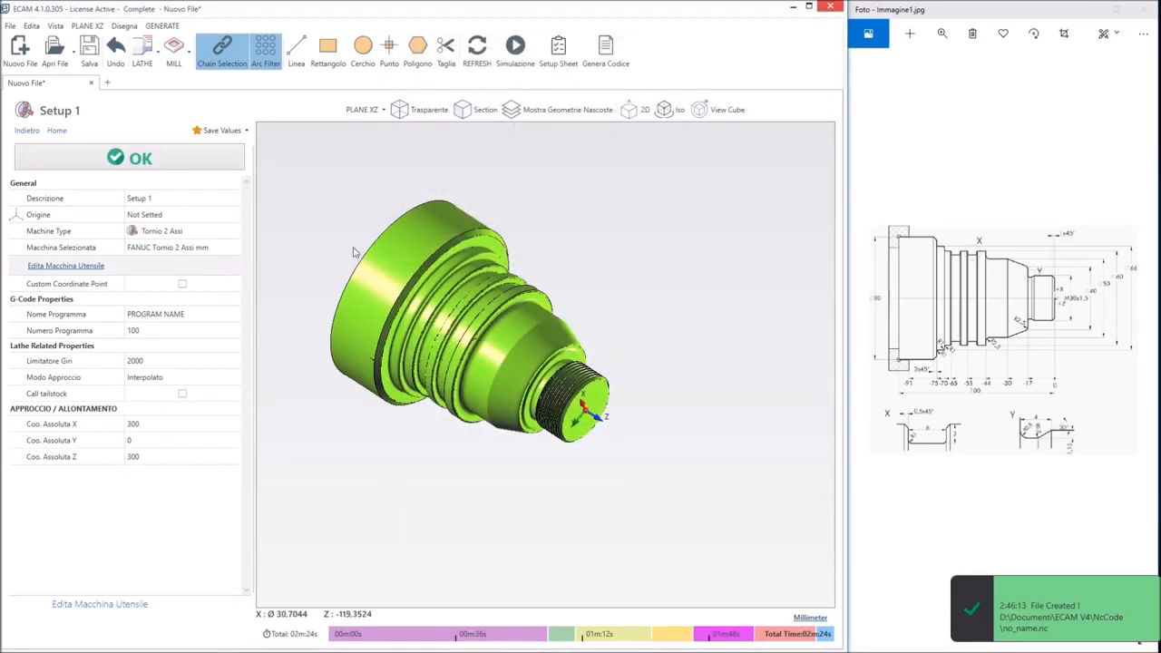
# Reopen the machine's post processor, set the Rotazione Mandrino CCW code back to M4 and save
pyautogui.click(95, 269)
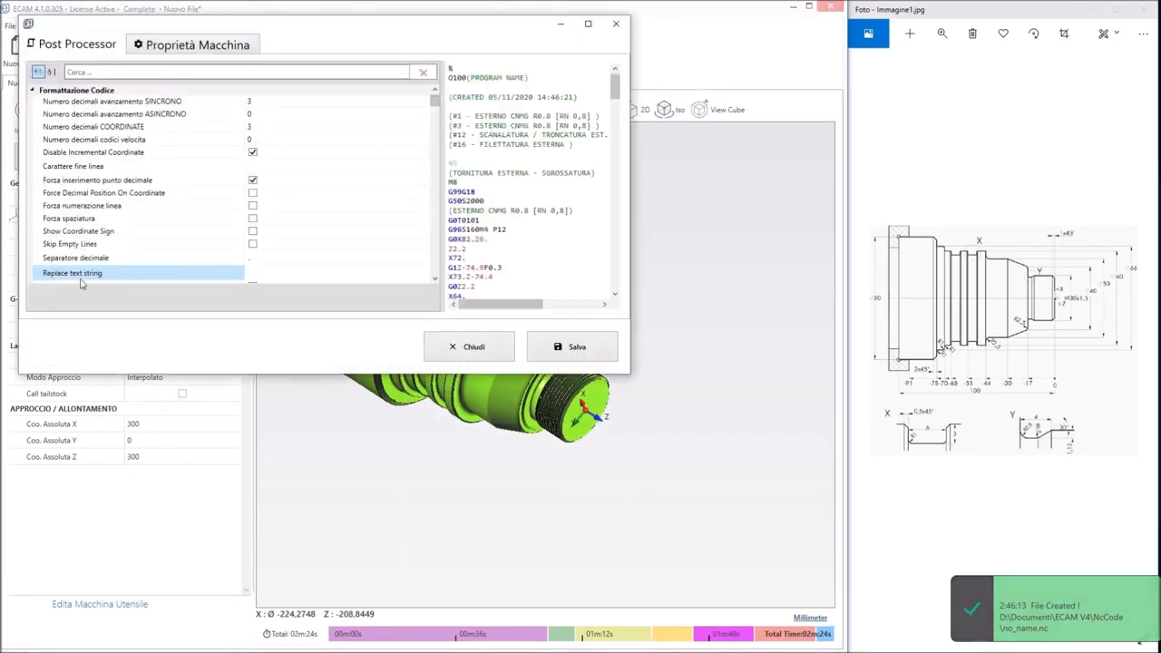
pyautogui.scroll(-10, 330, 164)
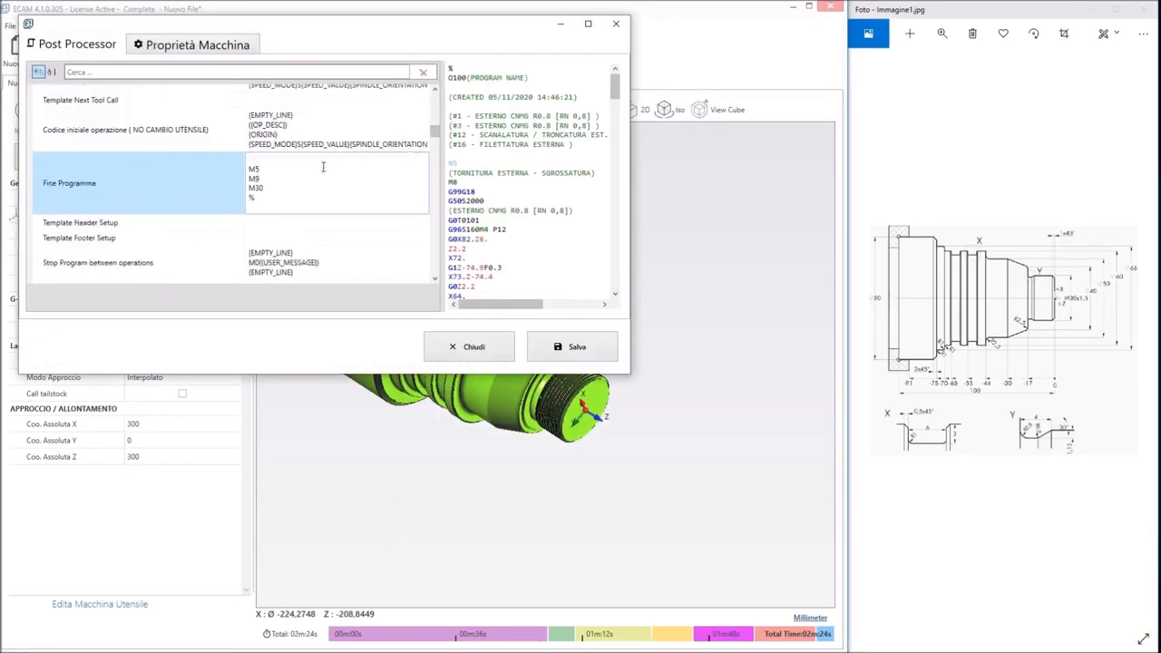
pyautogui.scroll(-12, 323, 169)
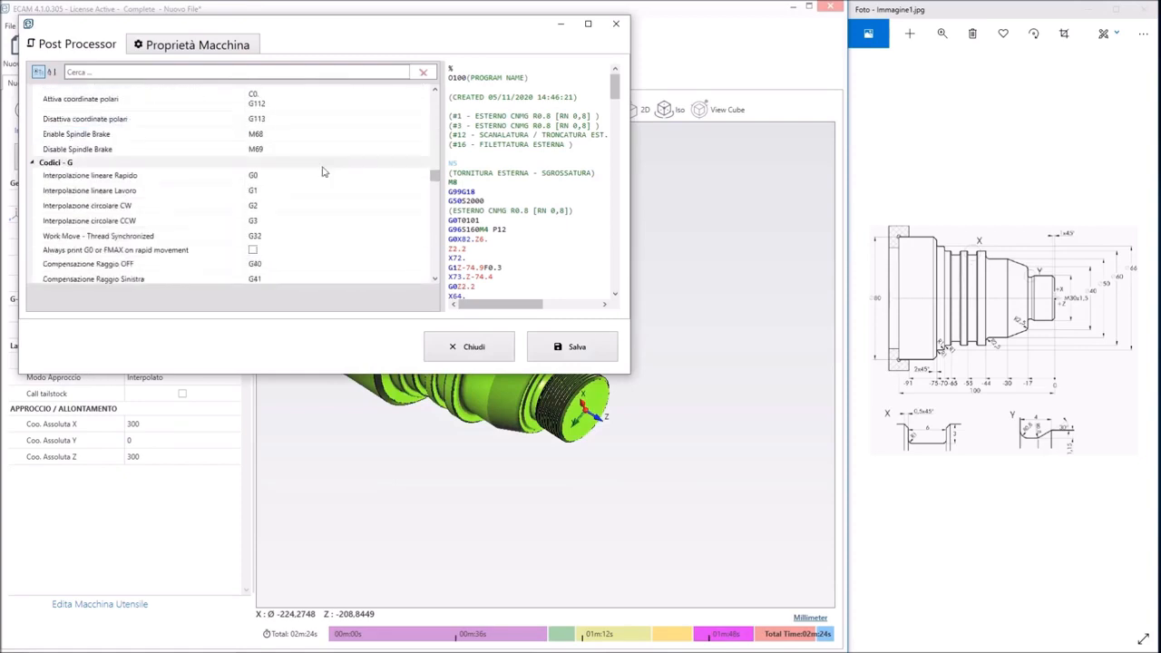
pyautogui.scroll(-3, 323, 167)
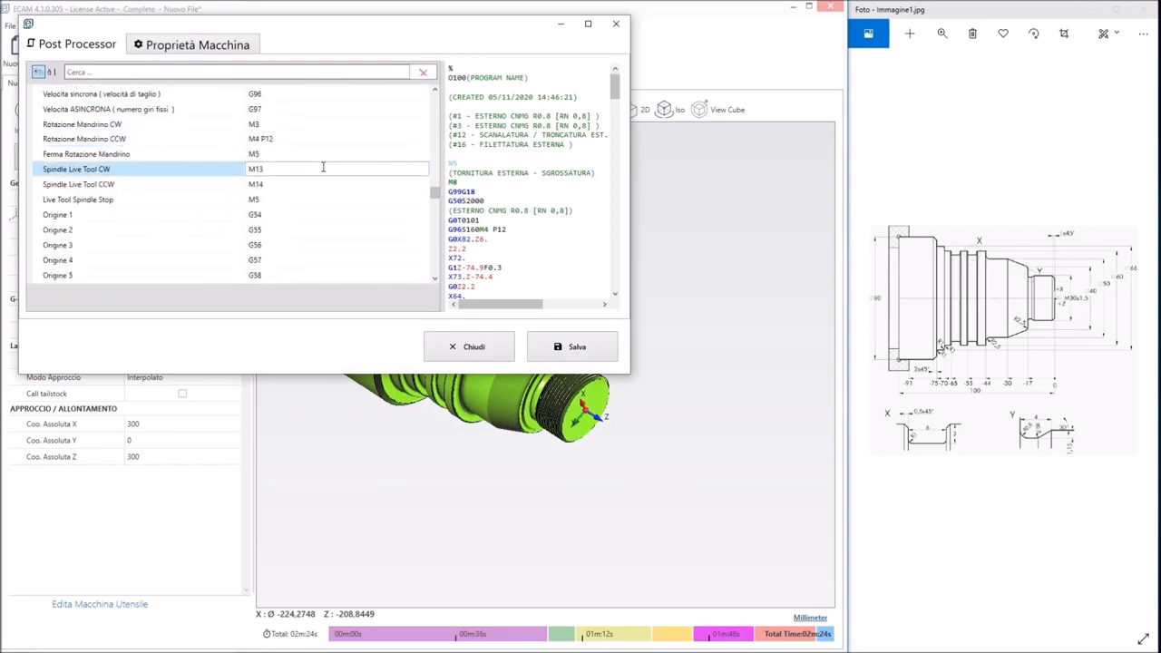
pyautogui.click(293, 140)
pyautogui.click(294, 124)
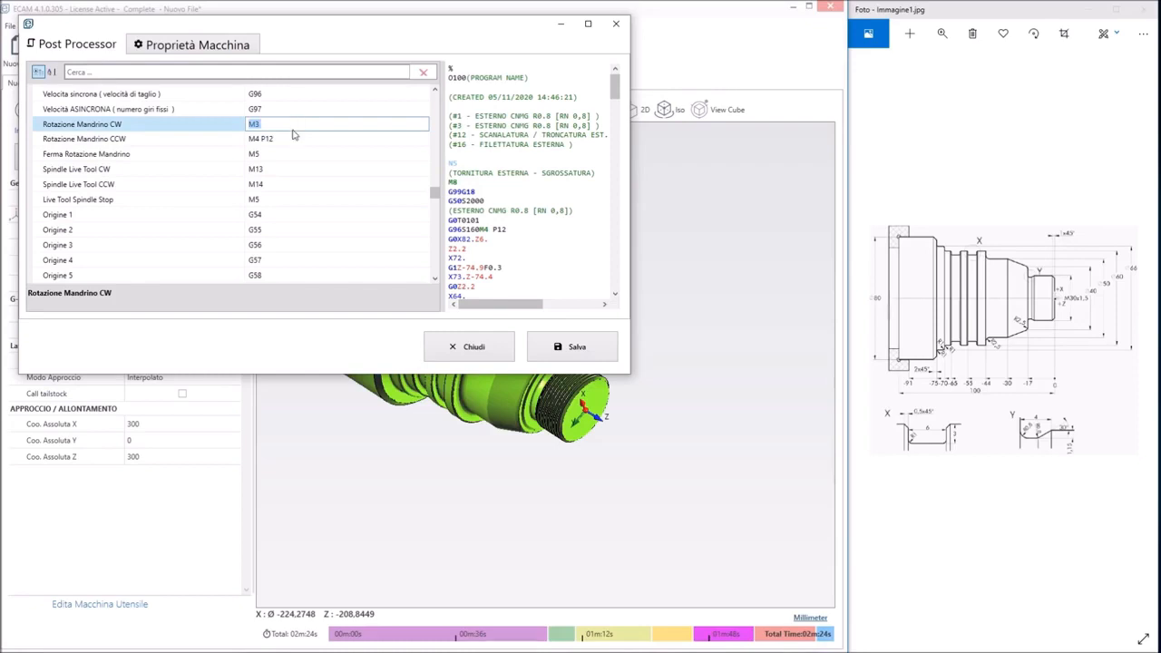
pyautogui.click(295, 138)
pyautogui.click(295, 138)
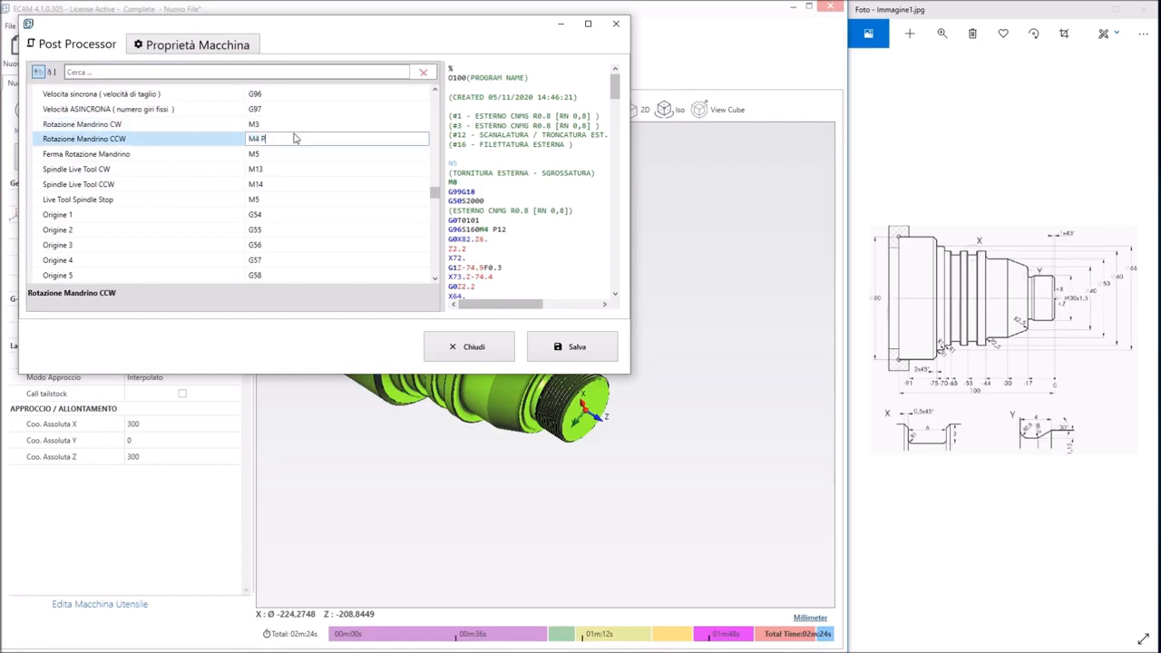
pyautogui.click(577, 347)
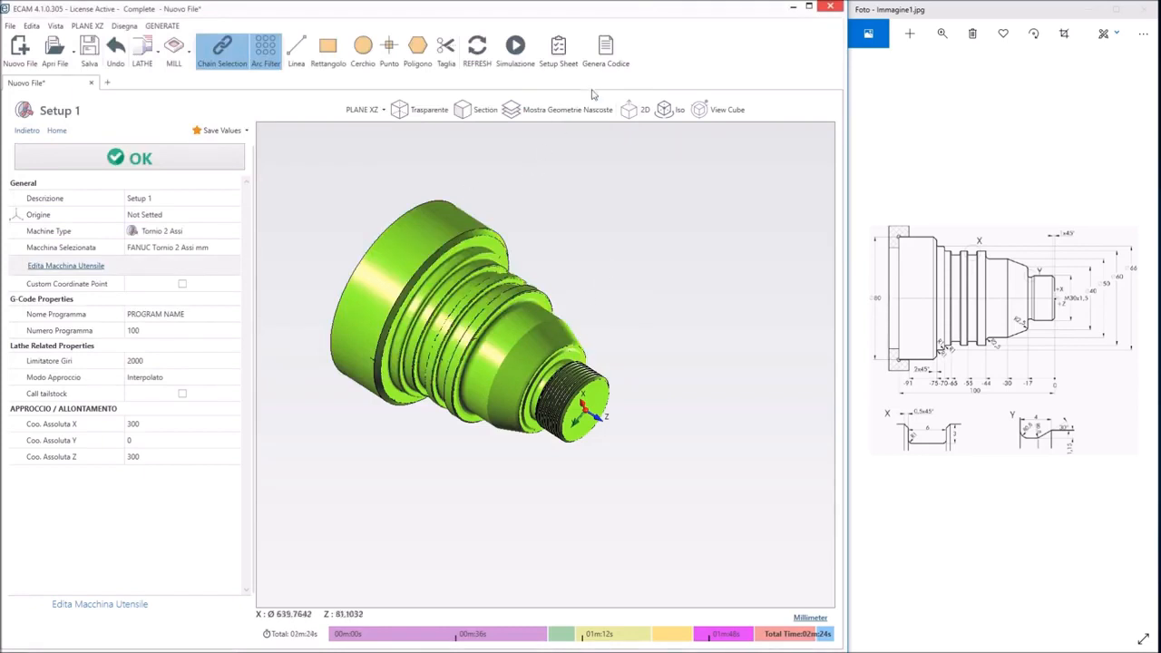
# Regenerate no_name.nc, review its roughing and facing blocks for the spindle code, and close Notepad
pyautogui.click(605, 50)
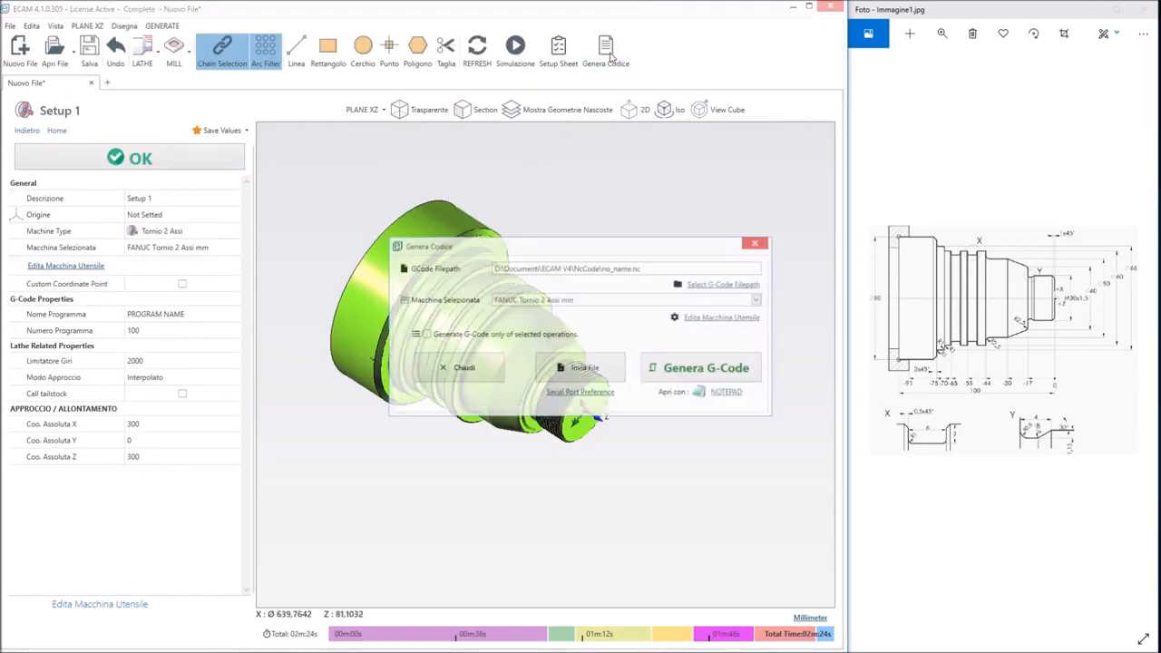
pyautogui.click(687, 372)
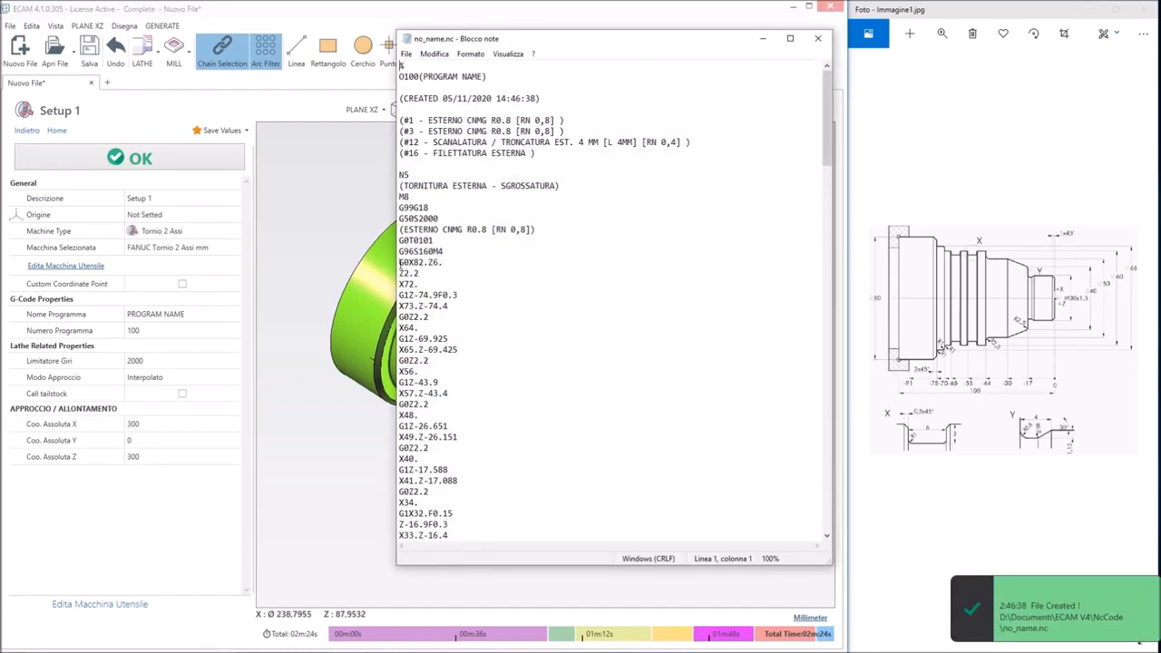
pyautogui.scroll(-6, 449, 363)
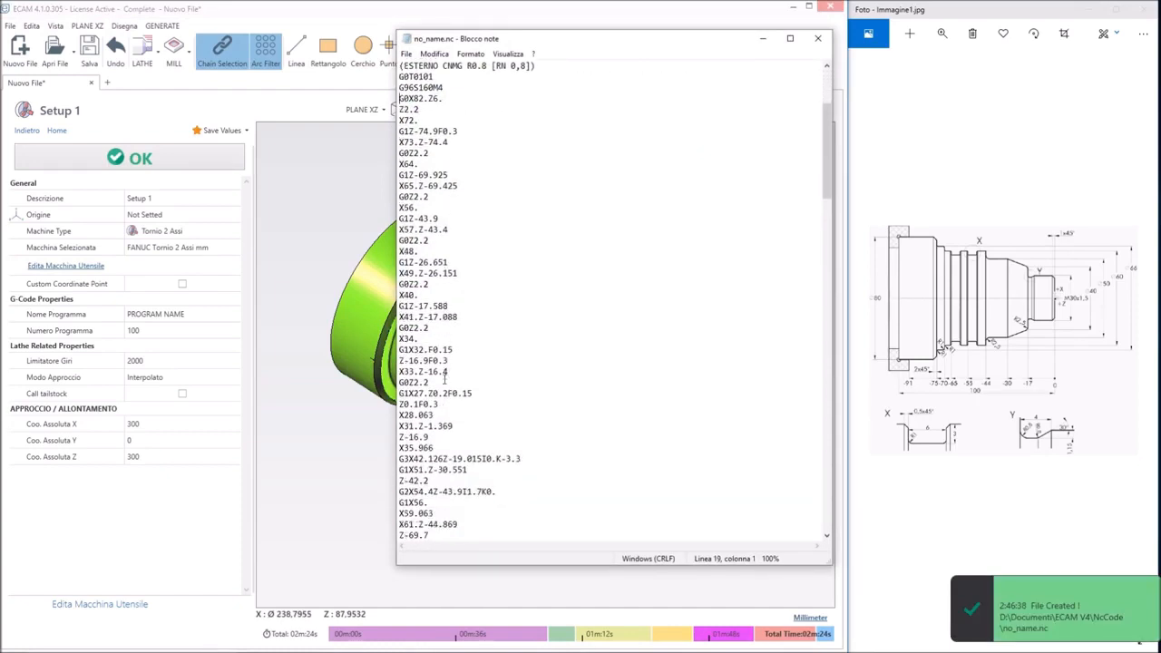
pyautogui.scroll(-1, 445, 385)
pyautogui.scroll(-4, 455, 495)
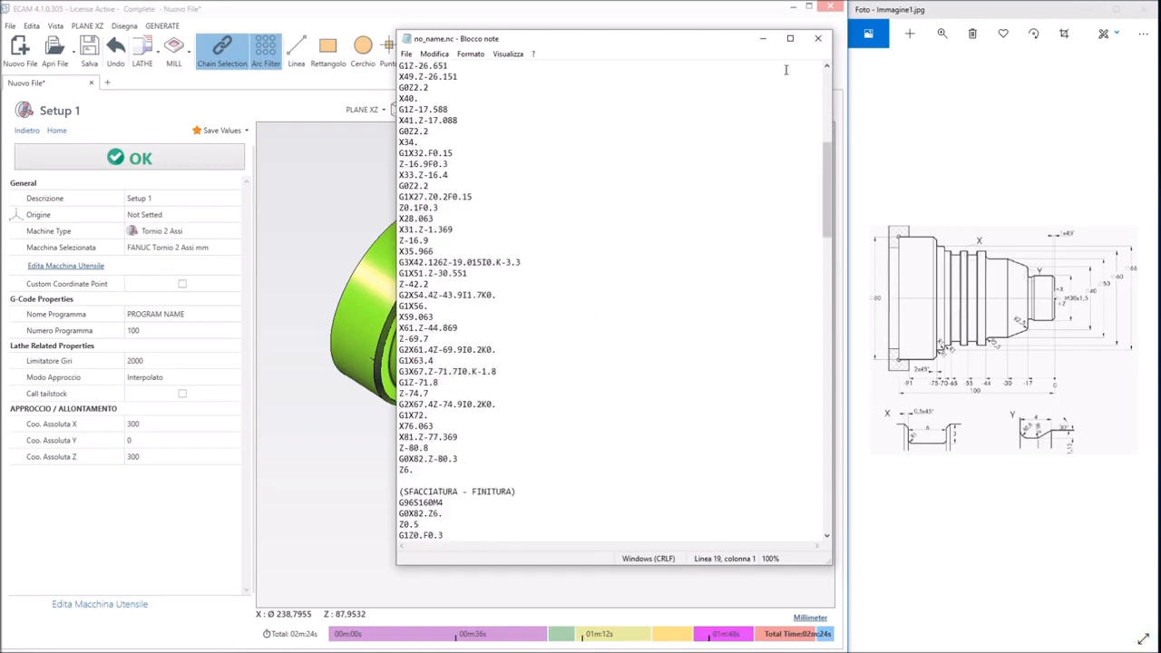
pyautogui.click(817, 39)
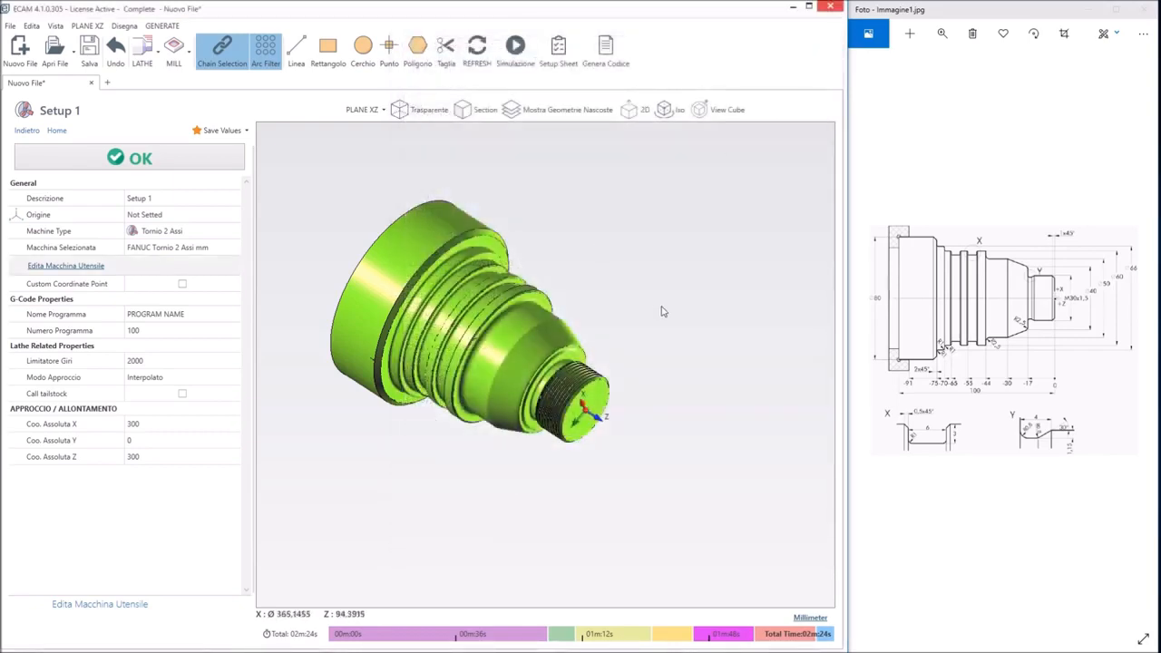
pyautogui.moveTo(663, 311); pyautogui.dragTo(599, 299, button='middle')
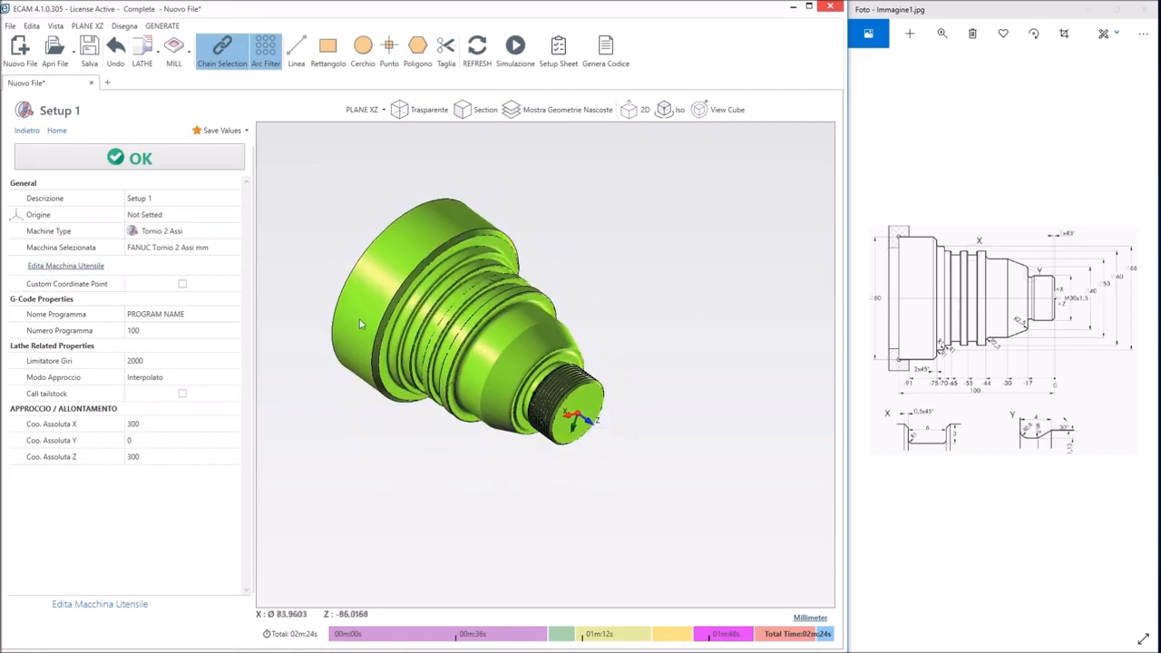
pyautogui.moveTo(430, 441); pyautogui.dragTo(454, 394, button='middle')
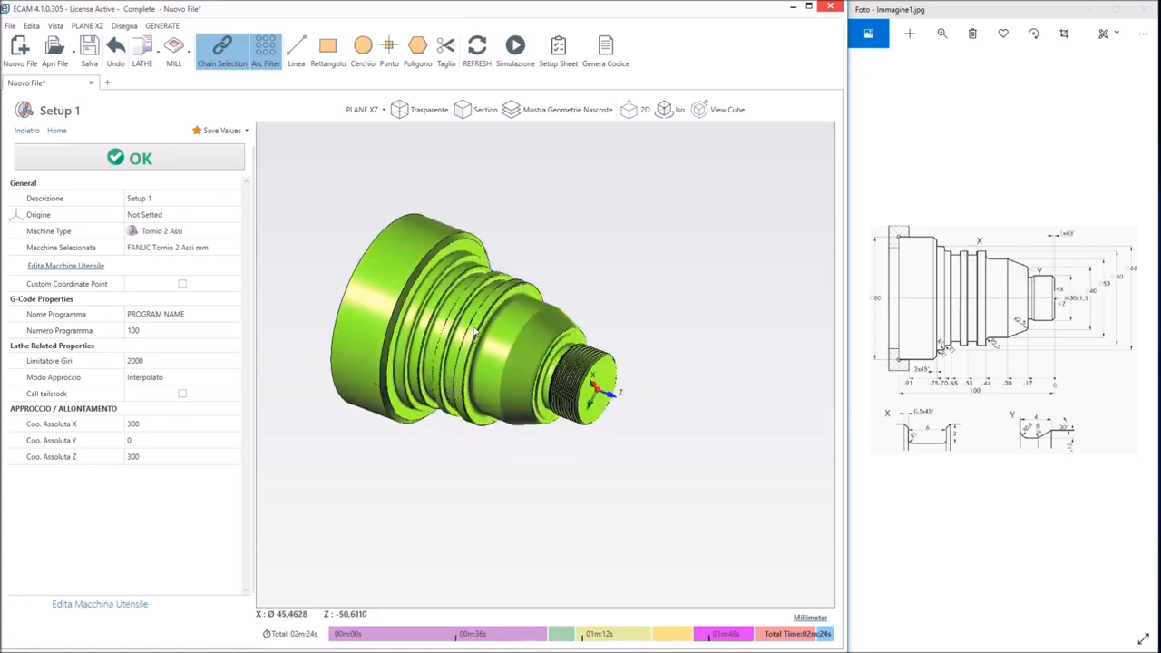